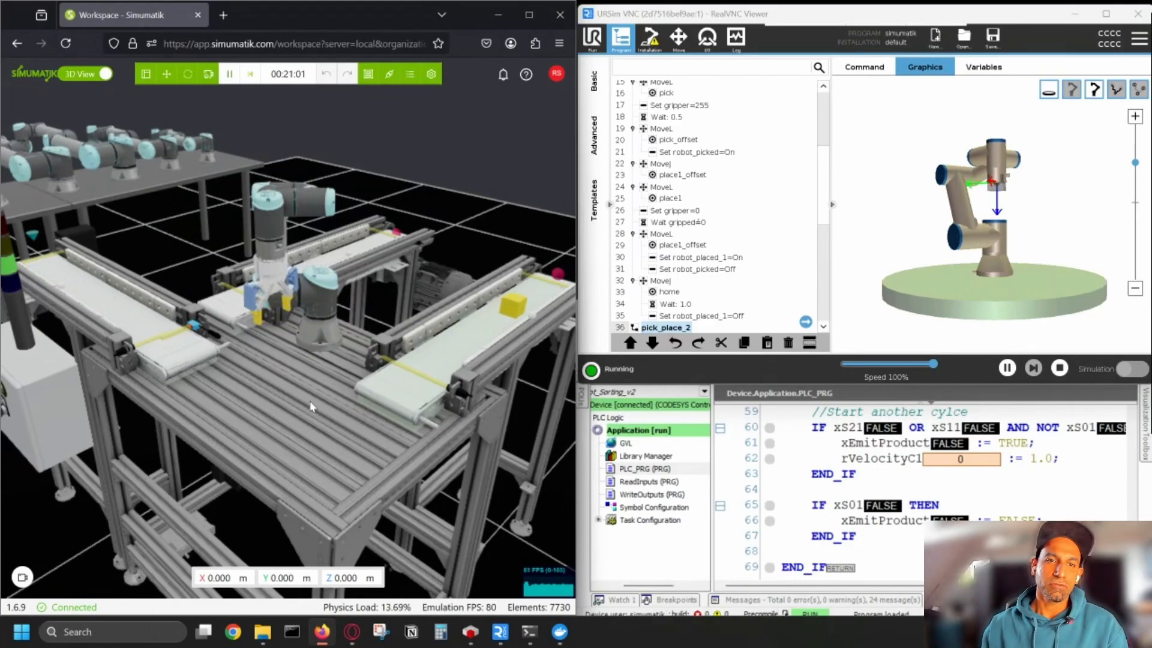
- Examine the conveyor sorting cell and the table of robot arms from several angles while the emulation runs
left_click_drag(360, 413, 323, 415)
left_click_drag(293, 372, 315, 509)
scroll(274, 353, "up", 2)
scroll(347, 368, "up", 2)
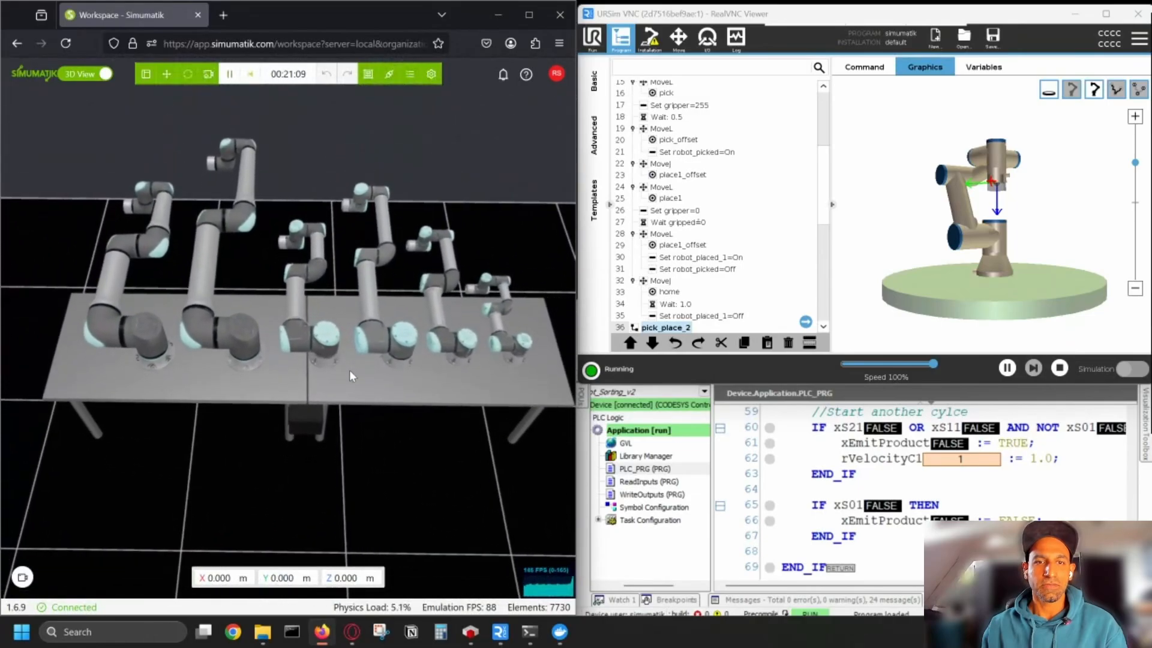
right_click_drag(360, 391, 347, 402)
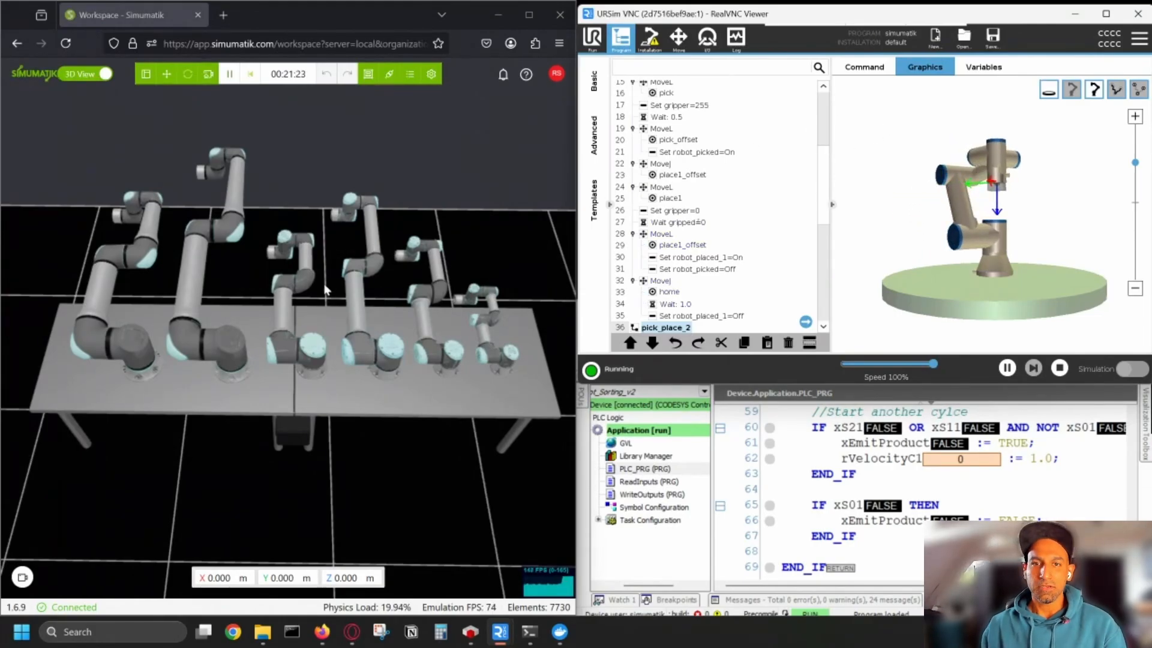
left_click_drag(495, 198, 276, 354)
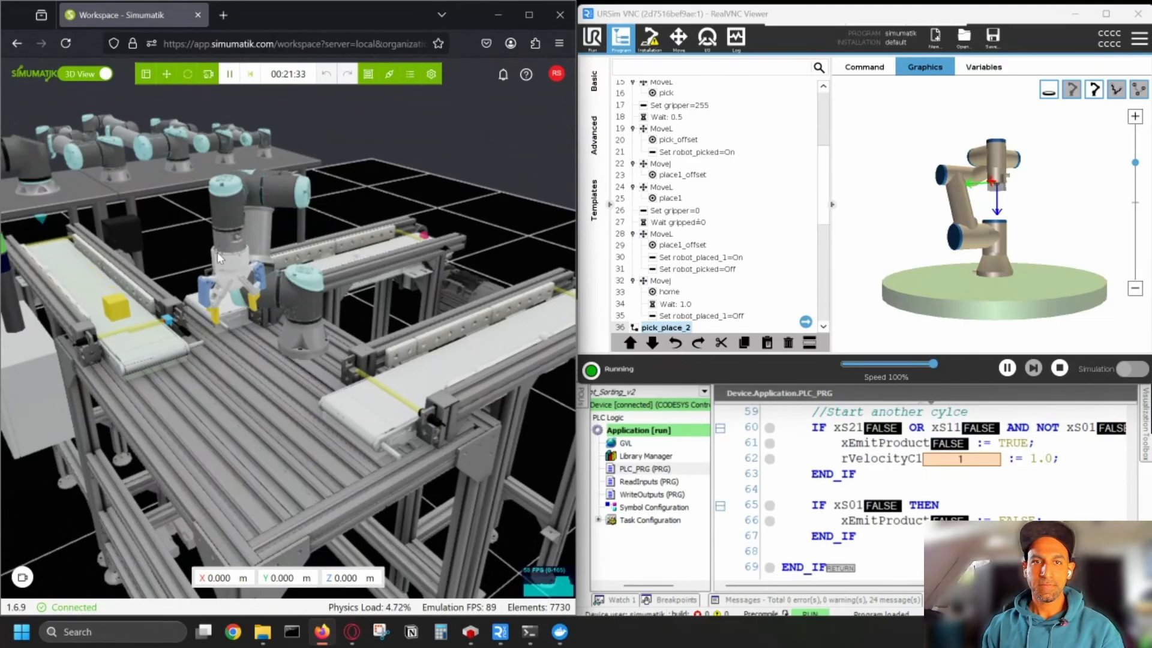
left_click_drag(218, 252, 292, 236)
right_click_drag(291, 236, 315, 369)
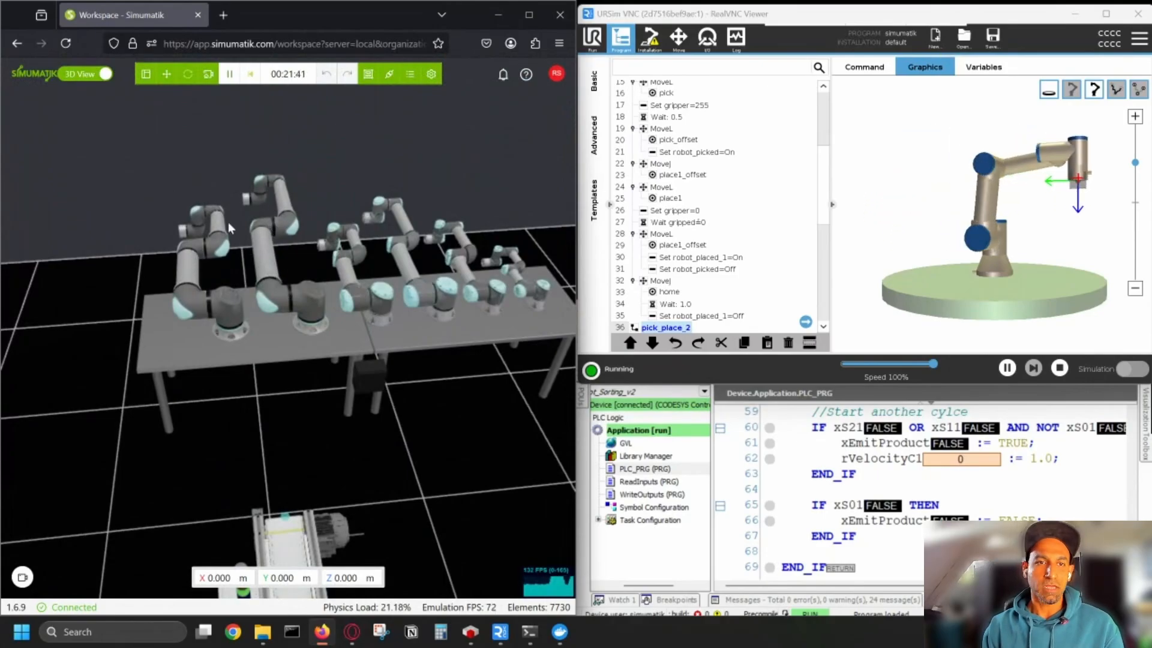
right_click_drag(314, 332, 323, 362)
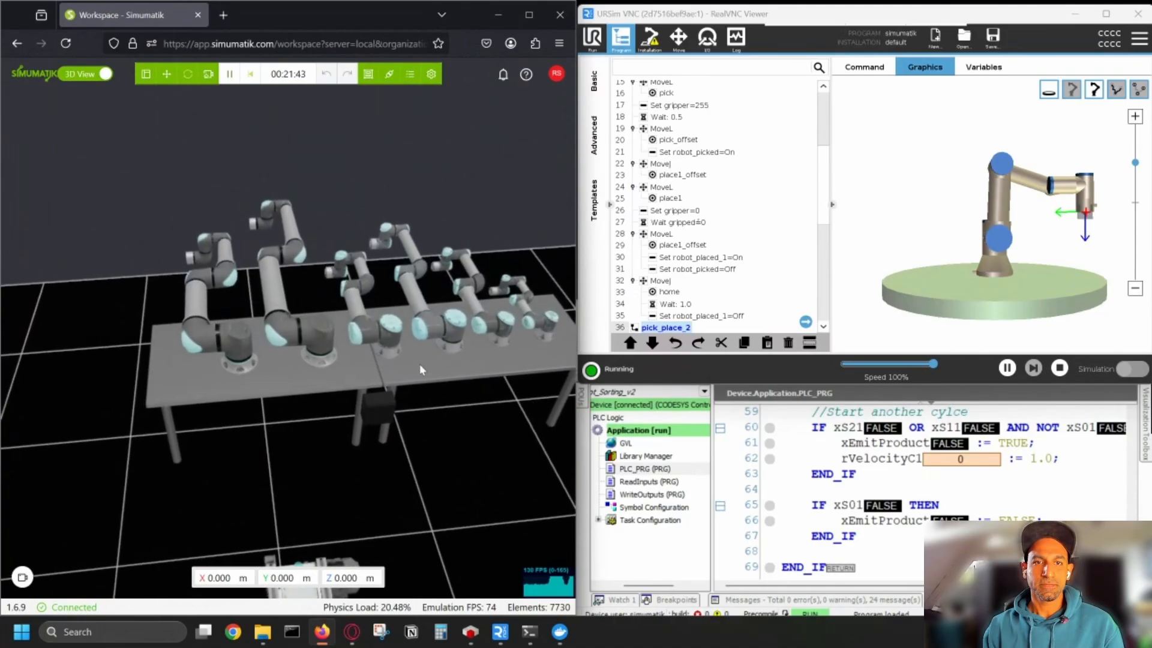
right_click_drag(567, 378, 557, 333)
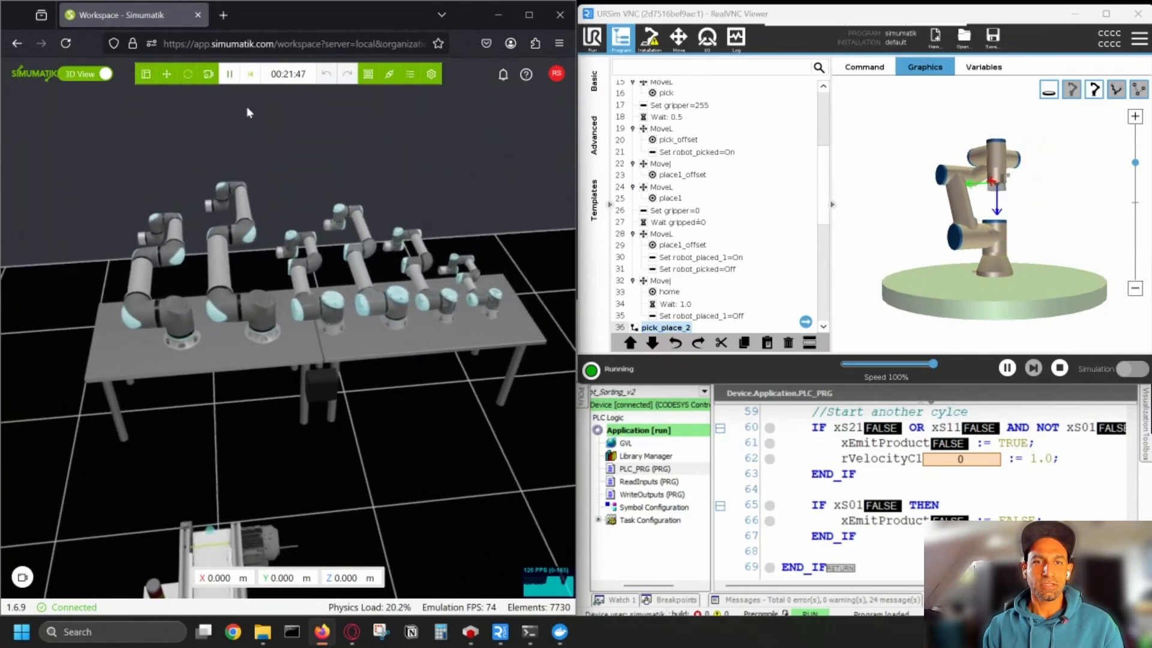
- Reset the emulation and show the workspace's systems, assemblies and component properties in a maximised browser window
left_click(251, 74)
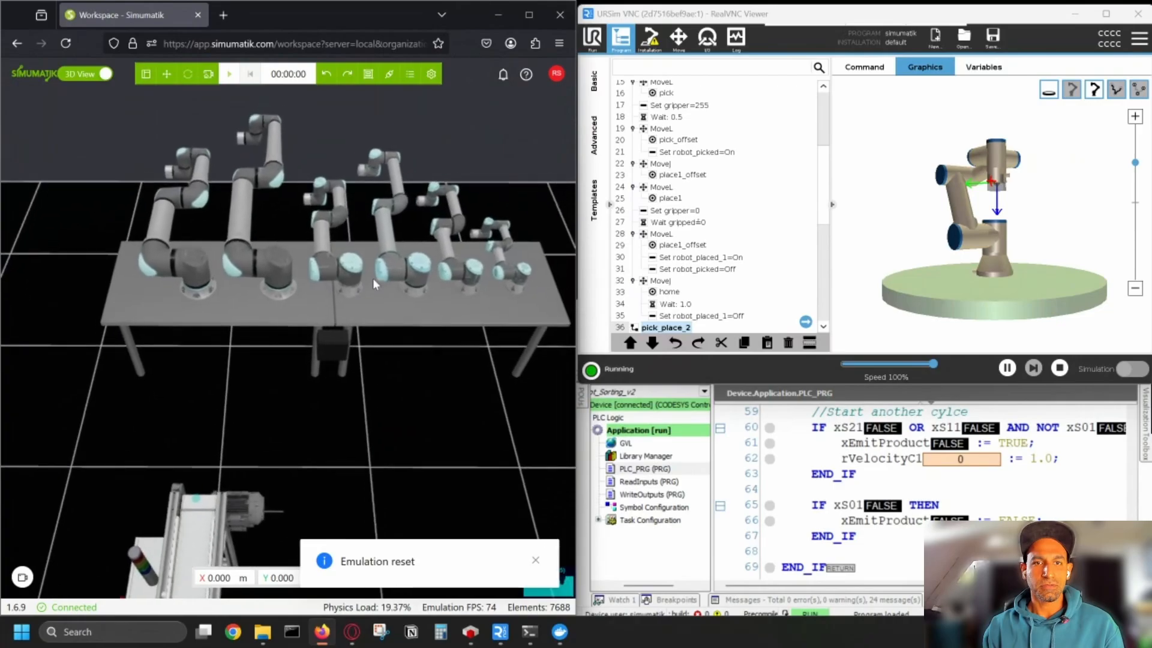
left_click(146, 73)
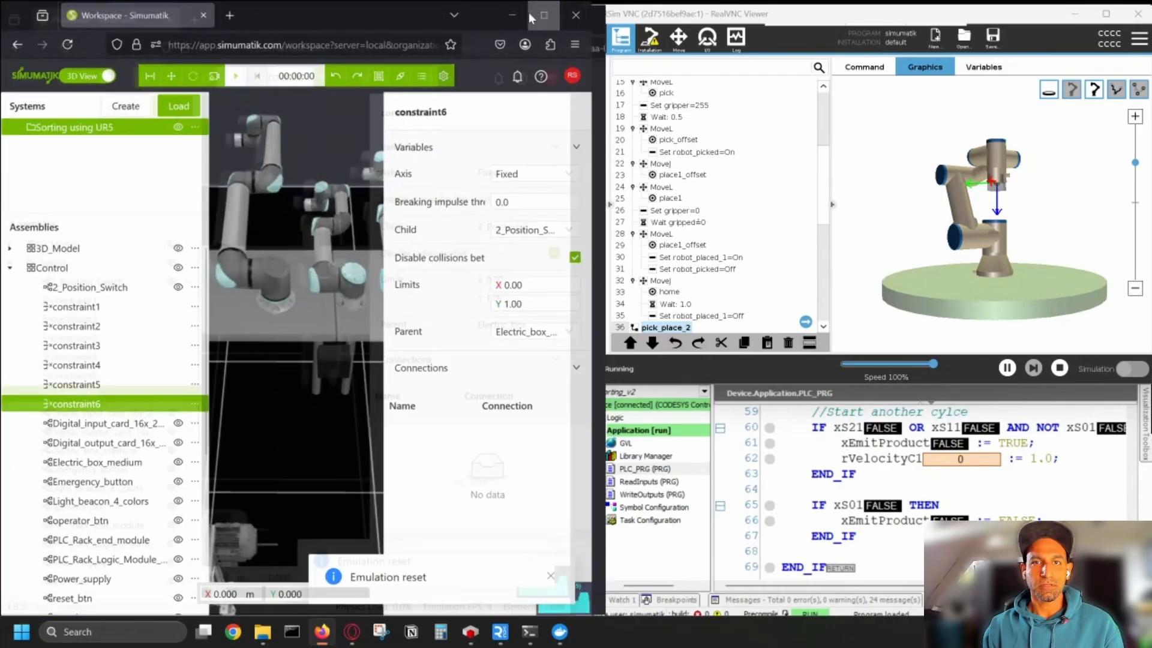
left_click(529, 14)
- Select the robot arms on the table one after another, including UR5e, UR10e, UR16e, UR20 and UR30, to identify each model
left_click(770, 294)
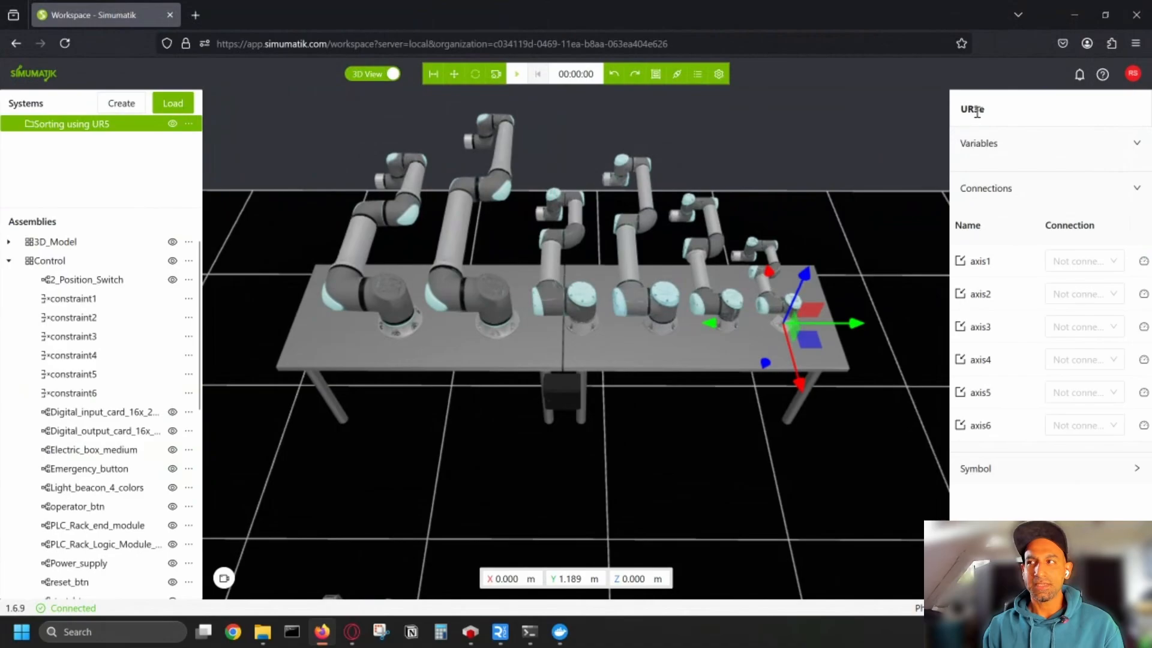
left_click(705, 292)
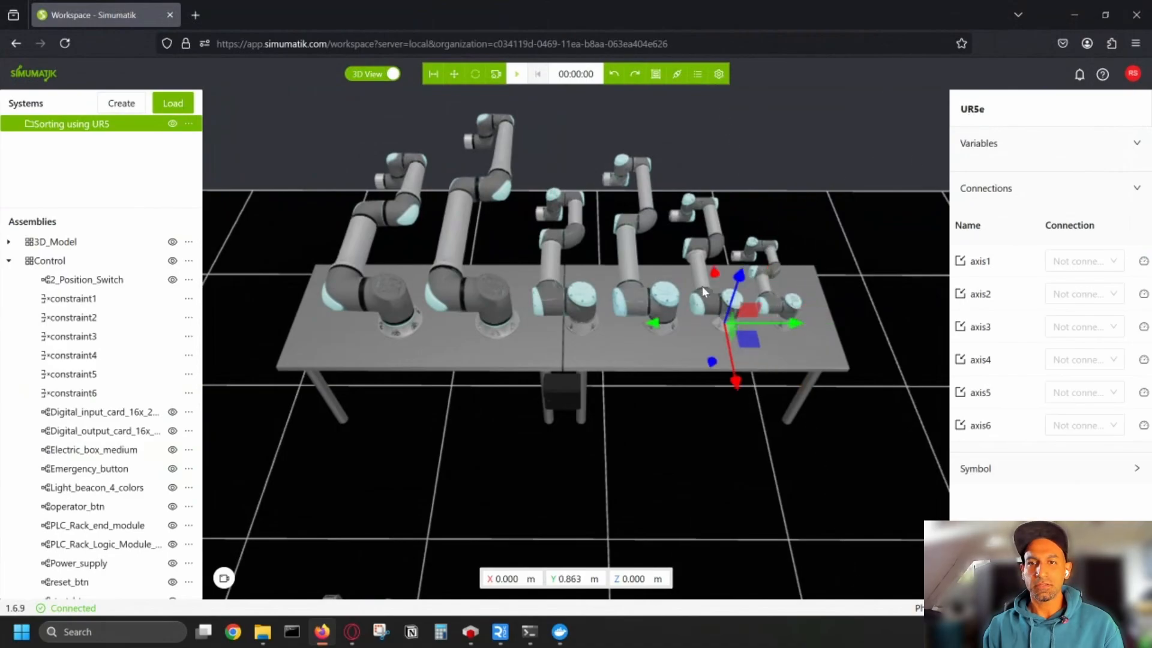
left_click(668, 289)
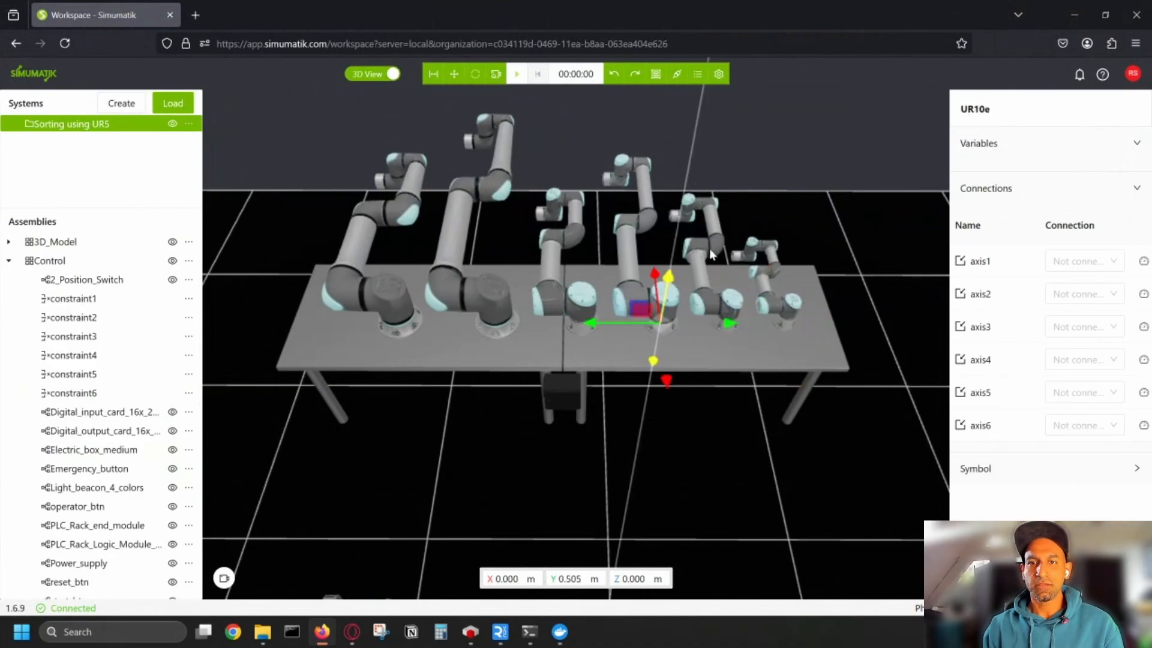
left_click(555, 276)
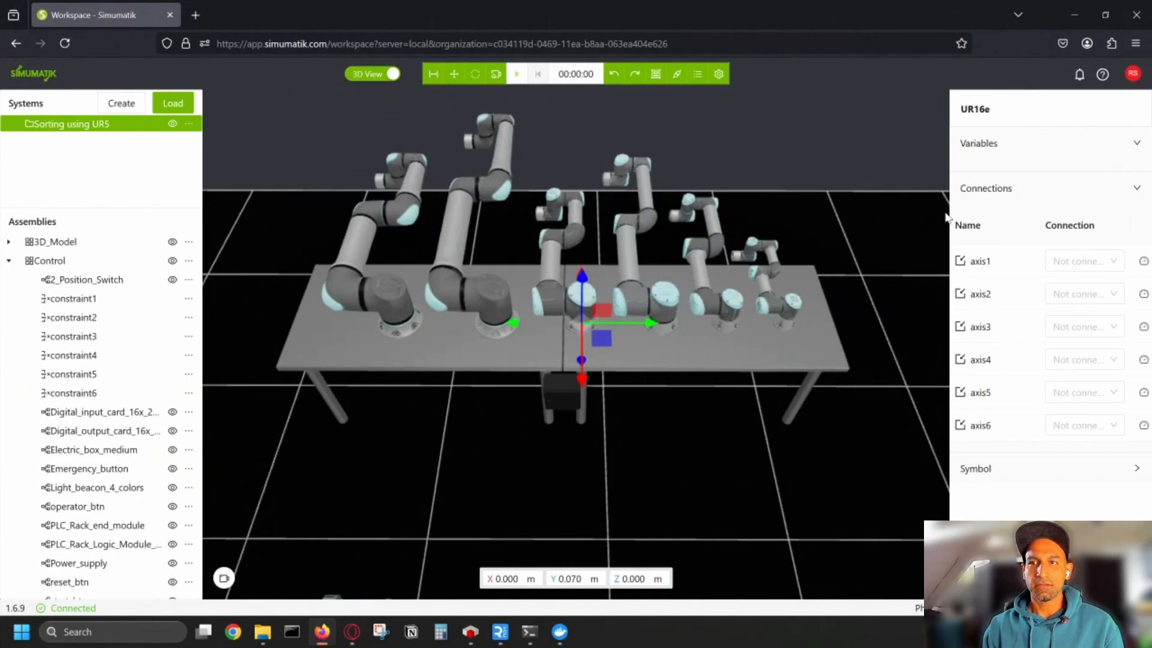
left_click(450, 259)
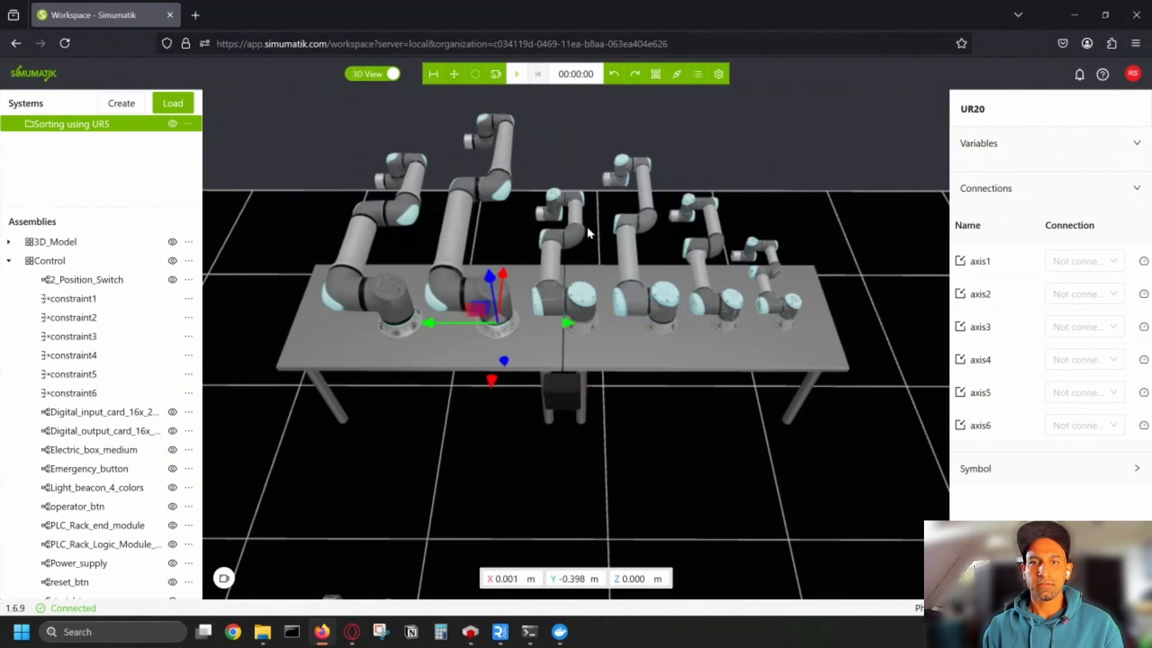
right_click_drag(587, 229, 581, 304)
scroll(570, 282, "up", 3)
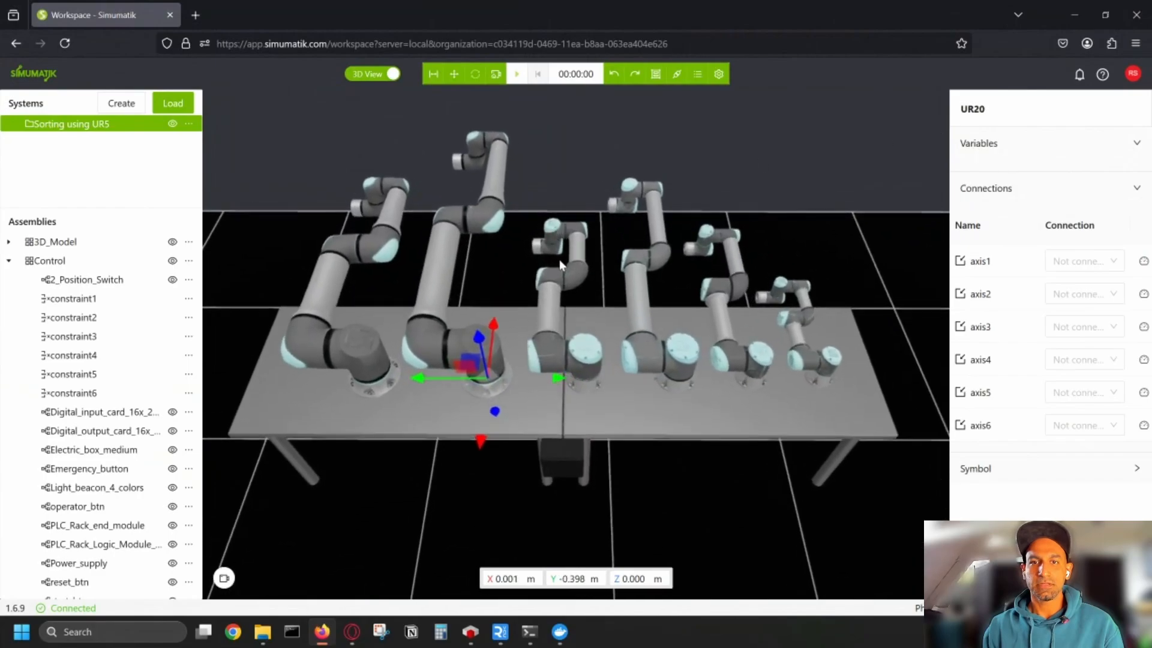
left_click(339, 275)
scroll(487, 262, "down", 5)
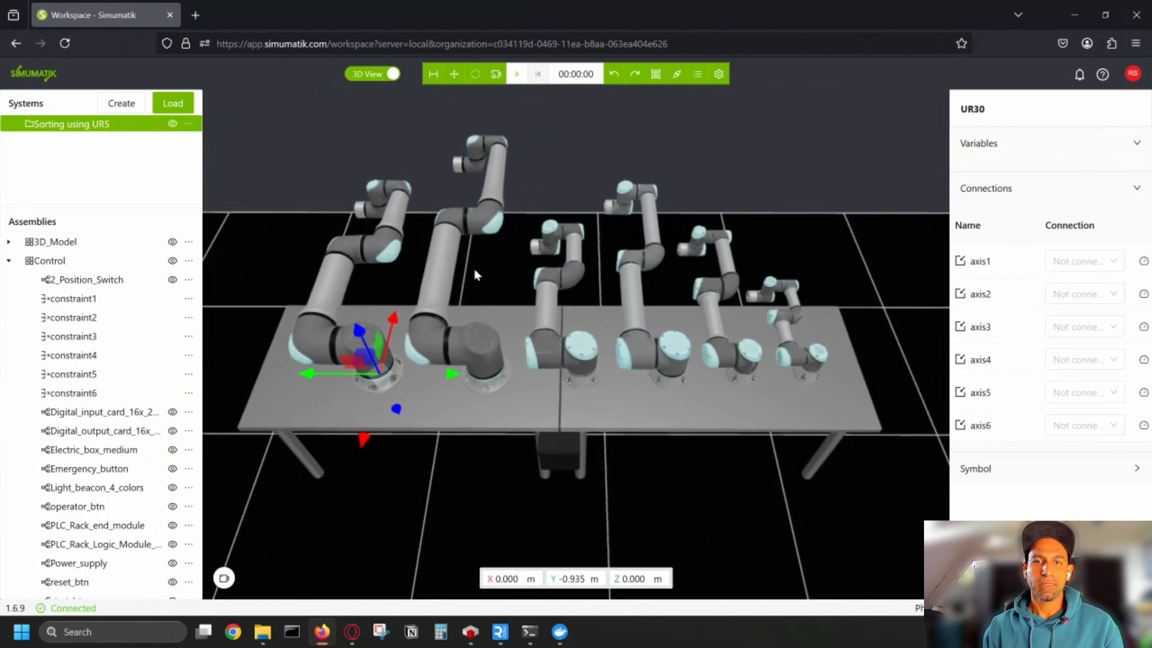
scroll(564, 323, "up", 5)
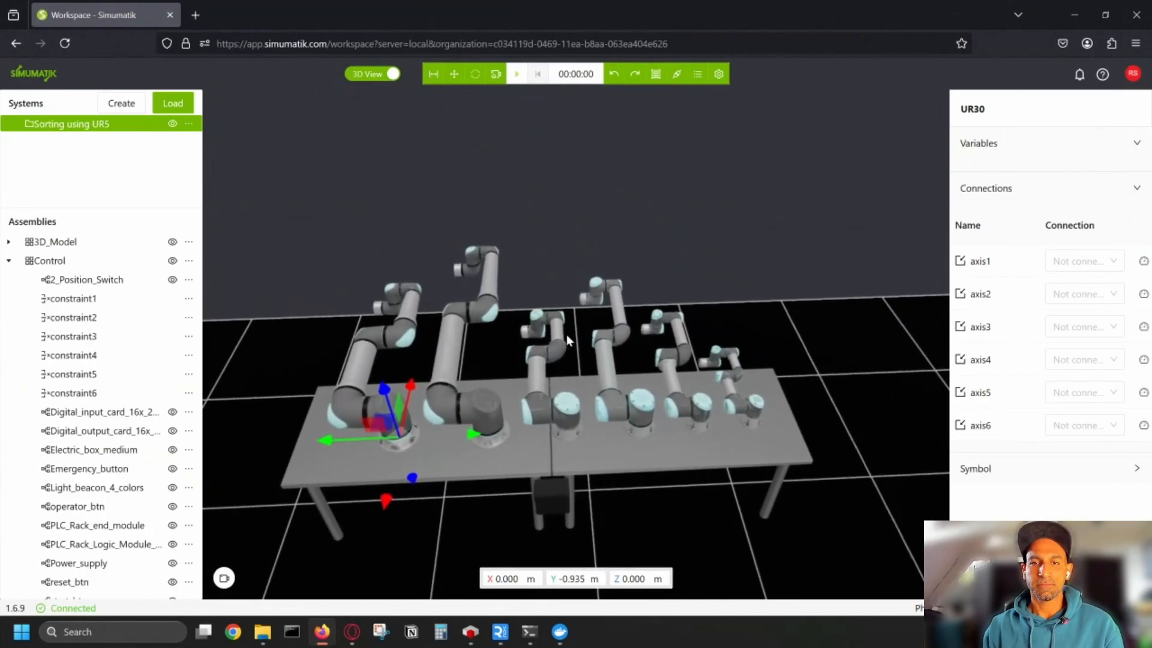
left_click(542, 369)
left_click_drag(578, 352, 570, 380)
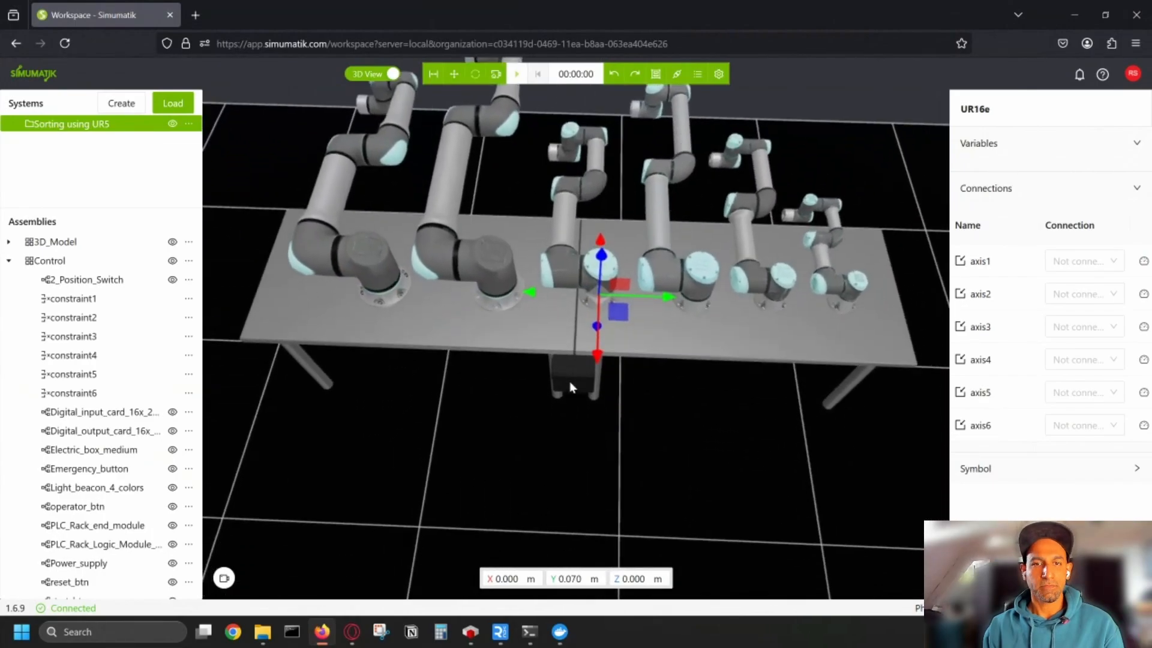
left_click_drag(580, 461, 585, 450)
scroll(526, 290, "down", 5)
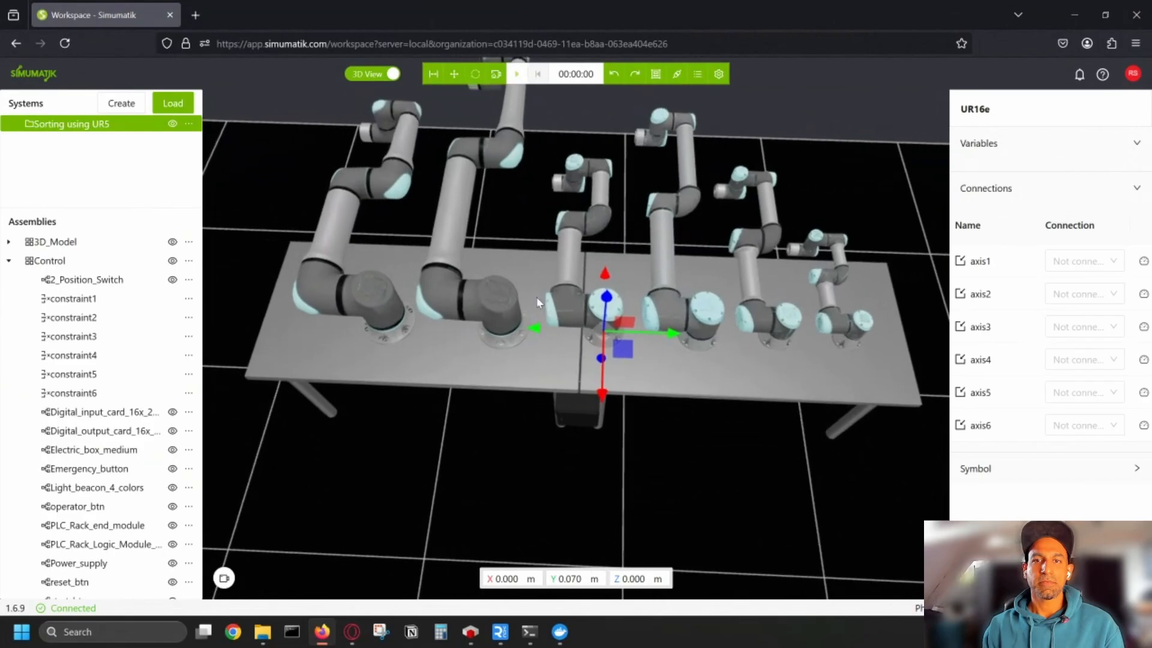
- Reset the camera and bring the conveyor sorting cell with its robot into close view
left_click_drag(517, 368, 596, 251)
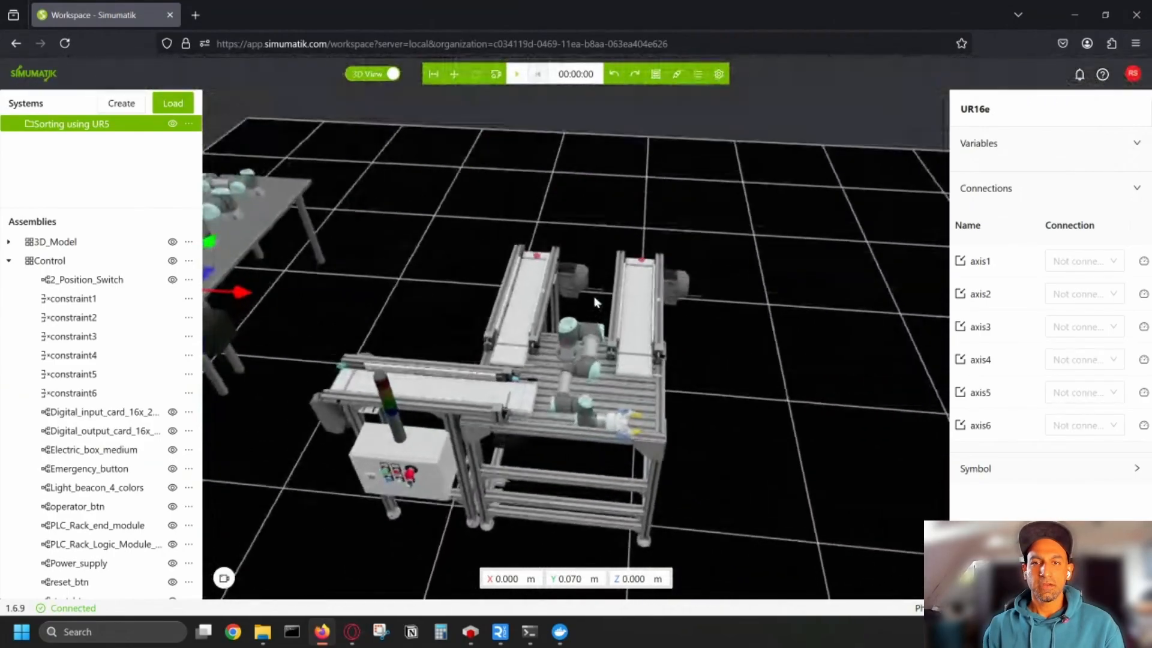
scroll(576, 300, "up", 4)
right_click_drag(515, 148, 512, 106)
left_click(494, 78)
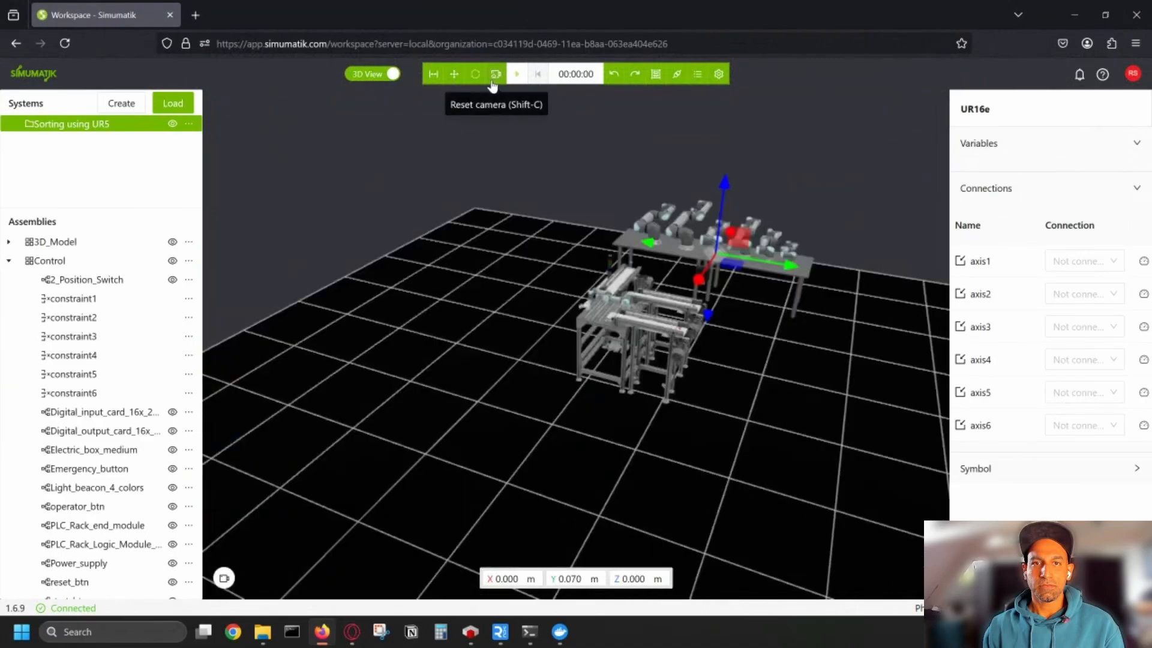
scroll(634, 327, "up", 5)
left_click_drag(487, 251, 598, 317)
scroll(568, 278, "up", 4)
scroll(627, 334, "up", 3)
right_click_drag(668, 227, 659, 206)
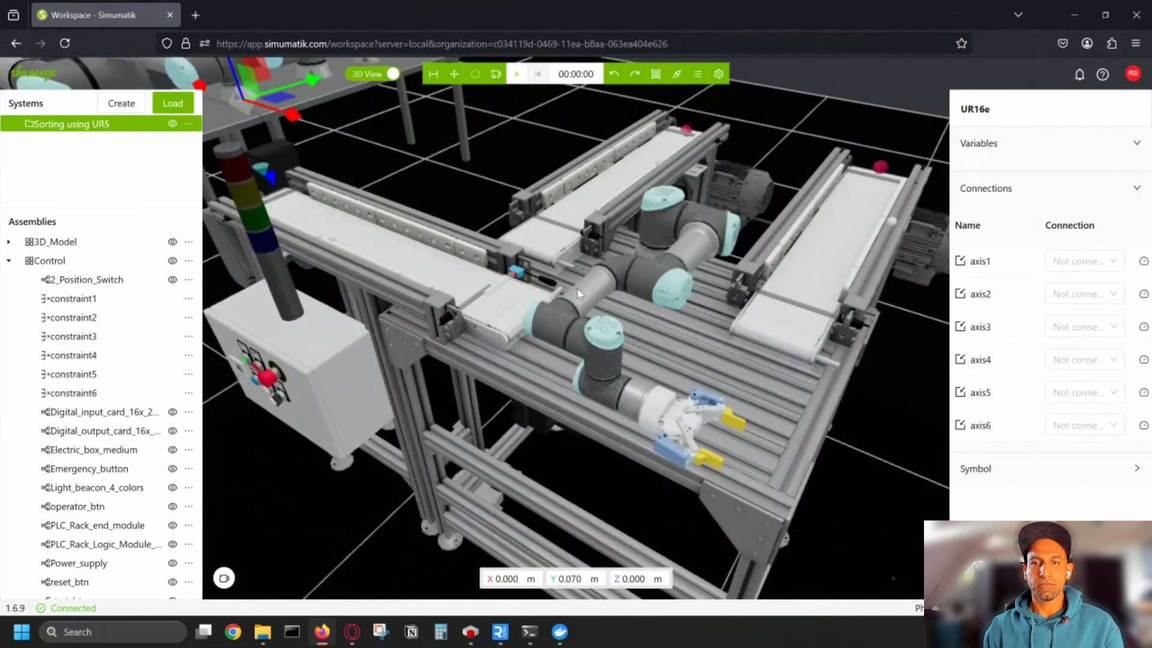
- Examine the pick-up end of the infeed conveyor with its sensors, and the robot and outfeed conveyors around it
scroll(462, 273, "up", 3)
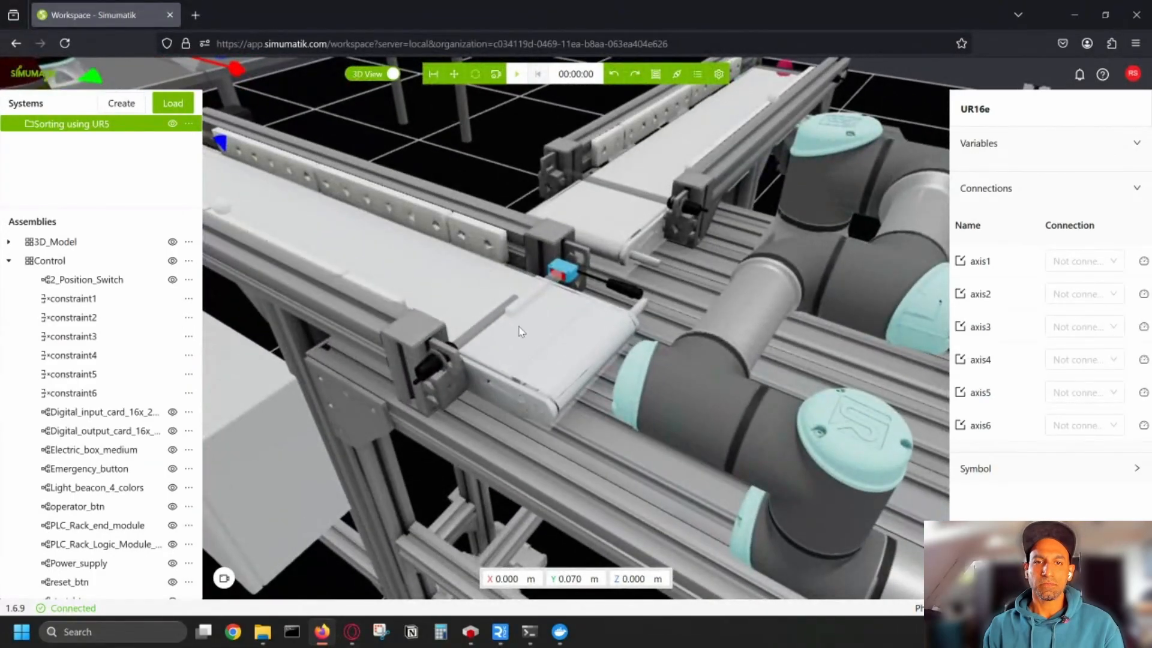
scroll(490, 315, "down", 4)
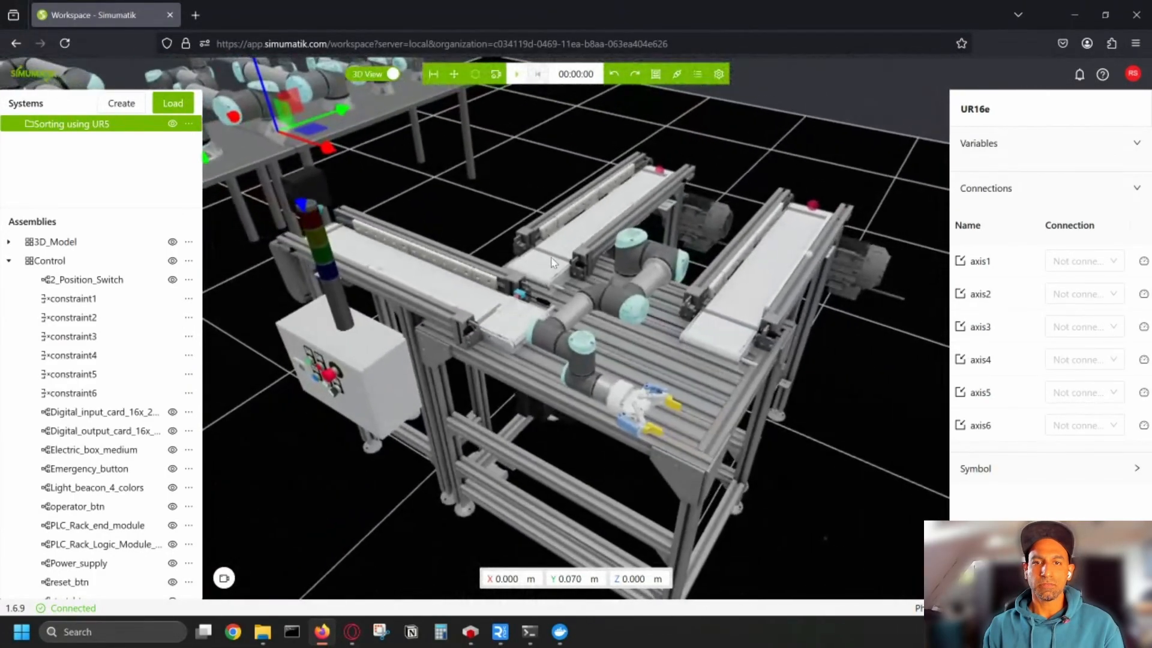
scroll(492, 310, "up", 5)
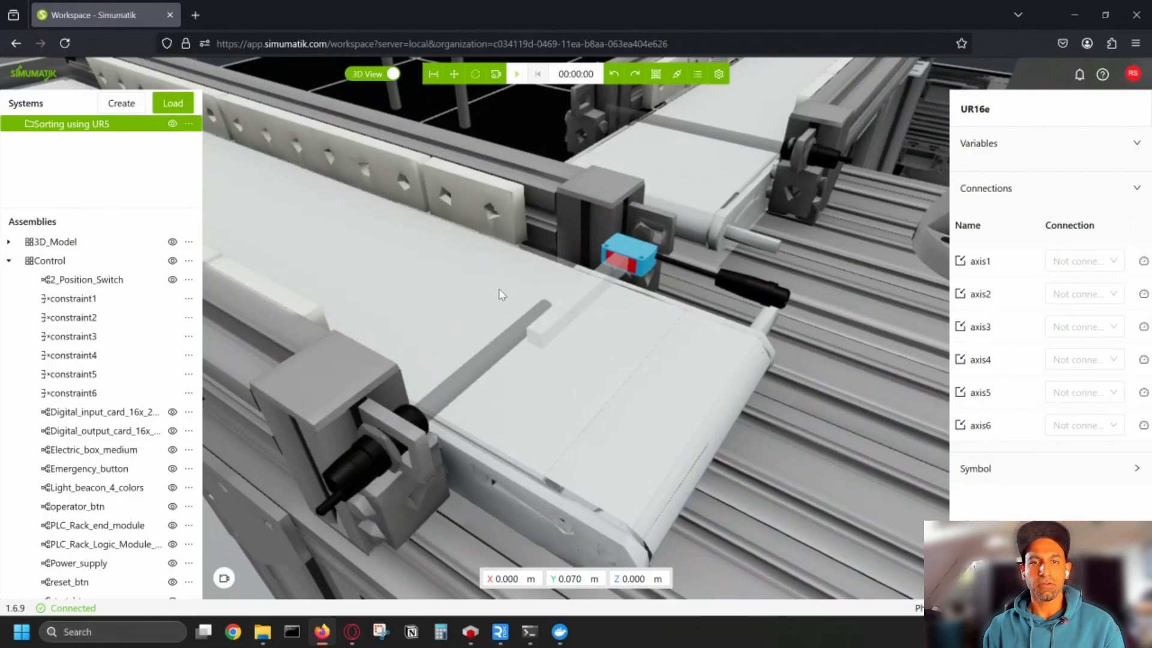
scroll(500, 299, "down", 5)
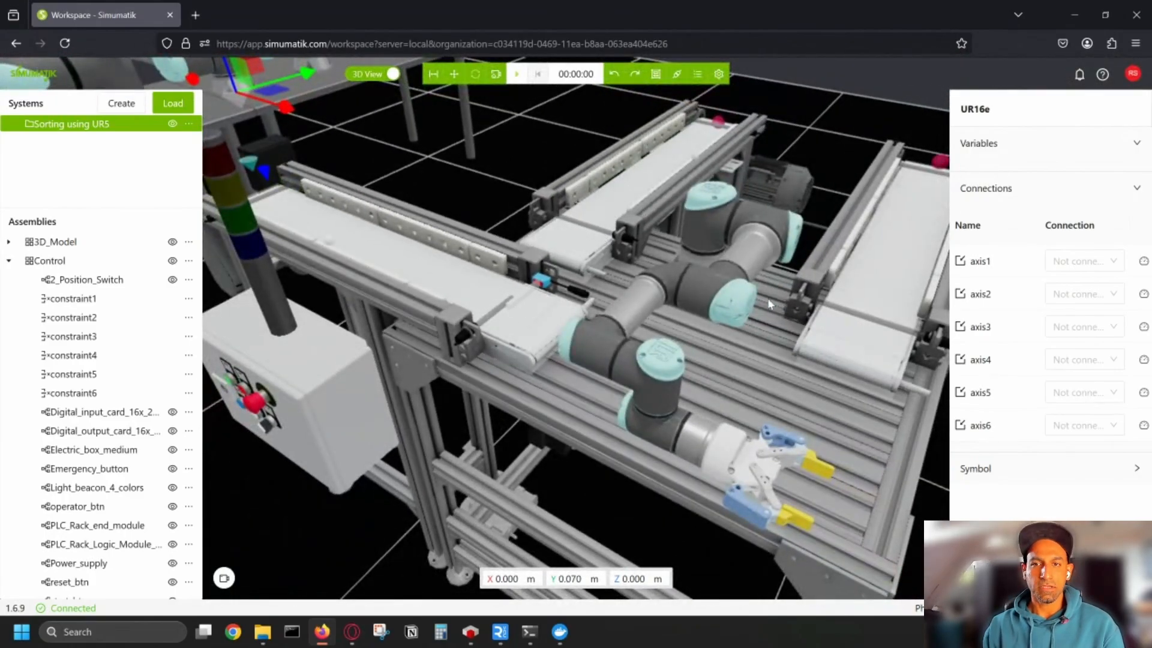
left_click_drag(421, 348, 386, 380)
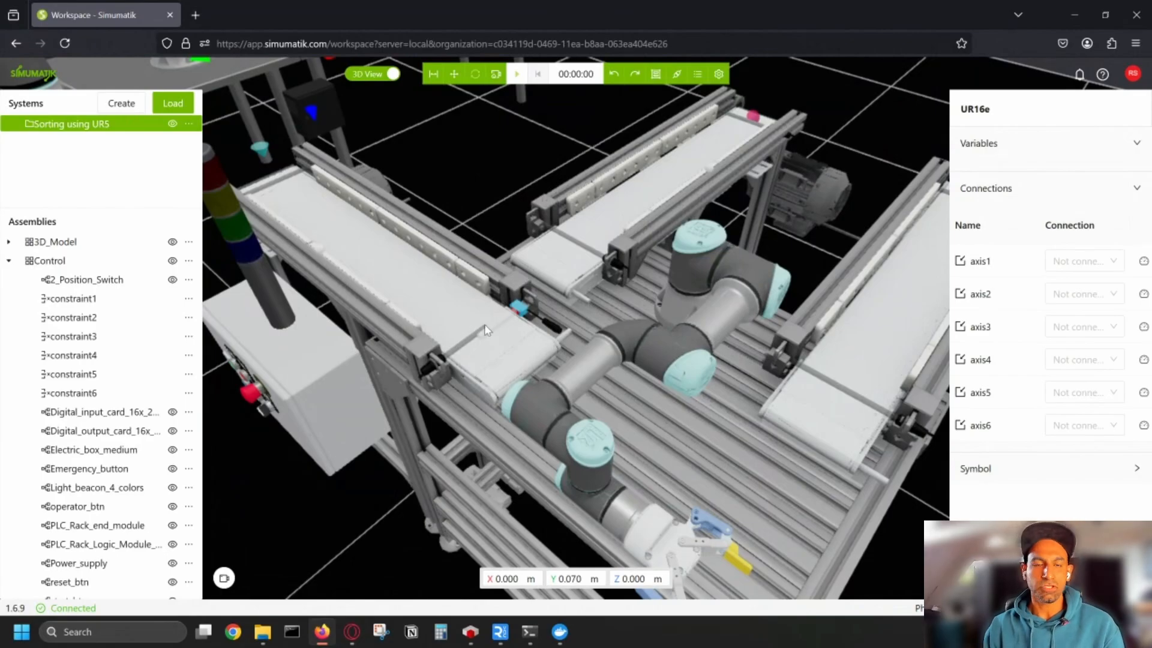
scroll(466, 348, "up", 4)
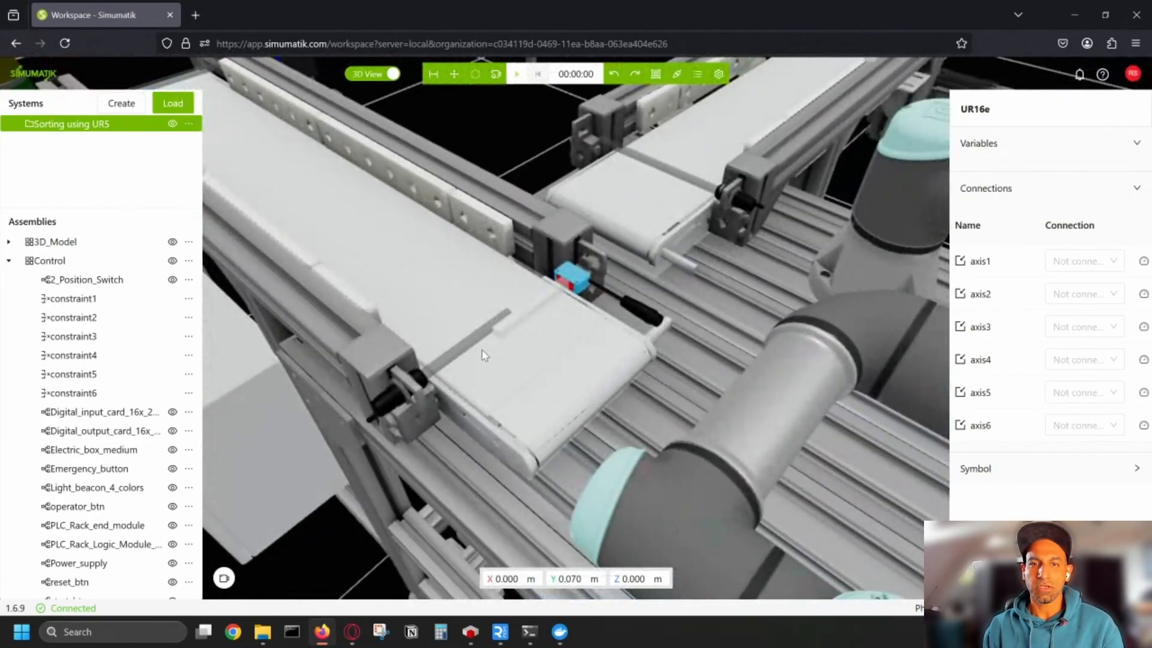
scroll(483, 354, "down", 2)
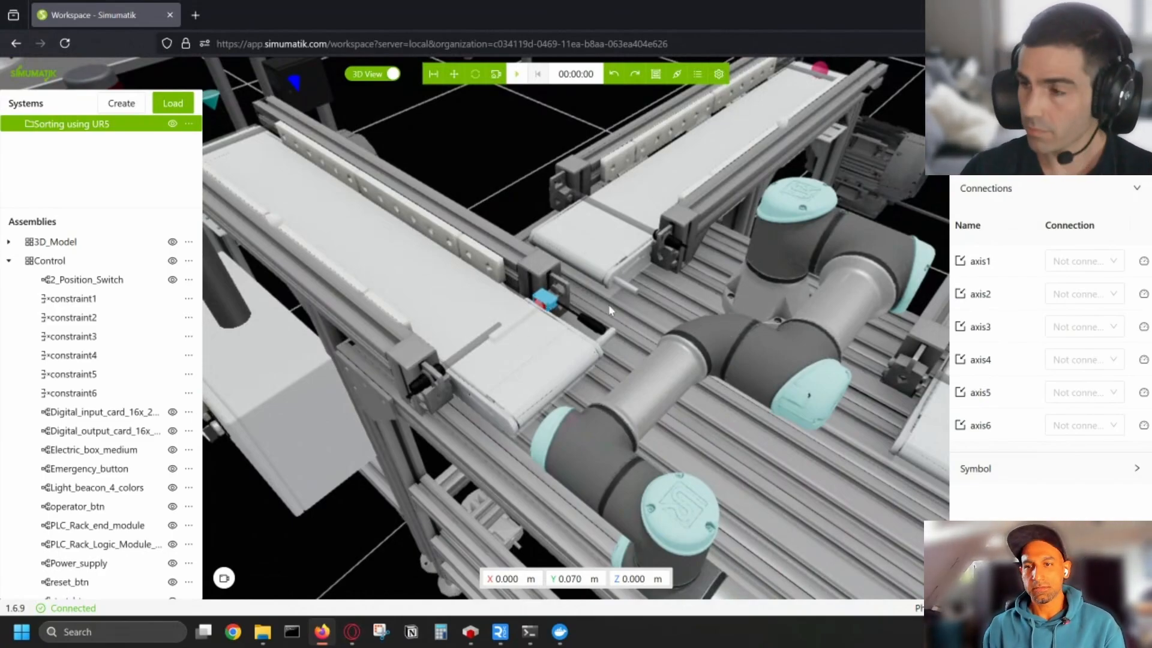
scroll(610, 310, "down", 5)
mouse_move(546, 300)
left_mouse_down()
mouse_move(581, 371)
mouse_move(552, 312)
left_mouse_up()
scroll(546, 334, "up", 5)
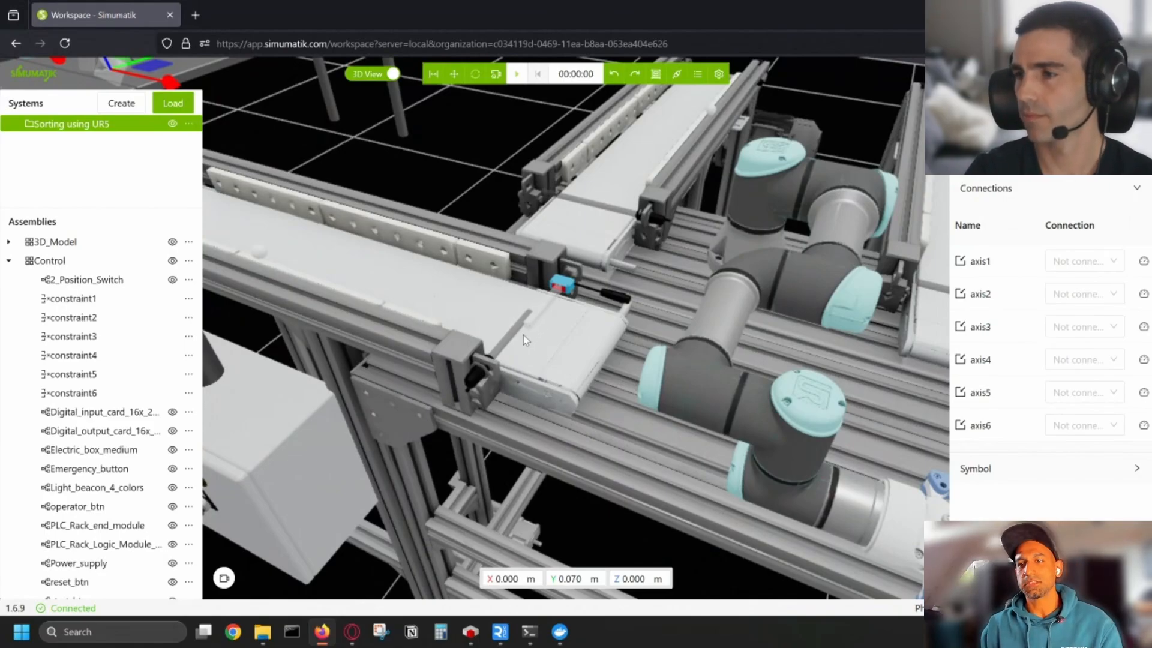
- Start the emulation with the control box and light beacon of the sorting cell in view
scroll(523, 335, "down", 5)
left_click_drag(513, 372, 484, 123)
left_click(516, 76)
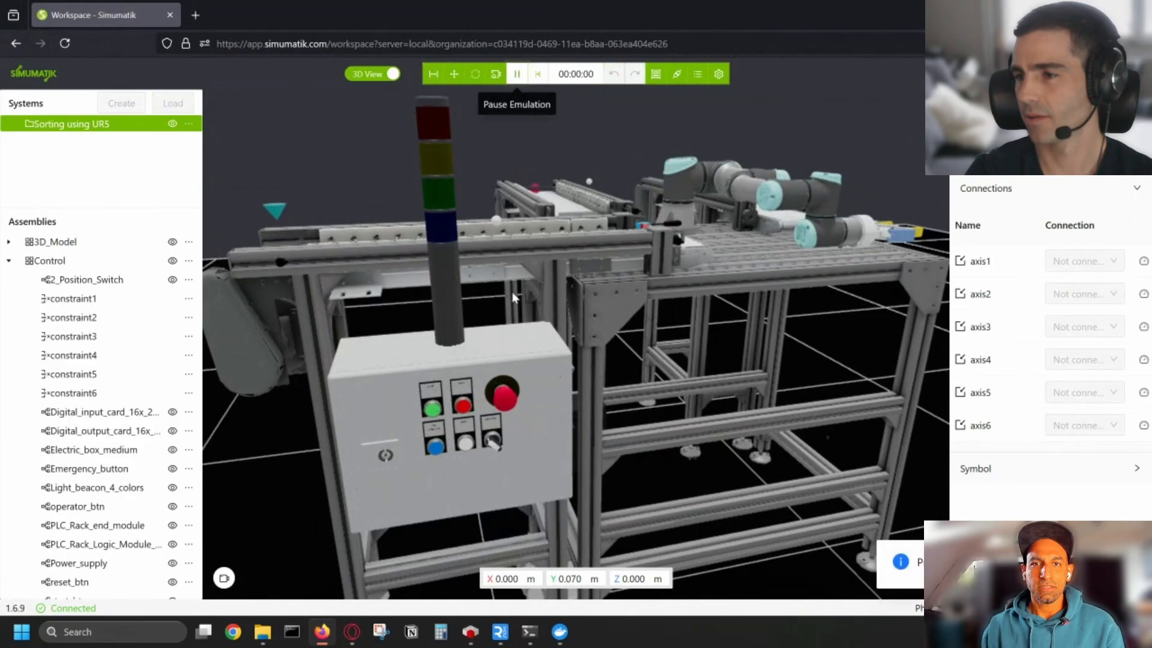
- Open the door of the electrical box and examine the generic rack PLC with its digital input and output cards
scroll(405, 249, "up", 5)
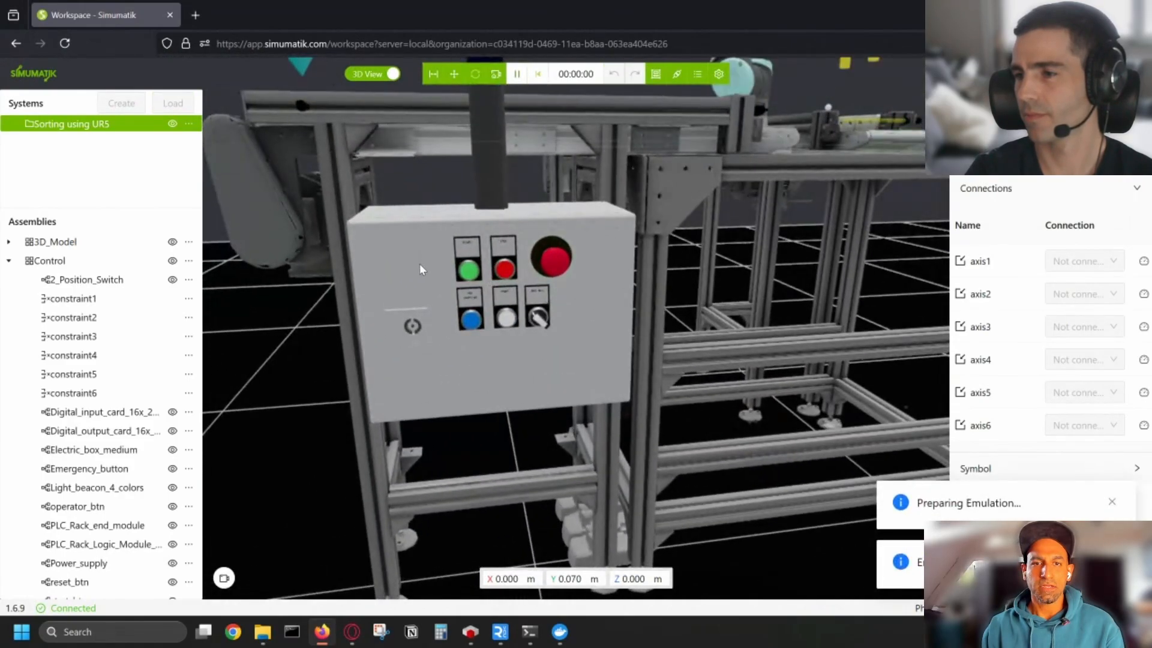
left_click(420, 263)
scroll(504, 281, "up", 5)
scroll(505, 288, "up", 5)
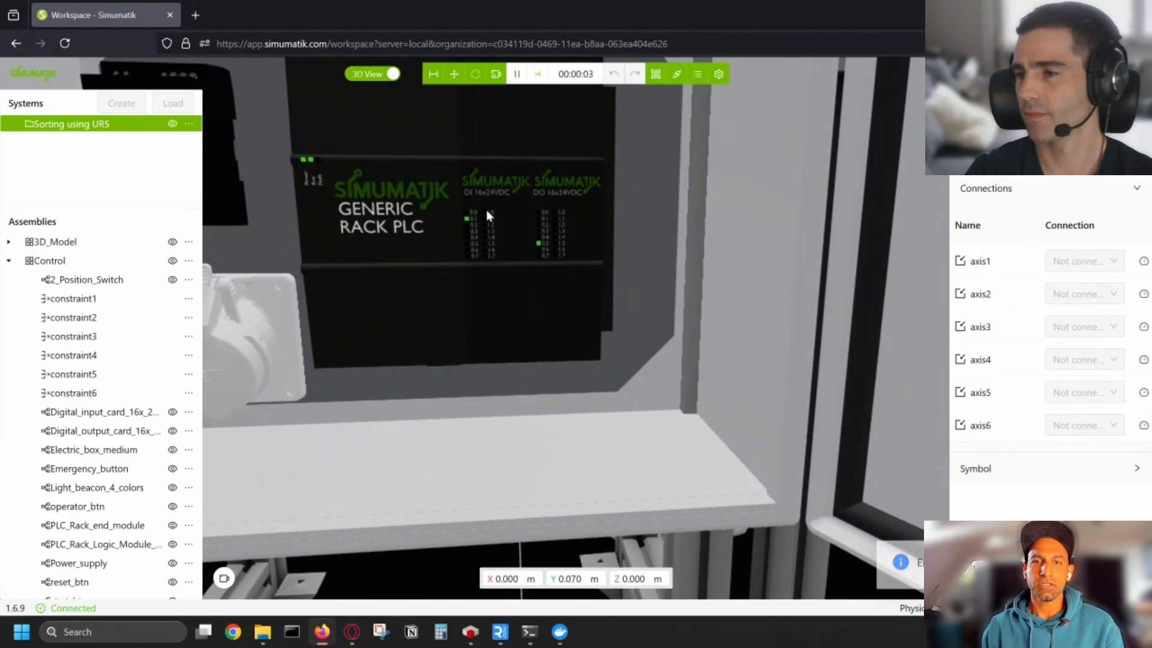
right_click_drag(523, 200, 537, 330)
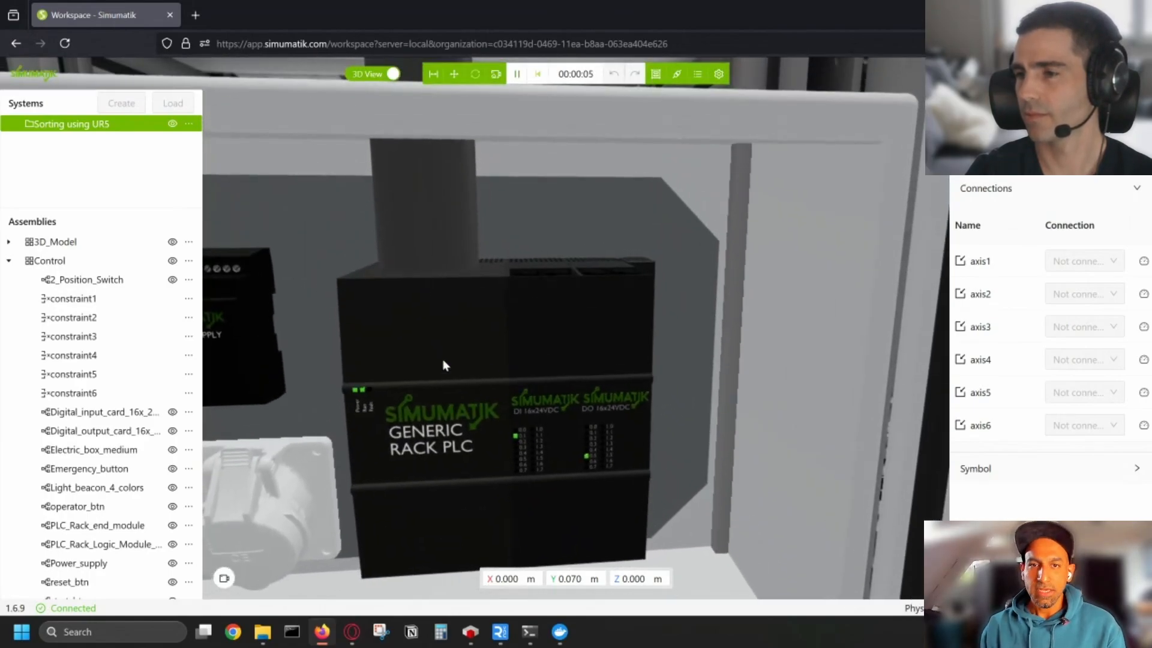
- Close the electrical box door and switch to the URRobot_Sorting_v2 project in CODESYS
scroll(447, 310, "down", 6)
left_click_drag(460, 324, 540, 372)
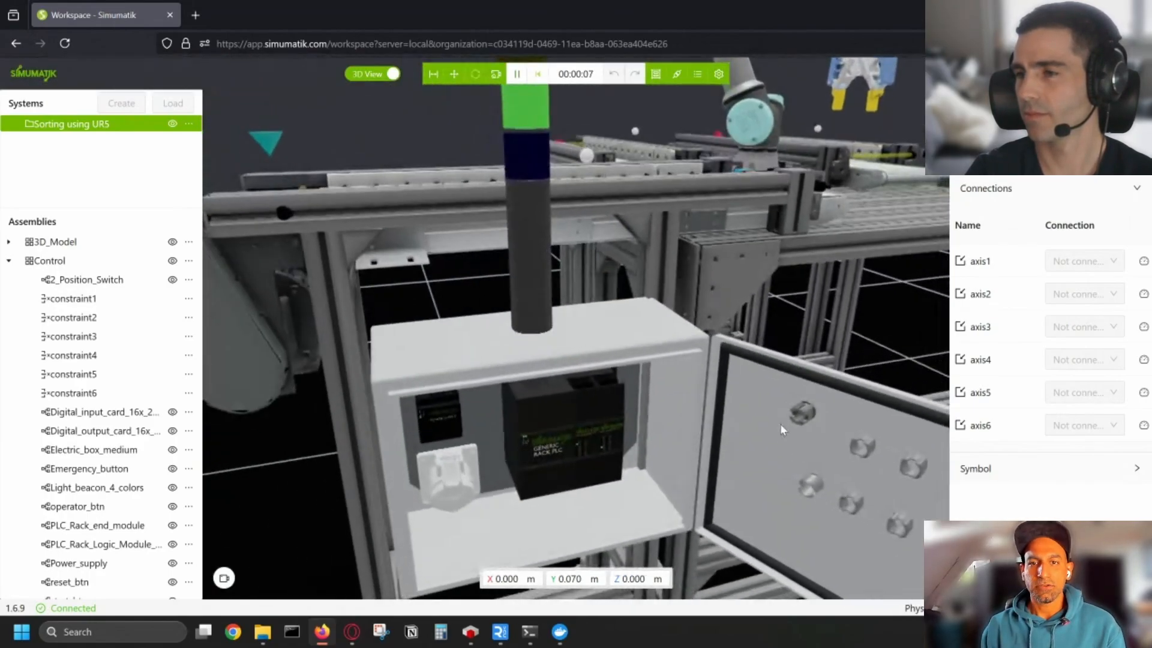
left_click(781, 427)
left_click(470, 631)
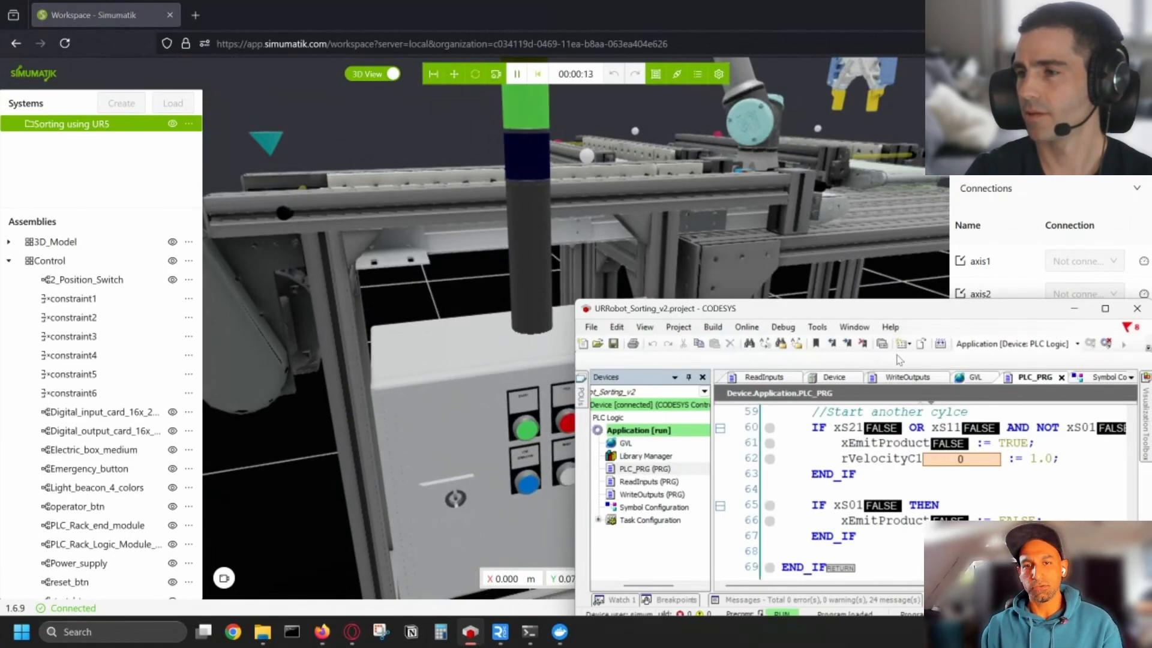
- Return to the Simumatik workspace and examine the digital input and output modules mounted beneath the robot table
left_click(468, 311)
scroll(550, 278, "down", 5)
left_click_drag(558, 279, 560, 322)
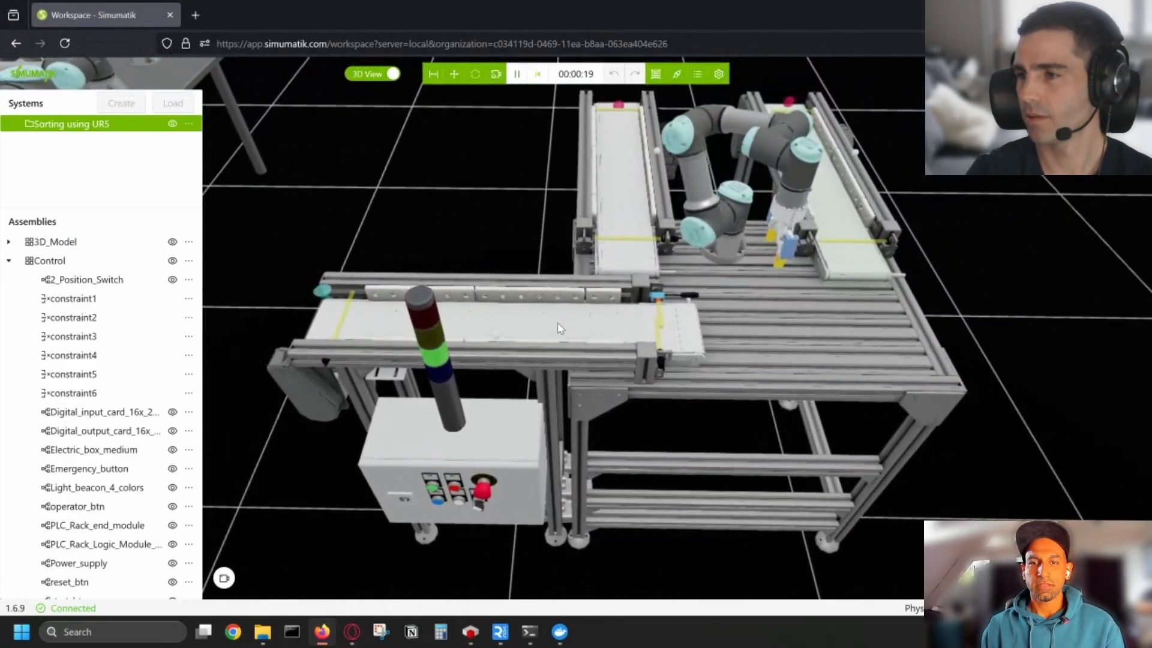
scroll(520, 379, "up", 5)
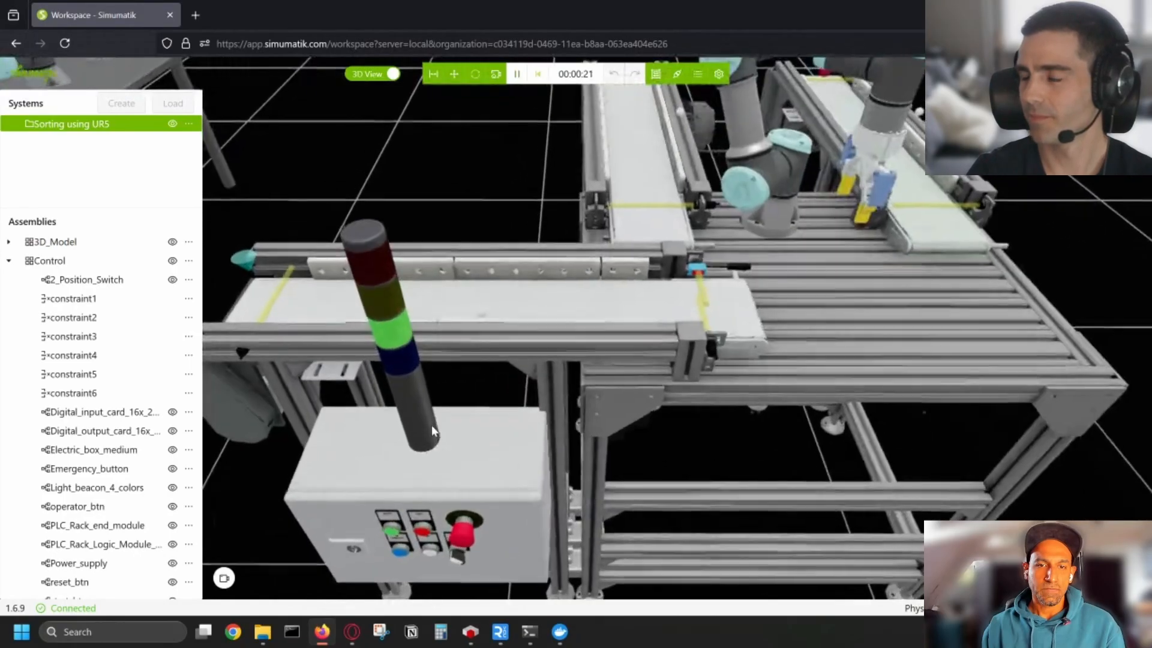
scroll(574, 307, "down", 5)
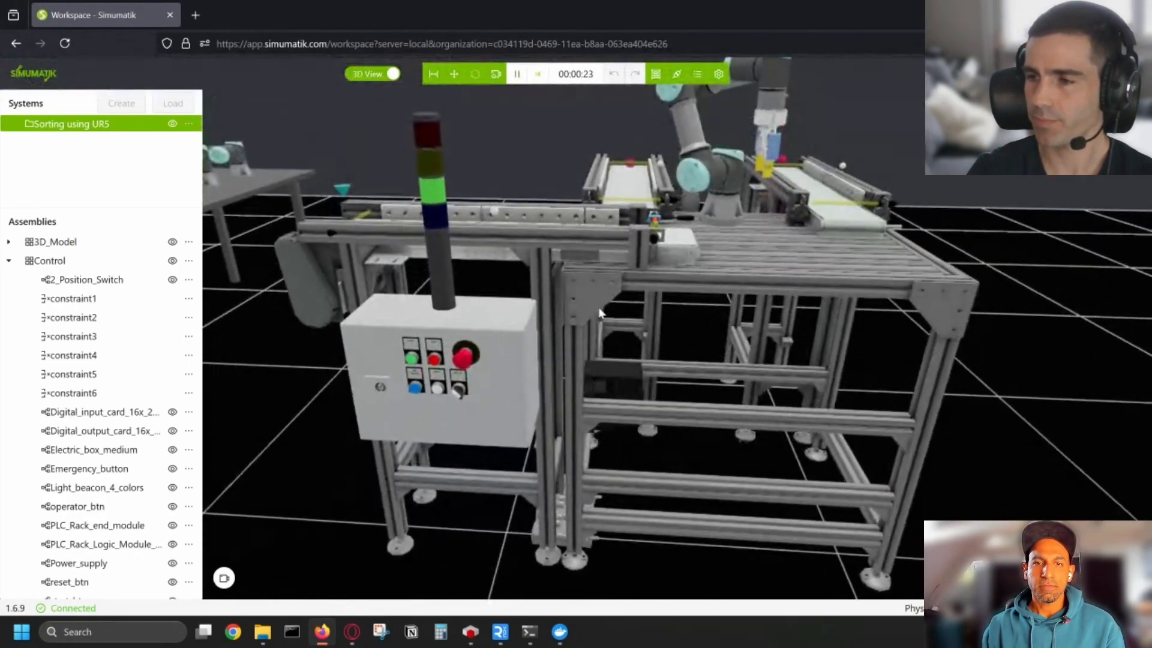
left_click_drag(600, 312, 567, 363)
scroll(600, 428, "up", 7)
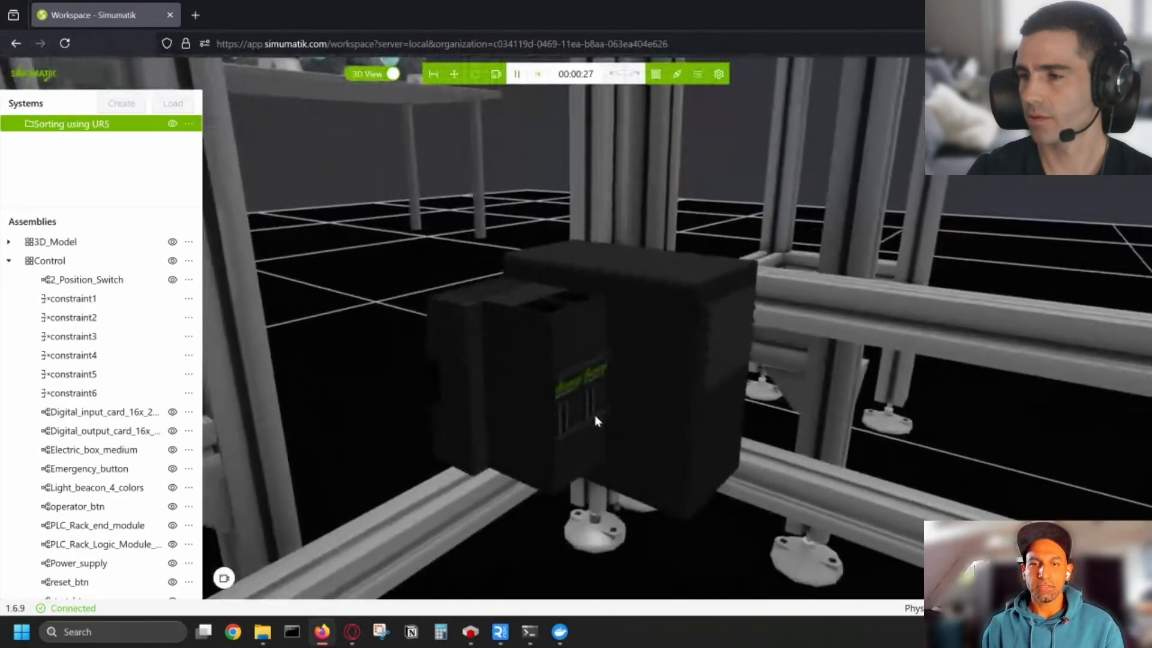
scroll(595, 415, "up", 4)
left_click_drag(659, 343, 624, 285)
left_click_drag(556, 246, 463, 315)
scroll(422, 396, "up", 5)
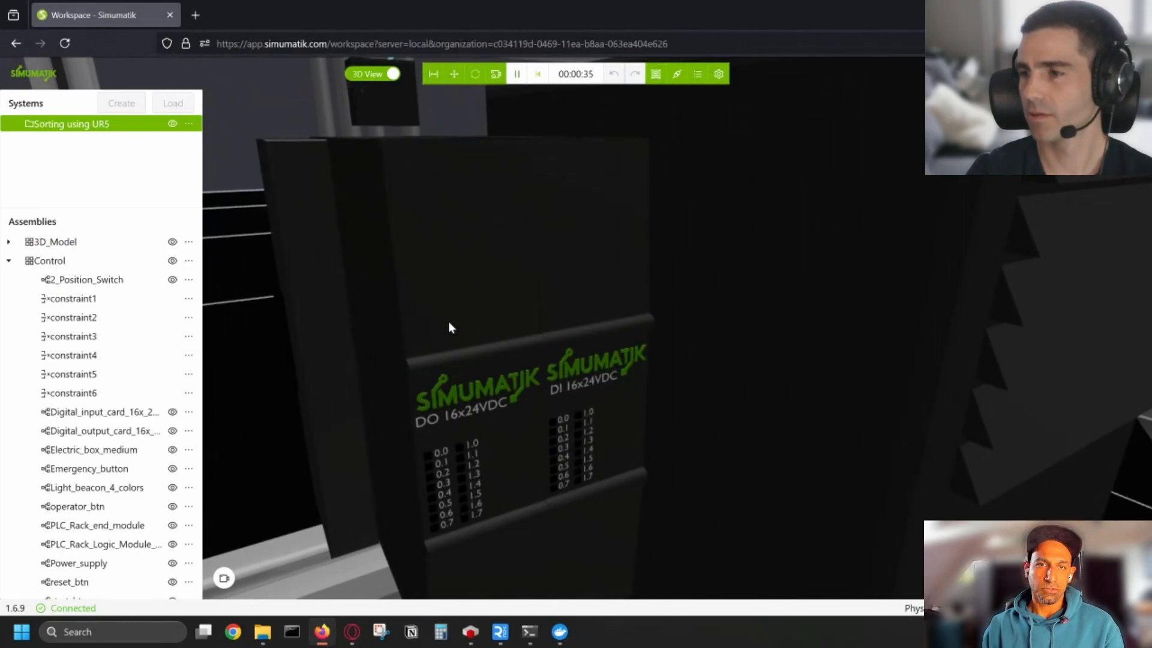
- Bring the robot and conveyors back into view and show the URSim VNC session beside the Simumatik workspace
scroll(447, 323, "down", 10)
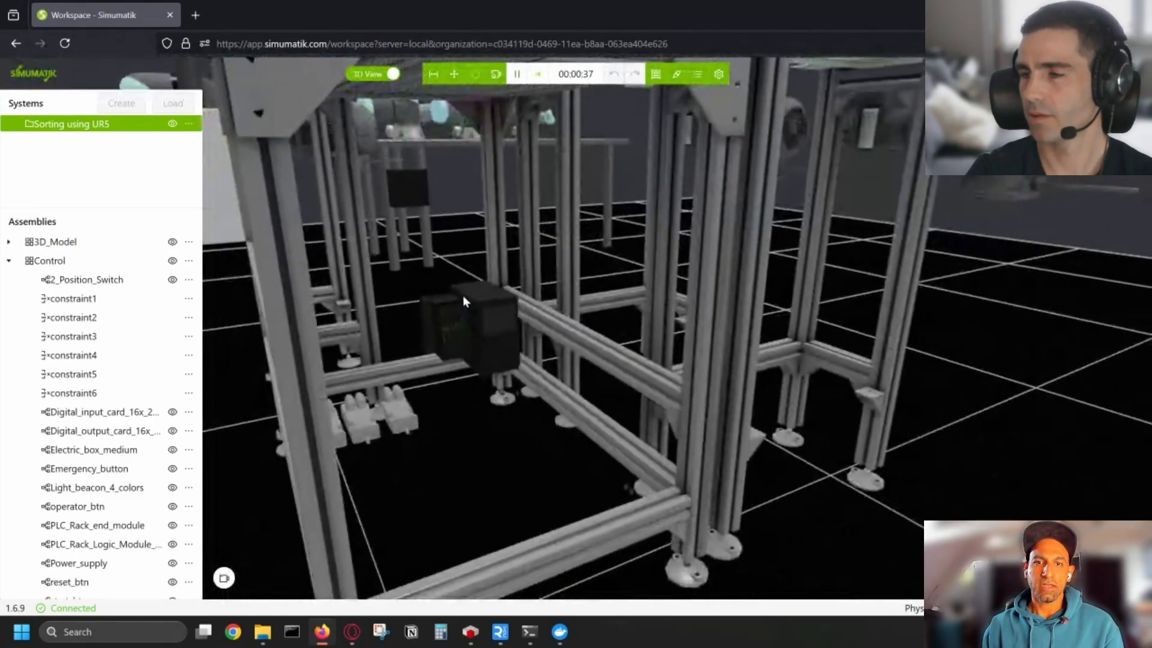
scroll(465, 294, "down", 5)
left_click_drag(484, 274, 544, 395)
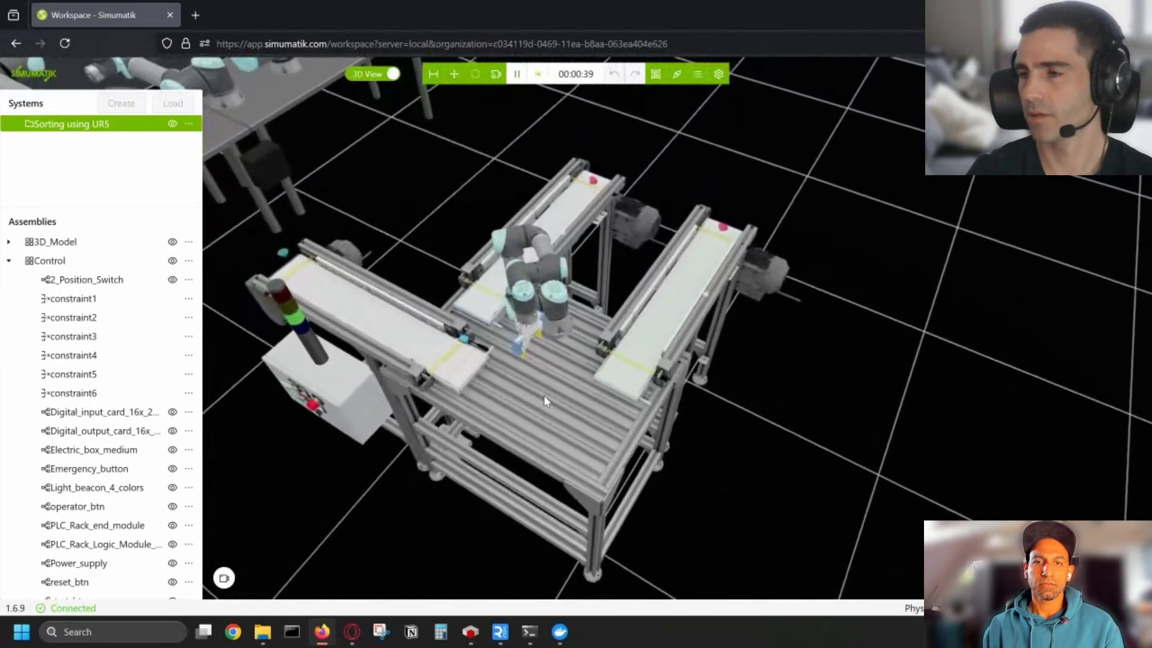
scroll(545, 390, "up", 8)
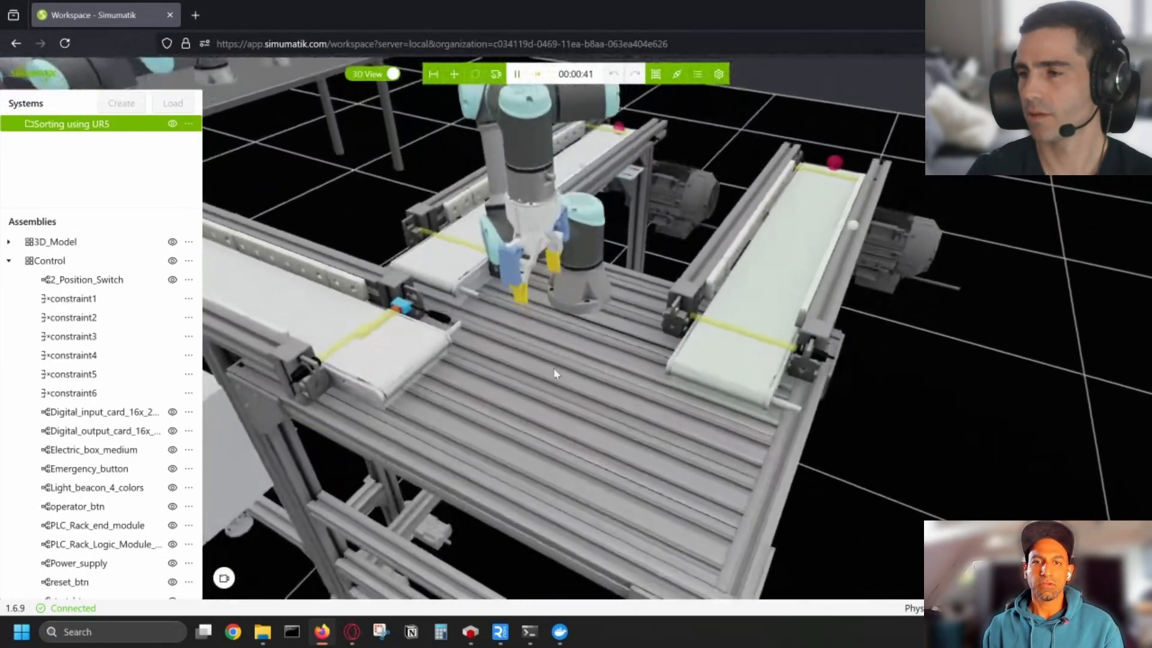
mouse_move(500, 630)
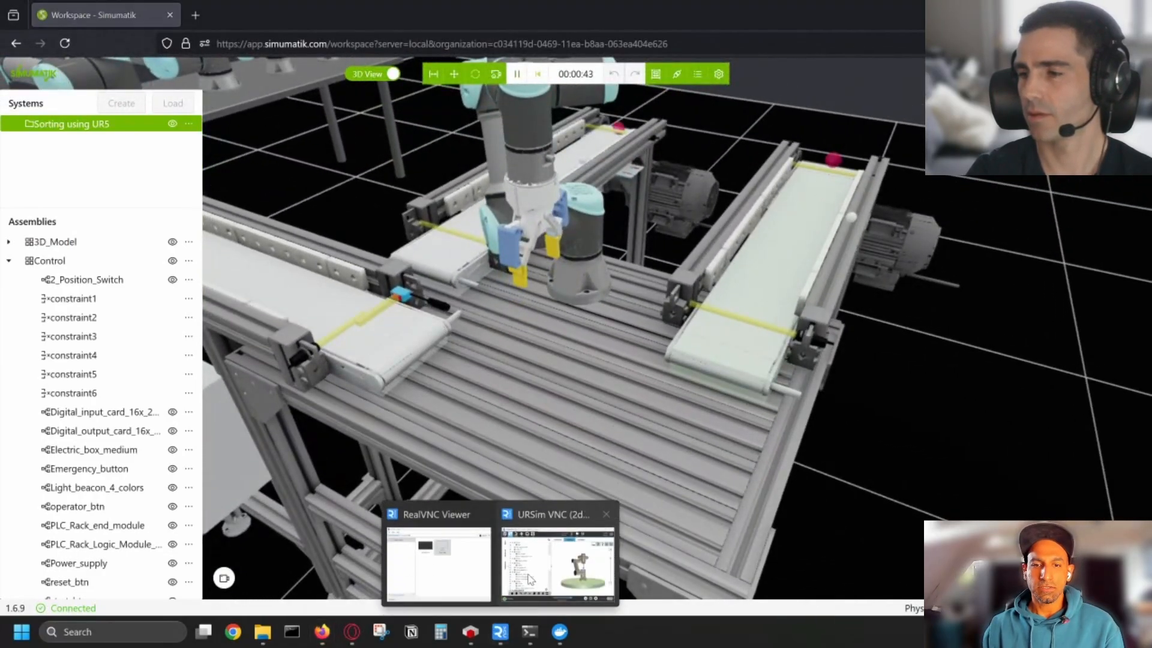
left_click(552, 558)
left_click_drag(422, 10, 417, 44)
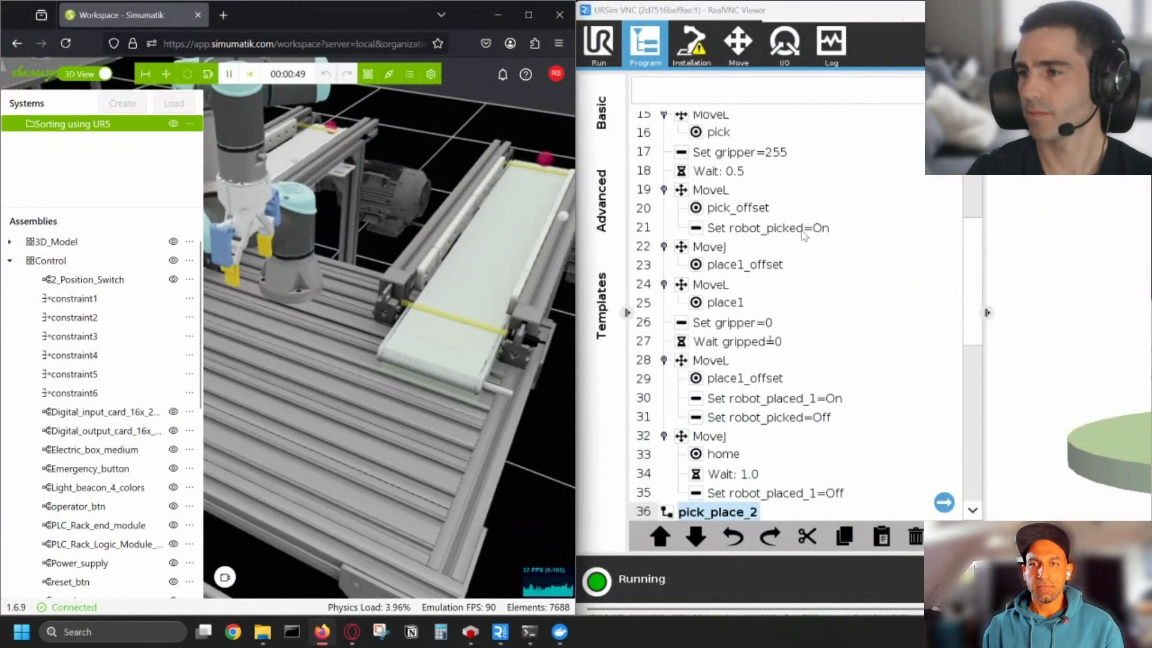
- Hide the Simumatik side panels and frame the whole sorting cell beside the URSim program
scroll(435, 336, "down", 5)
scroll(436, 336, "up", 4)
right_click_drag(436, 336, 377, 341)
left_click(145, 73)
scroll(399, 275, "up", 4)
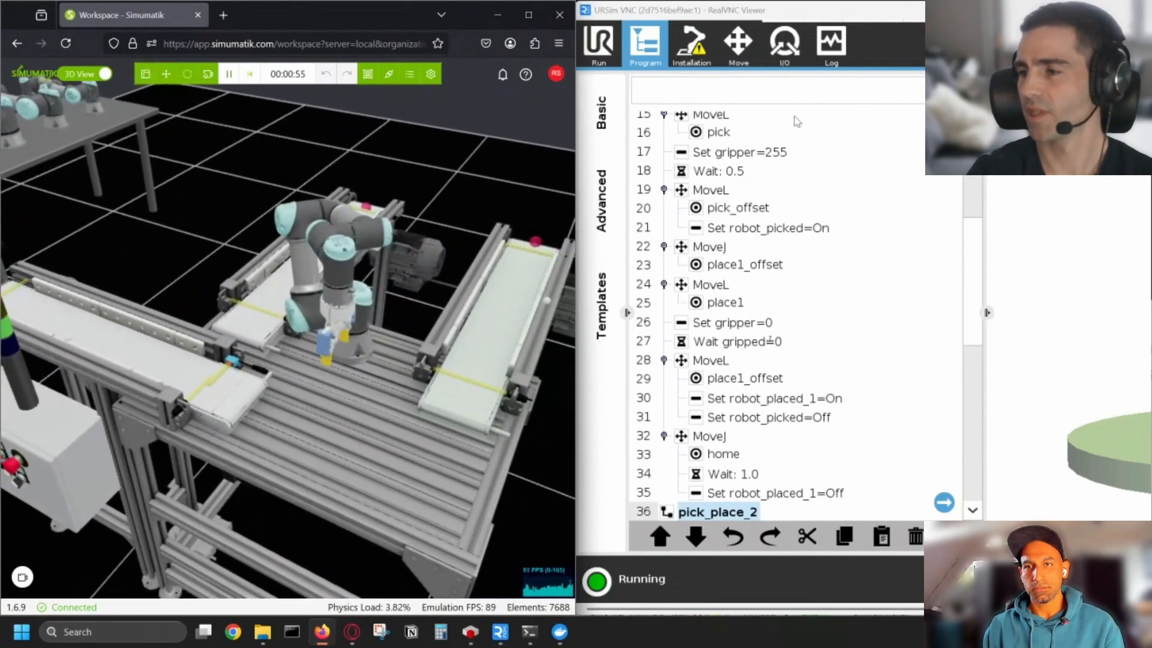
- Enlarge the URSim session to full screen and open the I/O Setup of the robot installation
left_click(785, 51)
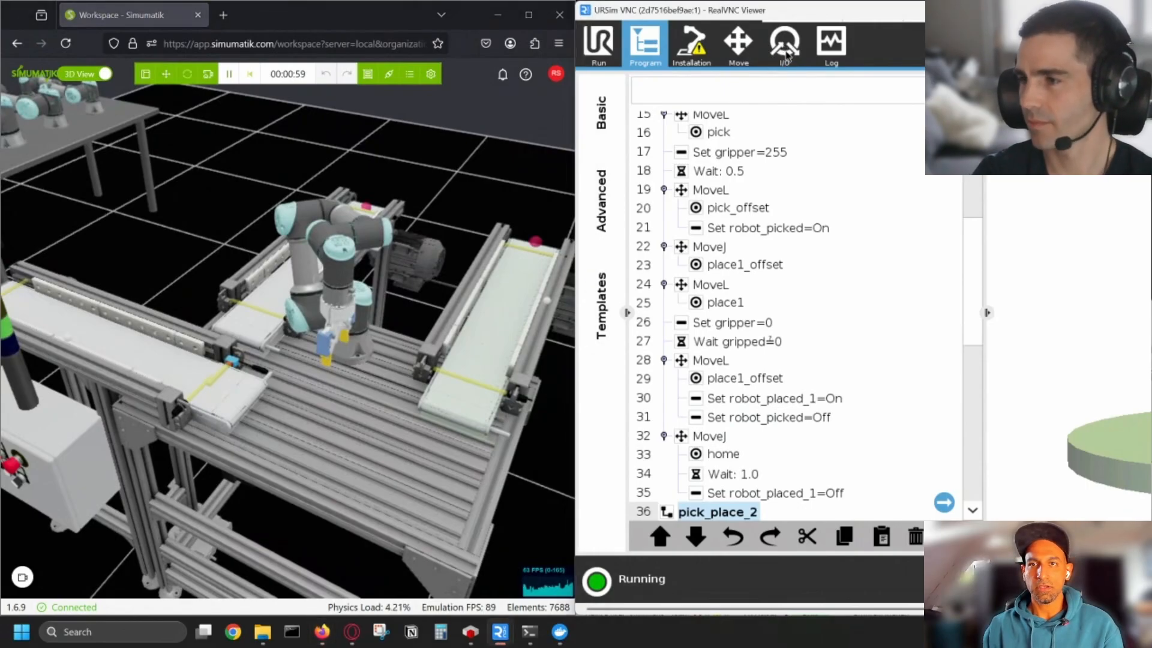
left_click(785, 54)
left_click_drag(758, 17, 599, 25)
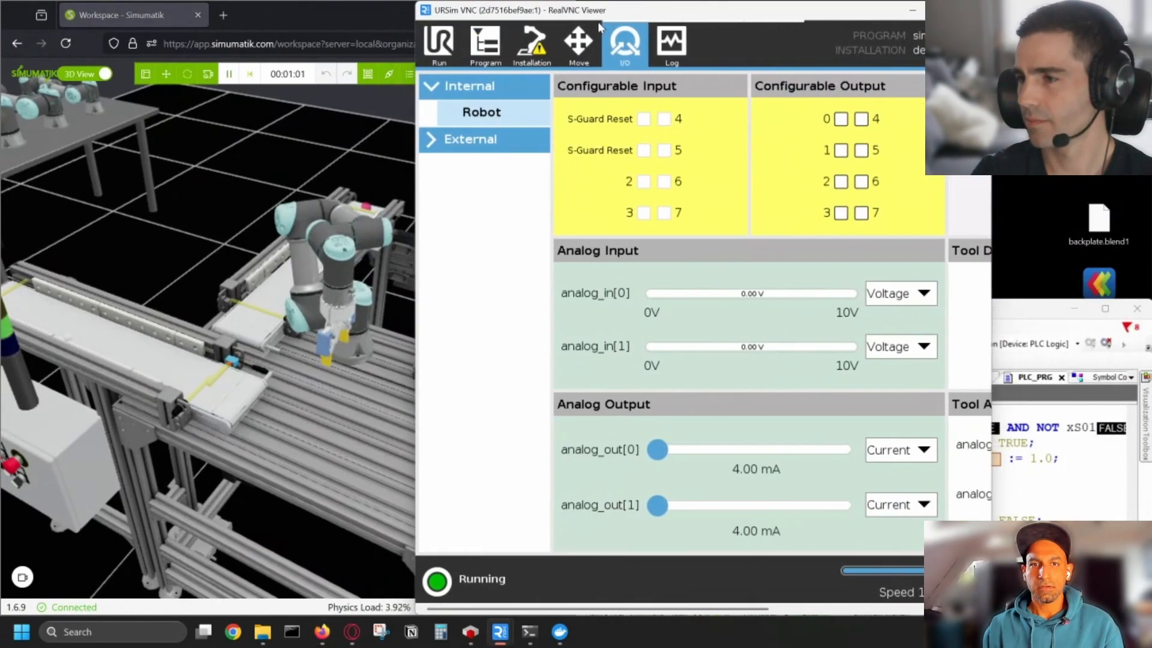
left_click(944, 11)
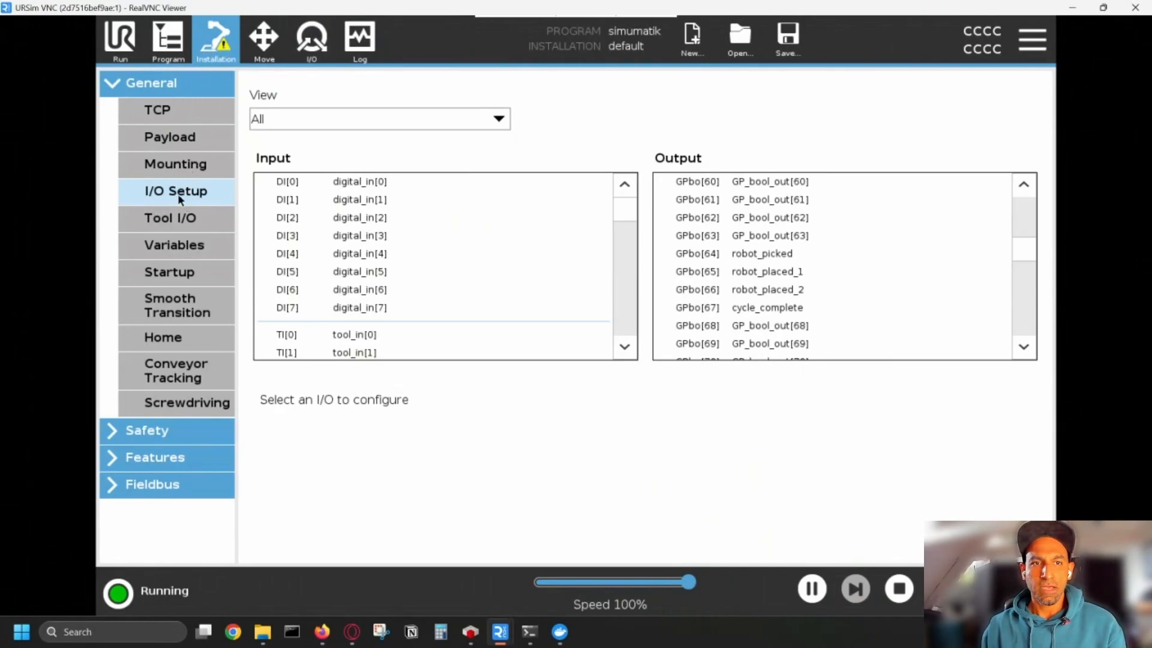
- Inspect the general purpose Boolean outputs robot_picked, robot_placed_1, robot_placed_2 and cycle_complete in the I/O Setup
left_click(772, 254)
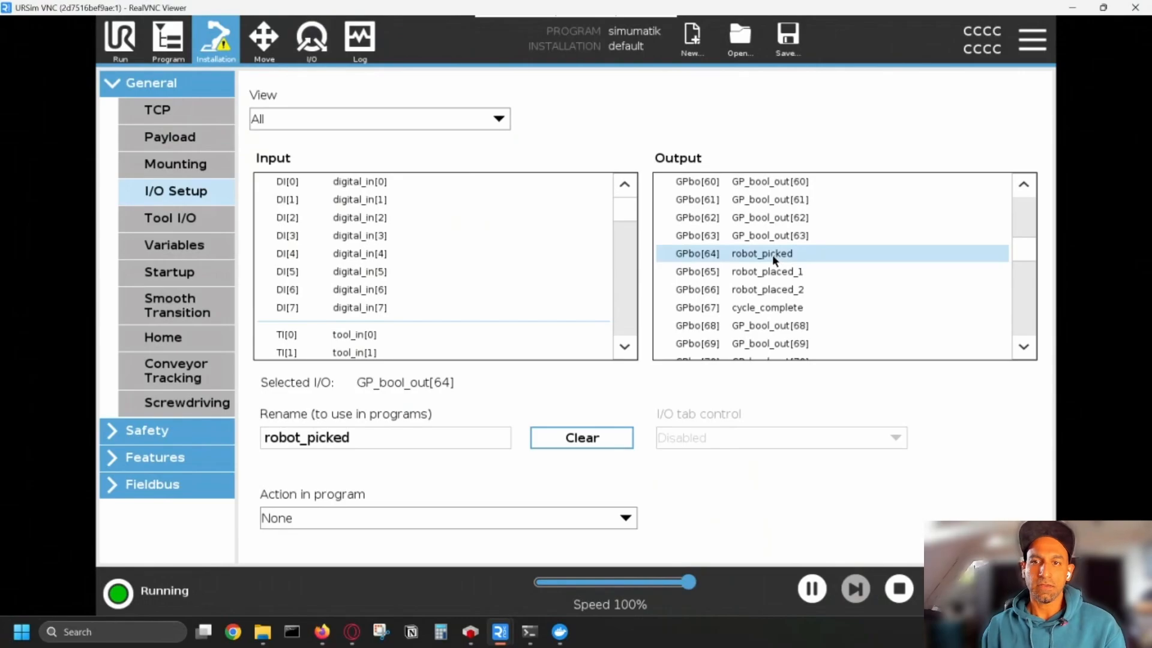
left_click(765, 273)
left_click(756, 254)
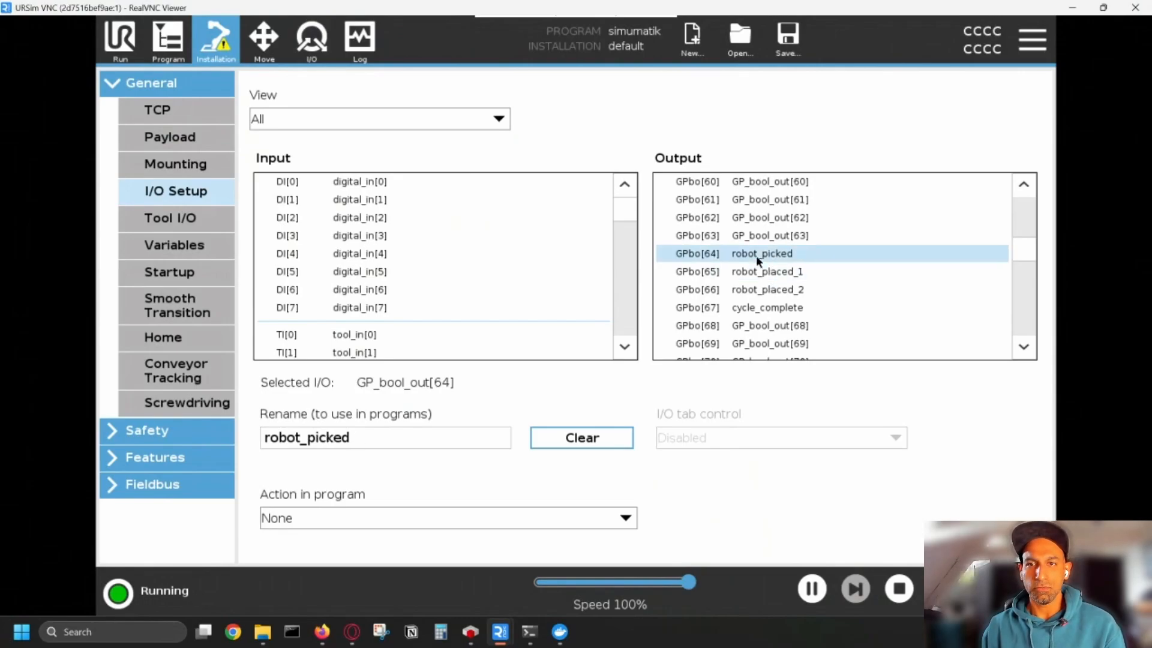
left_click(755, 271)
left_click(764, 291)
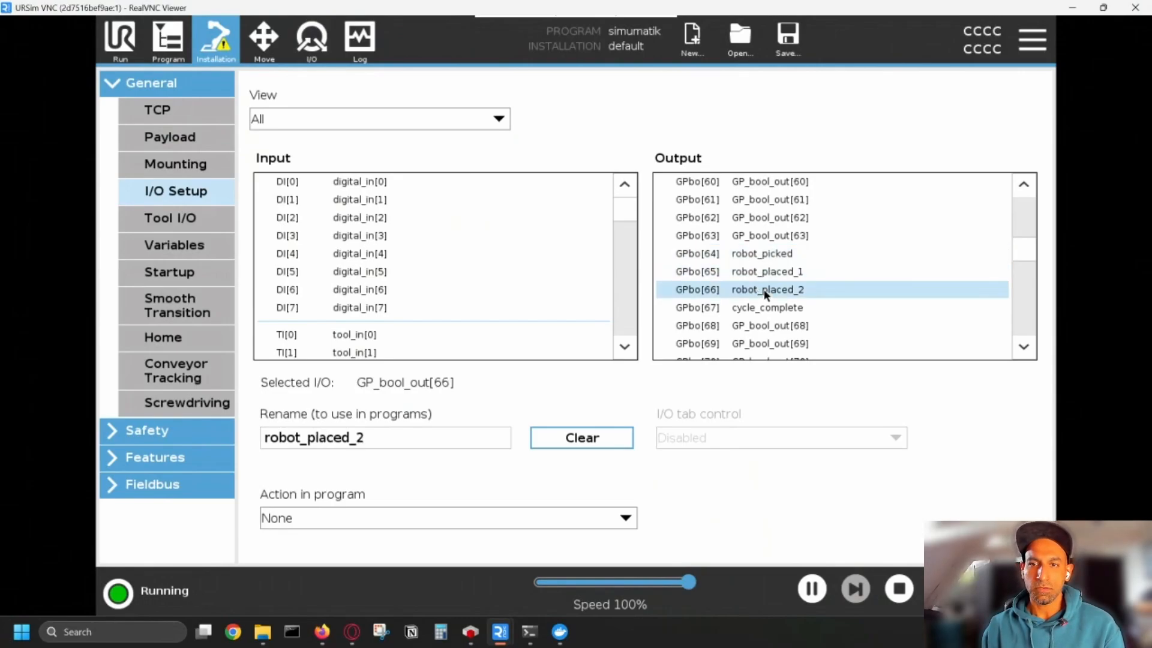
left_click(767, 312)
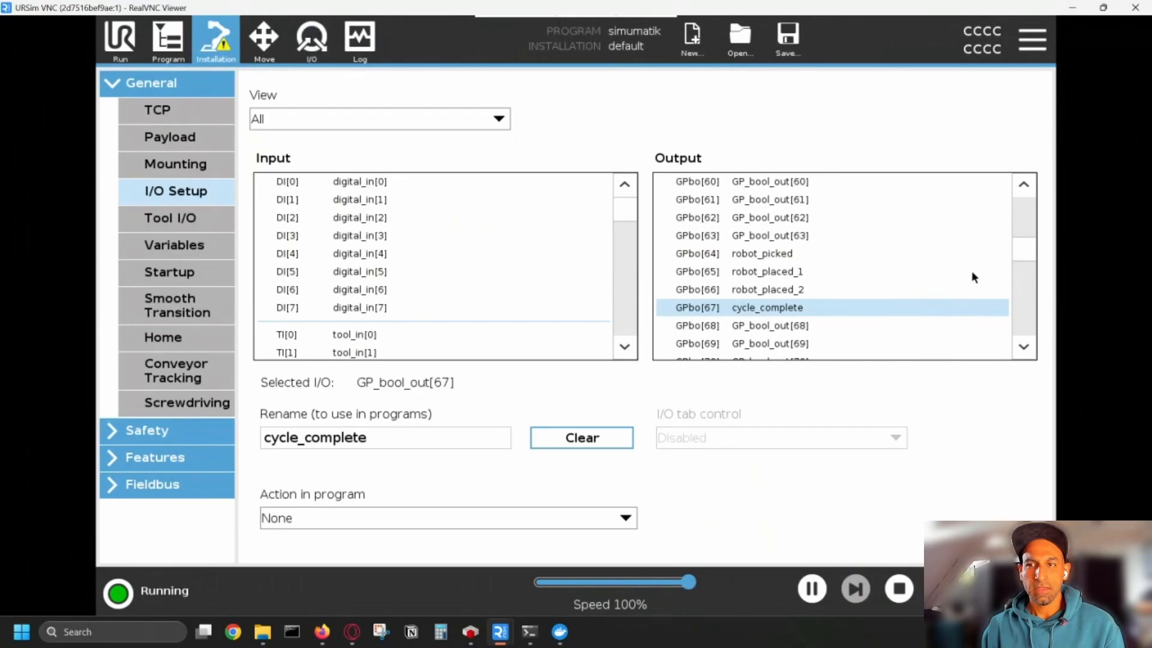
scroll(970, 273, "down", 3)
scroll(970, 274, "up", 4)
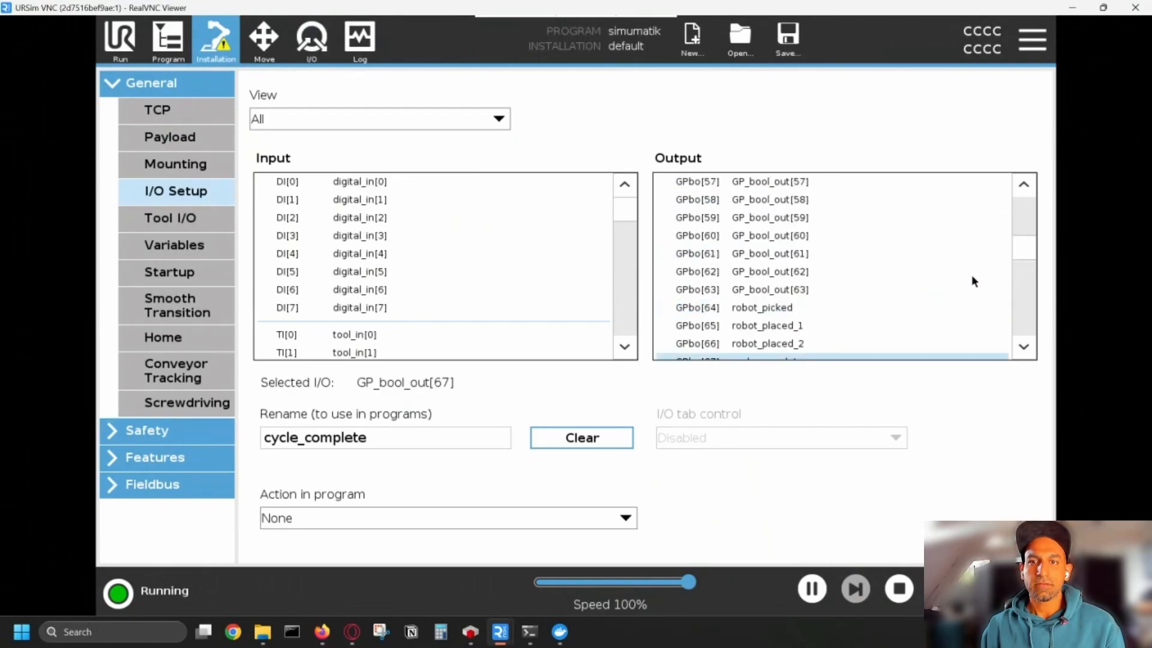
scroll(970, 275, "down", 2)
- Find the general purpose Boolean inputs pick_and_place1 and pick_and_place2 and inspect their settings
scroll(510, 276, "down", 2)
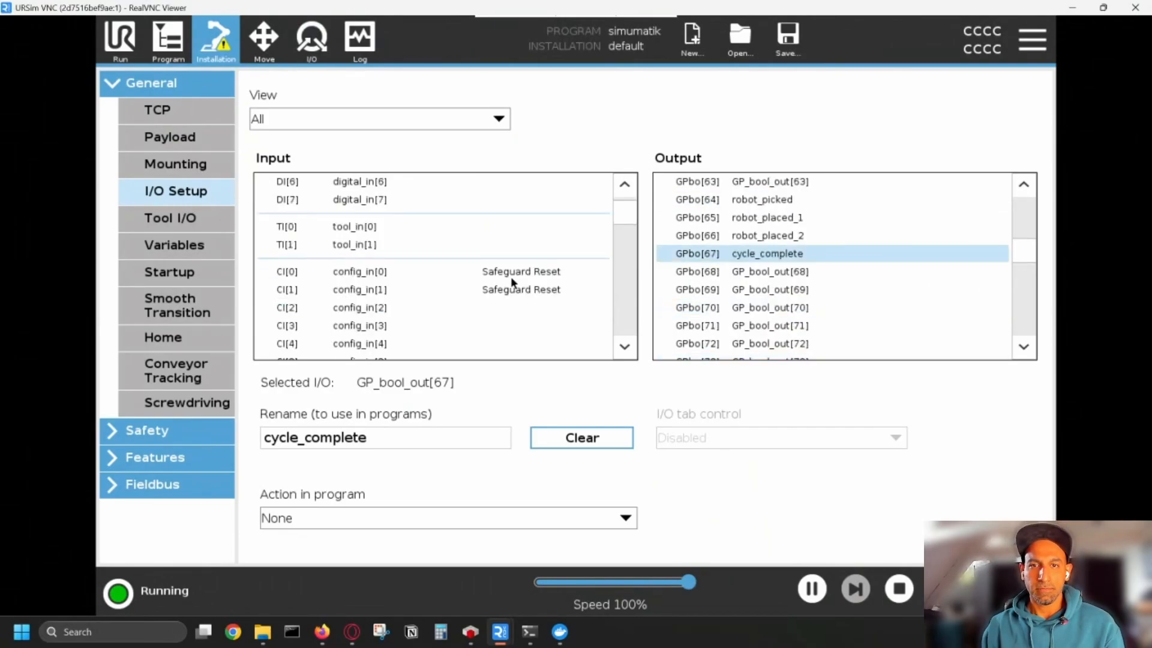
scroll(512, 278, "down", 20)
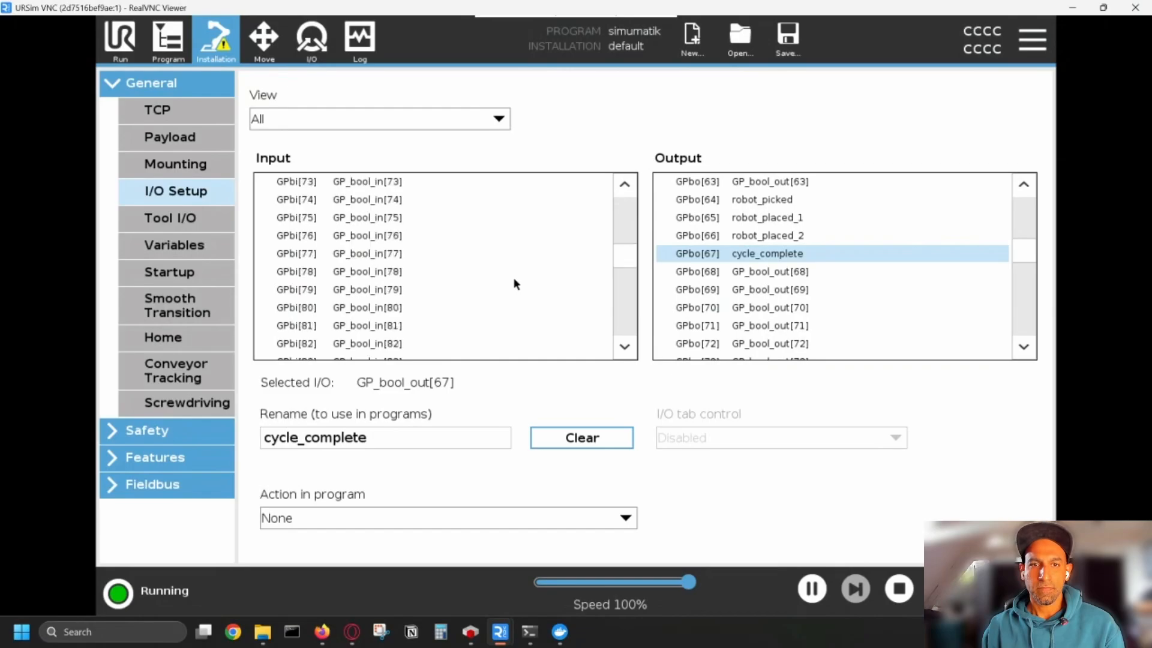
scroll(513, 278, "up", 5)
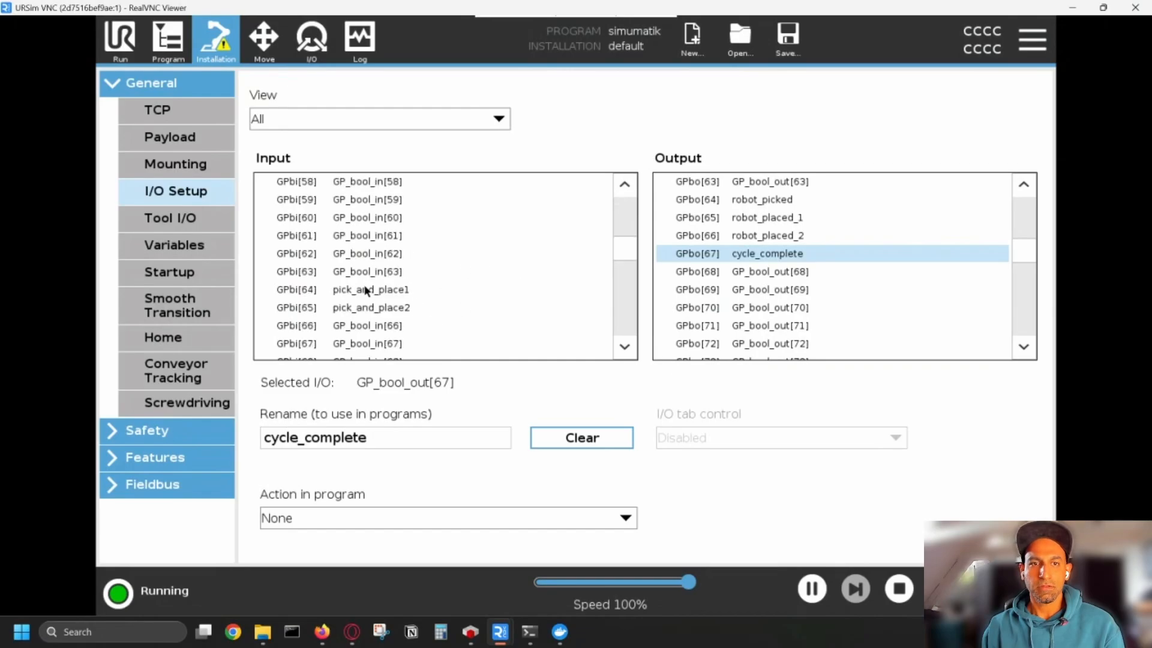
left_click(367, 291)
left_click(365, 307)
left_click(375, 292)
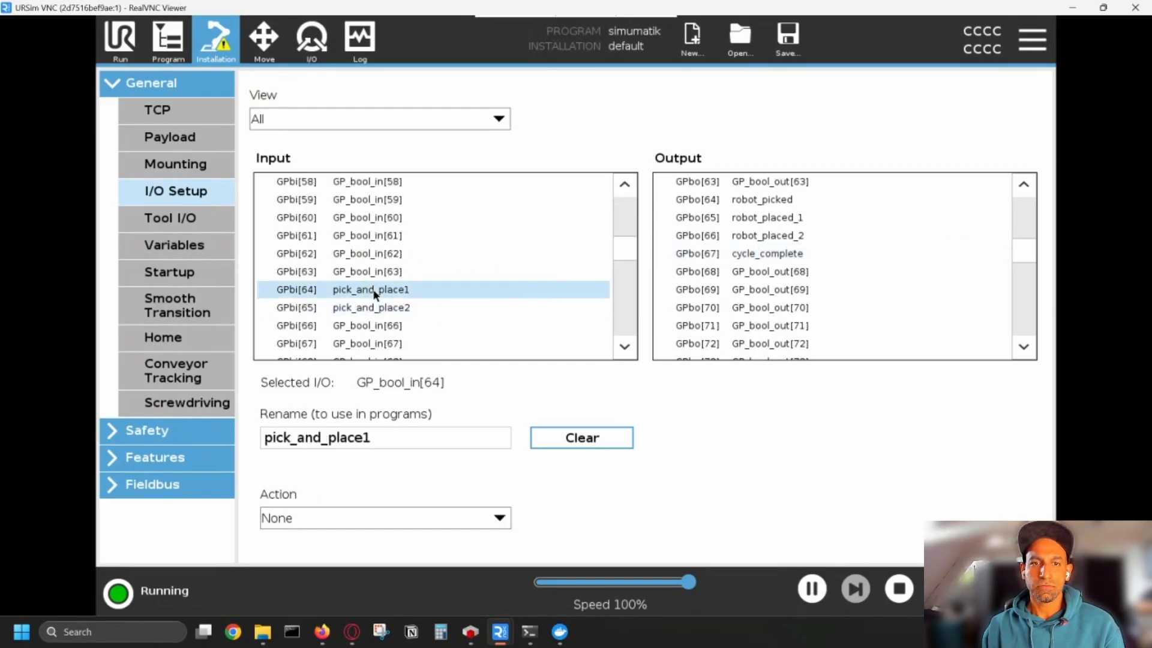
left_click(373, 310)
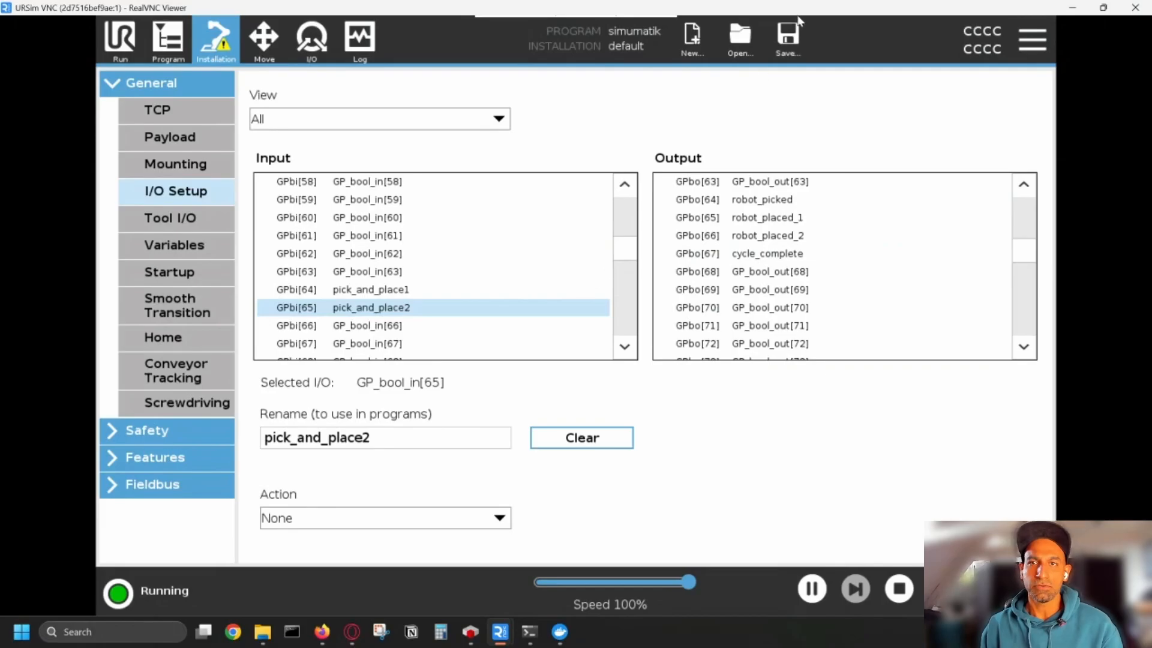
- Restore the three-window layout with URSim's robot Move view above the CODESYS PLC_PRG code and Simumatik beside them
left_click_drag(805, 9, 981, 17)
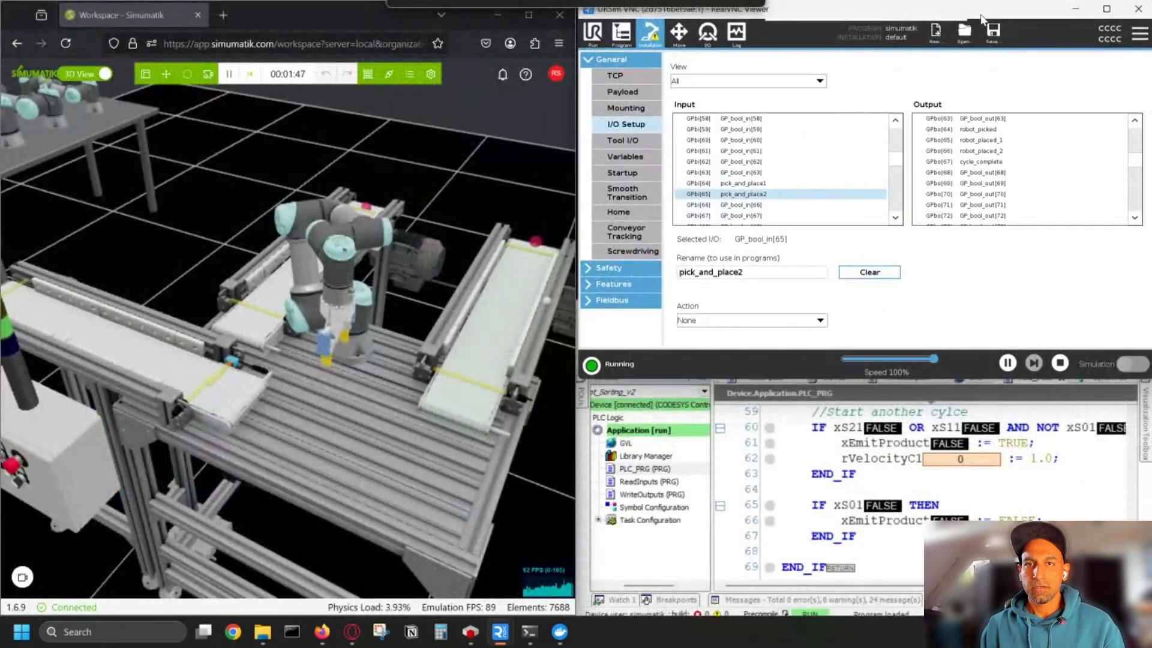
left_click(680, 37)
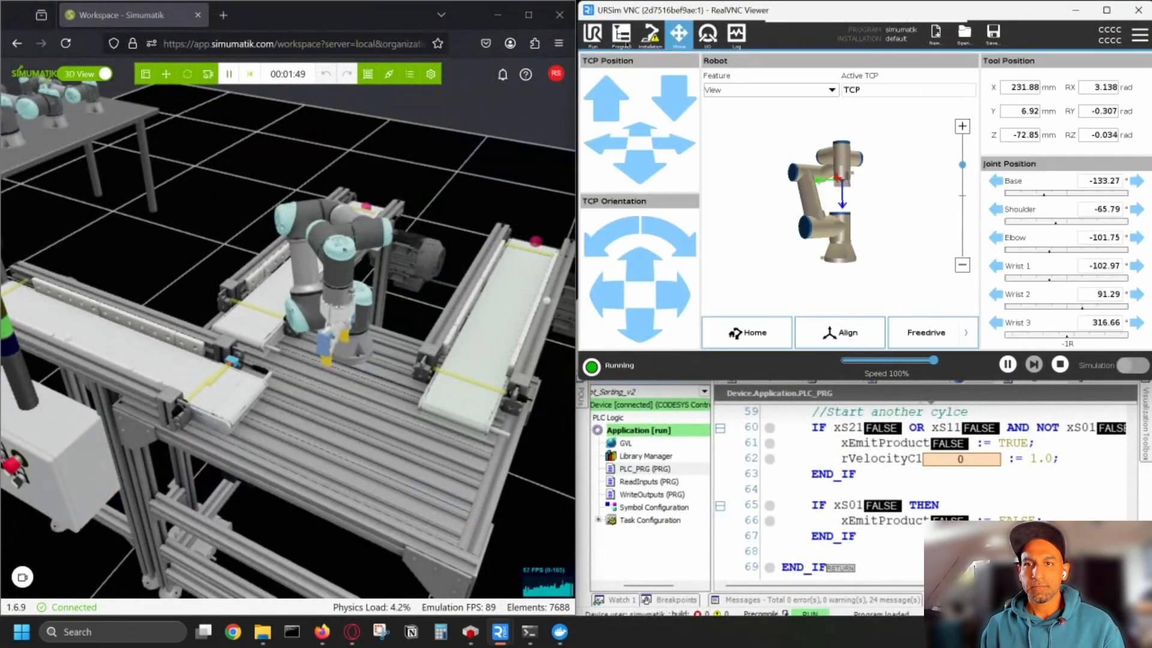
left_click(930, 487)
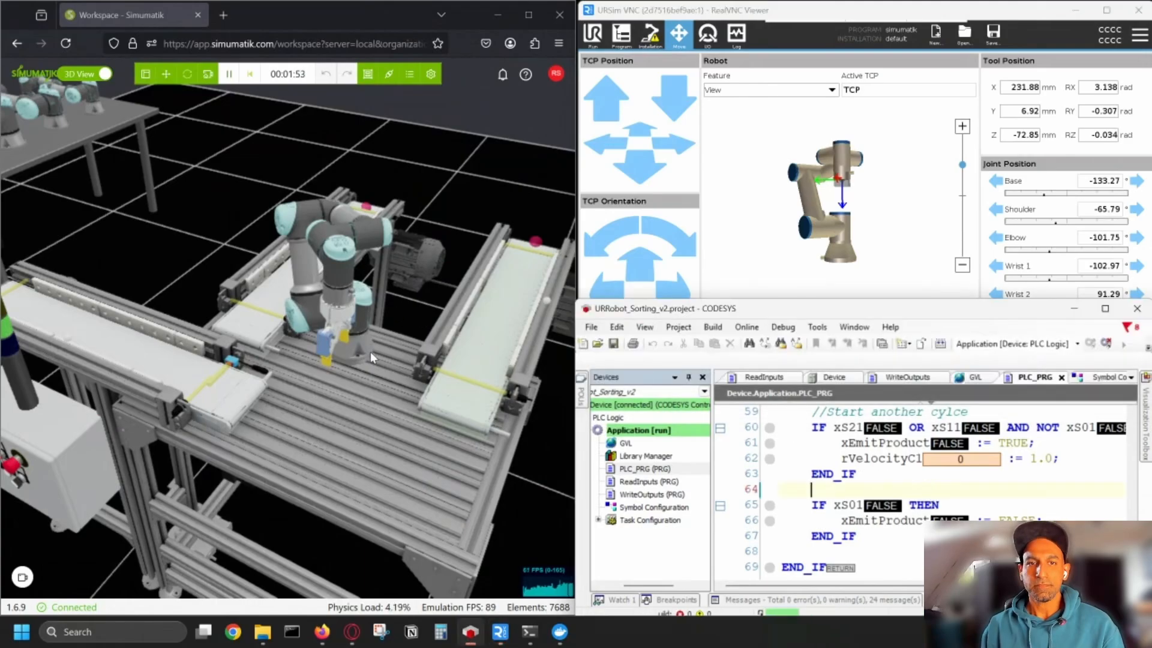
- Start the sorting cycle with the green push button on the cell's control box
scroll(301, 360, "up", 2)
scroll(300, 361, "down", 5)
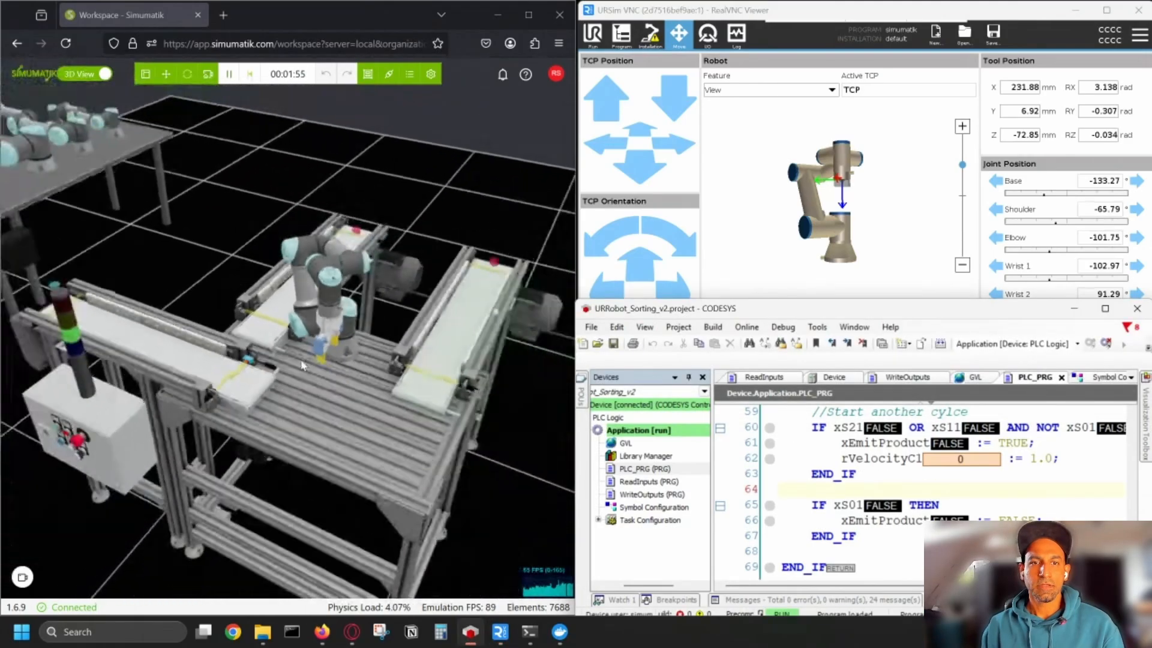
right_click_drag(302, 361, 333, 343)
left_click_drag(333, 346, 292, 313)
scroll(176, 375, "up", 4)
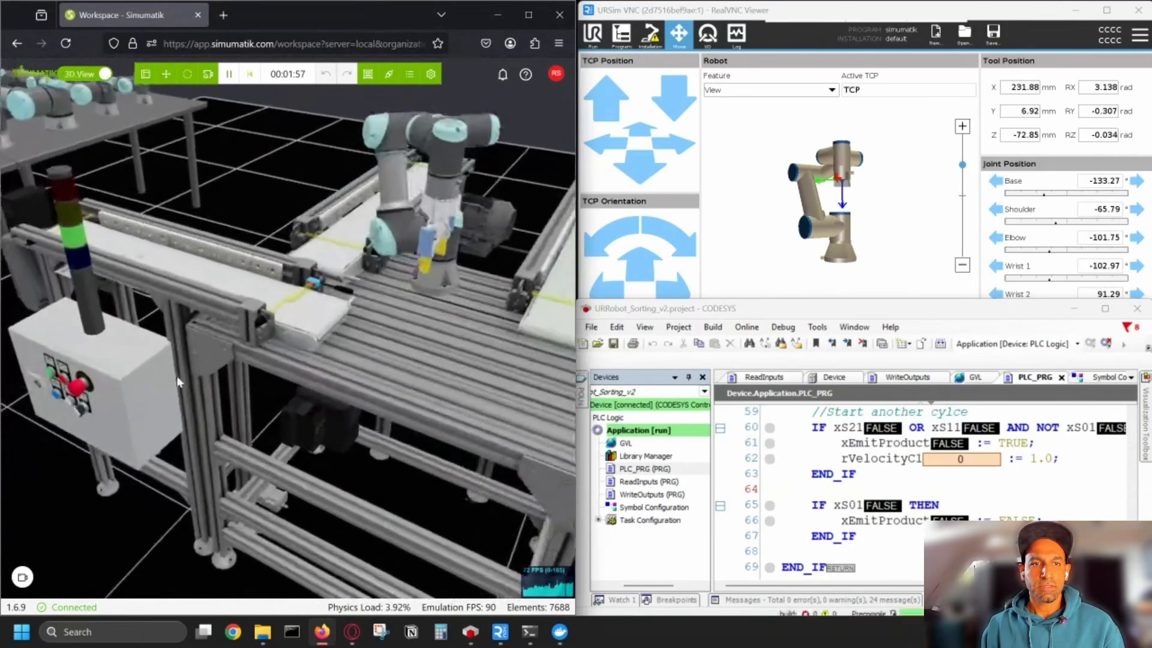
left_click_drag(176, 376, 282, 386)
right_click_drag(239, 363, 159, 359)
scroll(221, 368, "up", 4)
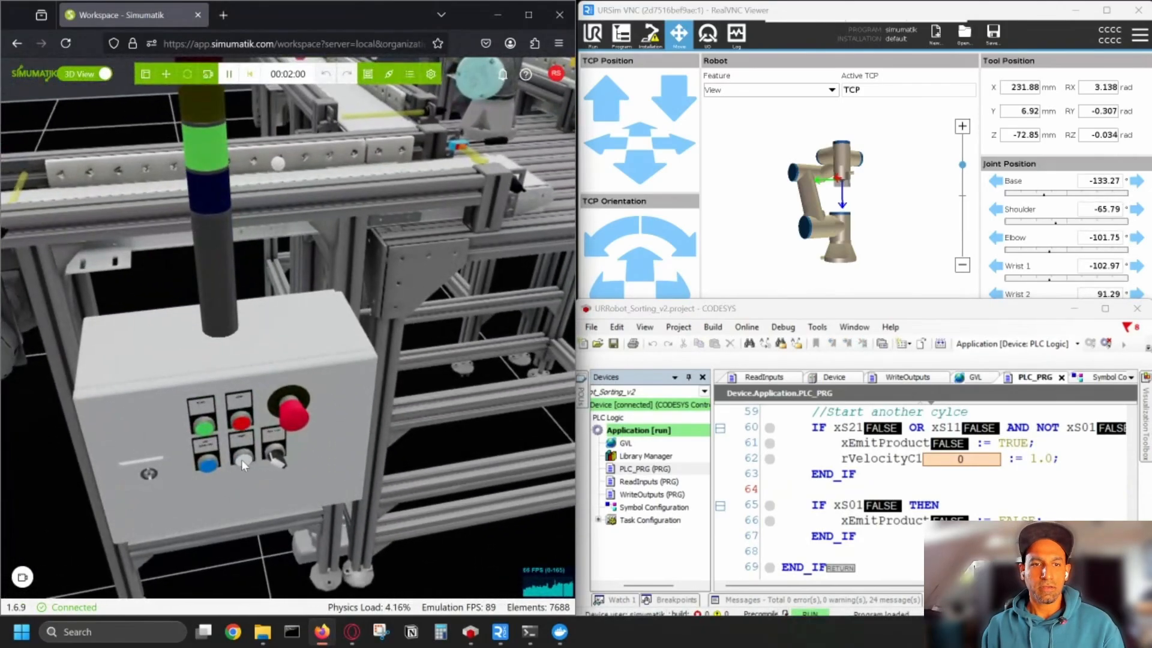
left_click(205, 427)
- Watch the robot pick products from the infeed conveyor and place them on the outfeed conveyors, comparing its motion with URSim
scroll(228, 308, "down", 1)
scroll(229, 309, "down", 5)
left_click_drag(337, 329, 294, 278)
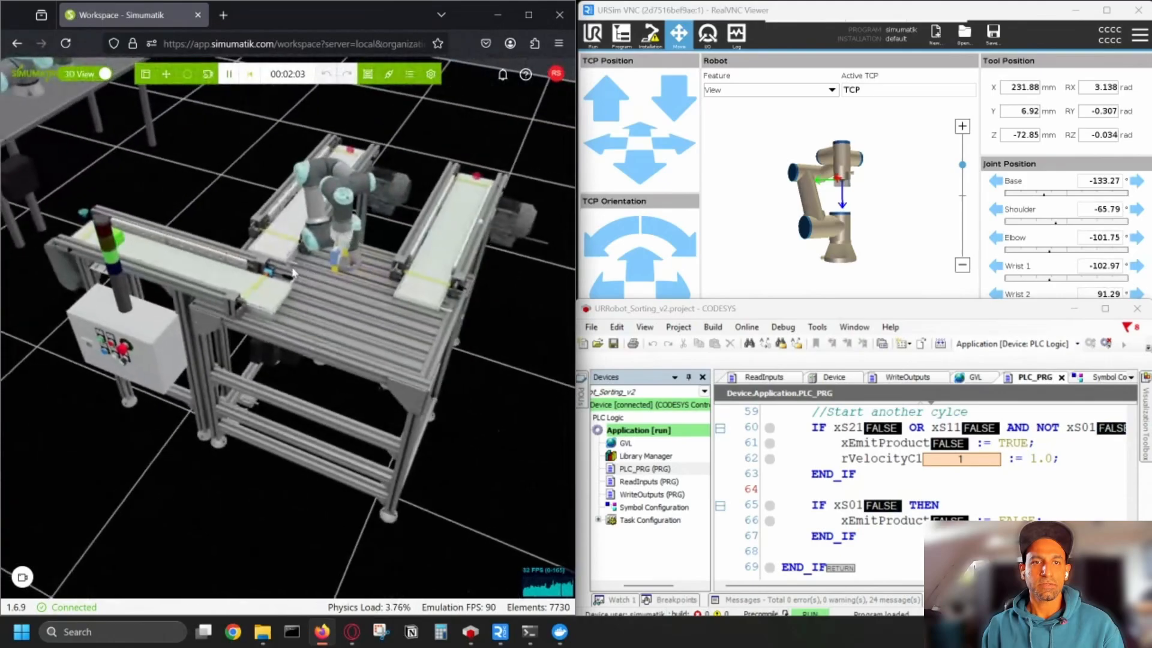
scroll(313, 278, "up", 4)
scroll(338, 311, "down", 3)
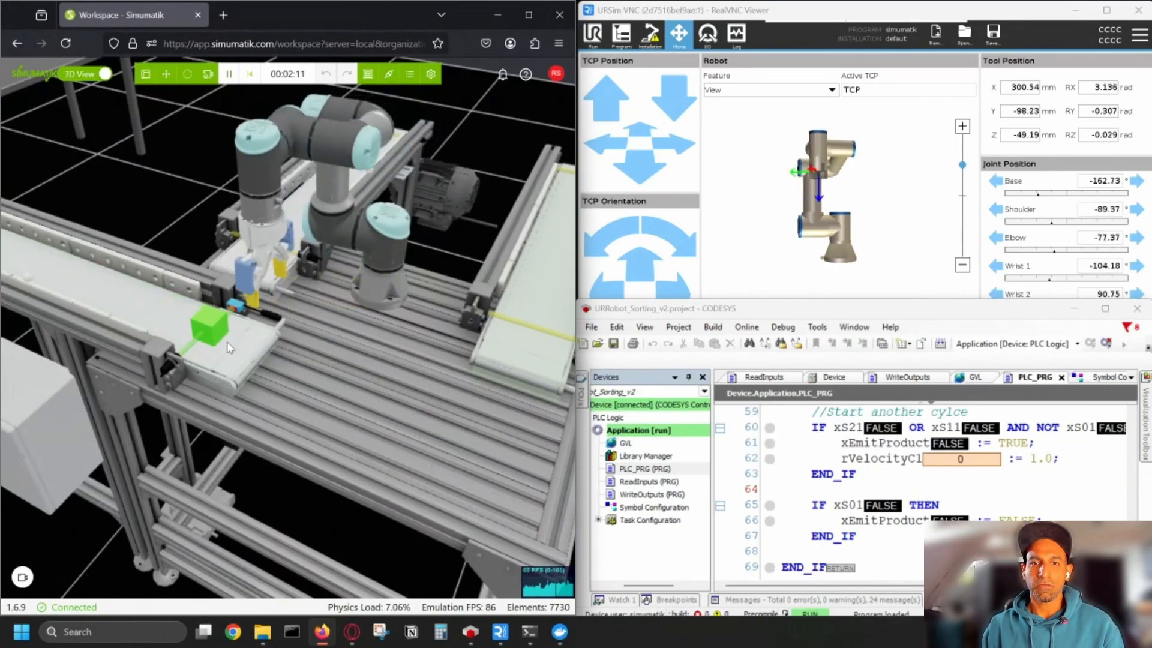
scroll(289, 361, "down", 2)
left_click_drag(296, 378, 294, 342)
scroll(293, 336, "up", 1)
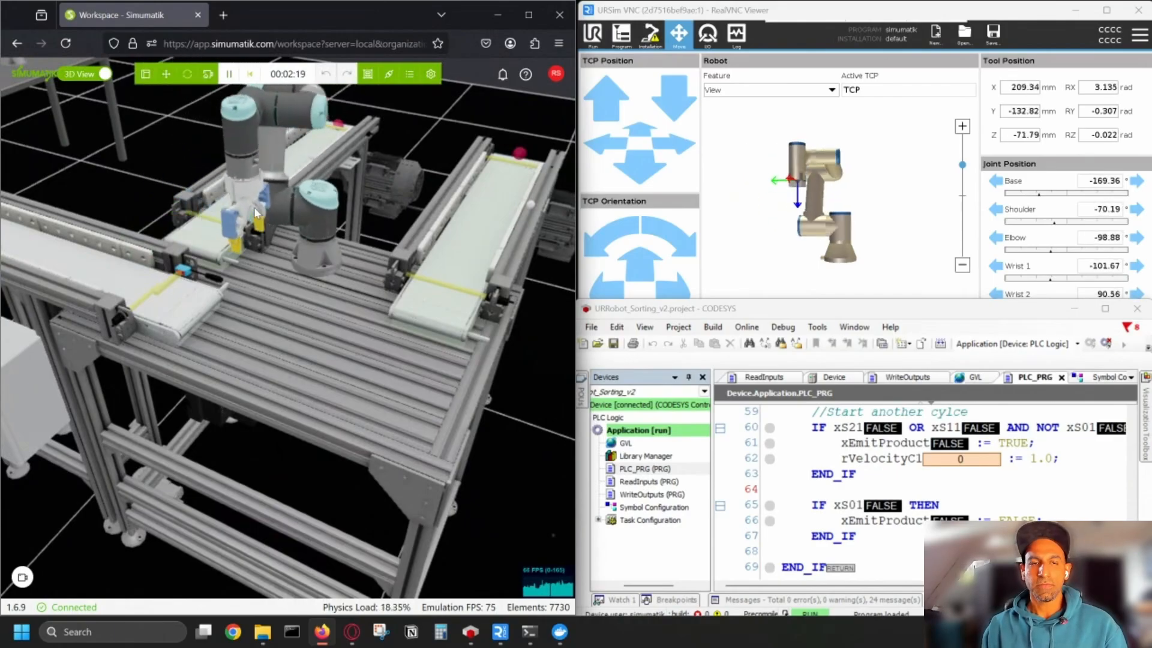
left_click_drag(441, 184, 406, 161)
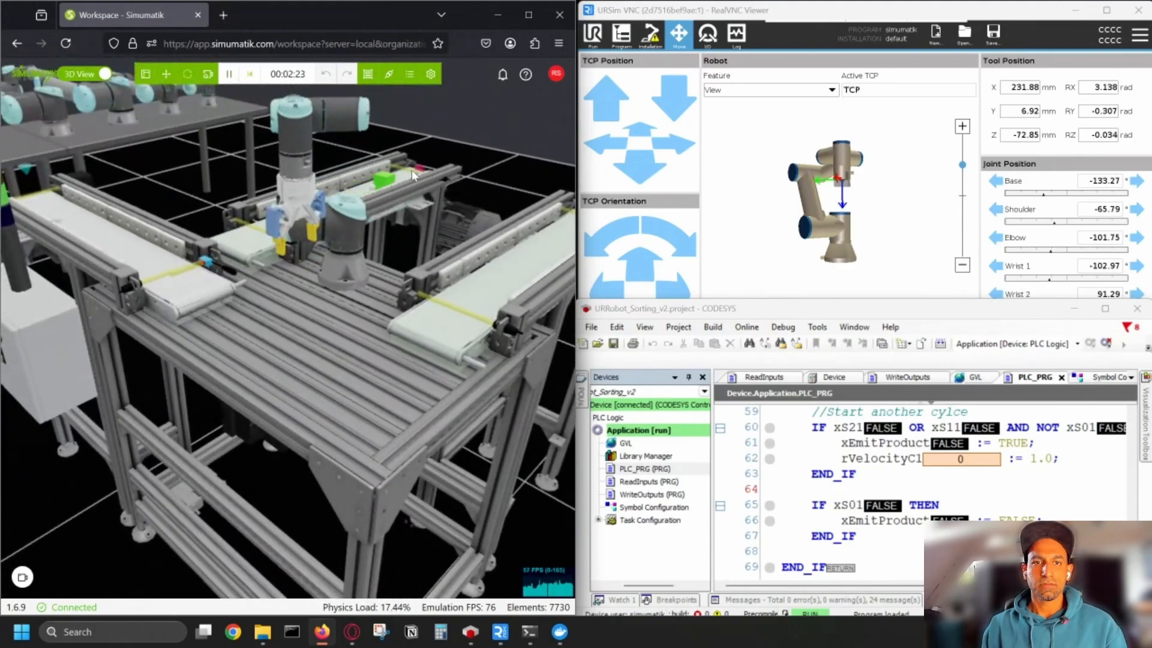
left_click_drag(323, 206, 332, 213)
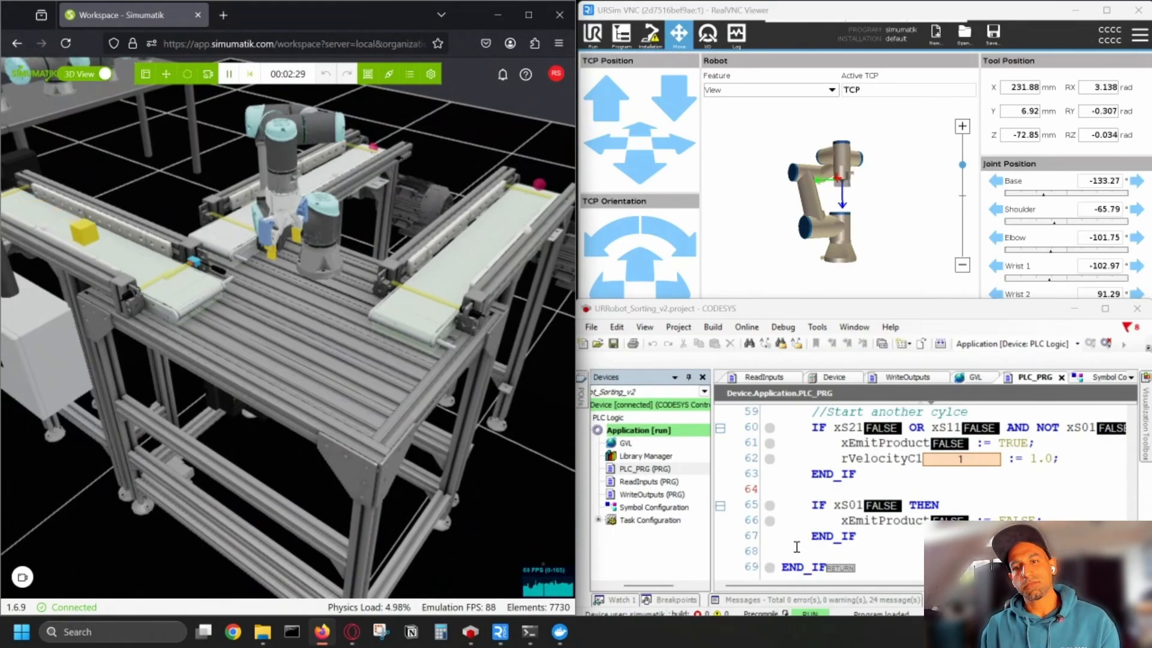
- Pause the emulation with the green product on the infeed conveyor, just before the color sensor
left_click(900, 480)
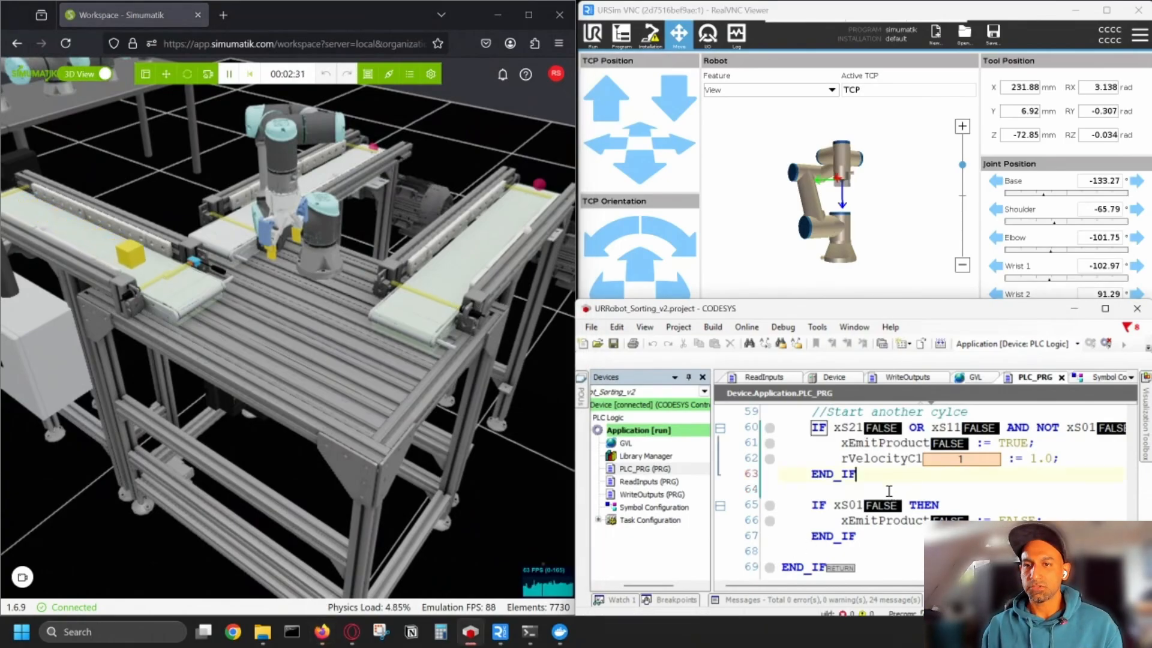
scroll(888, 491, "up", 9)
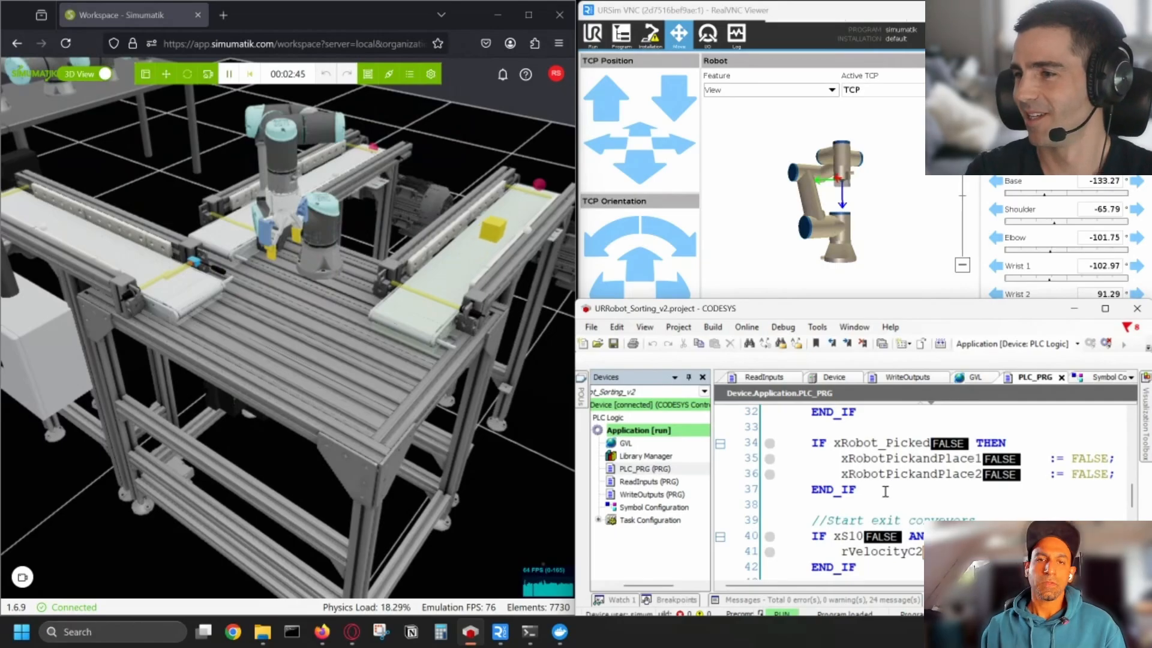
left_click_drag(502, 395, 396, 337)
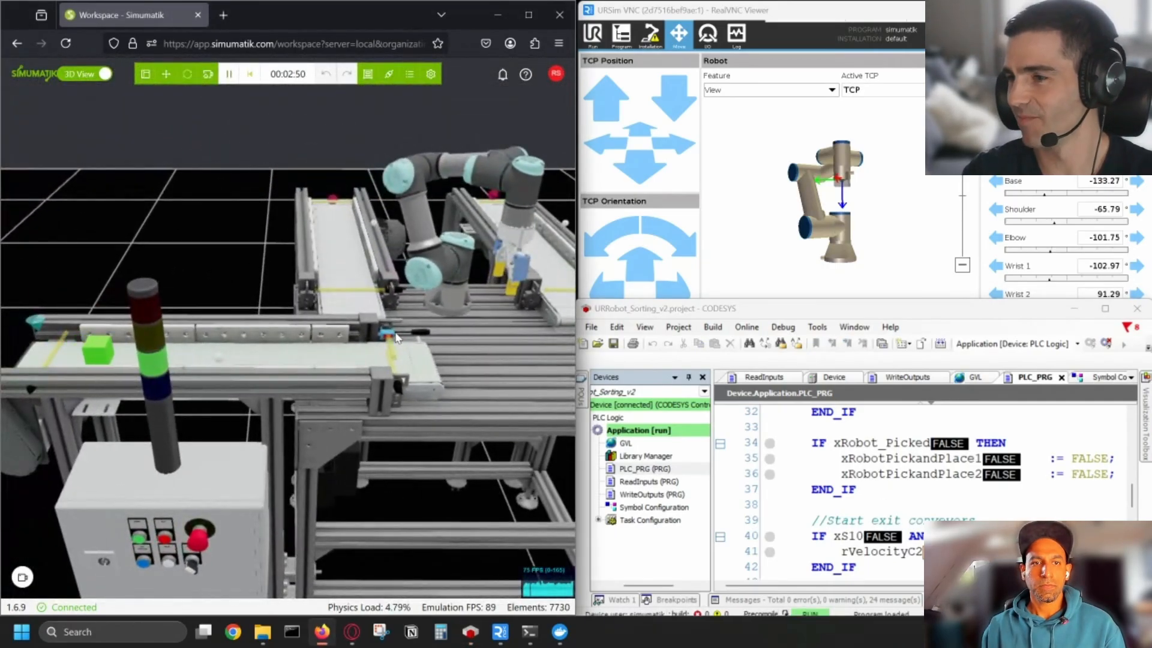
left_click(232, 78)
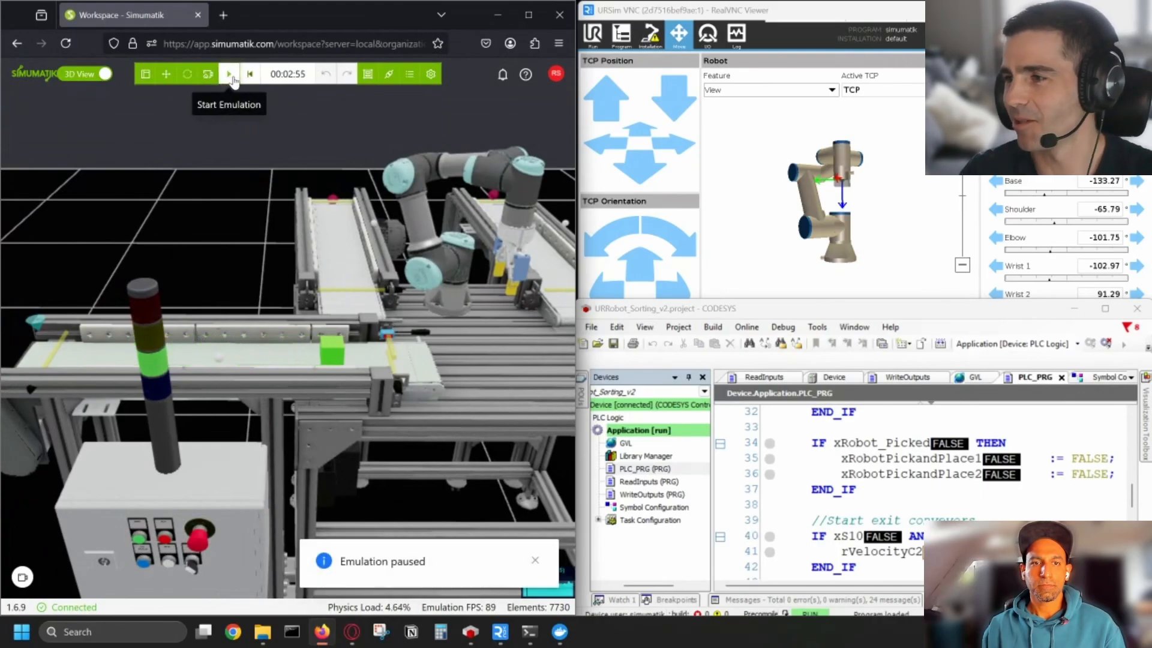
left_click_drag(424, 368, 312, 379)
scroll(312, 379, "up", 4)
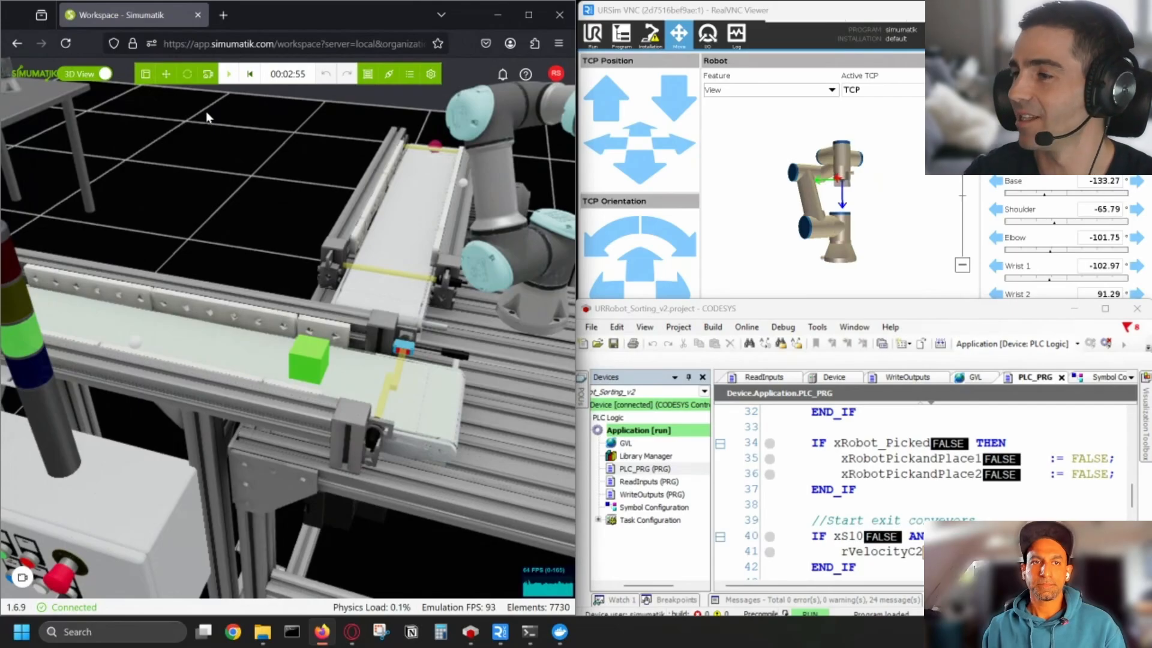
- Open the component page of product_3 from the Product_entry assembly
left_click(146, 74)
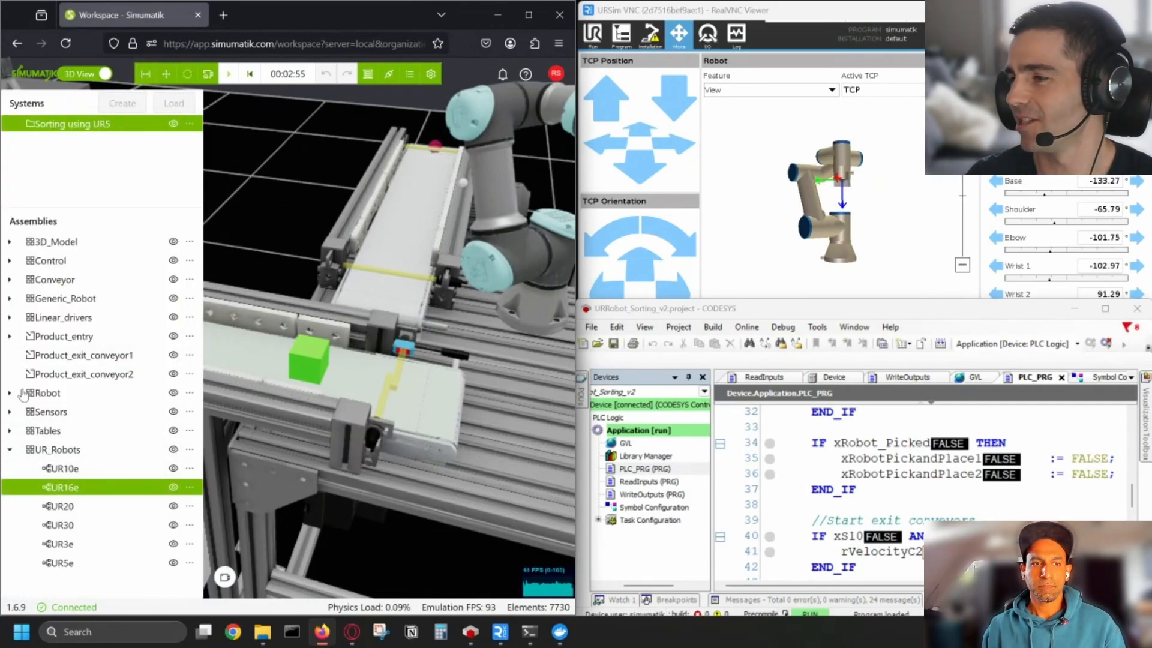
left_click(10, 337)
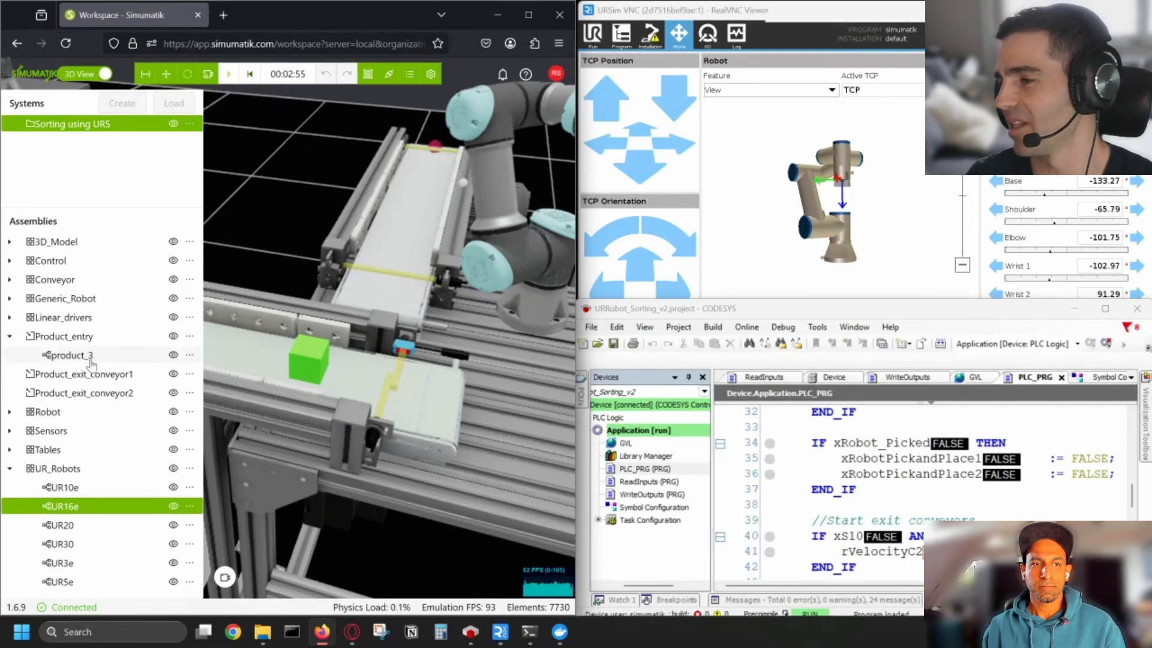
left_click(163, 359)
left_click(189, 355)
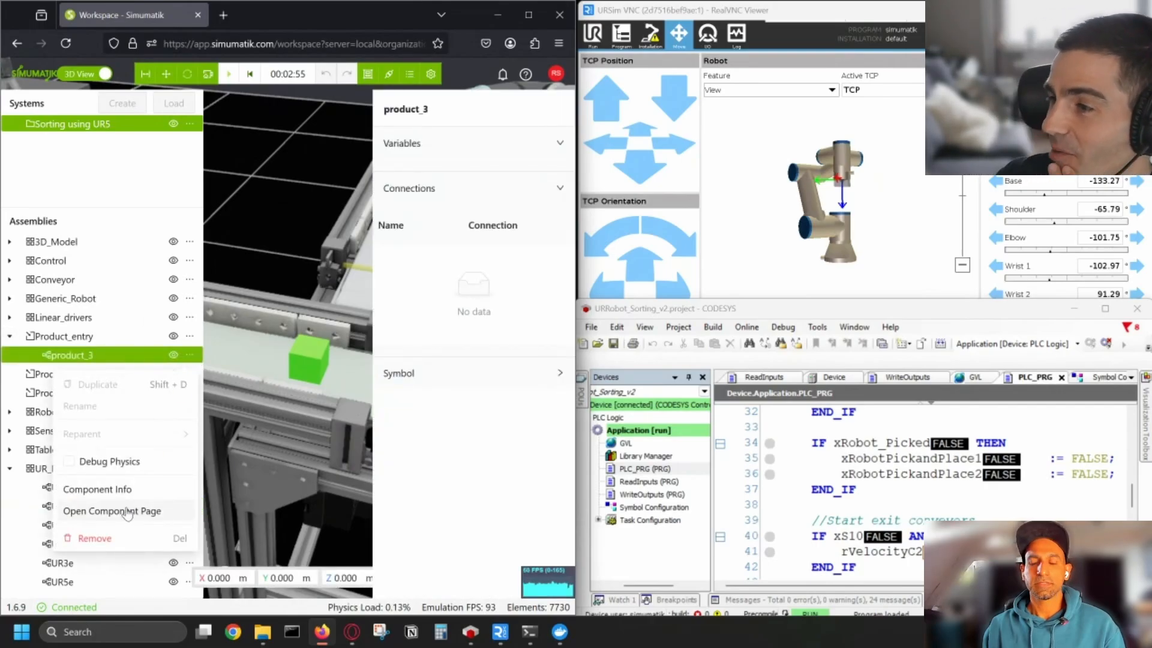
left_click(288, 266)
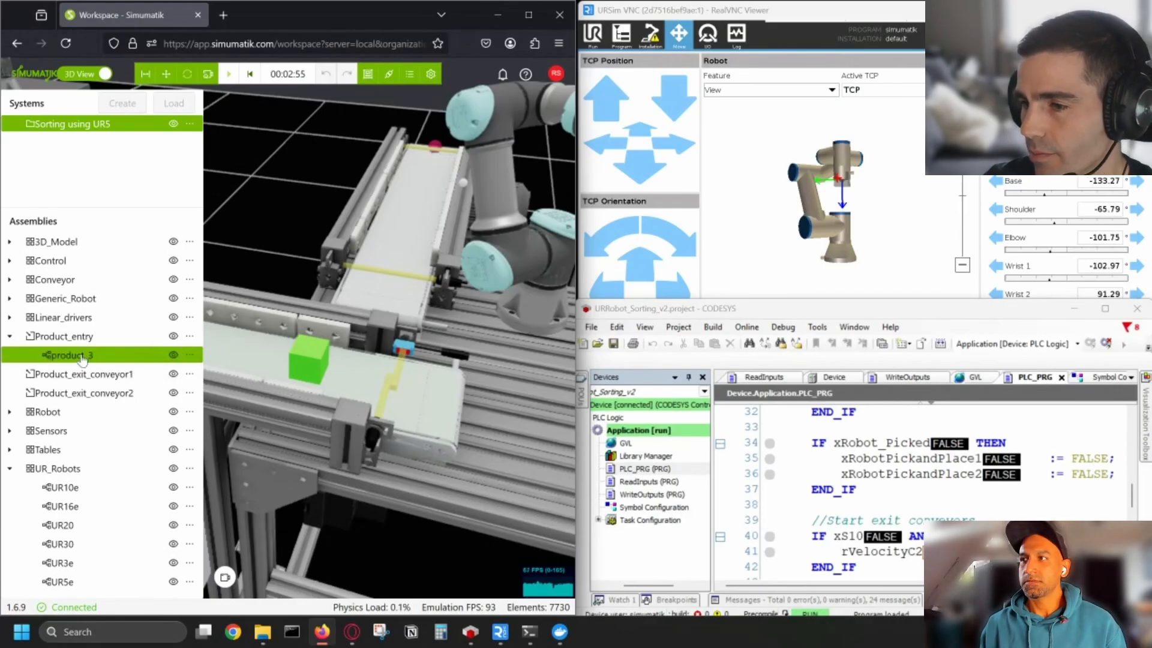
left_click(190, 356)
left_click(138, 509)
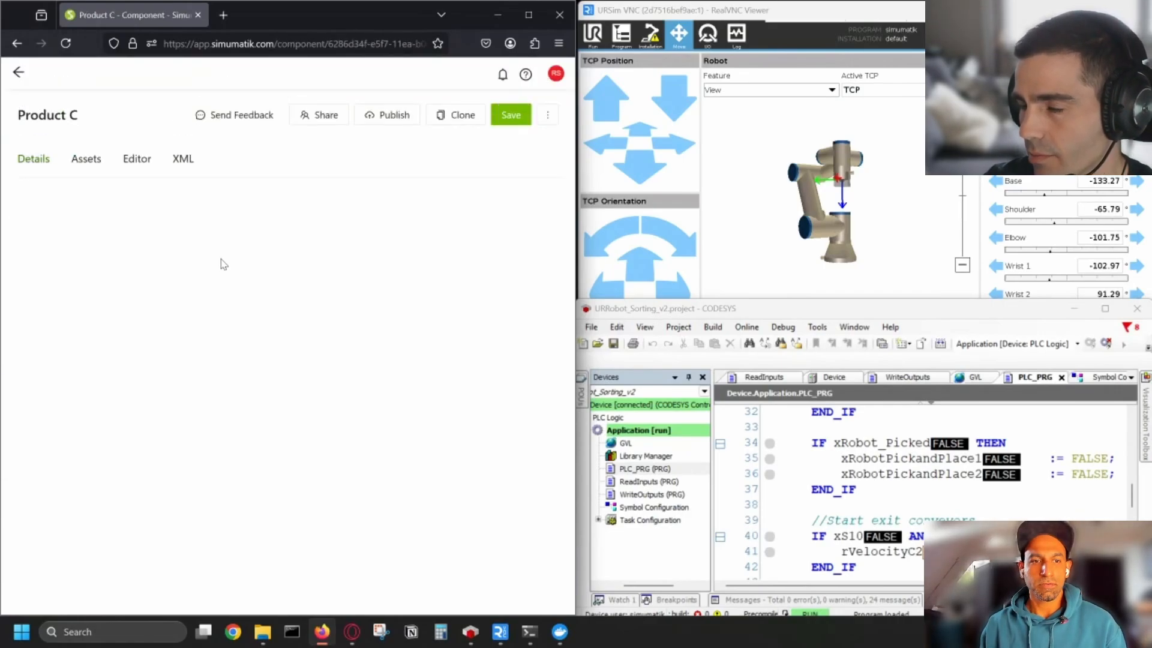
- Inspect the collision_tag and collision_data properties under base_link's data_surface in the maximized Product C component editor
left_click(95, 164)
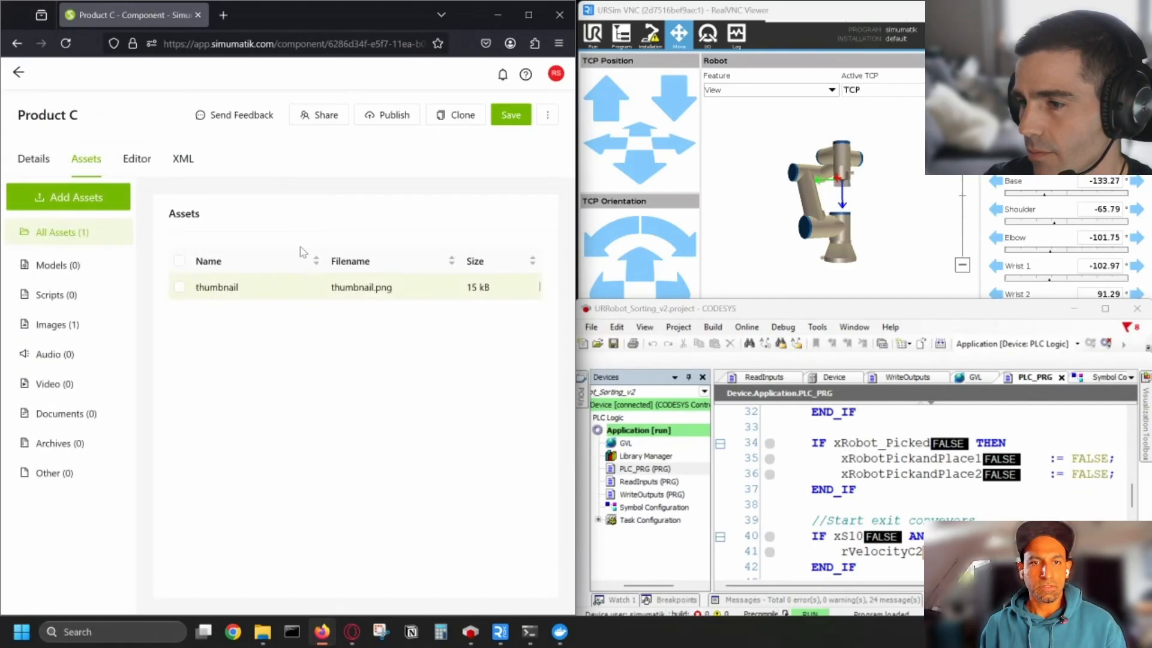
left_click(126, 161)
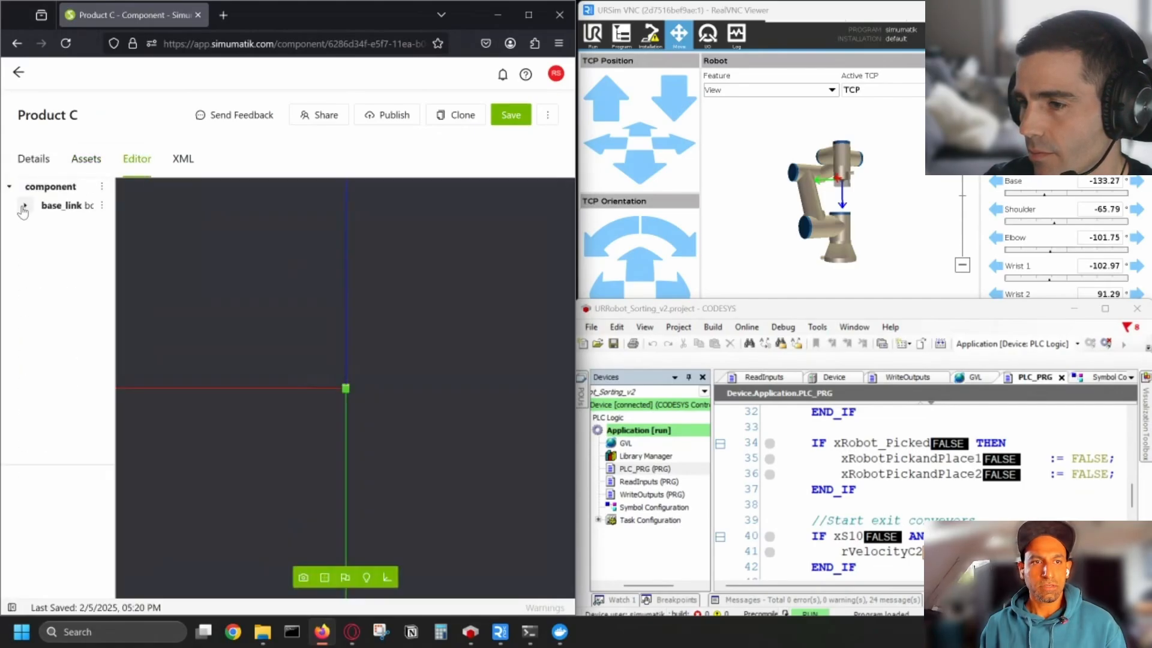
left_click(24, 207)
key("super+Up")
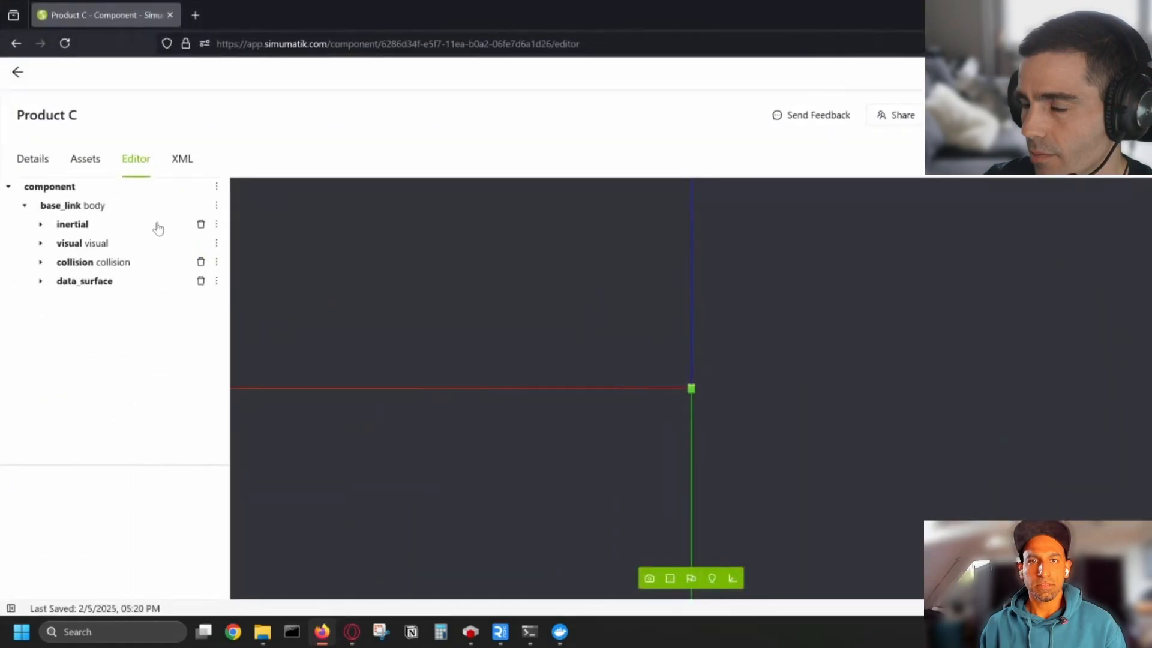
left_click(39, 281)
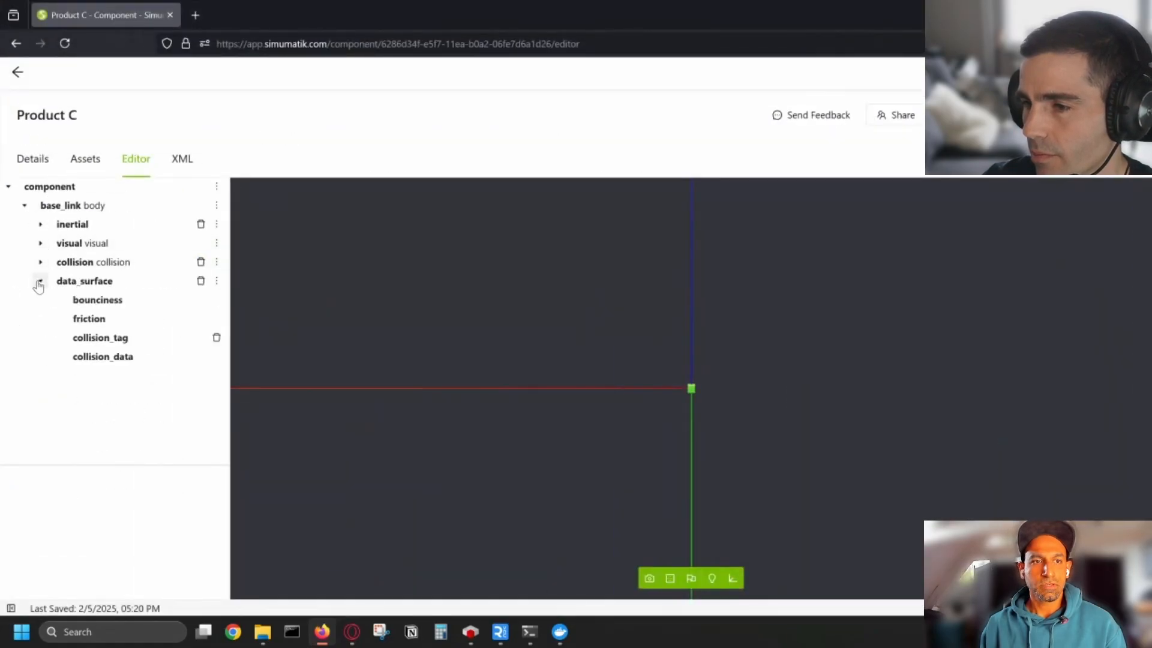
left_click(103, 339)
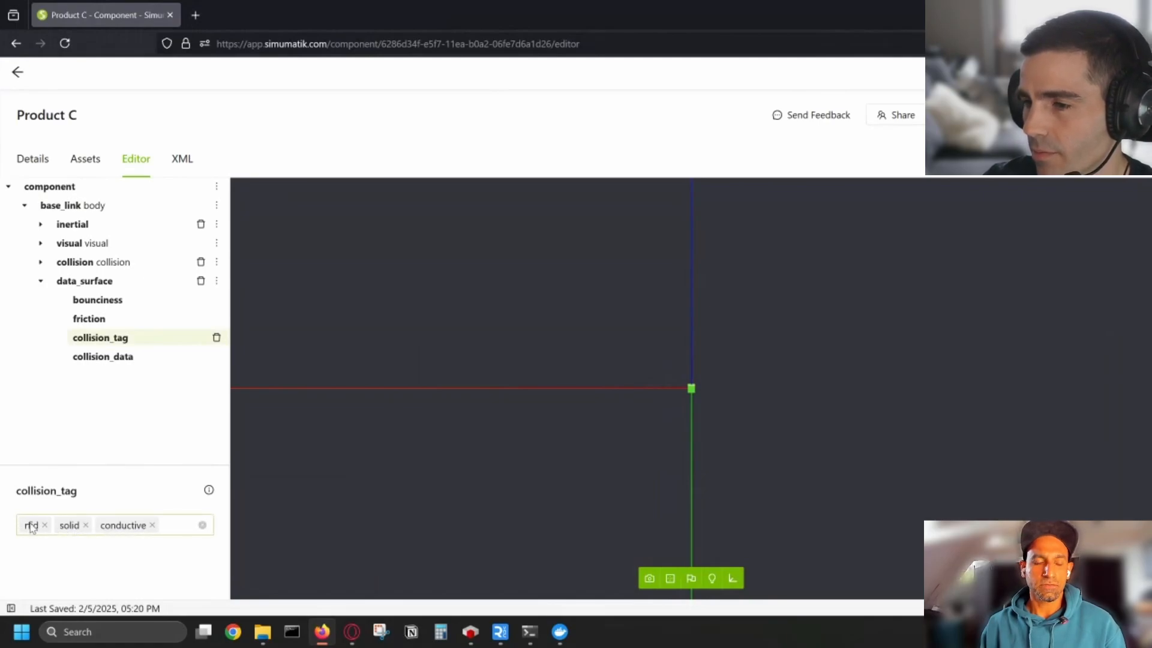
left_click(97, 358)
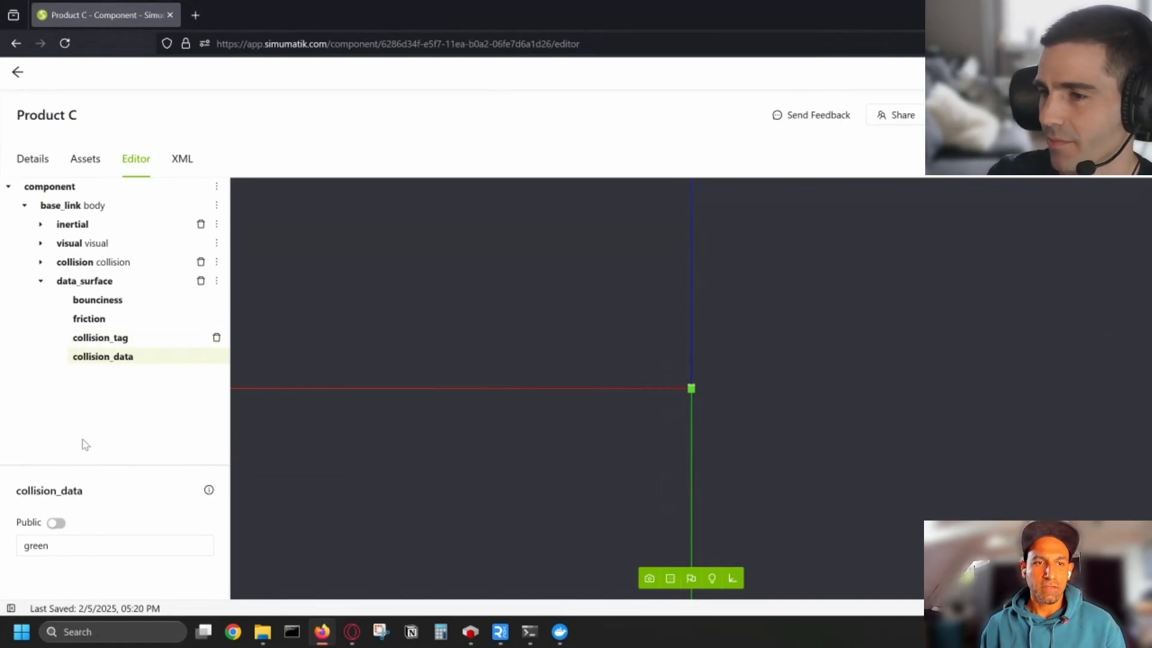
double_click(34, 547)
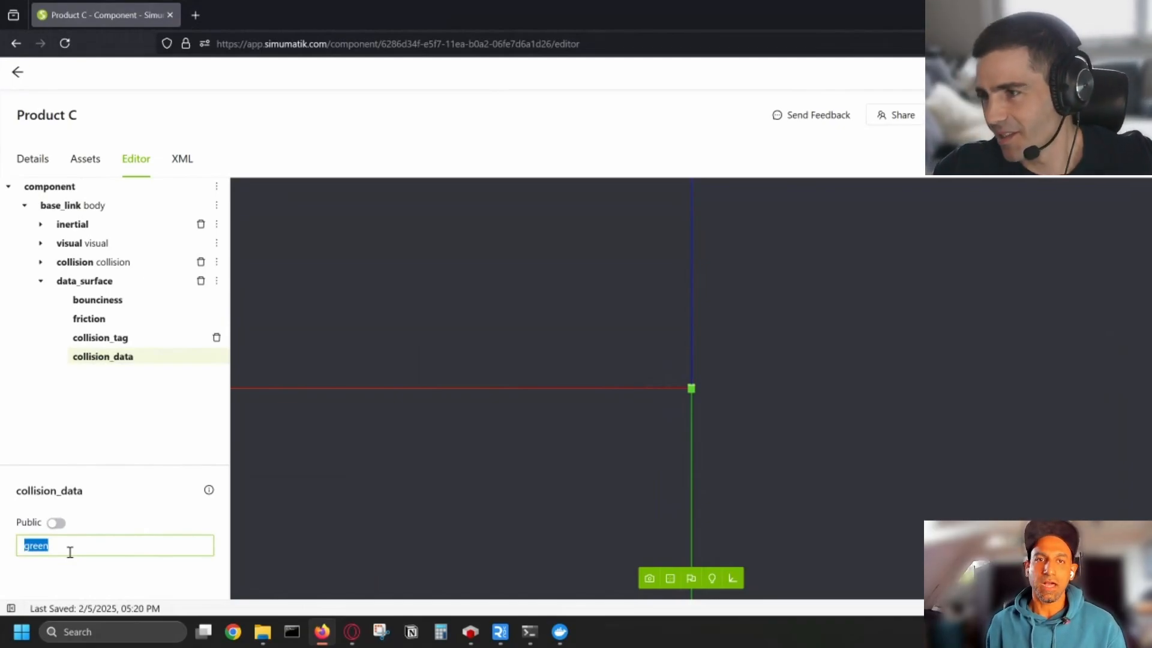
left_click(97, 478)
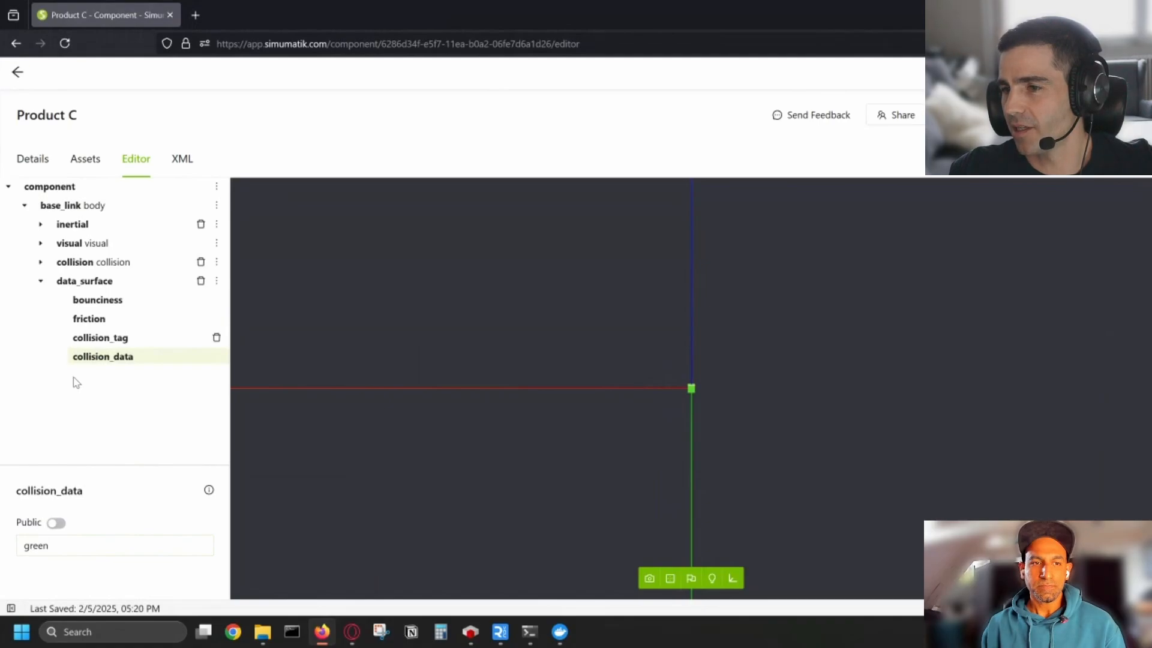
- Review the options available for the product's collision_tag and recheck its collision_data
left_click(91, 342)
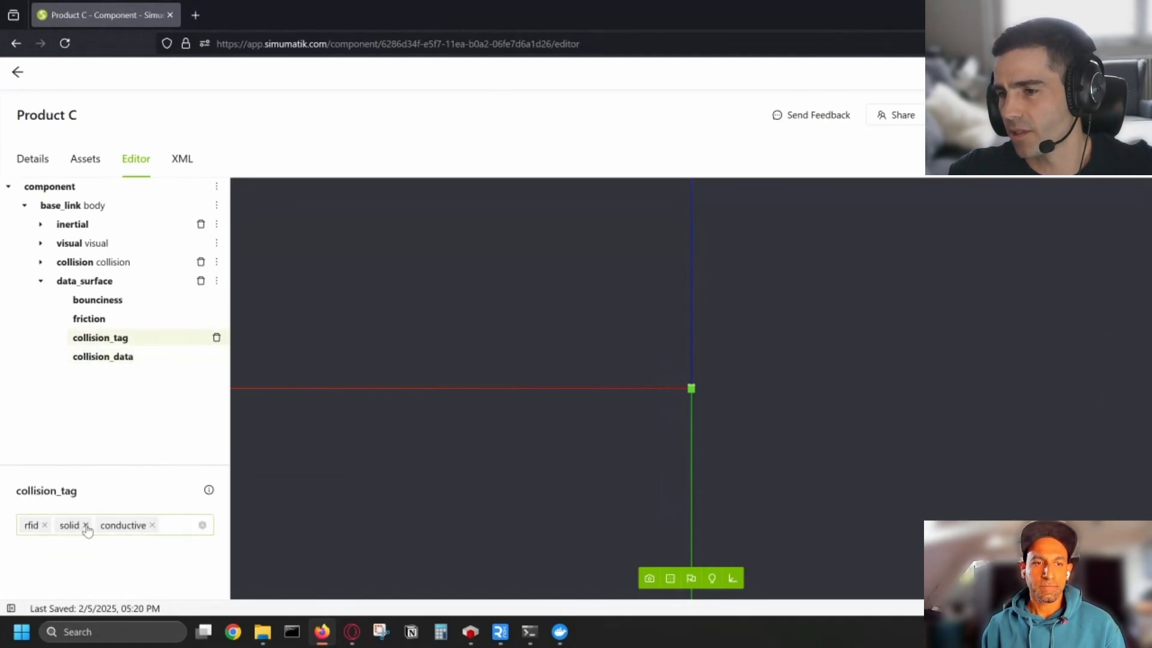
left_click(178, 524)
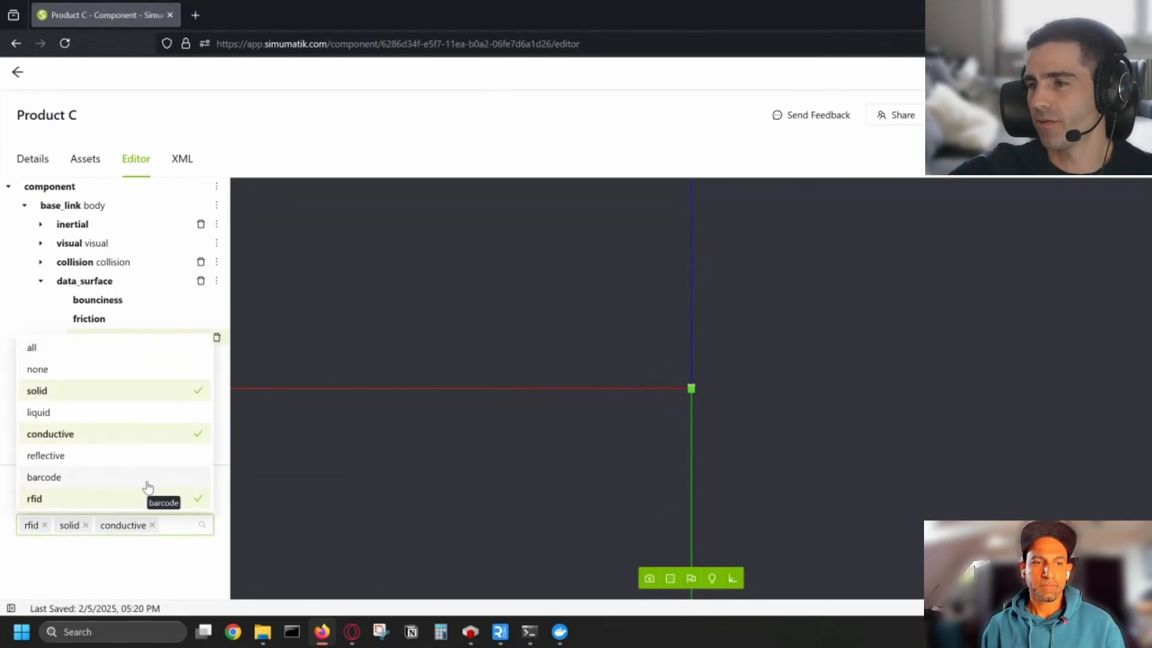
left_click(169, 543)
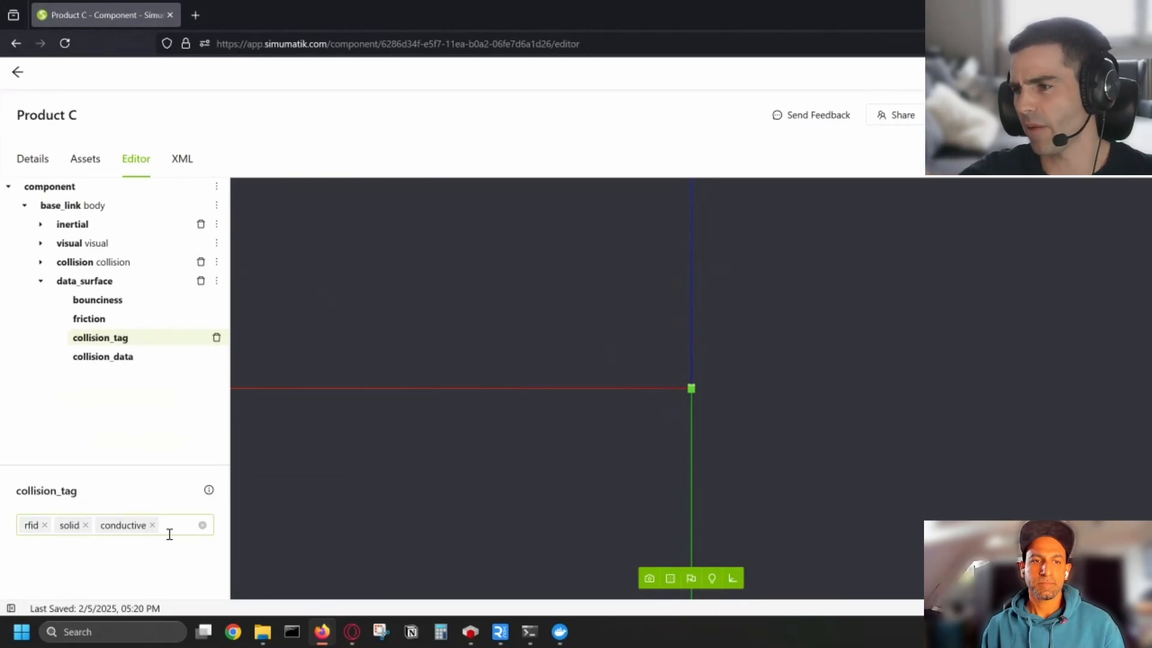
left_click(87, 356)
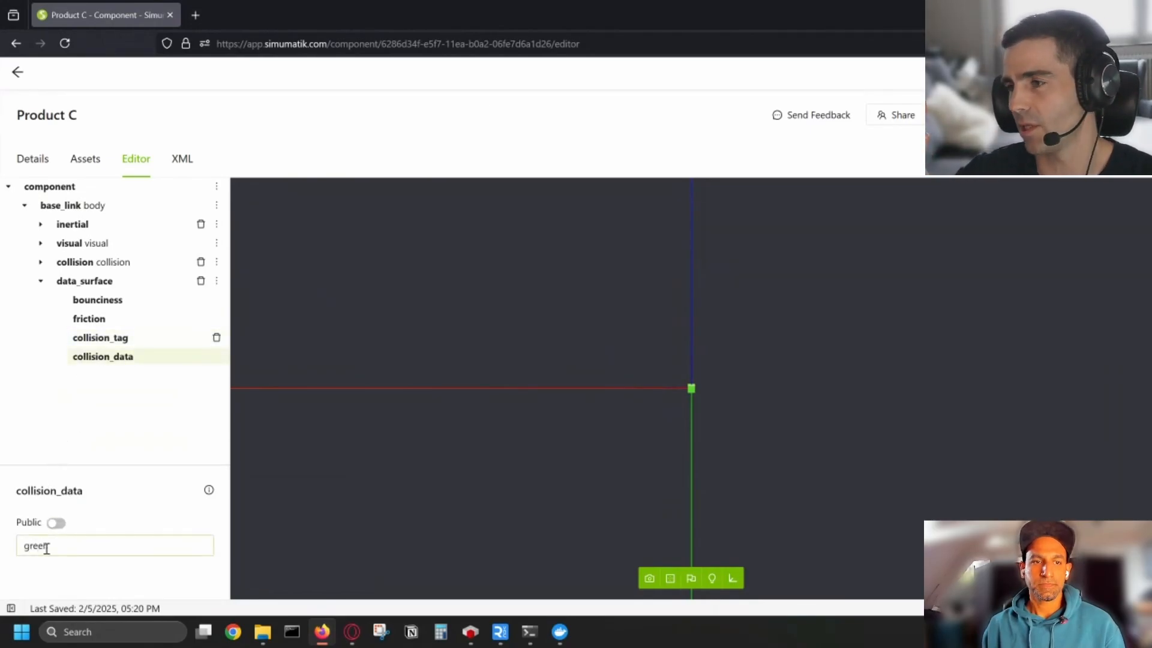
mouse_move(210, 491)
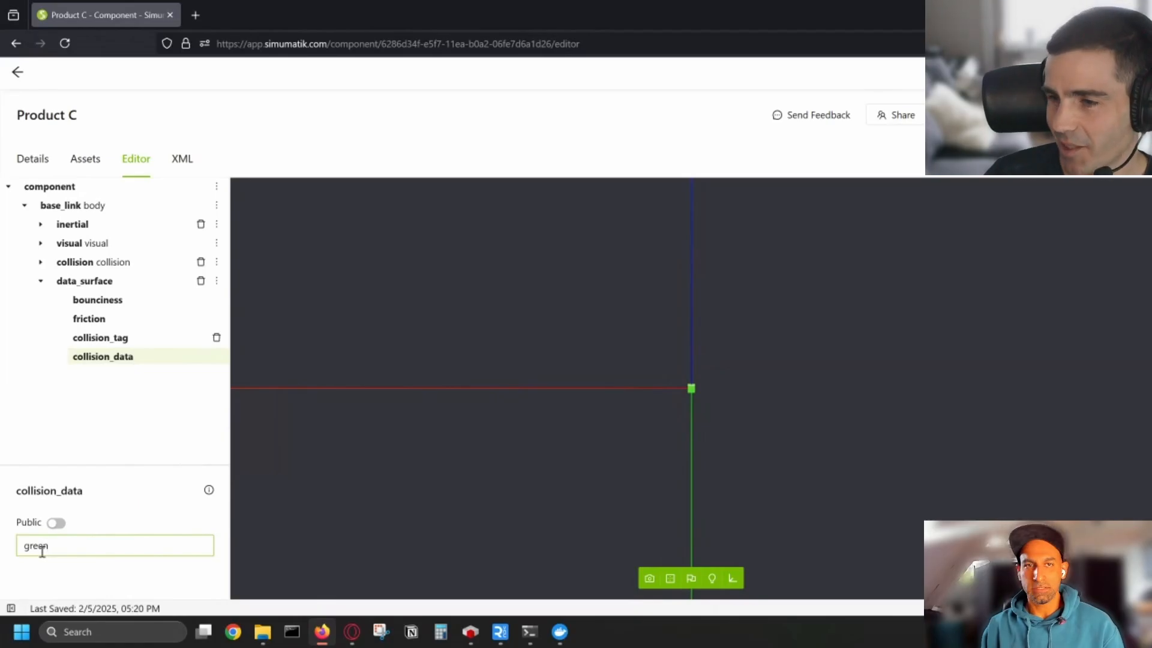
- Return to the workspace and open the component page of color sensor SC01 from the Sensors assembly
left_click(17, 72)
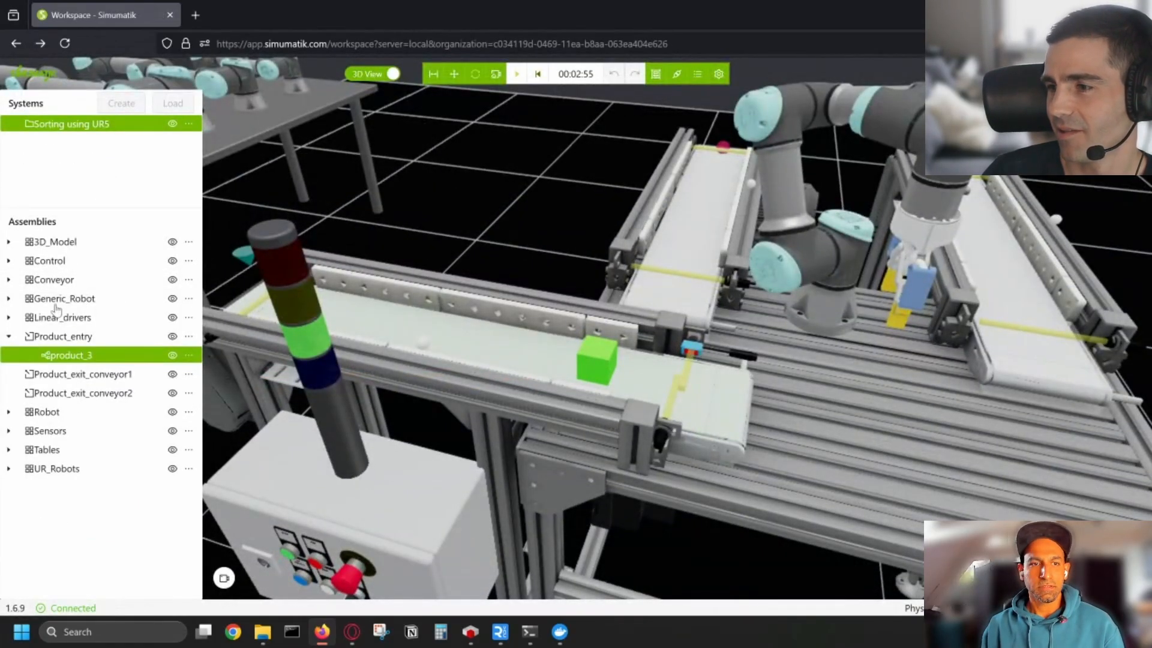
left_click(8, 431)
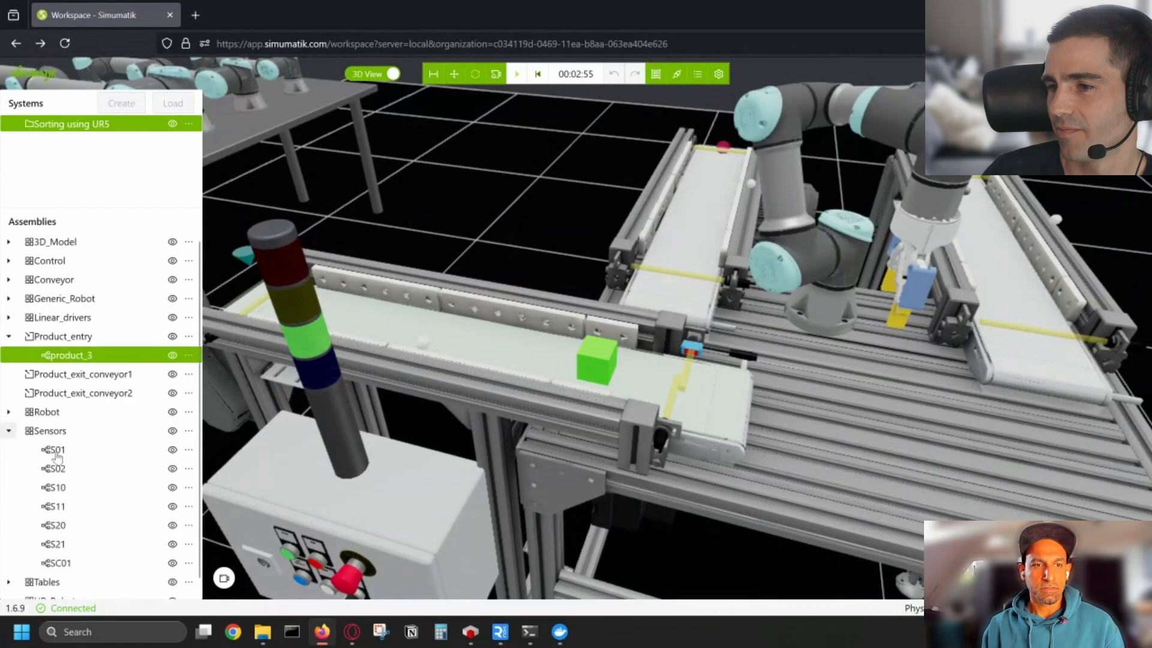
left_click(58, 564)
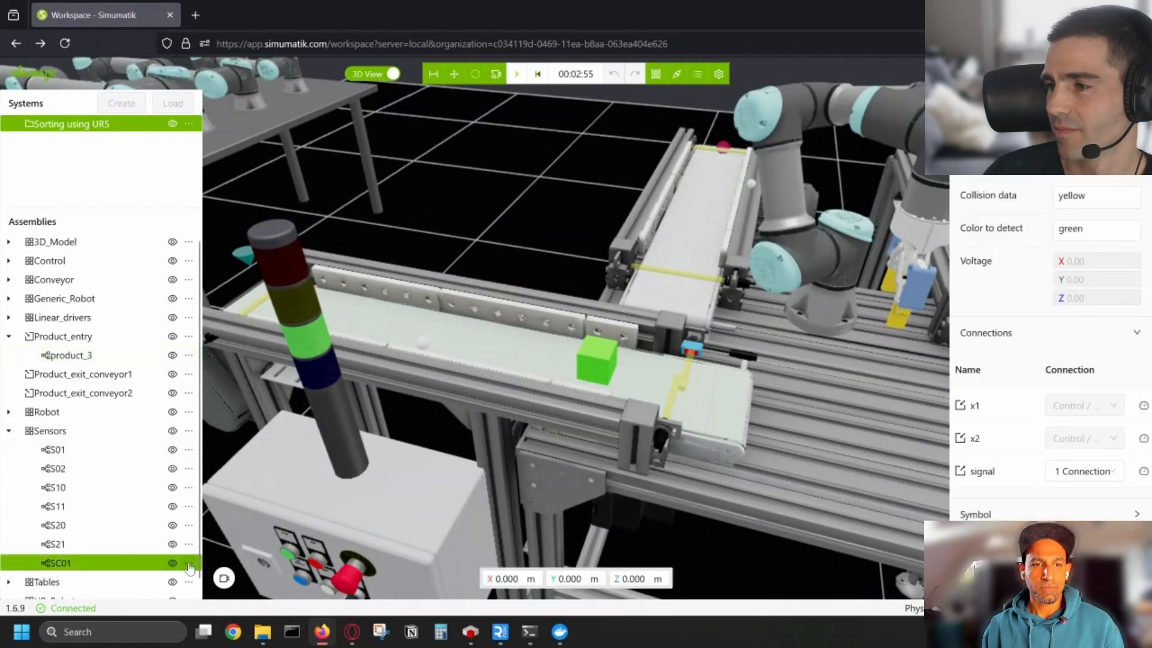
left_click(188, 562)
left_click(138, 512)
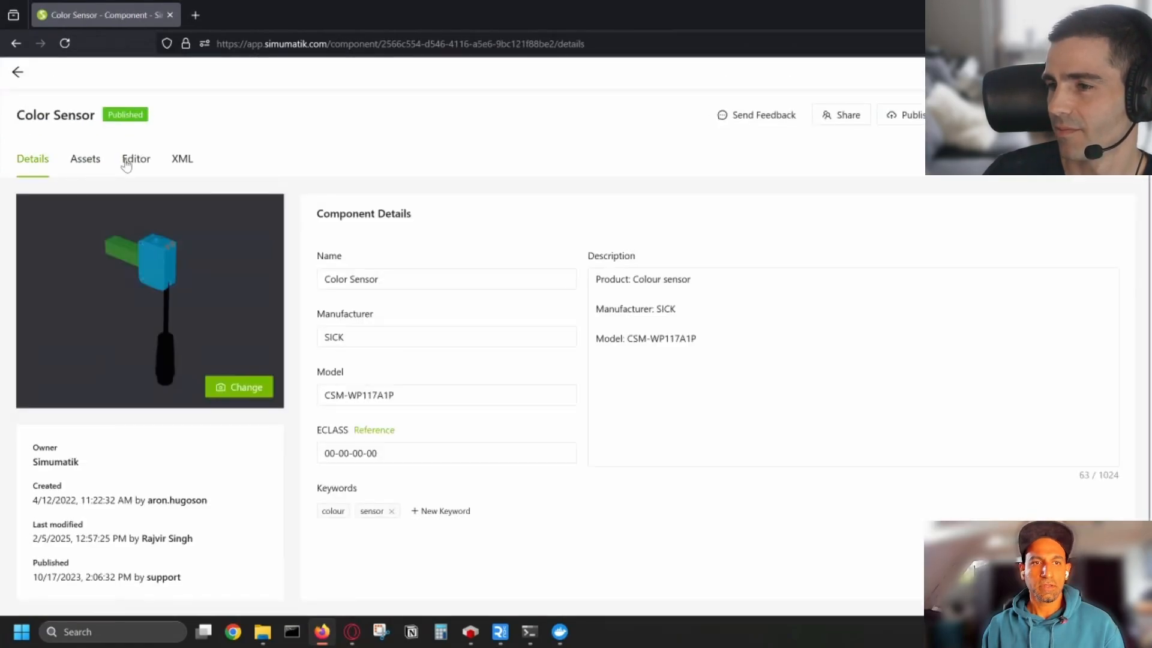
- Examine the Color Sensor's behavior code, focusing on the color_to_detect and collision_data comparison and the light_1_color output
left_click(135, 159)
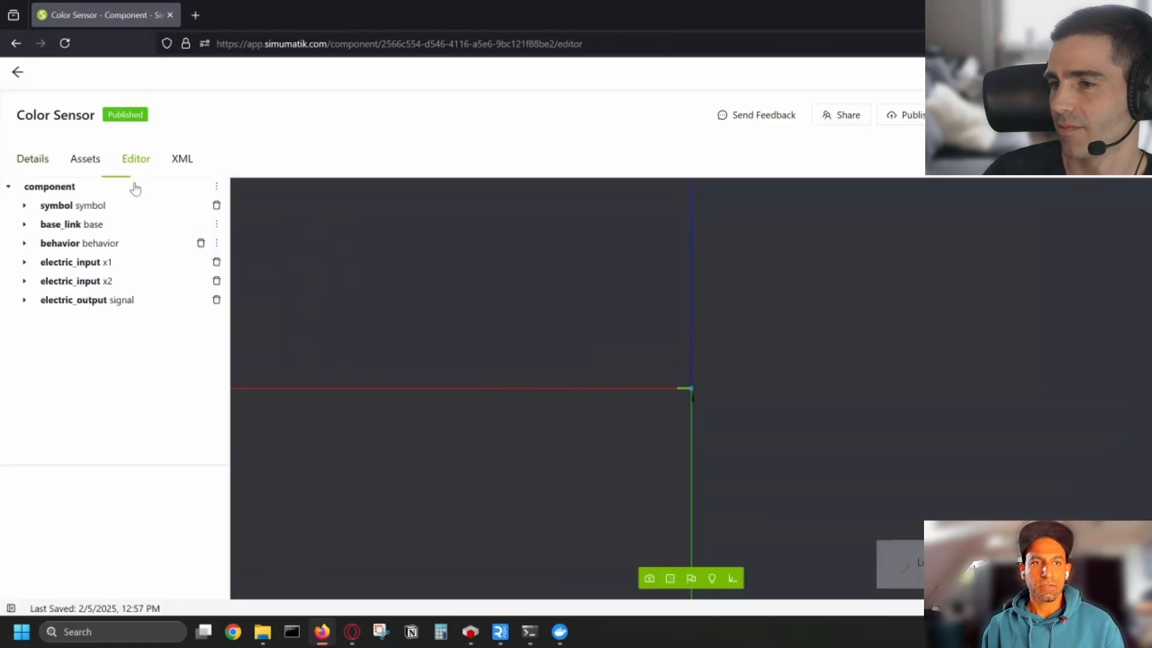
left_click(105, 246)
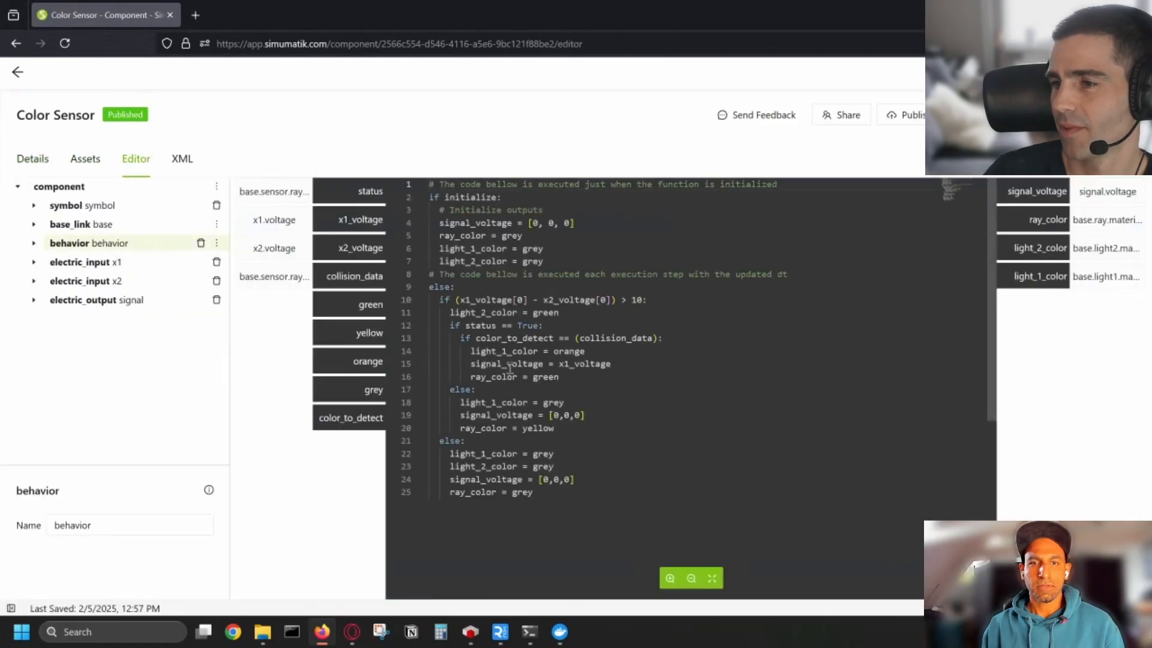
left_click(670, 577)
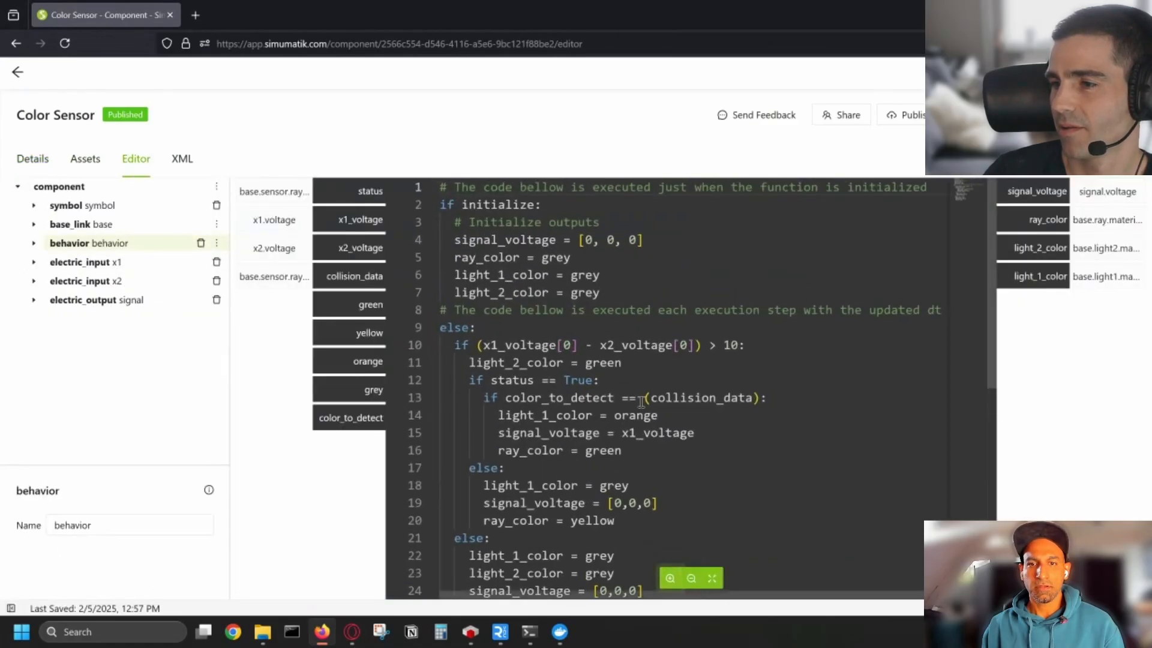
double_click(693, 398)
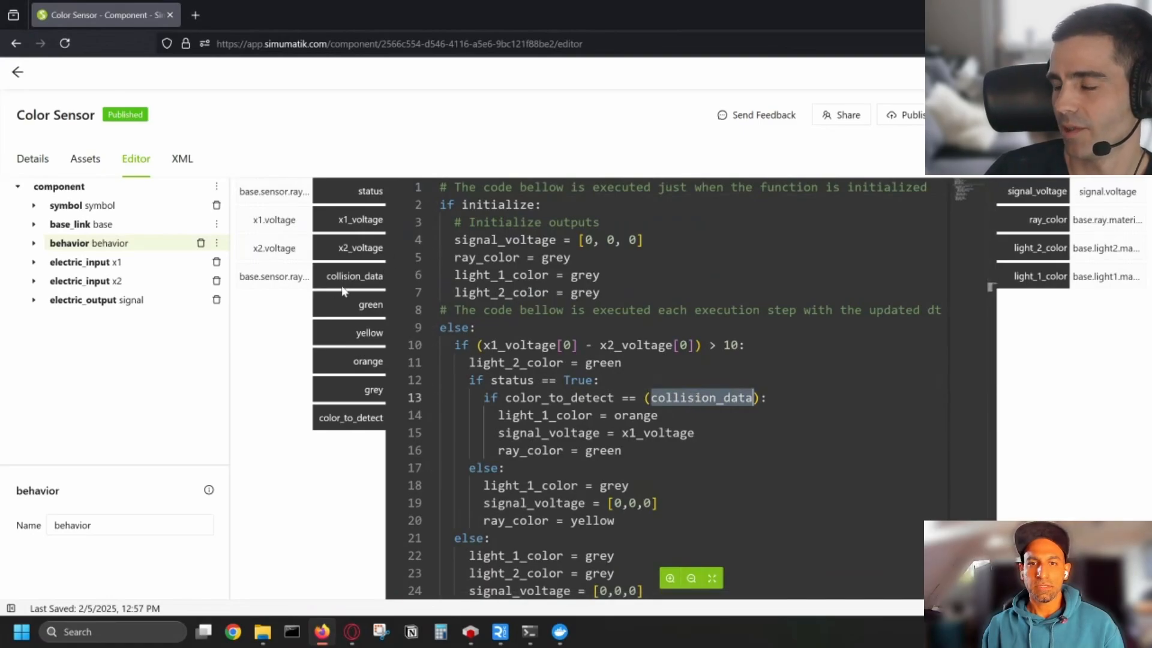
scroll(603, 372, "down", 2)
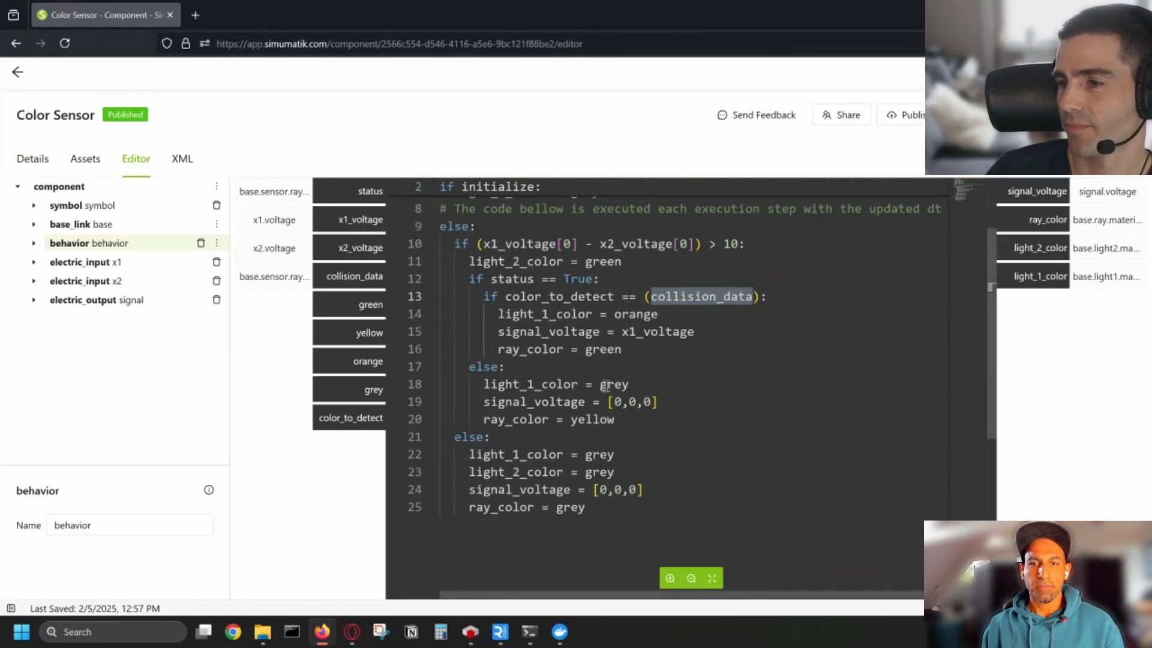
scroll(600, 396, "up", 2)
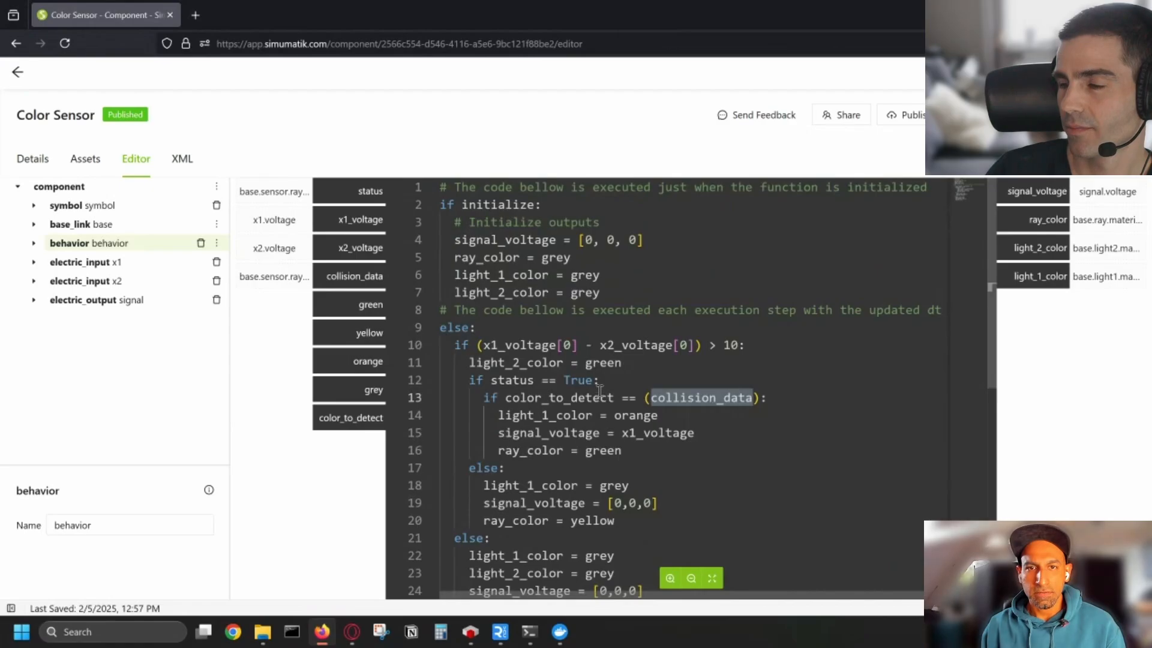
scroll(600, 390, "down", 2)
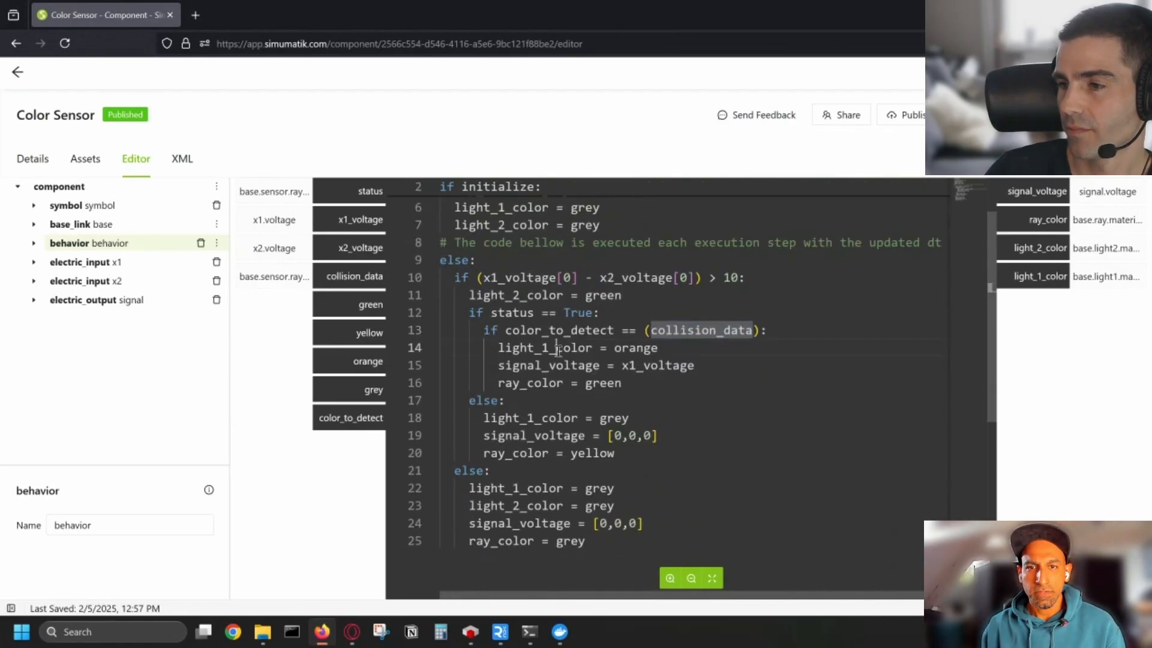
left_click(558, 349)
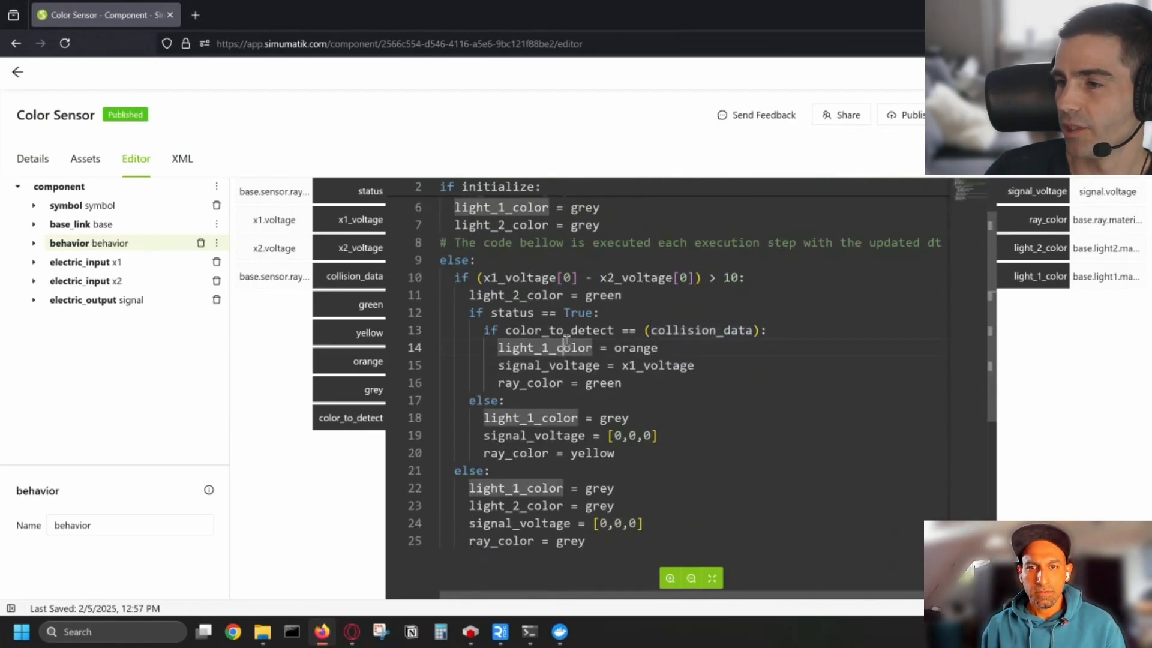
- Return from the color_to_detect code to the workspace, and check SC01's color to detect and its signal connection's live values
left_click(591, 332)
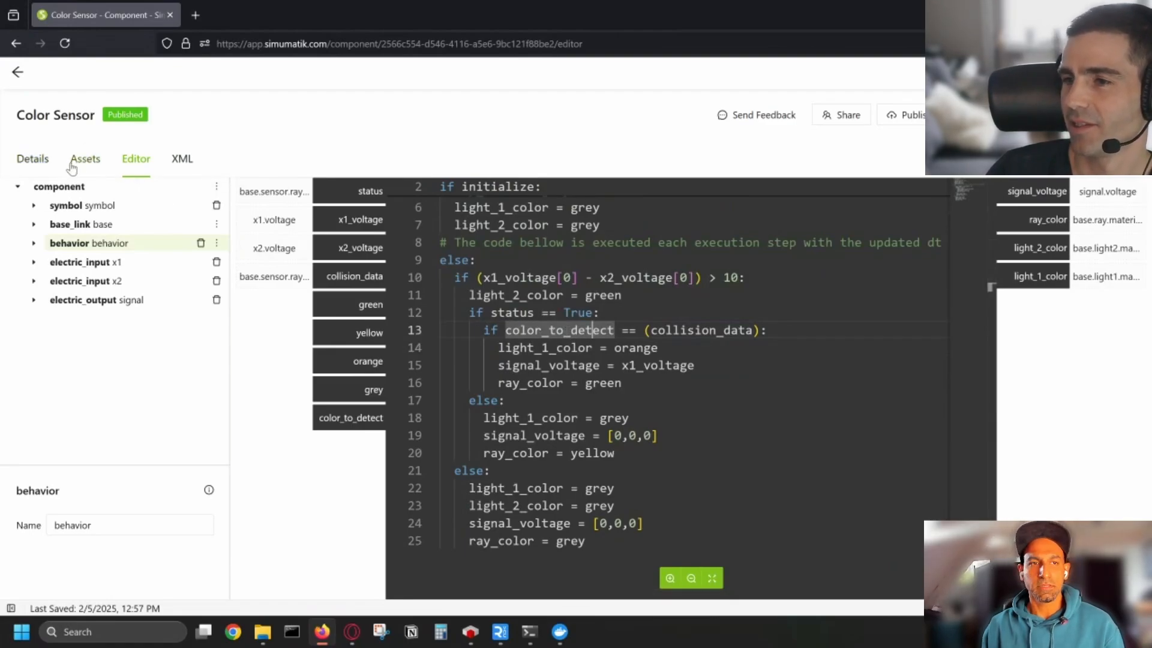
left_click(18, 72)
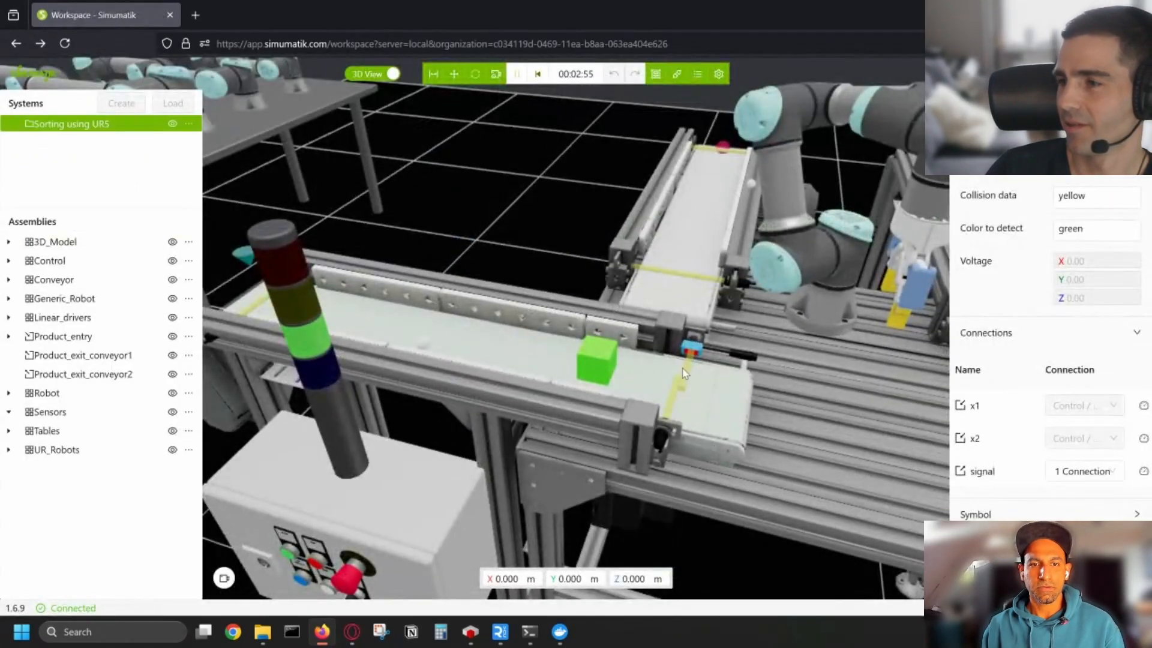
left_click(1087, 236)
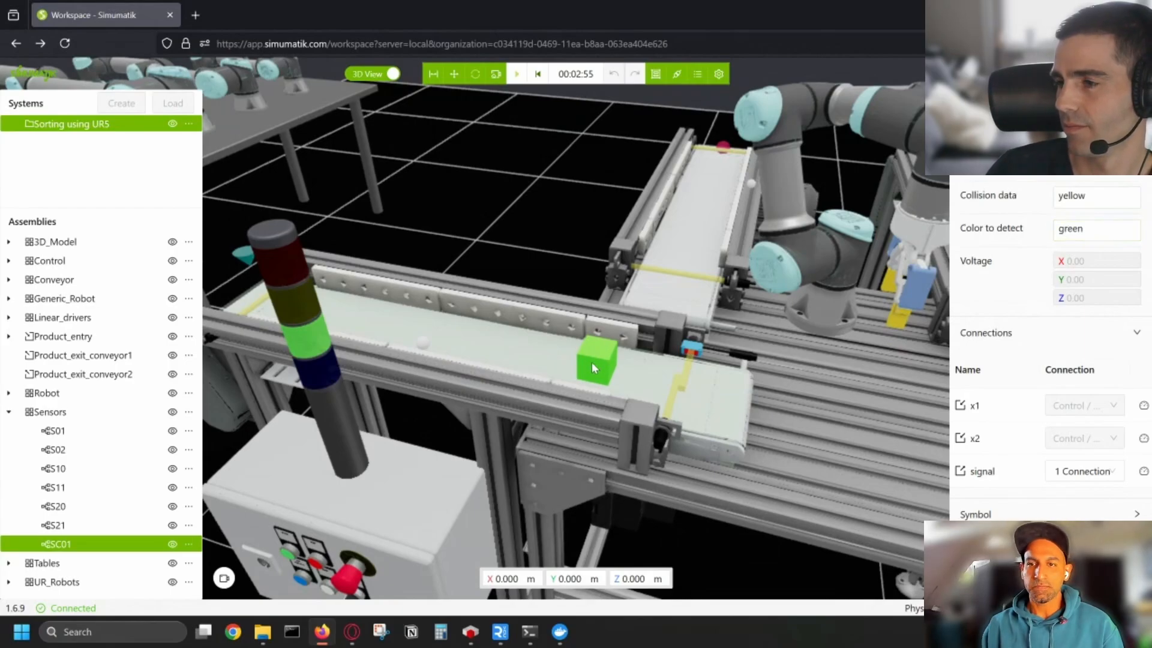
left_click(1142, 472)
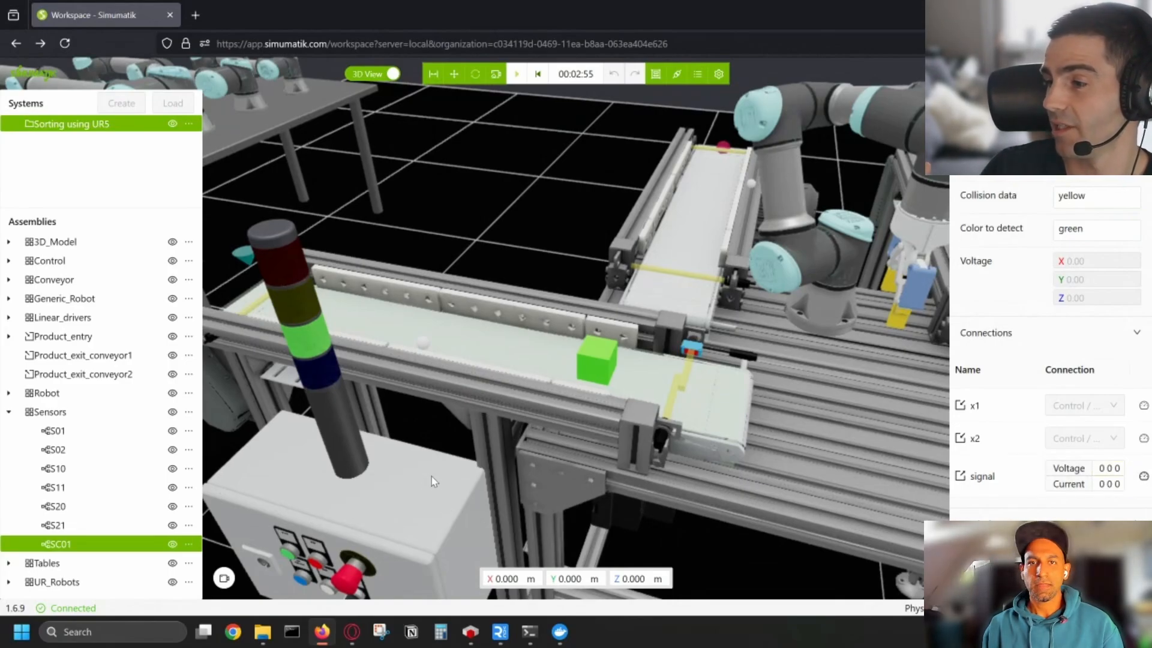
- Select the START button on the electric box and resume the paused simulation
right_click_drag(431, 478, 427, 456)
scroll(487, 466, "down", 3)
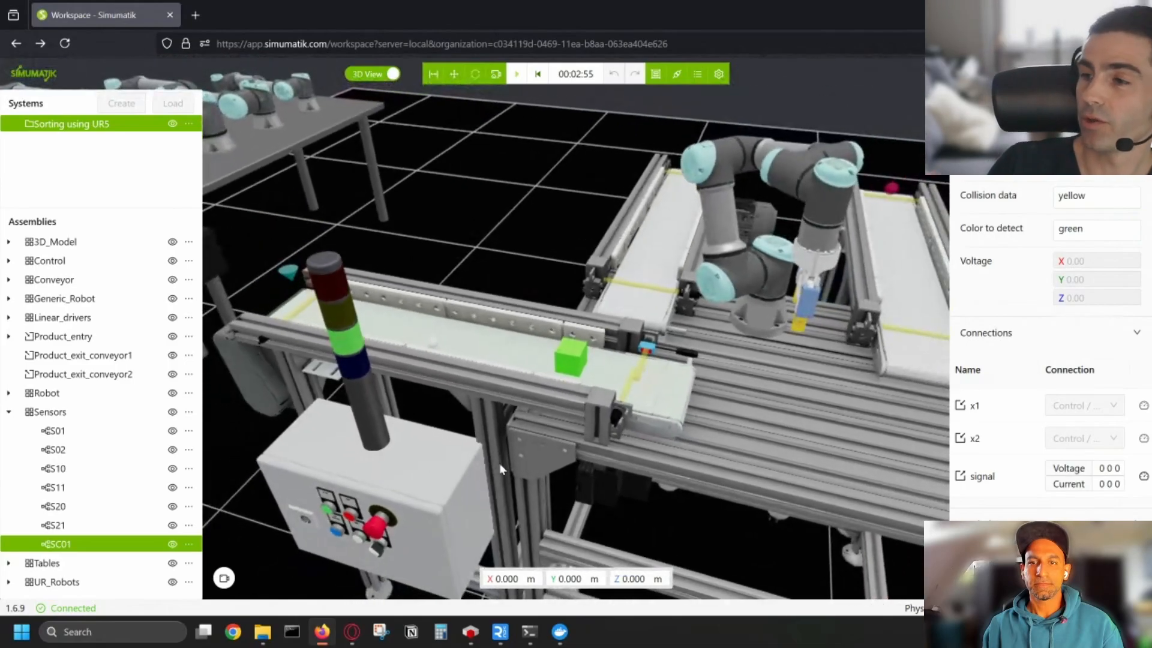
left_click_drag(500, 463, 476, 457)
right_click_drag(545, 466, 503, 461)
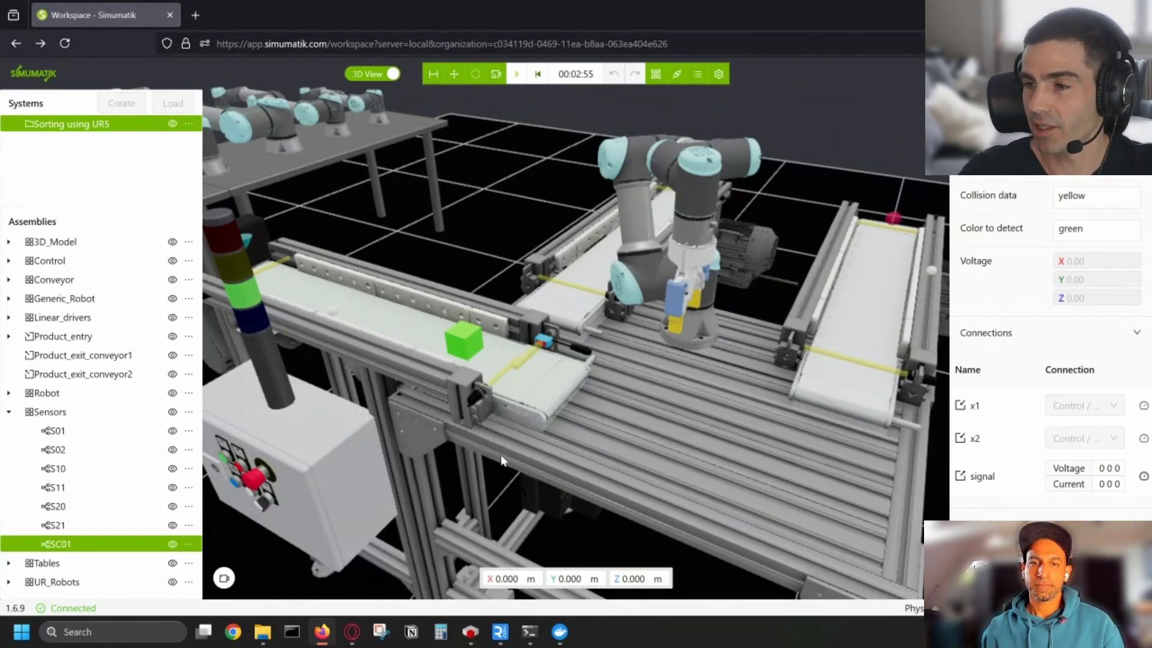
left_click(223, 461)
left_click_drag(240, 465, 345, 441)
left_click(517, 74)
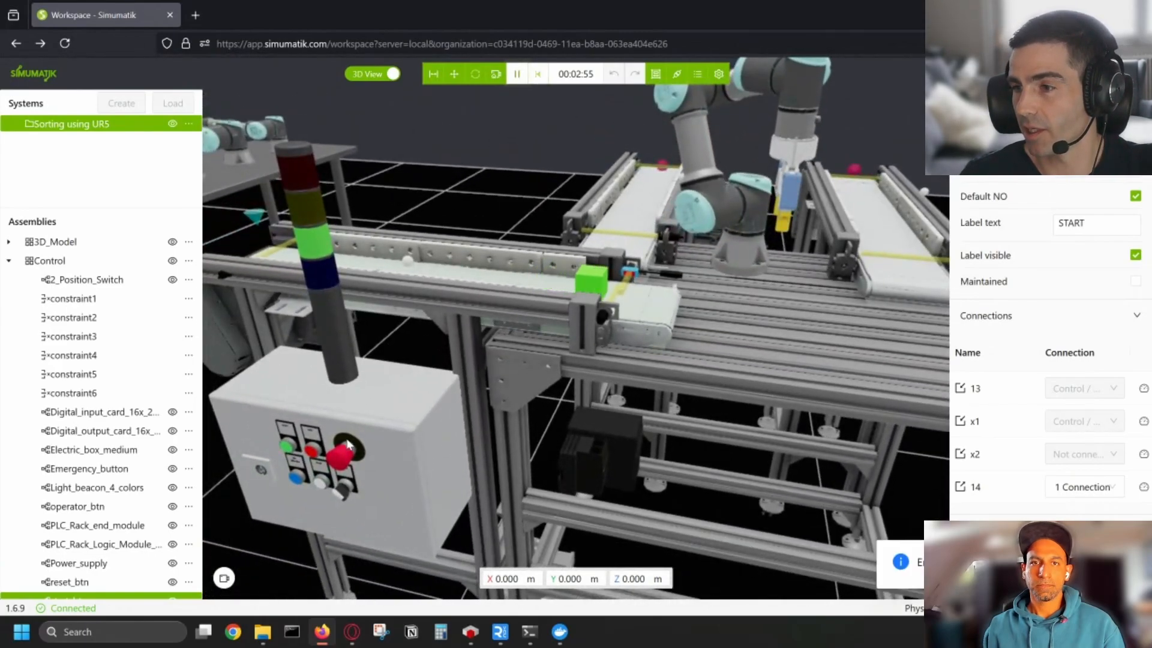
- Expand the 3D view to full width and watch the robot sort products between the conveyors
scroll(557, 395, "down", 5)
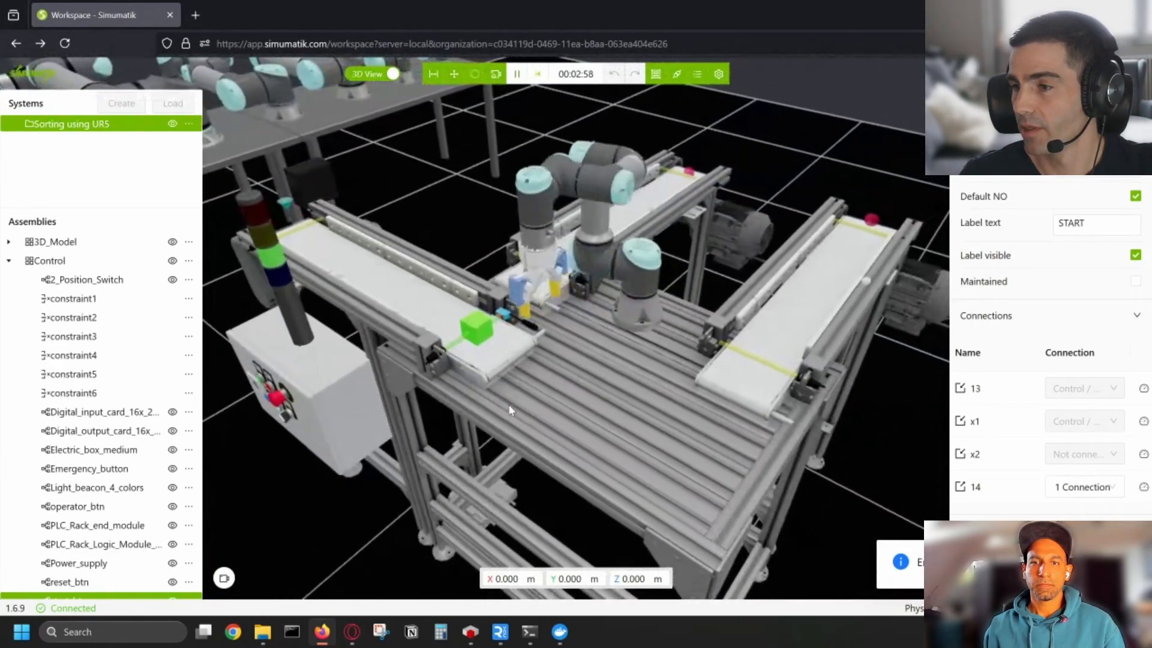
scroll(509, 405, "up", 2)
right_click_drag(509, 406, 486, 451)
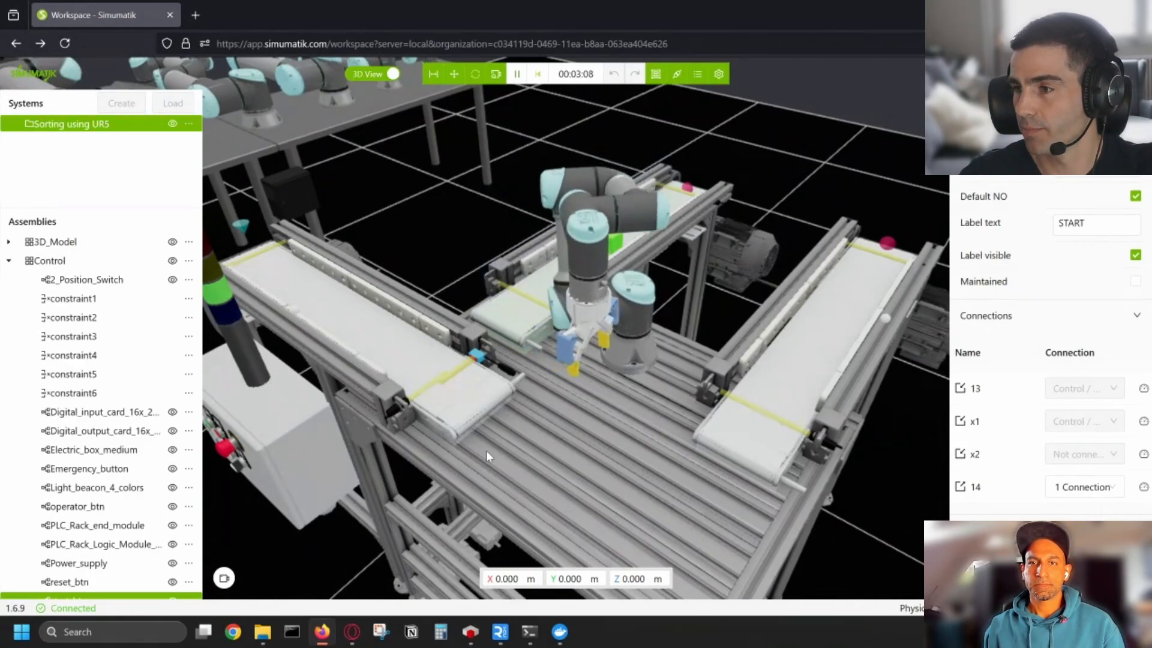
left_click(433, 74)
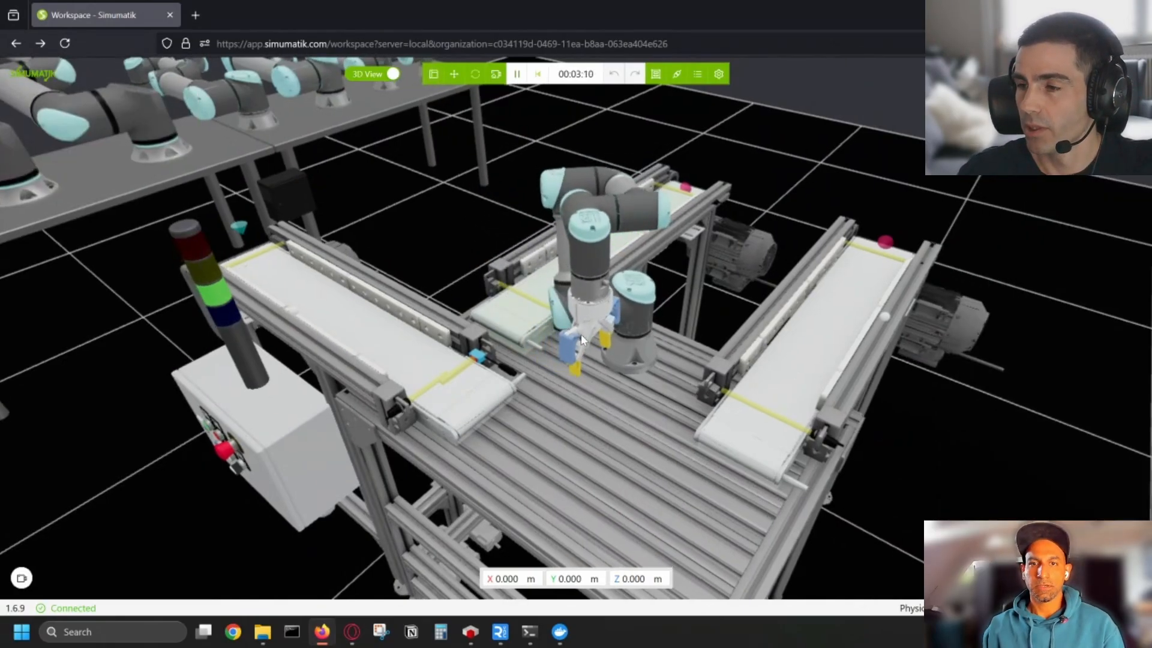
mouse_move(581, 335)
left_mouse_down()
mouse_move(577, 304)
mouse_move(585, 336)
left_mouse_up()
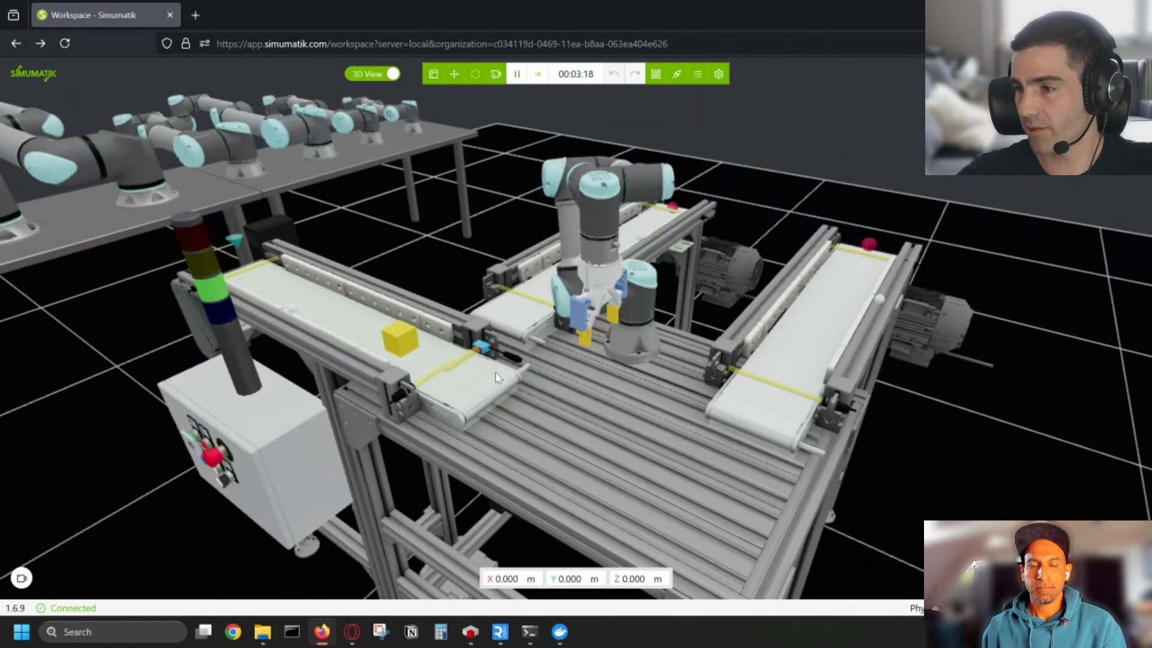
mouse_move(510, 397)
left_mouse_down()
mouse_move(533, 399)
mouse_move(520, 403)
left_mouse_up()
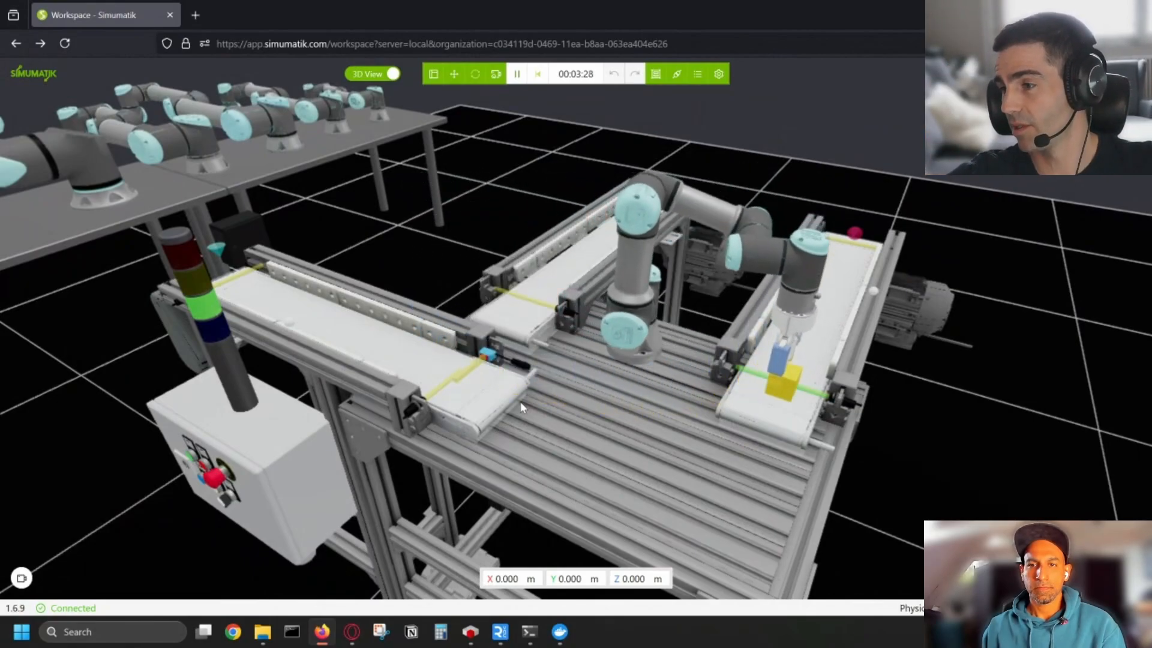
- Open the electric box door and examine the Generic Rack PLC and its input and output cards inside
left_click_drag(462, 394, 581, 304)
left_click_drag(579, 375, 568, 407)
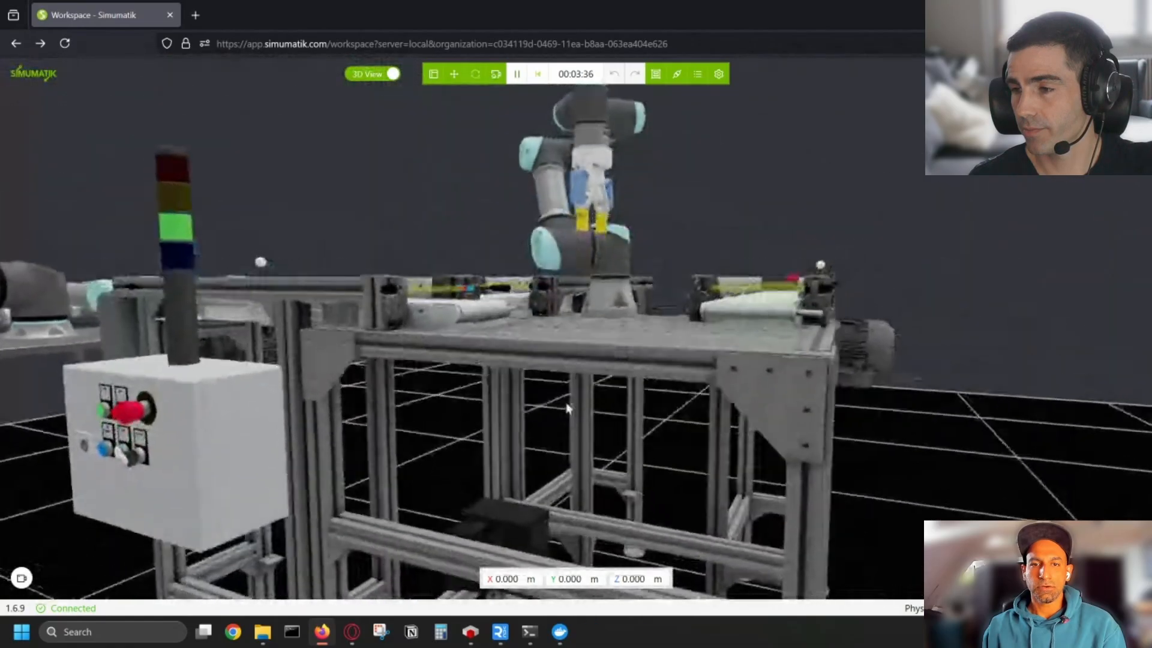
right_click_drag(568, 406, 511, 358)
scroll(480, 416, "up", 5)
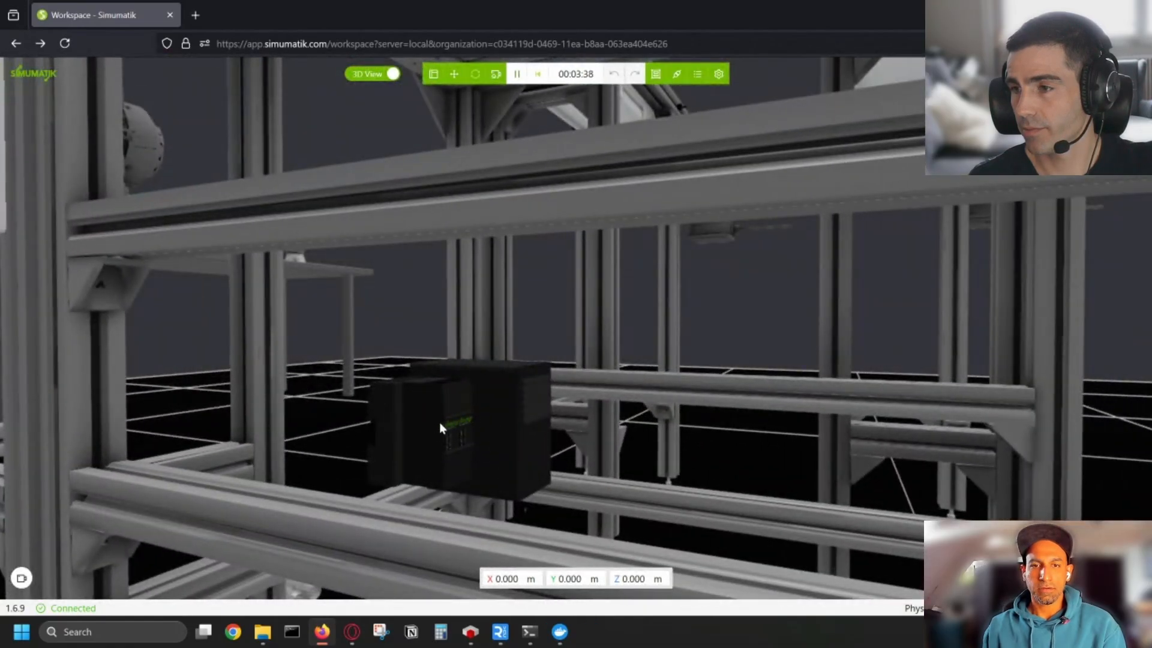
scroll(441, 422, "down", 5)
left_click_drag(481, 358, 583, 403)
left_click(187, 437)
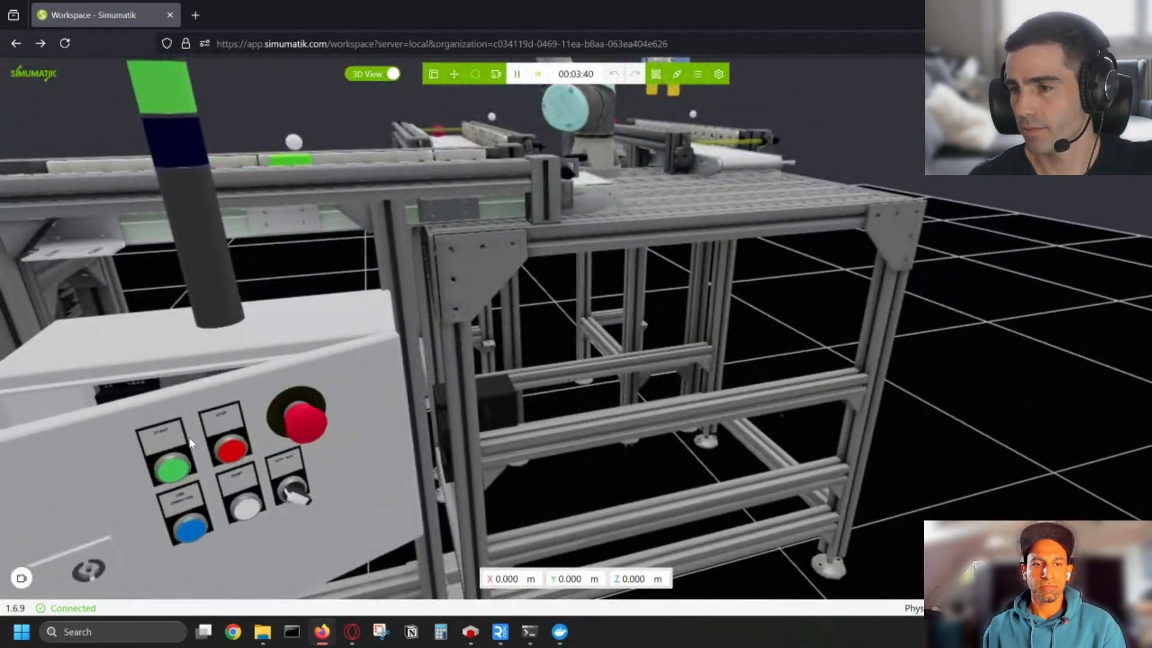
left_click_drag(190, 443, 210, 422)
scroll(384, 347, "up", 6)
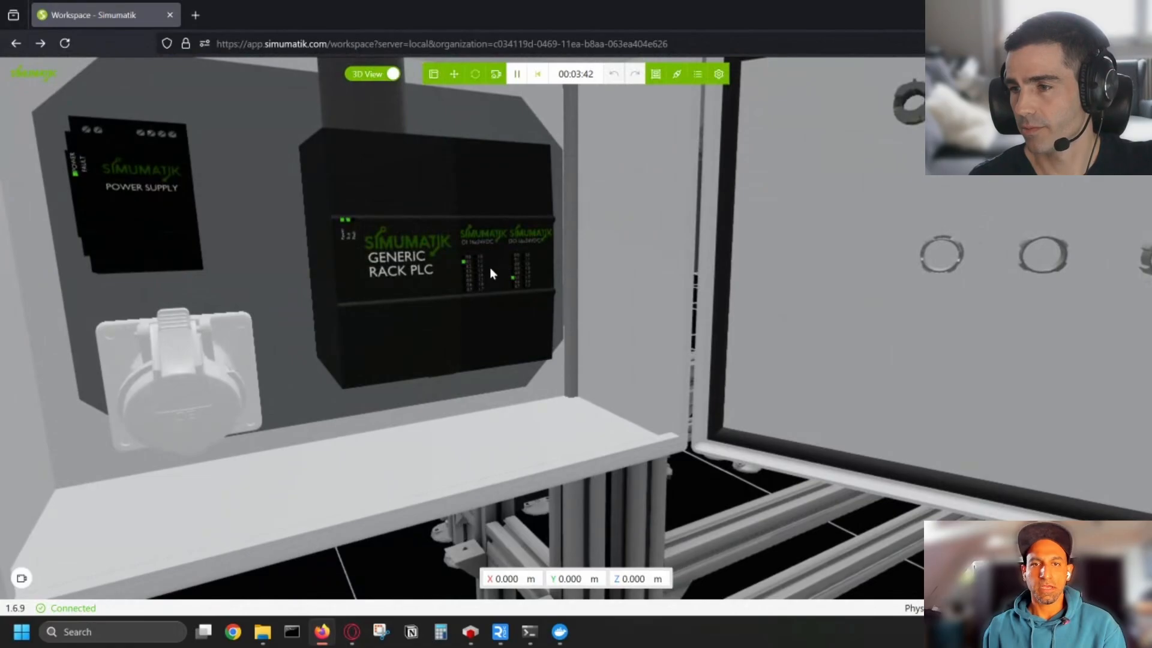
- Close the electric box door and return to an overview of the robot and its conveyors
scroll(489, 267, "down", 6)
left_click(639, 261)
left_click_drag(640, 260, 601, 423)
scroll(568, 321, "down", 5)
right_click_drag(540, 240, 545, 366)
scroll(553, 377, "up", 2)
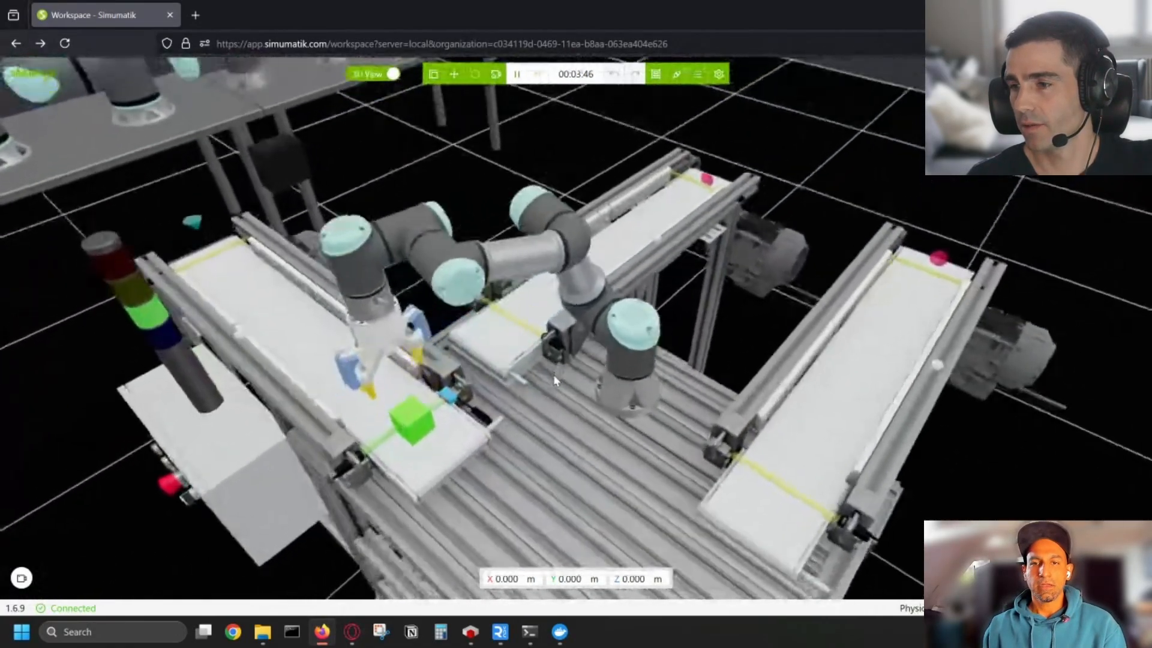
left_click_drag(543, 354, 587, 333)
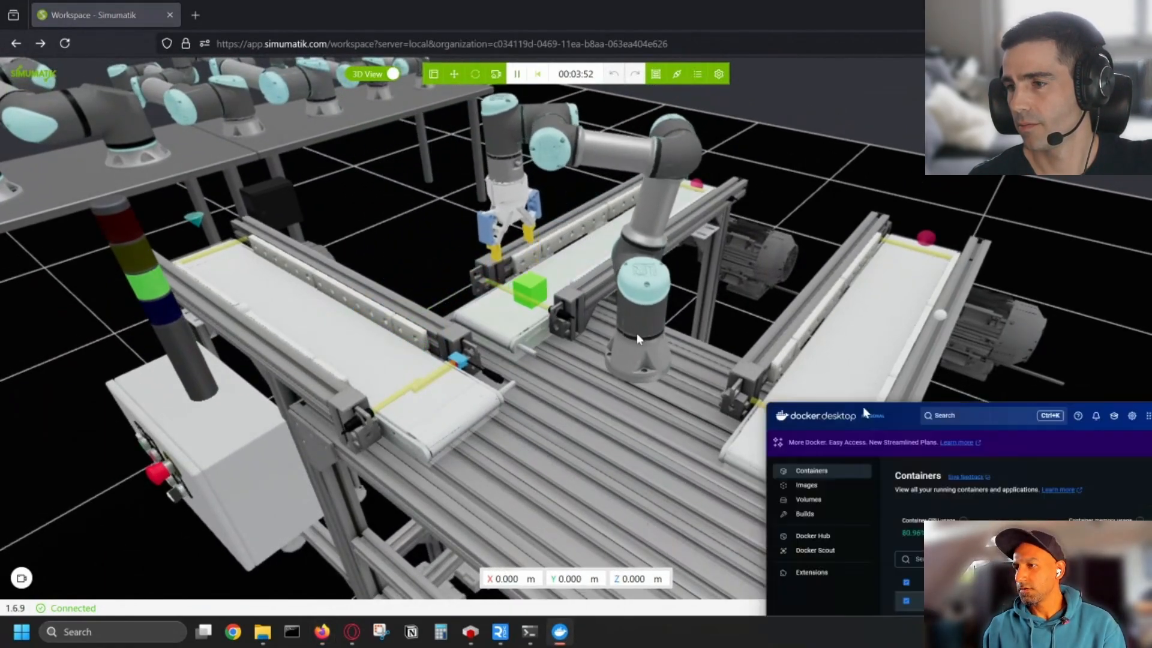
- Switch to Docker Desktop, enlarge its window, and list all ports of the my_saved_ursim container
left_click_drag(864, 409, 359, 47)
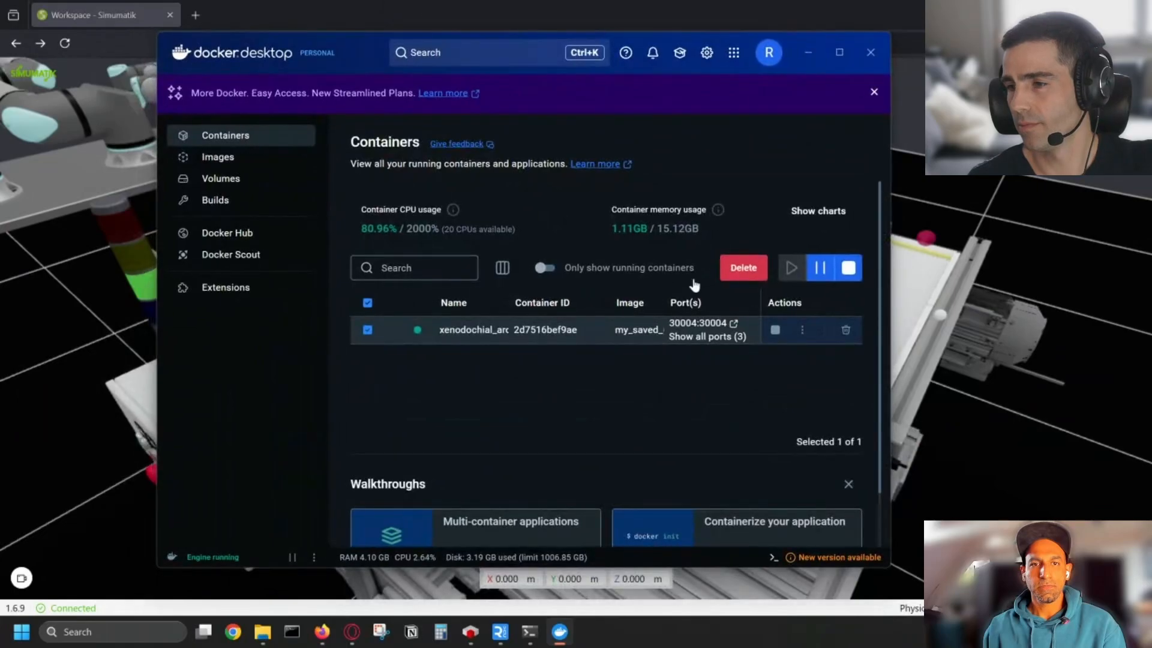
left_click_drag(890, 307, 1127, 307)
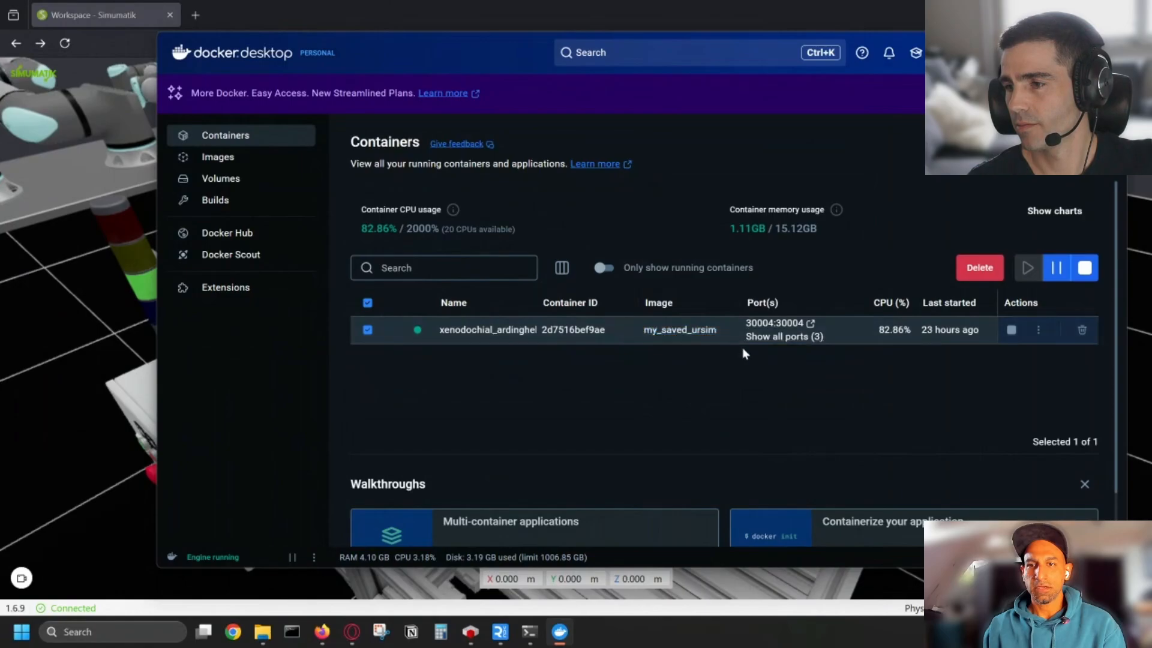
left_click(783, 338)
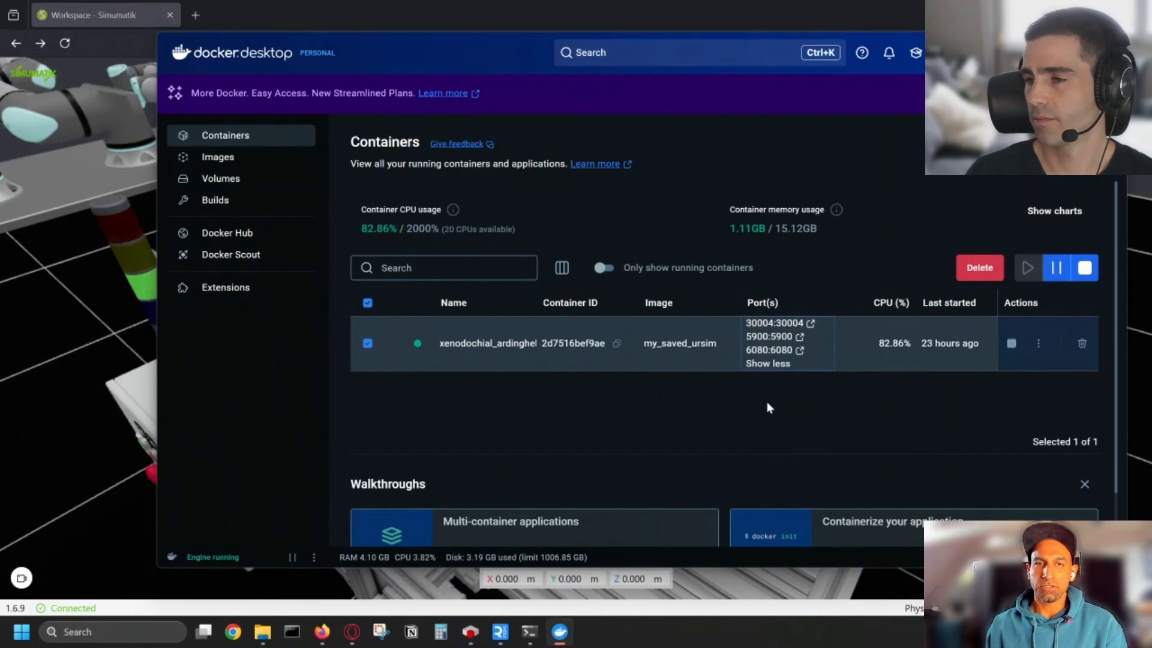
left_click_drag(505, 60, 372, 87)
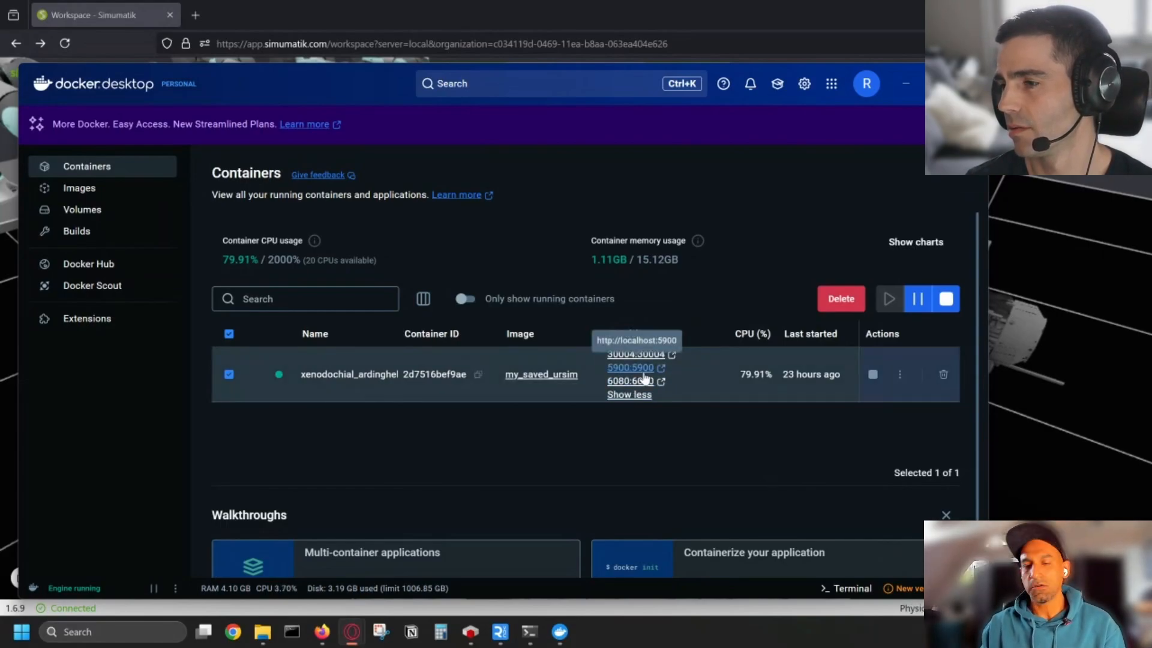
- Watch the robot motion in the URSim session in RealVNC Viewer, and return to the container's ports in Docker Desktop
mouse_move(500, 633)
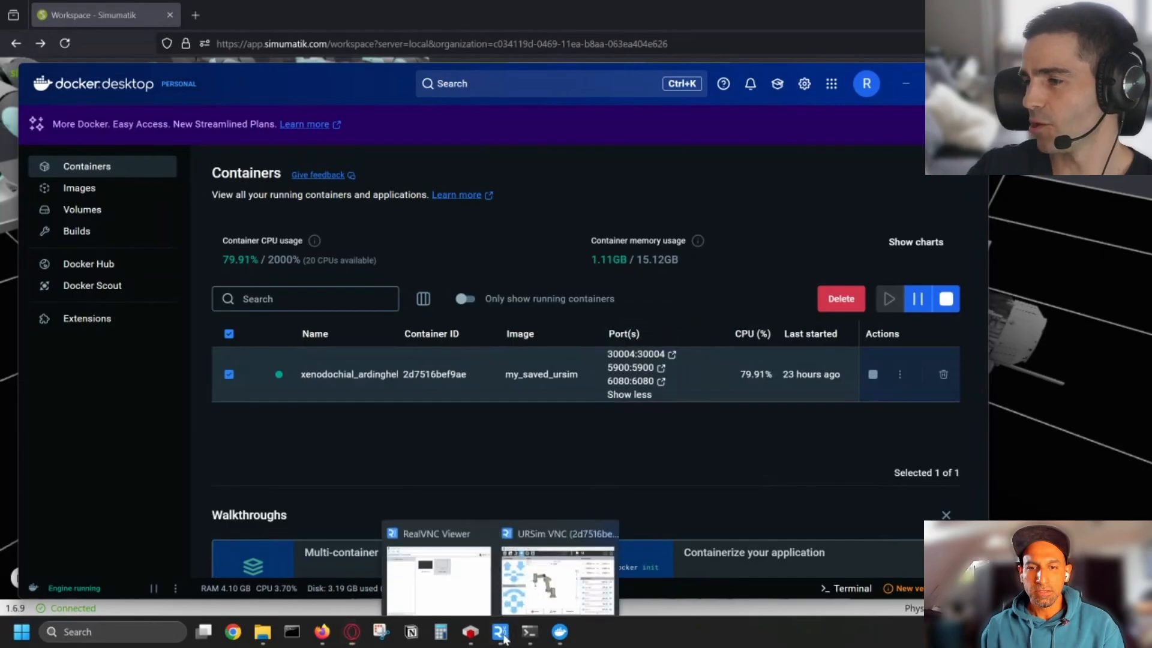
left_click(542, 569)
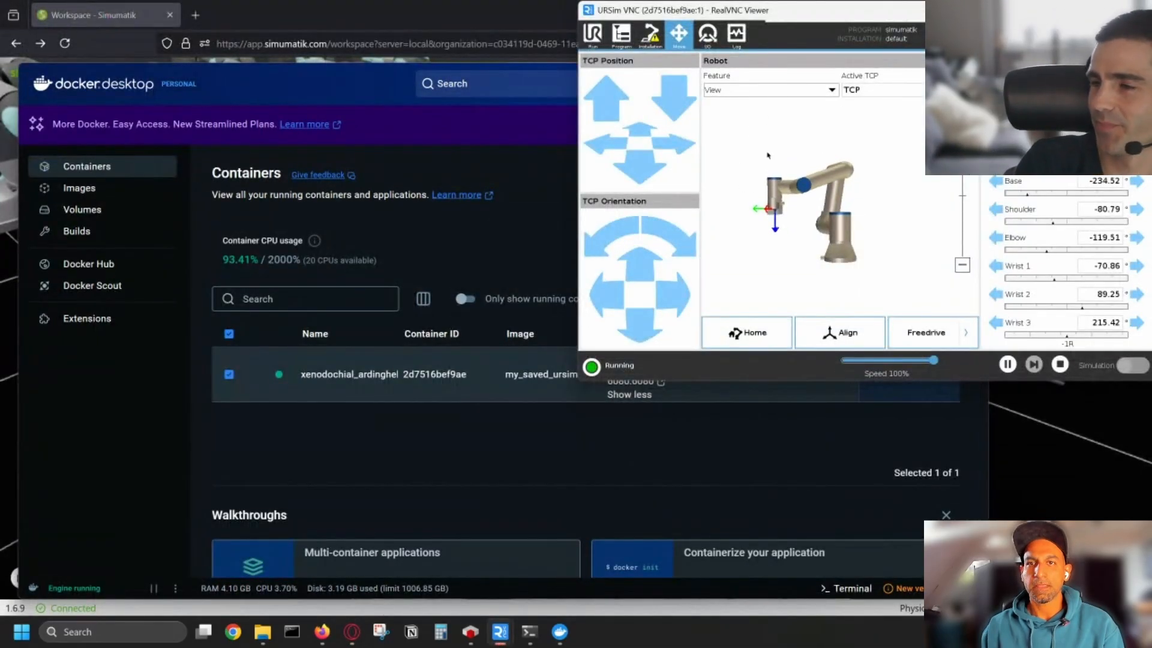
mouse_move(775, 18)
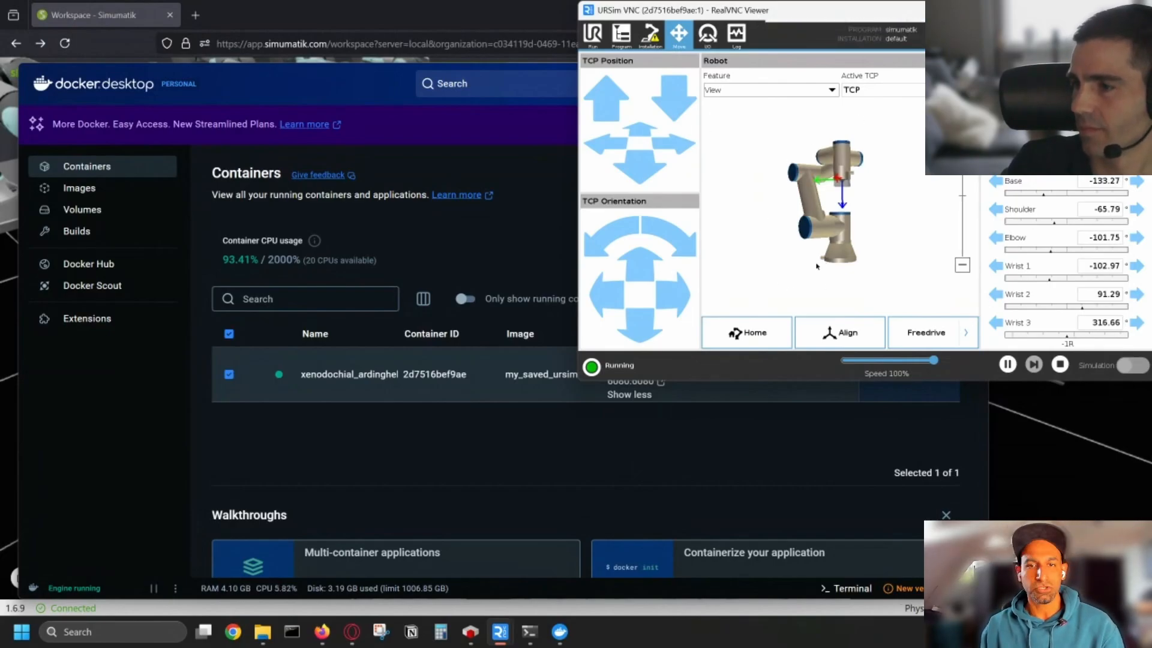
left_click(641, 472)
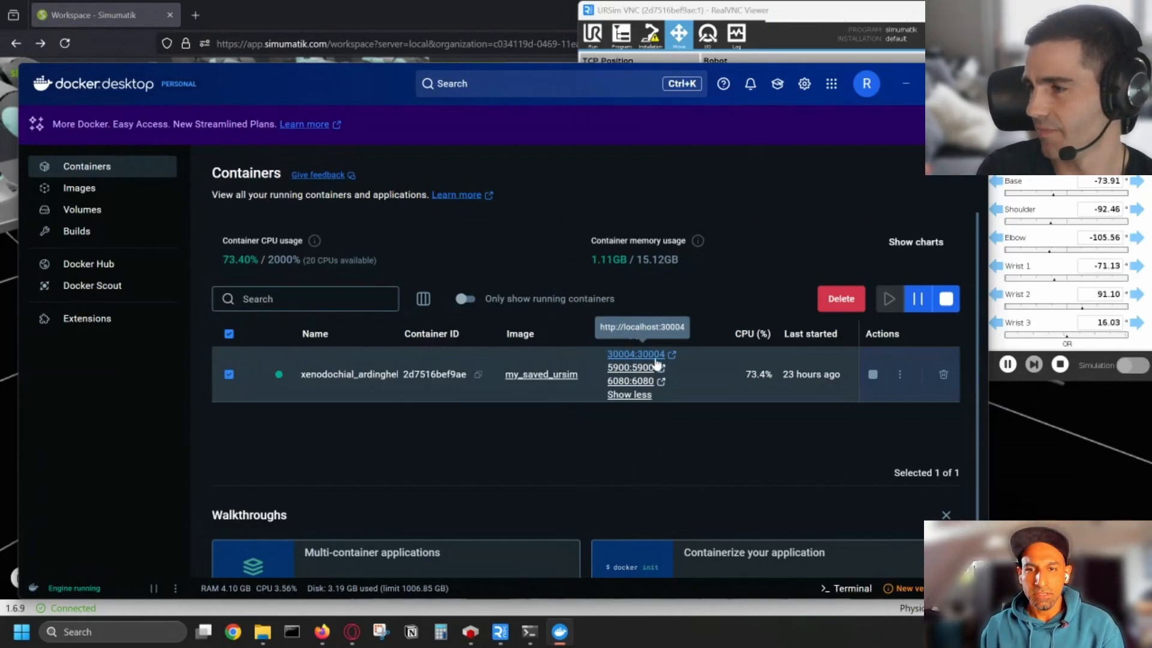
- Return to the Simumatik workspace and show the properties of Generic_Robot_Controller in the Robot assembly
left_click(903, 88)
left_click(555, 198)
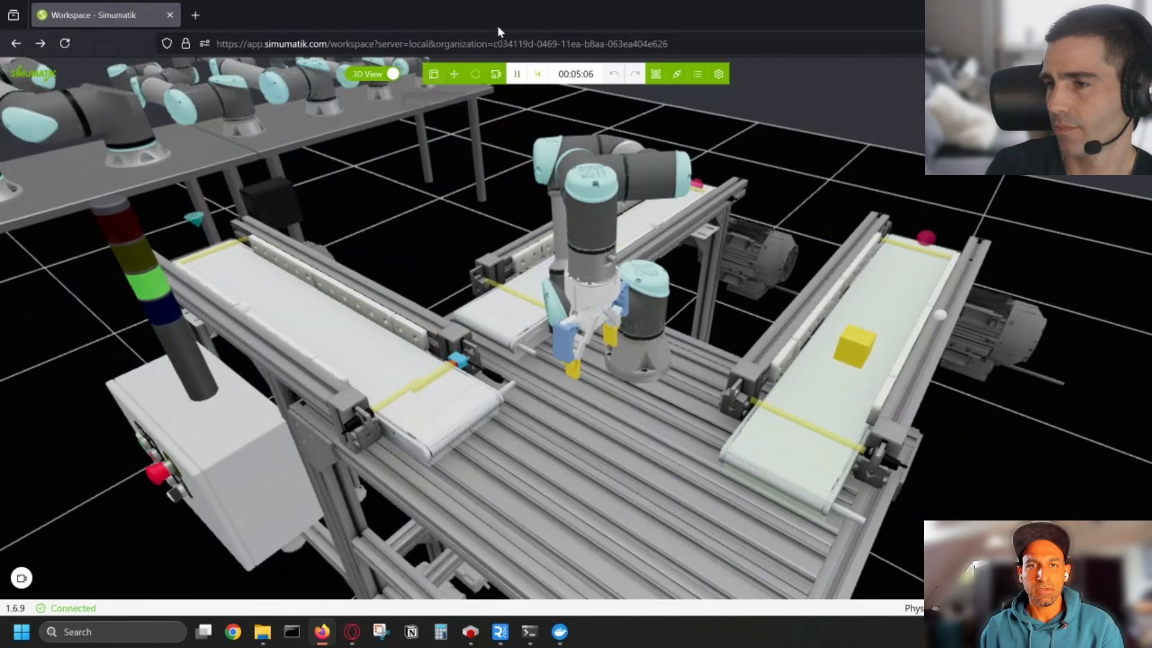
left_click(433, 74)
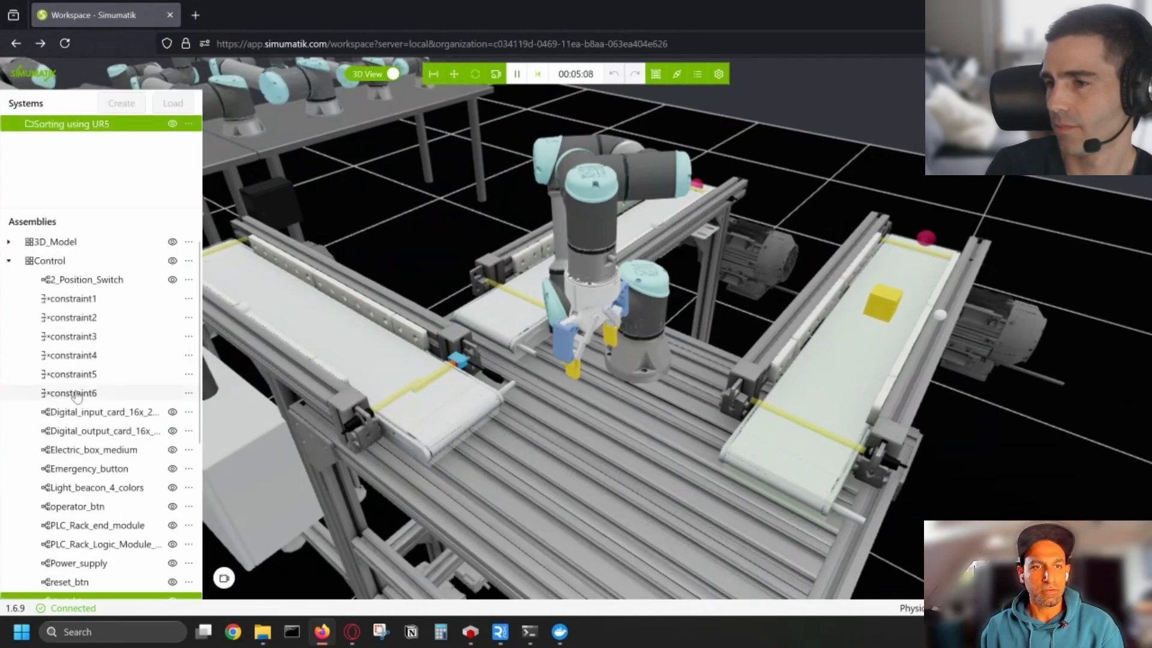
scroll(25, 475, "down", 4)
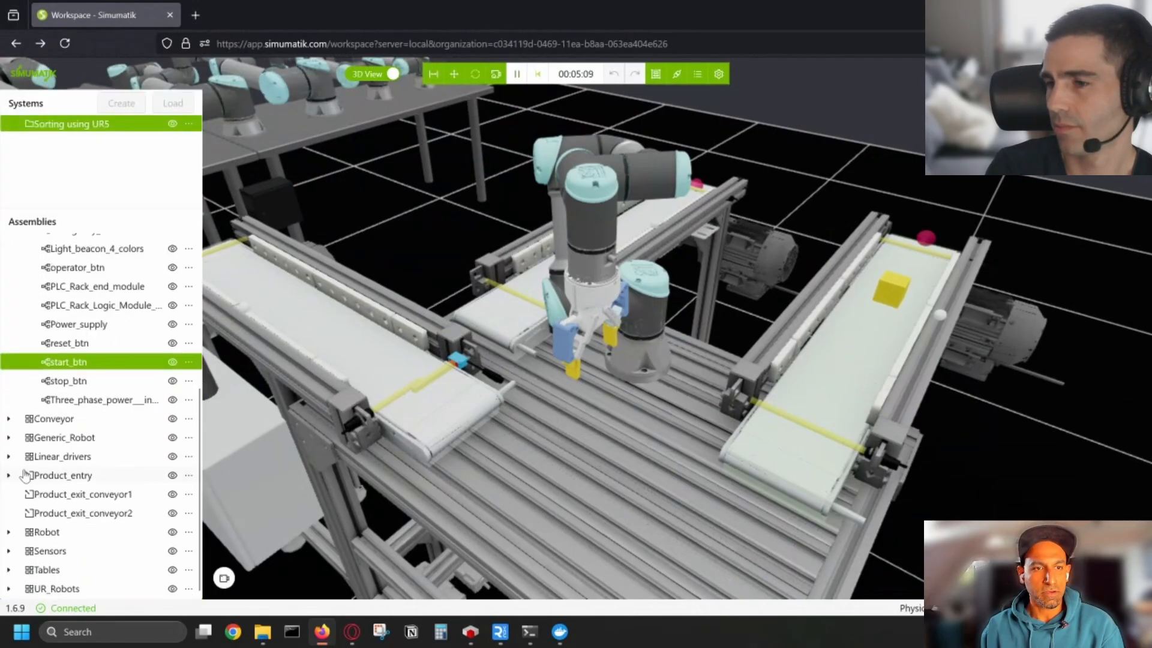
left_click(10, 532)
scroll(76, 465, "down", 2)
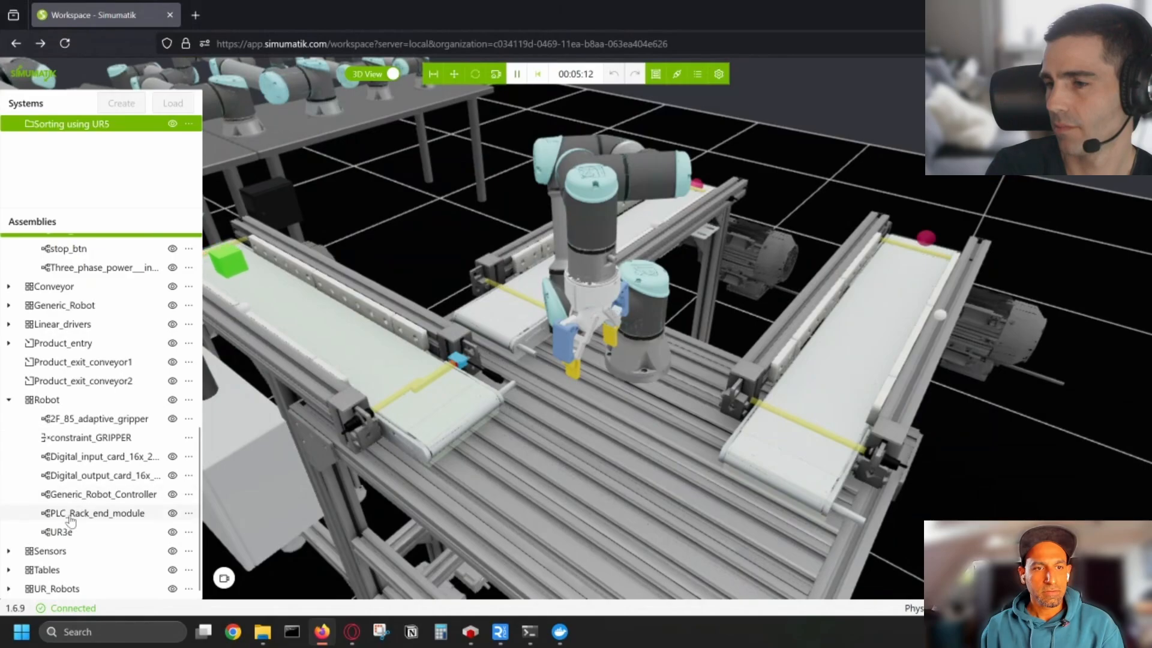
left_click(75, 497)
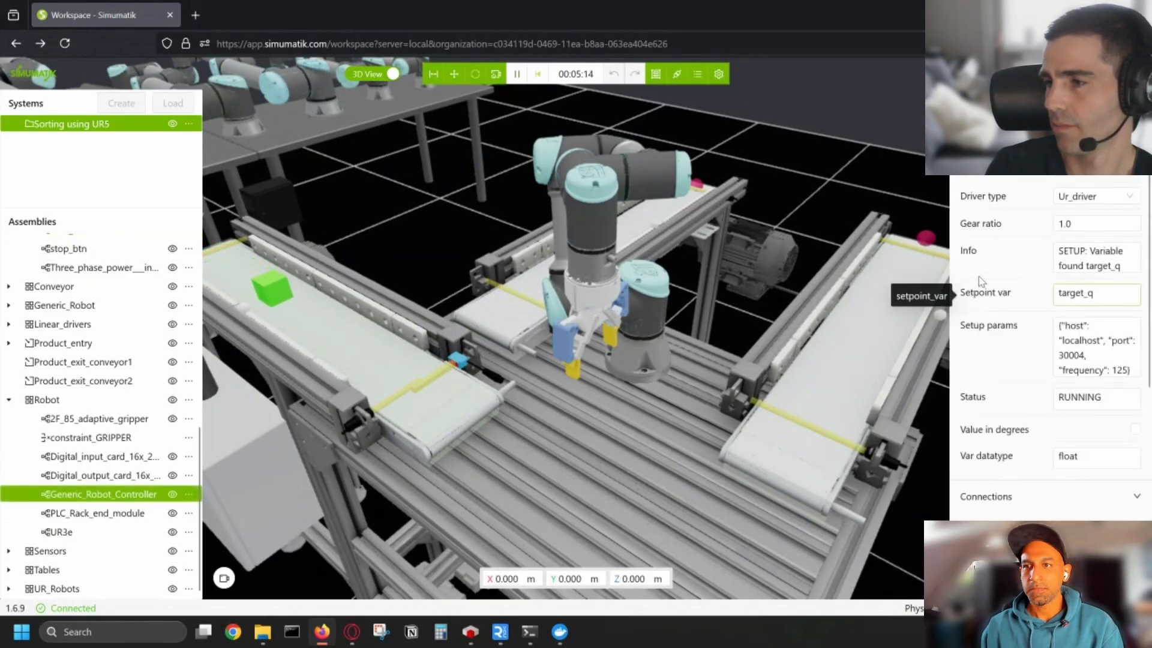
- Compare port 30004 in the controller's setup params with the URSim container's ports in Docker Desktop, and return to the workspace
double_click(1082, 355)
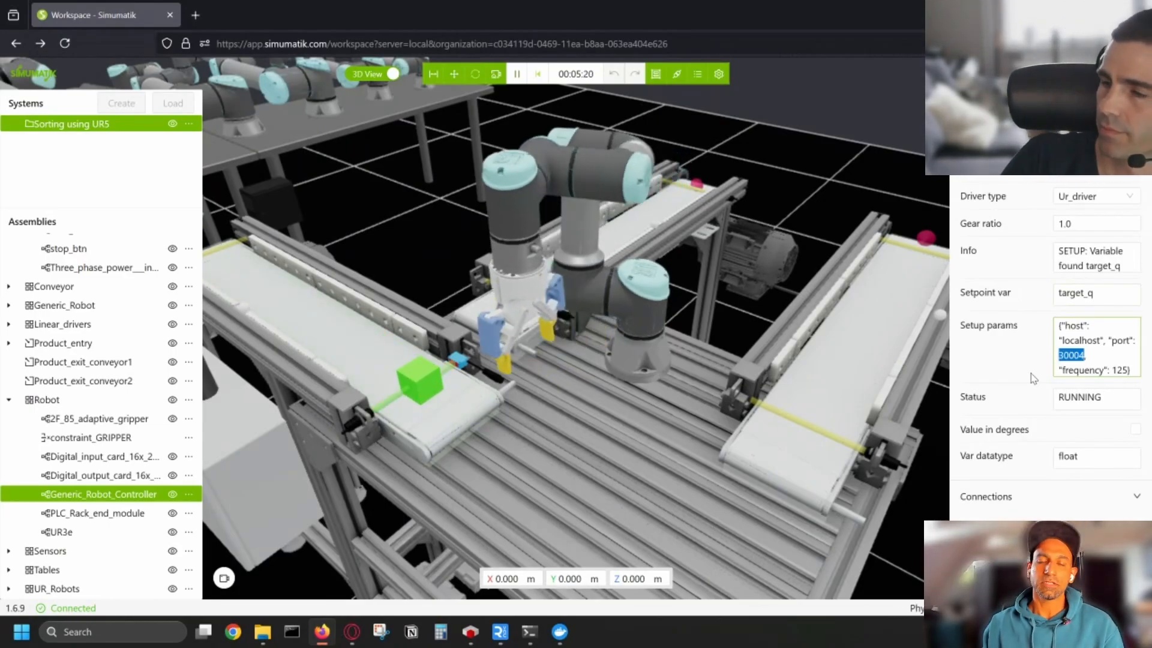
left_click(559, 632)
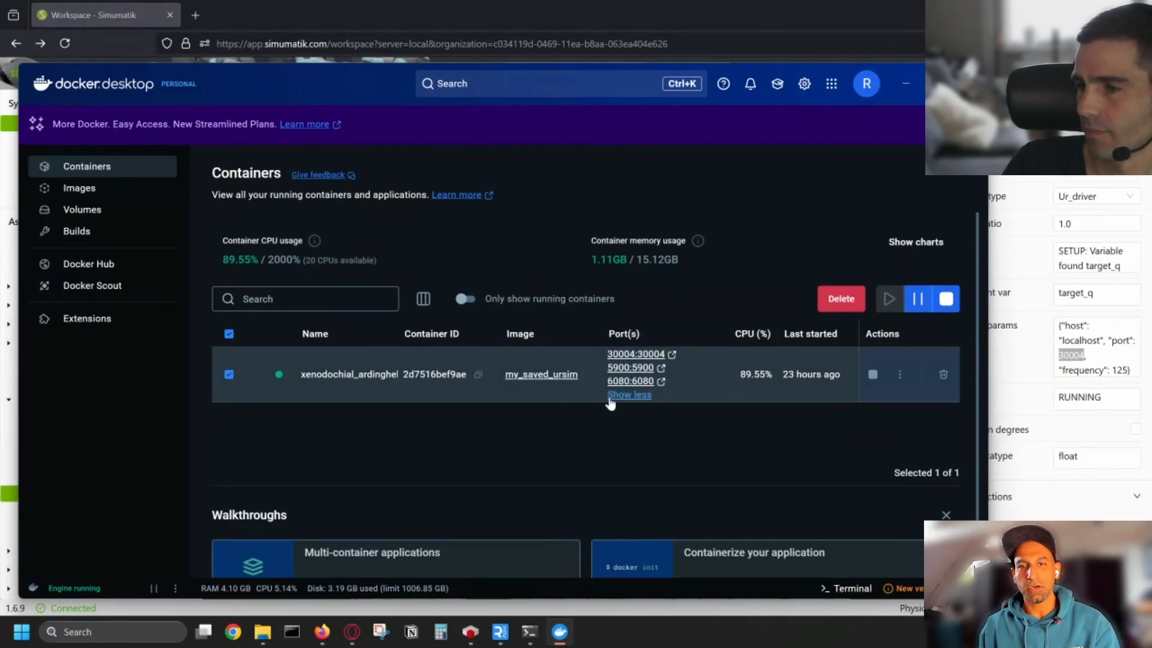
left_click(559, 632)
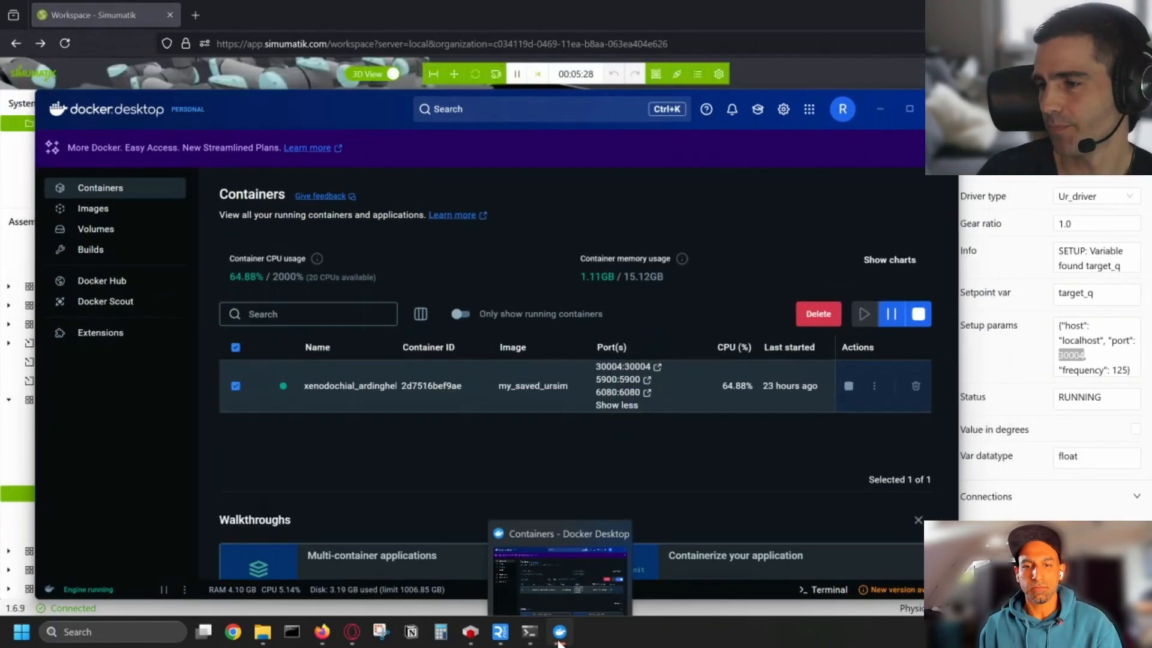
left_click(1089, 359)
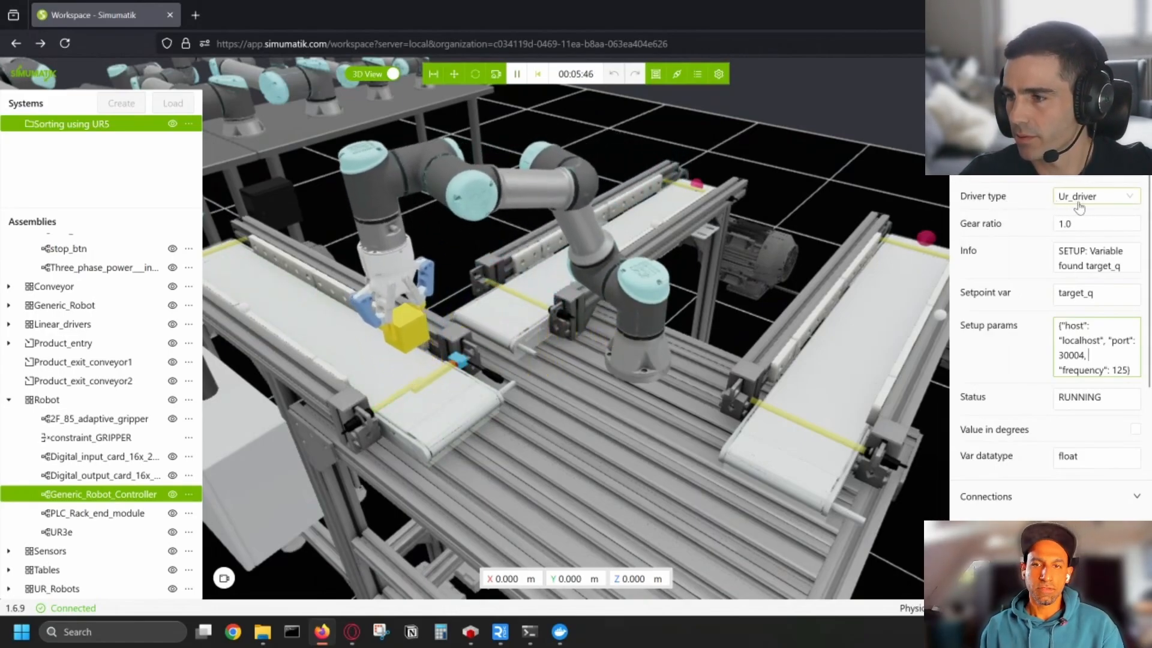
- Examine the Connections of Generic_Robot_Controller and show what its axis1 port is connected to
scroll(1004, 415, "down", 3)
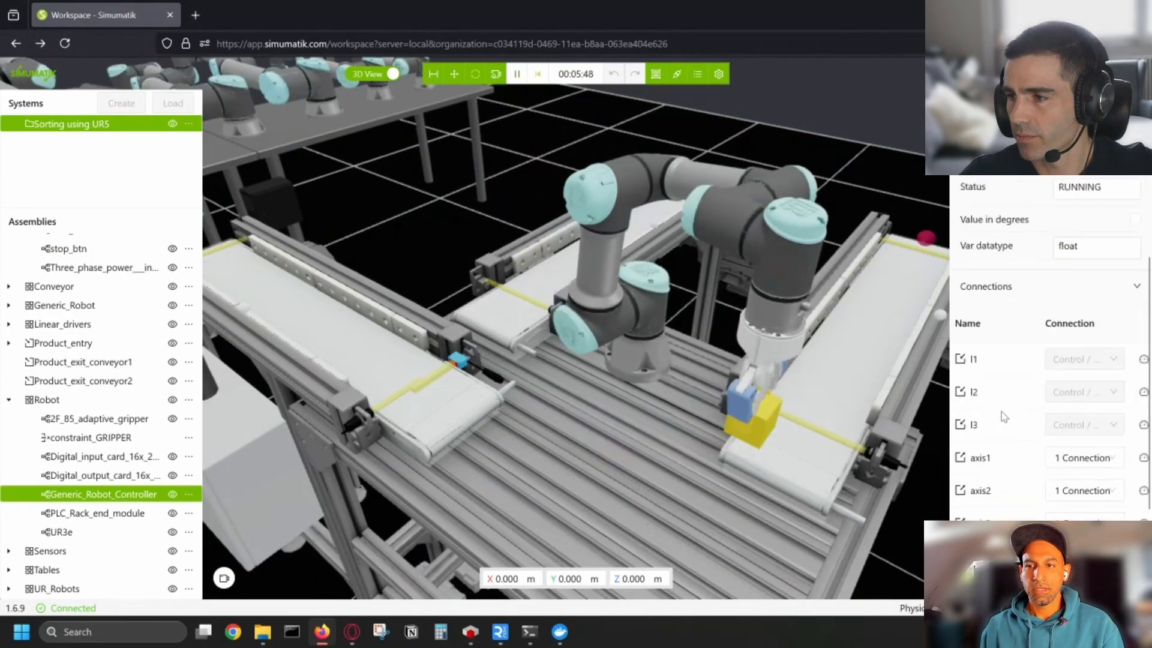
scroll(1004, 416, "down", 2)
left_click(1089, 318)
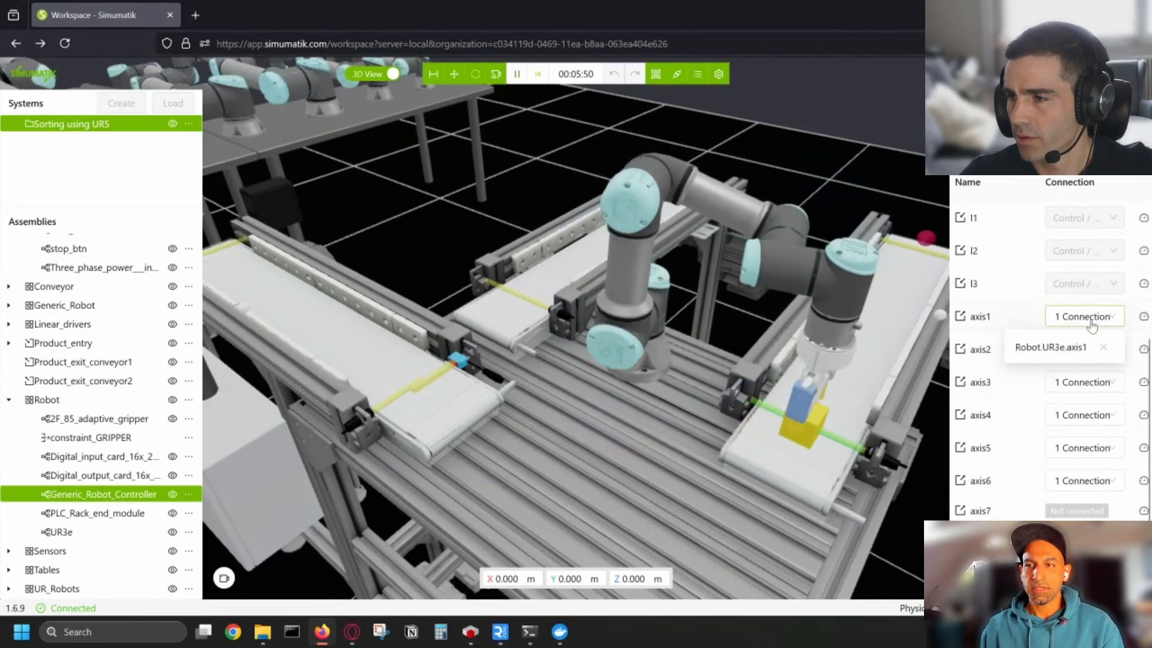
- Turn on connection monitoring for axis1 through axis6 of the robot controller to follow their live position values
left_click(1147, 316)
scroll(1084, 395, "down", 5)
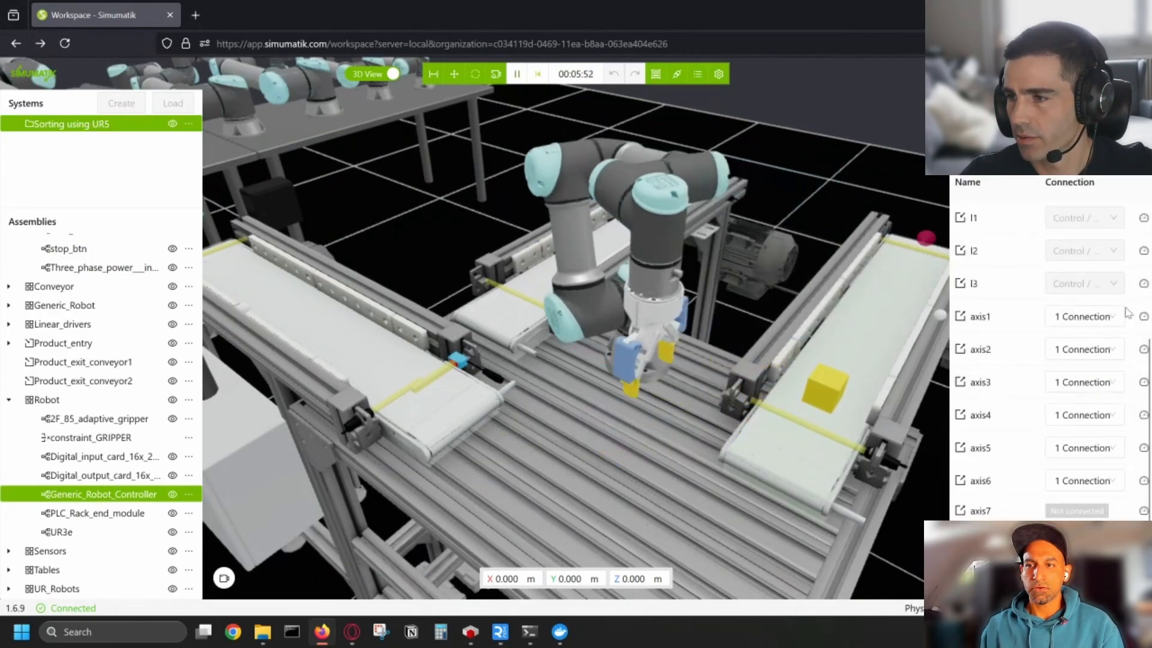
left_click(1143, 317)
left_click(1143, 387)
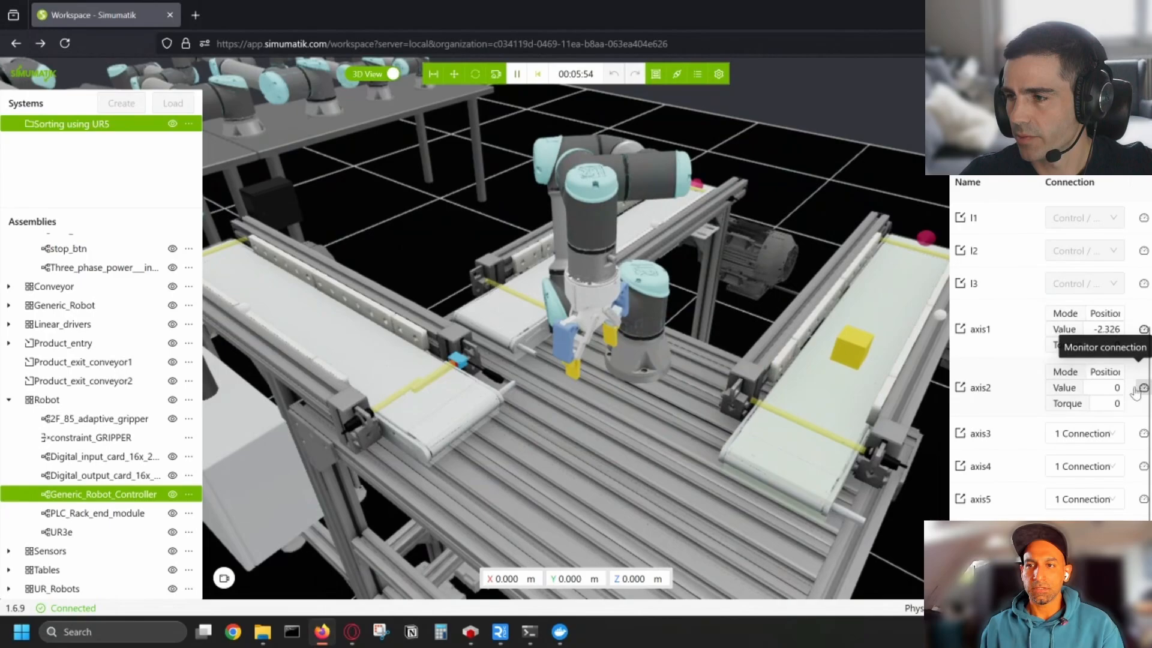
left_click(1142, 434)
left_click(1142, 493)
scroll(1142, 494, "down", 2)
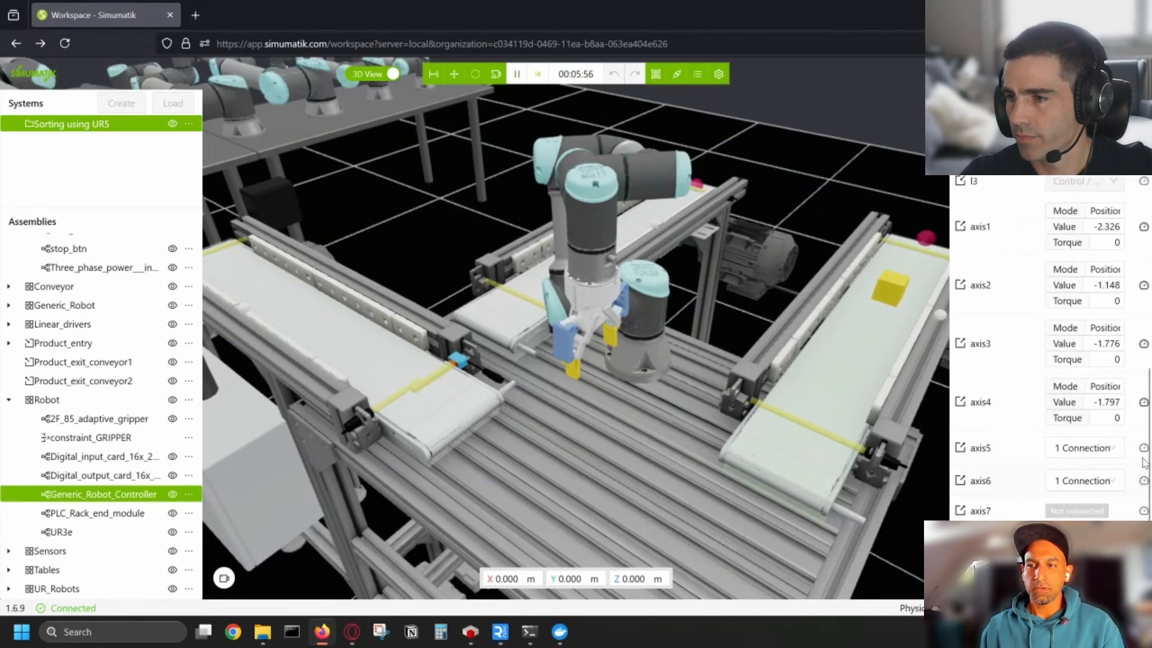
left_click(1143, 444)
left_click(1142, 507)
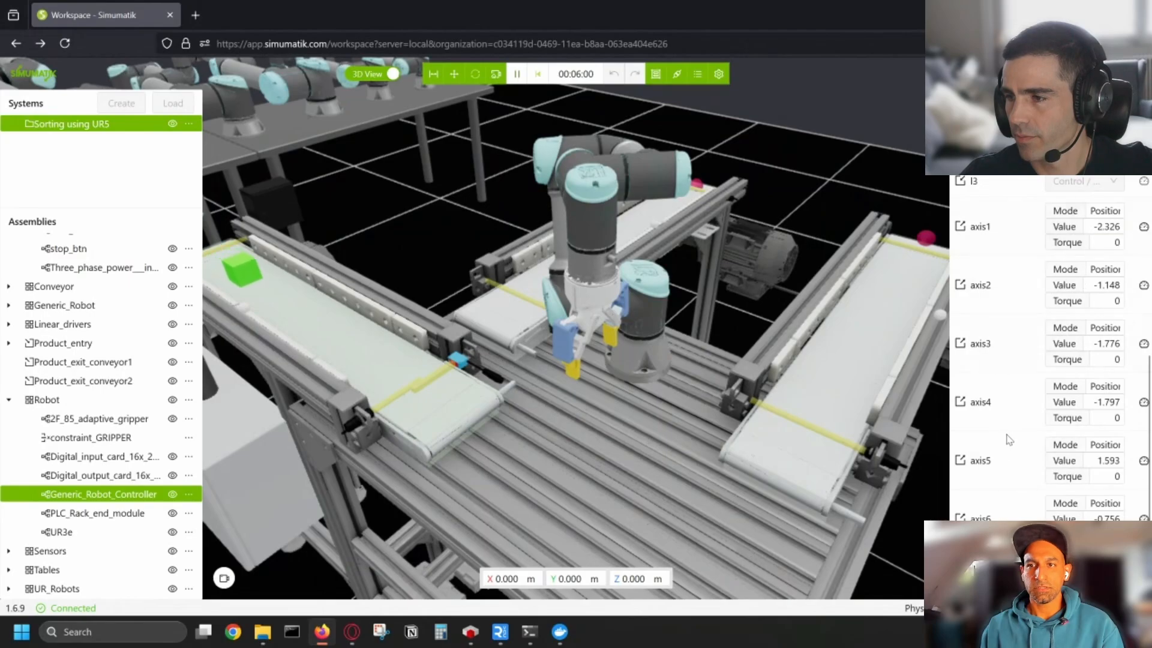
scroll(1030, 366, "down", 1)
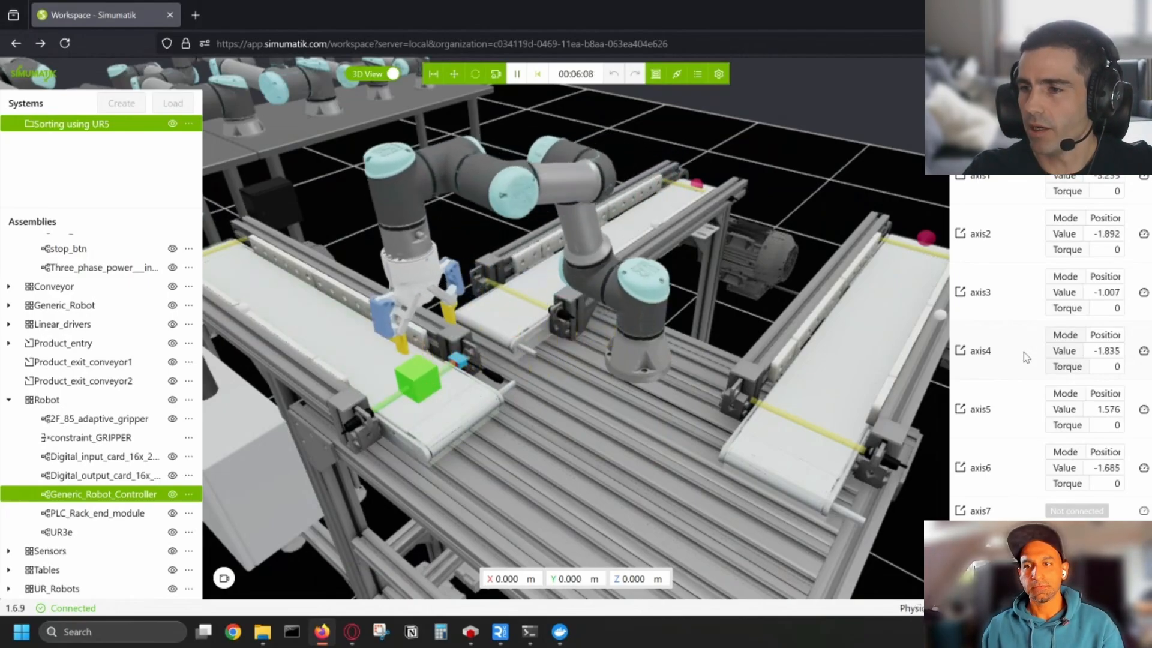
- Turn off connection monitoring for all six axes of the robot controller
left_click(1142, 469)
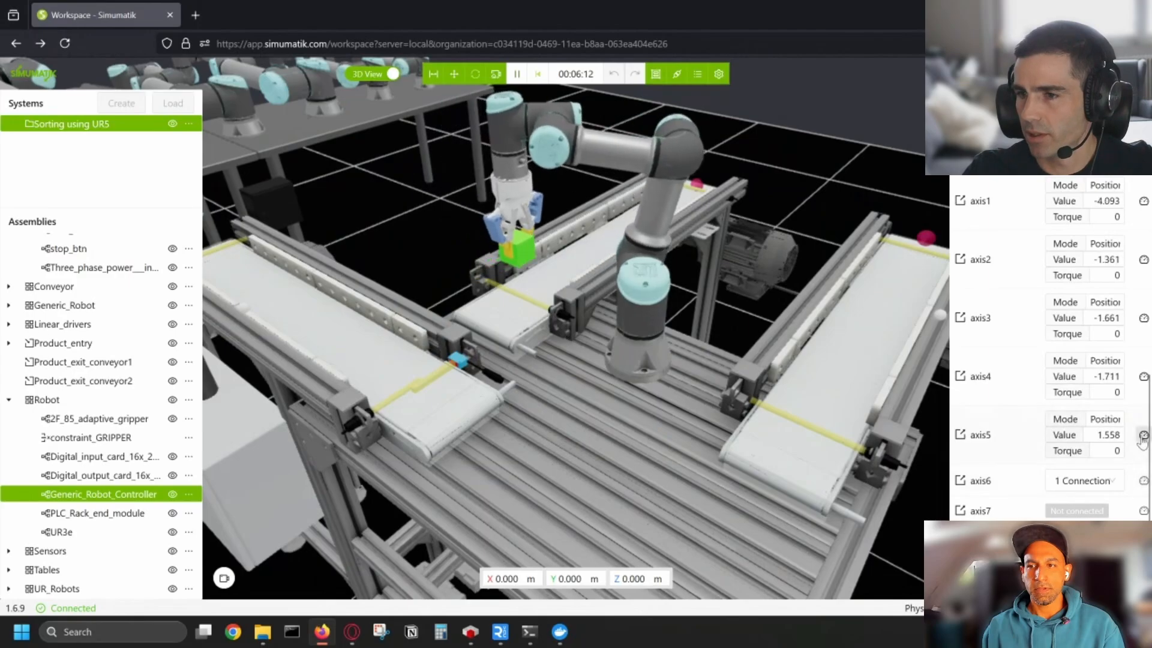
left_click(1144, 435)
left_click(1143, 402)
left_click(1143, 368)
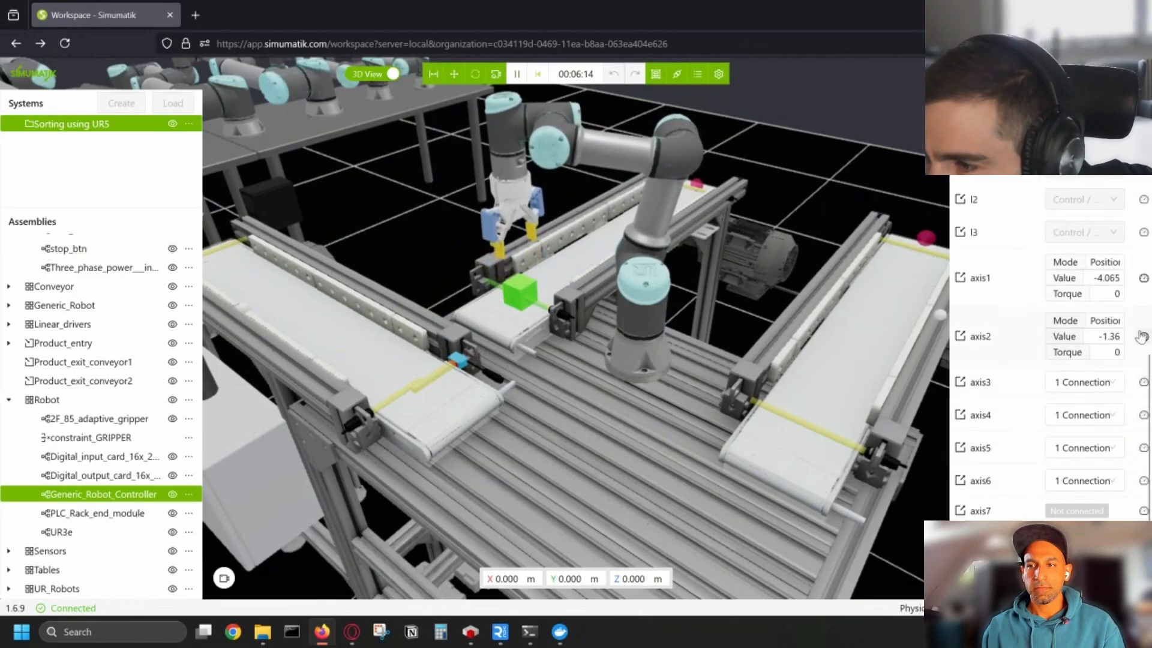
left_click(1141, 334)
left_click(1143, 303)
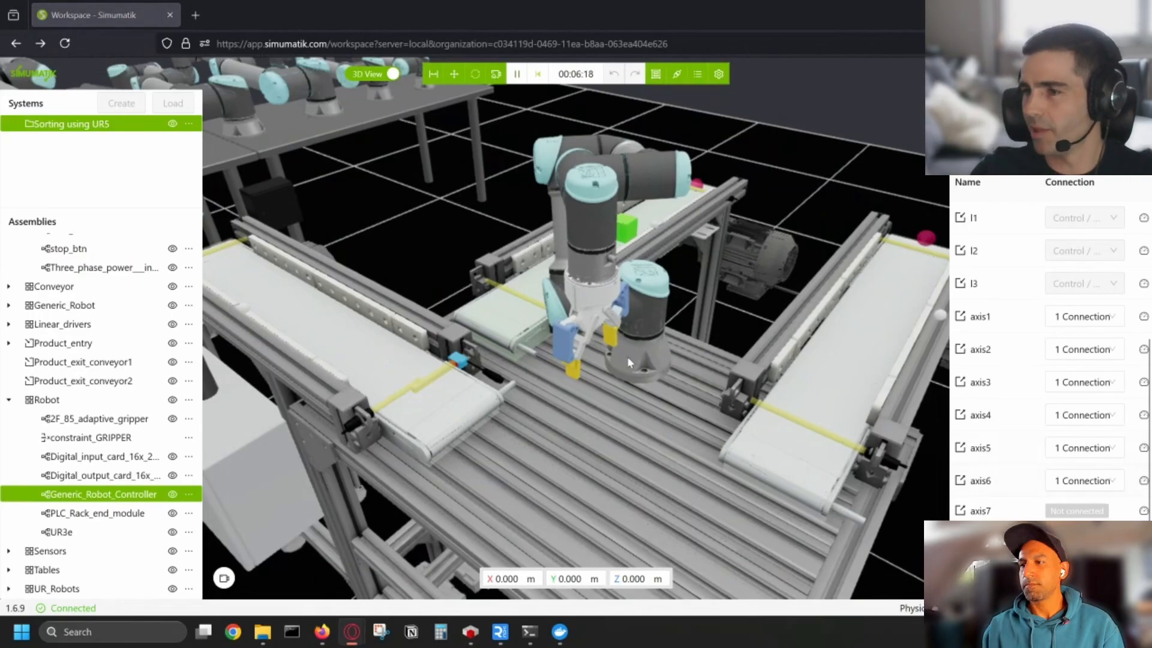
- View the system information of Sorting using UR5, including the download link for the CODESYS and URSim files, and close it
left_click(188, 124)
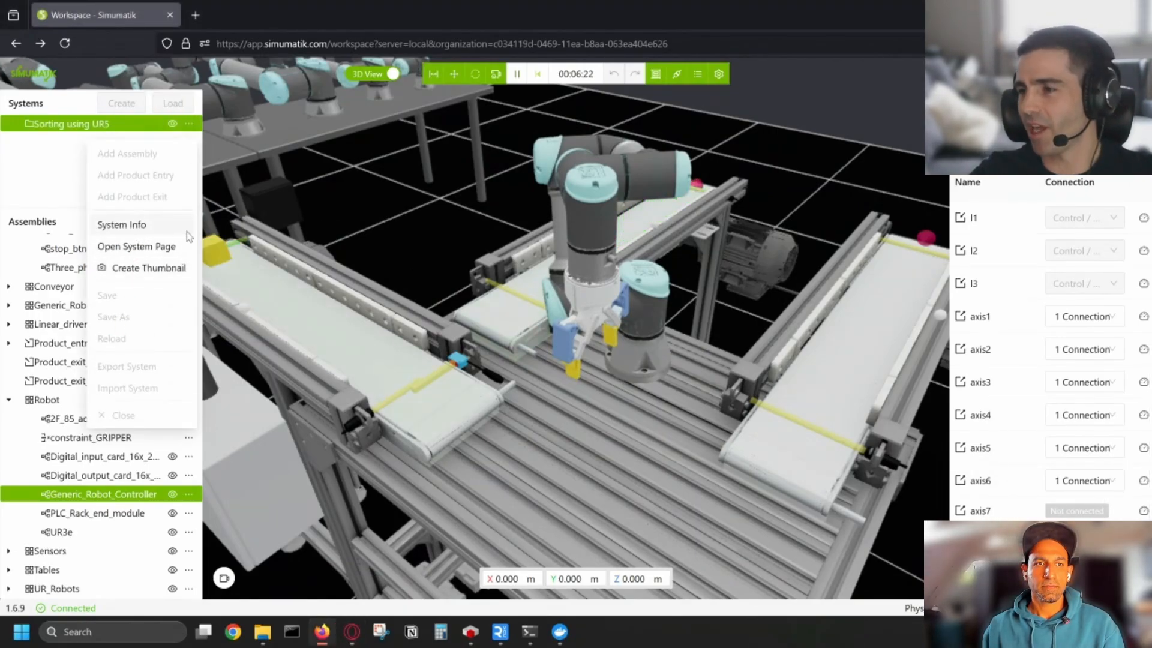
left_click(187, 231)
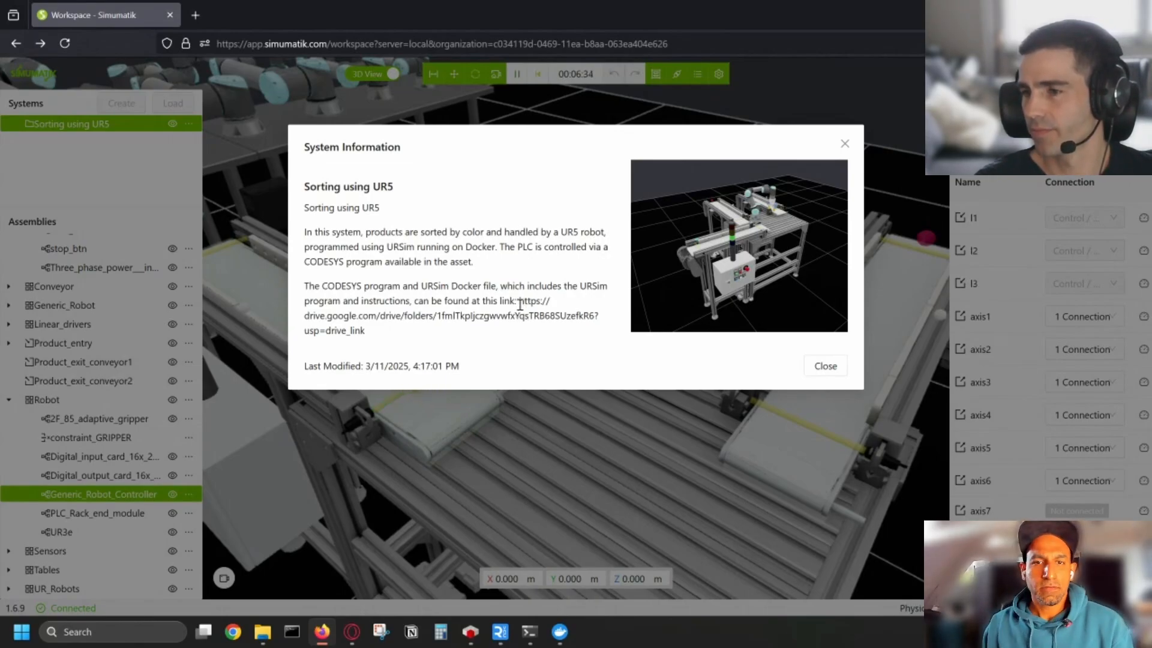
left_click_drag(519, 301, 522, 333)
left_click(859, 384)
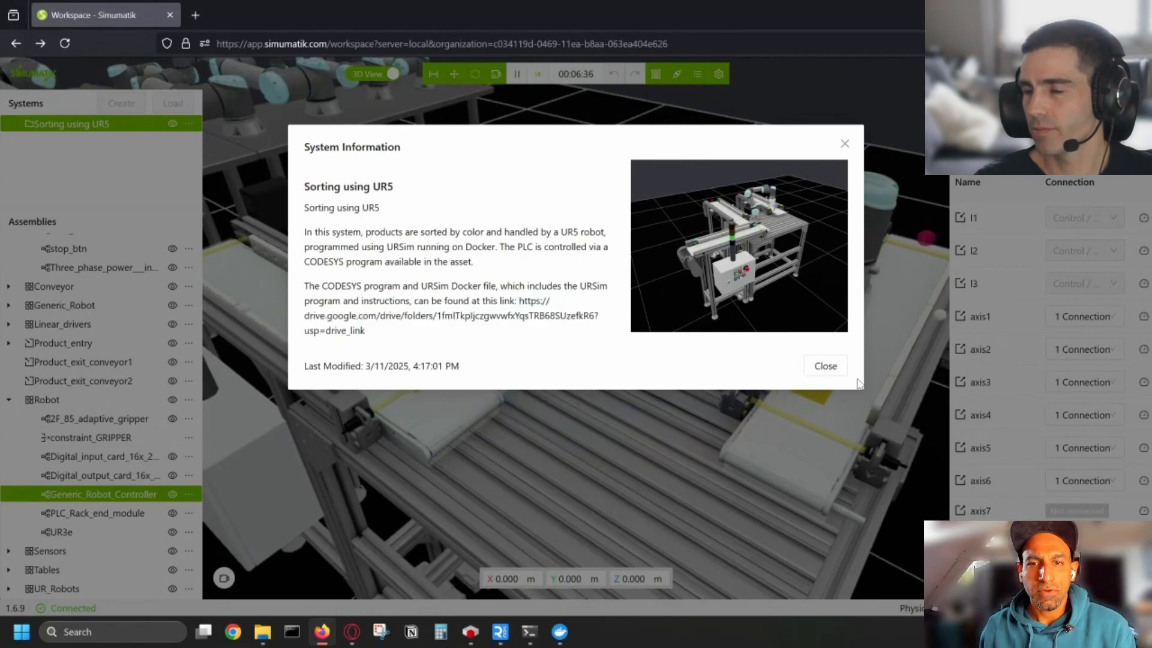
left_click(825, 366)
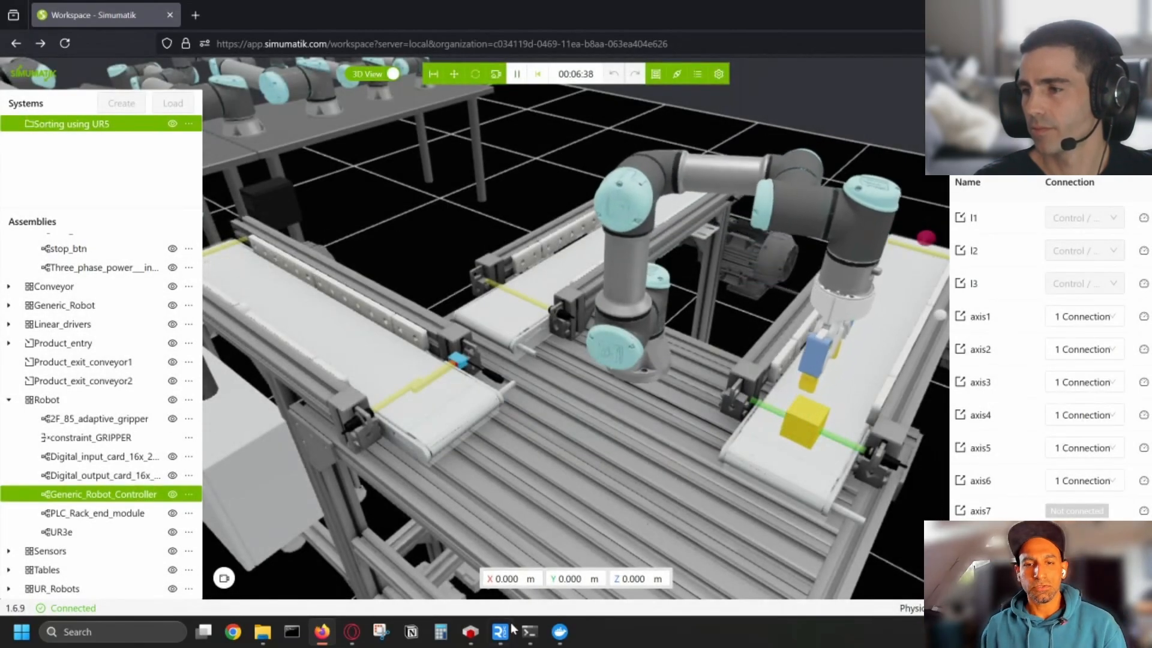
- Switch to the URSim session in RealVNC Viewer and show the robot program tree
mouse_move(504, 630)
left_click(561, 591)
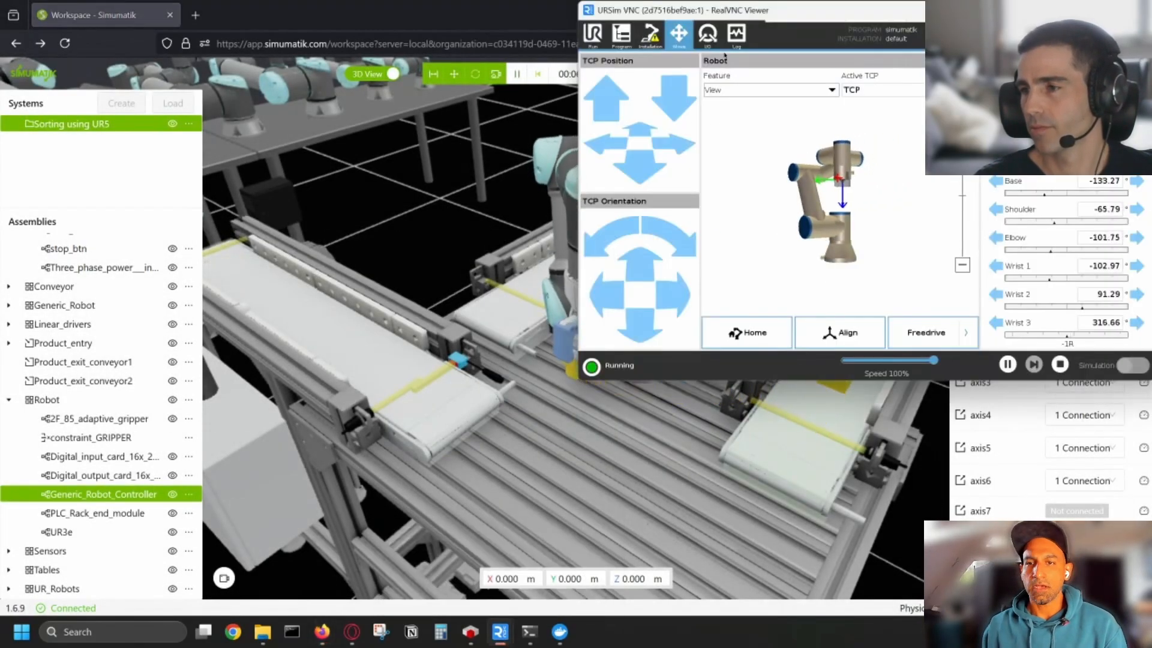
left_click(621, 34)
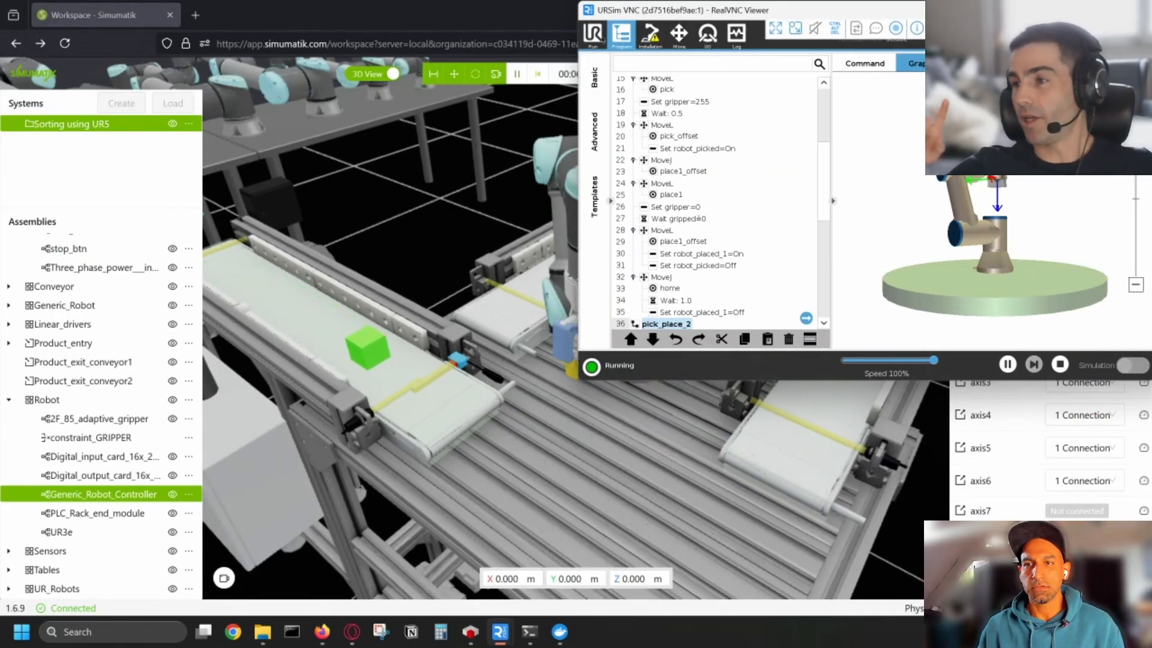
- Arrange the Simumatik workspace beside the URSim session, with the CODESYS project window below URSim
left_click(537, 14)
left_click_drag(537, 14, 411, 42)
left_click(859, 147)
left_click_drag(856, 13, 671, 42)
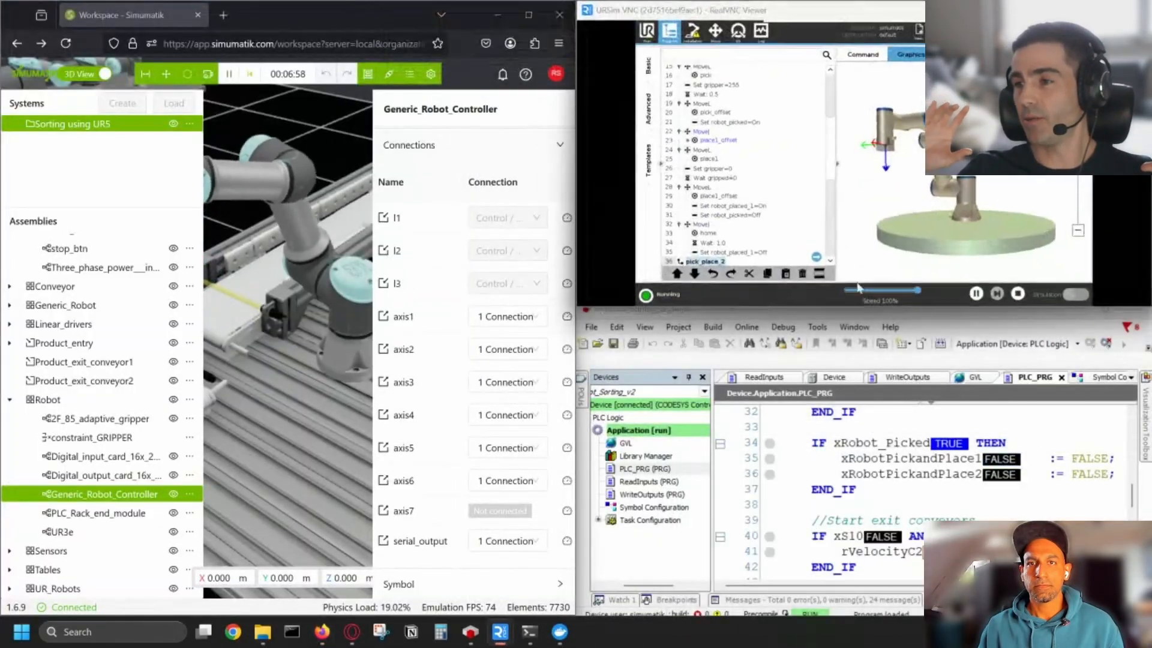
left_click(999, 416)
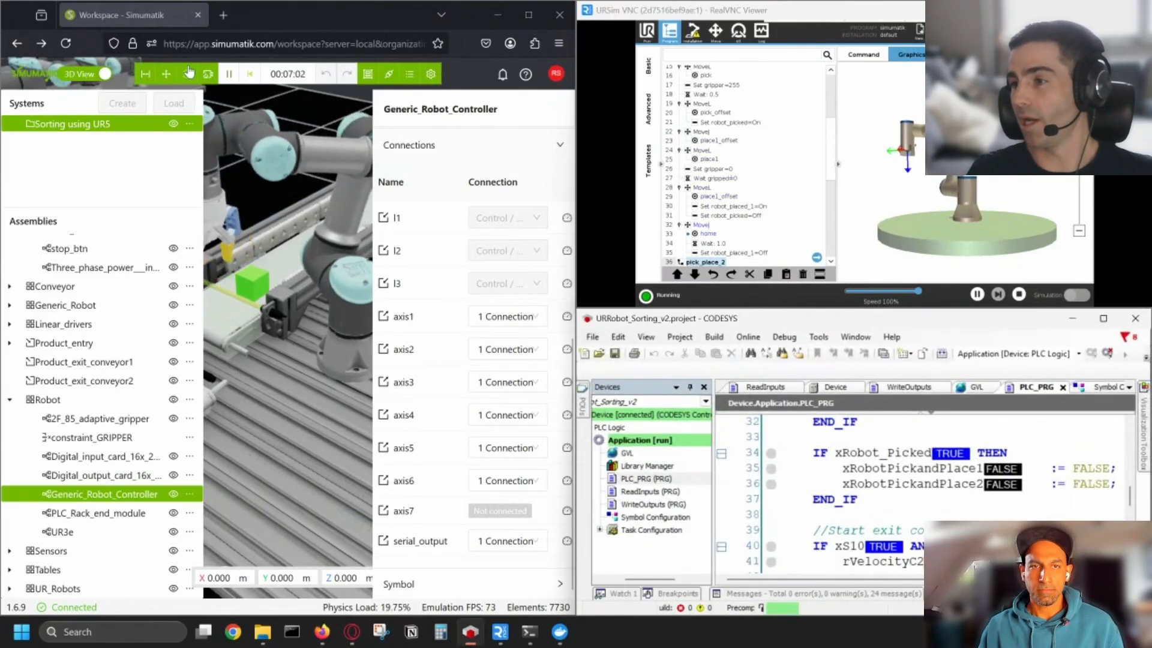
- Hide the Simumatik workspace's side panels and frame the whole sorting cell to watch it run beside URSim and CODESYS
scroll(824, 483, "up", 3)
left_click(145, 74)
scroll(330, 280, "down", 5)
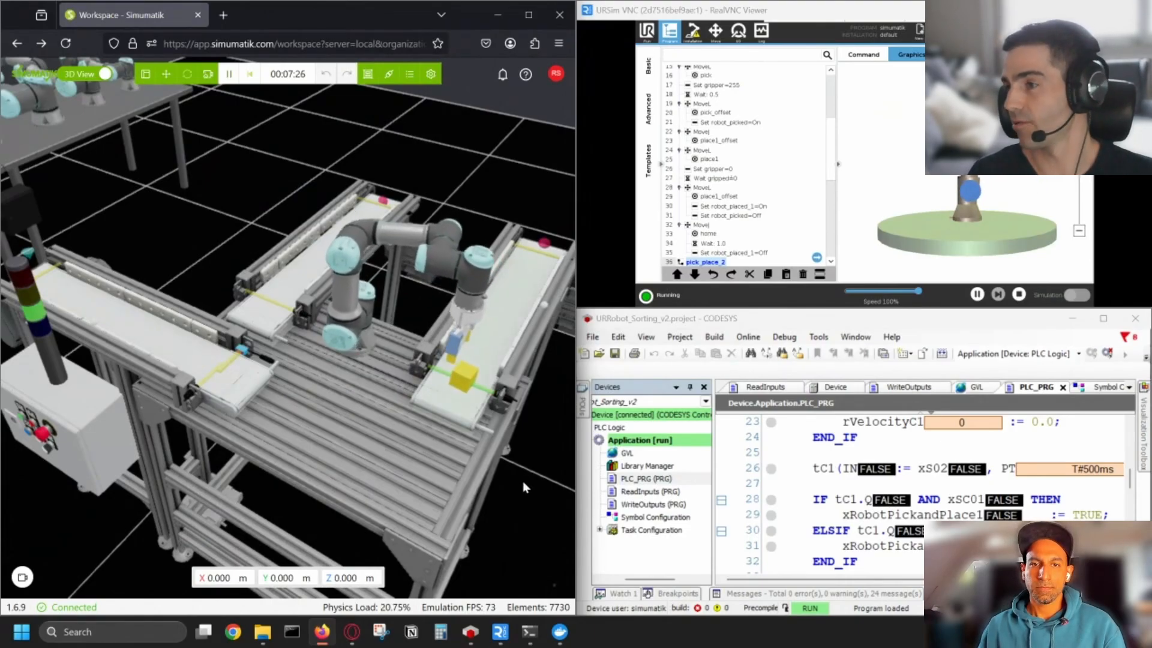
left_click_drag(507, 478, 508, 468)
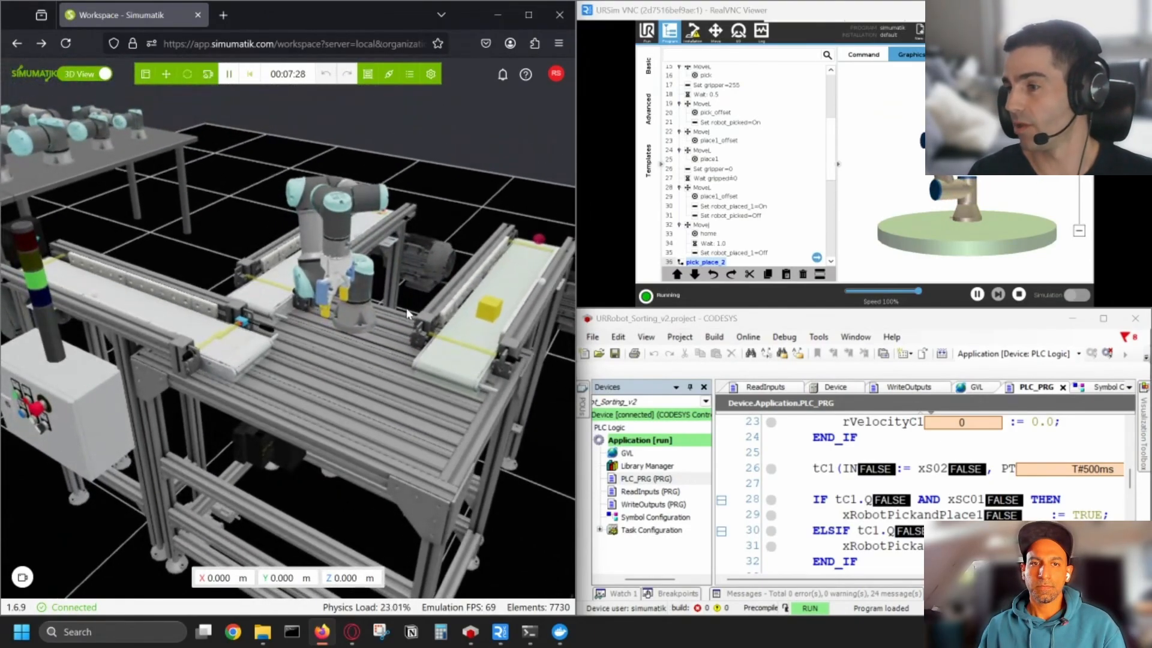
scroll(407, 308, "up", 2)
scroll(407, 313, "down", 3)
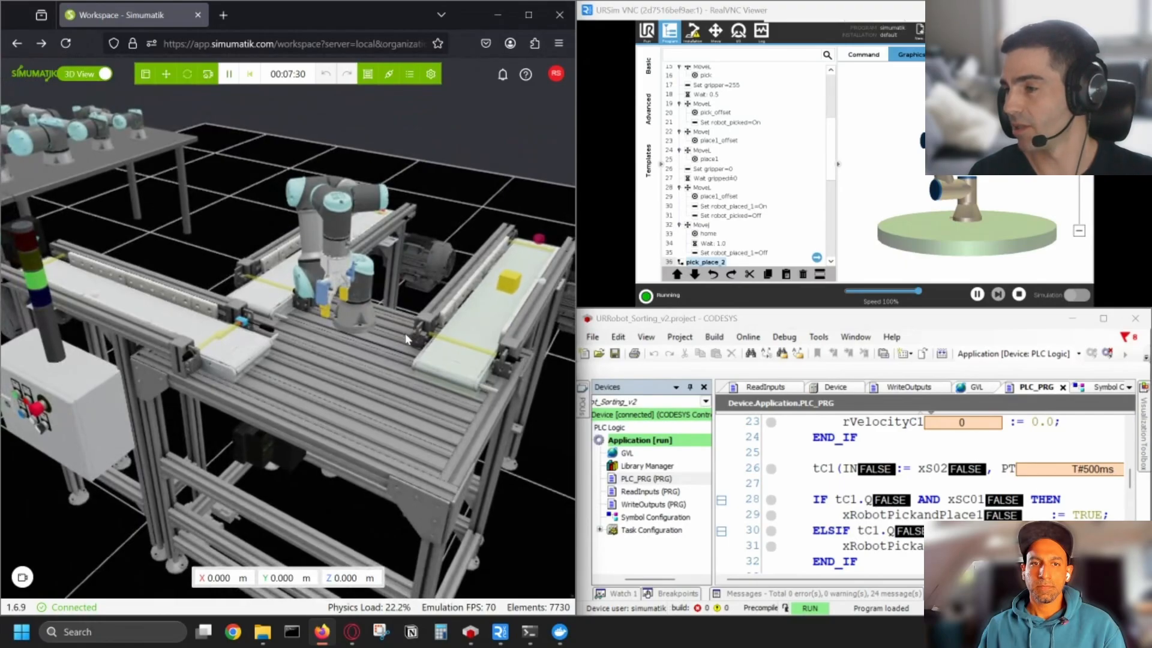
scroll(406, 340, "up", 2)
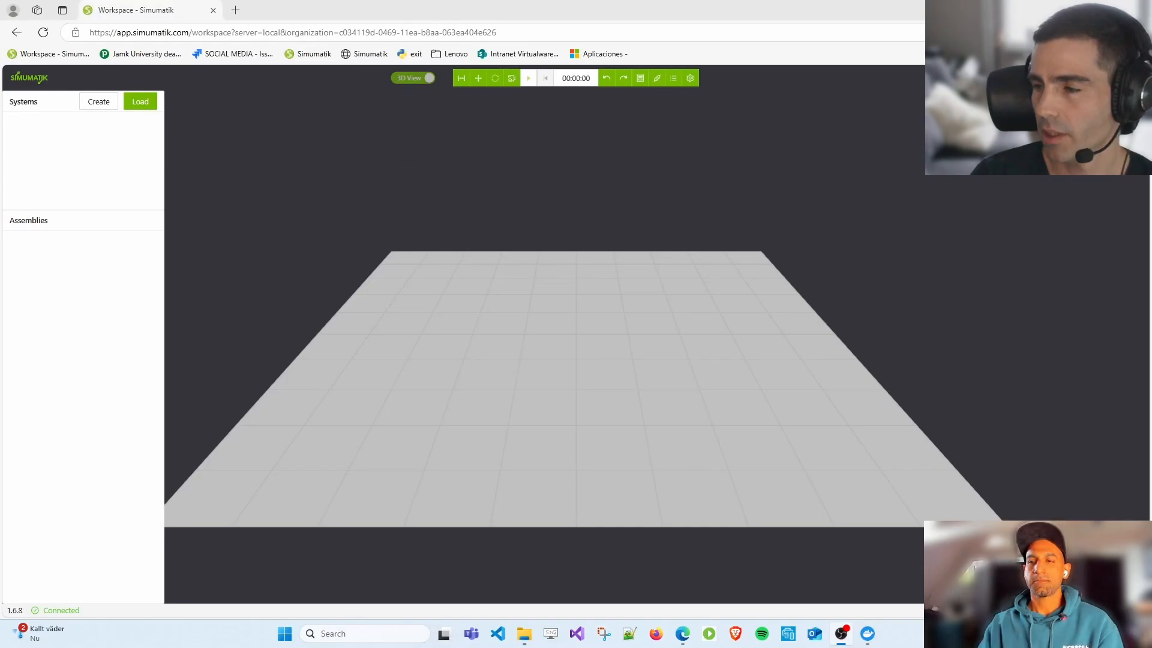
- Find the private system Sorting using UR5 by searching for "ur5" and load it into the empty workspace
left_click(150, 114)
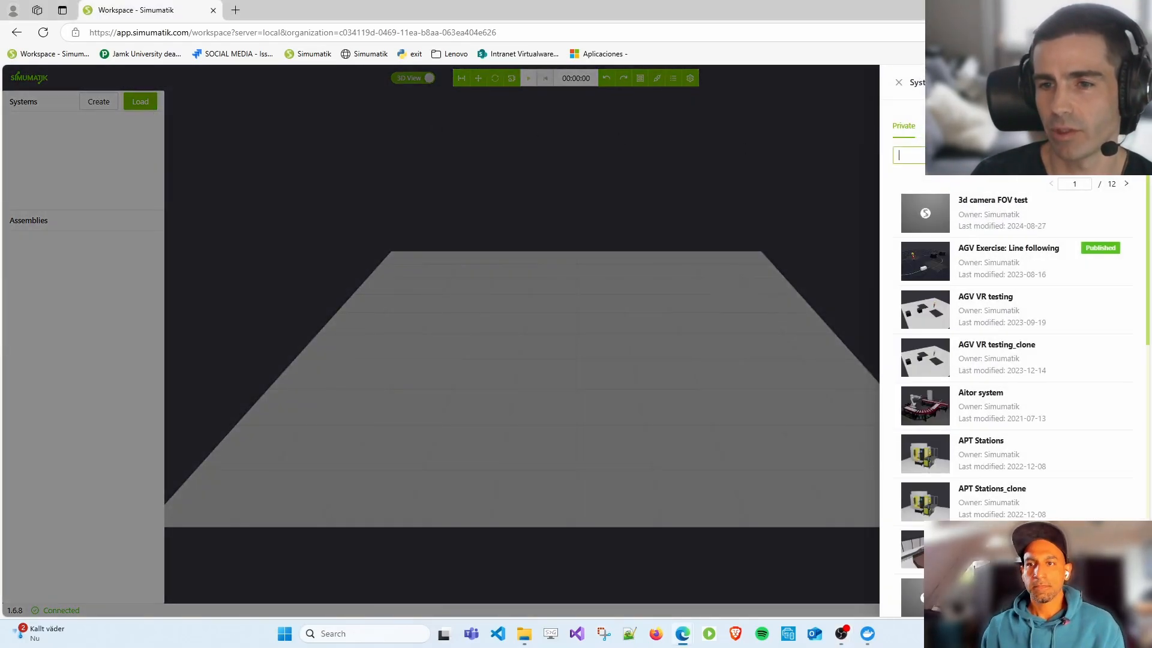
type("ur5")
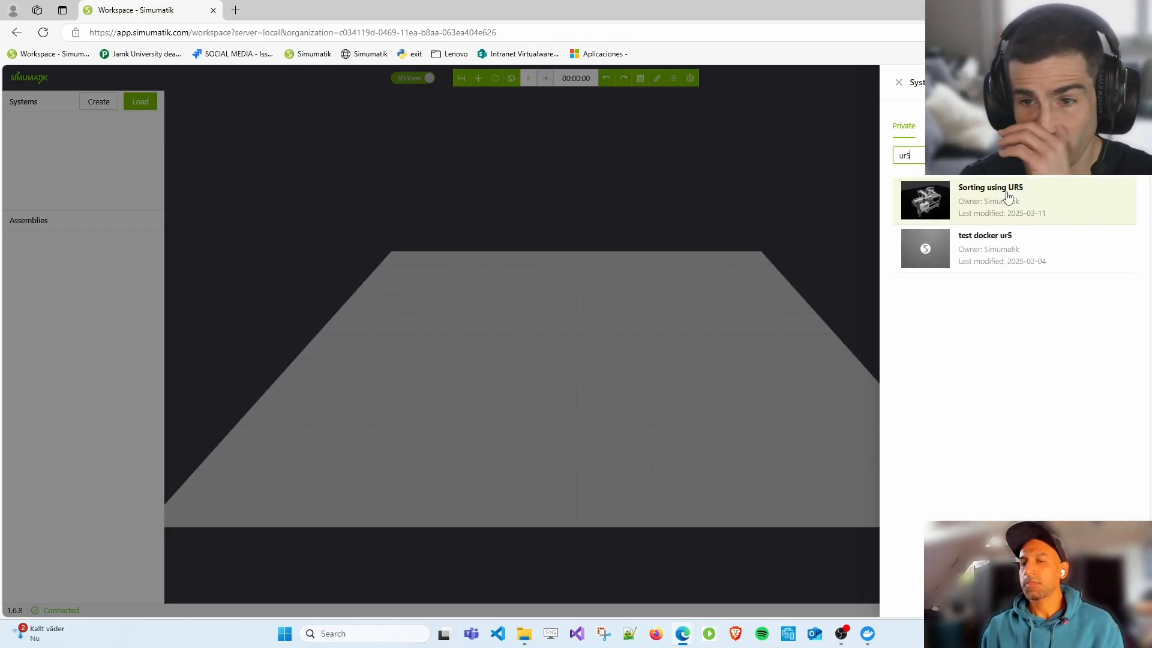
left_click(1007, 198)
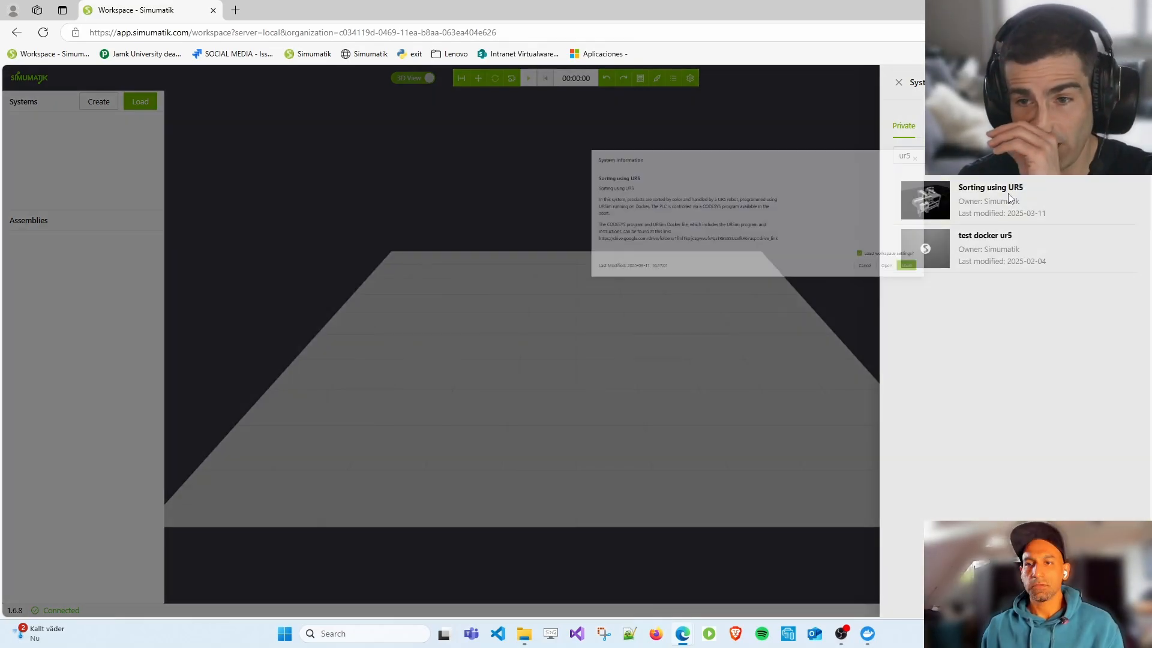
left_click(833, 355)
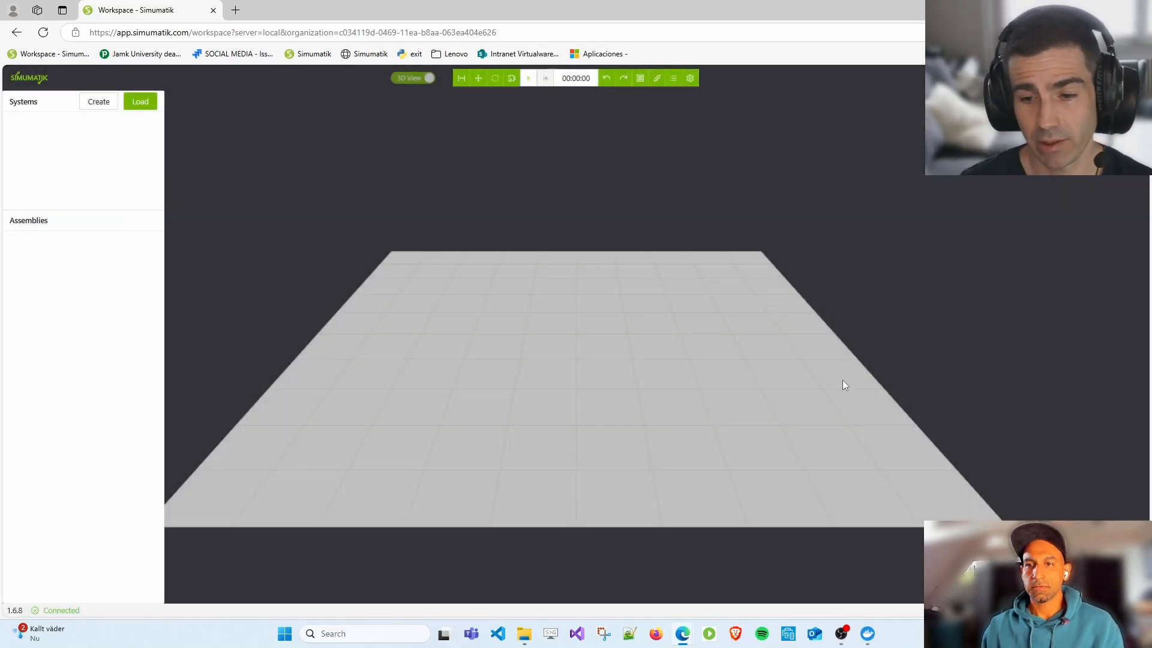
- Inspect the loaded sorting cell and the table of UR robots from different angles in the 3D view
left_click(870, 635)
left_click(870, 634)
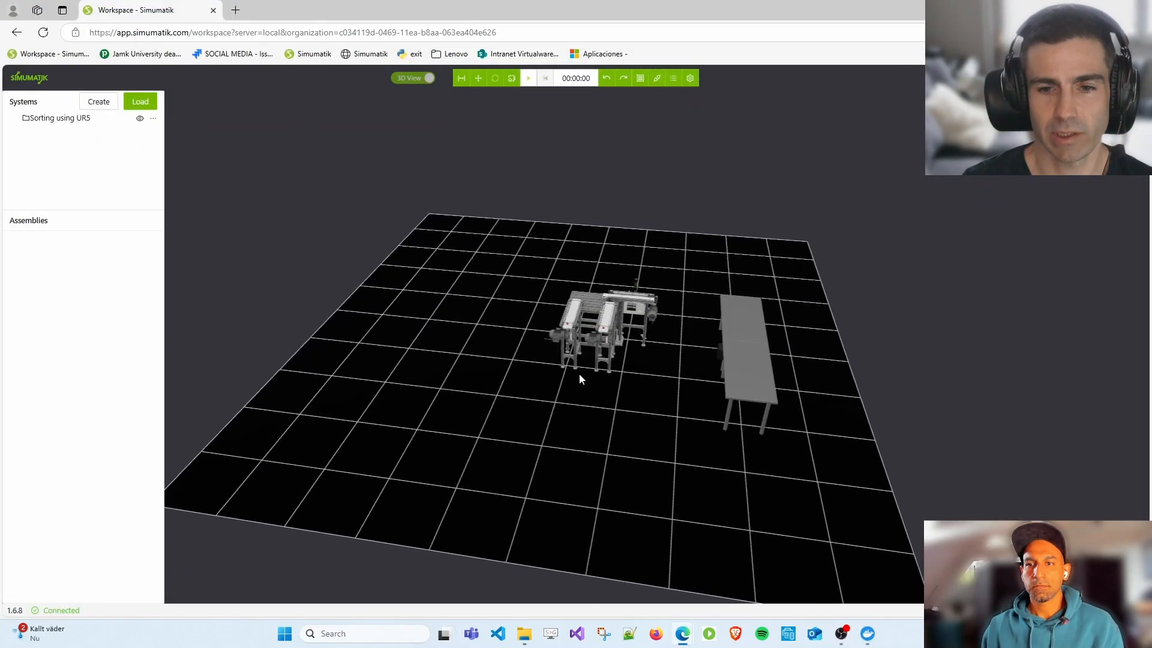
scroll(624, 324, "up", 5)
scroll(630, 336, "down", 2)
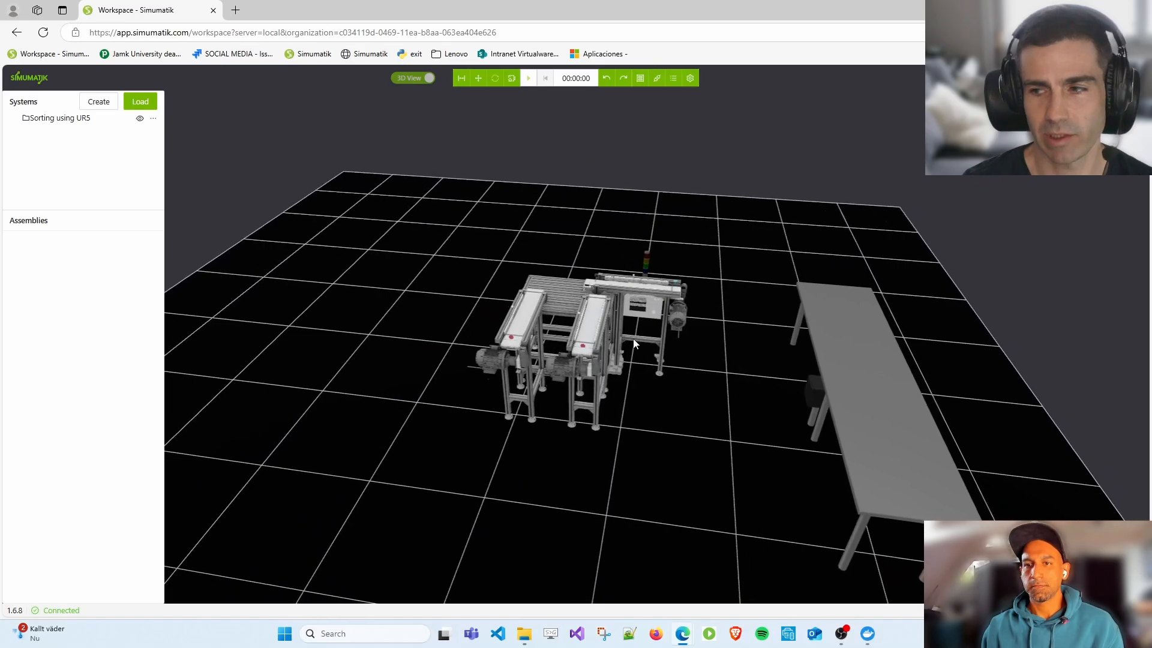
left_click_drag(634, 339, 677, 360)
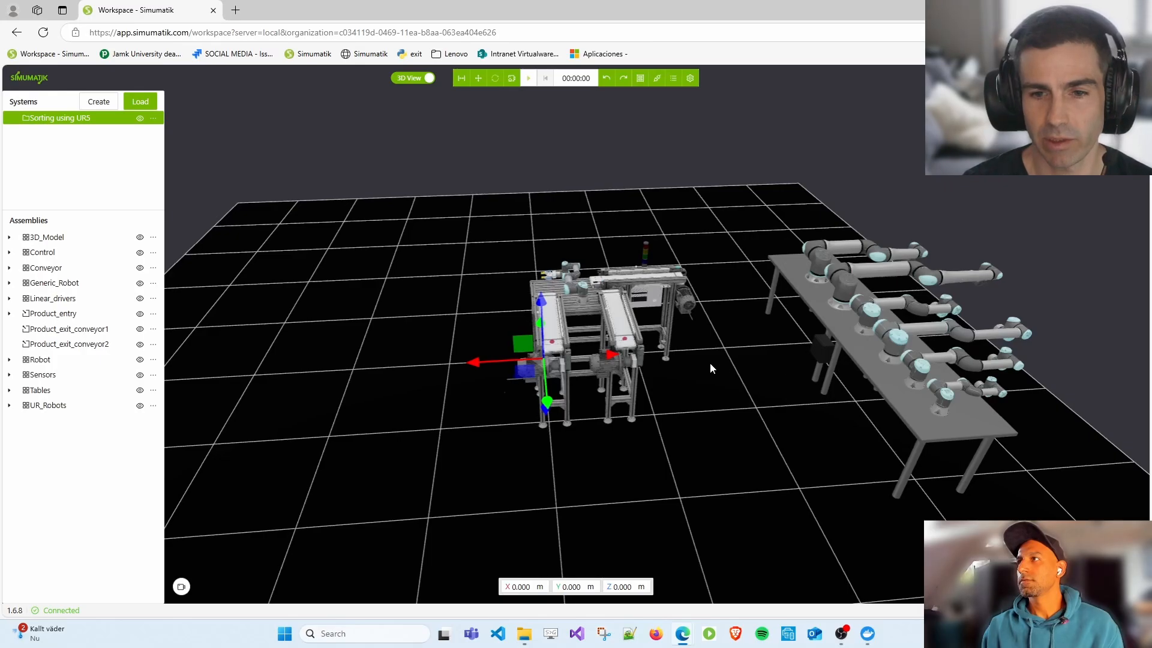
left_click_drag(710, 364, 746, 427)
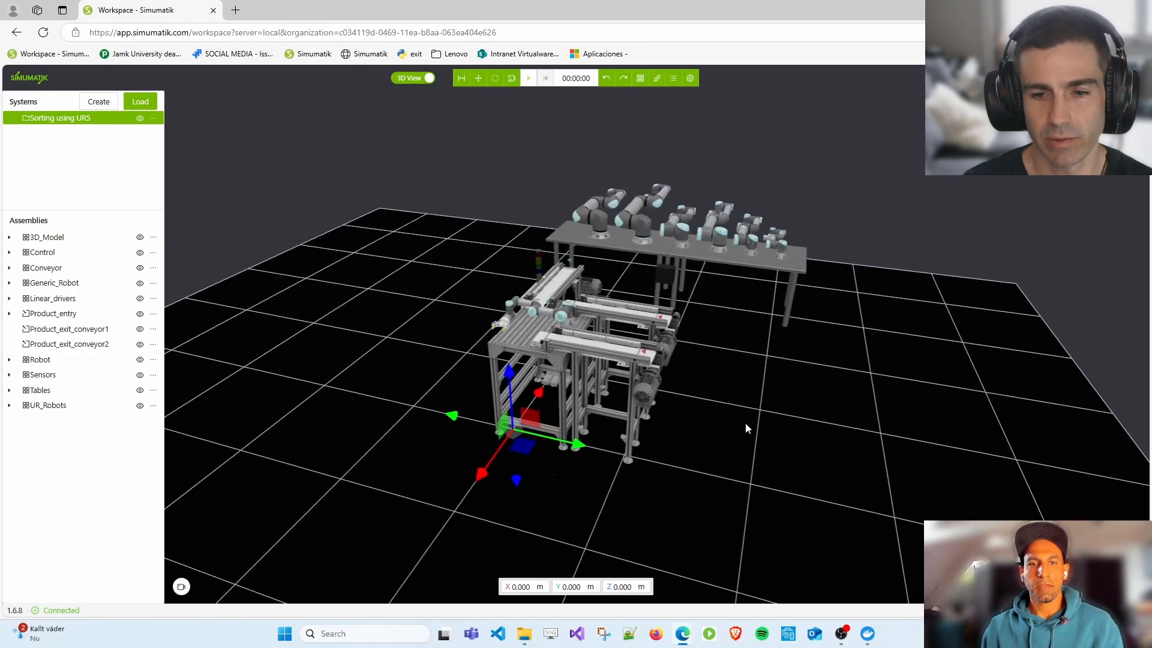
- Switch to Docker Desktop and search the images for "universalro" to find universalrobots/ursim_e-series
left_click(868, 637)
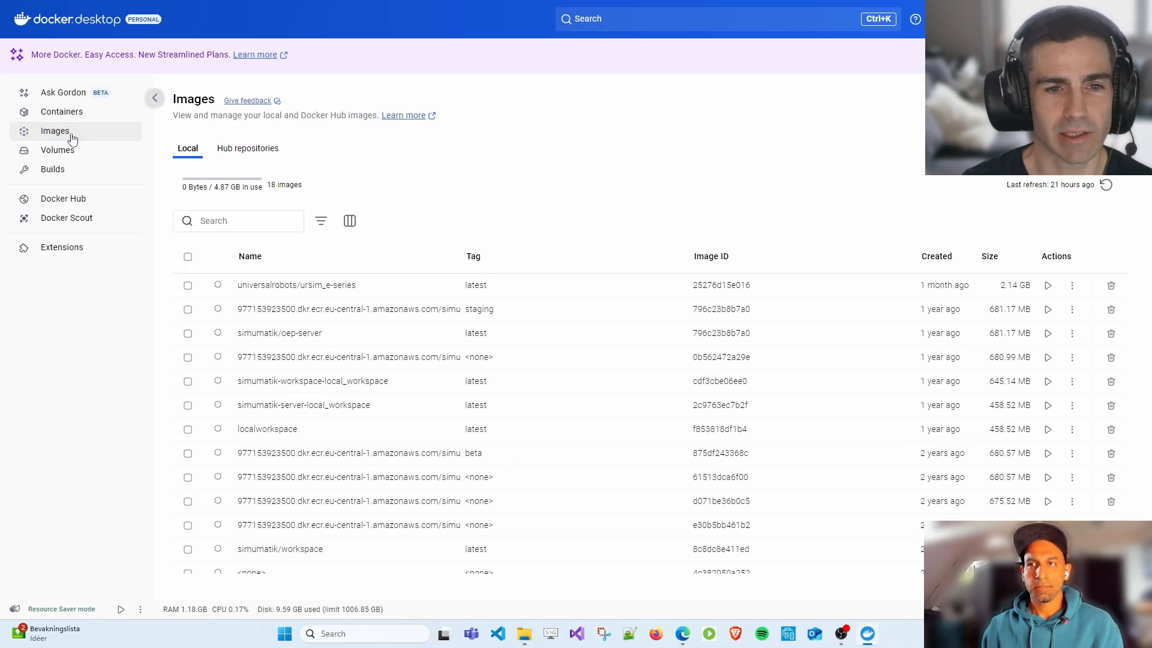
left_click(670, 24)
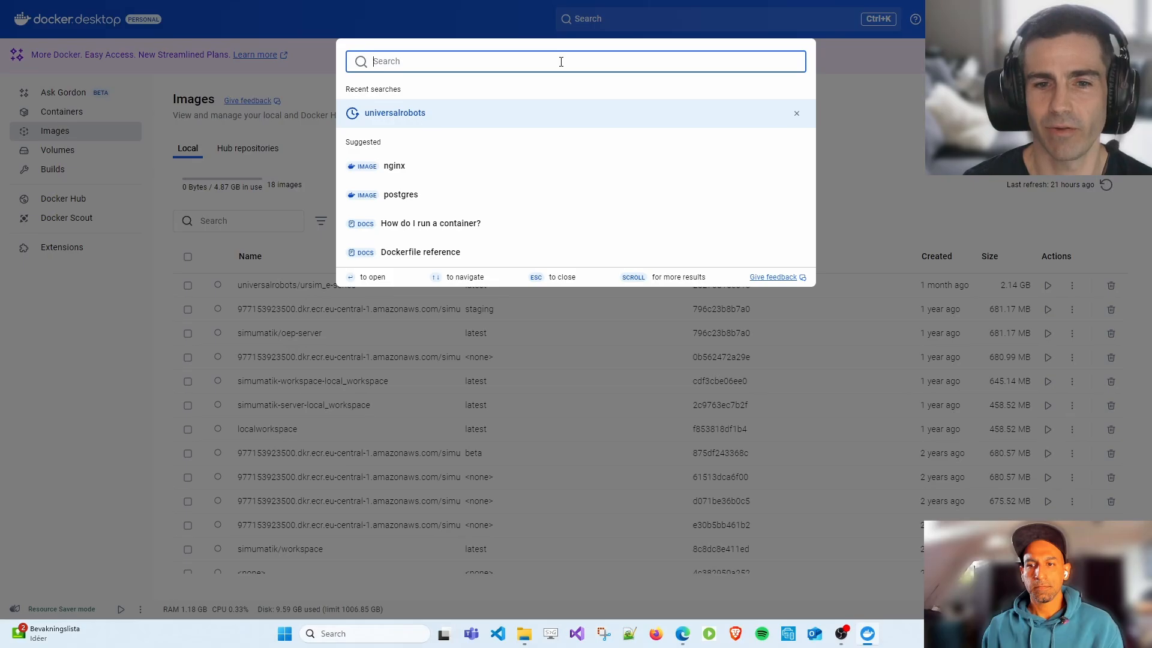
type("uni")
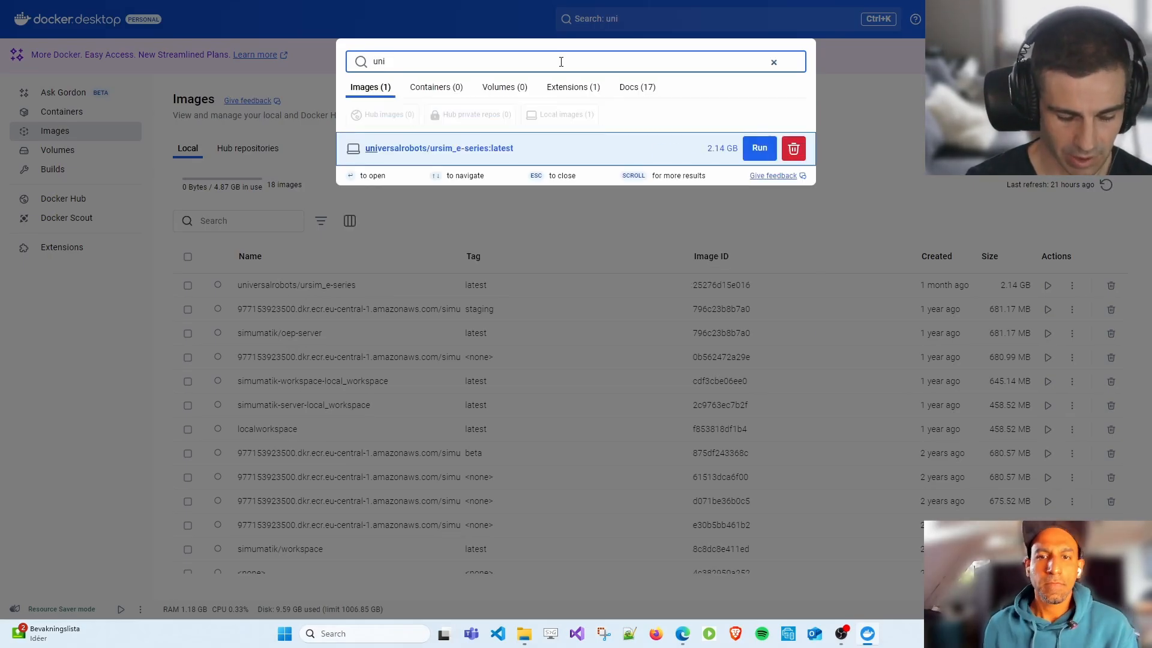
type("versal")
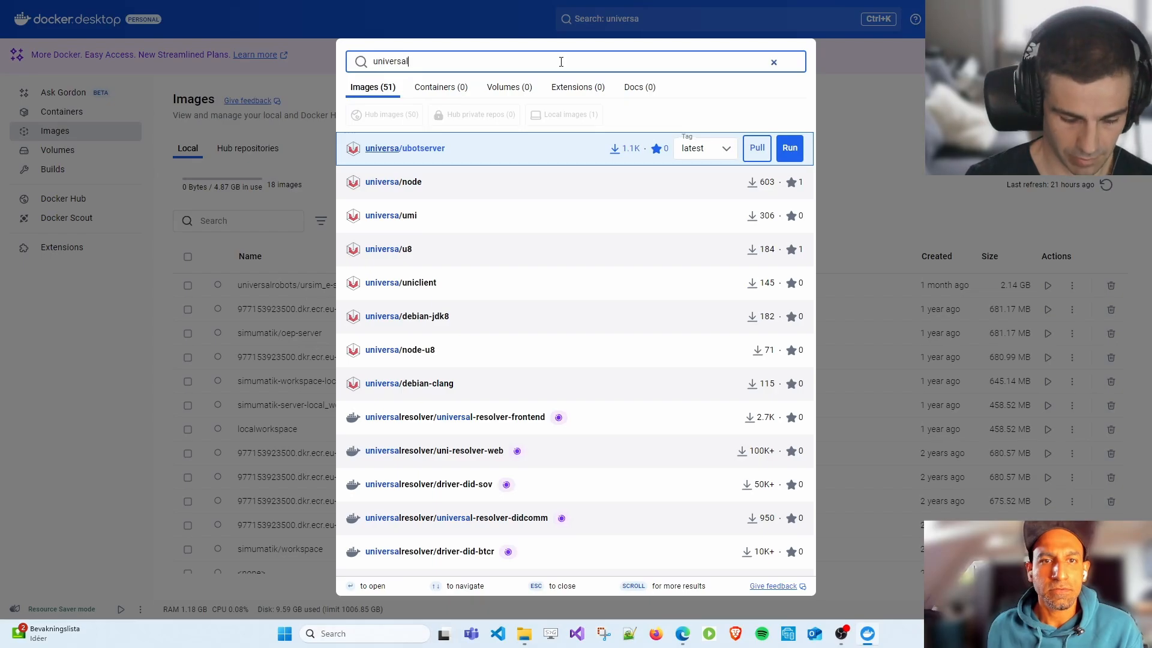
type("ro")
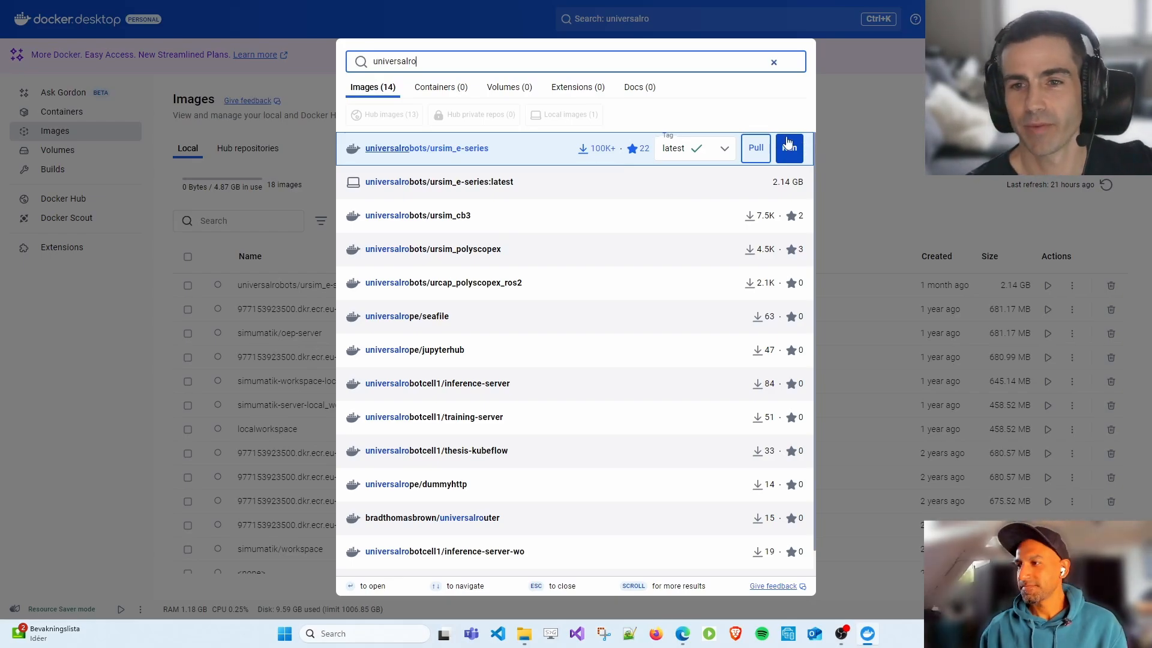
- Check the details of the local universalrobots/ursim_e-series image and open the optional settings for running it as a new container
left_click(904, 127)
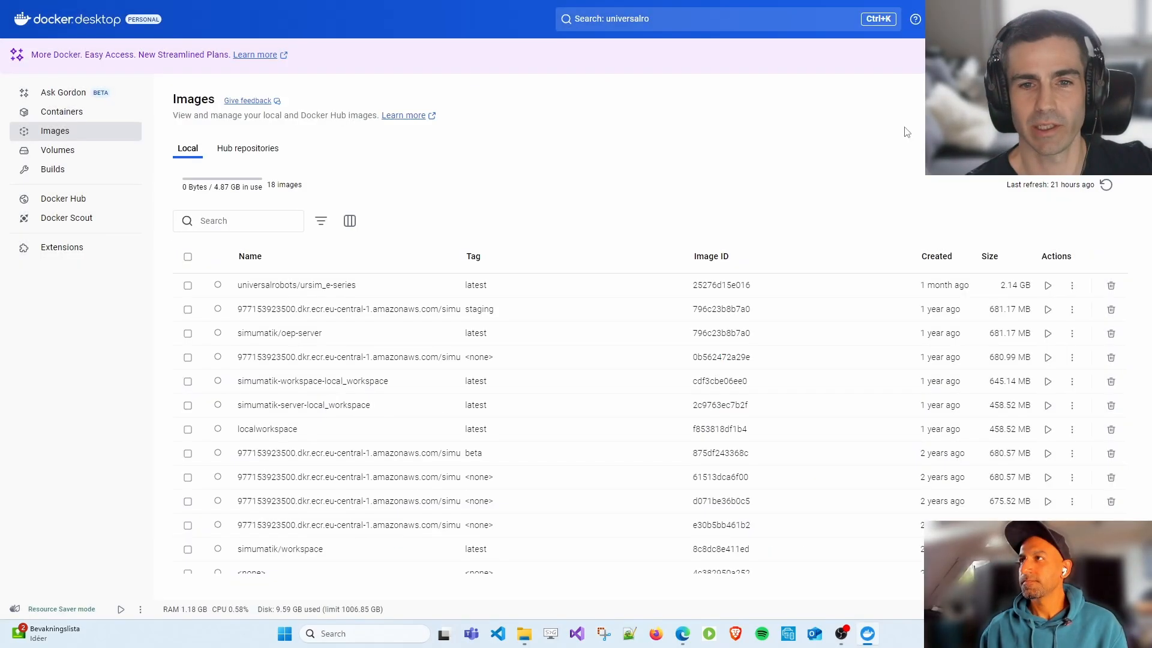
left_click(373, 288)
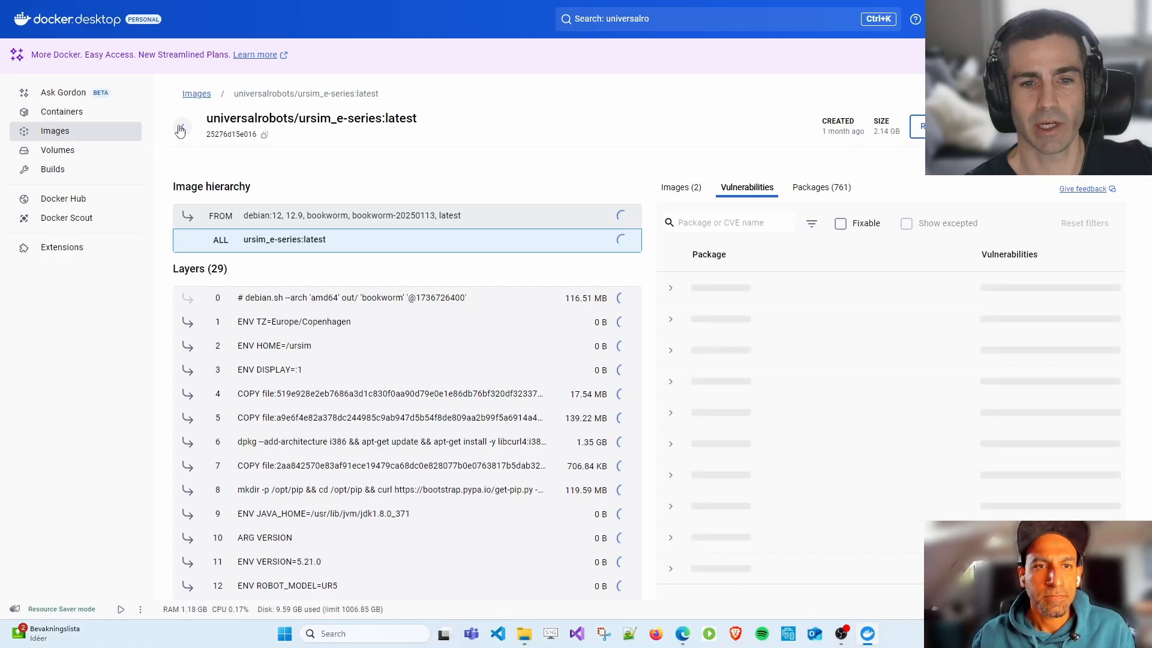
left_click(182, 130)
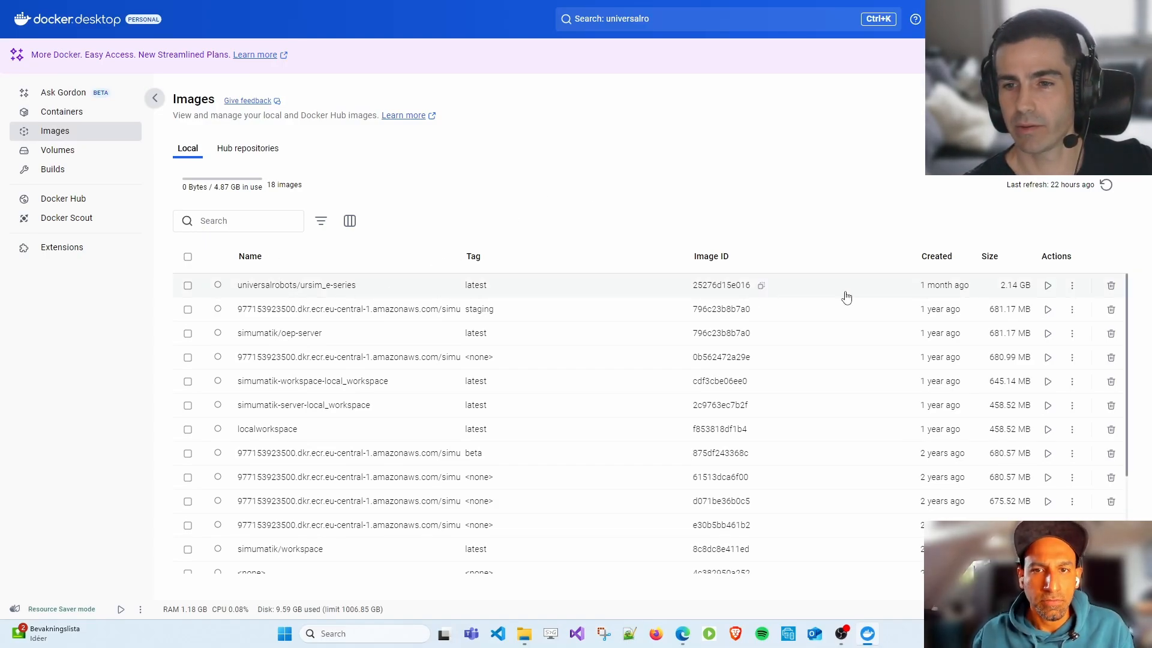
left_click(1047, 287)
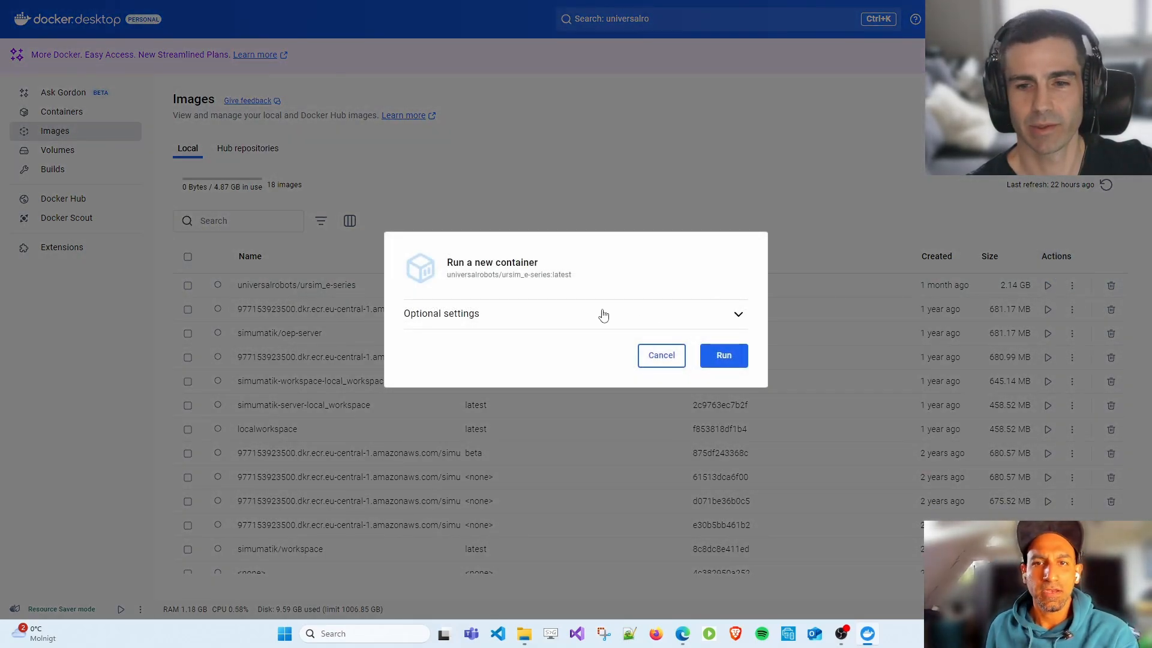
left_click(737, 315)
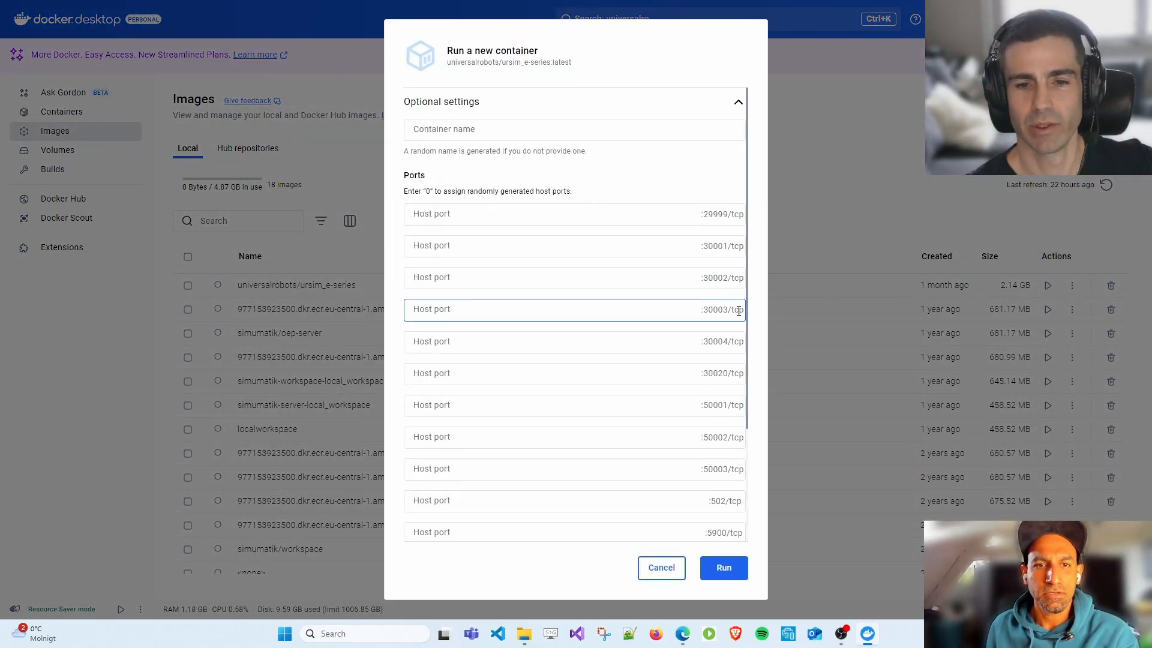
left_click(589, 214)
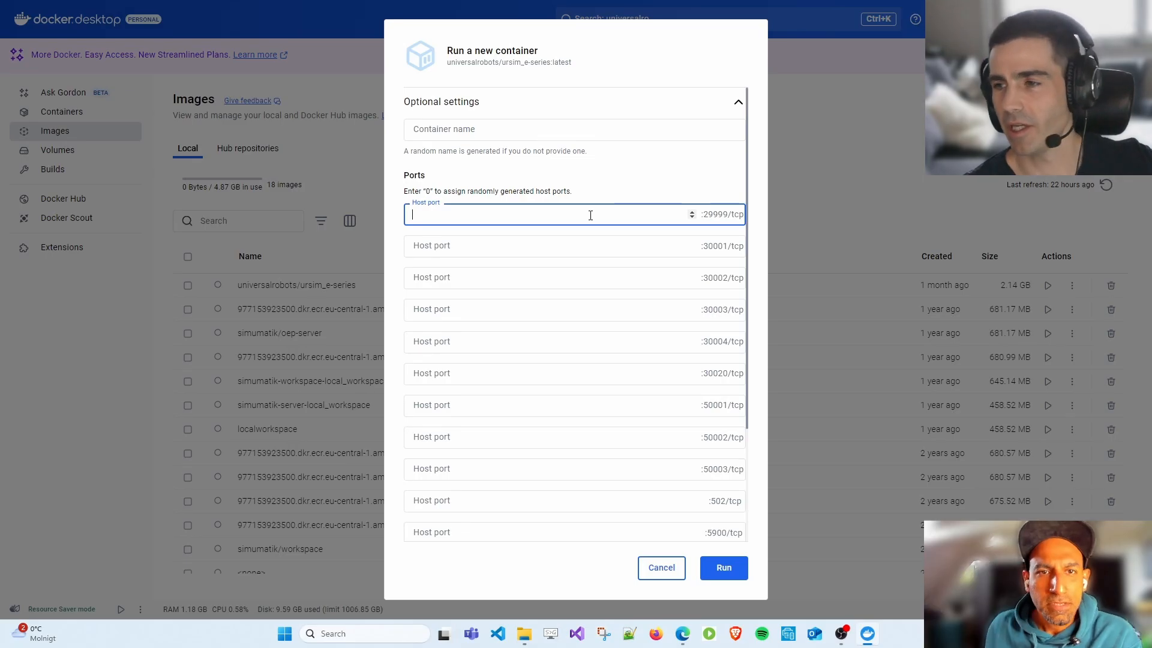
type("3")
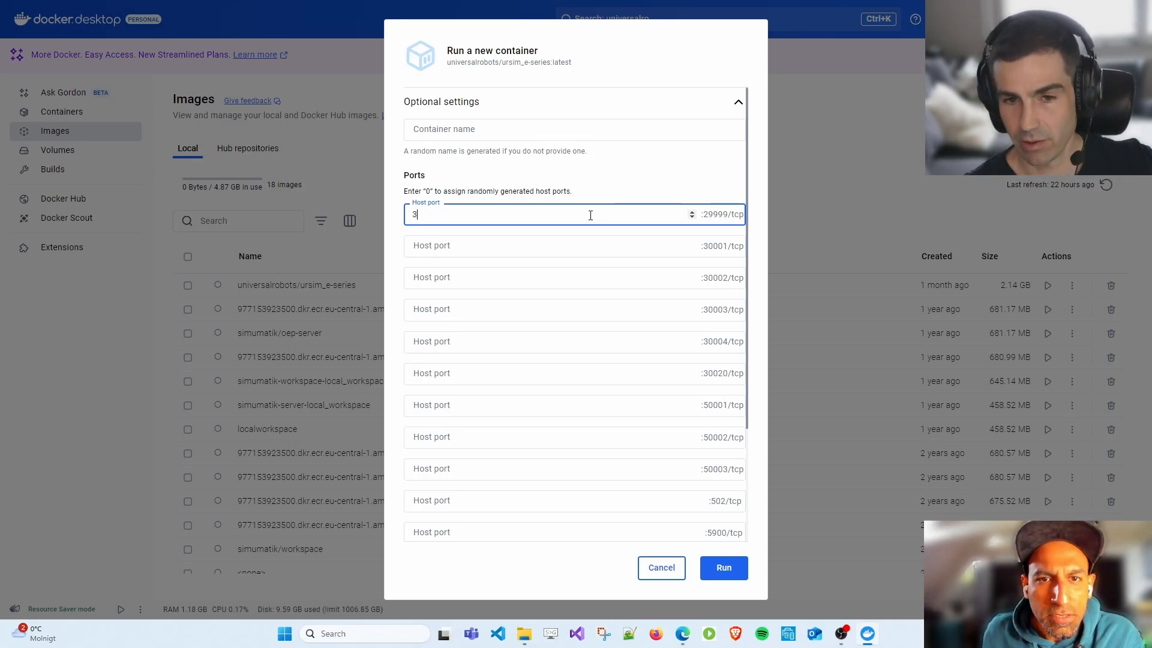
type("004")
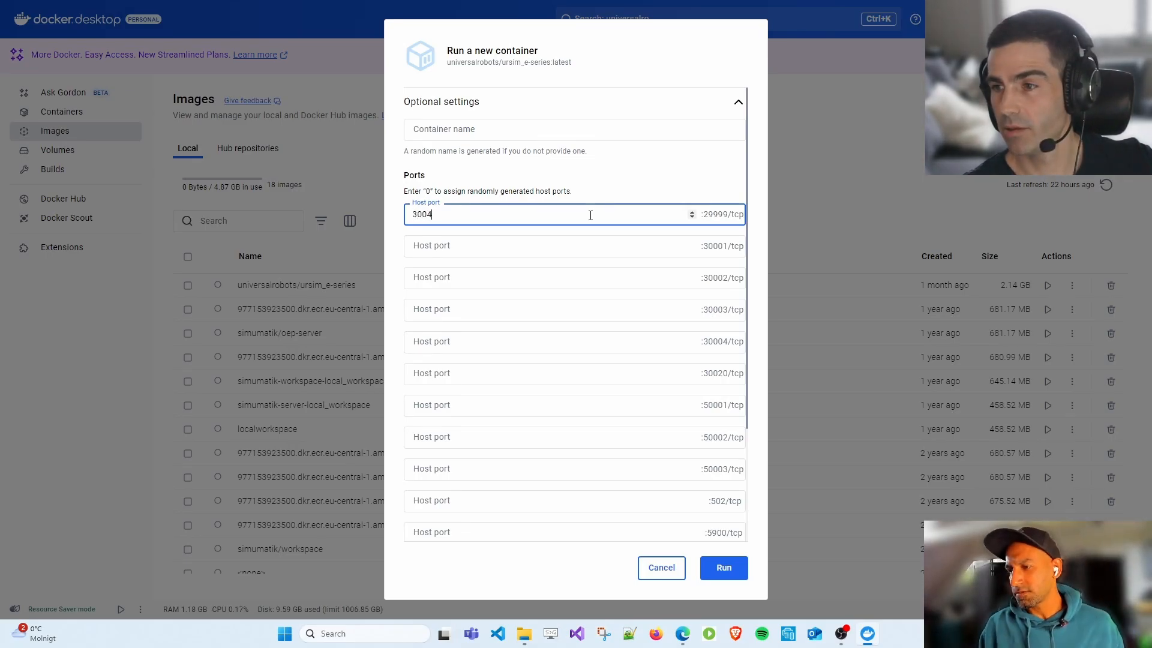
key("BackSpace")
key("BackSpace")
key("BackSpace")
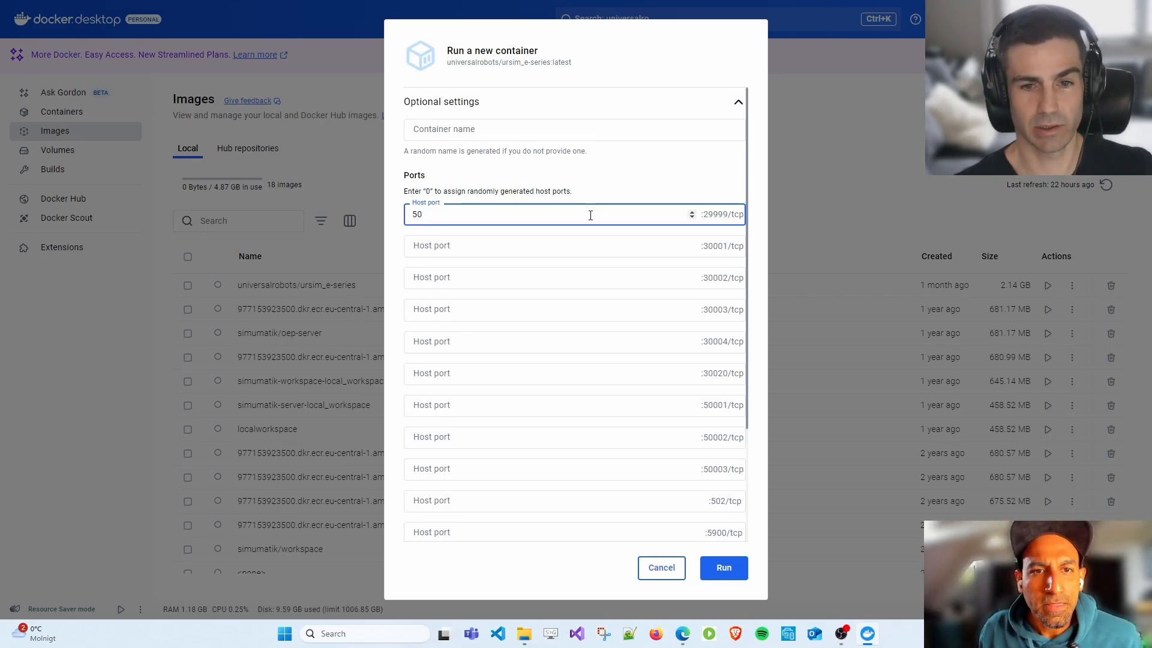
key("Tab")
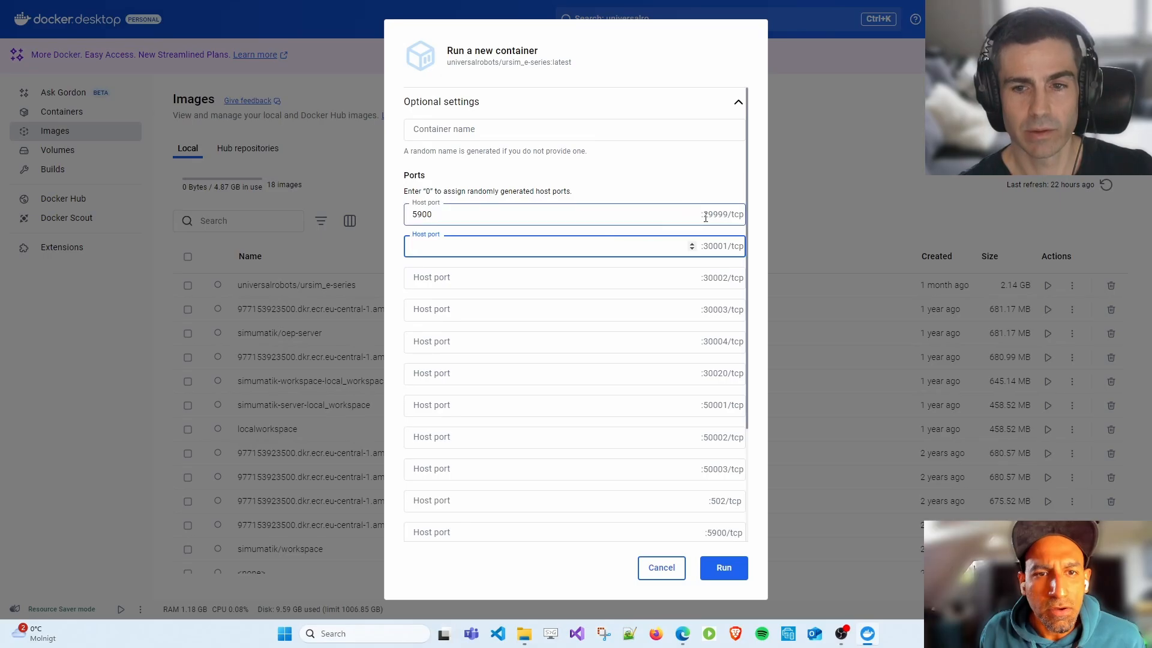
left_click(516, 214)
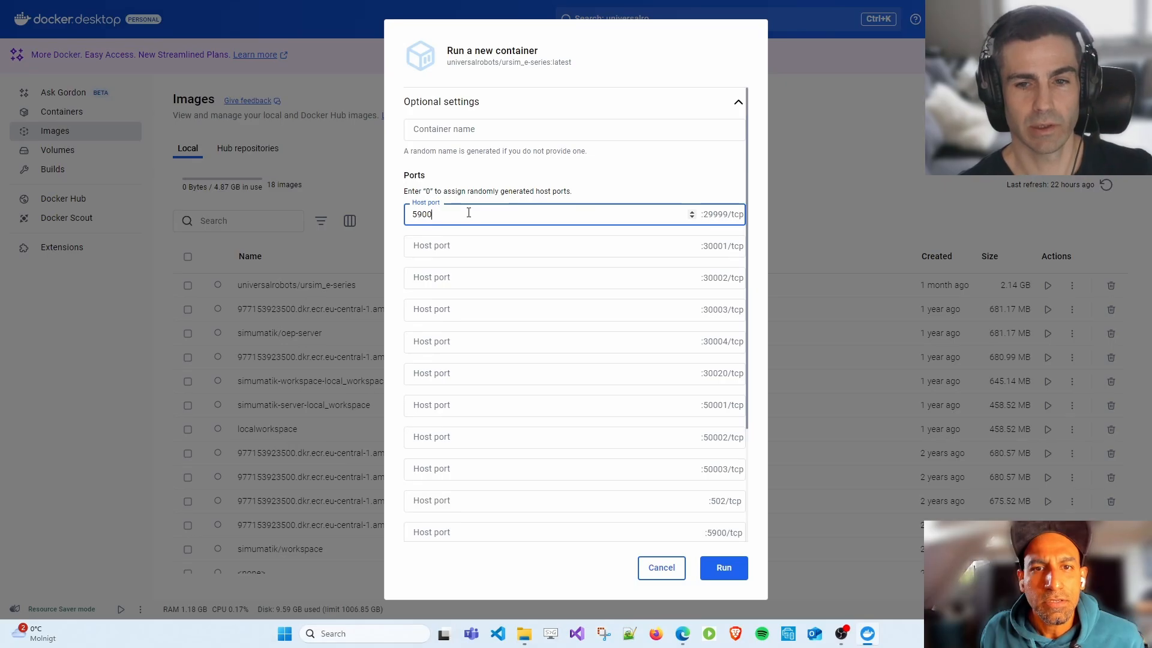
double_click(504, 210)
key("BackSpace")
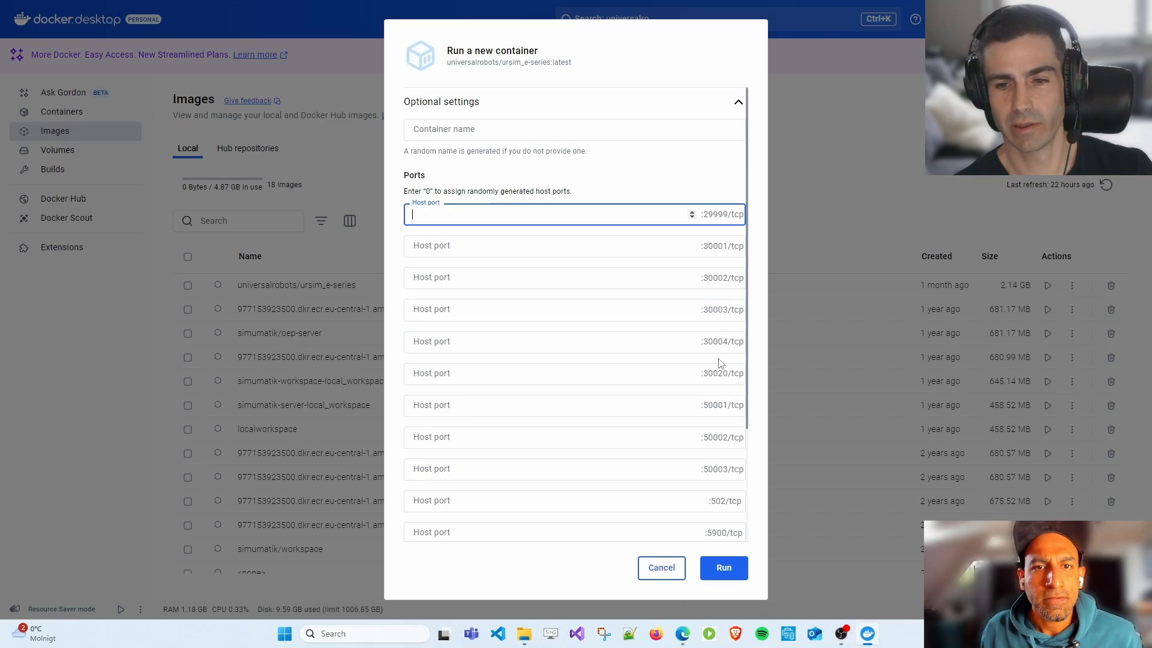
- Assign host ports 5900, 6080 and 30004 to the container ports with the same numbers
scroll(722, 414, "down", 2)
scroll(722, 414, "down", 1)
left_click(591, 384)
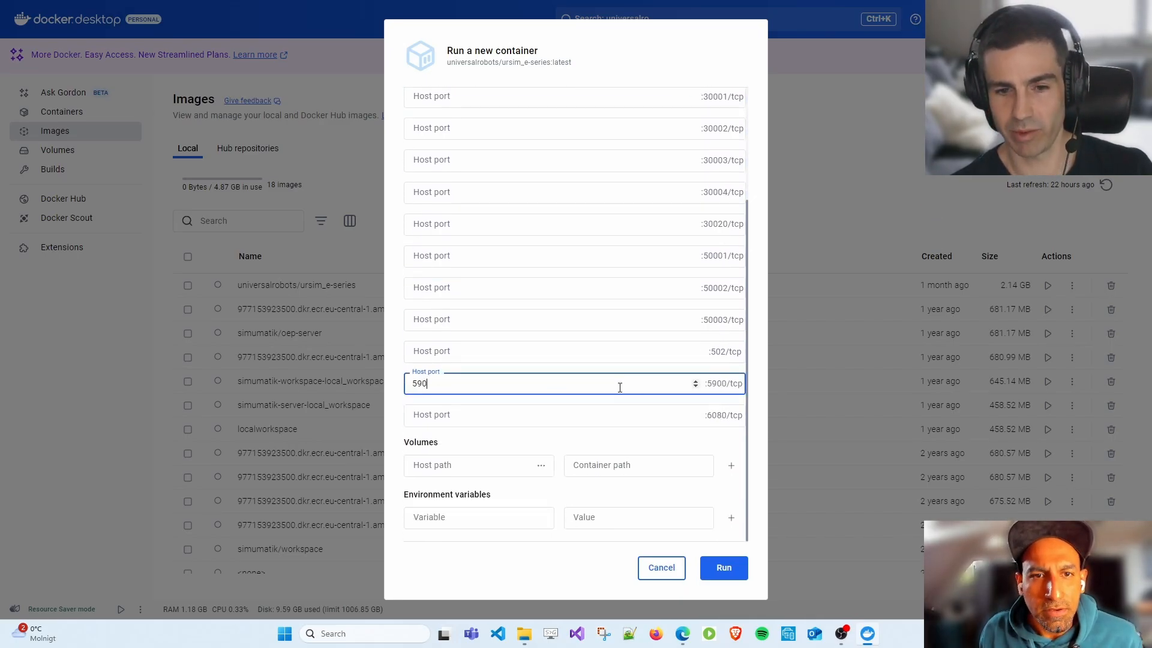
left_click(565, 417)
type("60")
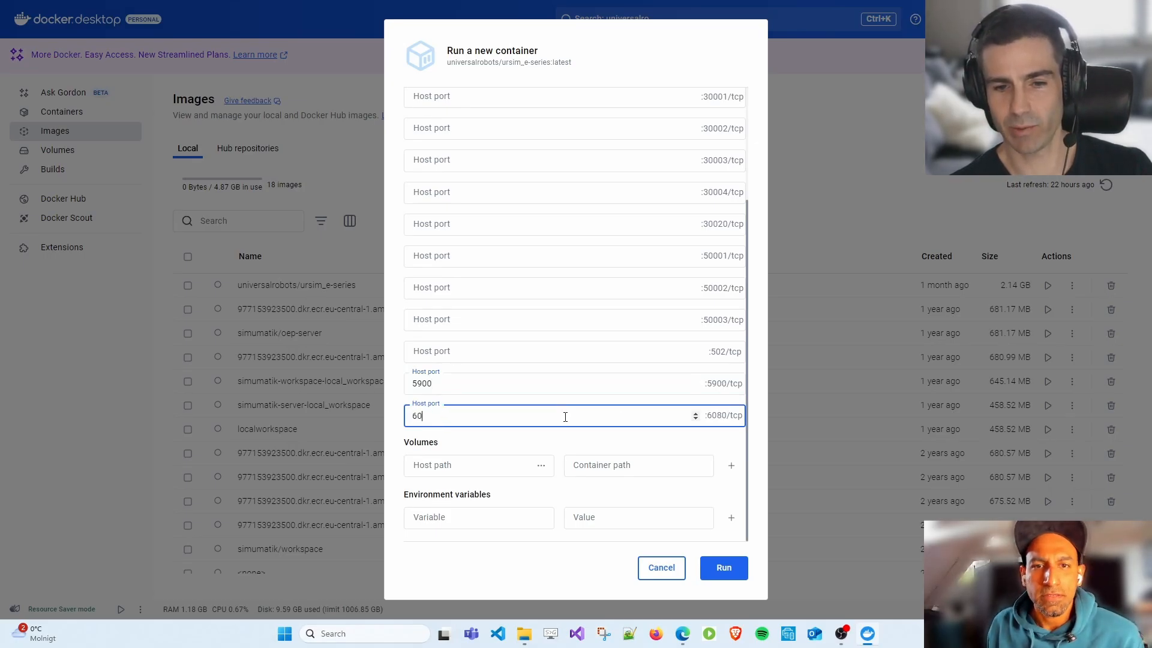
type("80")
left_click(527, 192)
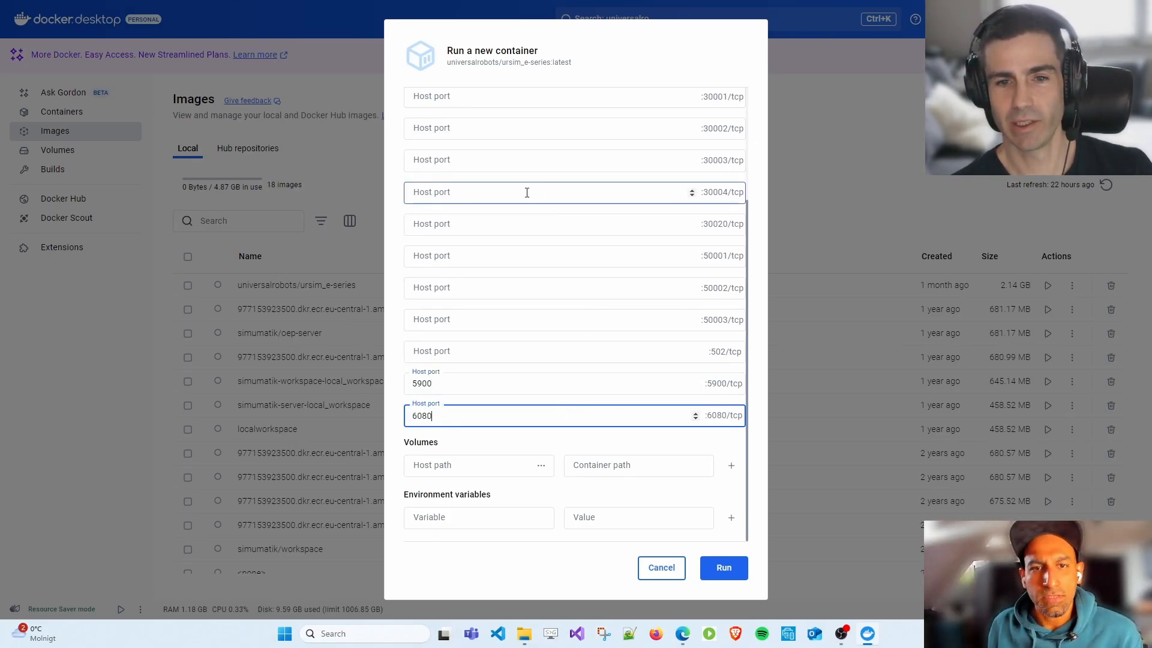
type("30004")
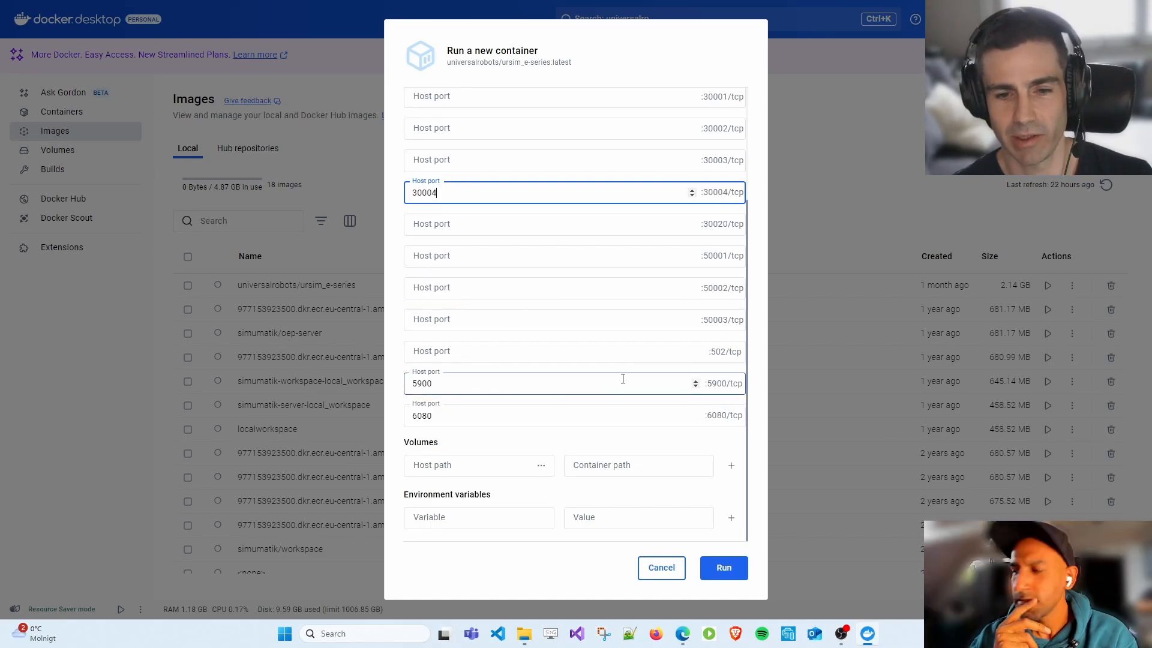
- Add the environment variable ROBOT_MODEL with the value UR3 to the new container
scroll(545, 328, "up", 1)
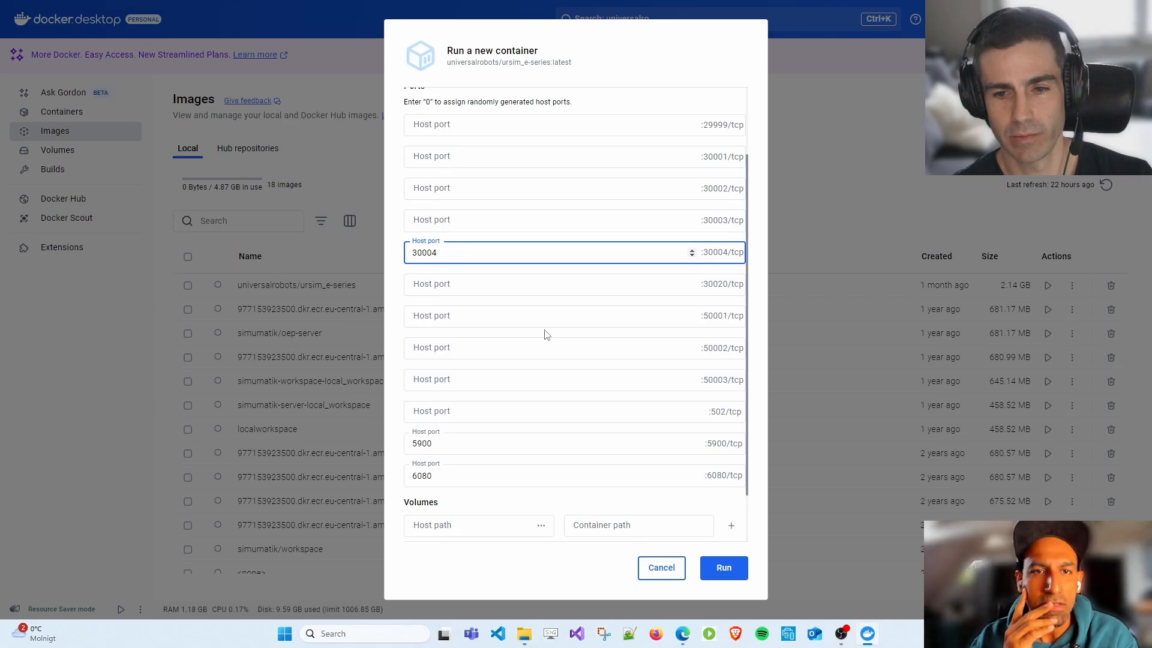
scroll(545, 332, "down", 1)
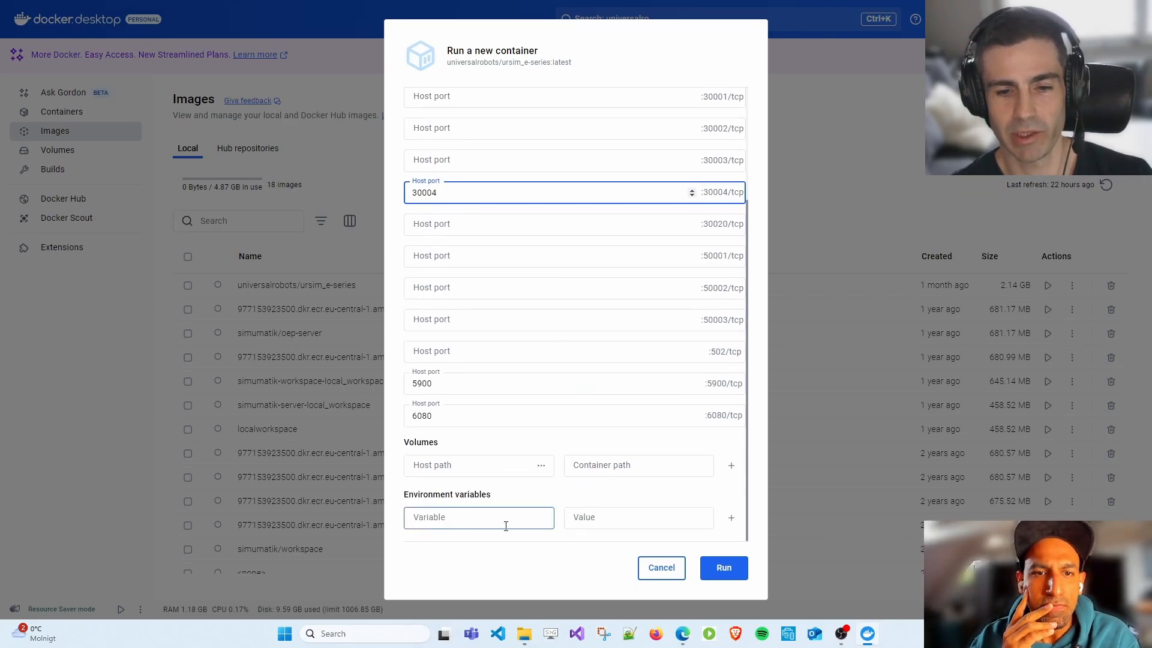
scroll(489, 461, "up", 3)
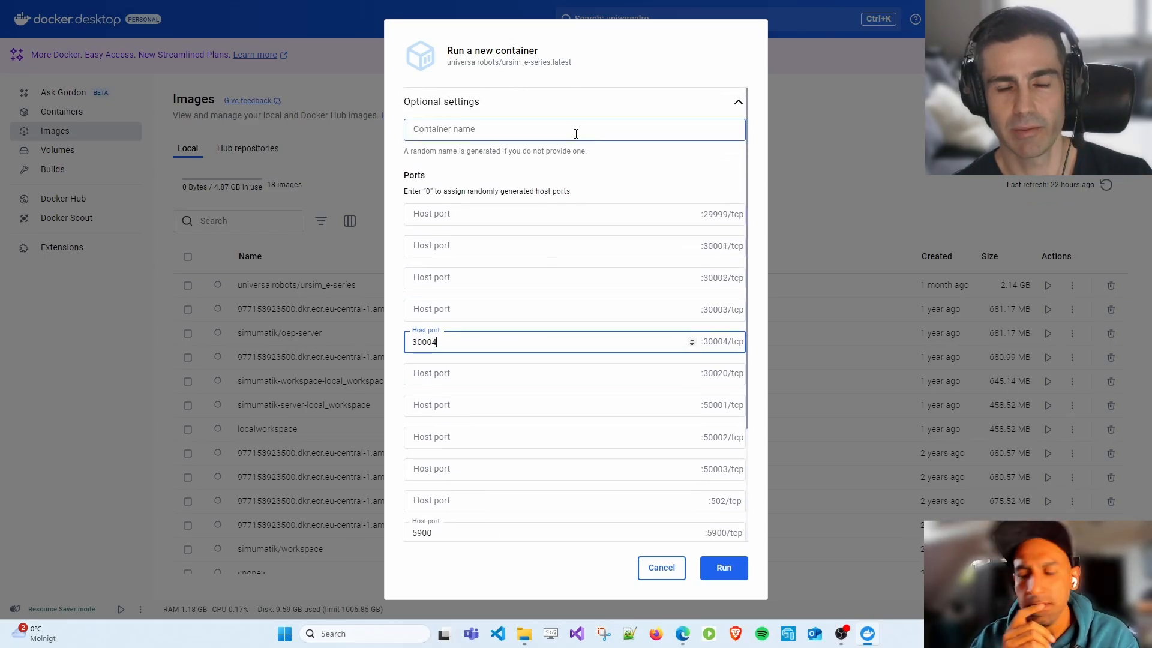
scroll(560, 390, "down", 3)
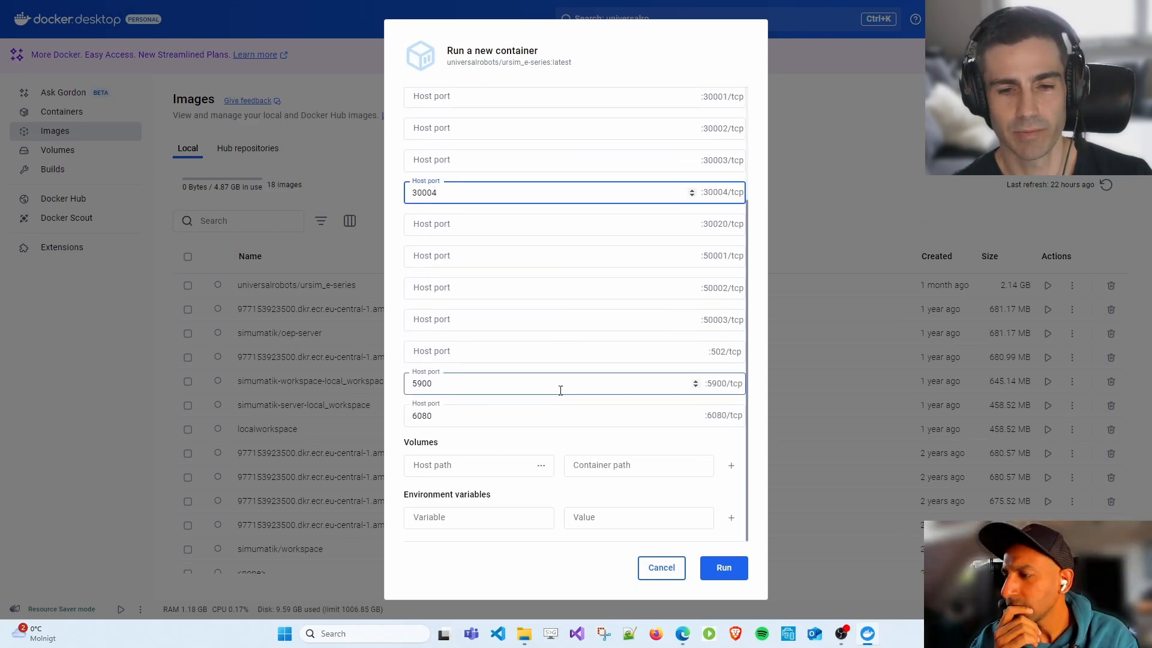
left_click(495, 518)
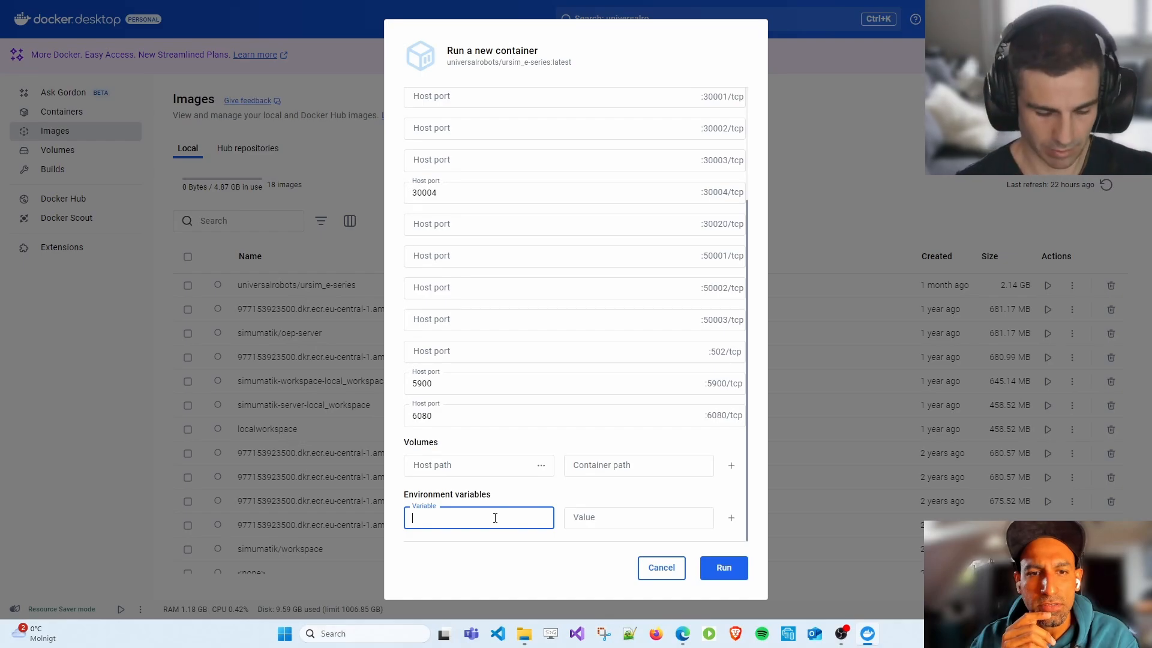
type("robot")
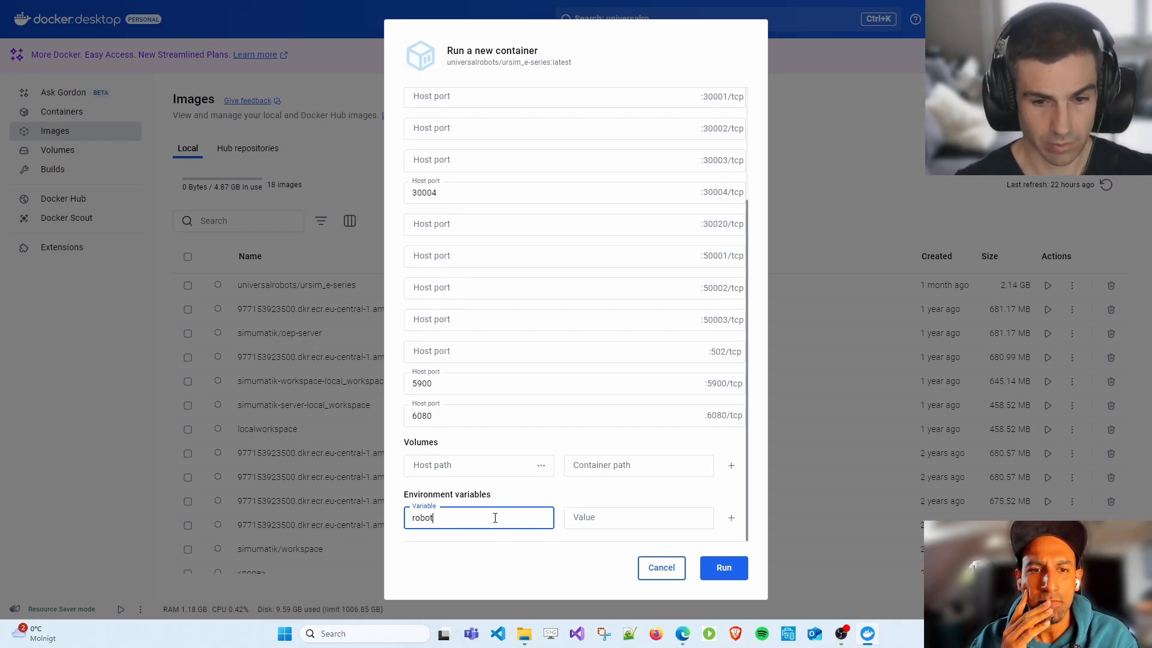
key("BackSpace")
key("BackSpace")
key("BackSpace")
key("BackSpace")
type("RO")
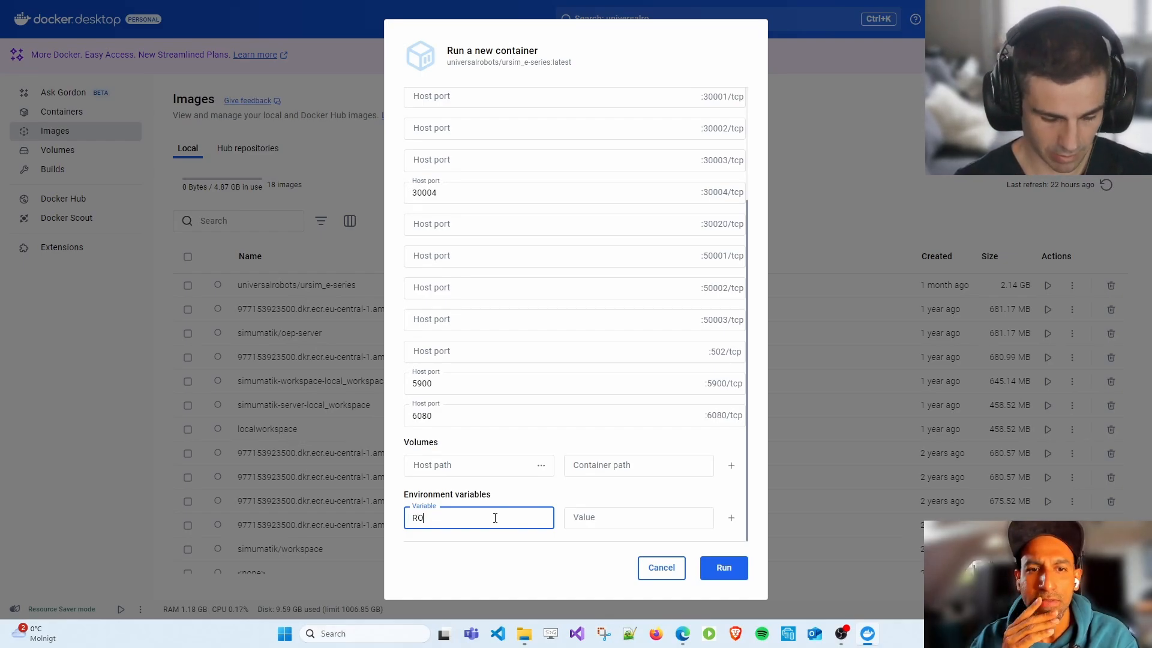
type("BOT_MODEL")
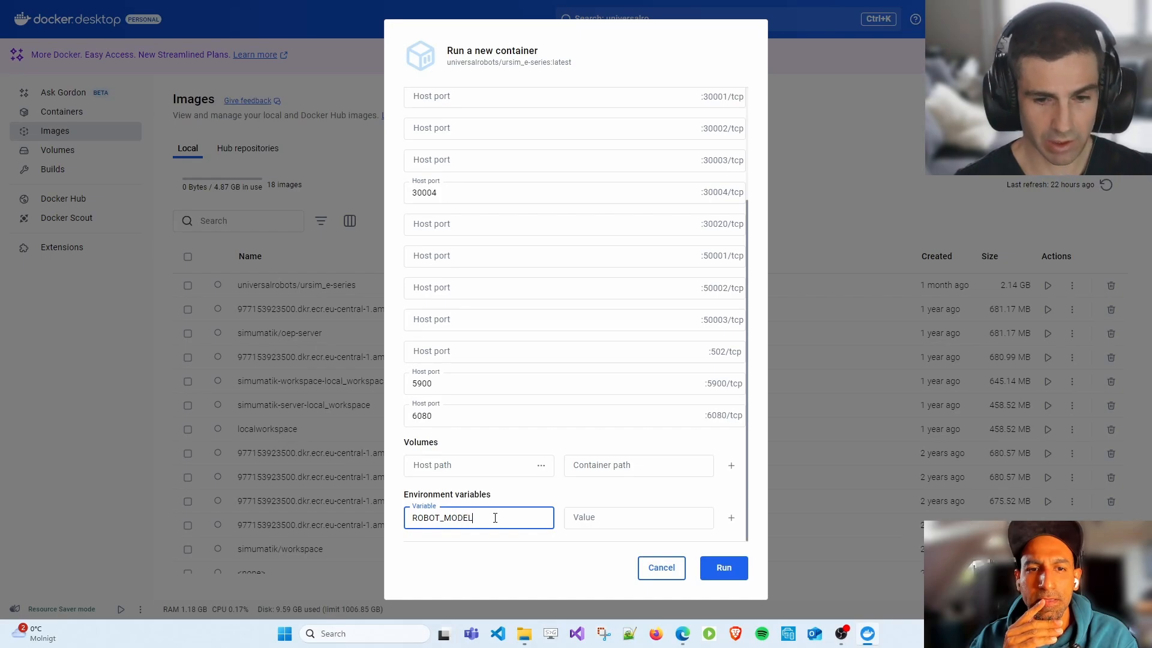
key("Tab")
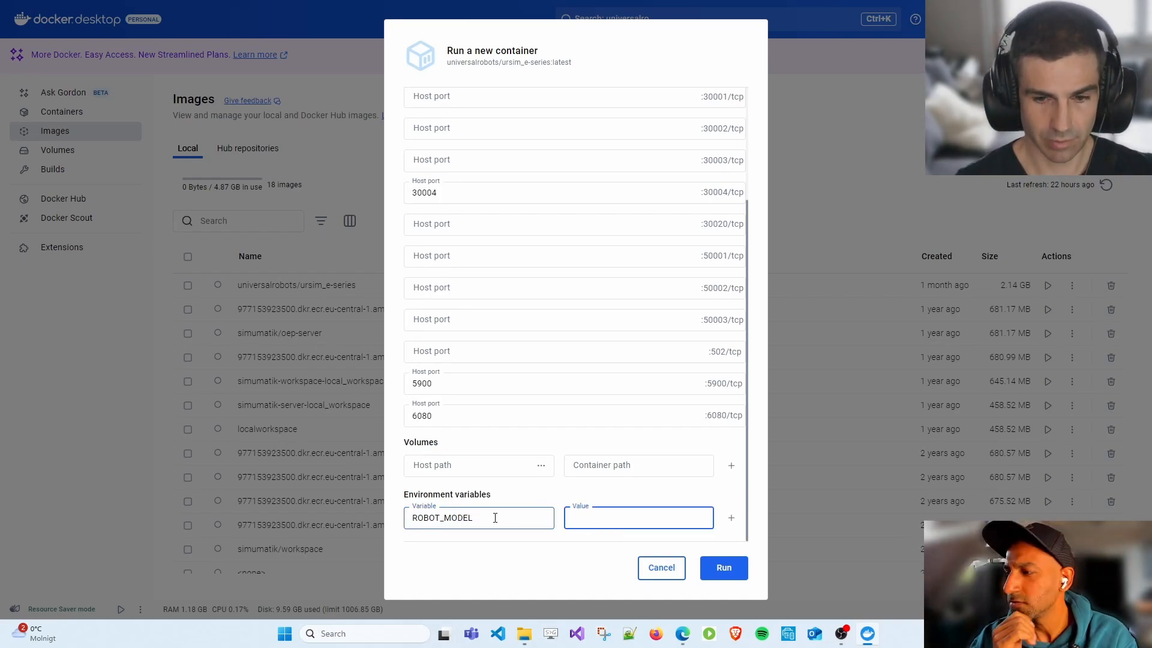
type("UR")
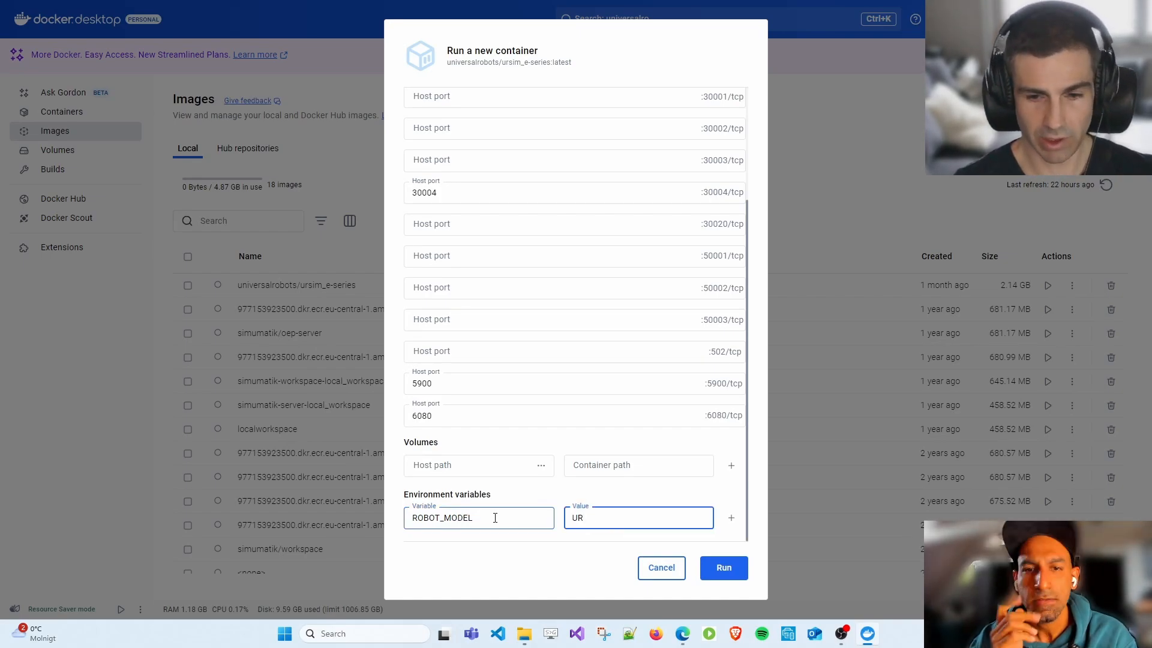
type("3")
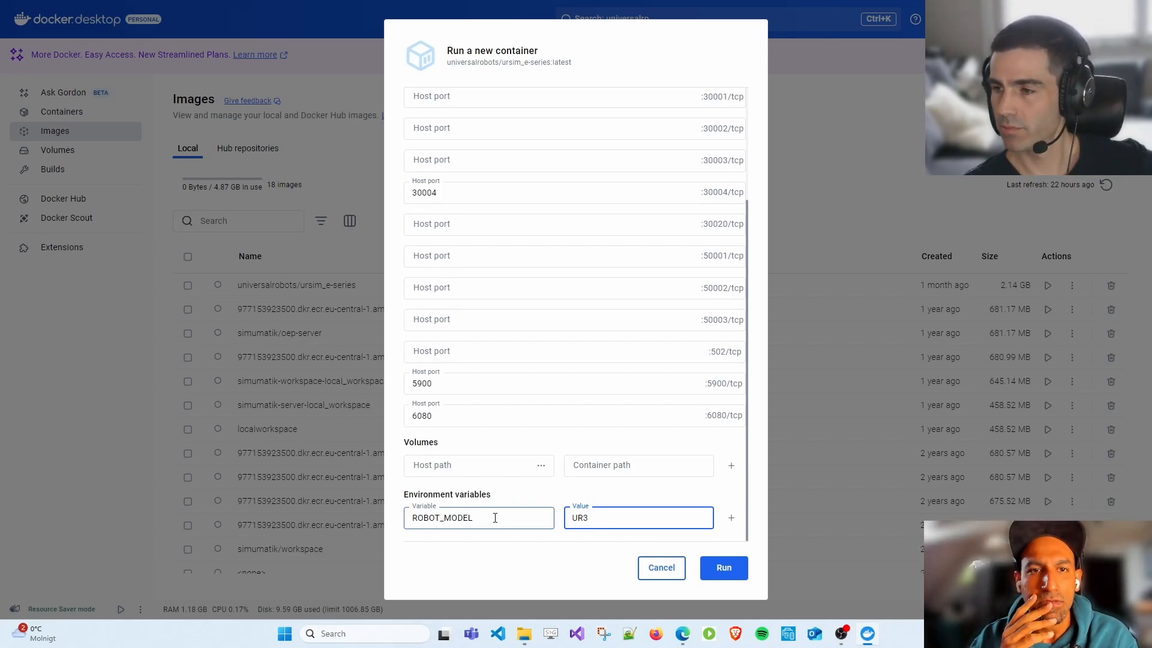
- Name the container URSIM_ followed by the presenter's first name and review the assigned host ports
scroll(543, 398, "up", 3)
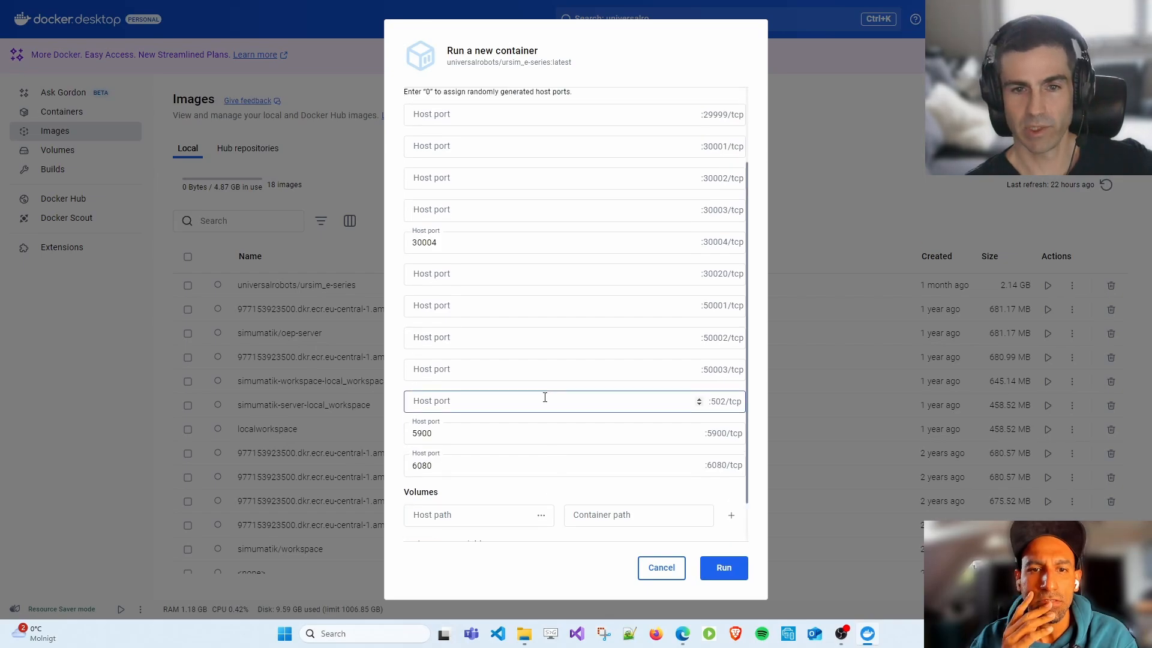
left_click(463, 127)
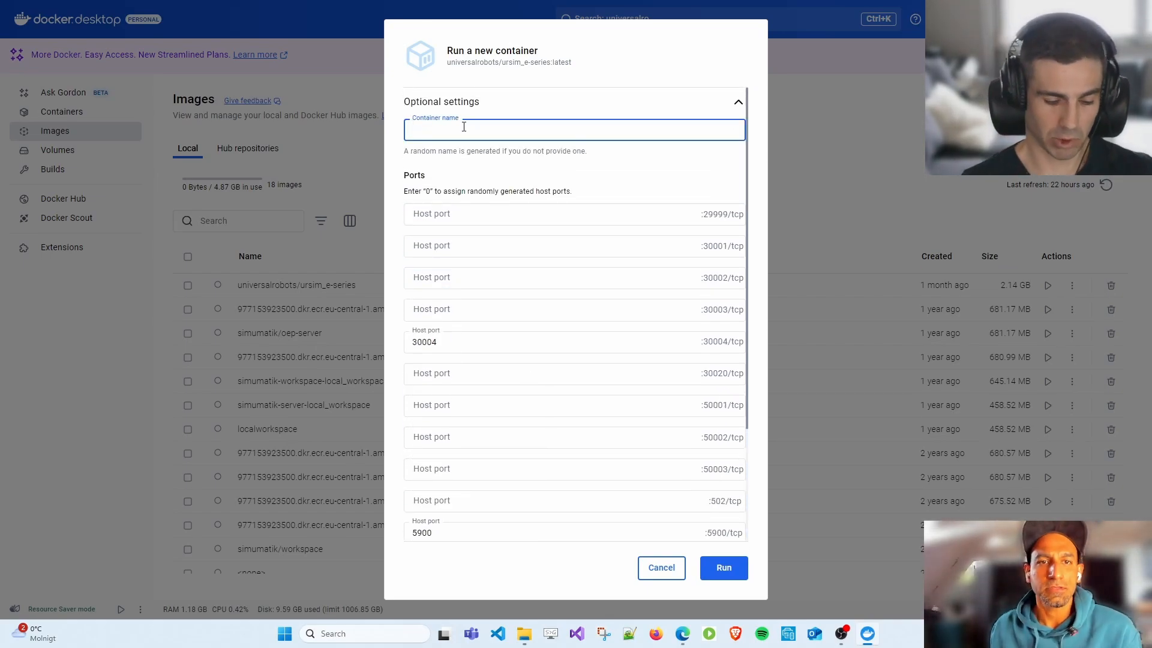
type("U")
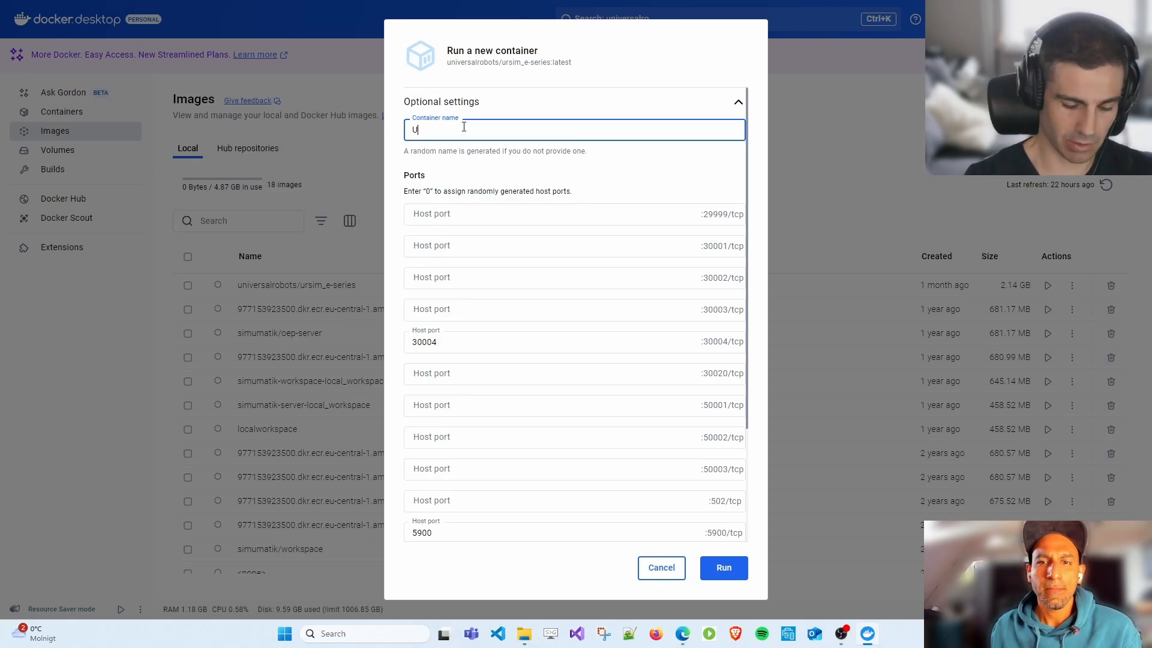
type("S")
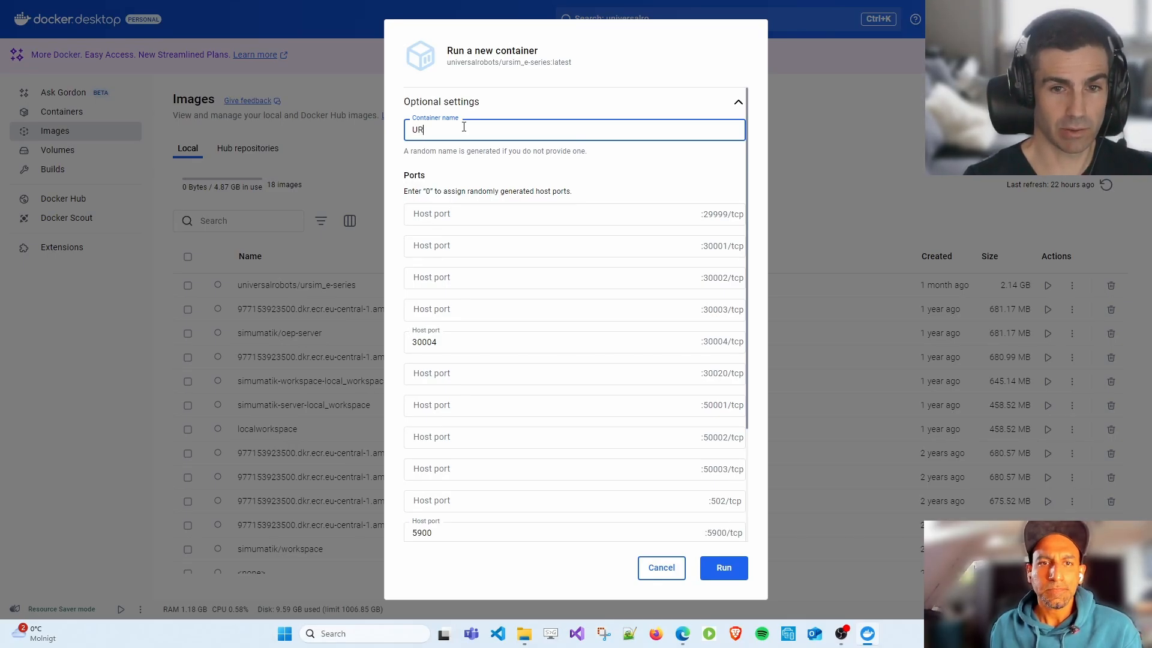
type("SIM_MIKEL")
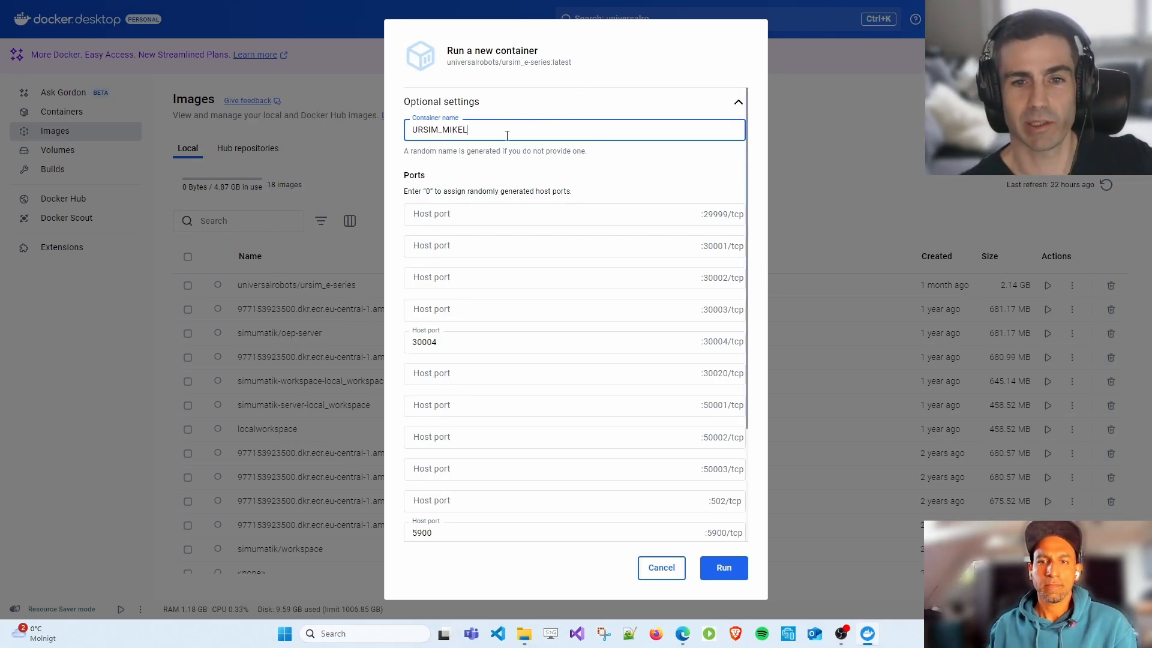
left_click_drag(506, 131, 406, 131)
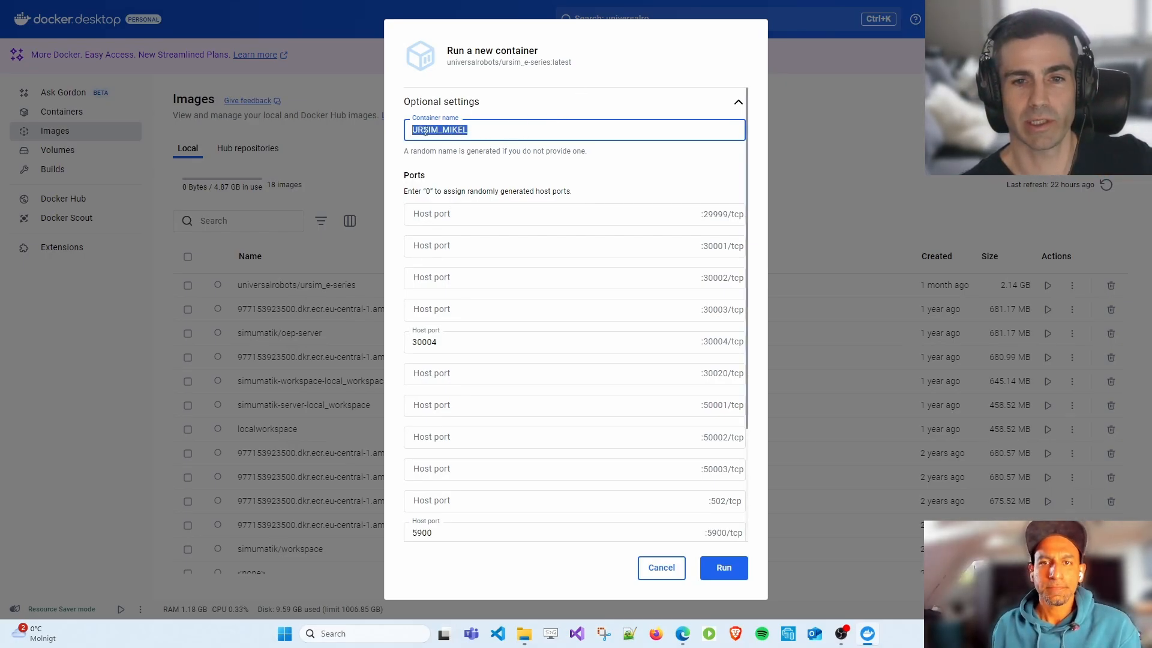
scroll(494, 154, "down", 2)
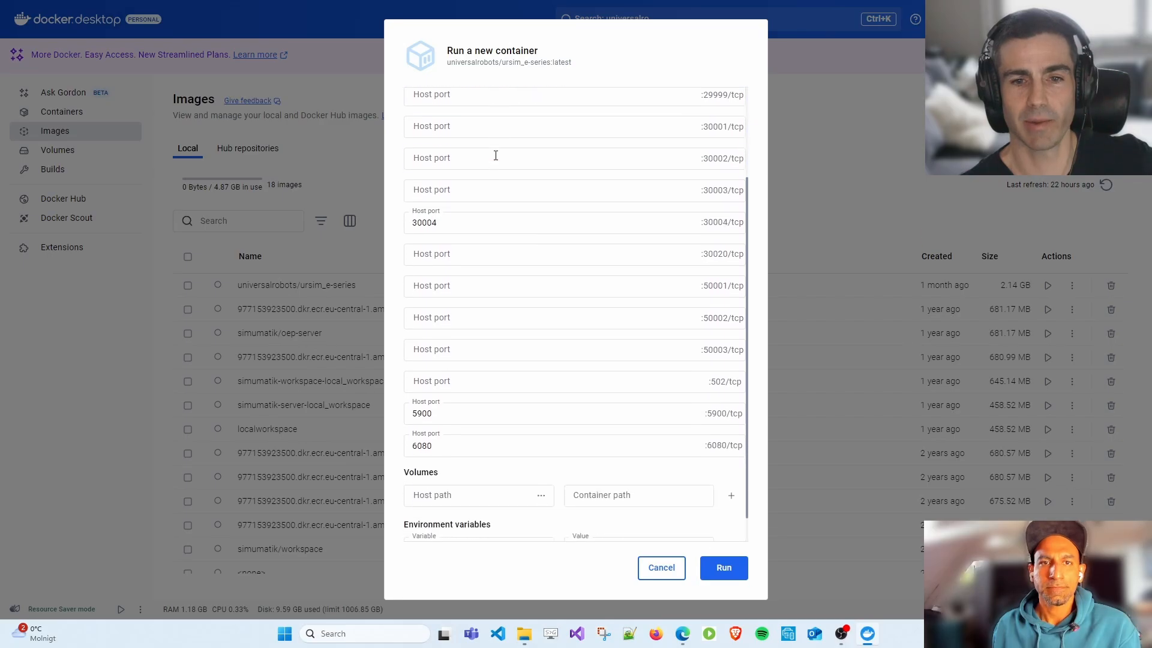
left_click(469, 223)
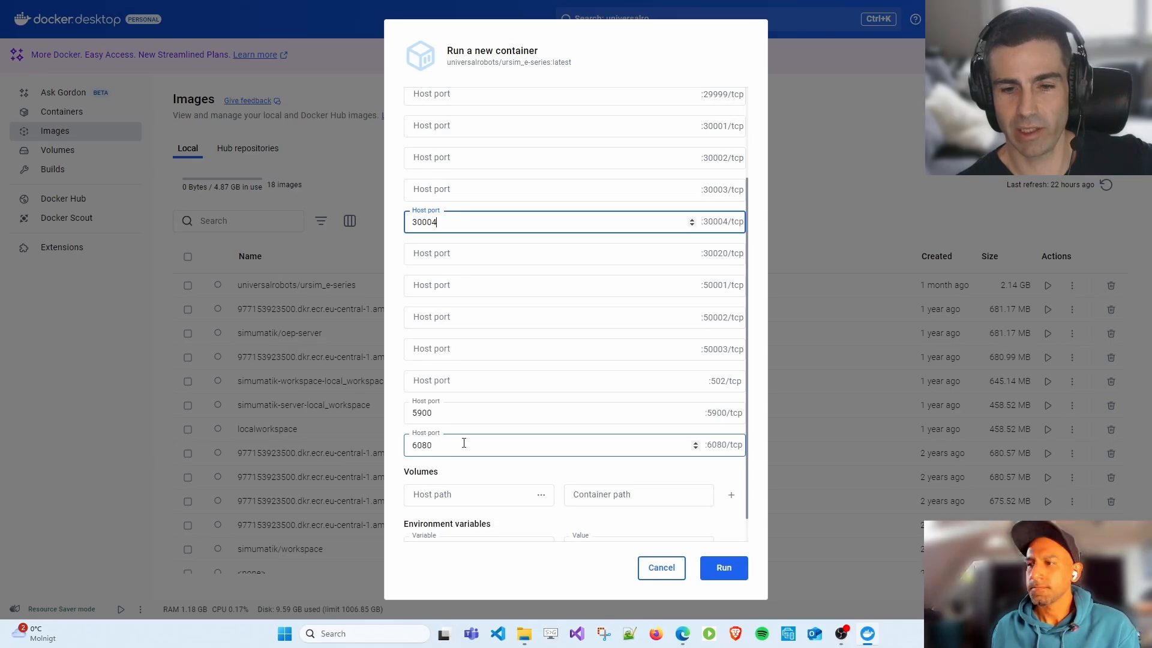
- Review the assigned ports and the ROBOT_MODEL variable and run the new container
scroll(471, 450, "down", 1)
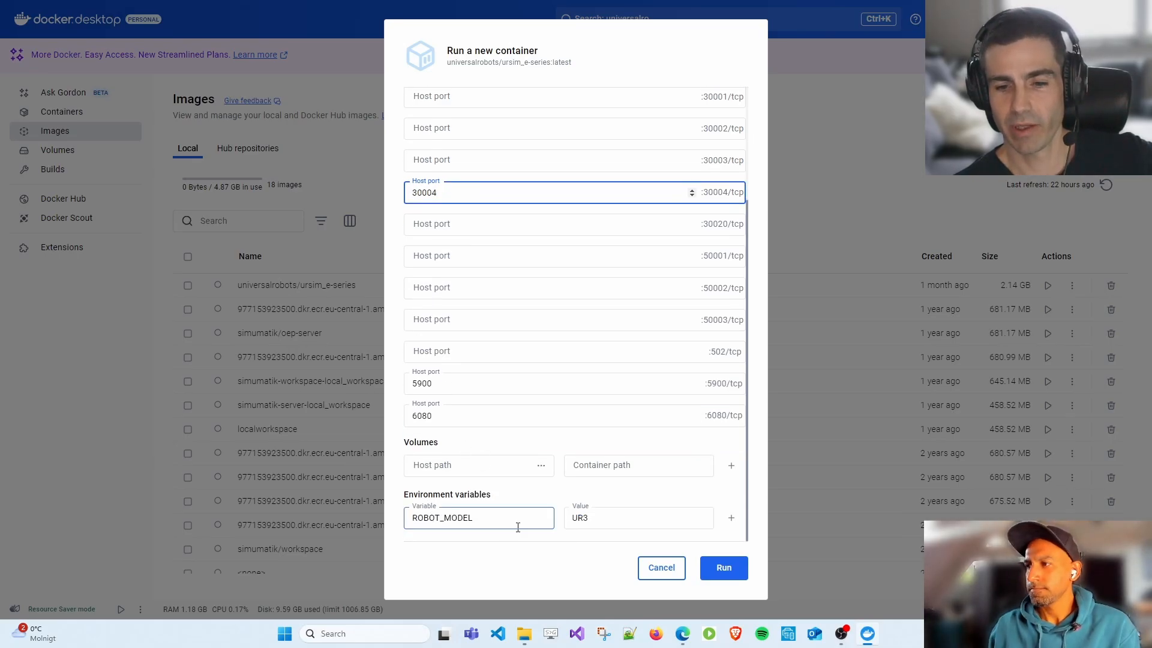
double_click(487, 519)
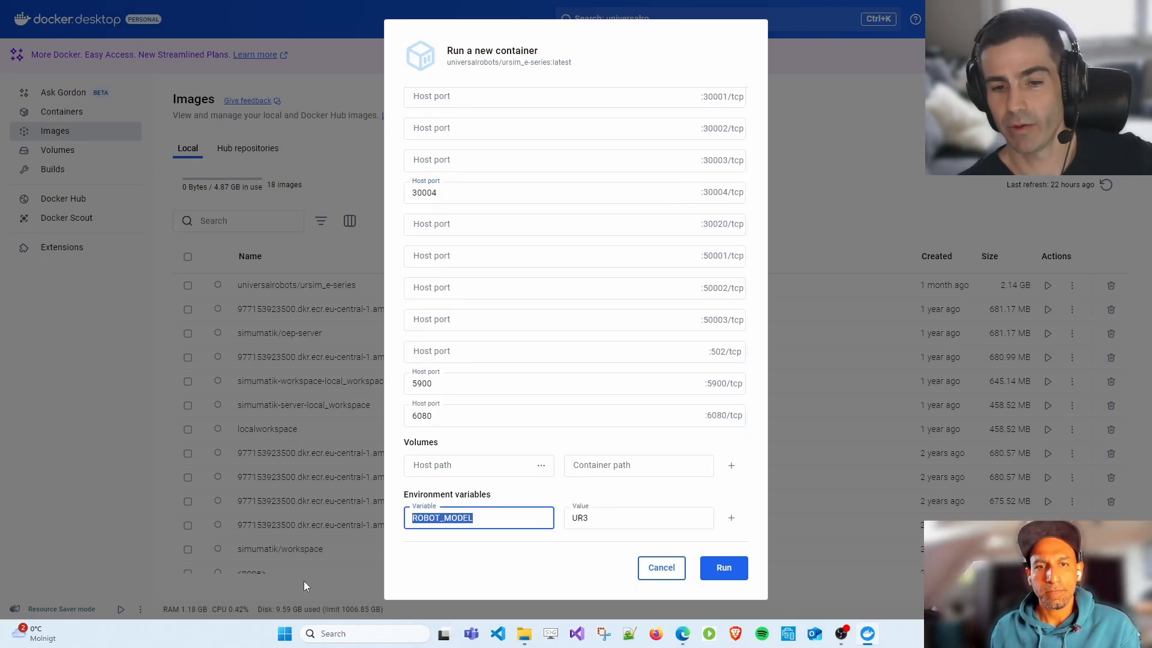
left_click(724, 568)
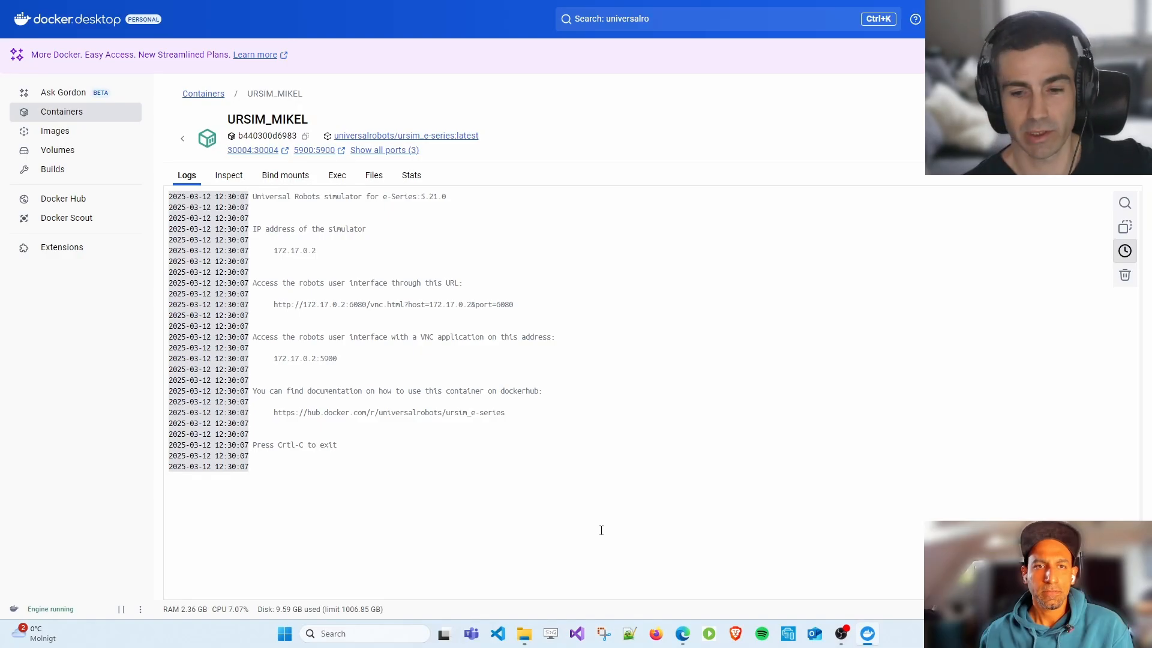
- Open a new Microsoft Edge window and load localhost:6080
right_click(685, 638)
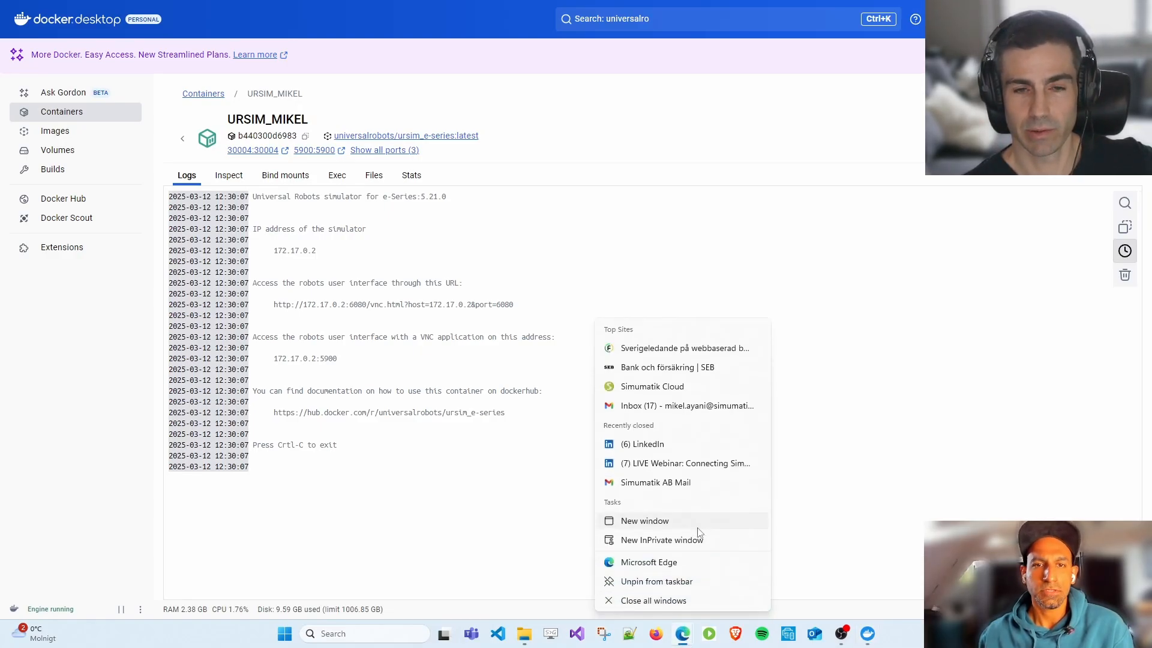
left_click(699, 528)
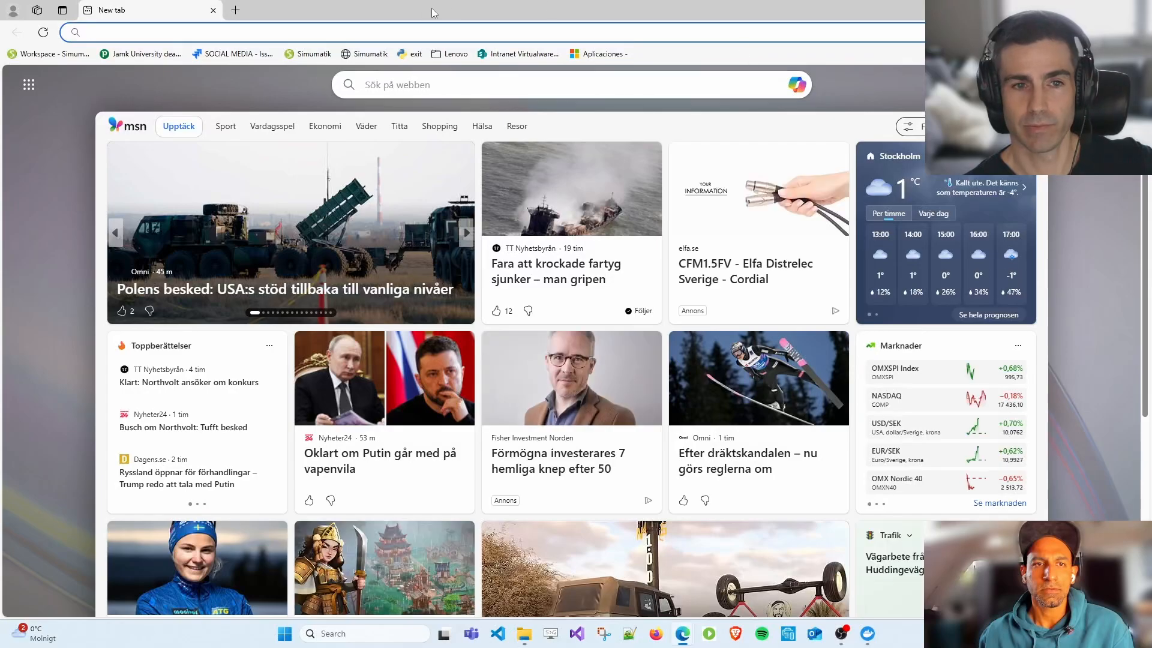
type("local")
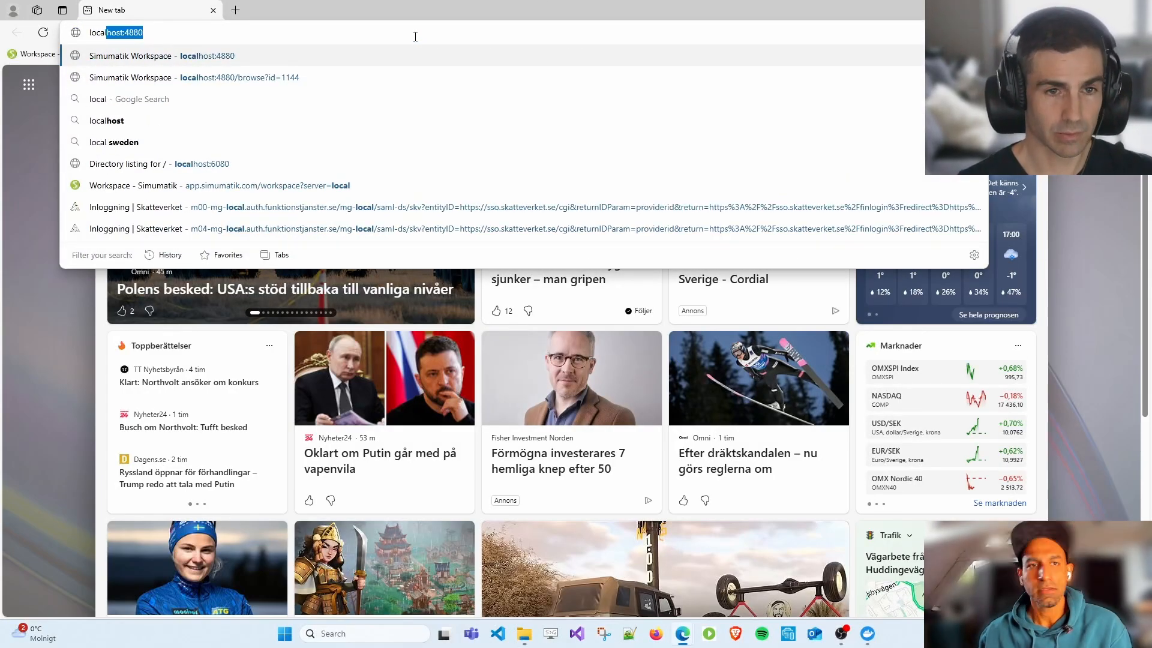
type("host:")
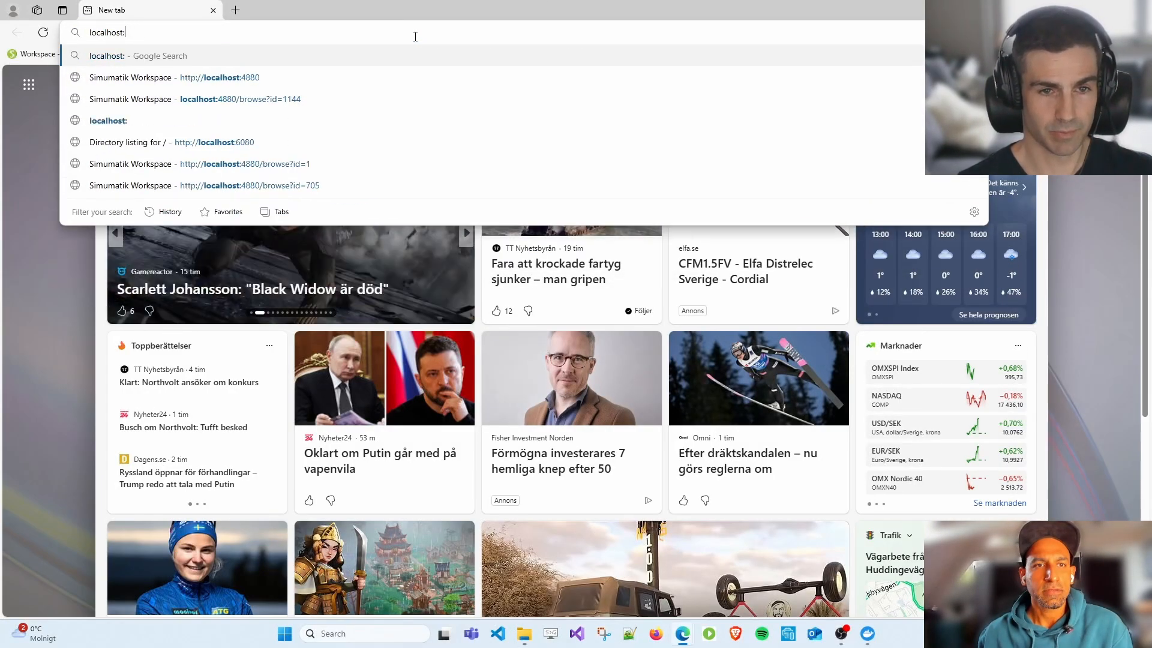
type("6080")
key("Return")
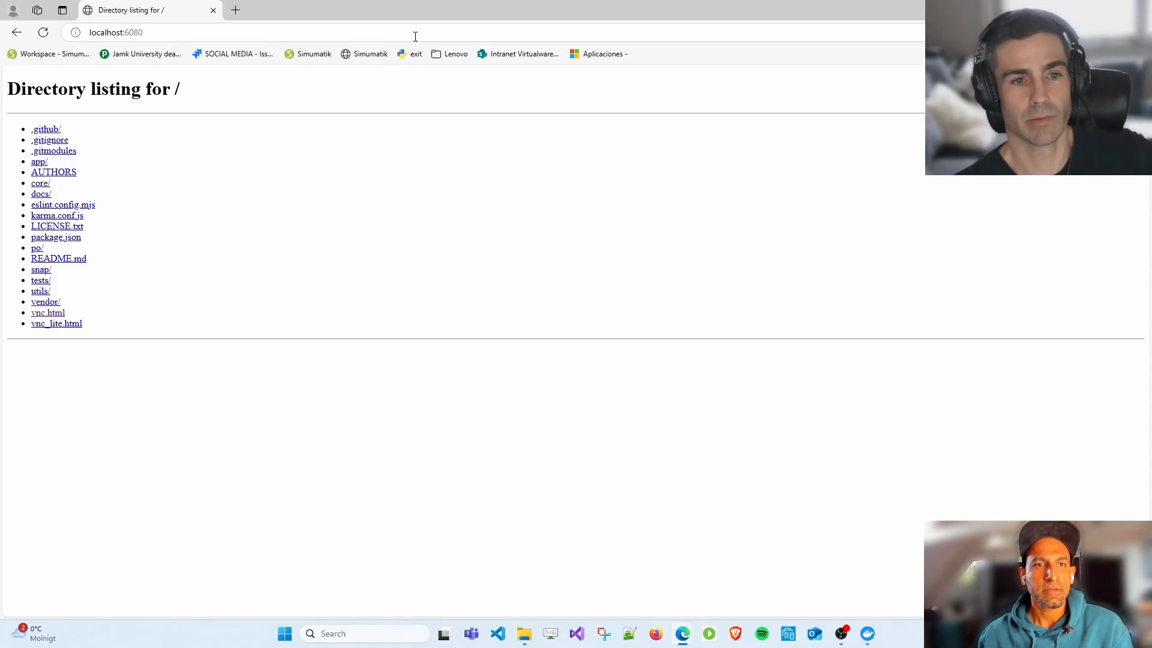
- Place the browser window over the container logs and connect to the robot interface through vnc.html
double_click(466, 12)
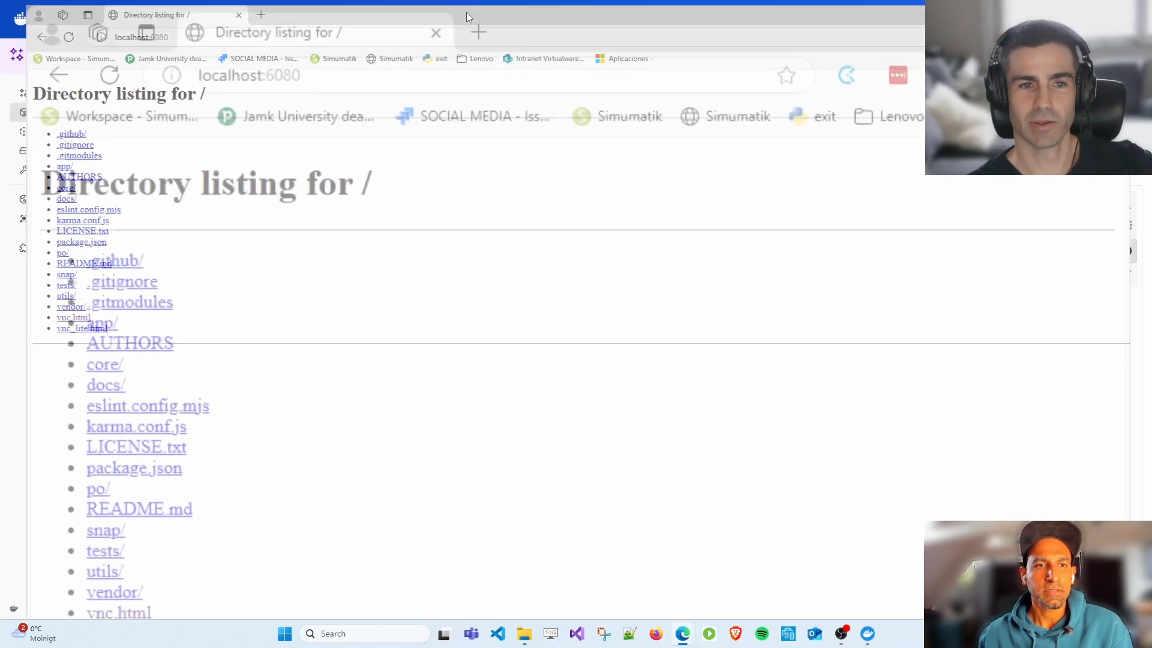
left_click_drag(613, 71, 644, 36)
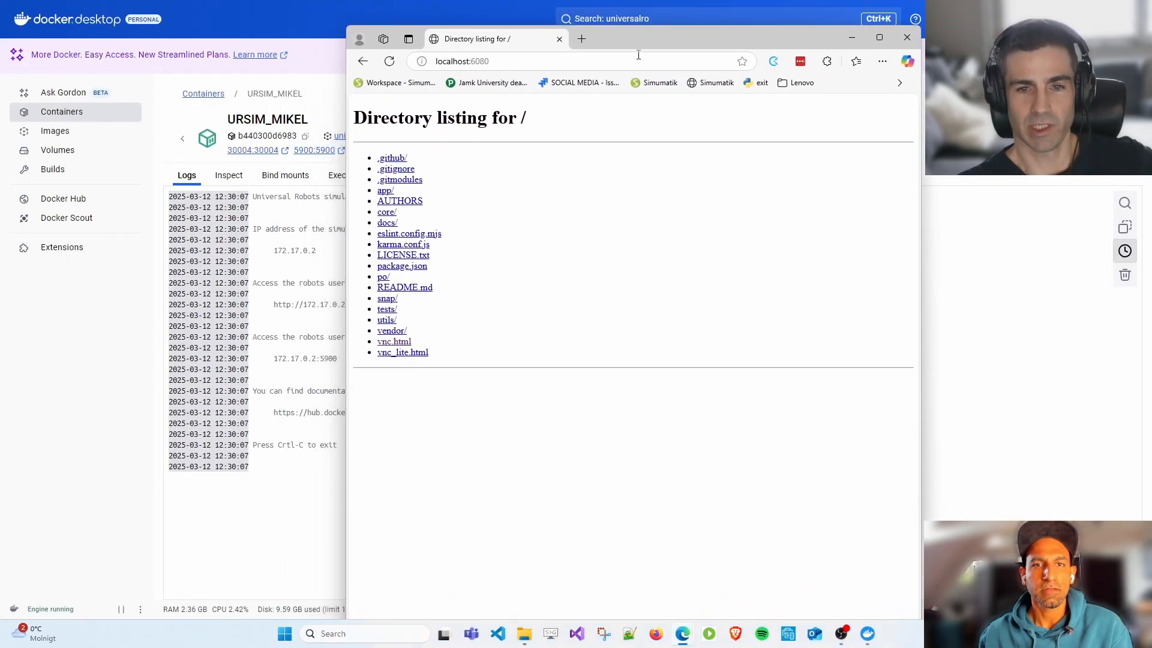
left_click(493, 63)
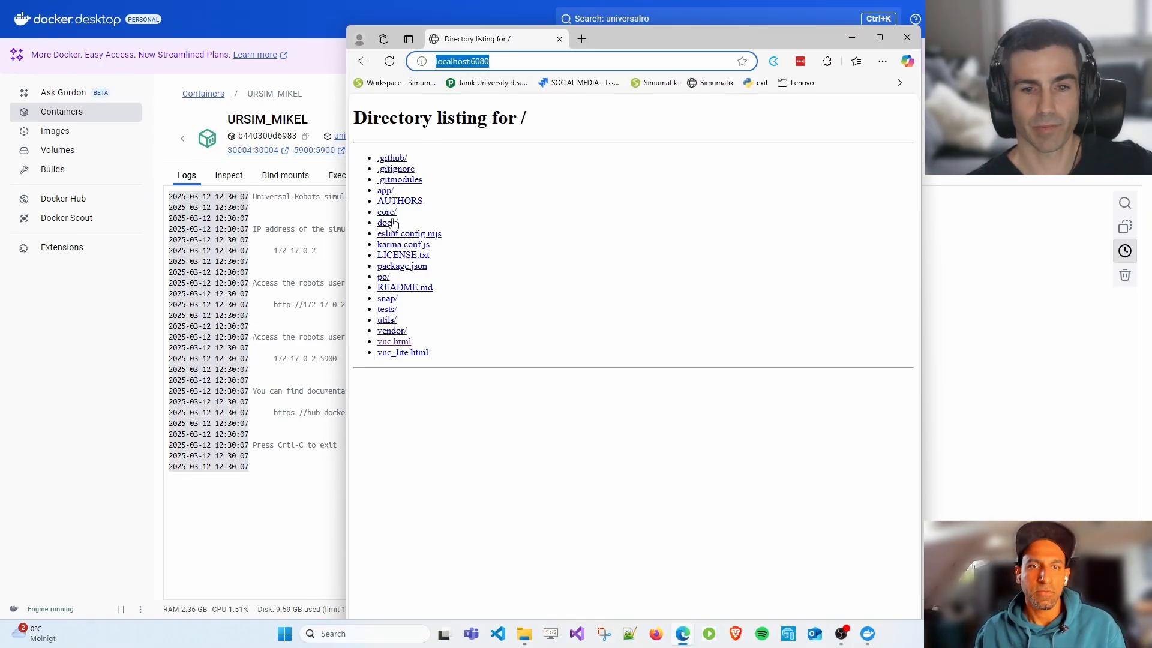
left_click(398, 343)
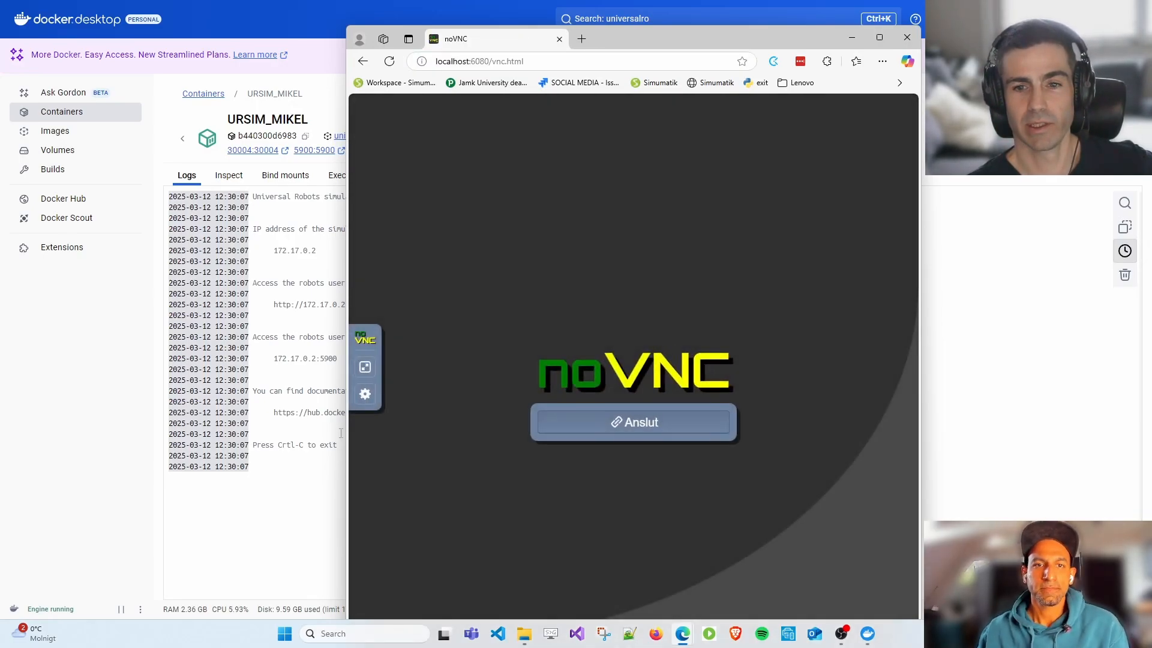
left_click(652, 427)
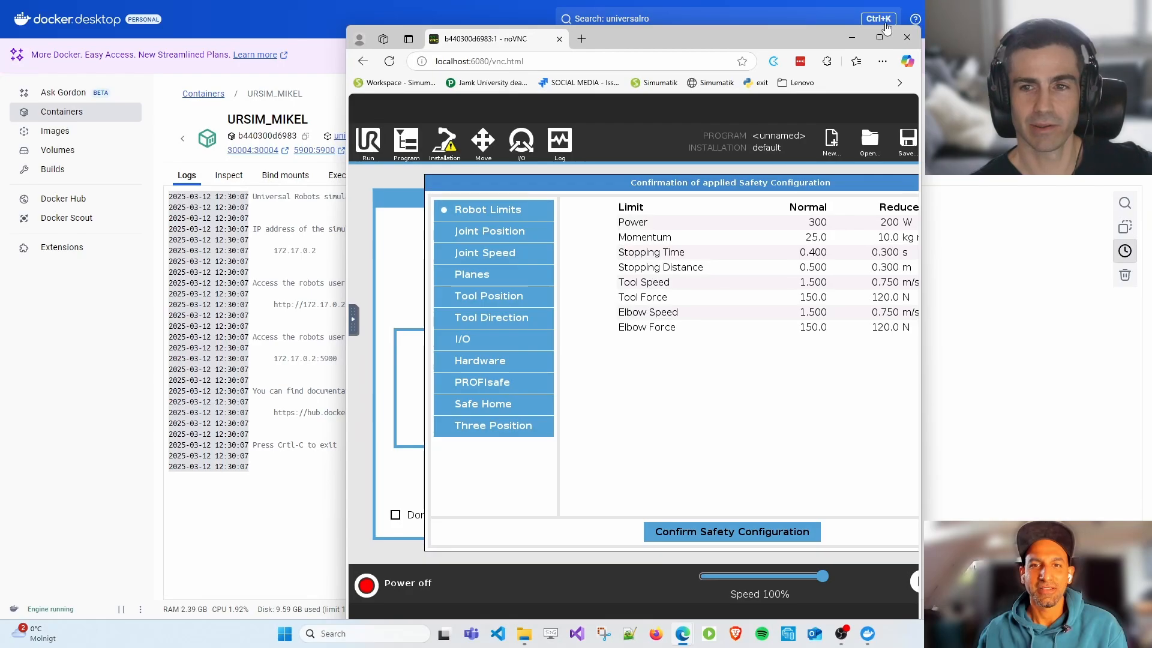
- Maximize the browser window, confirm the applied safety configuration and power on the robot
left_click(879, 37)
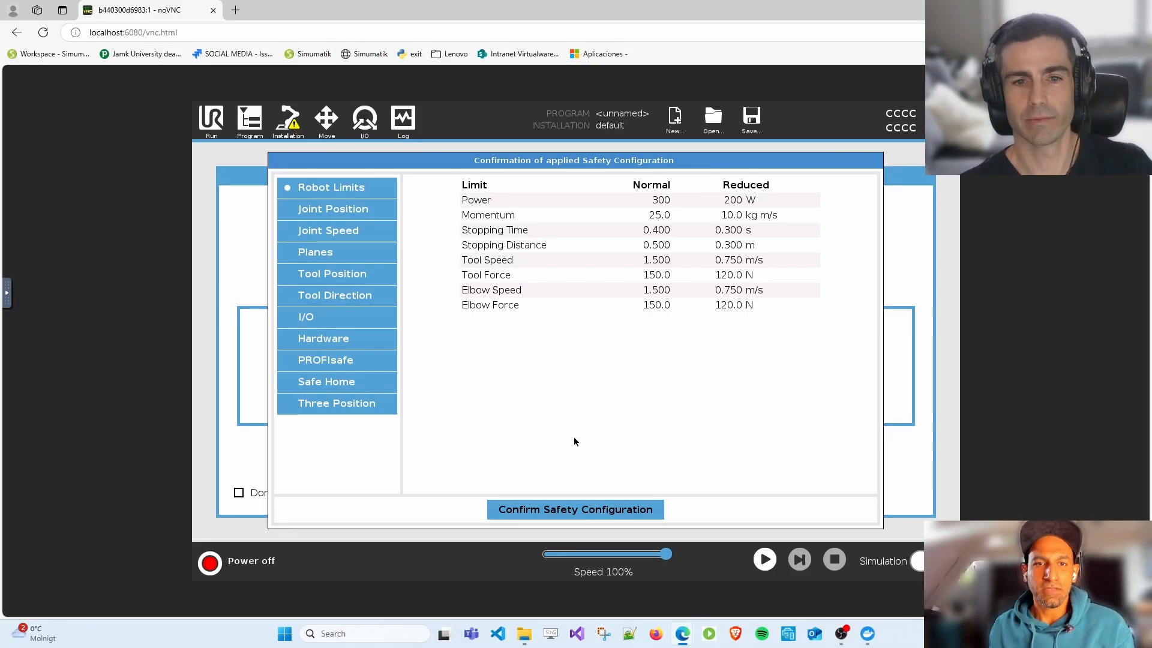
left_click(573, 514)
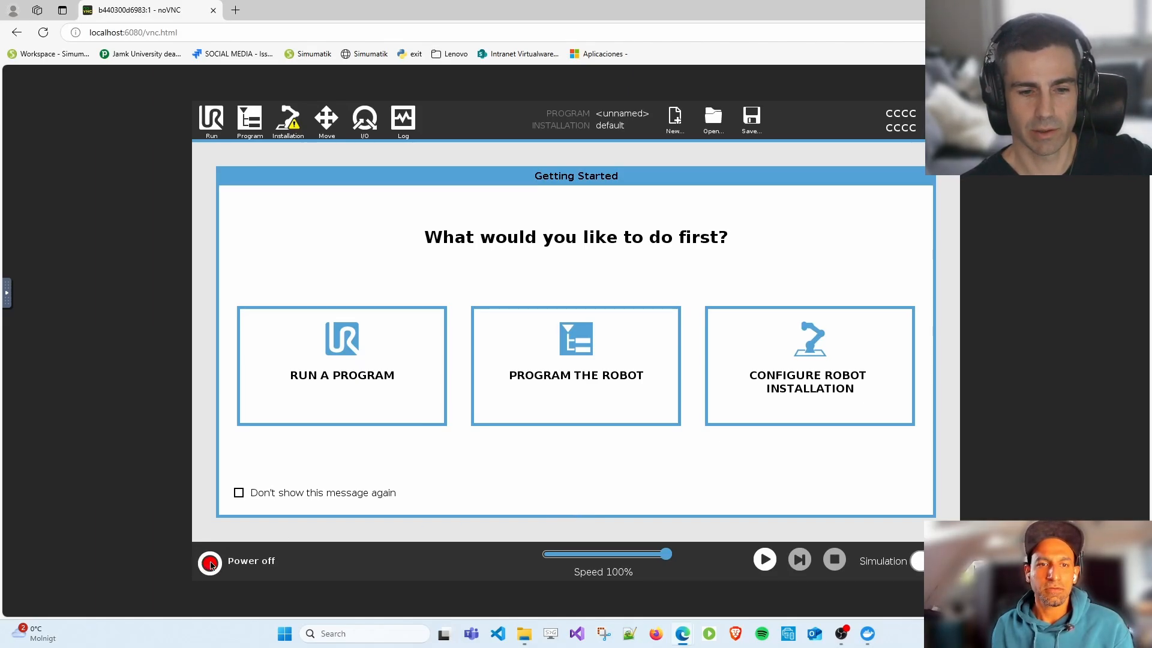
left_click(210, 564)
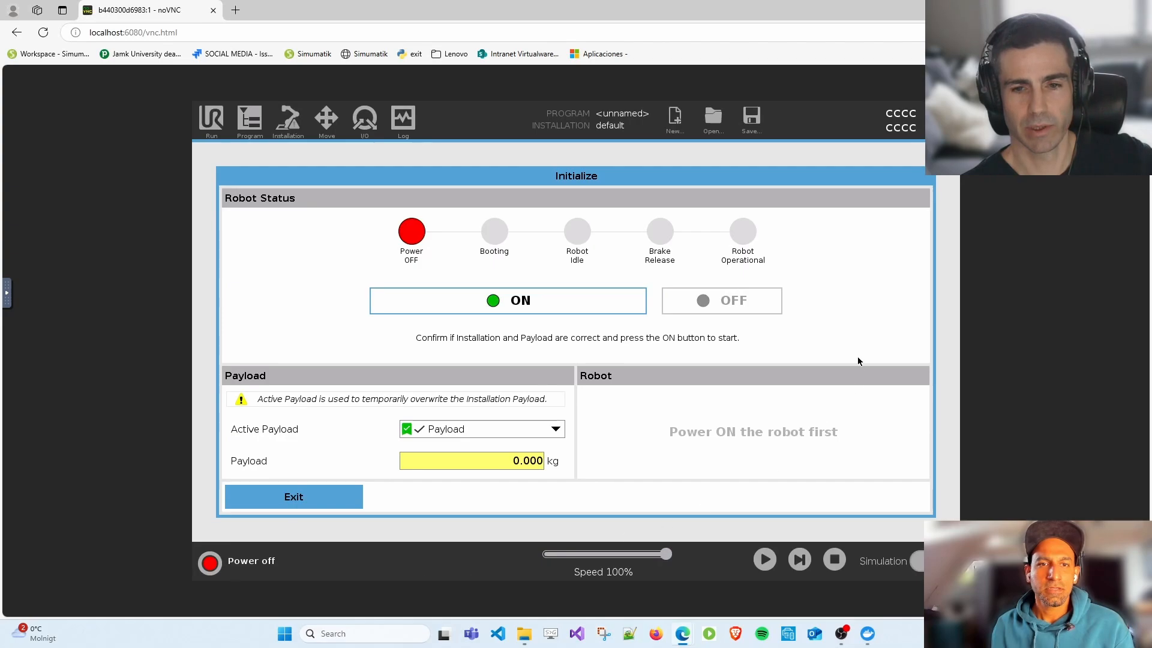
left_click(495, 307)
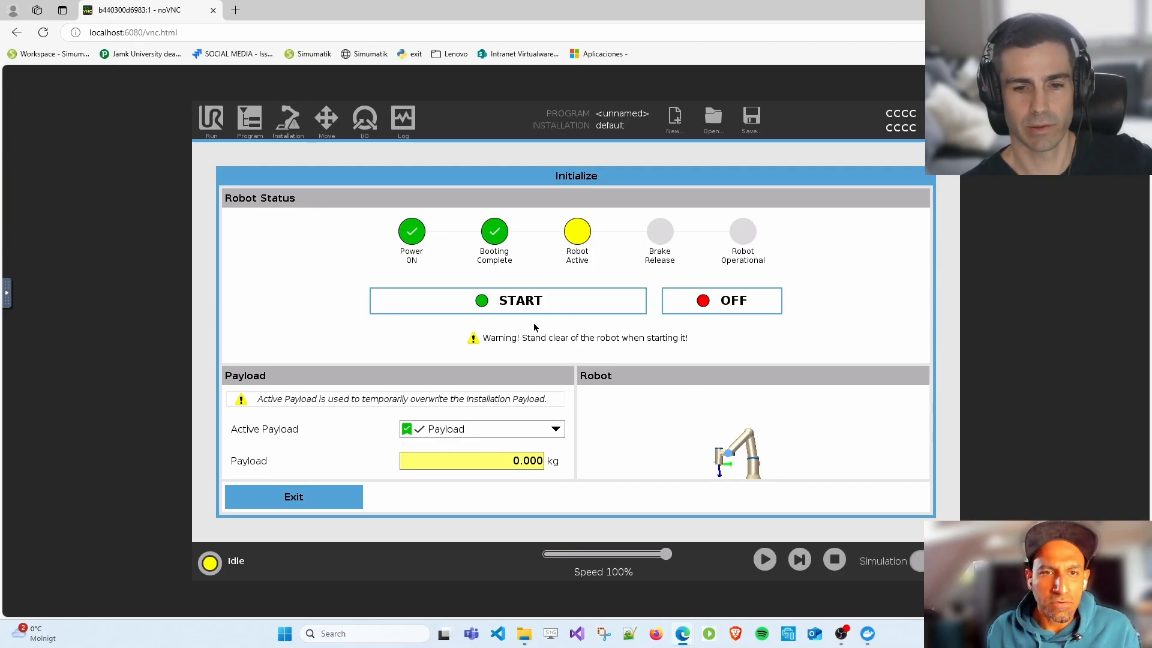
- Set the robot's active payload to 1 kg
left_click(489, 460)
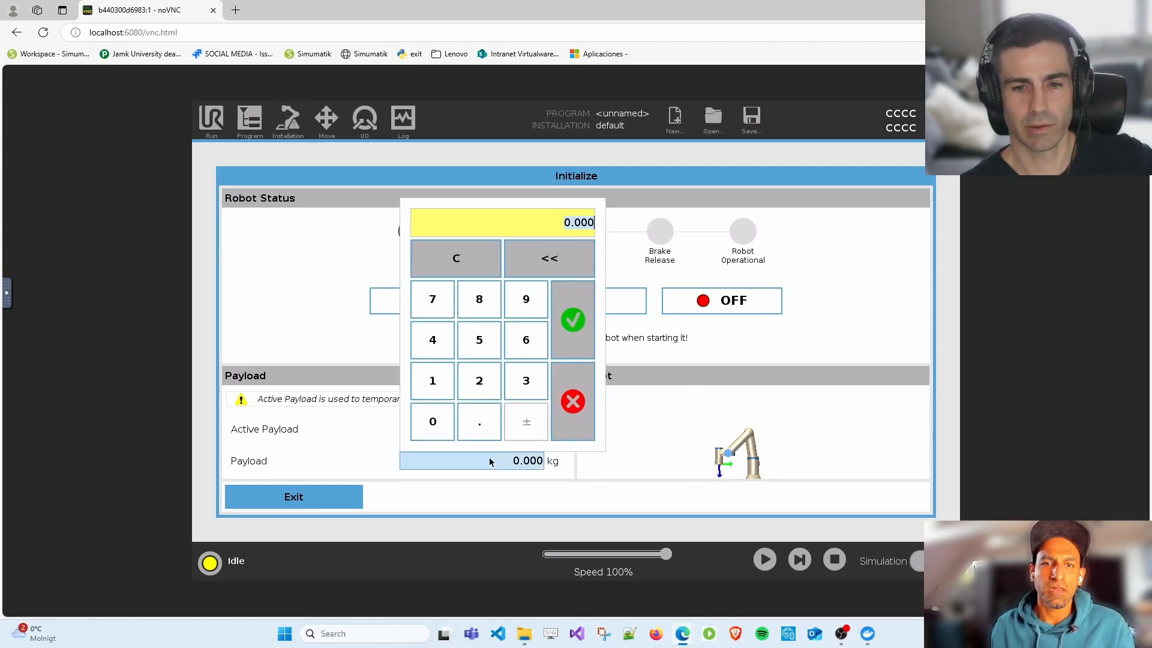
left_click(438, 384)
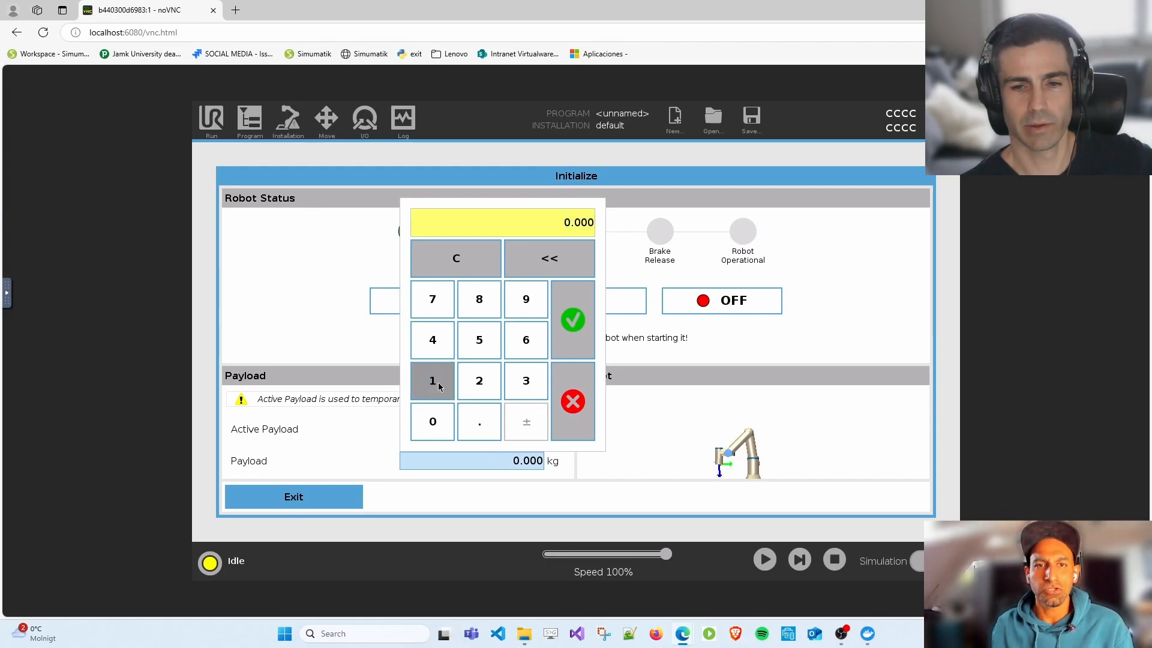
left_click(573, 325)
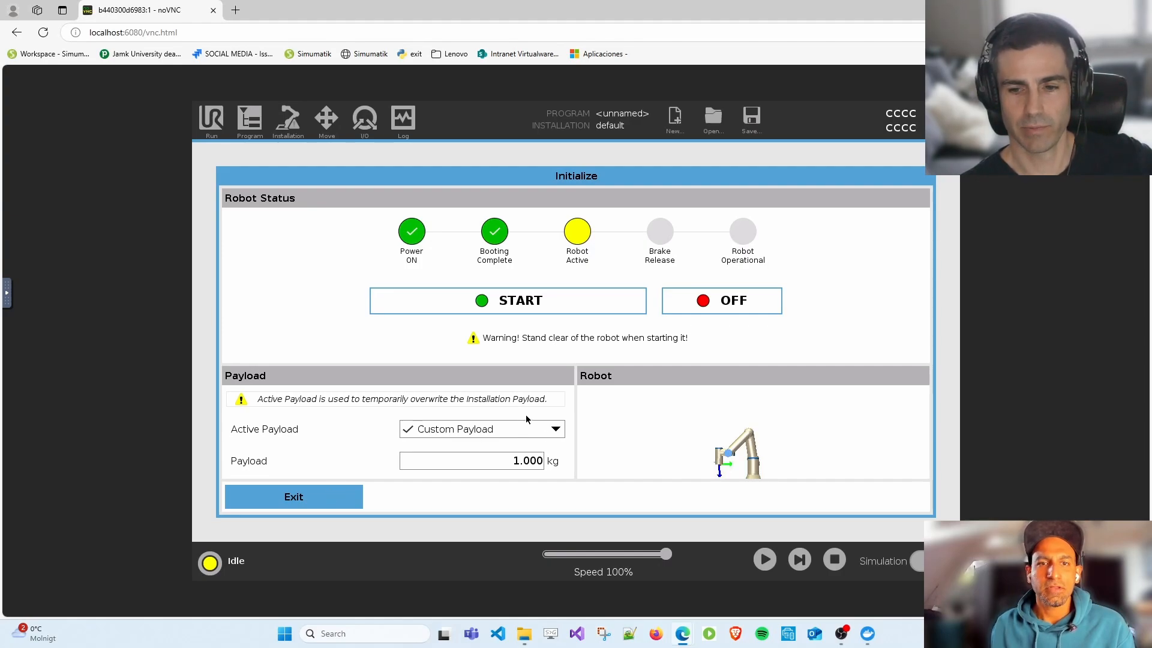
- Start the robot to release its brakes, leave initialization and choose to program the robot
left_click(522, 304)
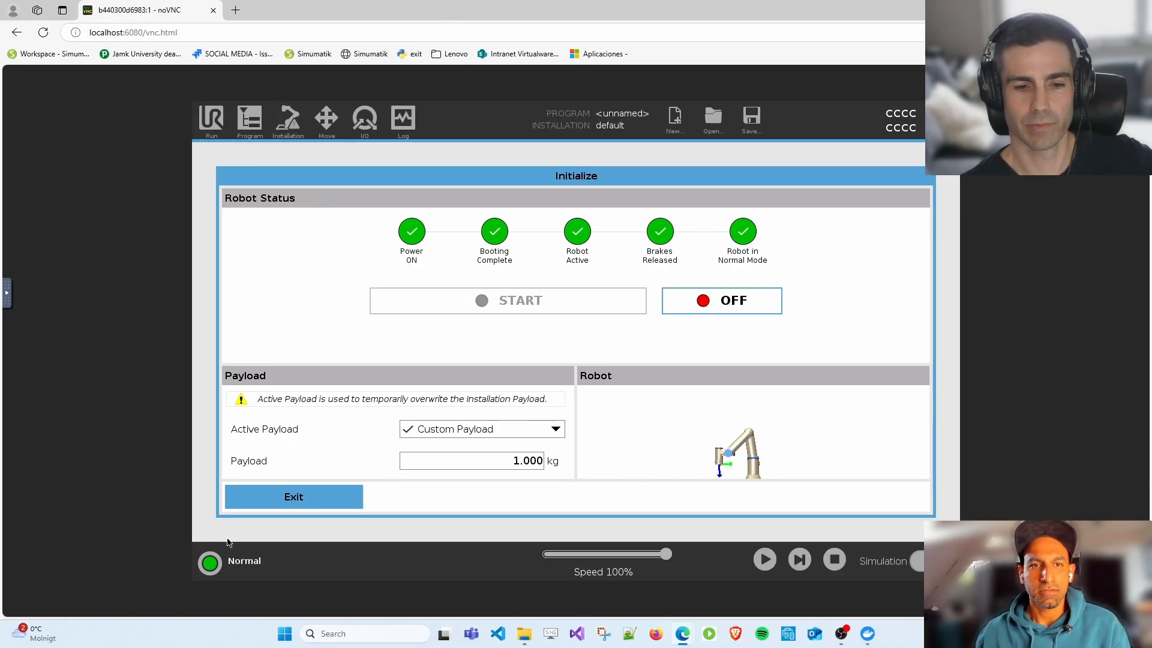
left_click(274, 503)
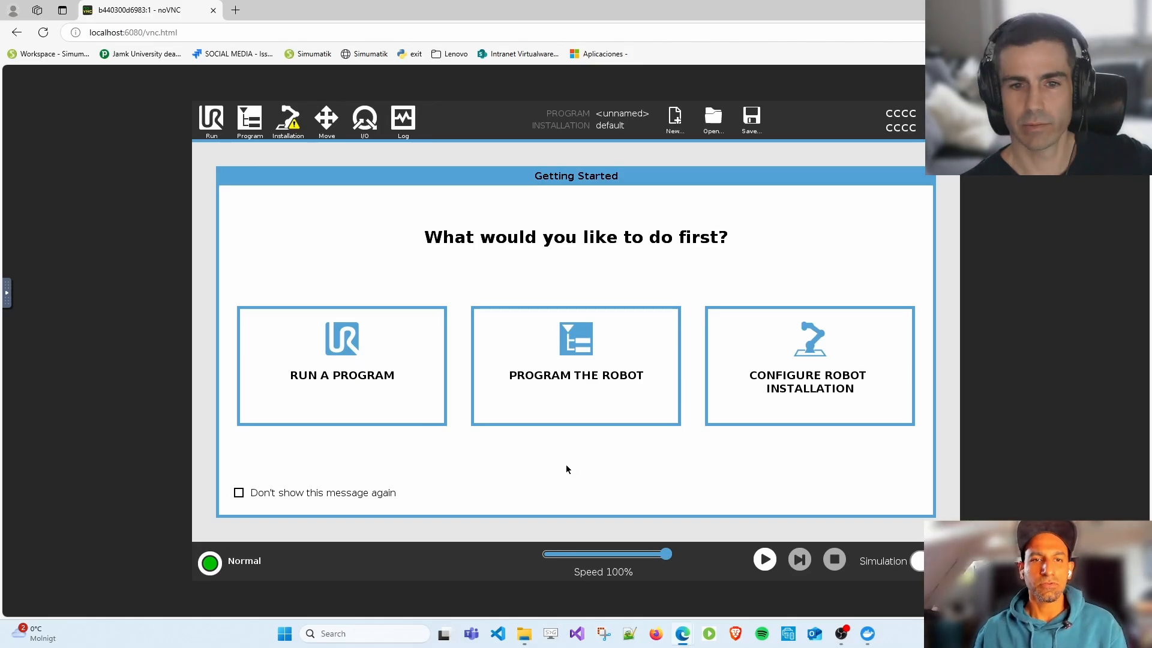
left_click(565, 376)
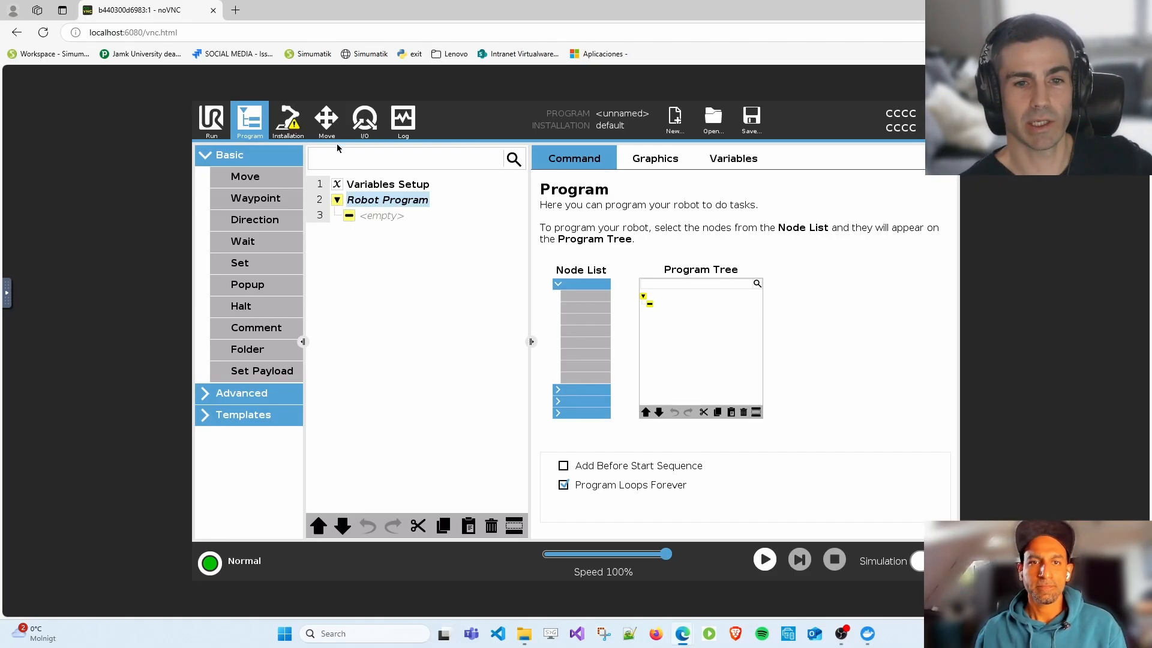
- Arrange the Simumatik workspace window and the noVNC robot window side by side
left_click_drag(455, 8, 660, 69)
mouse_move(687, 640)
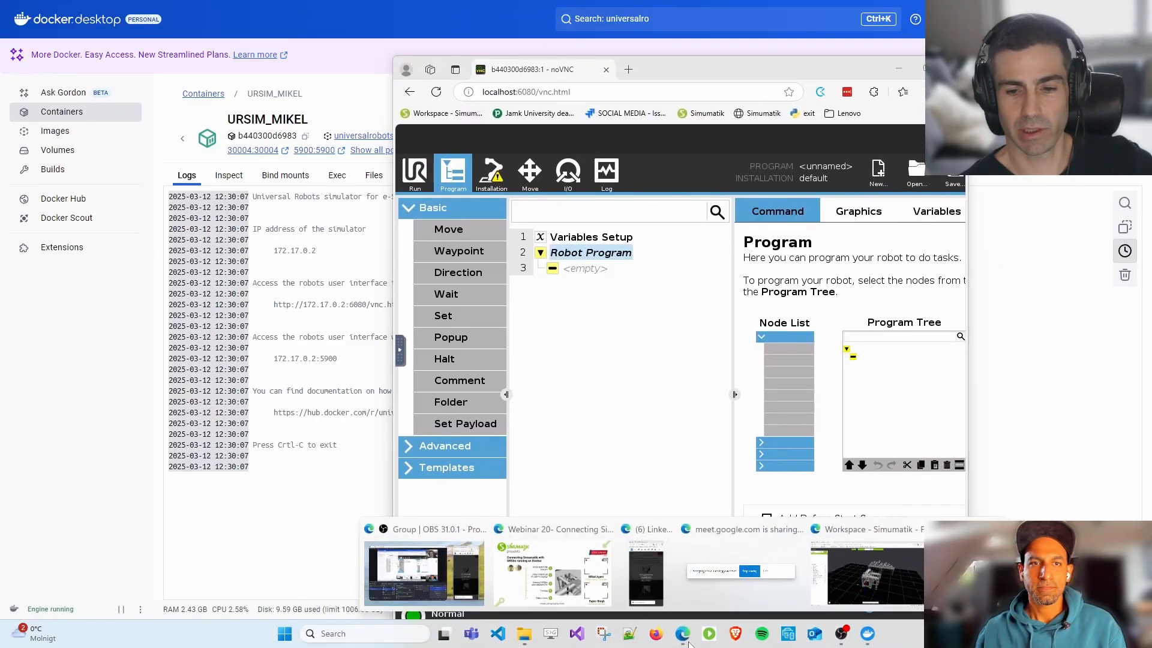
left_click(895, 578)
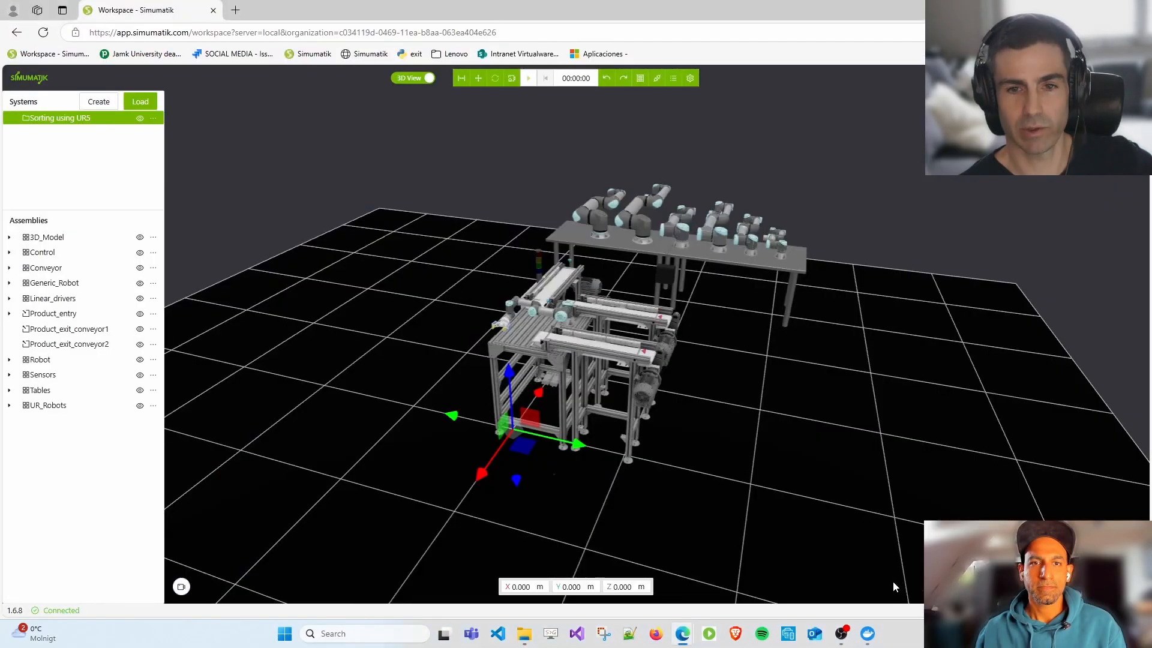
left_click(869, 635)
left_click(869, 636)
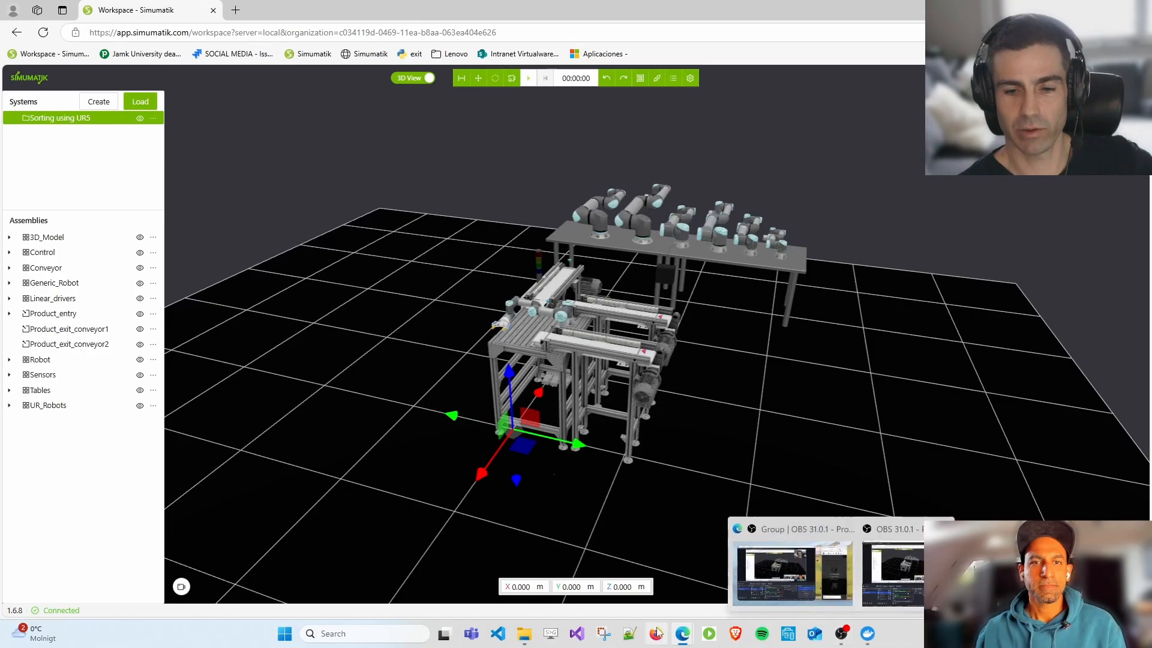
mouse_move(687, 640)
left_click(967, 576)
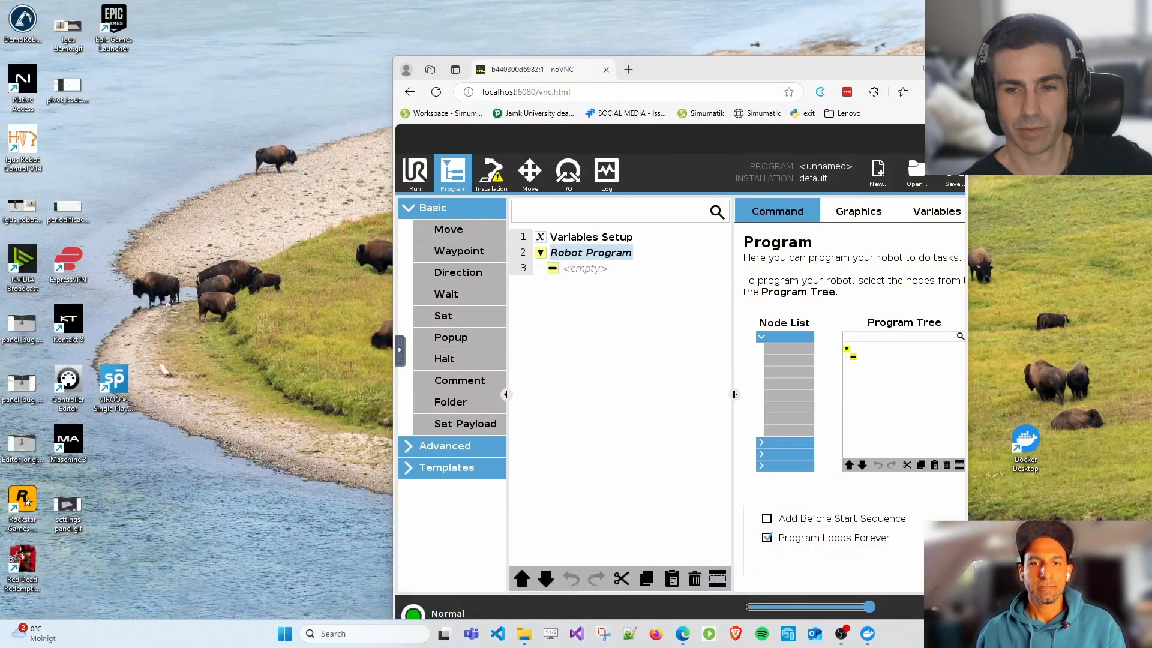
left_click_drag(758, 68, 499, 42)
left_click(258, 137)
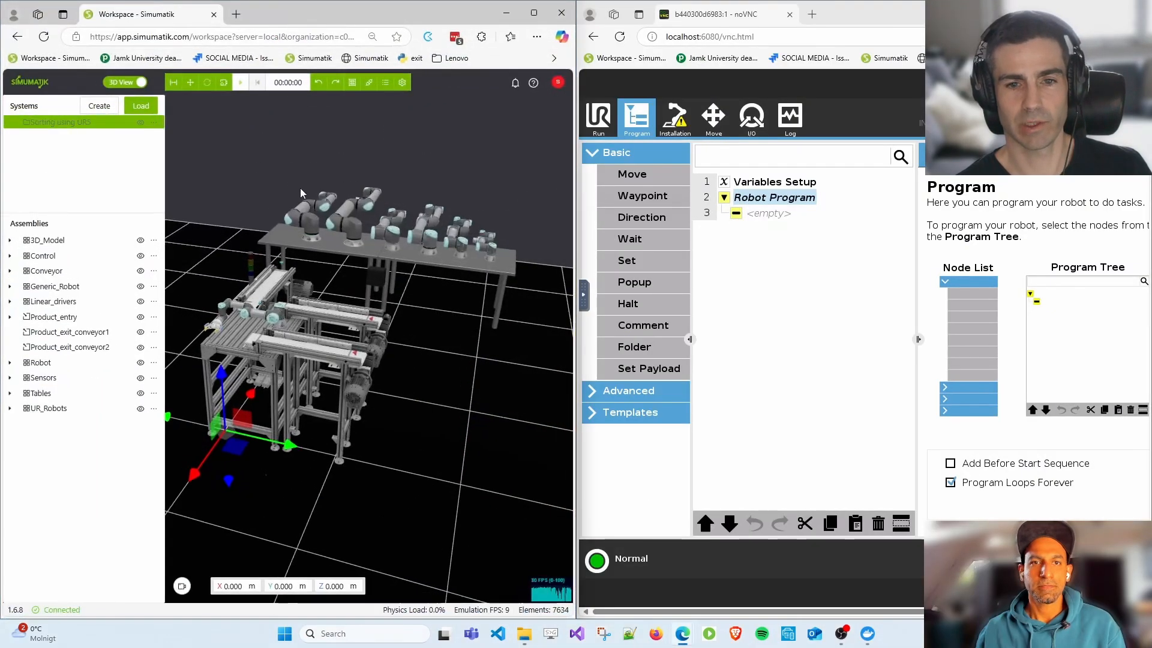
- Hide the Simumatik workspace panels and start the gateway
left_click(173, 84)
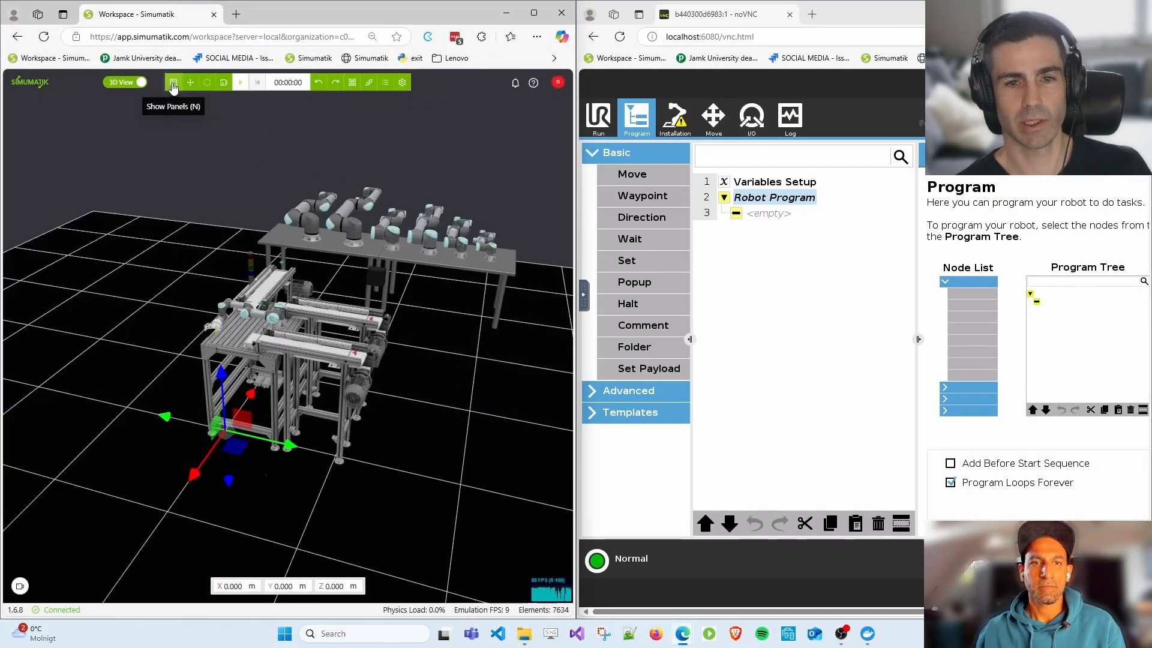
left_click(369, 82)
left_click(384, 187)
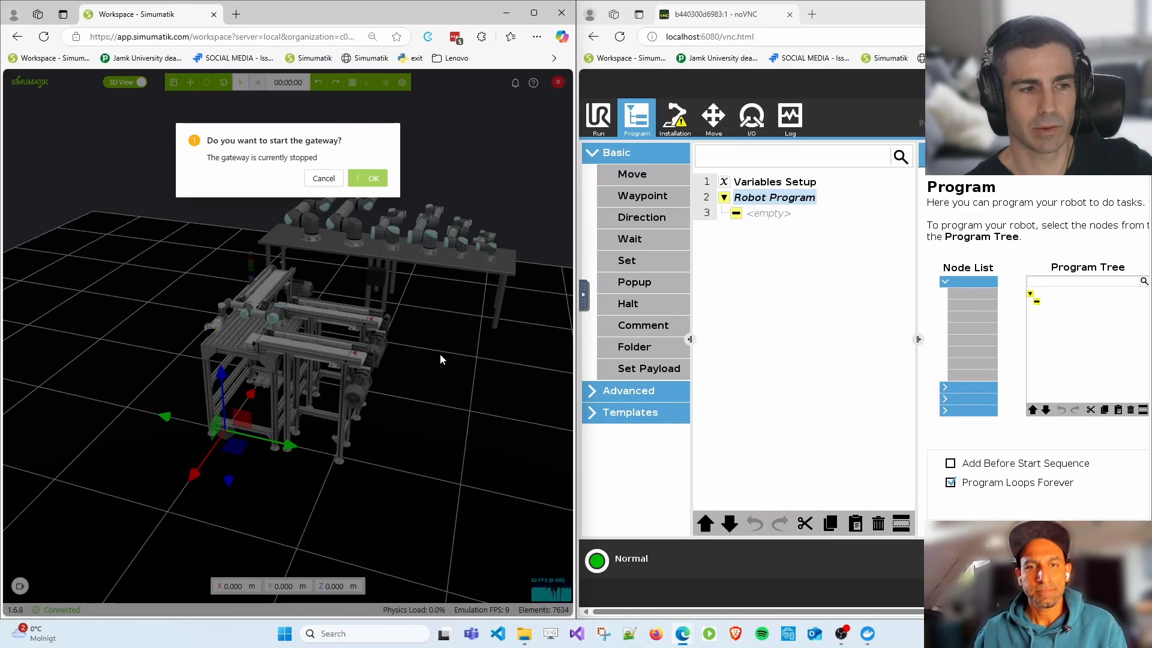
- Show the workspace panels, check the host and port in Generic_Robot_Controller's setup params, and start the emulation
left_click_drag(352, 428, 485, 414)
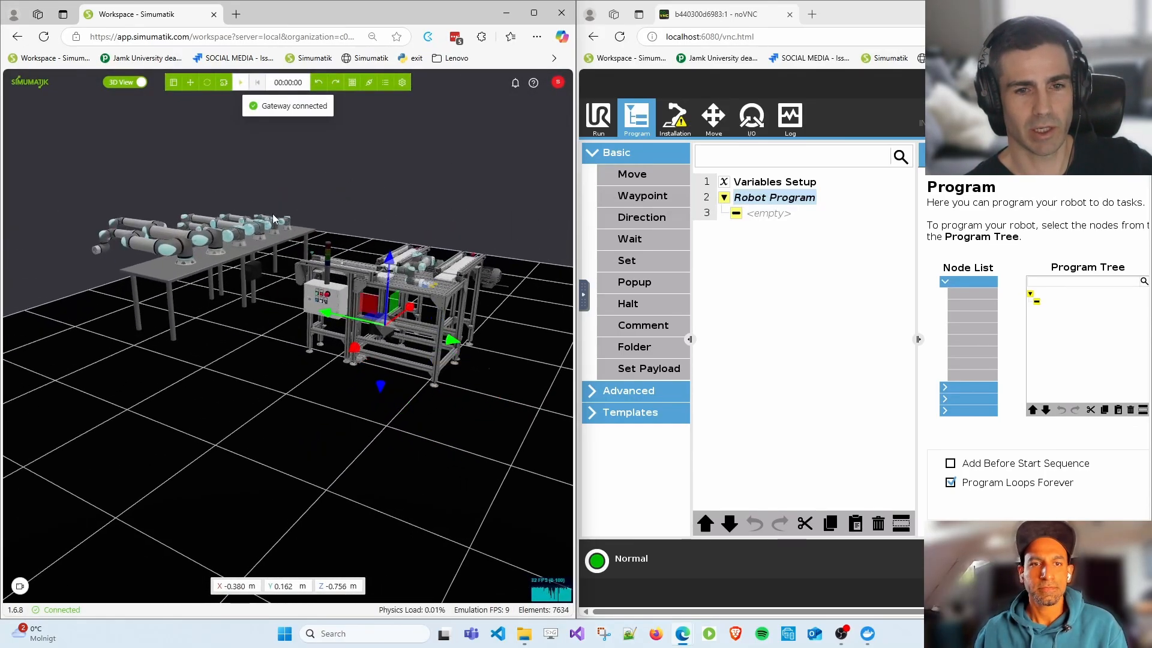
left_click(174, 82)
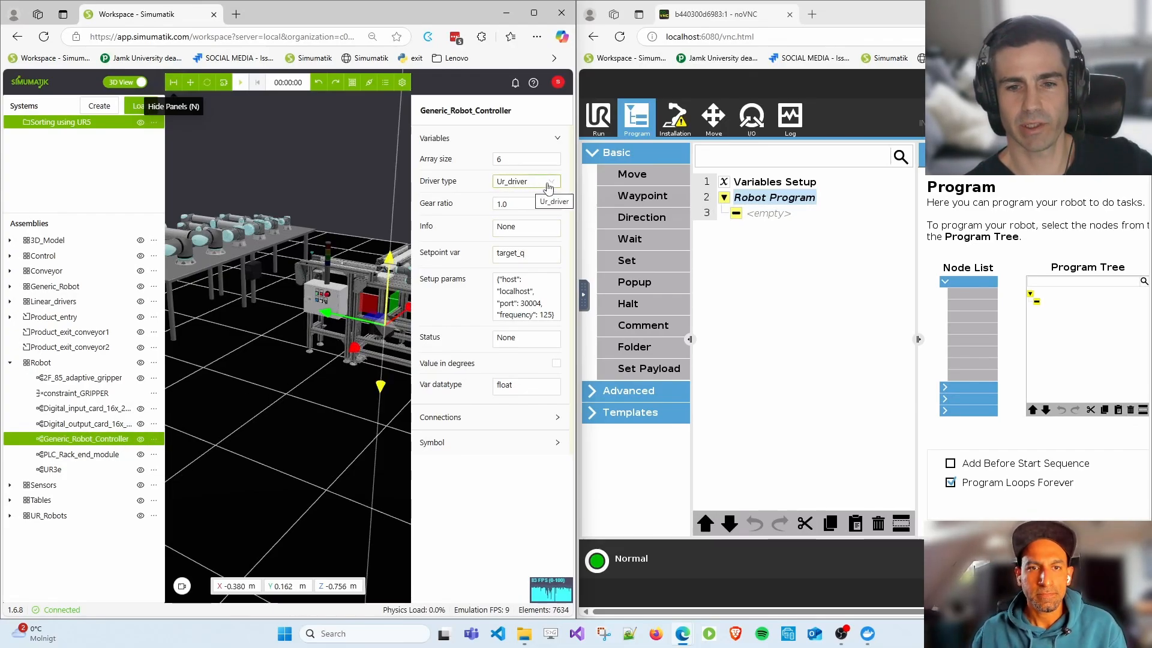
double_click(505, 291)
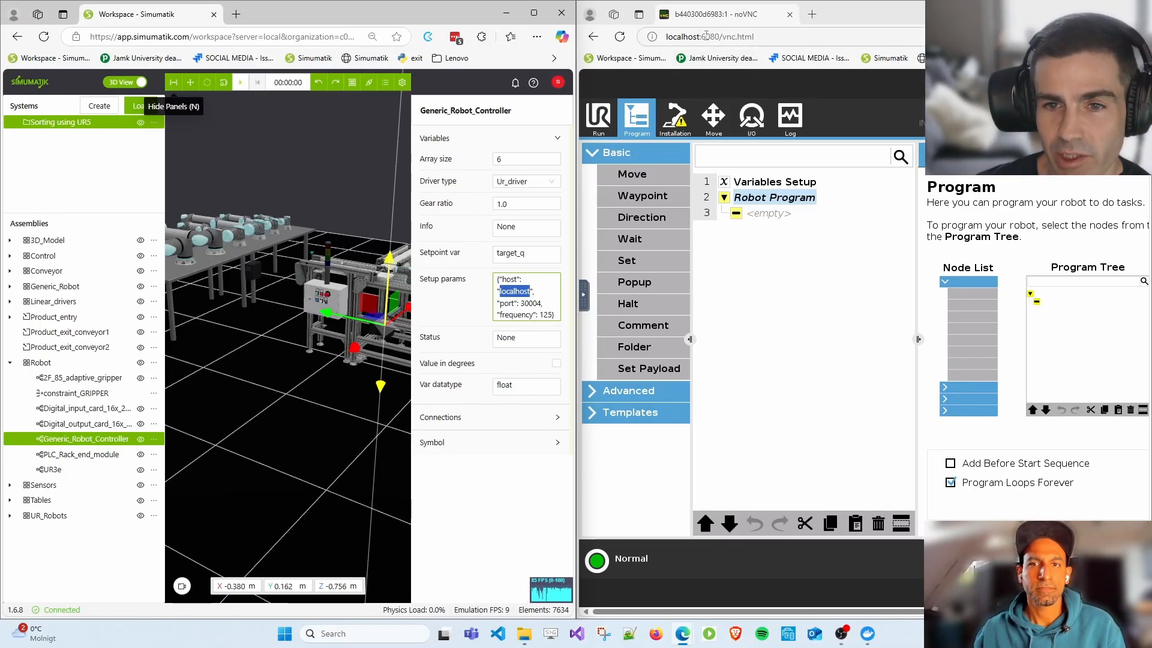
double_click(523, 303)
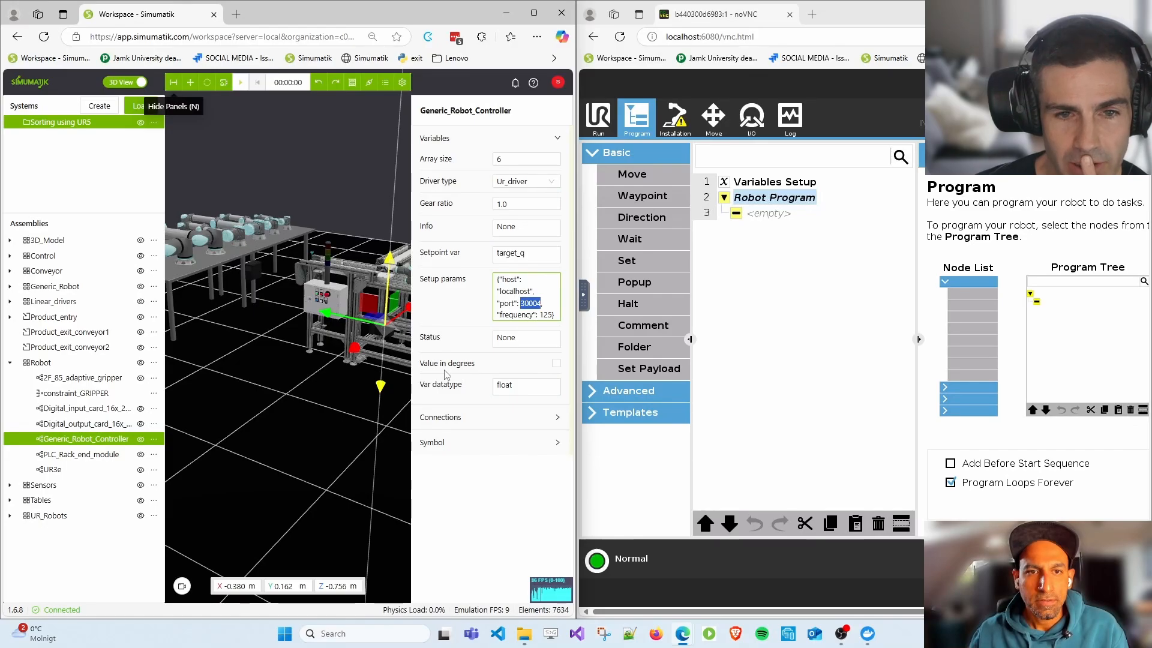
left_click(241, 85)
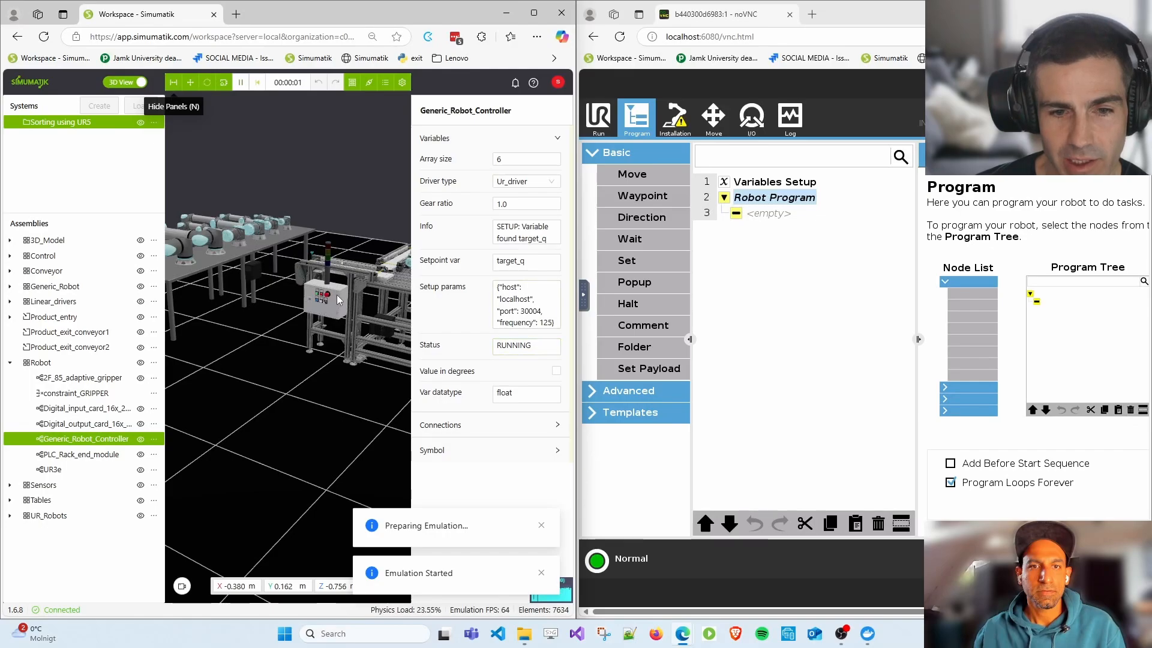
- Hide the Simumatik workspace panels and, in the noVNC robot window, jog the robot's TCP upward on the Move screen
right_click_drag(343, 294, 250, 326)
left_click(177, 83)
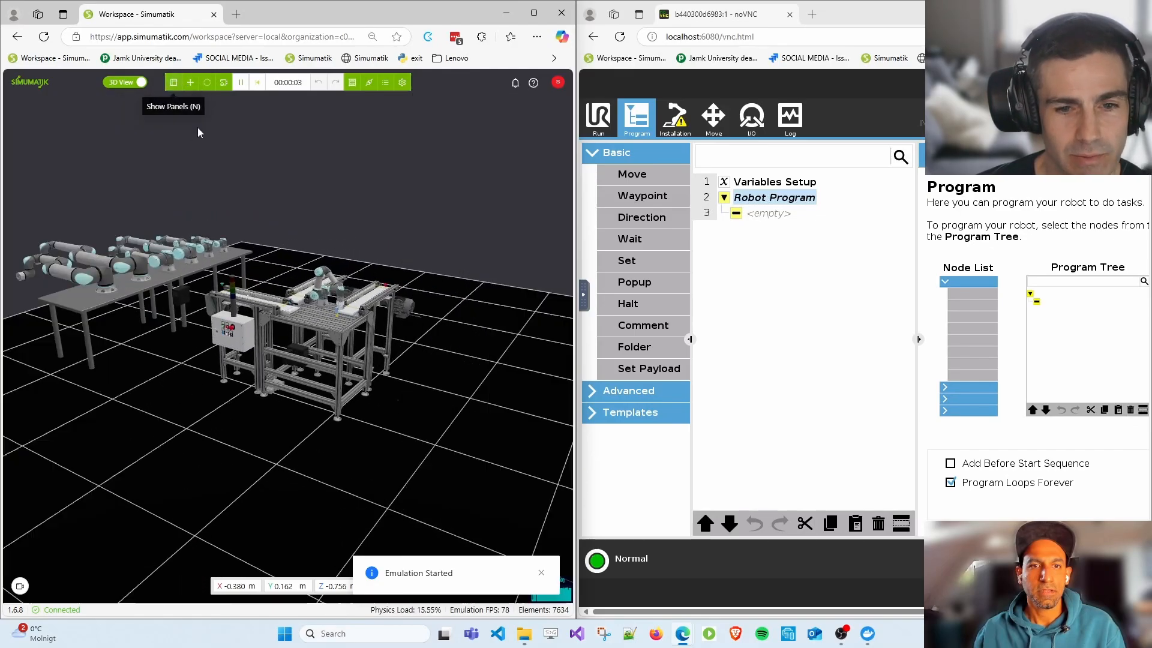
scroll(367, 355, "up", 10)
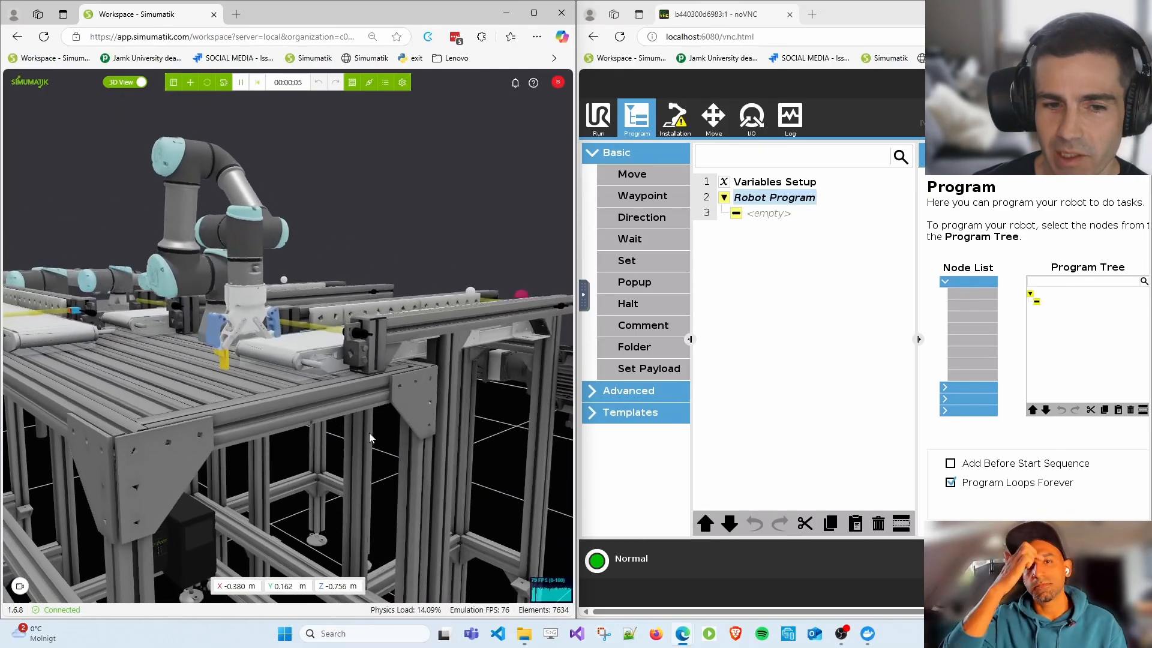
scroll(369, 435, "up", 2)
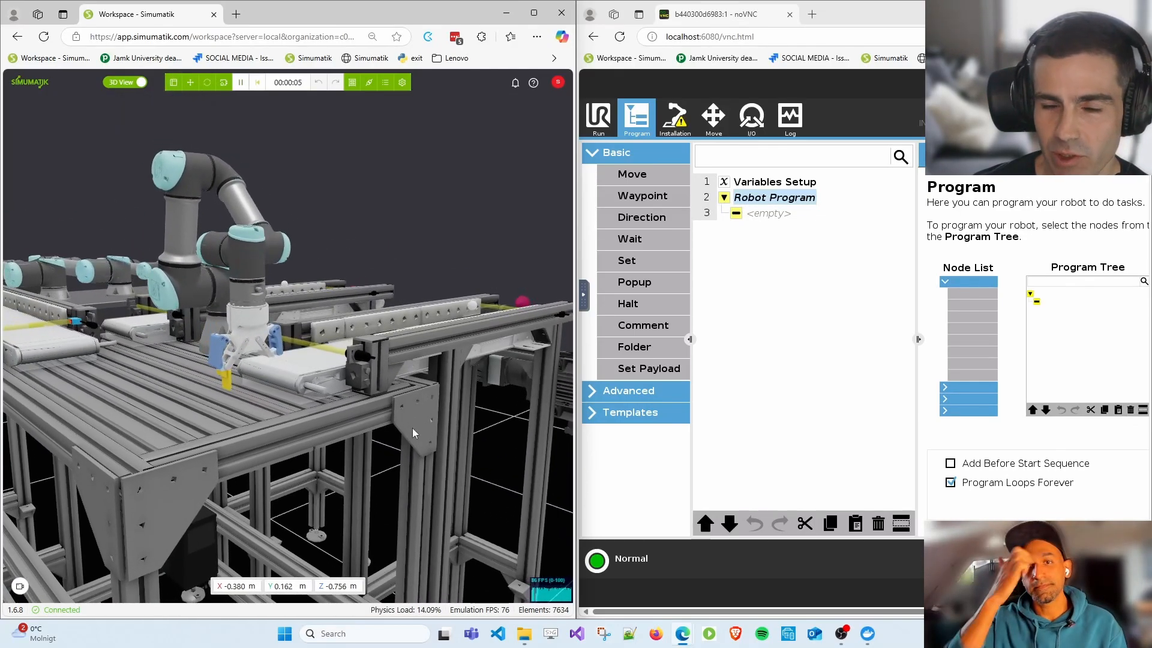
left_click(715, 126)
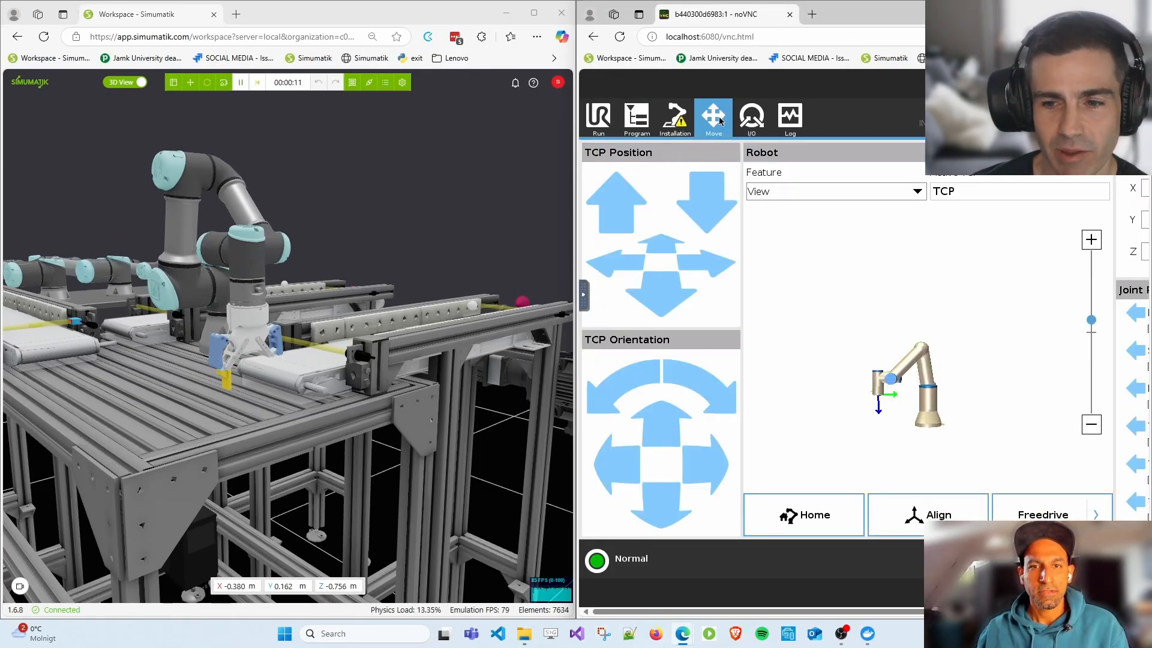
left_click(621, 204)
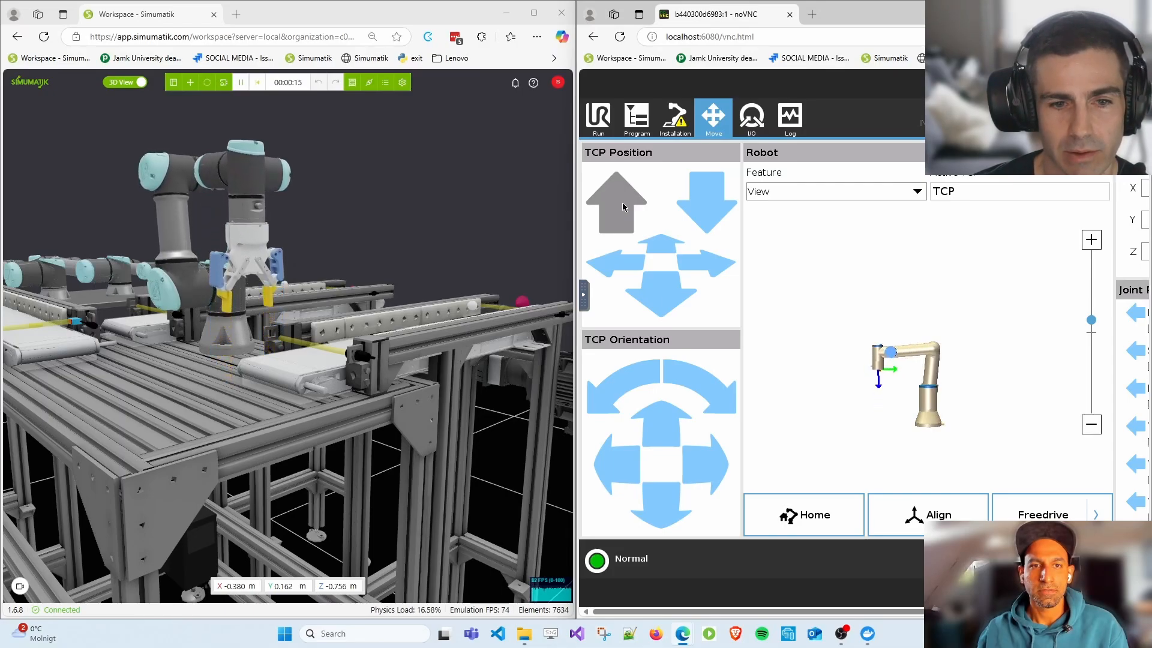
- Jog the TCP orientation in both twist directions and tilt the tool back and forth to test the emulated robot's response
left_click(722, 399)
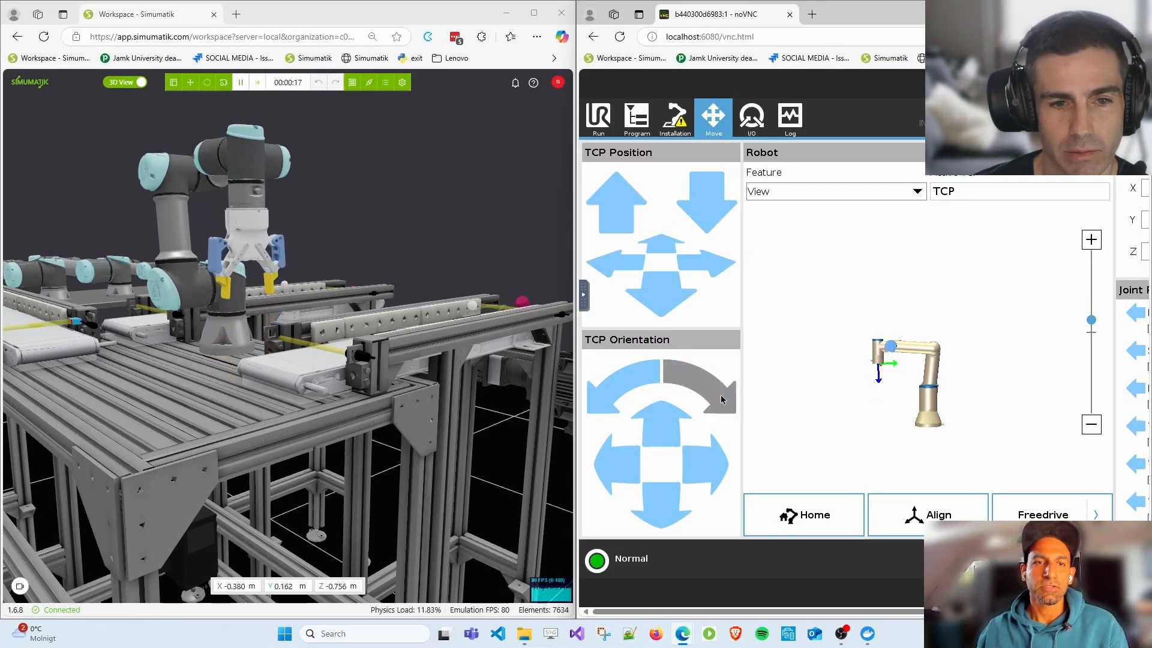
left_click(651, 384)
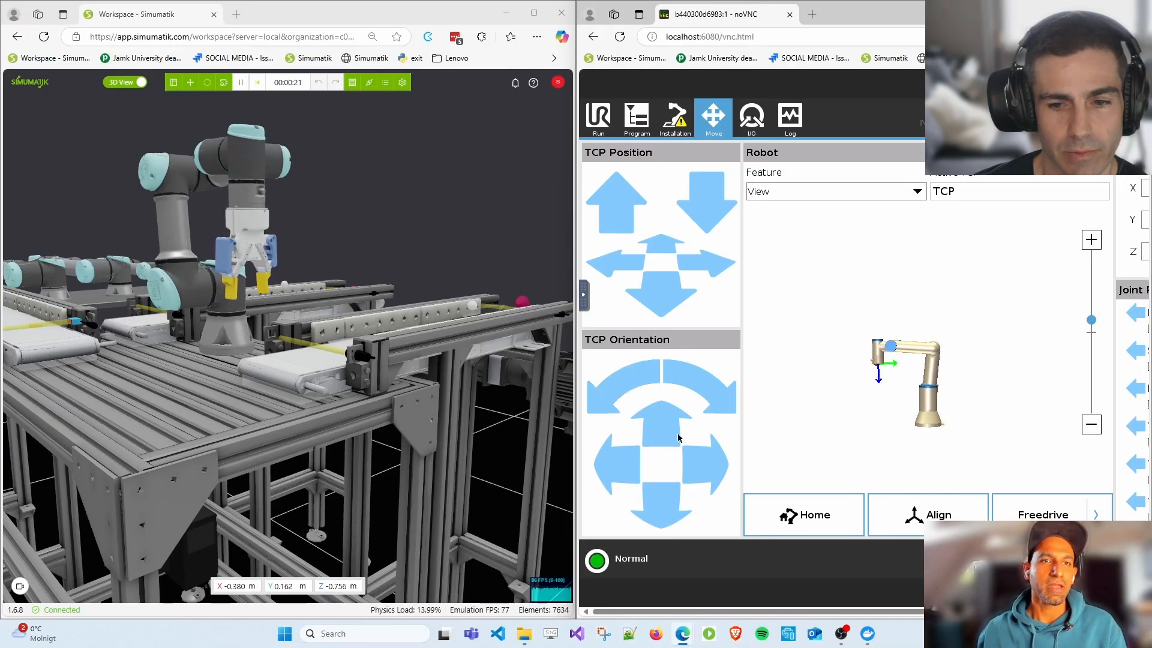
left_click(709, 467)
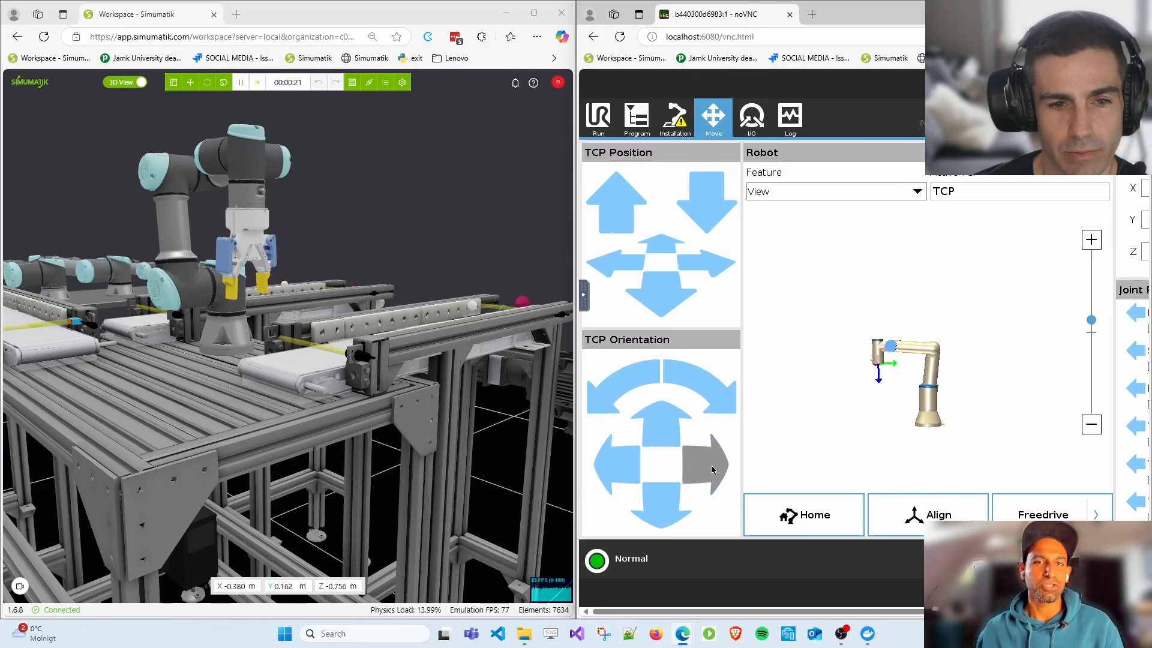
left_click(619, 477)
left_click(676, 513)
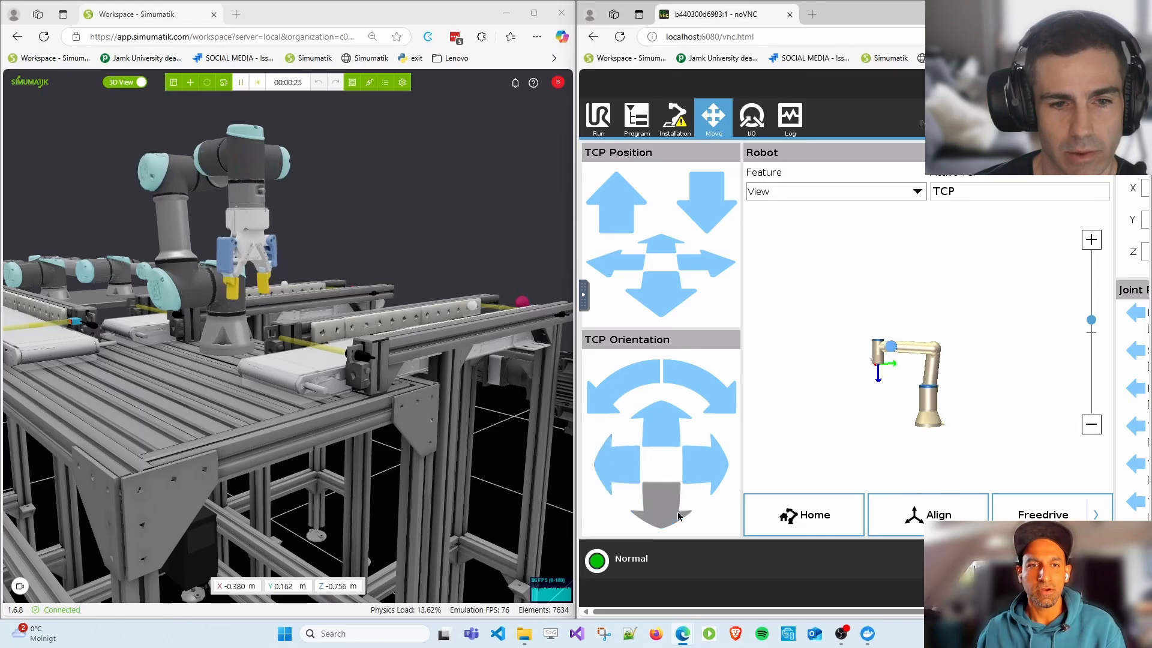
left_click(676, 438)
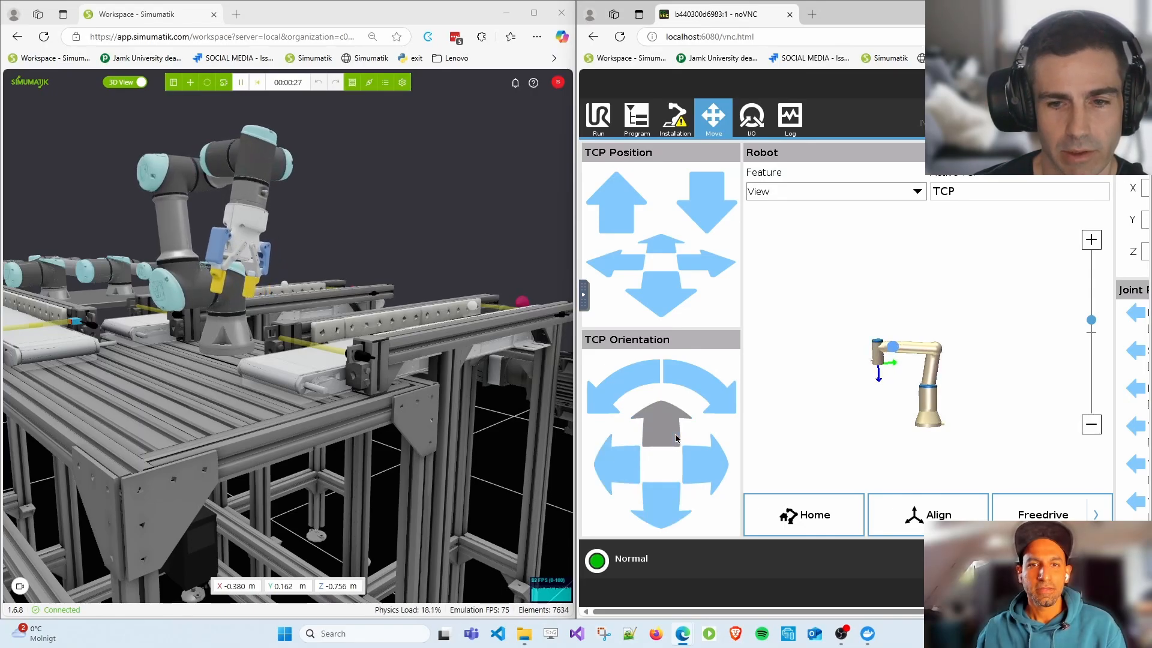
- Jog the TCP position sideways in both directions, and along the forward and backward directions
left_click(695, 263)
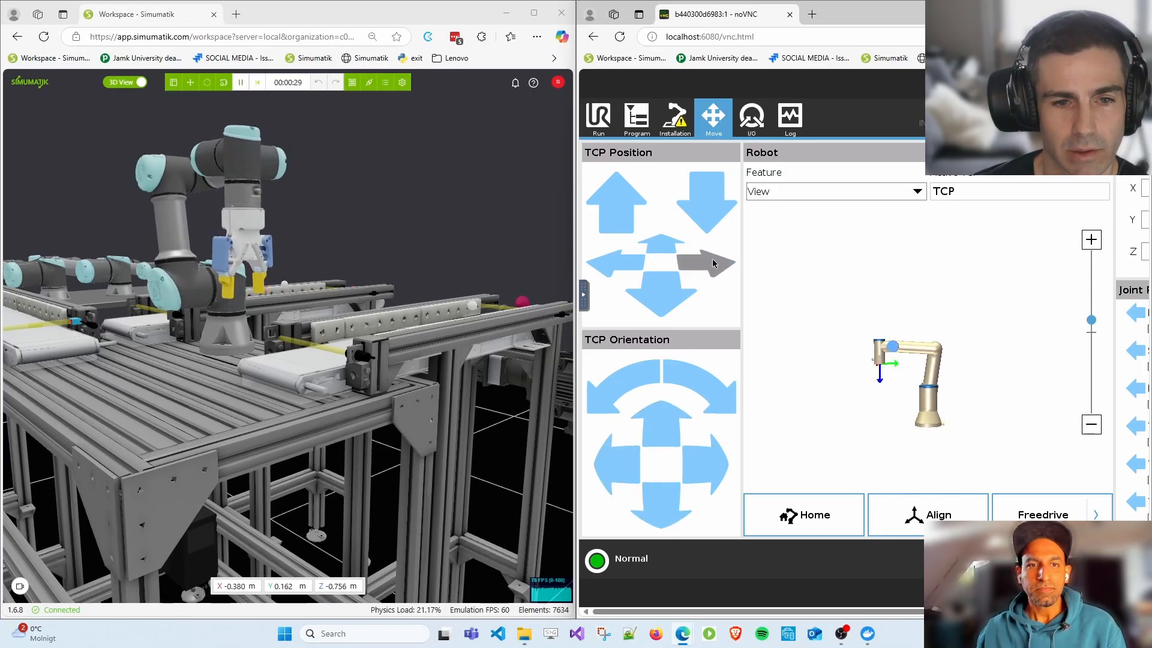
left_click(621, 267)
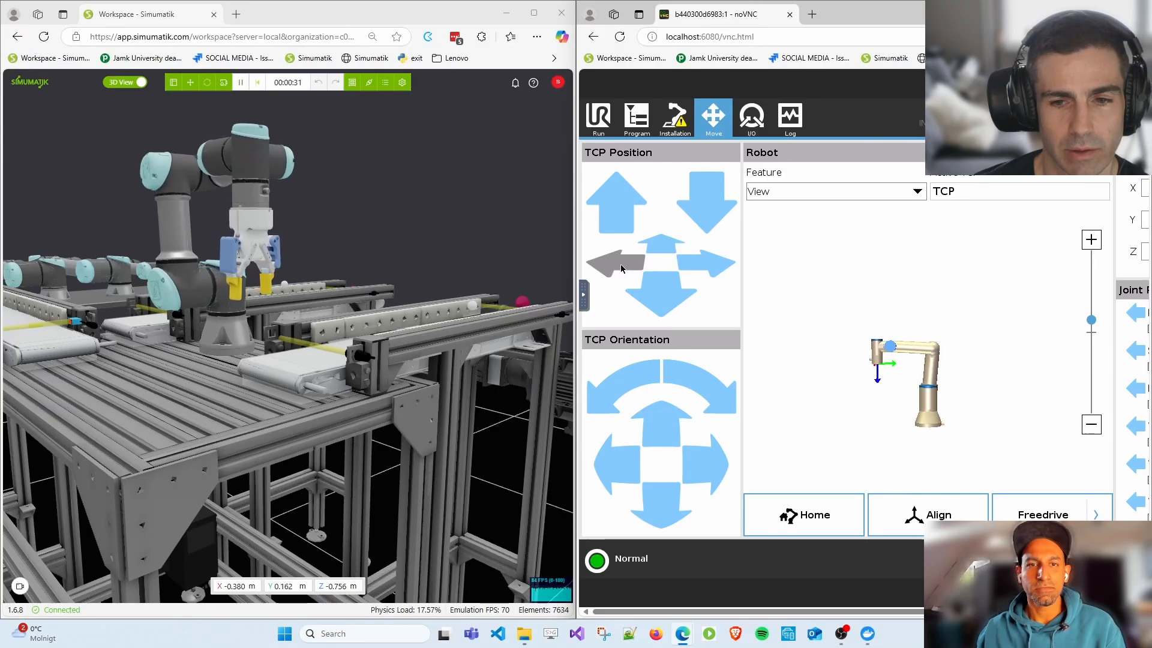
left_click(675, 307)
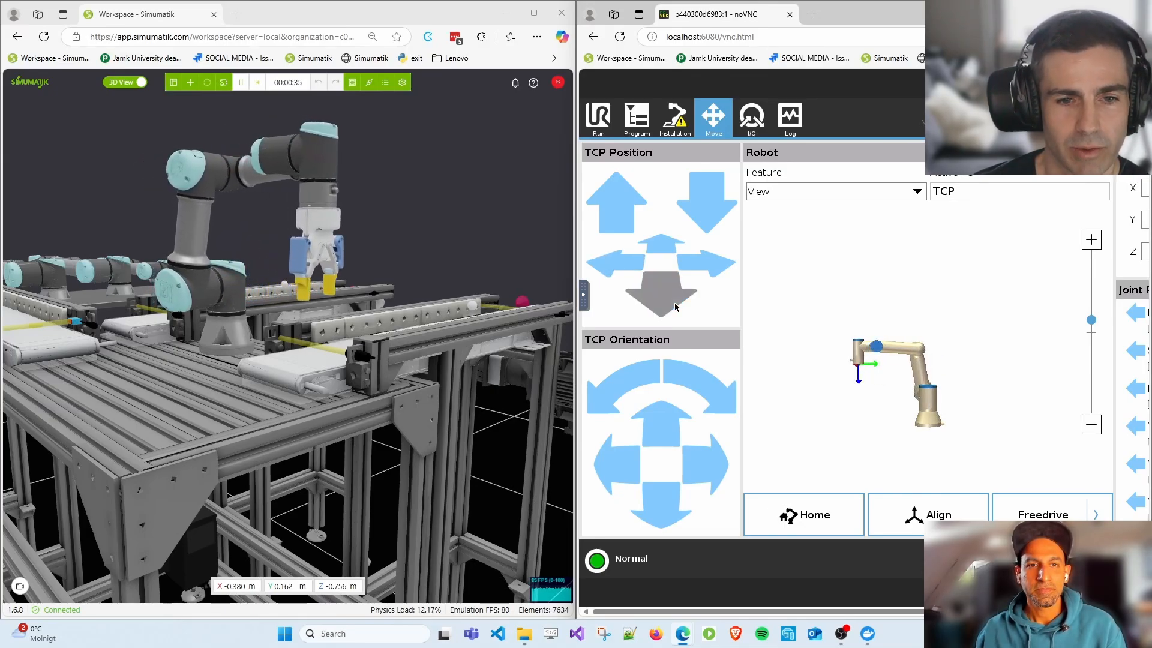
left_click(667, 250)
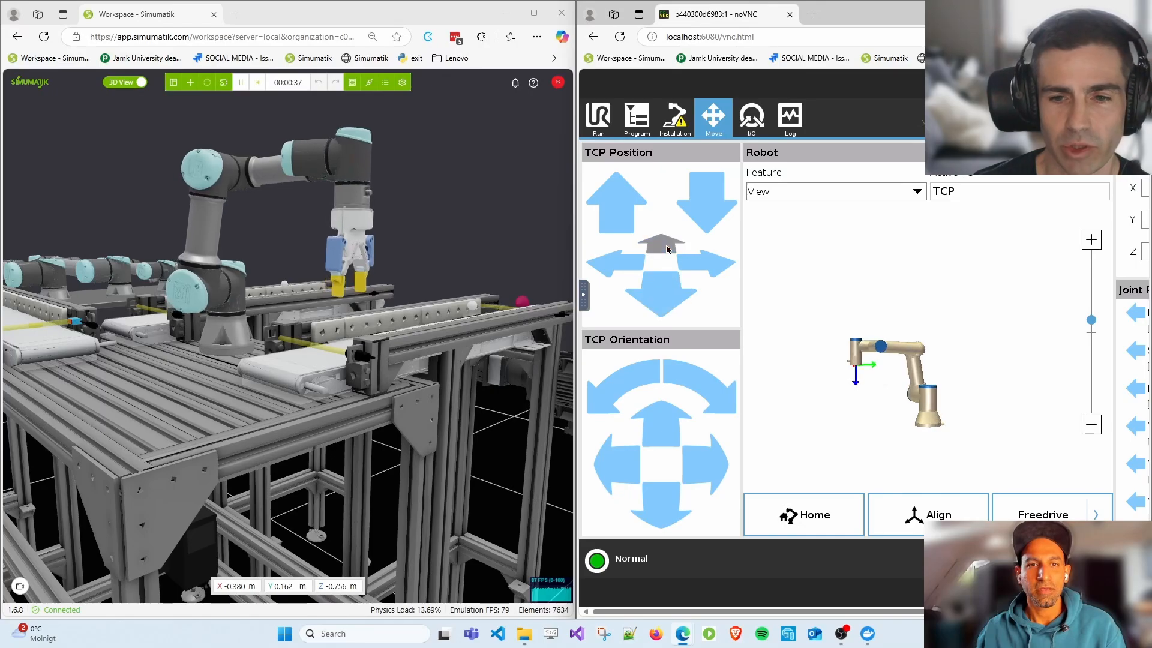
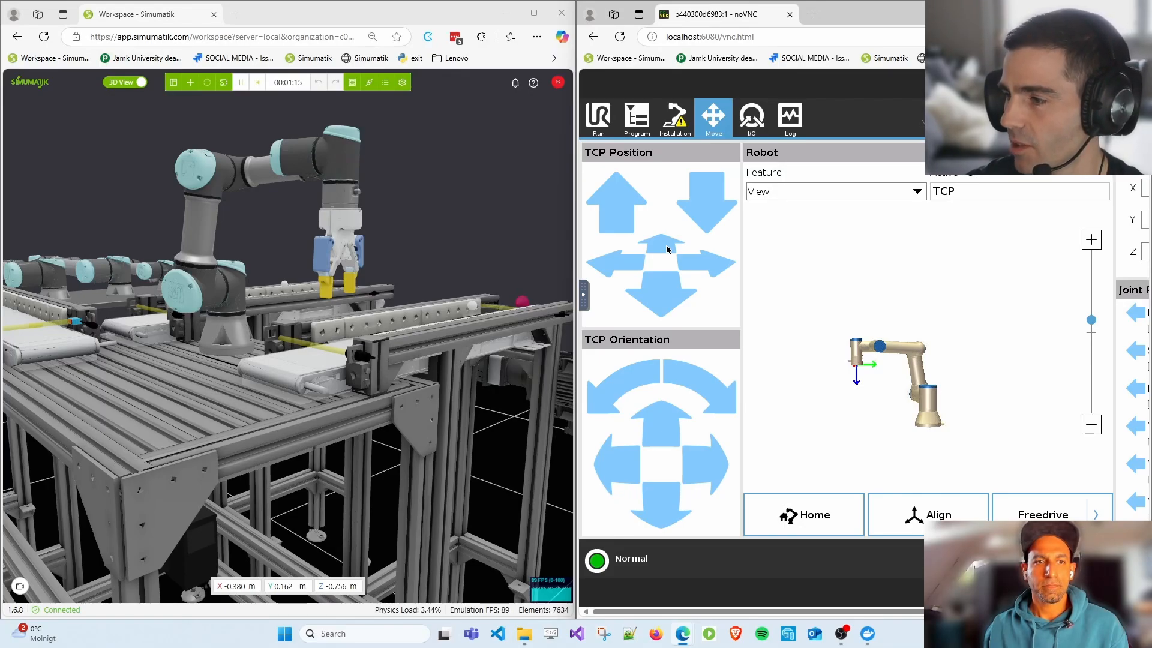
- Maximize the noVNC robot window and add a Move node of type MoveJ to the empty robot program
left_click(630, 129)
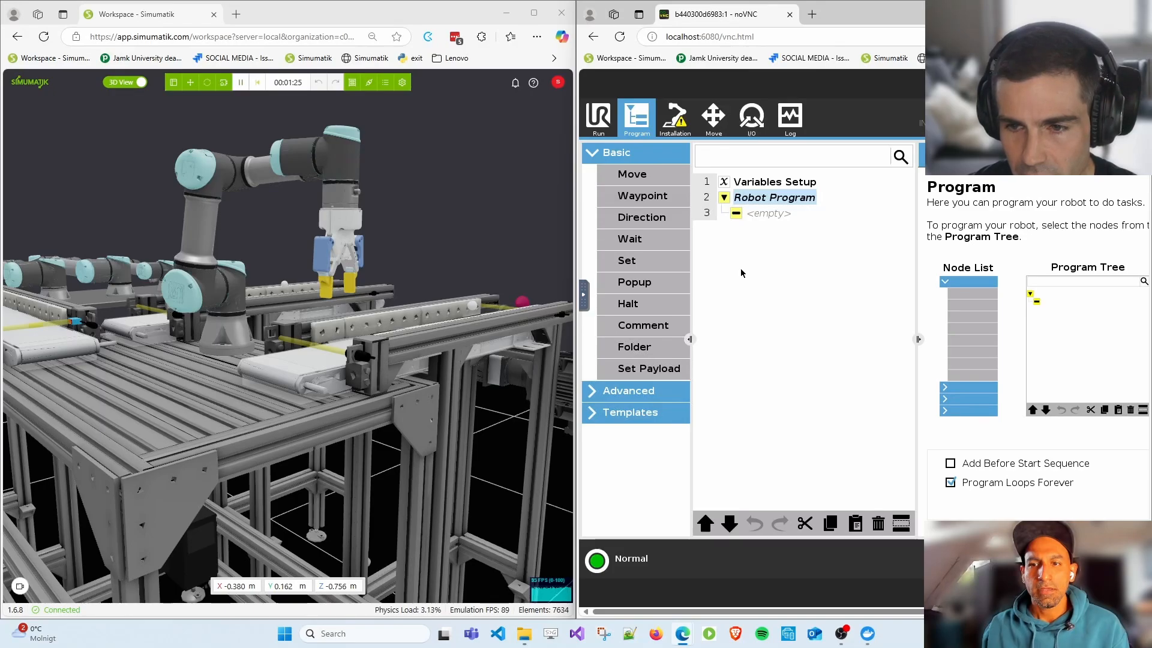
double_click(910, 7)
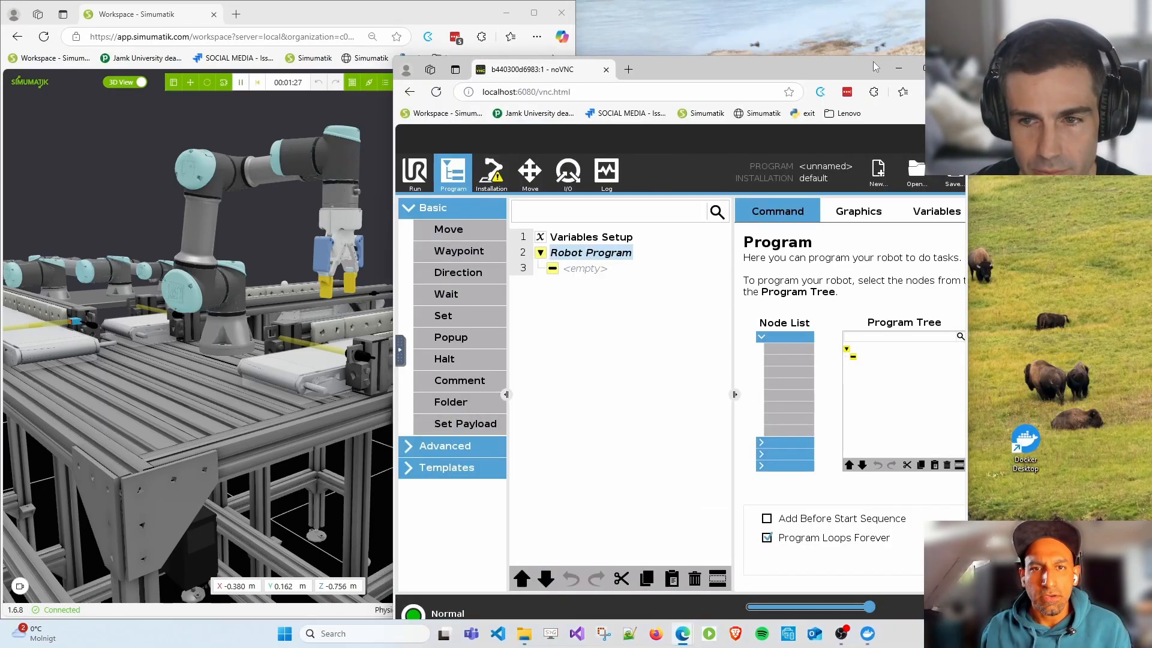
left_click(912, 72)
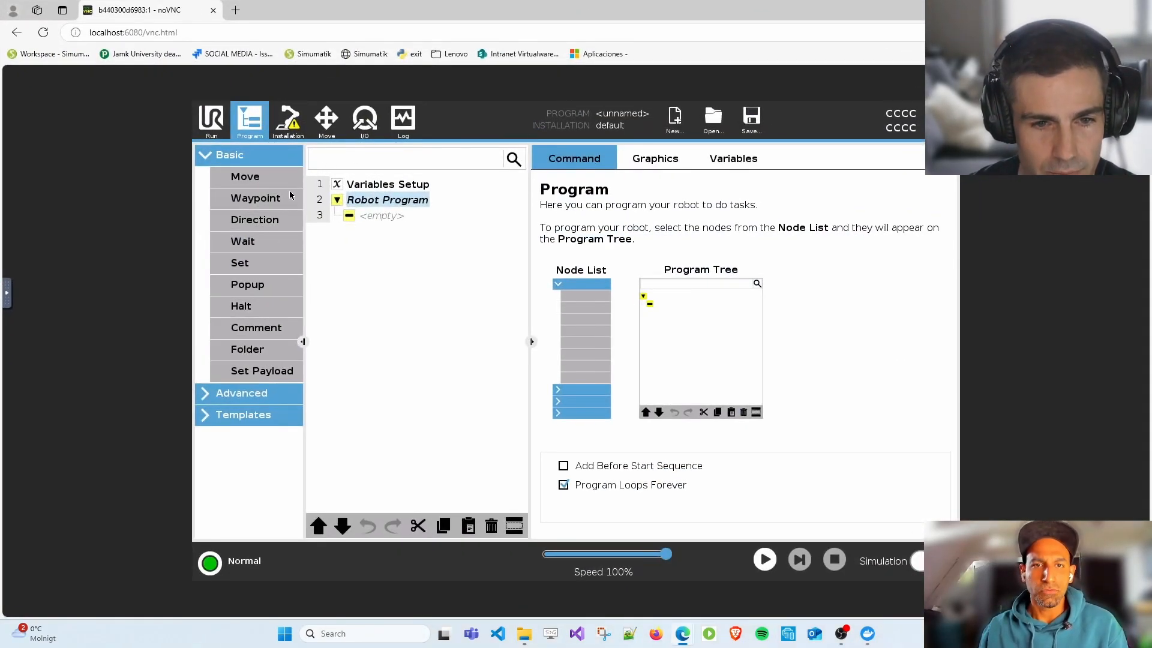
left_click(252, 178)
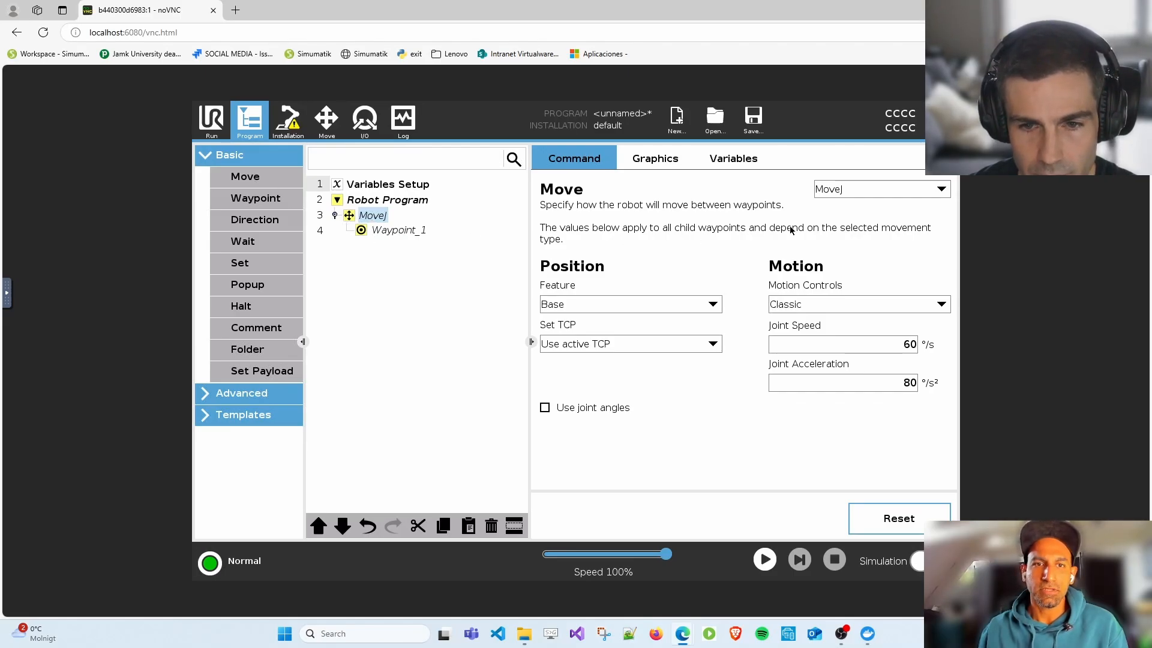
left_click(900, 189)
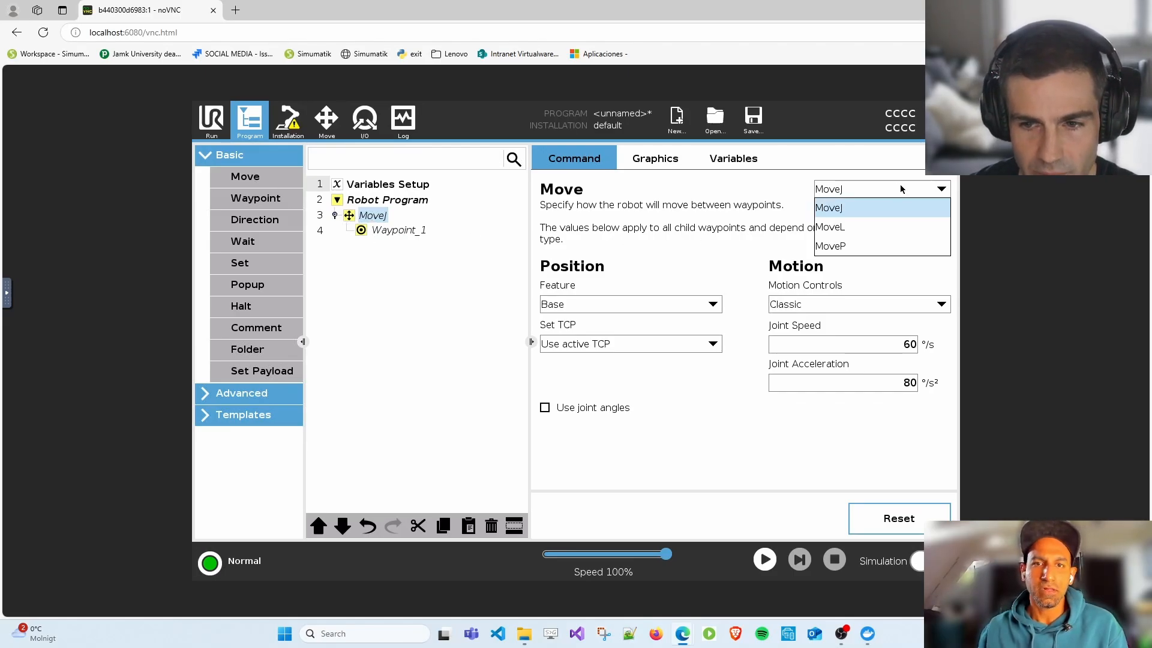
left_click(873, 211)
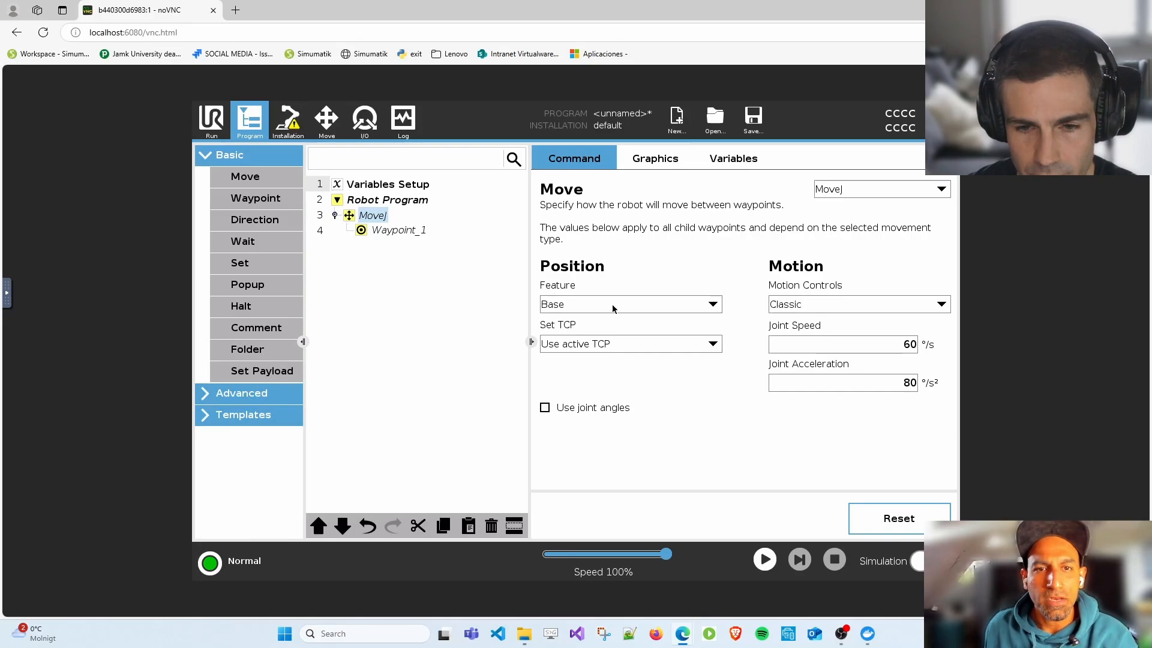
- Set Waypoint_1 to the robot's current pose, checking that pose against the Simumatik view before accepting it
left_click(411, 235)
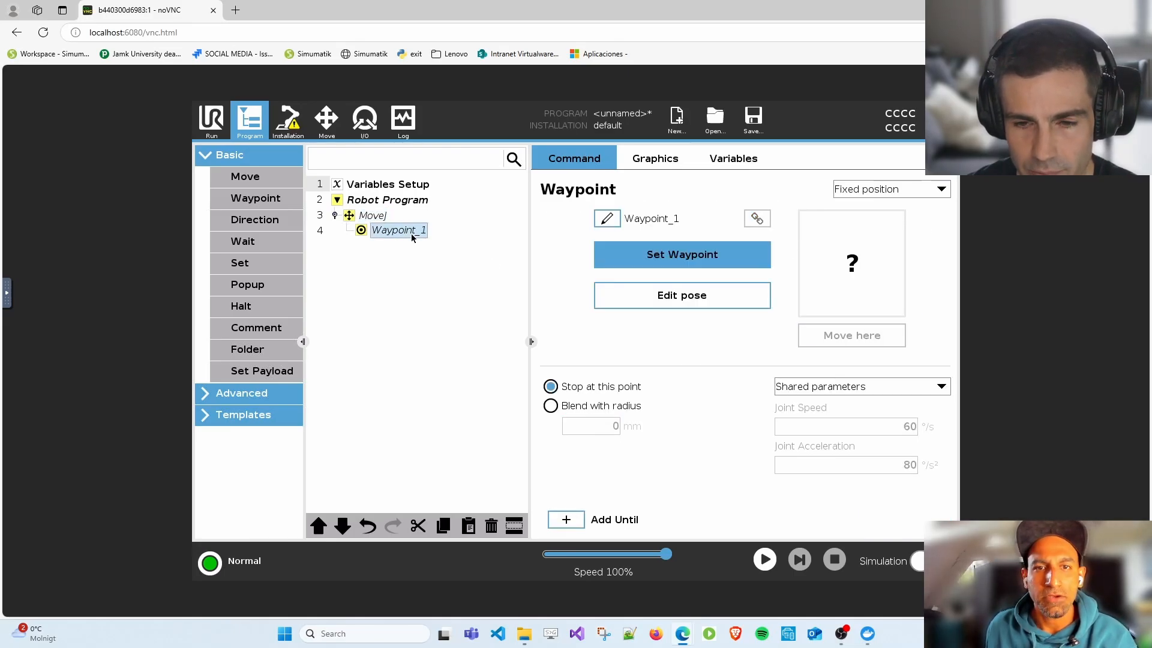
left_click(718, 263)
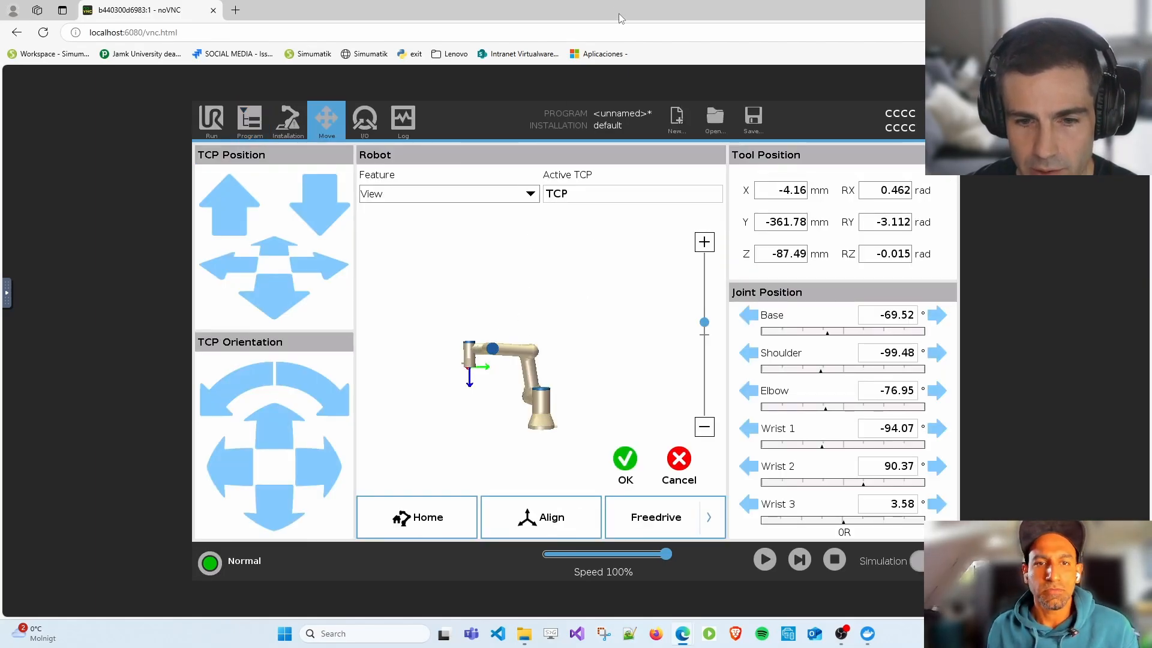
left_click_drag(618, 13, 818, 55)
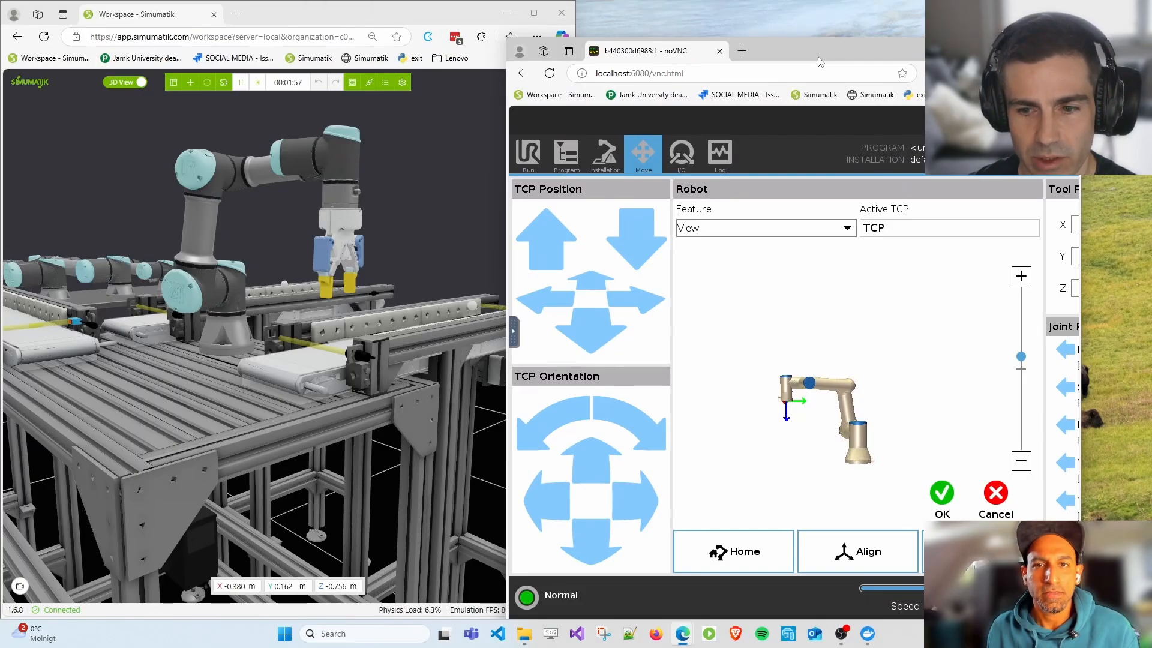
left_click_drag(820, 61, 783, 47)
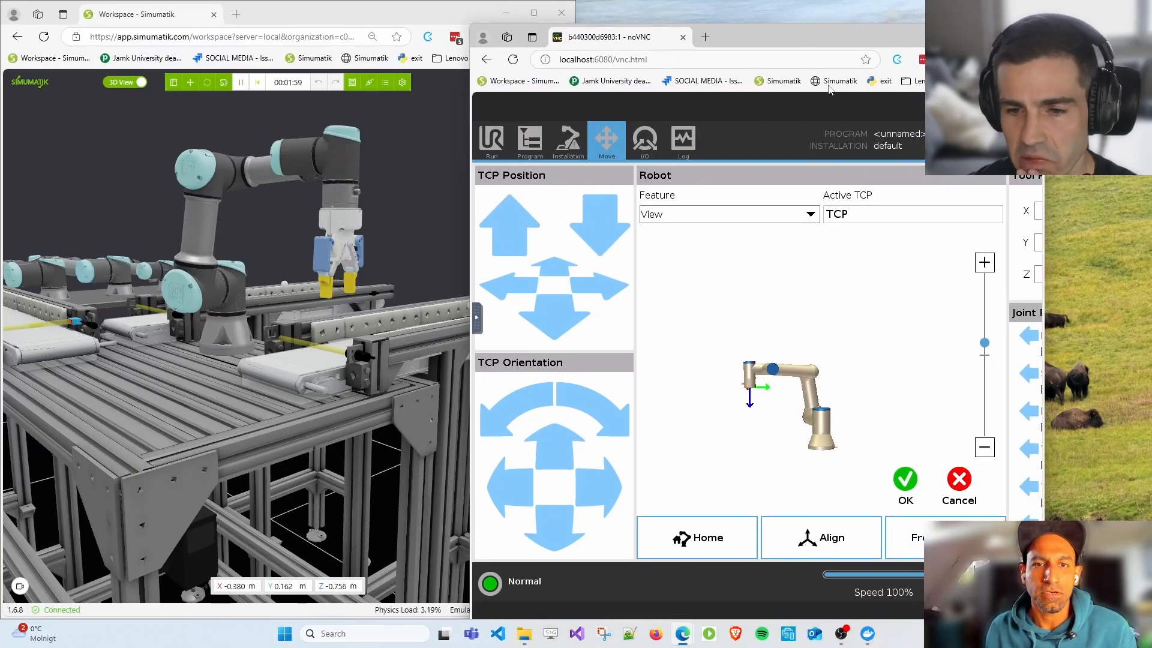
left_click(1003, 36)
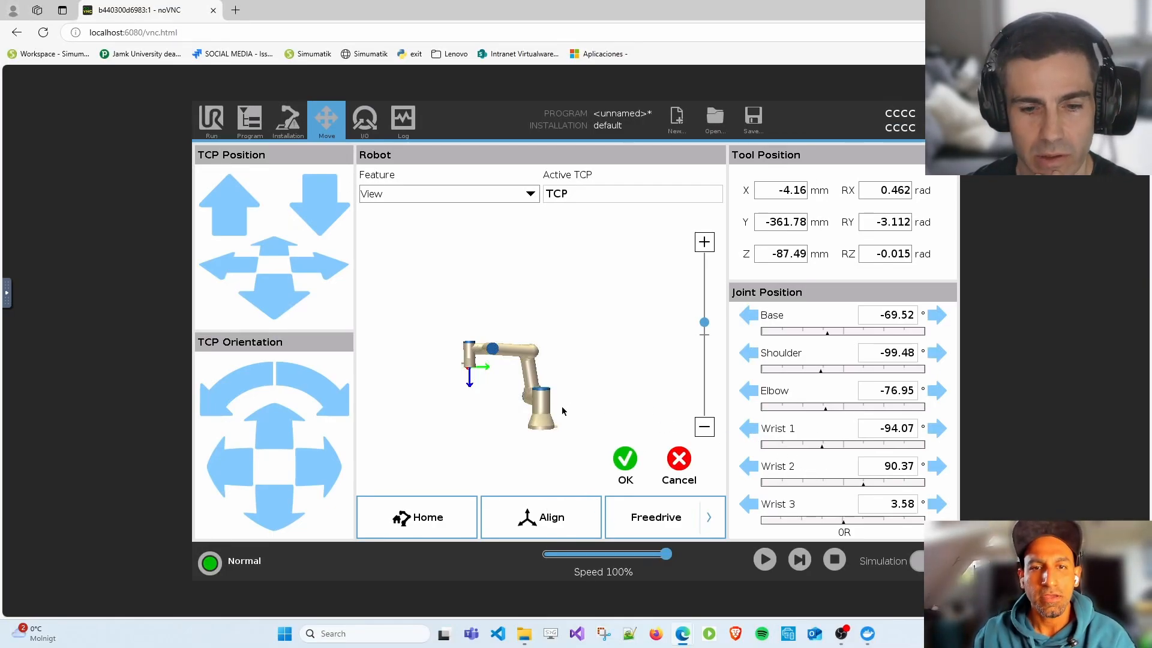
left_click(624, 459)
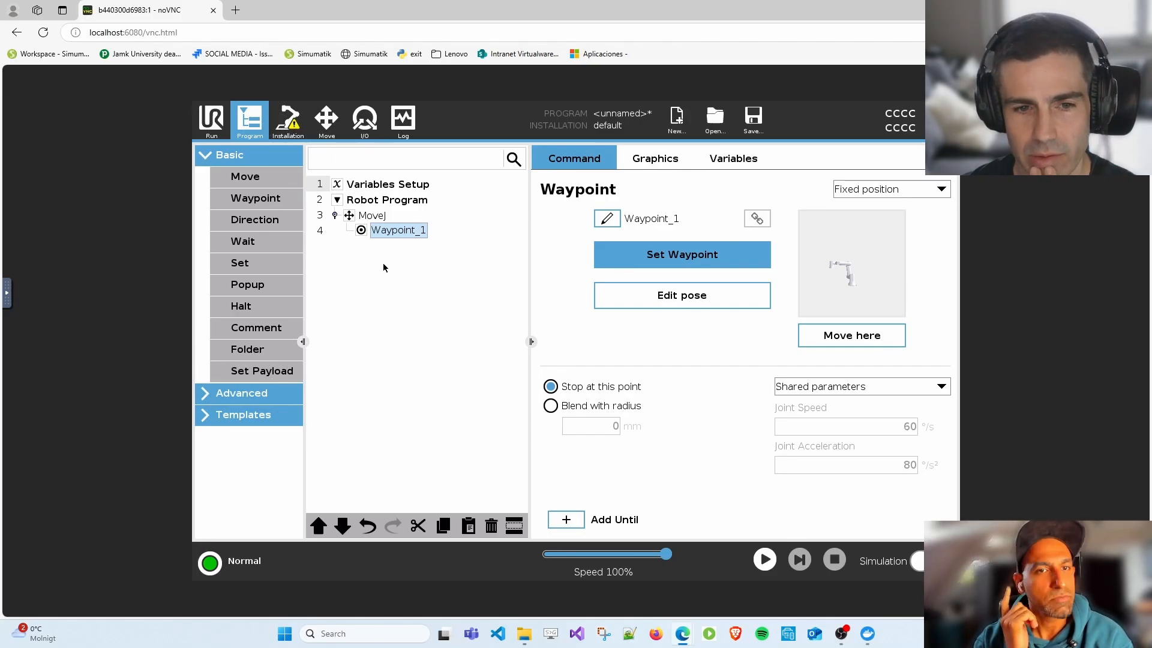
- Add a second MoveJ node with its own waypoint to the robot program and place it below the first MoveJ
left_click(380, 204)
left_click(246, 177)
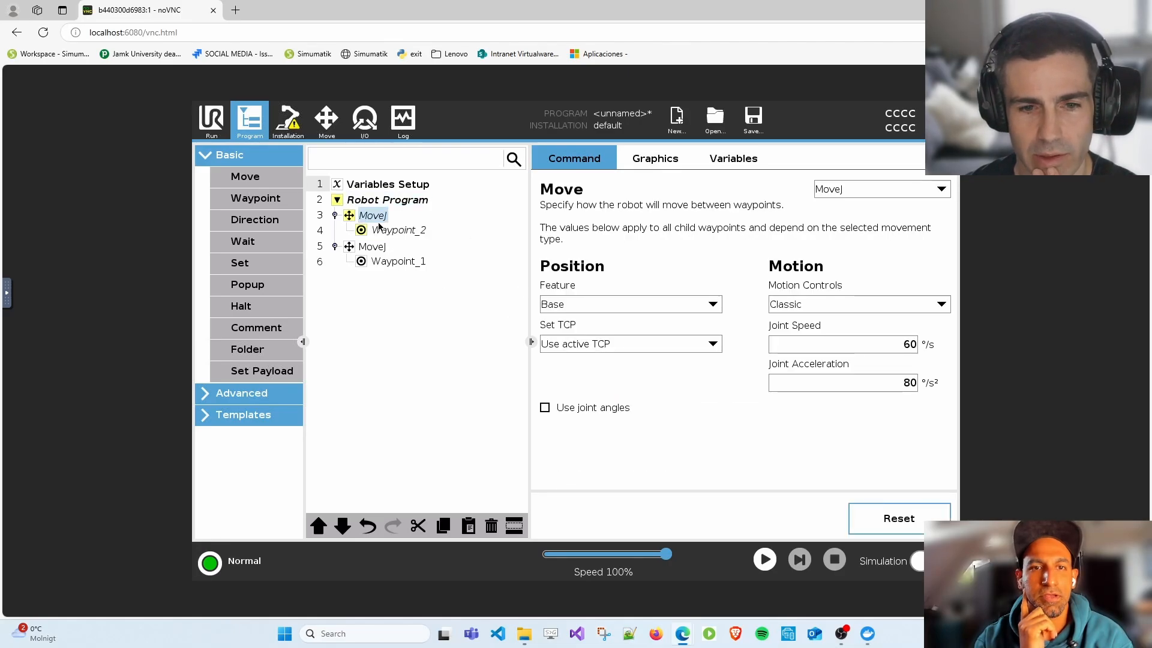
left_click(395, 233)
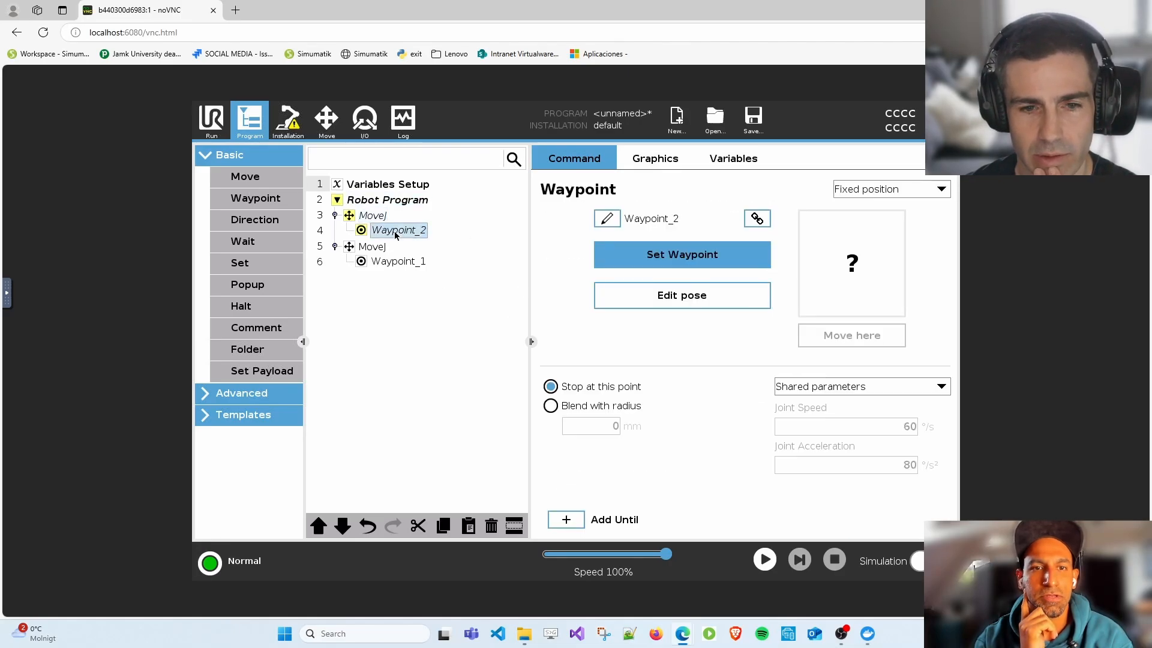
left_click(336, 216)
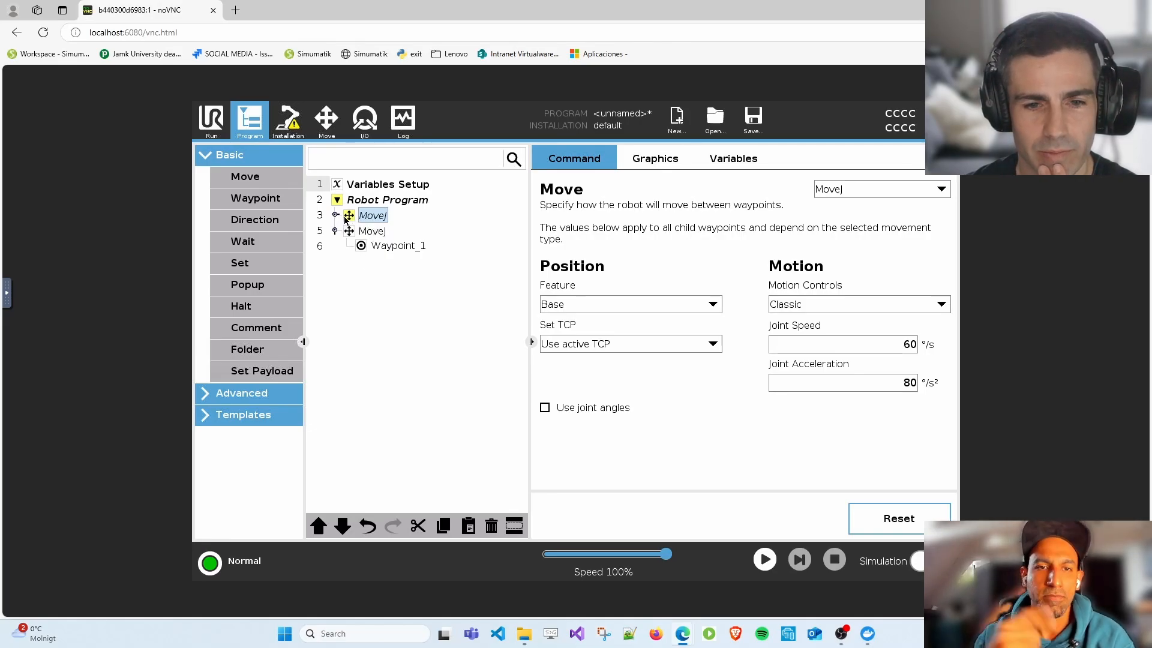
left_click(342, 526)
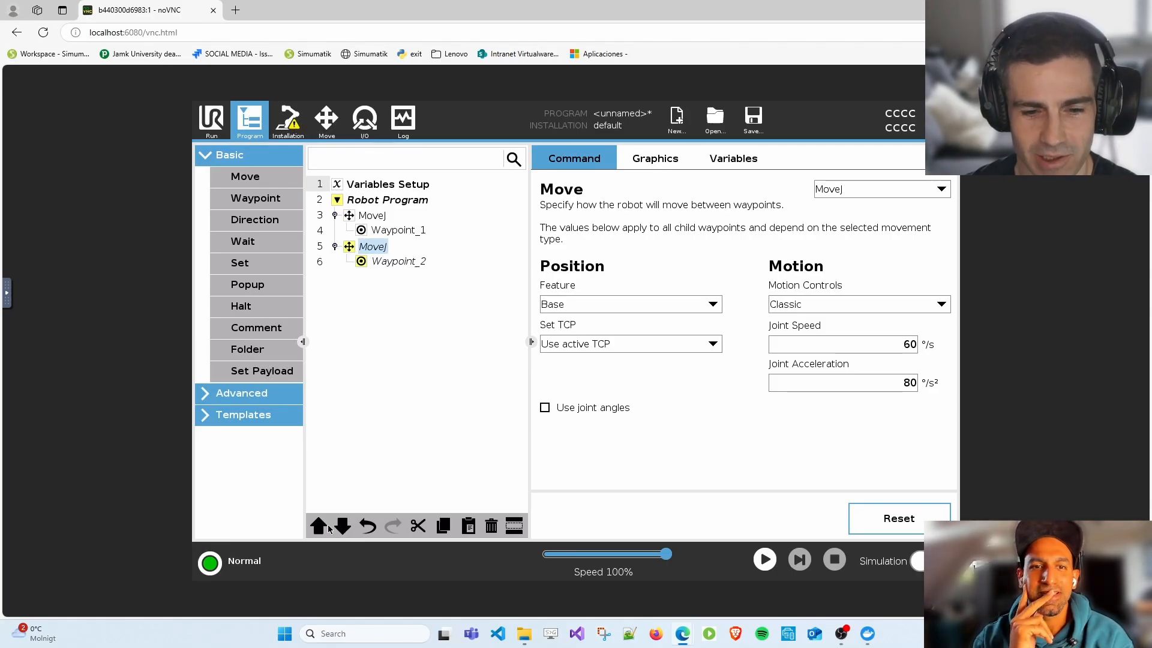
- Start teaching Waypoint_2 under the second MoveJ and jog the base joint in the positive direction to about -54°
left_click(386, 269)
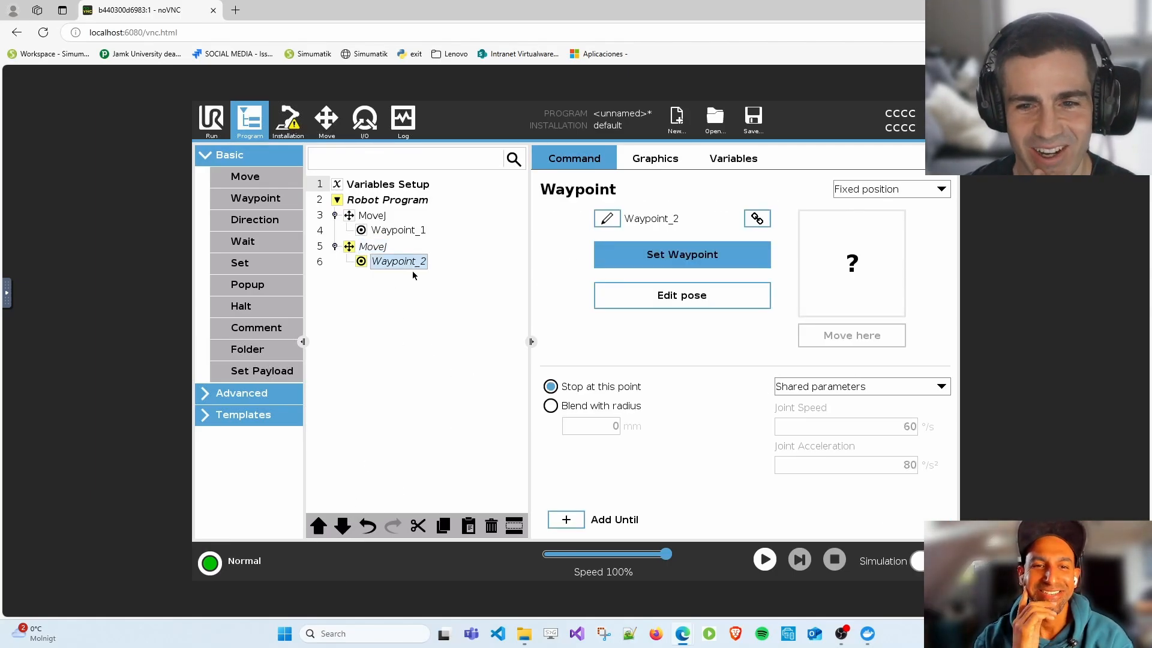
left_click(705, 263)
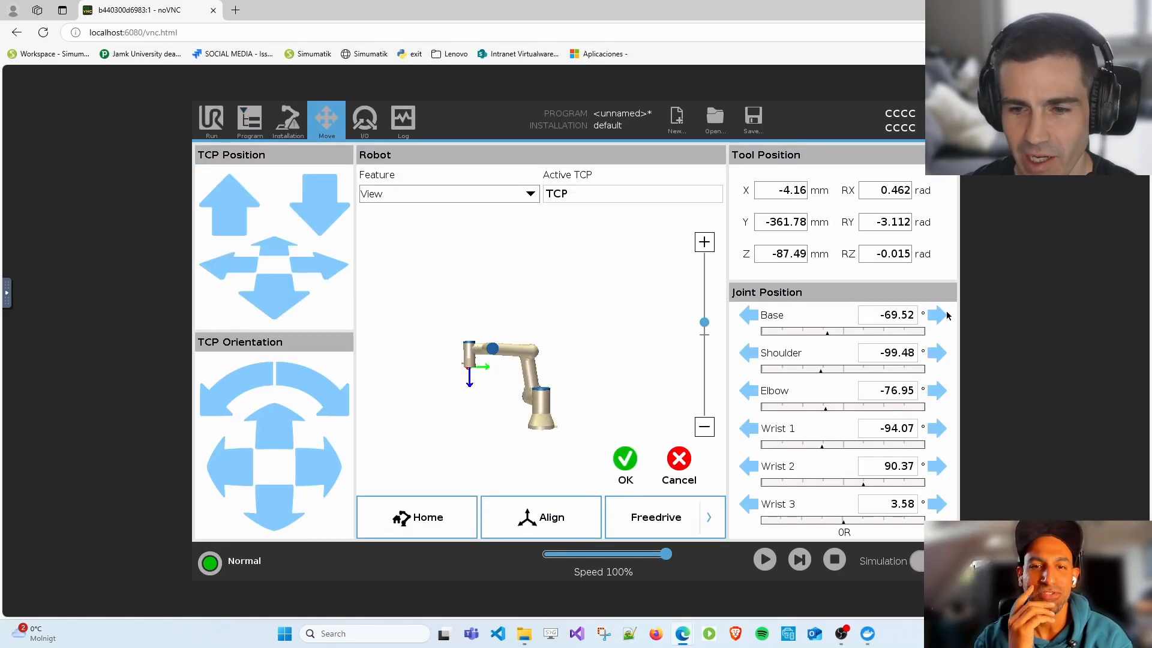
left_click_drag(934, 316, 934, 316)
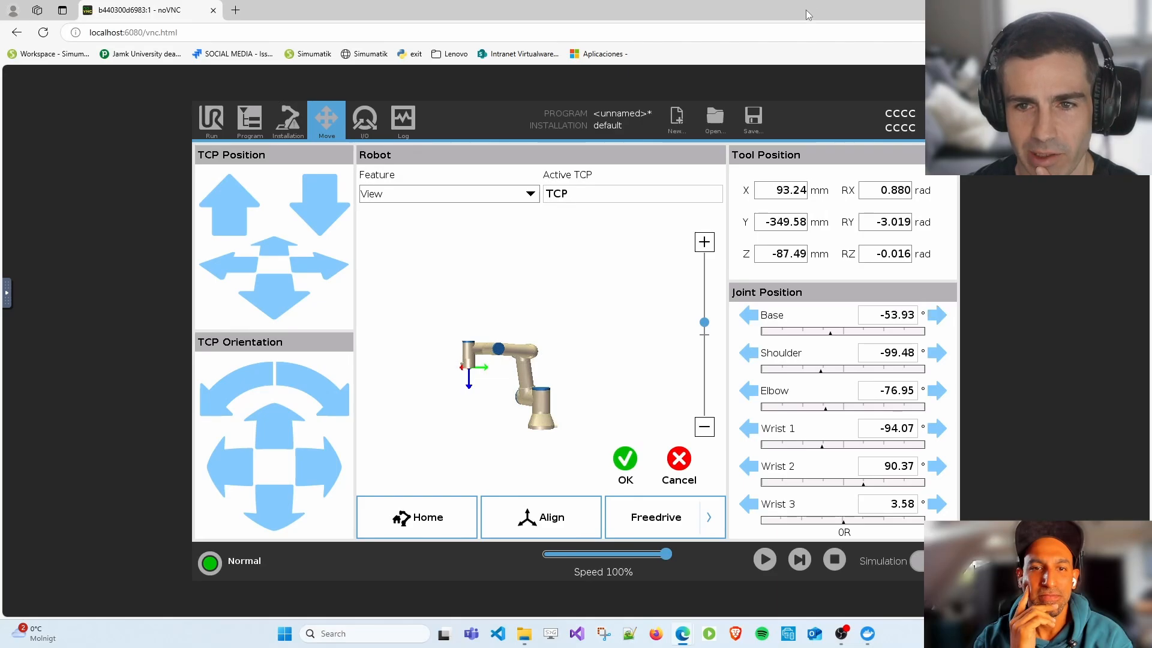
- Restore the noVNC window and tile it beside the Simumatik view, with the joint position controls in sight
double_click(807, 15)
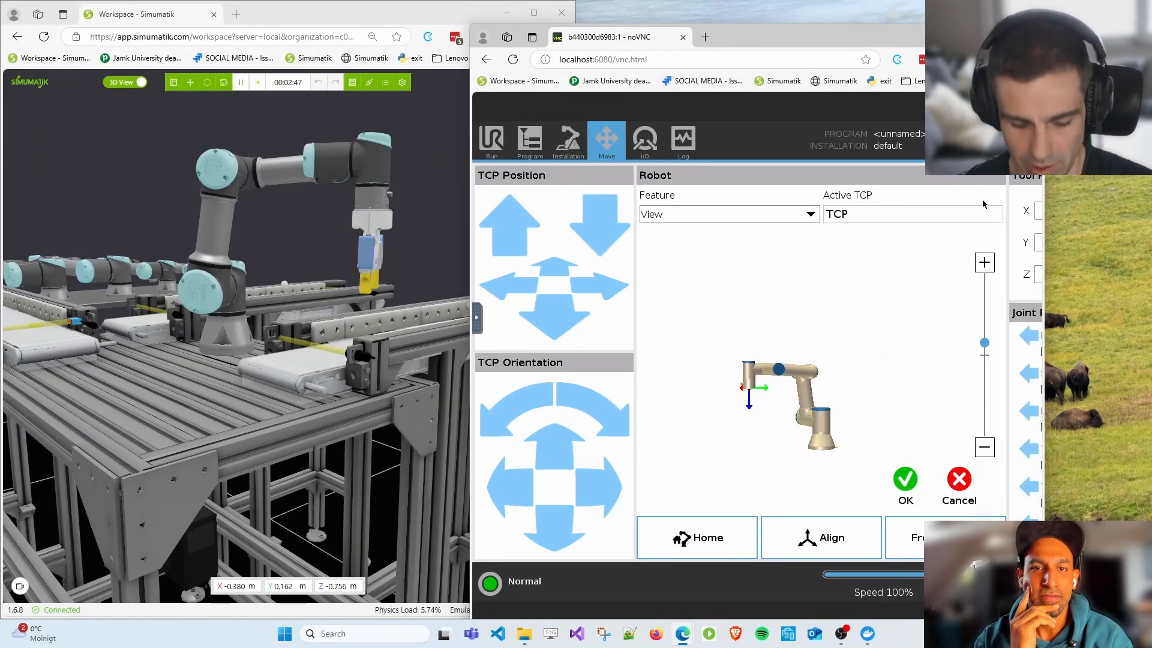
key("super+Right")
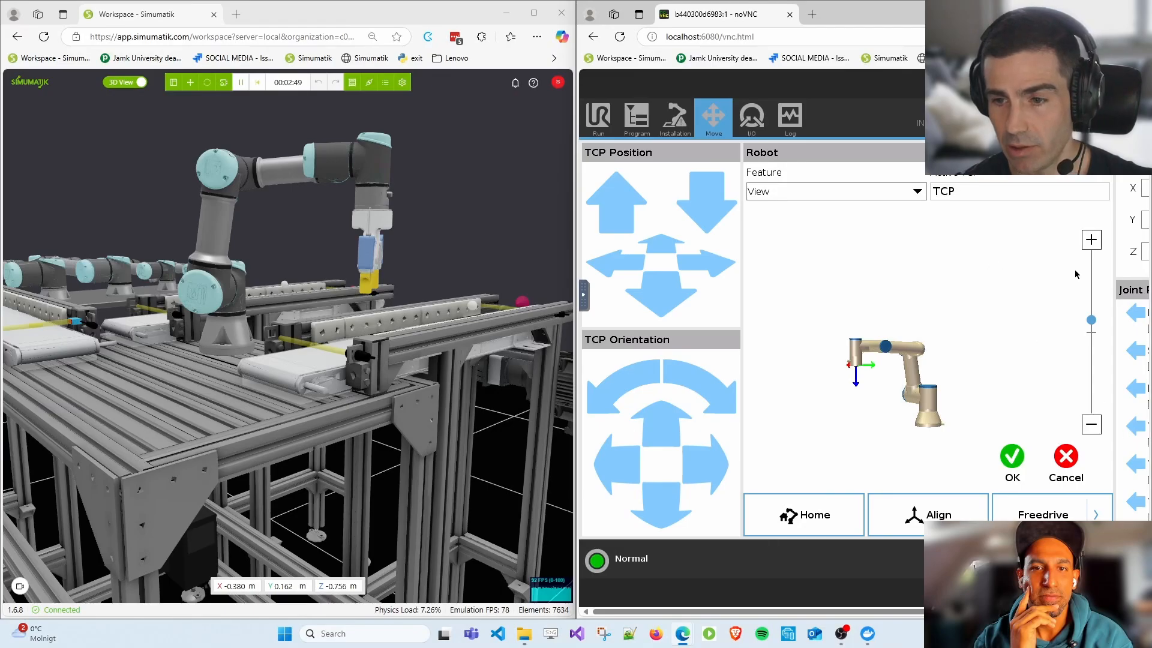
left_click_drag(878, 612, 1029, 610)
- Jog the base to about -34° and the shoulder to about -89°, and accept this pose as Waypoint_2
left_click_drag(1123, 318, 1123, 318)
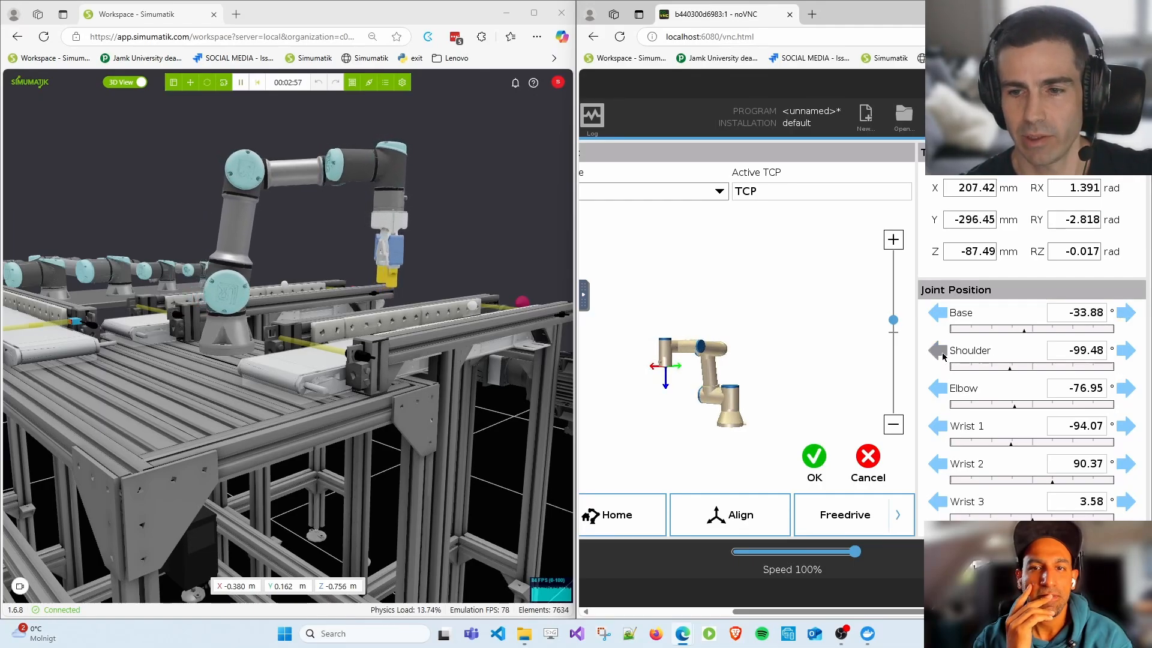
left_click_drag(943, 357, 943, 357)
left_click_drag(1121, 357, 1121, 359)
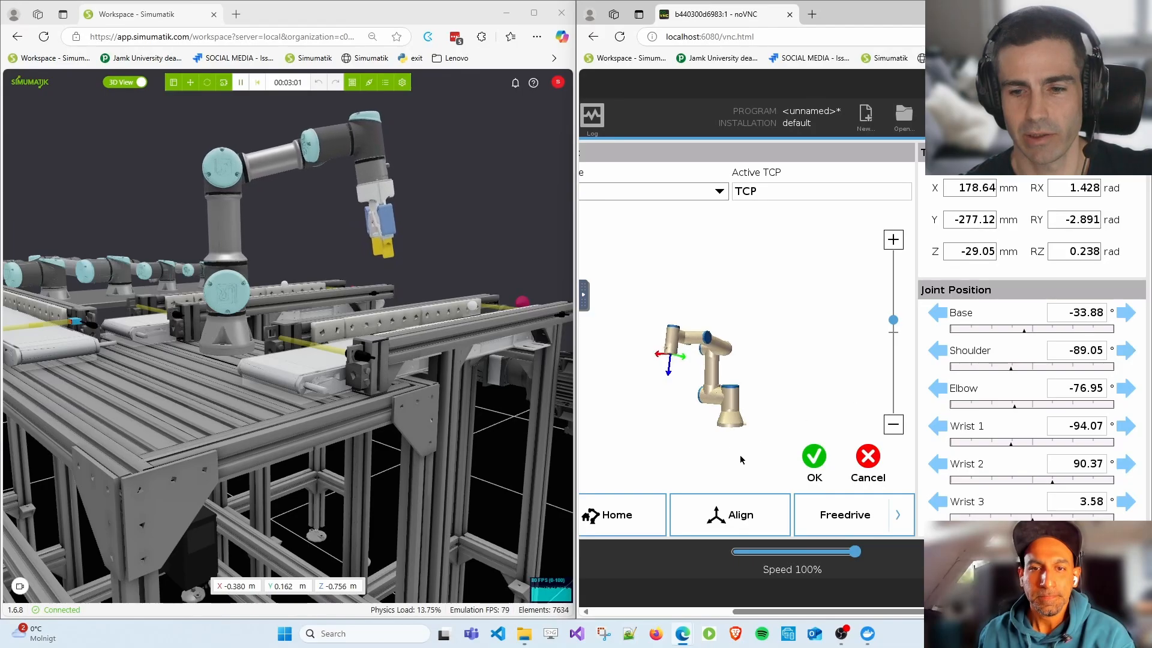
left_click(814, 457)
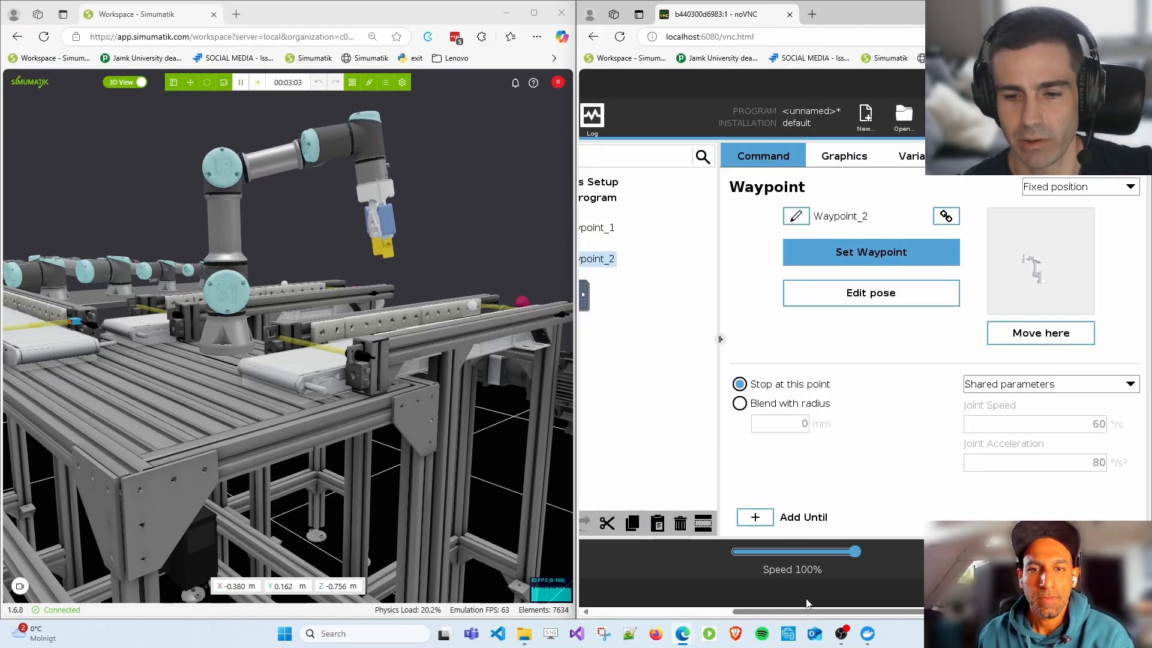
- Widen the noVNC window to show the whole robot interface and bring up the start options for playing the program
left_click_drag(575, 335, 372, 340)
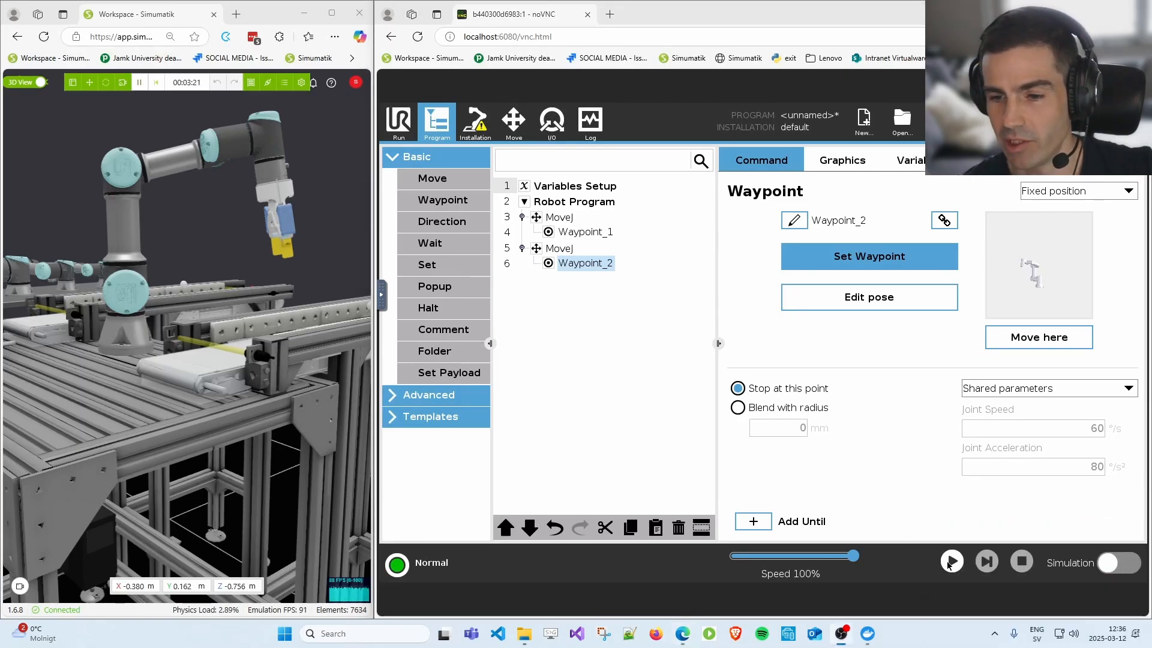
left_click(951, 564)
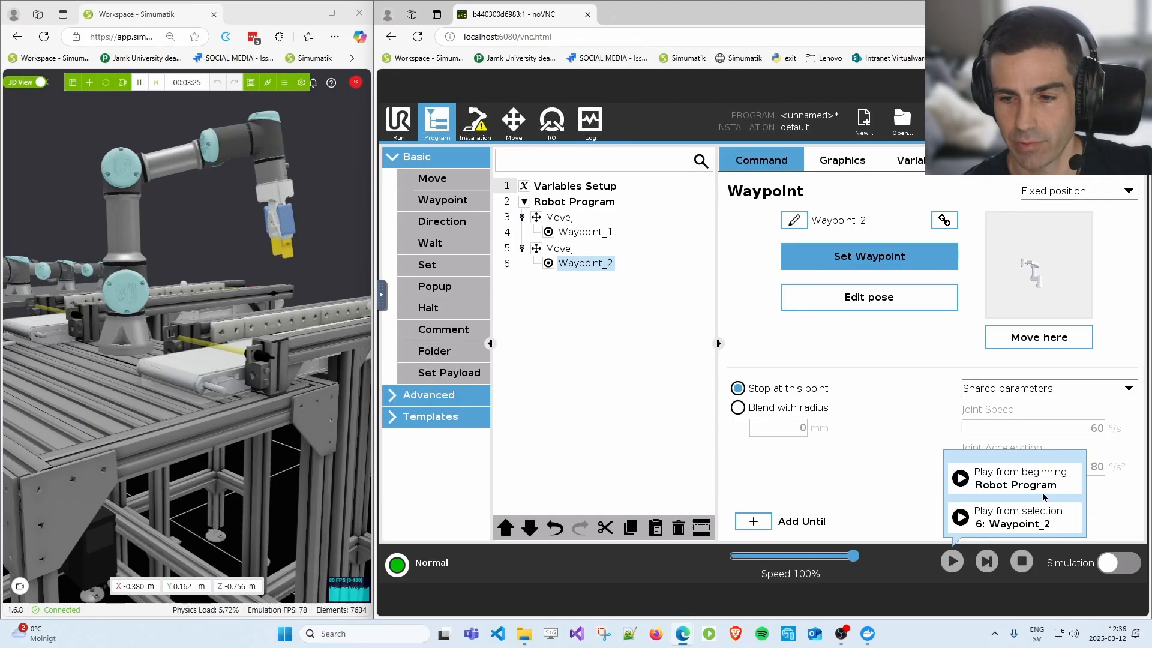
- Play the robot program from the beginning, moving the robot automatically into position at Waypoint_1 before it runs
left_click(1039, 488)
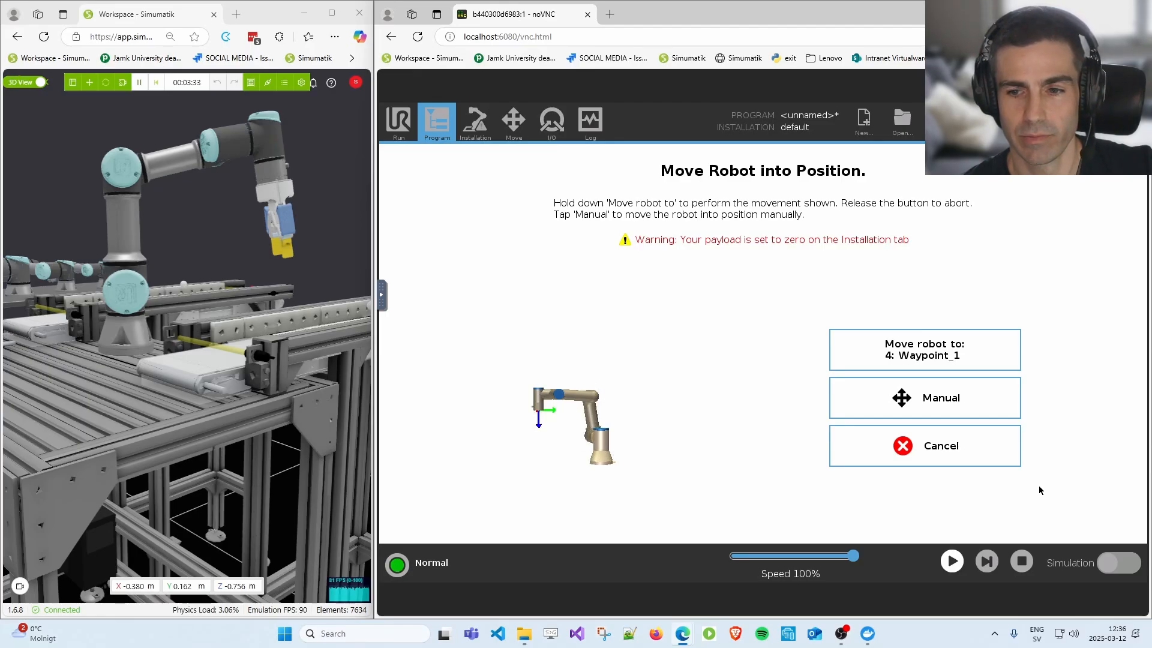
left_click(961, 360)
left_click(960, 360)
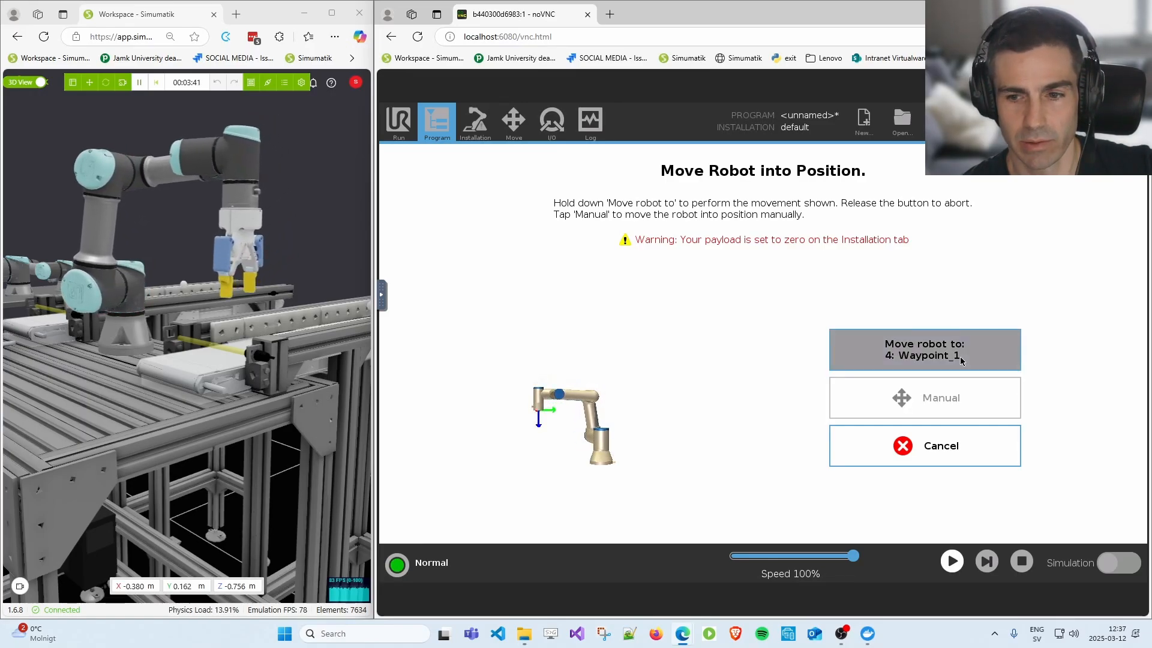
left_click(934, 362)
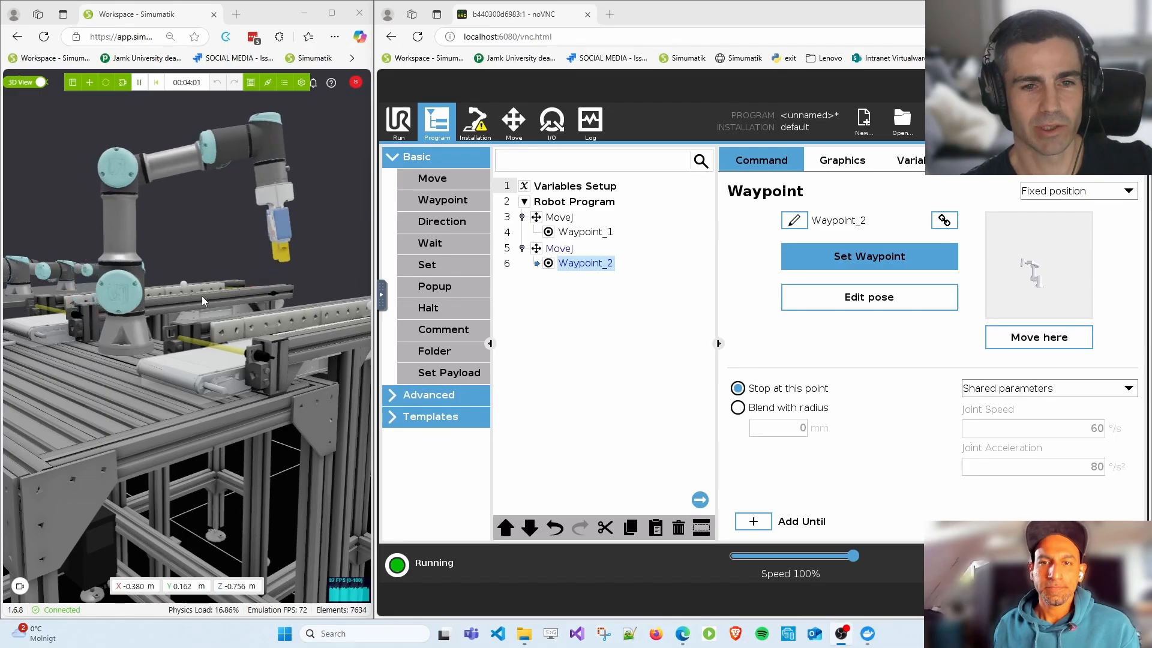
- Reset the emulation in the Simumatik workspace
scroll(203, 300, "down", 10)
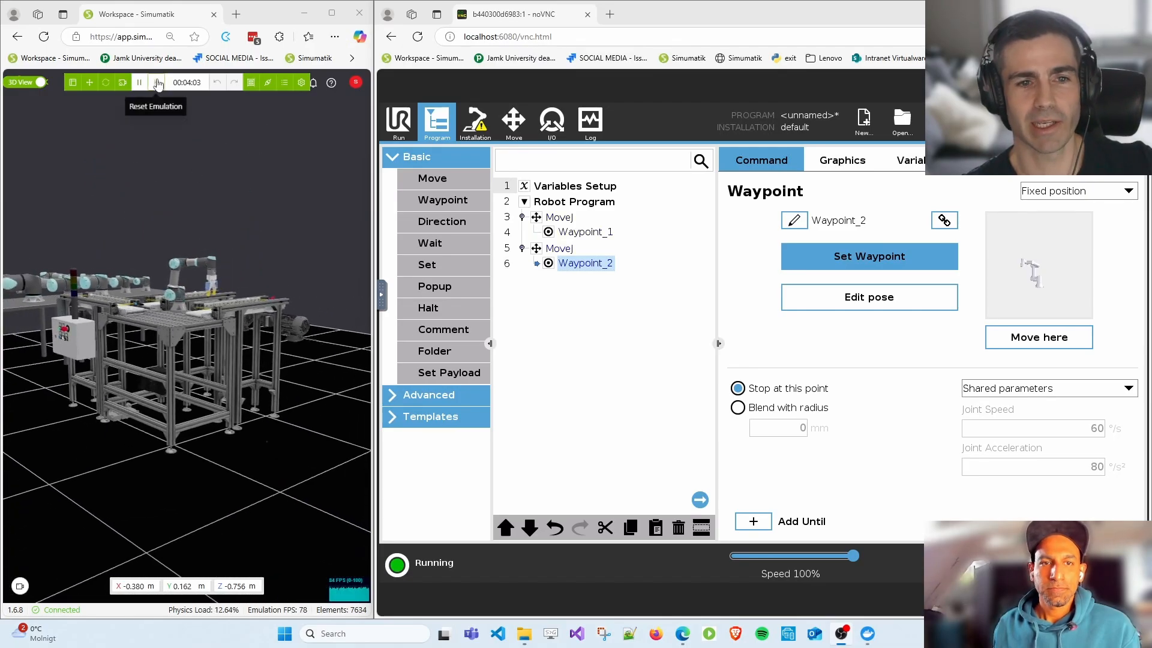
left_click(156, 82)
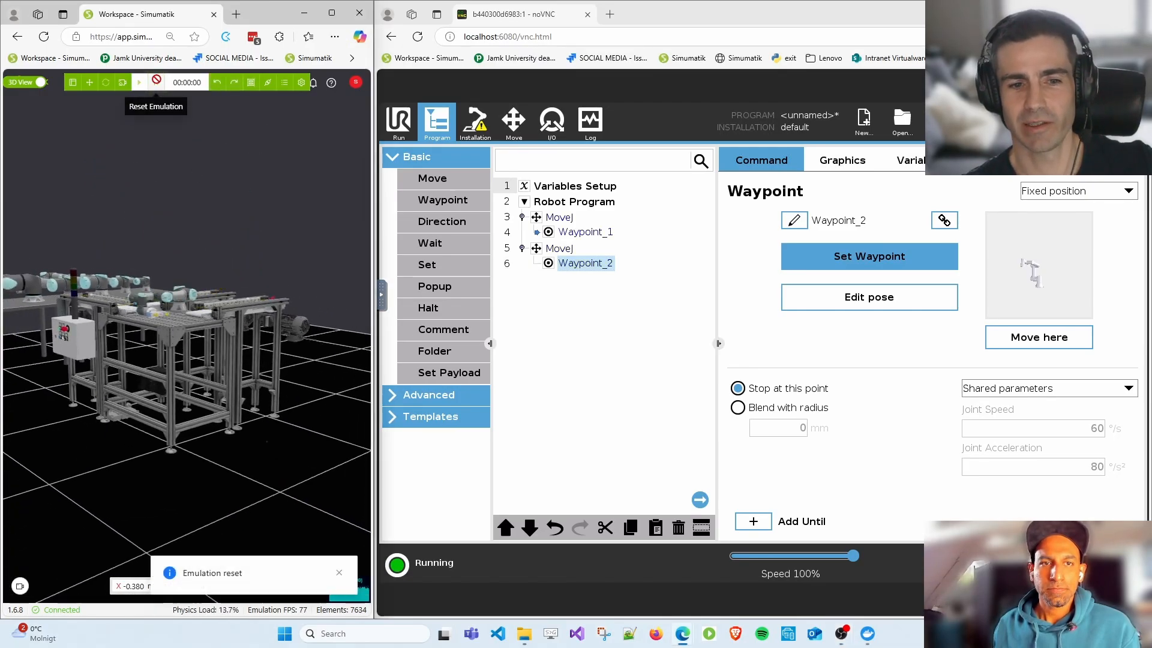
scroll(161, 261, "up", 10)
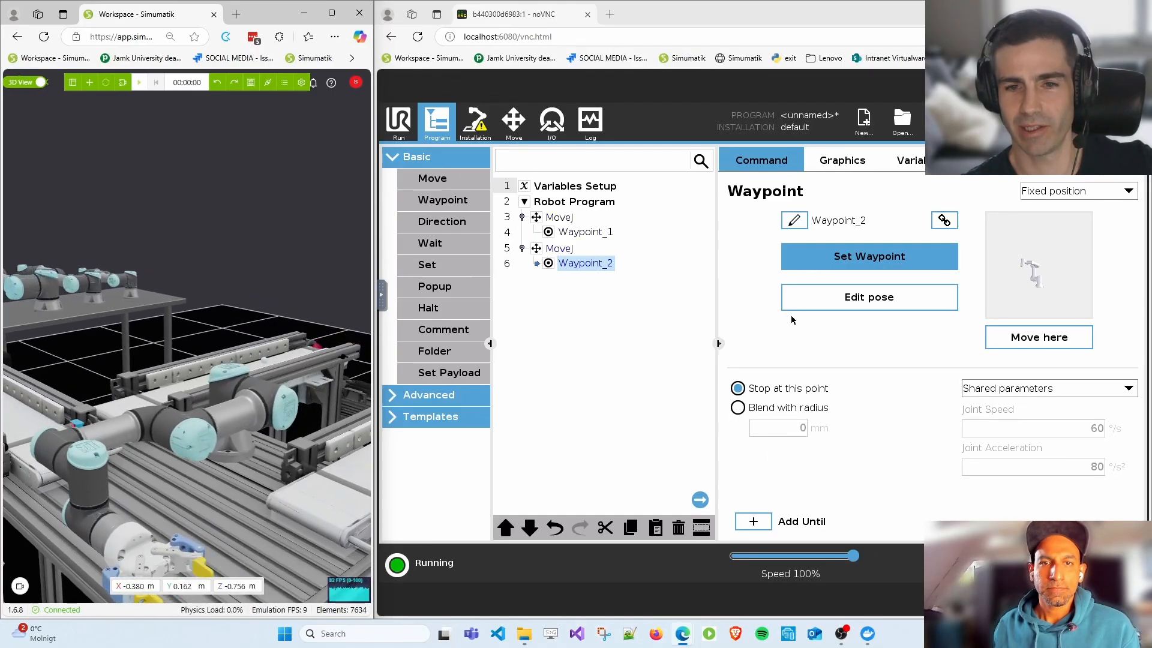
- Look through the robot controller's Run and Program screens and its Tool Center Point installation settings
left_click(410, 124)
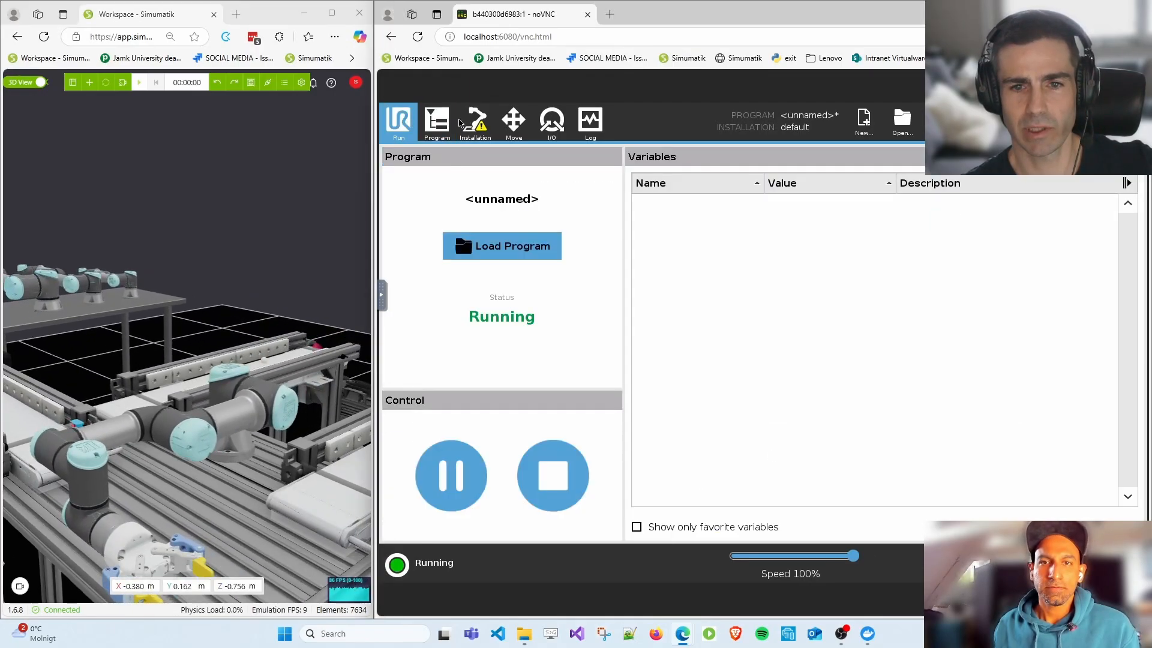
left_click(447, 124)
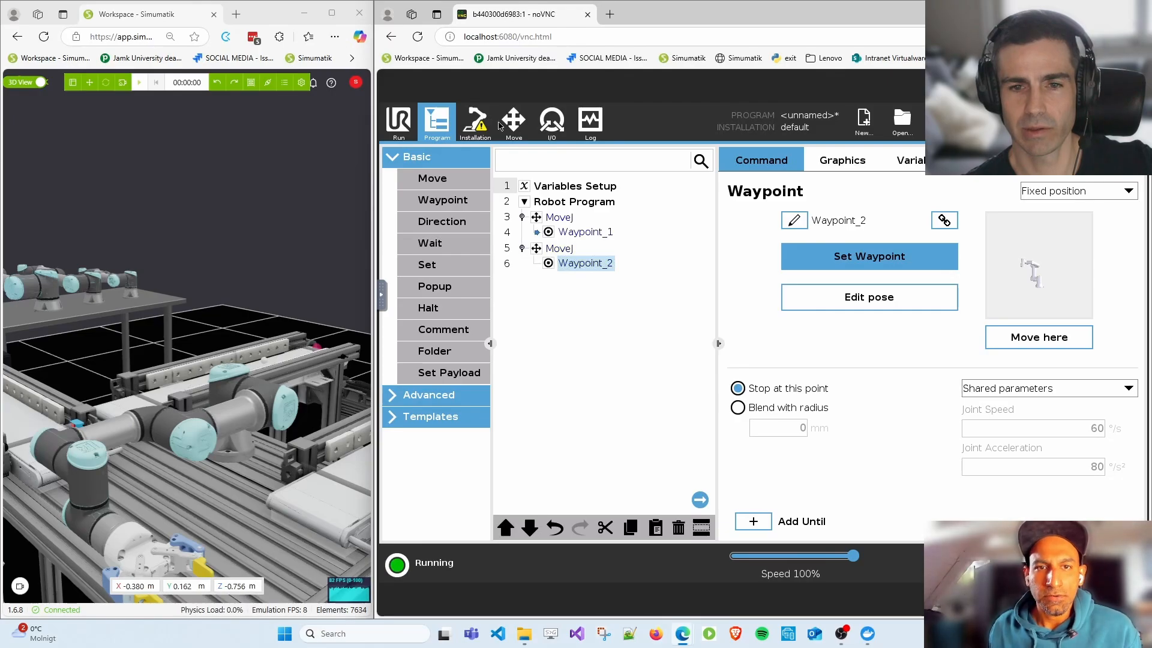
left_click(480, 124)
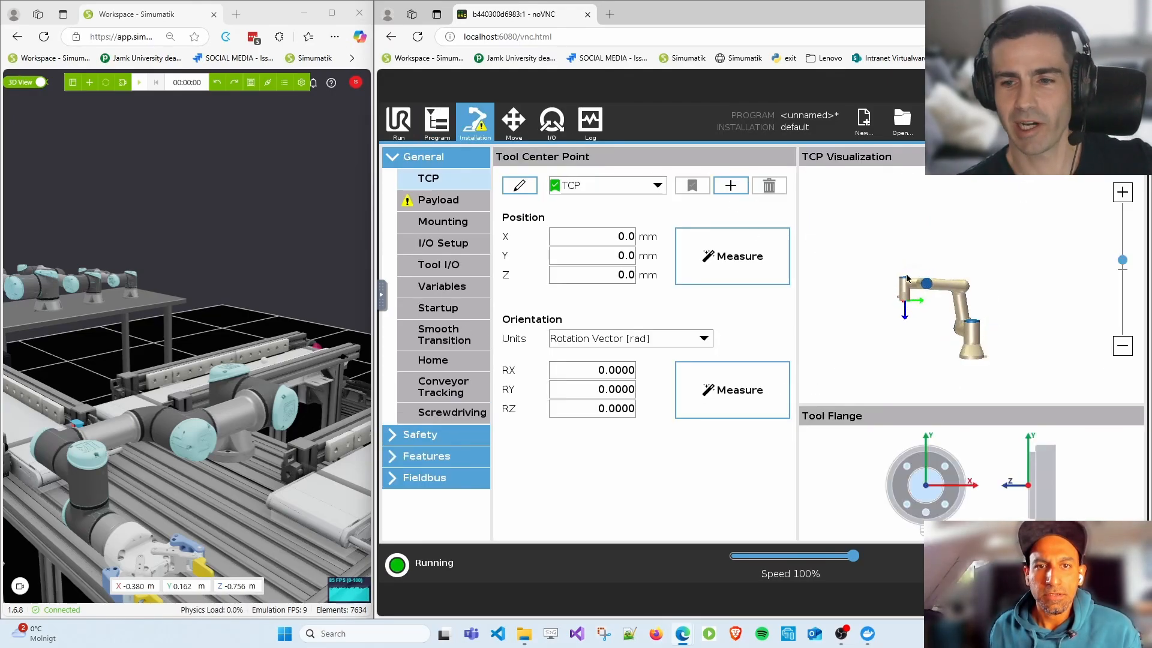
- Start the emulation and watch the moving robot arm from the end of the two conveyors
left_click(139, 82)
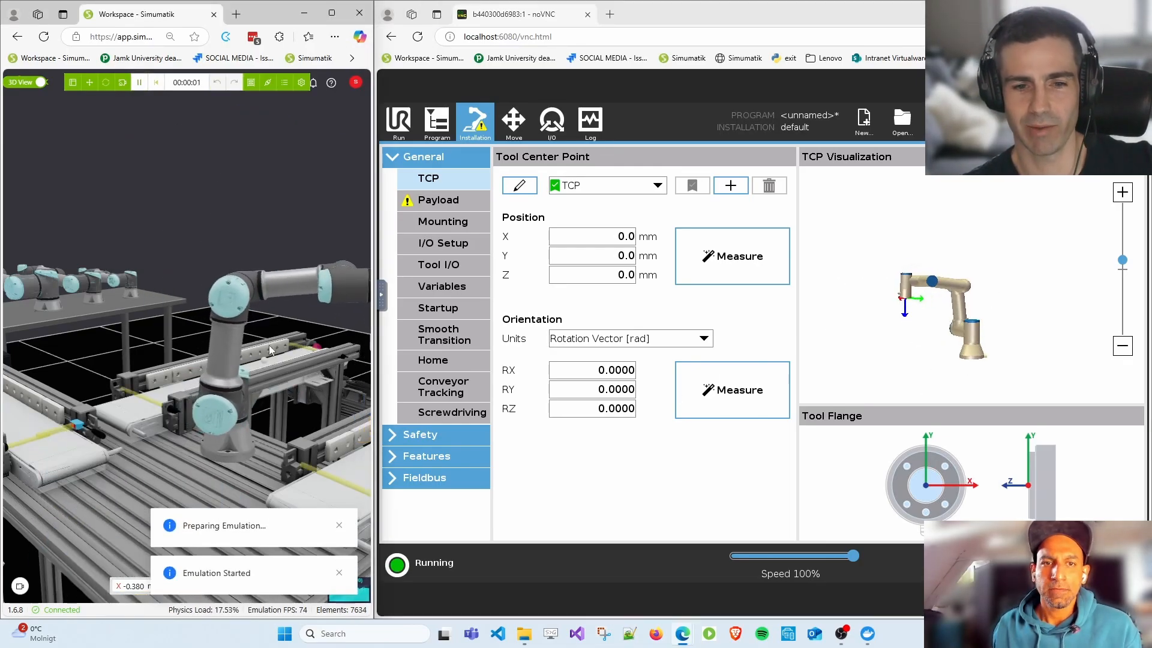
right_click_drag(312, 372, 199, 331)
scroll(199, 331, "down", 5)
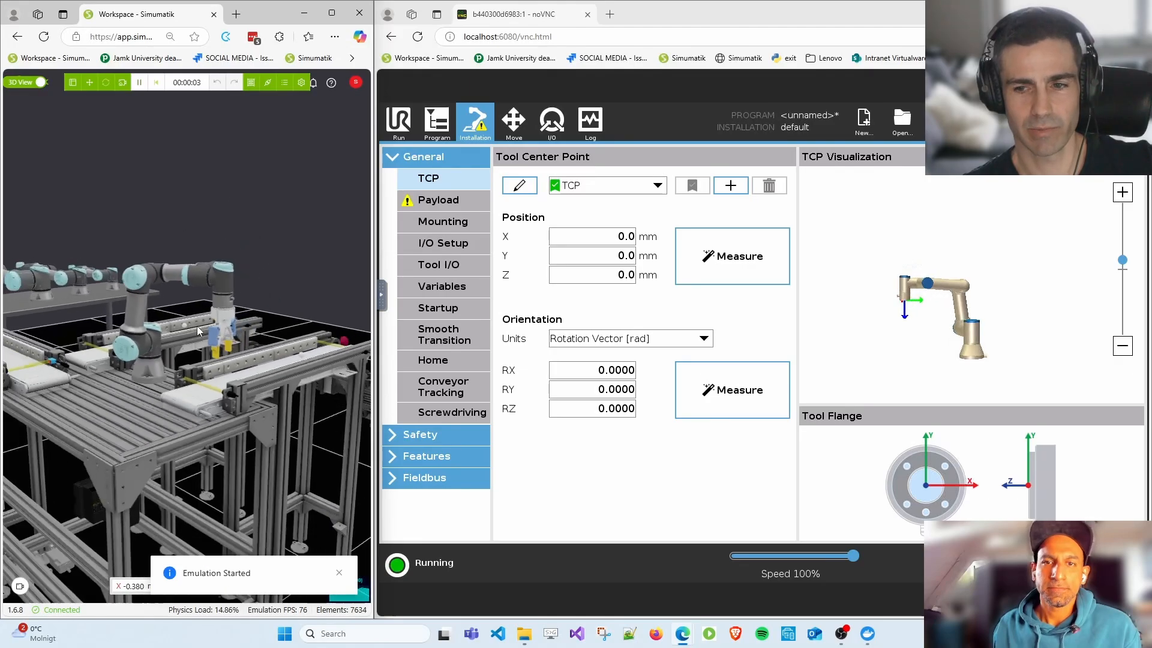
left_click_drag(199, 331, 421, 359)
right_click_drag(422, 359, 492, 354)
left_click_drag(133, 274, 189, 299)
scroll(189, 298, "up", 5)
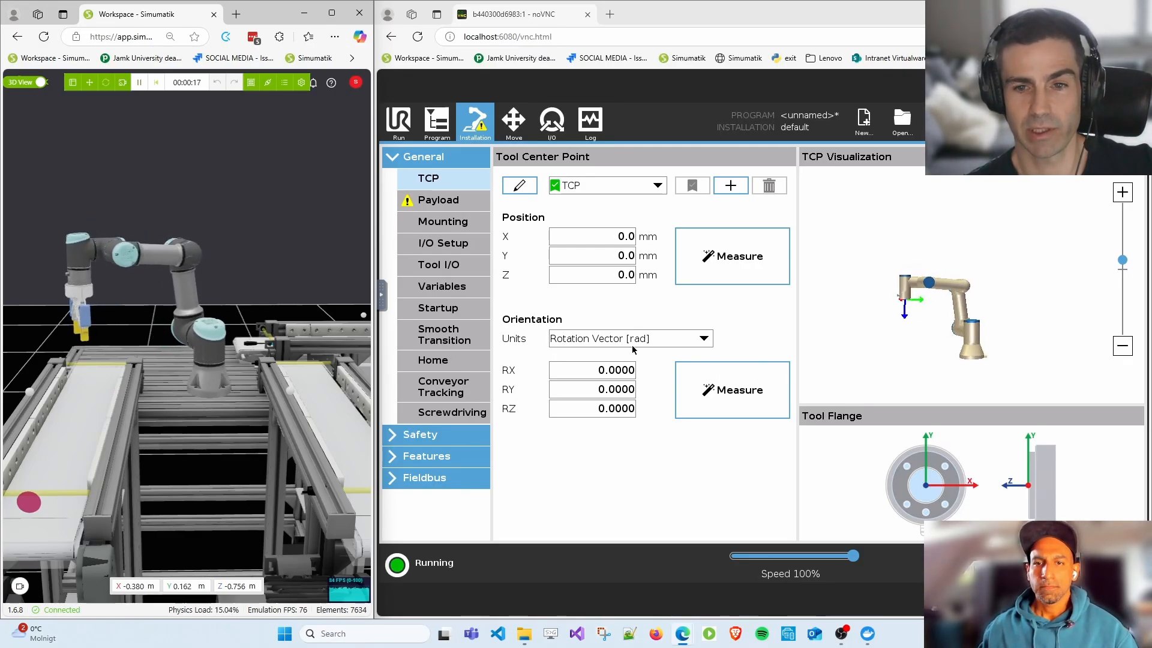
- Open the robot controller's I/O overview and reset the emulation
left_click(445, 131)
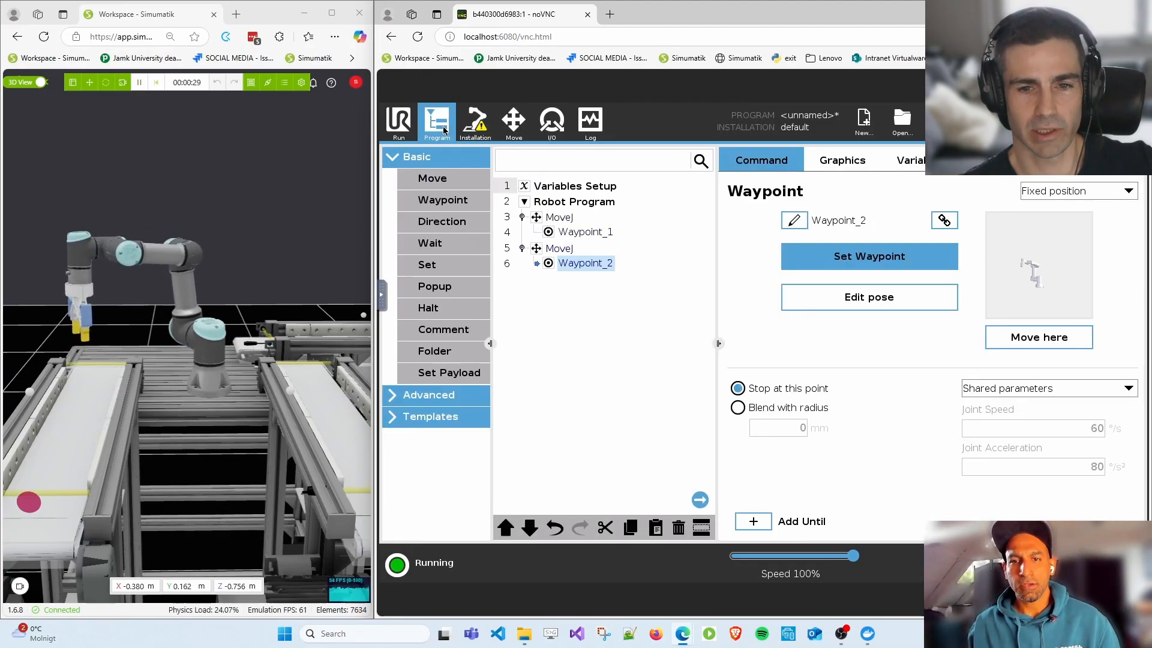
left_click(563, 128)
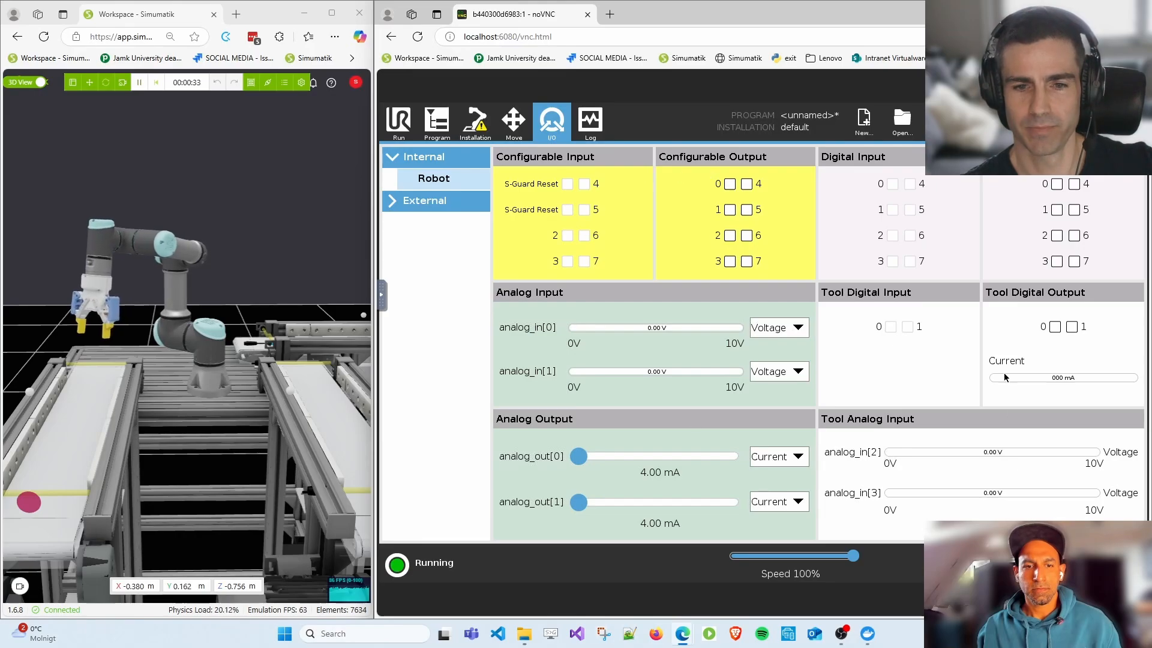
left_click(156, 82)
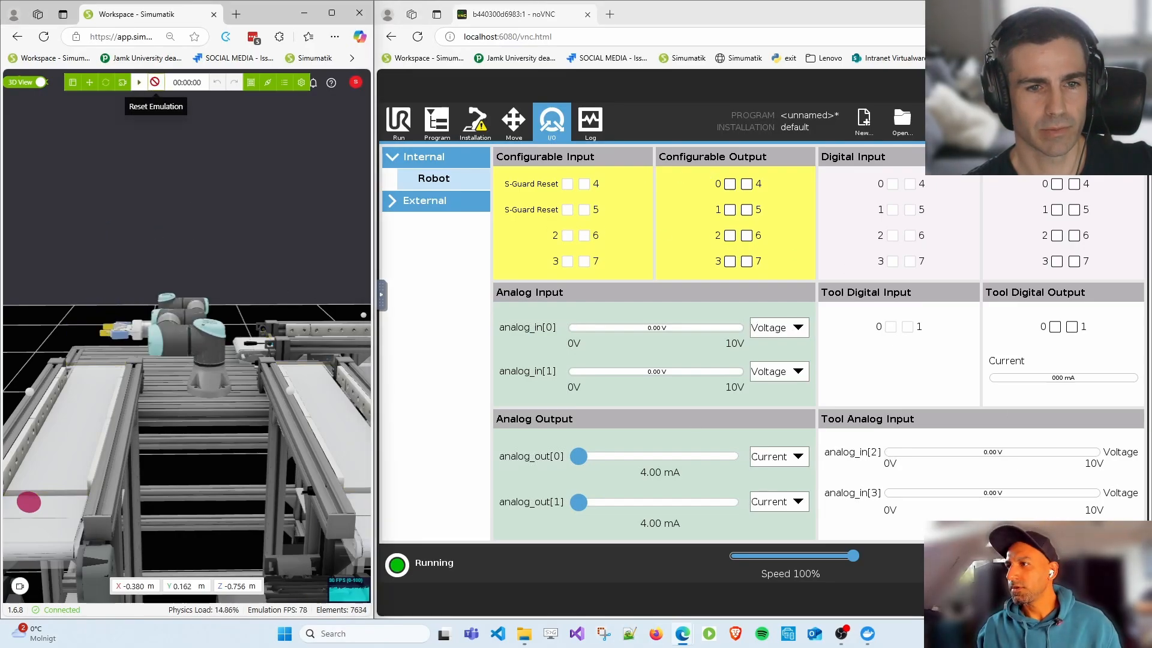
left_click_drag(377, 120, 400, 131)
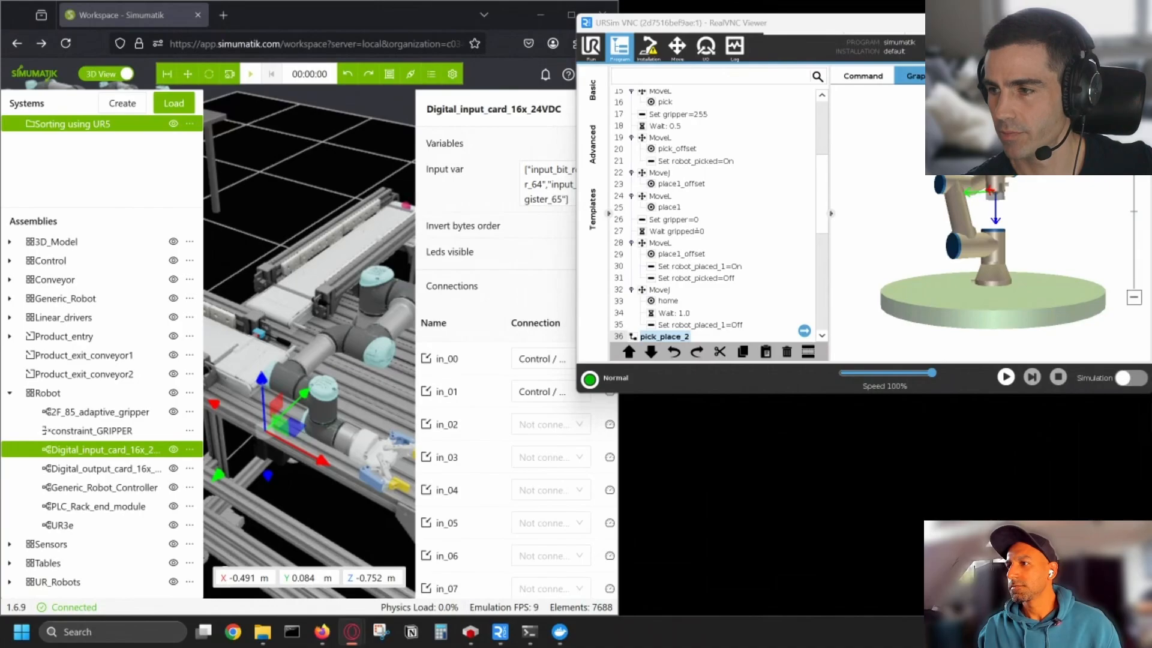
- Hide the workspace panels and examine the robot's digital input and output cards below the table up close
left_click(167, 73)
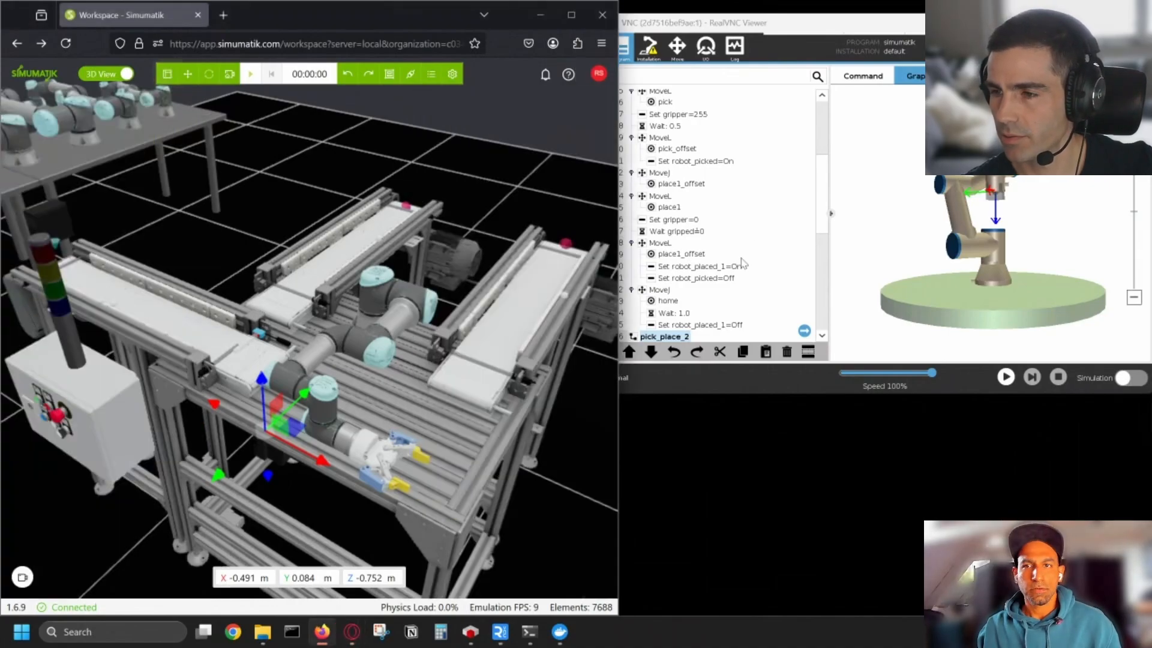
left_click_drag(794, 394, 742, 415)
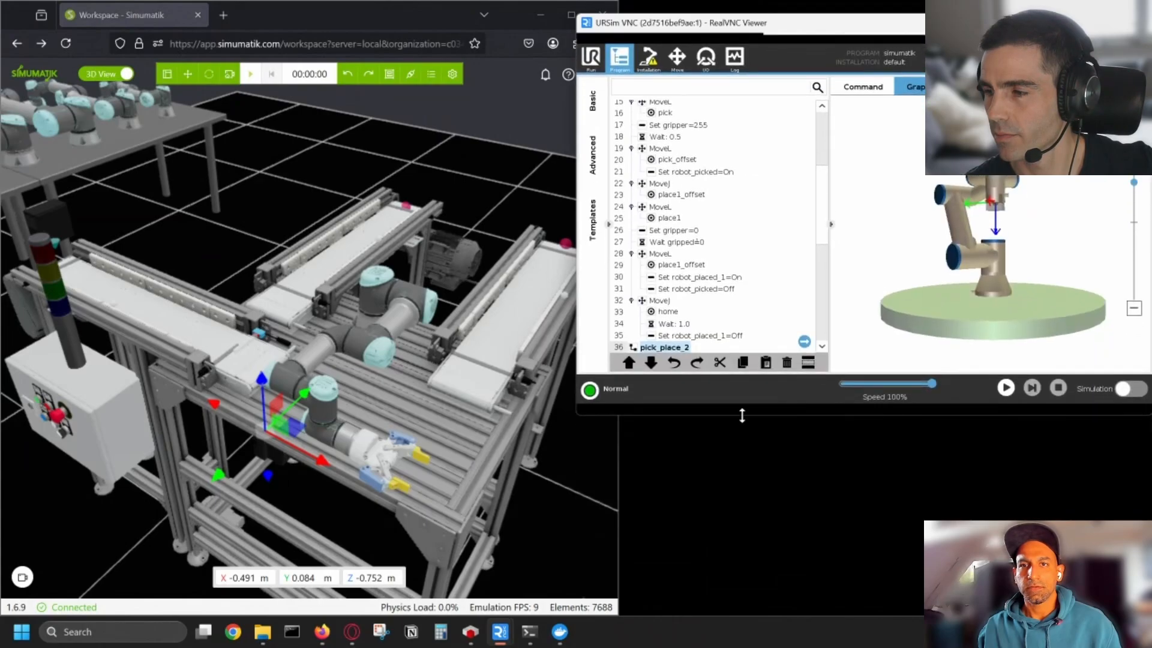
left_click(361, 25)
left_click_drag(319, 303, 367, 239)
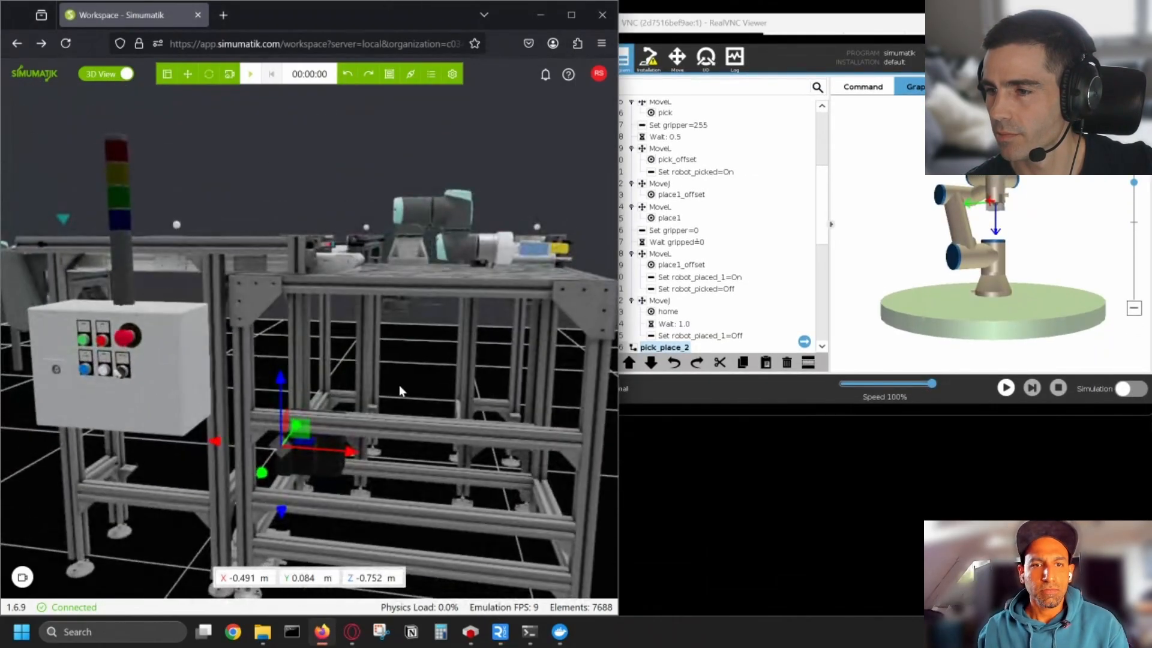
right_click_drag(398, 387, 373, 365)
scroll(318, 368, "up", 8)
left_click_drag(331, 358, 281, 343)
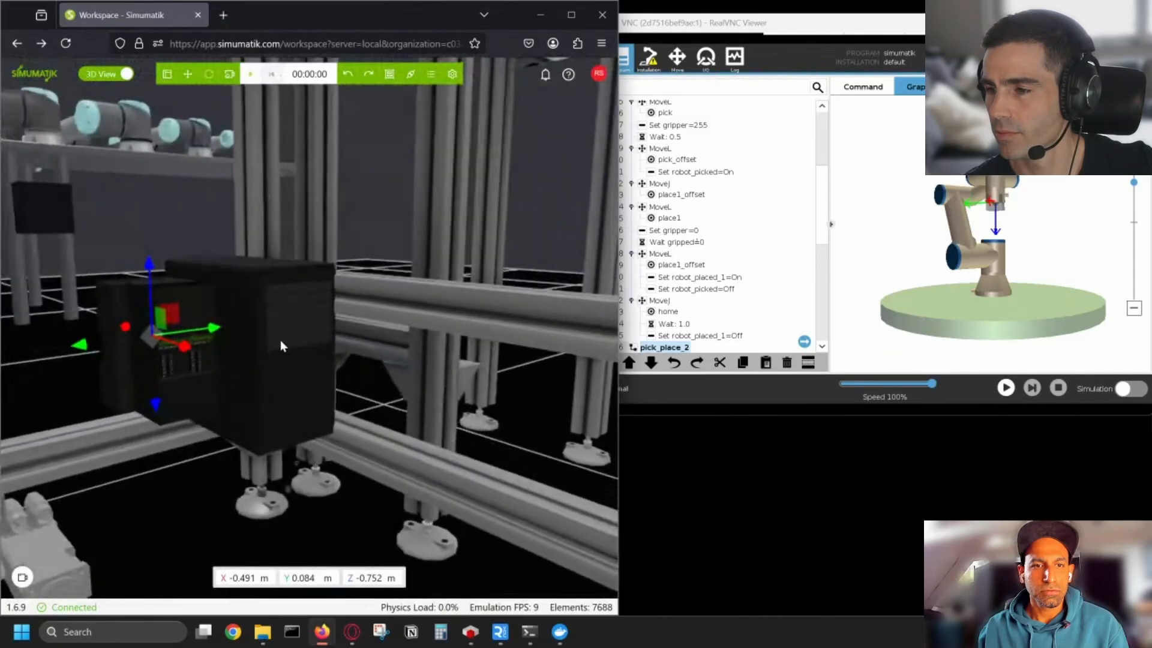
right_click_drag(281, 344, 311, 372)
scroll(311, 372, "up", 6)
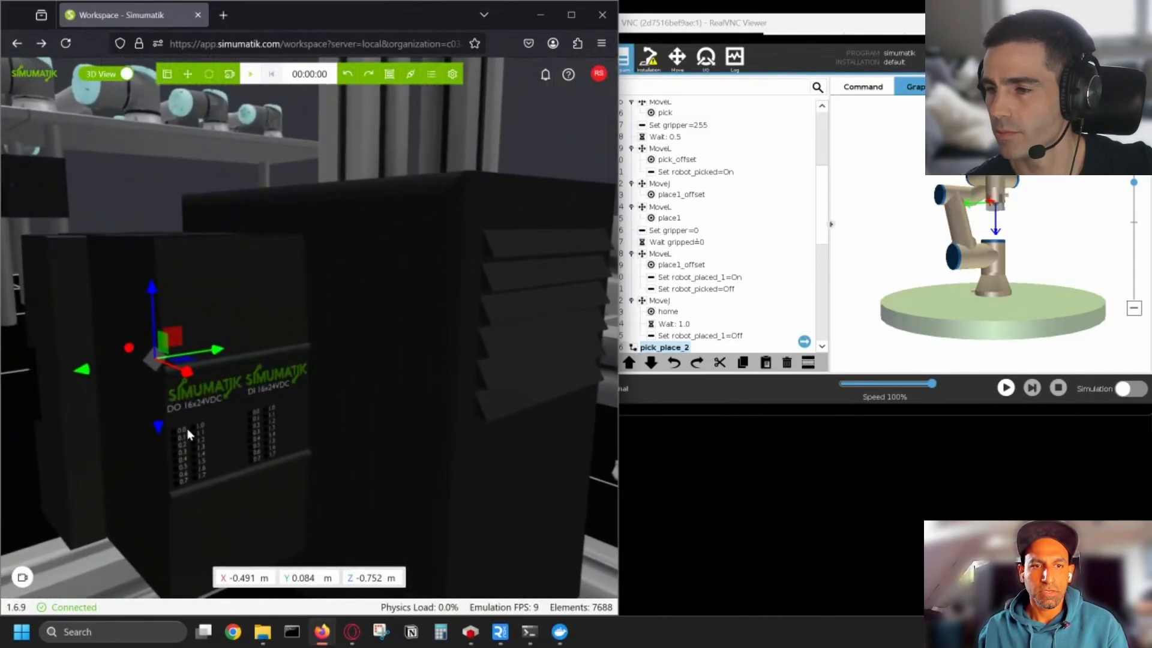
- Maximize the workspace window, show the panels again and widen the properties of Digital_input_card_16x_24VDC
left_click(571, 15)
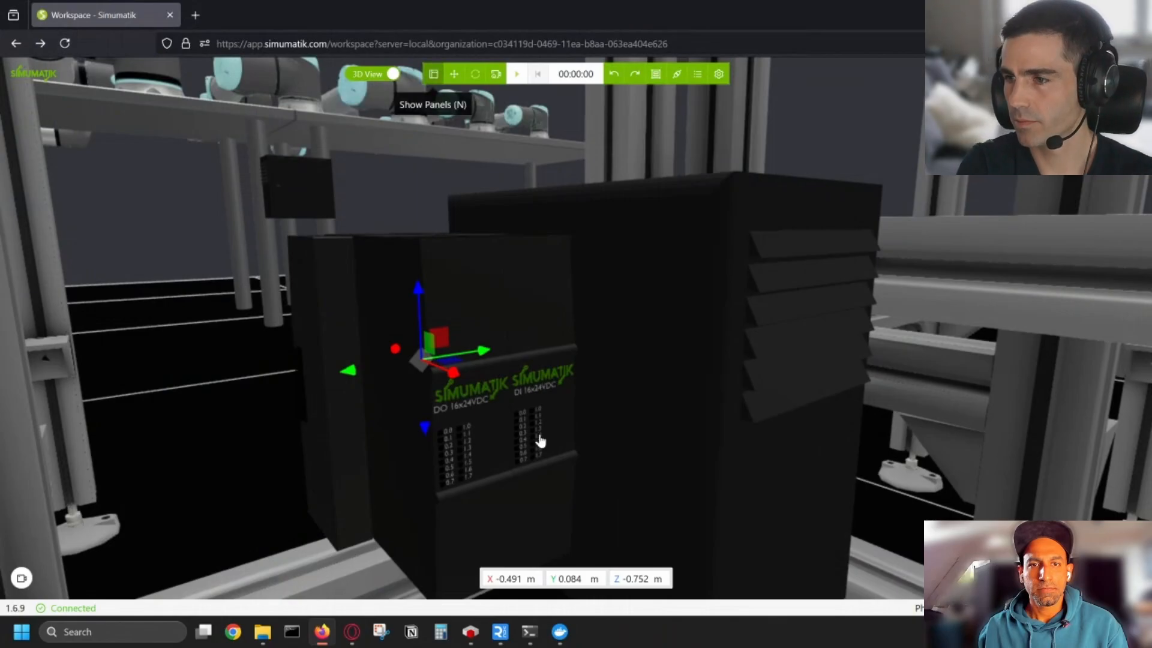
left_click(432, 74)
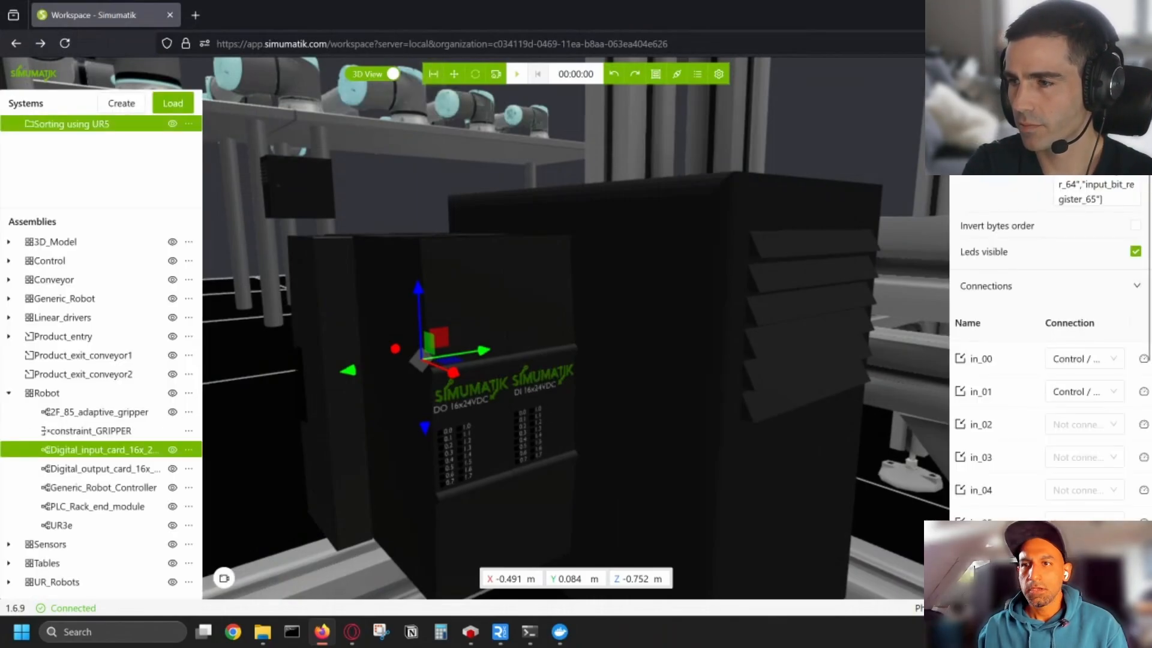
left_click_drag(949, 162, 851, 162)
- Examine the digital input card's Input var and highlight input_bit_register_64 in it
left_click_drag(1015, 170, 1088, 185)
left_click(1089, 186)
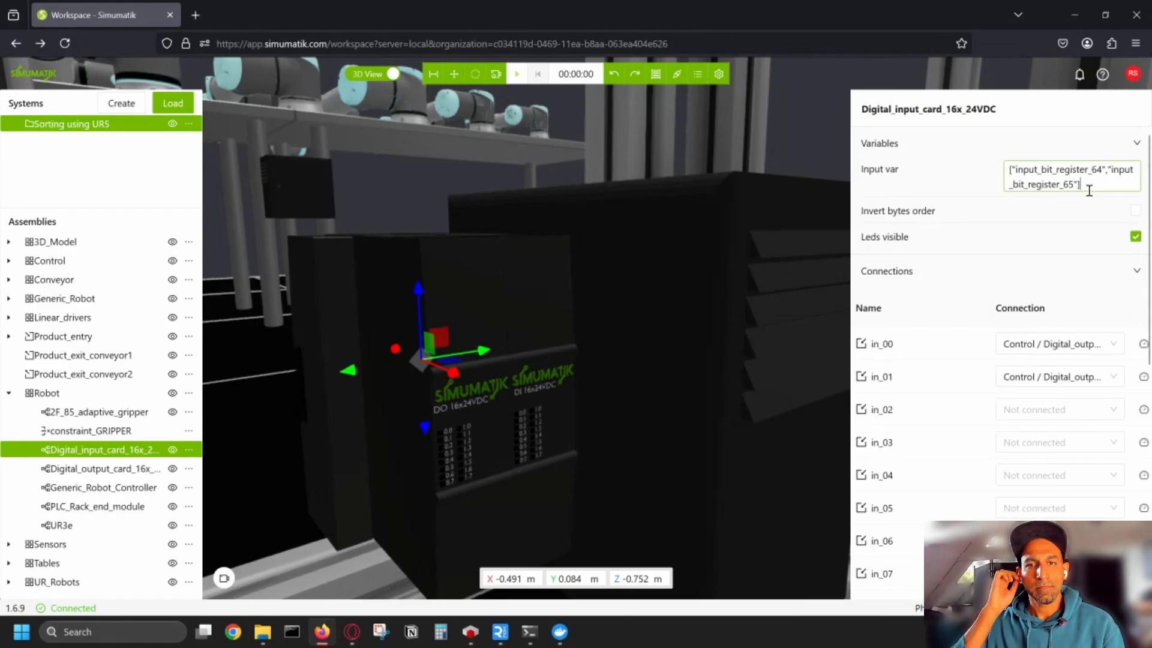
left_click_drag(1102, 171, 1015, 171)
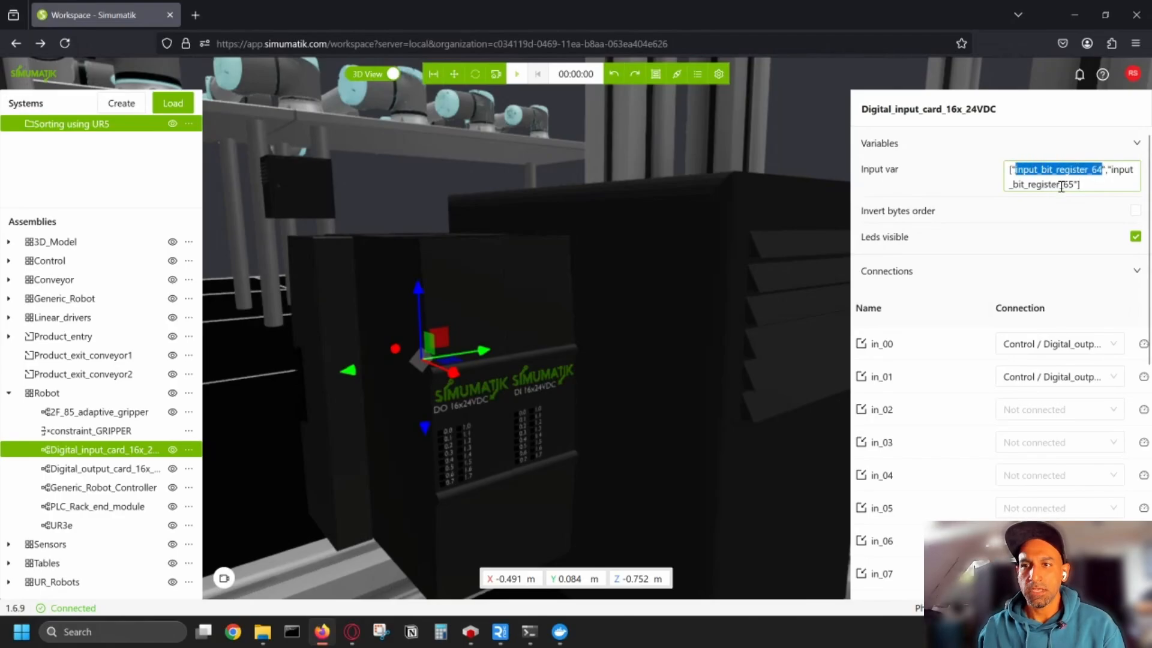
- Switch to the URSim VNC window, move it over the middle of the workspace and open its installation I/O Setup
left_click(500, 632)
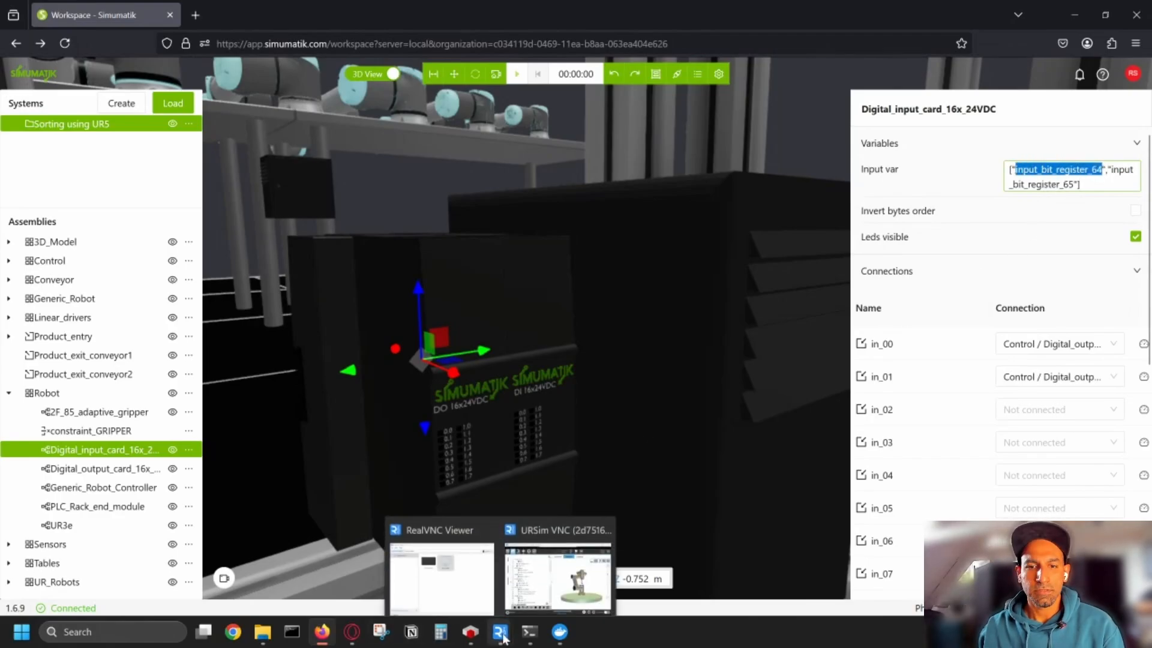
left_click(555, 567)
left_click_drag(890, 38, 542, 72)
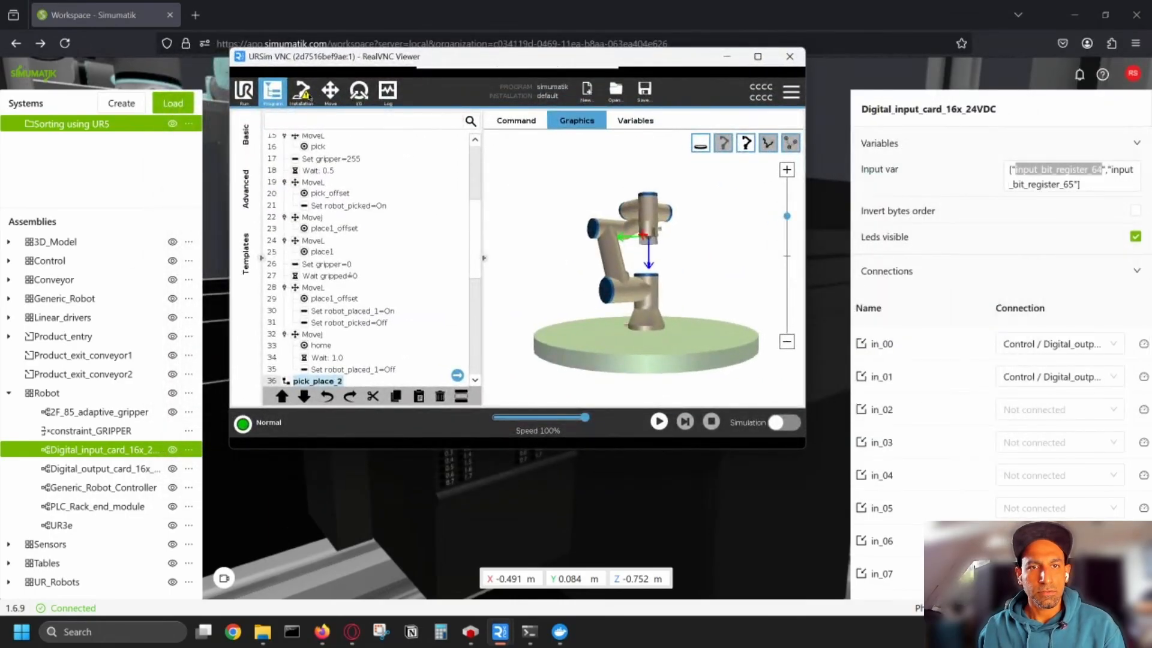
left_click(301, 93)
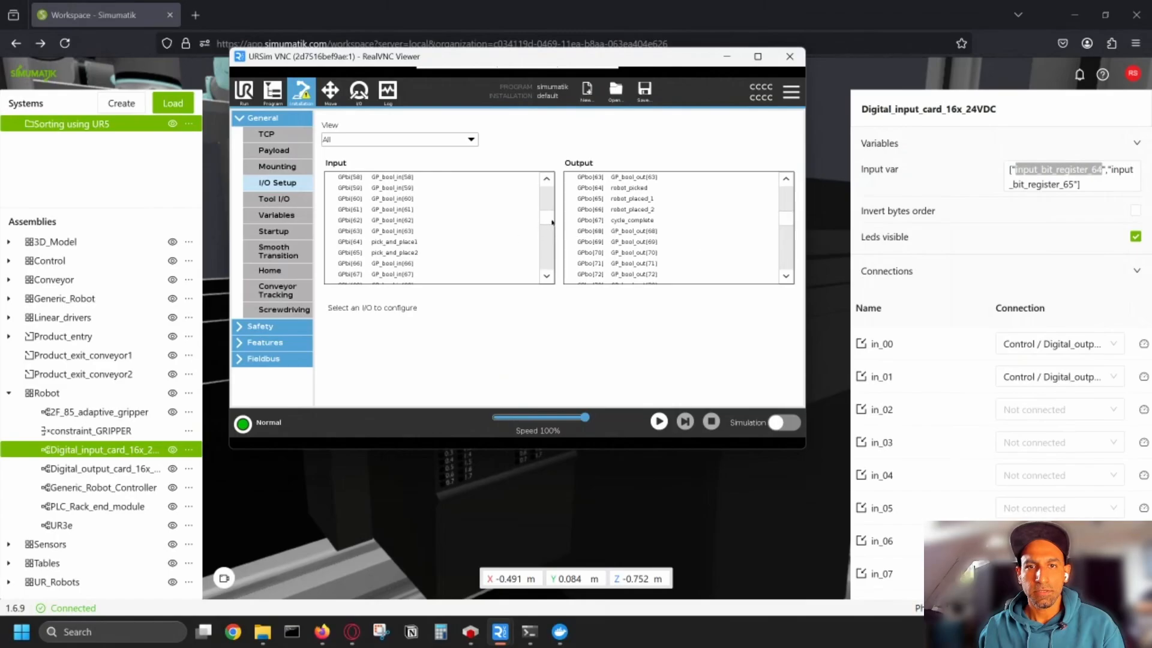
- Examine the names assigned to general purpose inputs GPbi[64] and GPbi[65], and return to the Input var in the Simumatik workspace
scroll(548, 216, "up", 10)
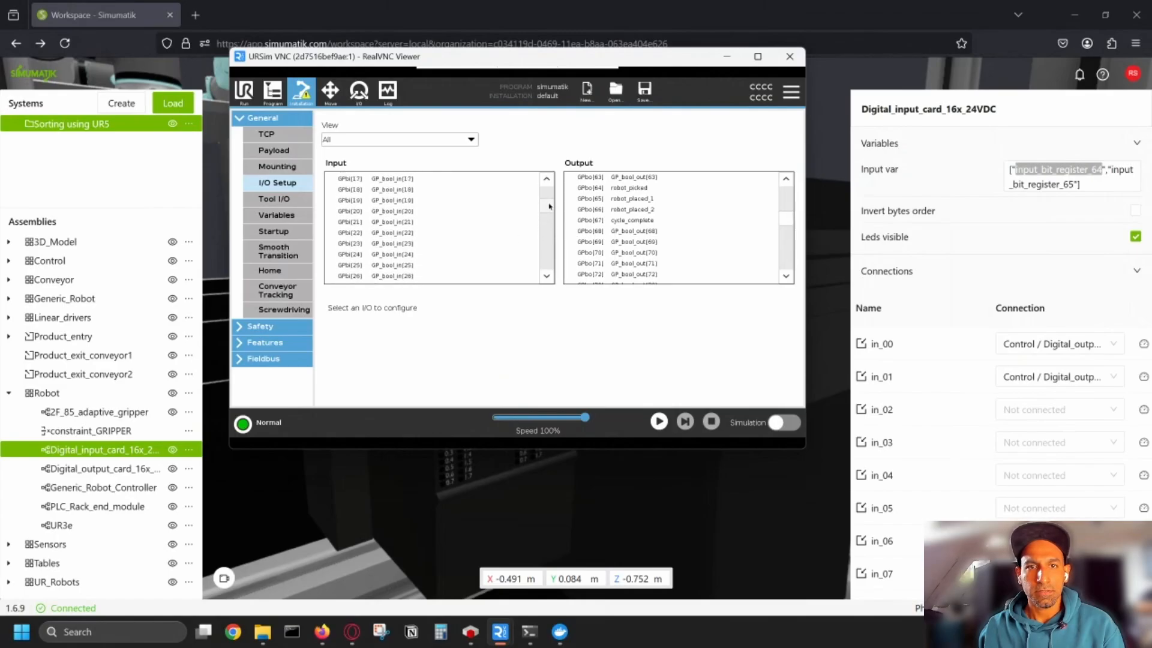
scroll(547, 212, "down", 11)
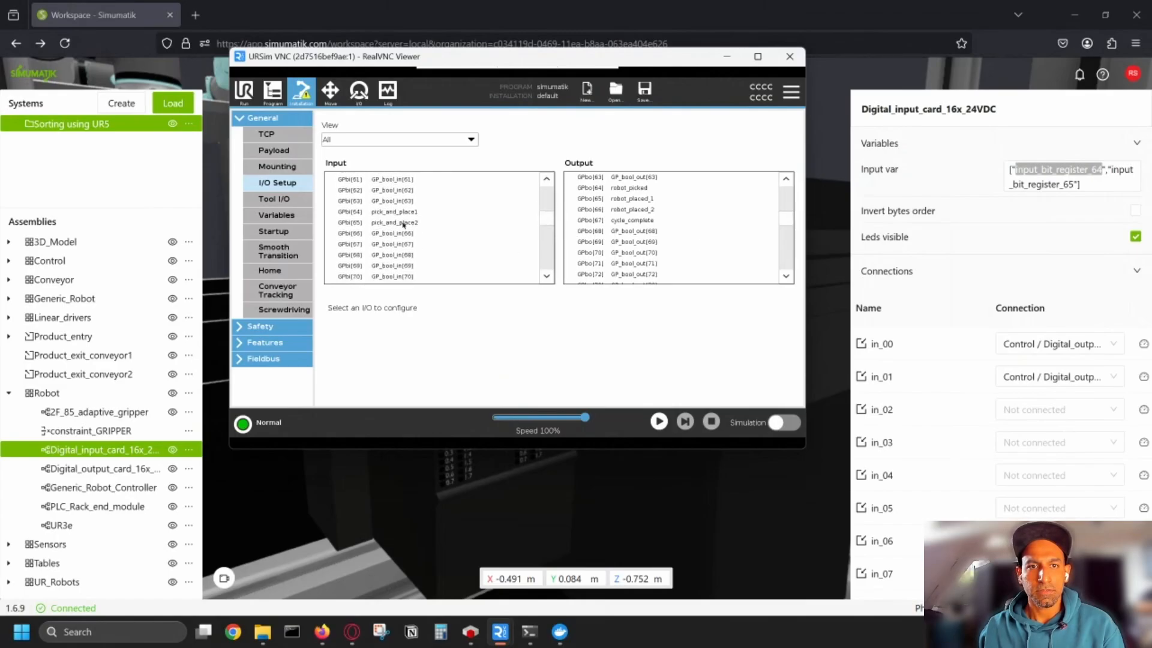
left_click(358, 213)
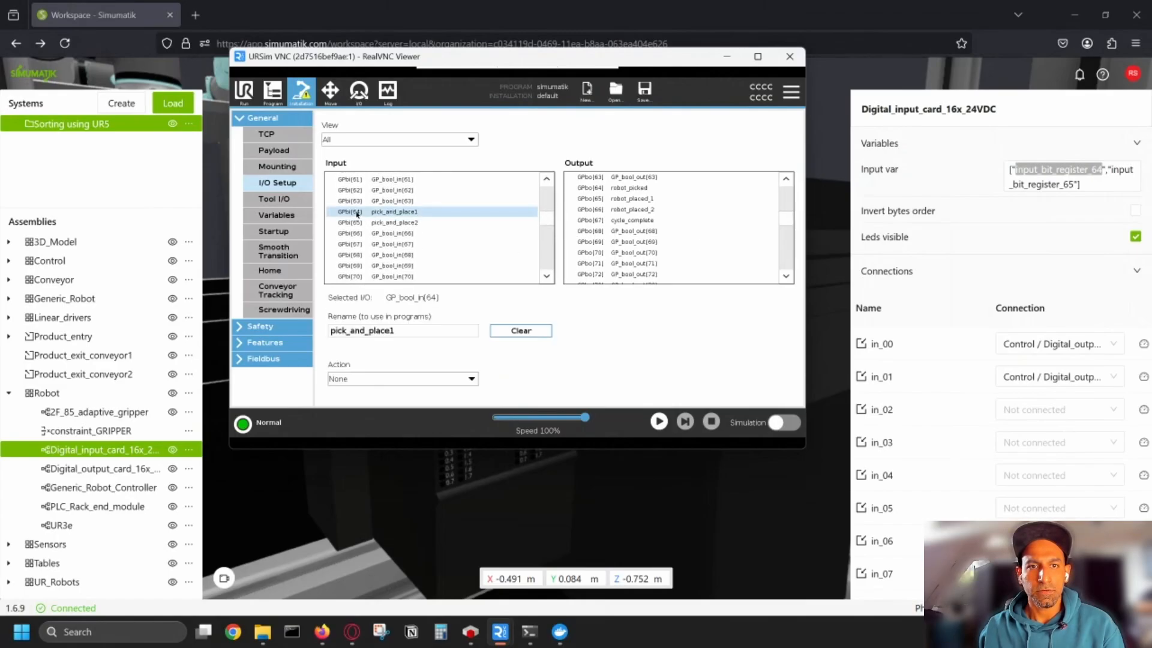
left_click(405, 223)
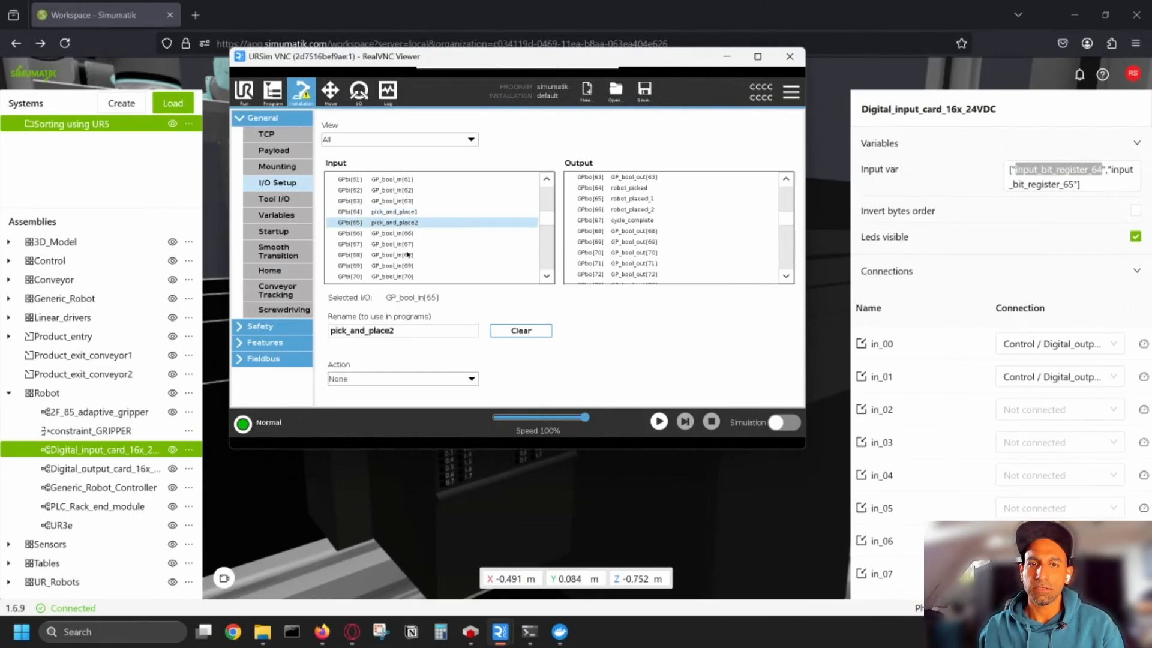
scroll(399, 246, "up", 5)
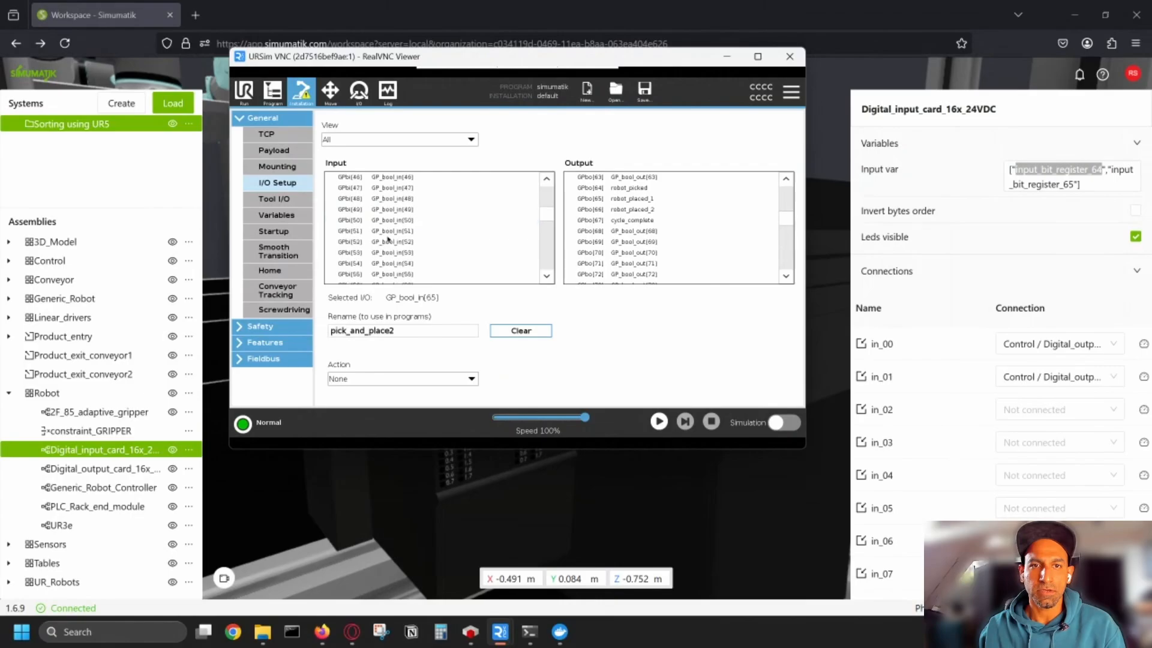
scroll(405, 210, "down", 5)
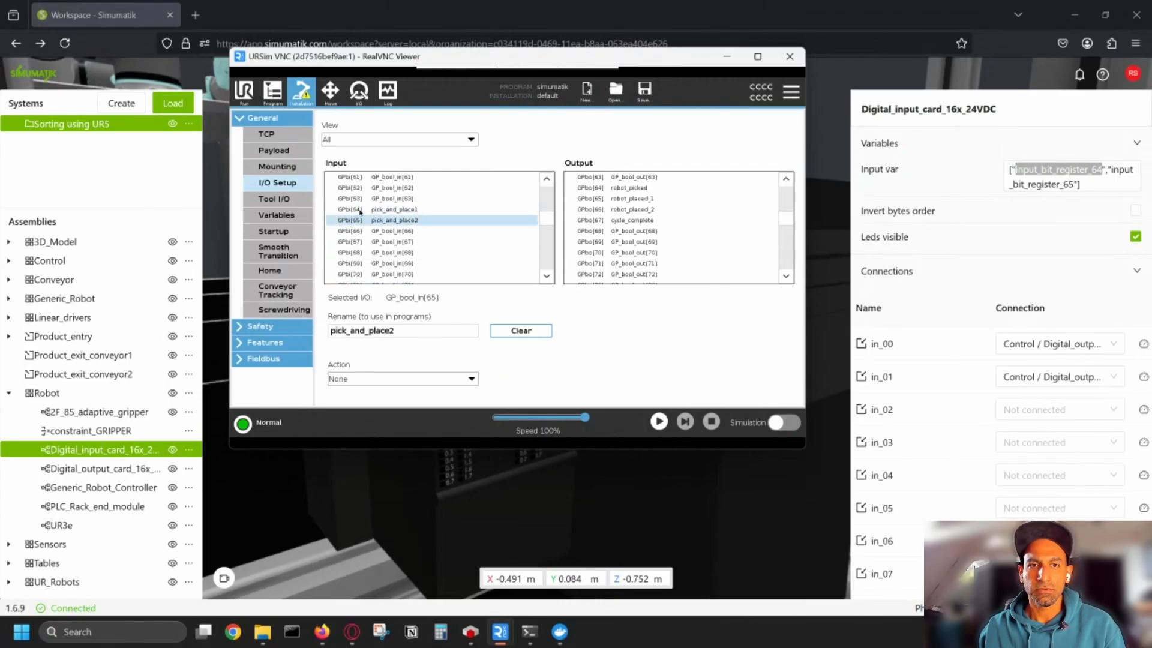
left_click(1087, 177)
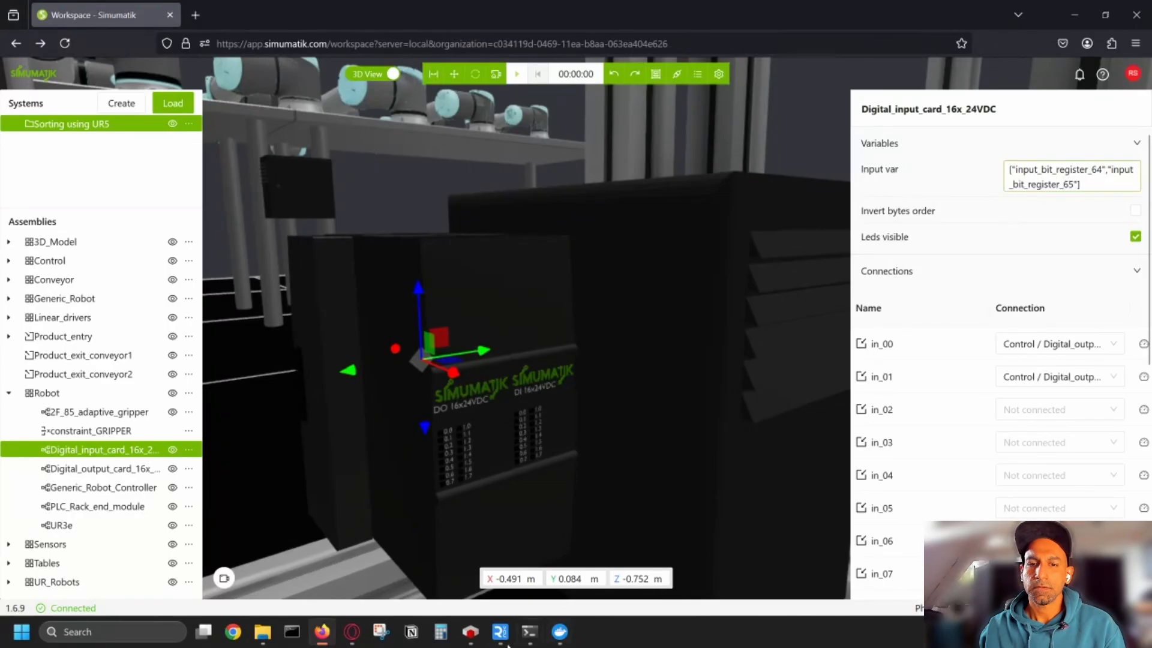
- Switch to the URSim VNC window and compare the names assigned to general purpose inputs GPbi[64] and GPbi[65] in the I/O Setup
mouse_move(507, 645)
left_click(561, 549)
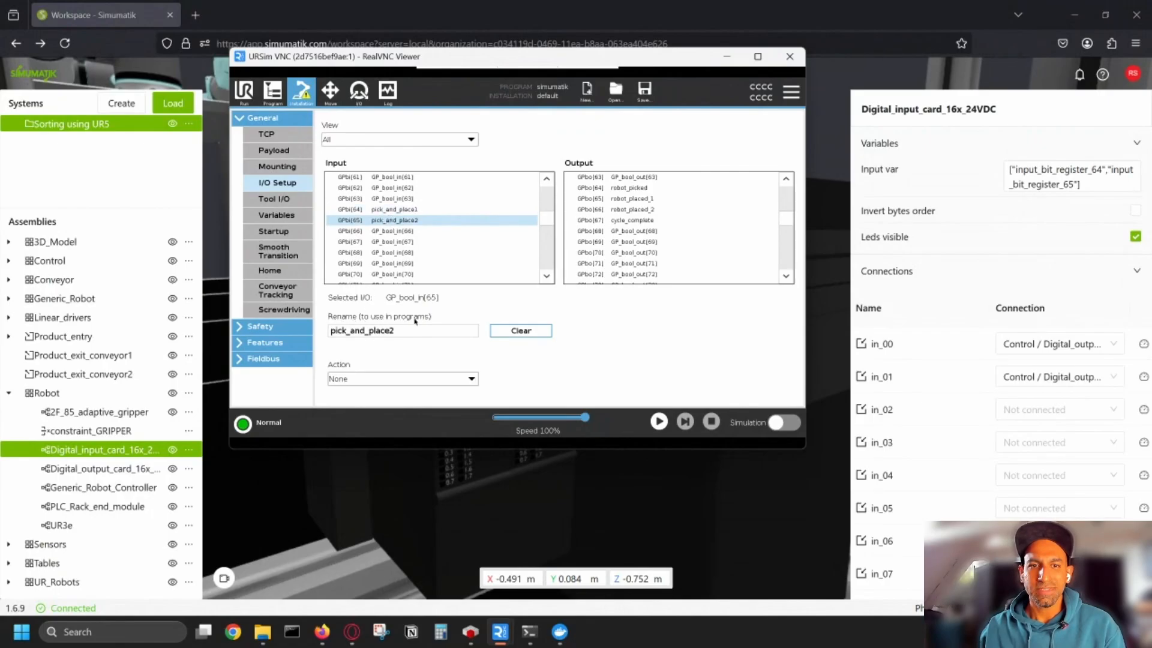
left_click(394, 211)
left_click(393, 229)
left_click(391, 213)
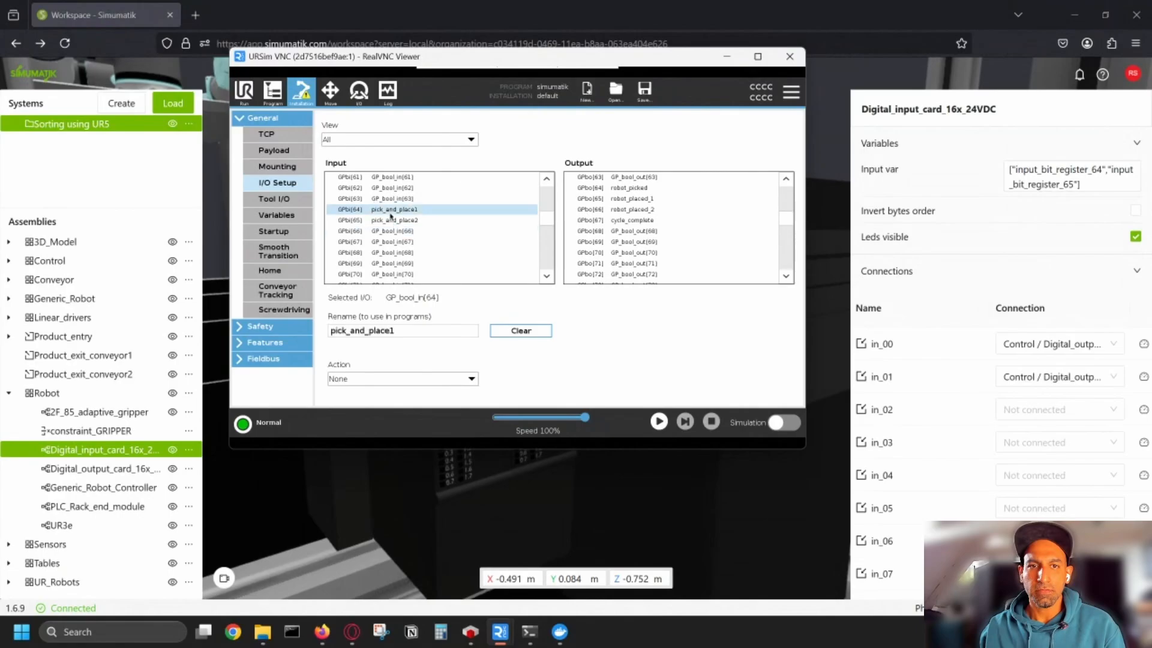
left_click(391, 223)
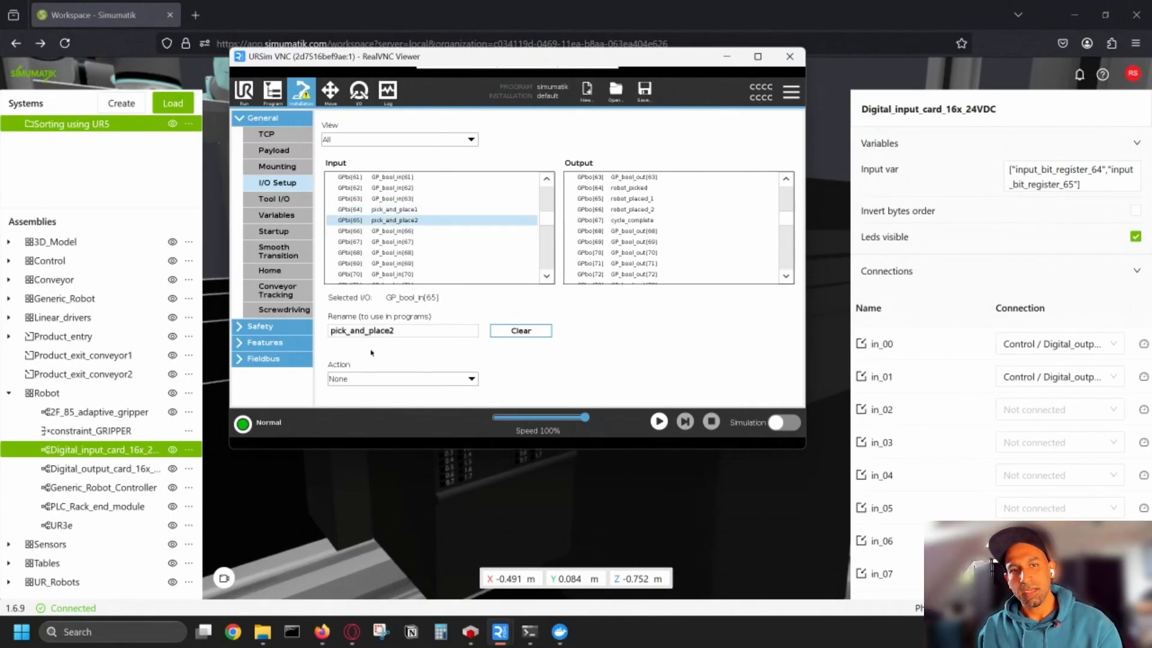
left_click(390, 211)
left_click(389, 222)
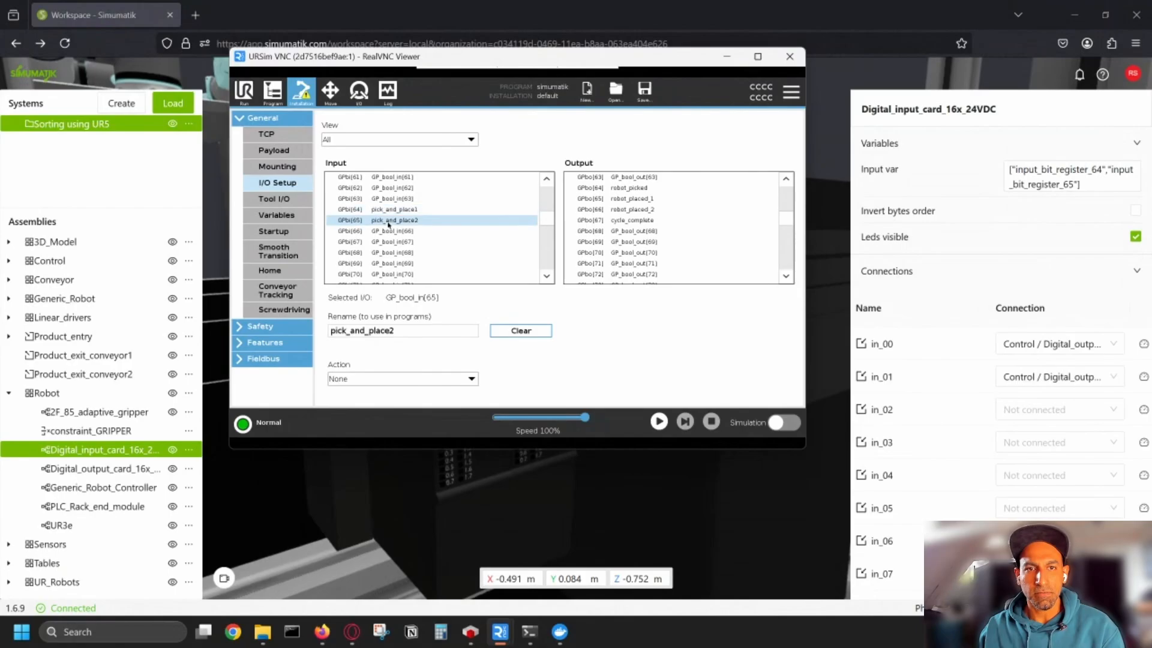
left_click(390, 214)
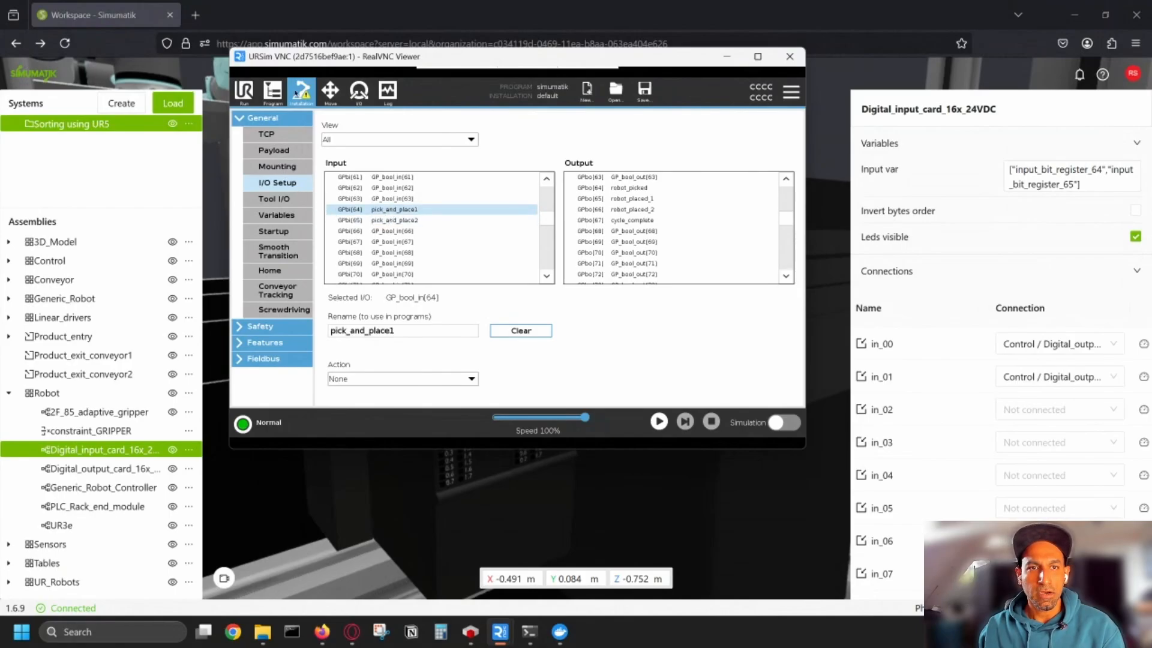
- Look through the robot program, the Move screen and the I/O screen, and return to GPbi[64] in the installation's I/O Setup
left_click(281, 93)
scroll(467, 162, "up", 5)
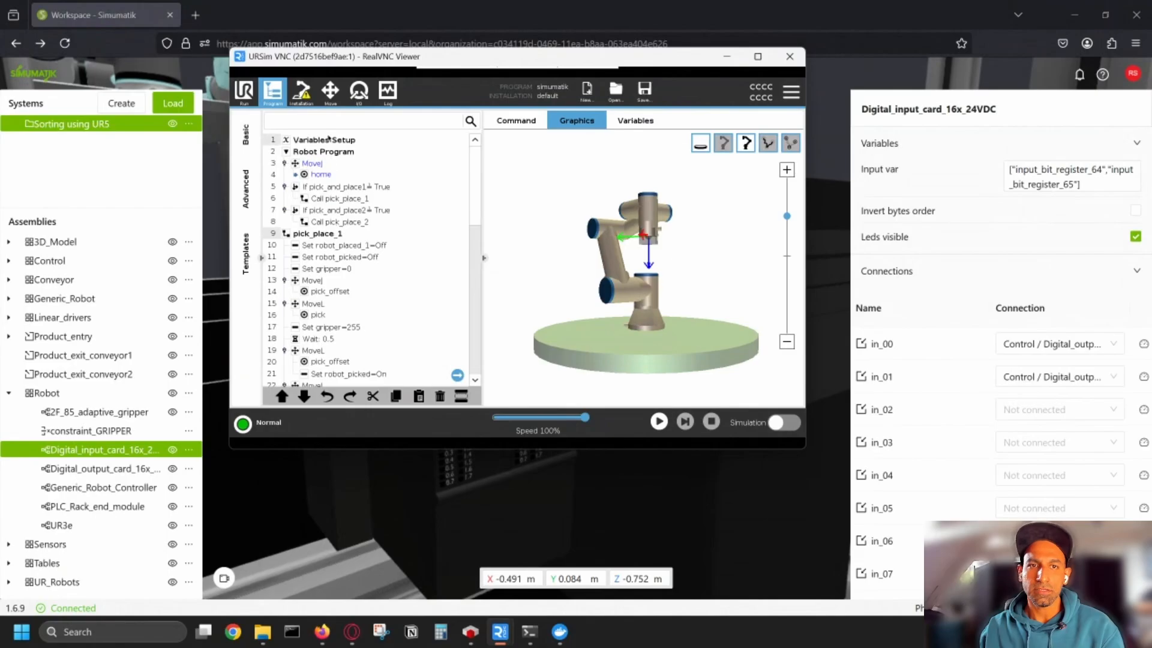
left_click(329, 99)
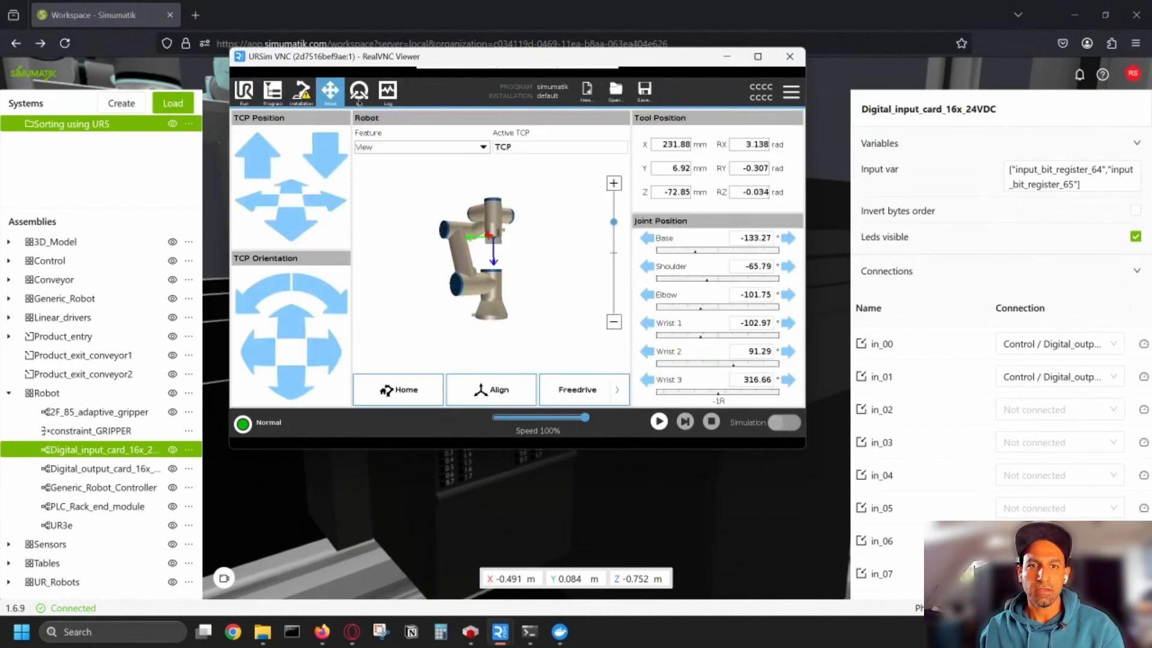
left_click(359, 93)
left_click(297, 93)
left_click(382, 210)
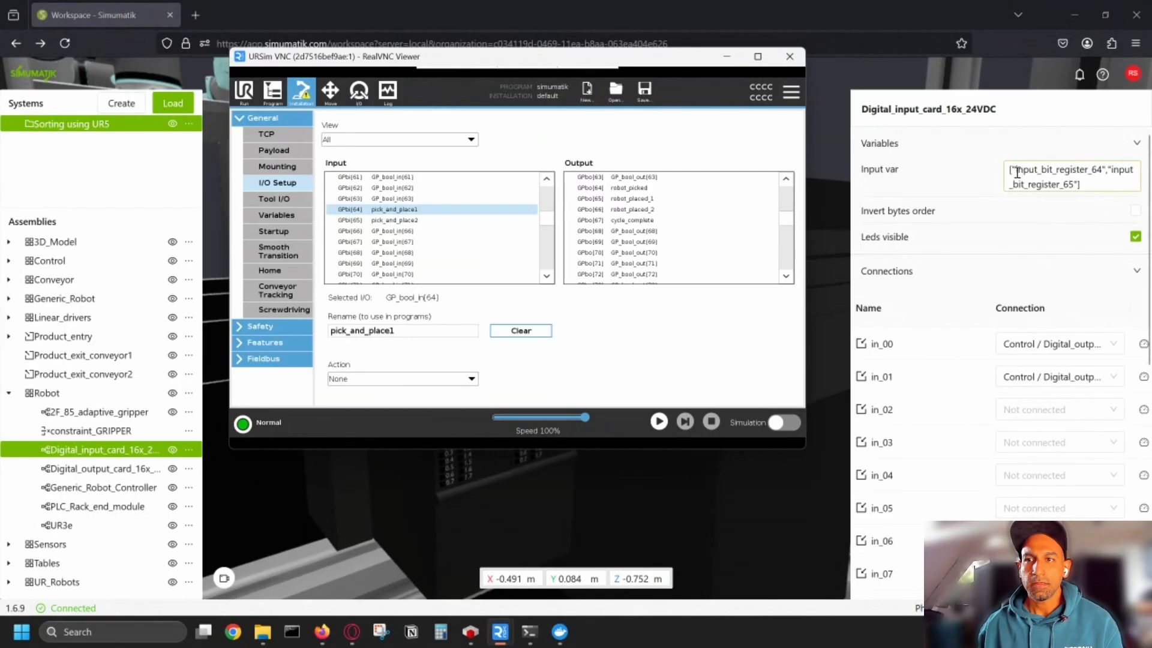
- Highlight the two register names in the digital input card's Input var and switch back to the URSim VNC window
mouse_move(1017, 173)
left_mouse_down()
mouse_move(1079, 185)
mouse_move(1017, 170)
left_mouse_up()
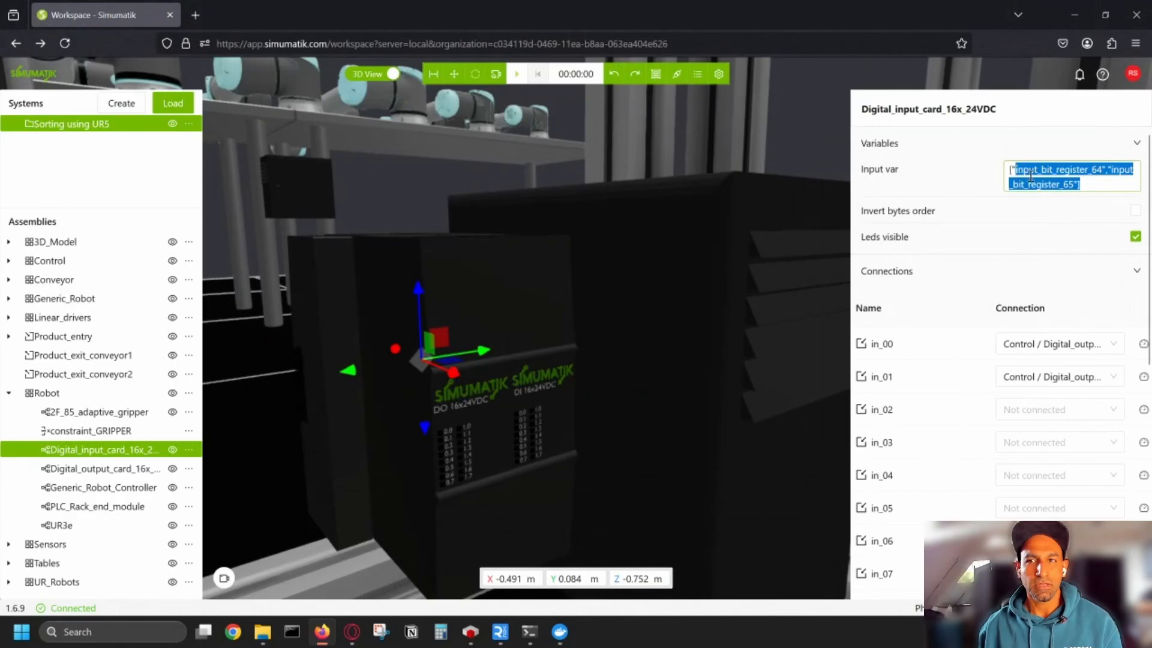
left_click(1030, 172)
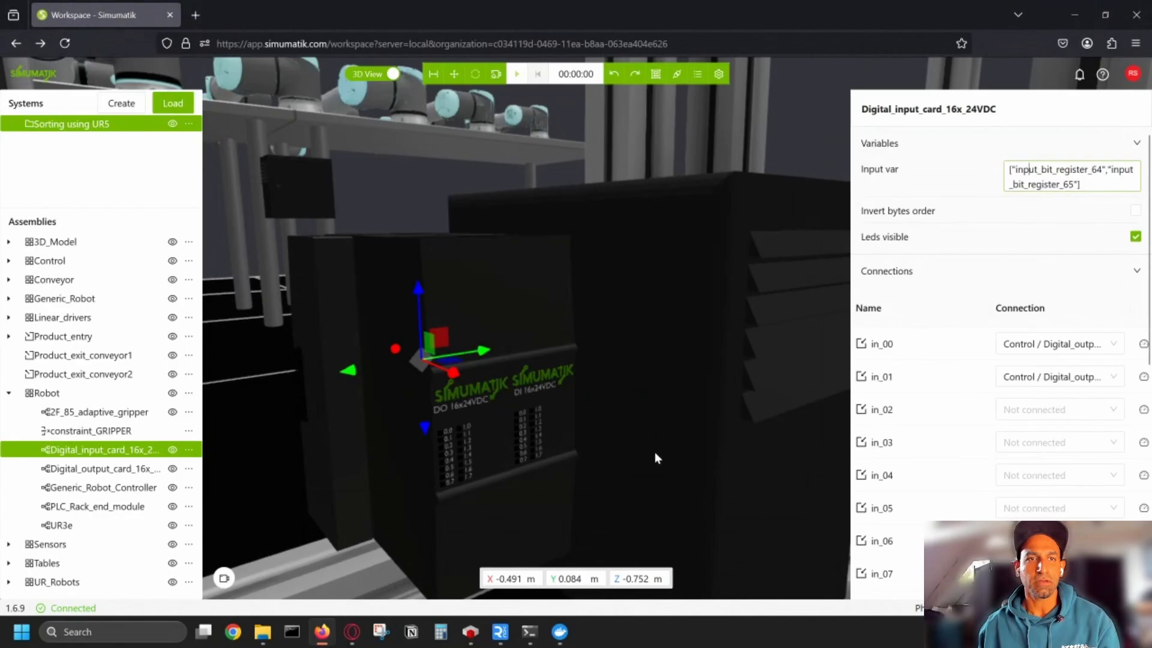
left_click_drag(1073, 186, 1015, 171)
left_click(1056, 185)
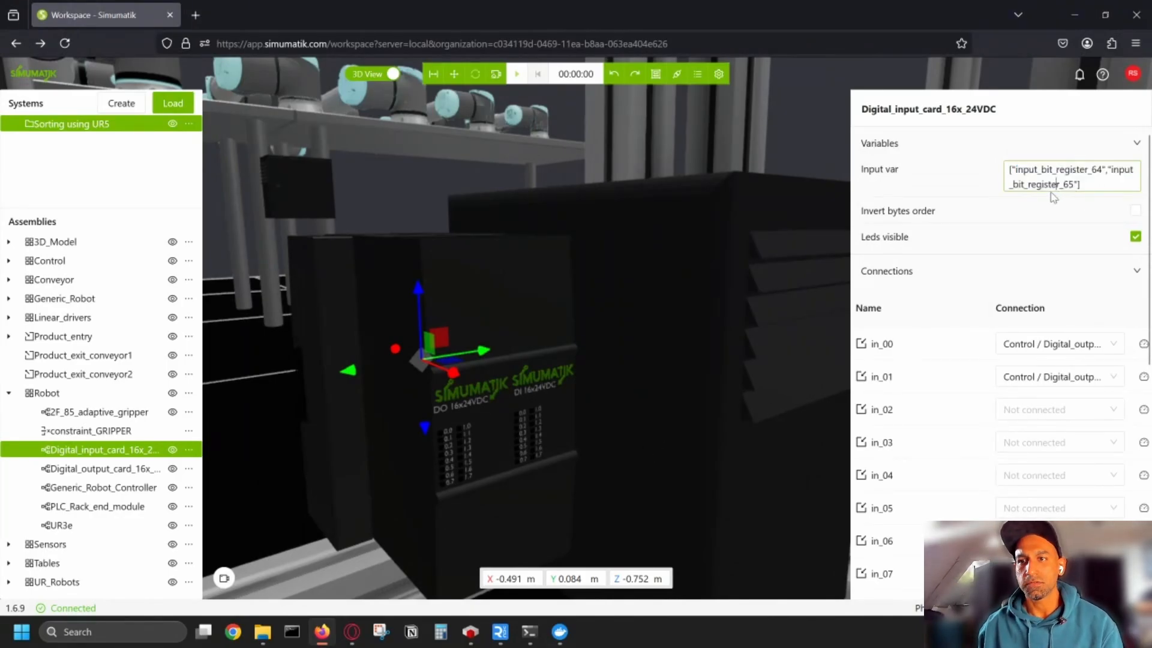
left_click_drag(1014, 170, 1073, 185)
left_click(505, 632)
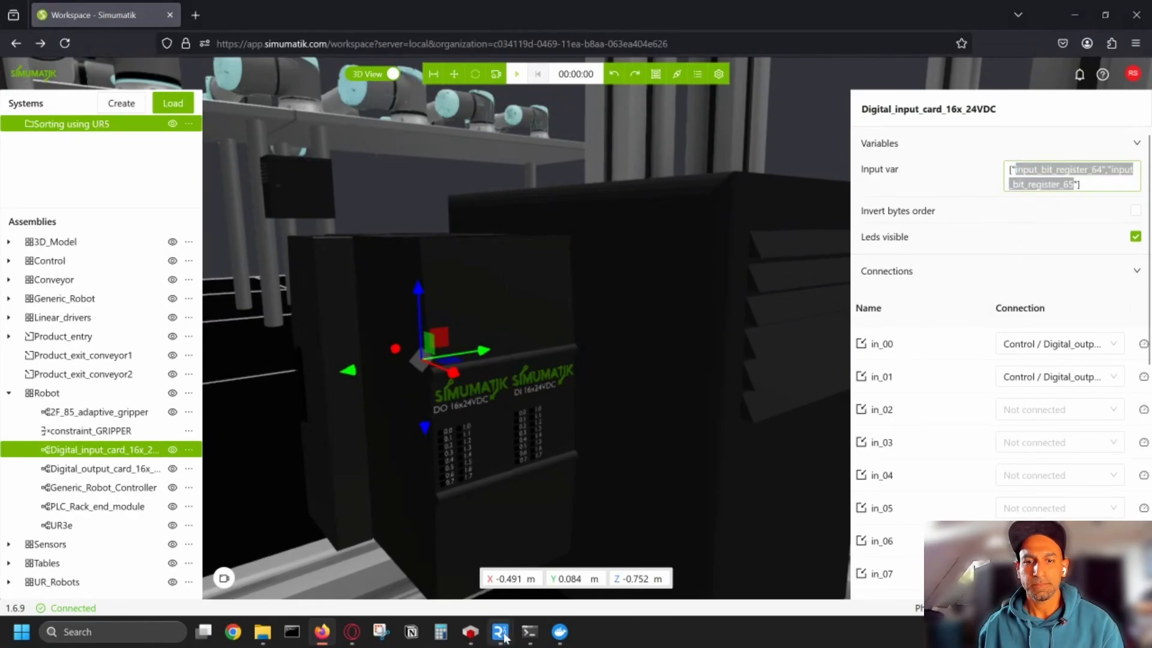
left_click(552, 558)
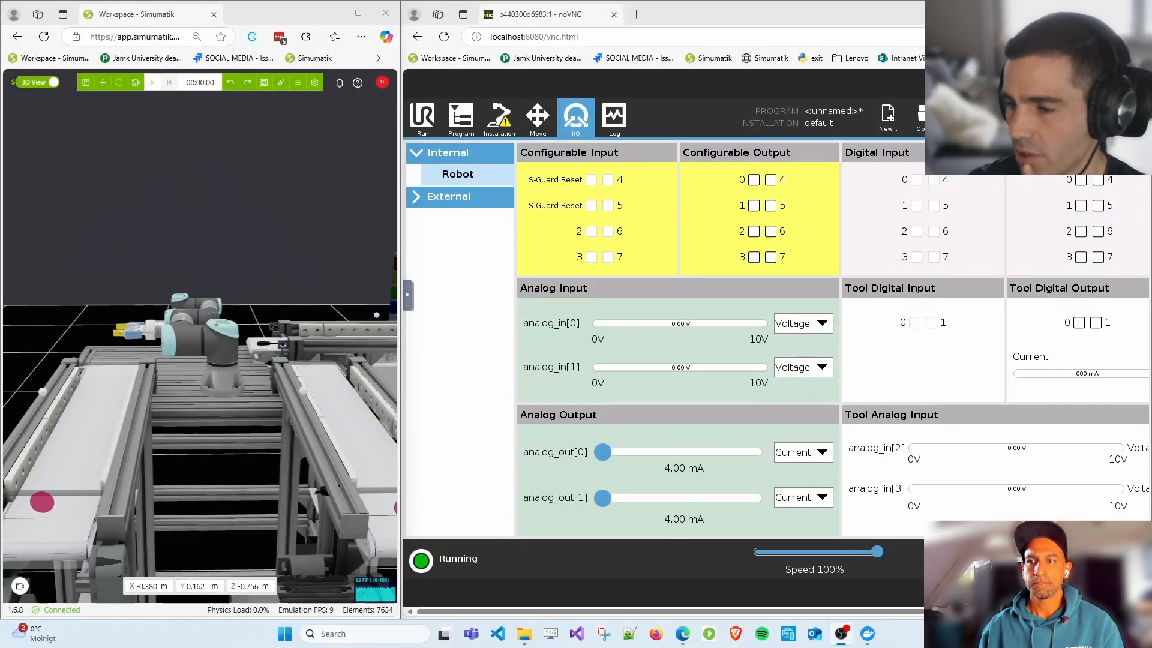
- Open the Simumatik documentation from the workspace's help and maximize the browser window
left_click(357, 83)
left_click(327, 103)
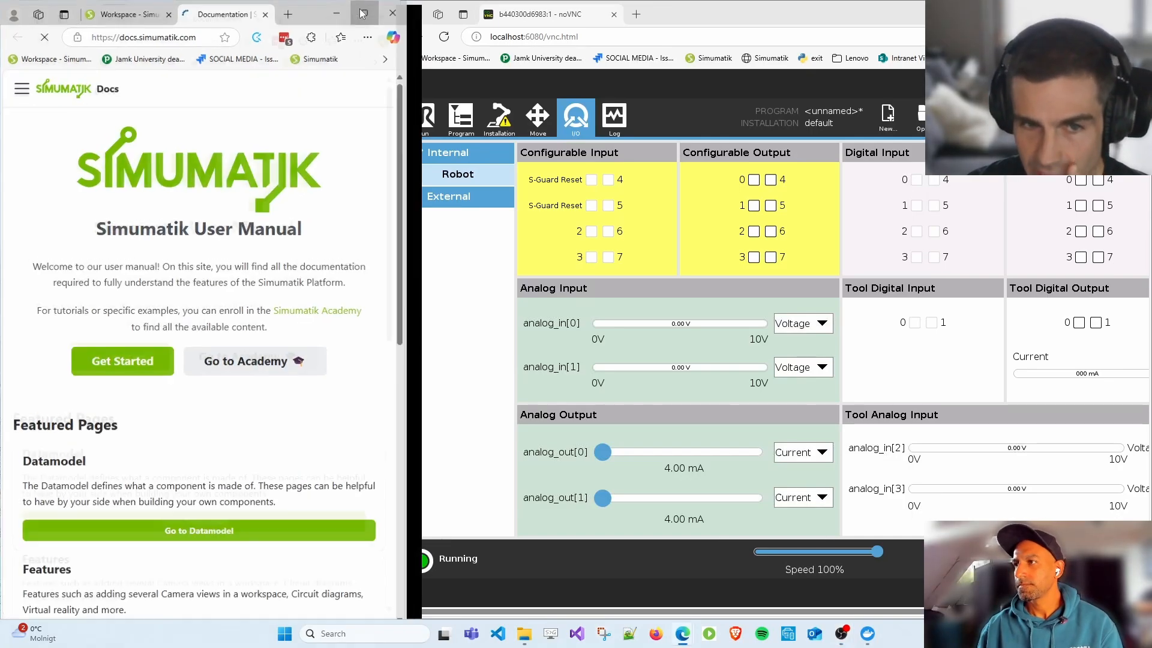
left_click(359, 12)
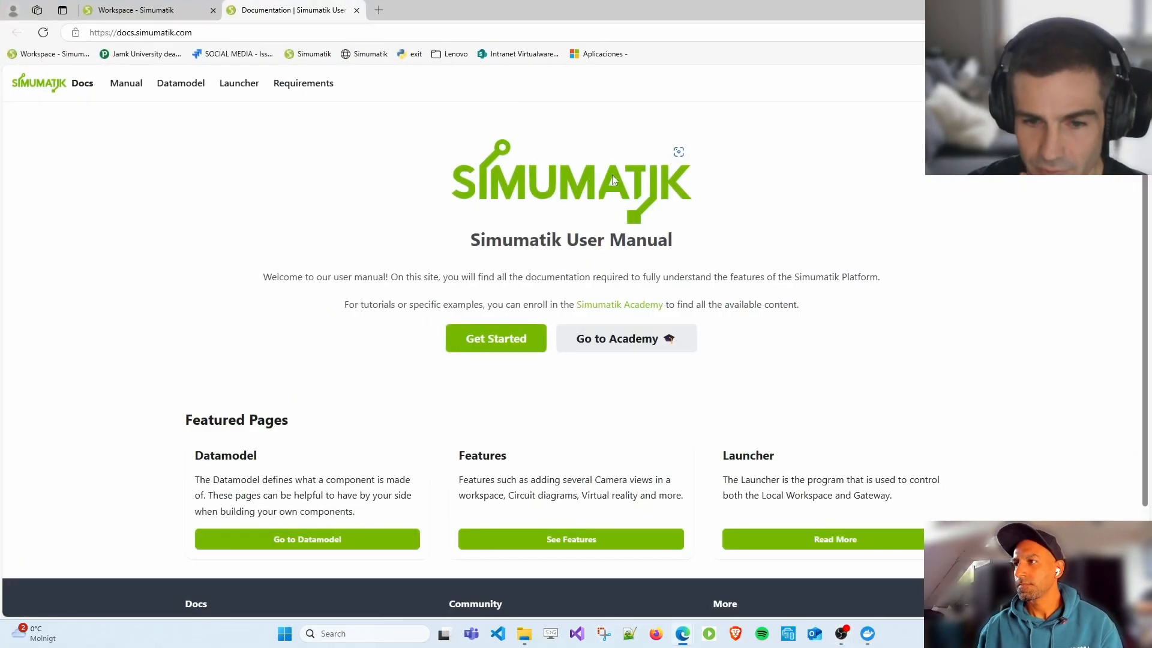
- Open the URSim Driver page among the communication drivers in the documentation's Datamodel section
left_click(181, 84)
left_click(111, 181)
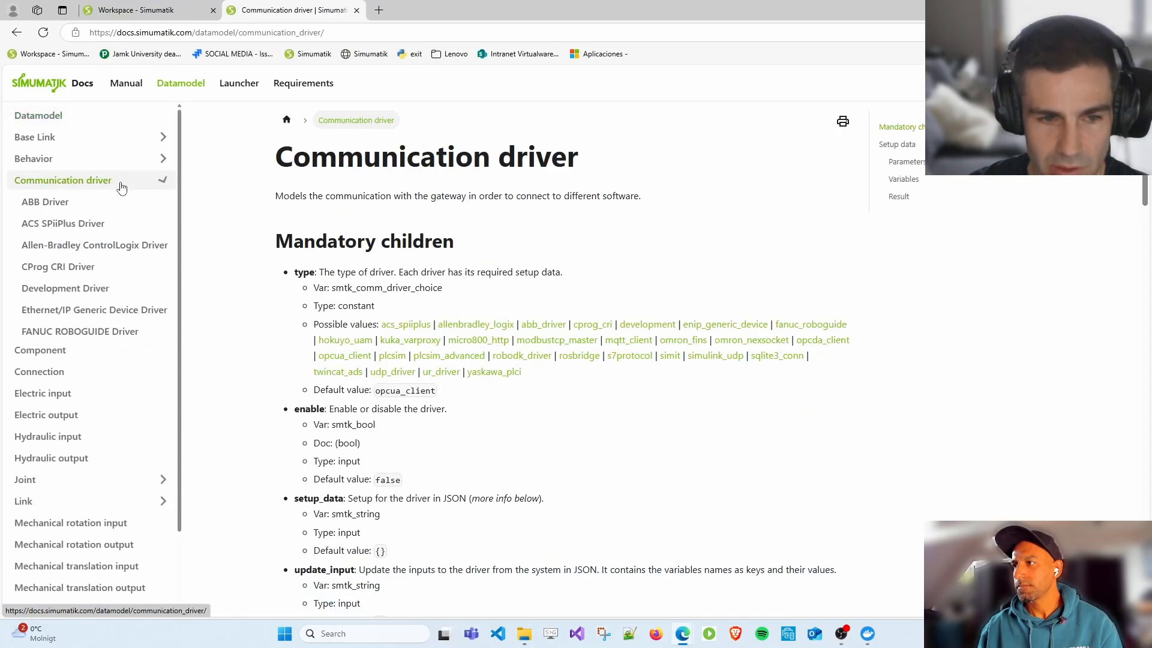
scroll(84, 391, "down", 3)
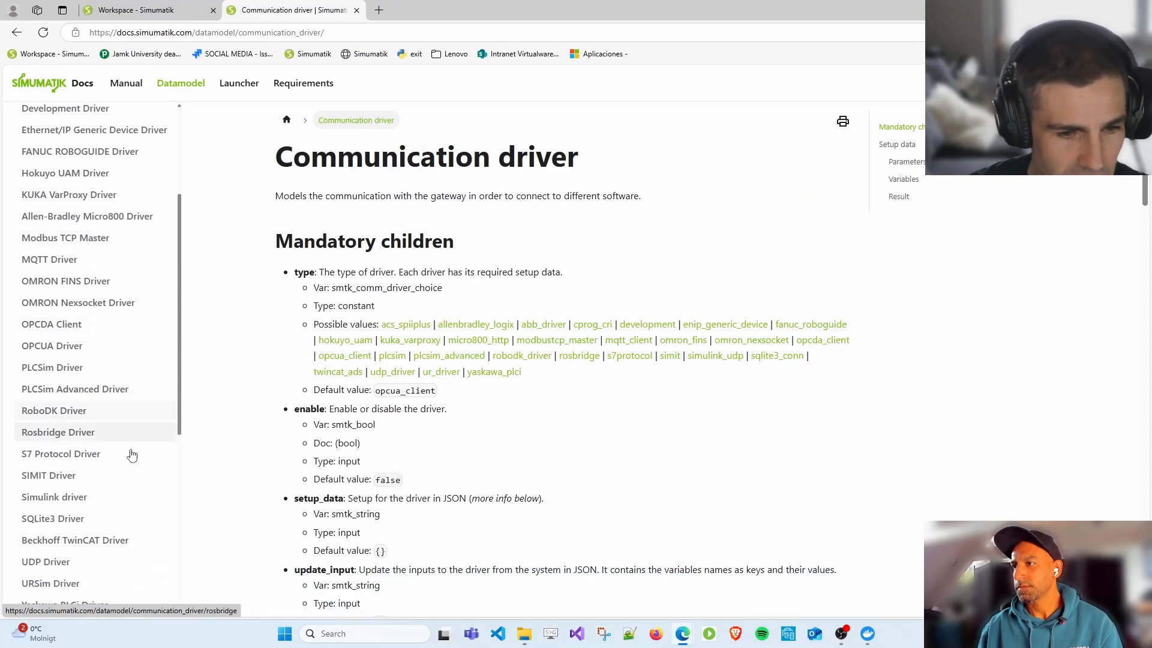
left_click(70, 585)
- Examine the URSim Driver page's parameters, the setup data example and the note on the setup_params format
scroll(409, 487, "down", 6)
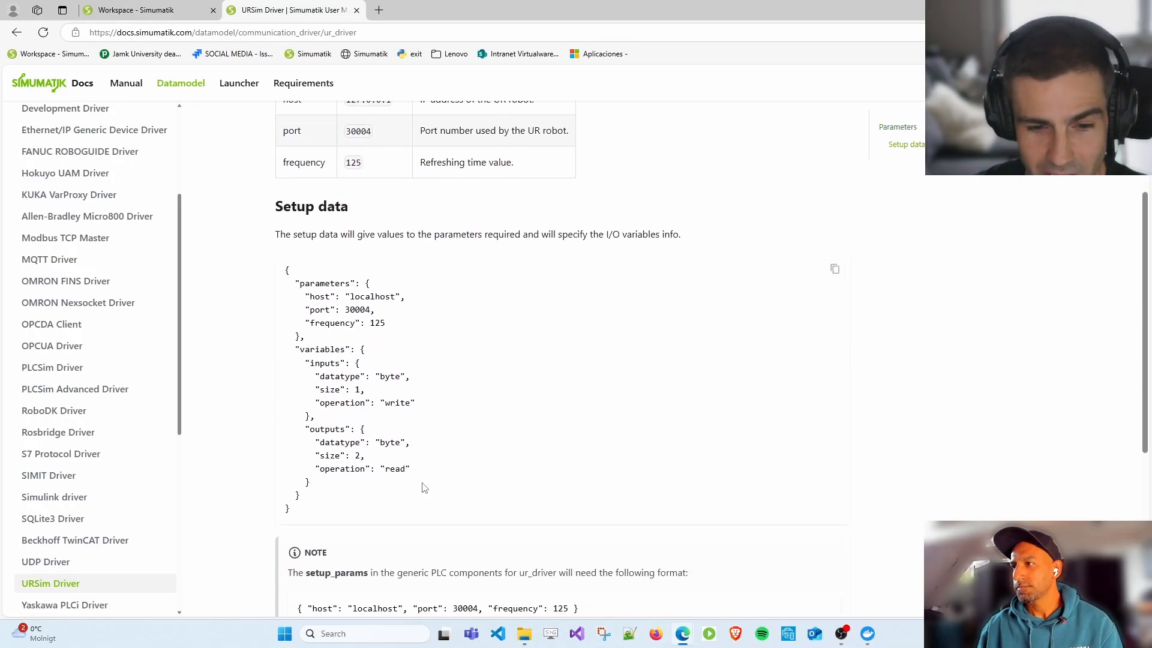
scroll(429, 473, "up", 2)
scroll(441, 451, "up", 5)
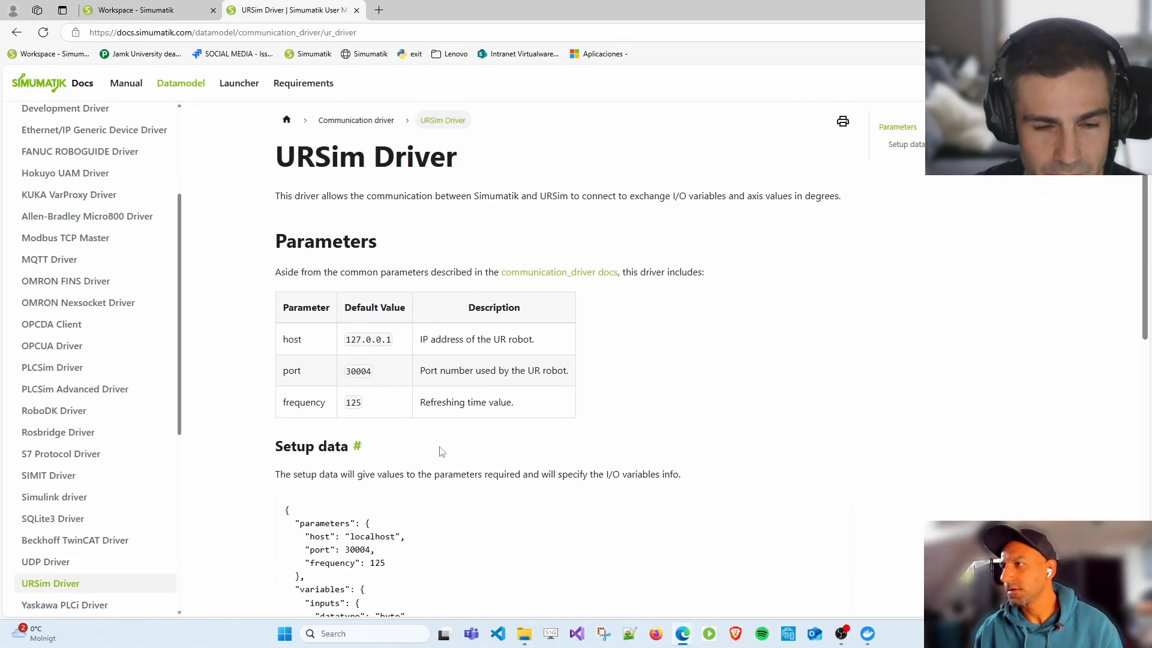
scroll(441, 451, "down", 3)
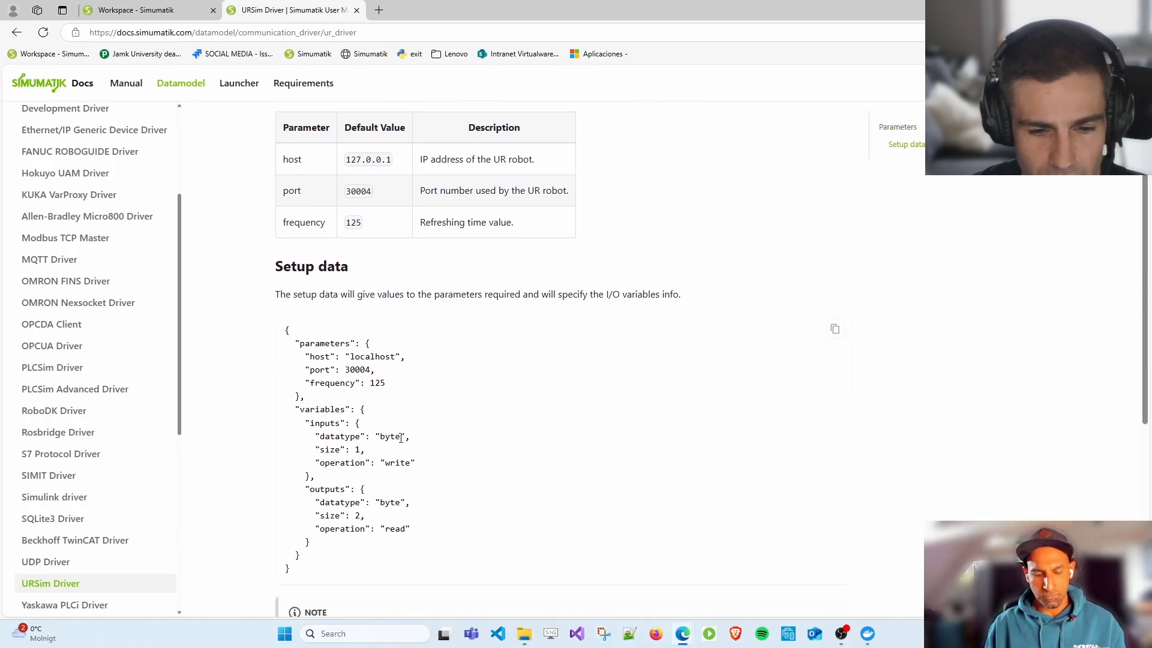
scroll(401, 438, "down", 2)
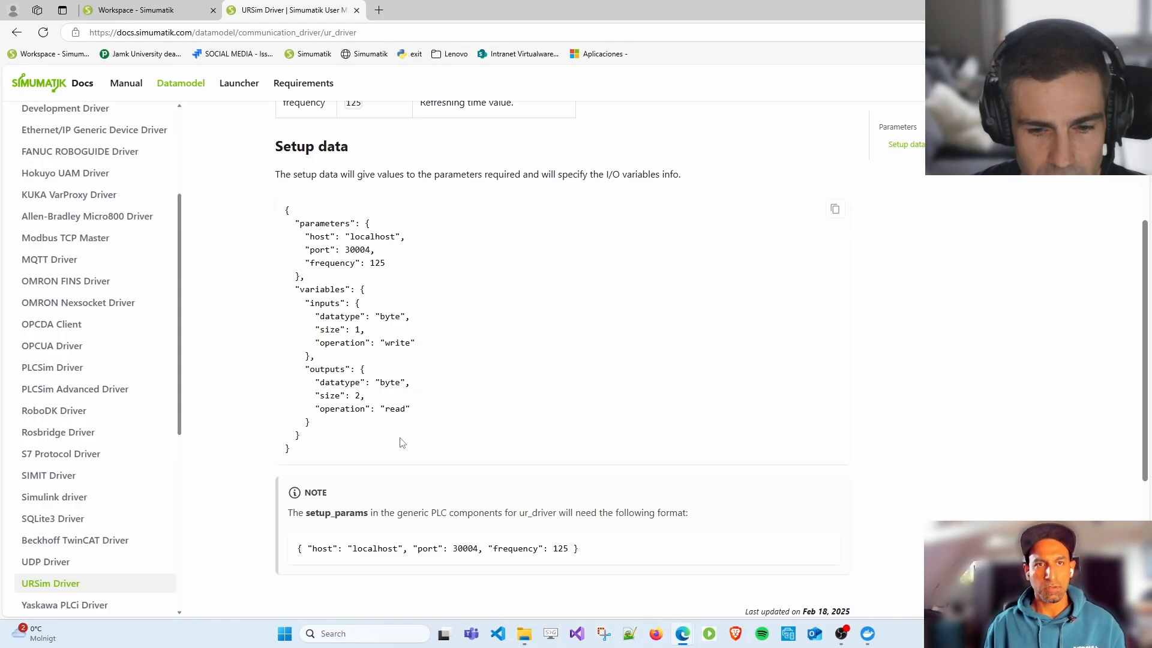
scroll(536, 503, "down", 2)
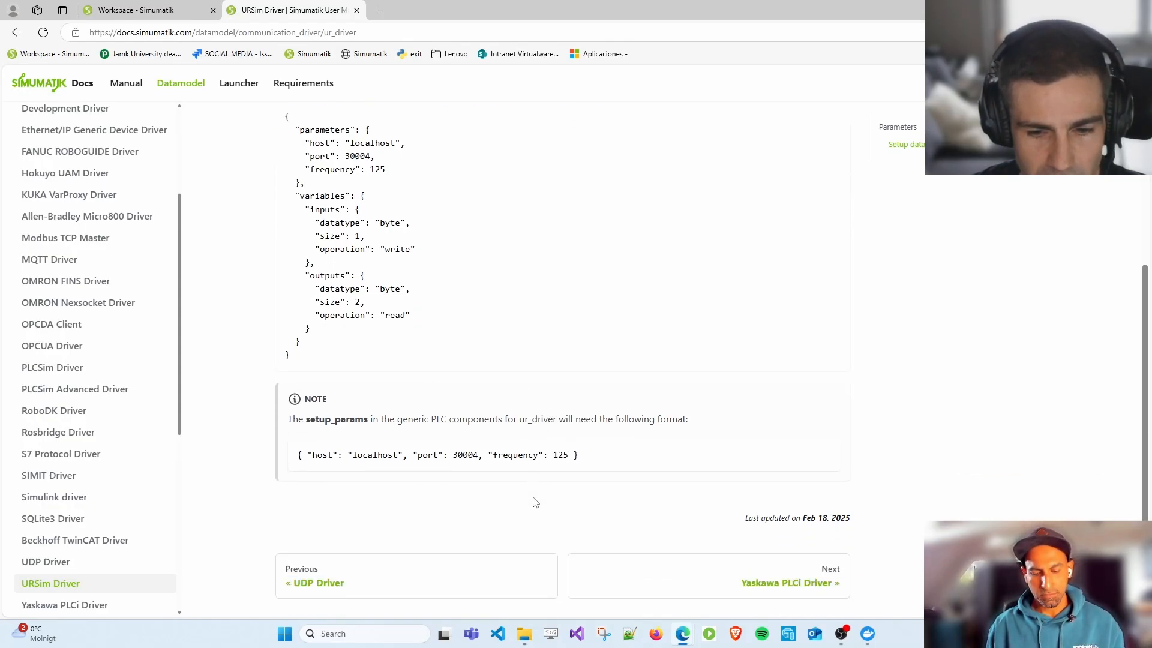
scroll(536, 502, "up", 7)
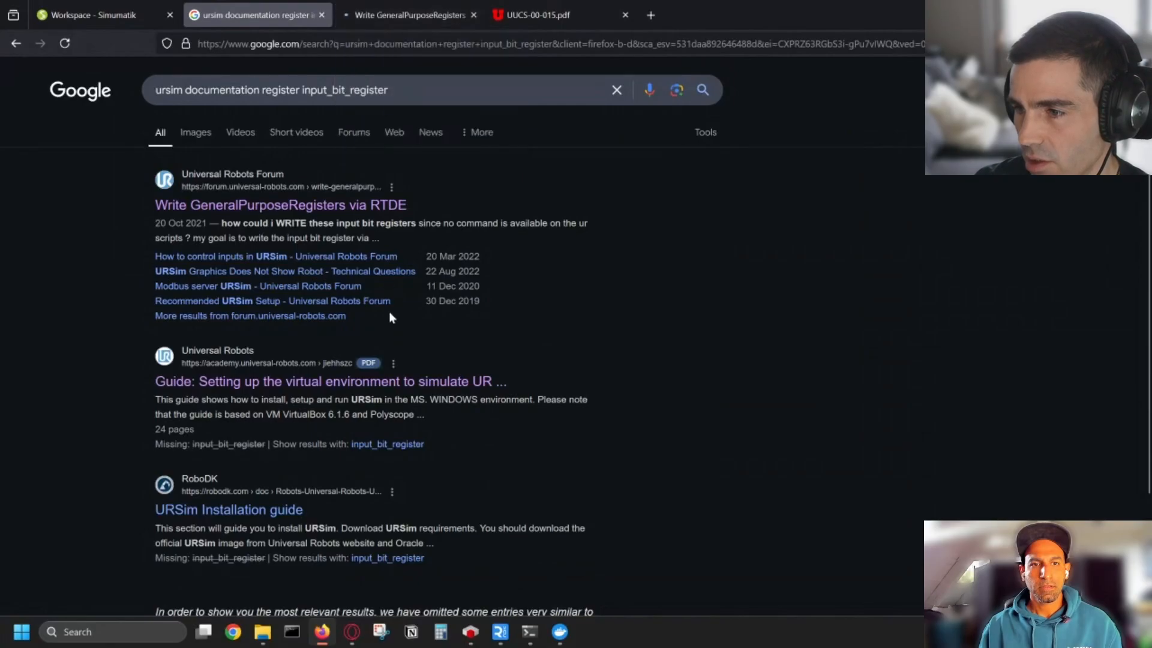
- Open the forum thread "Write GeneralPurposeRegisters via RTDE", dismiss its cookie notice and open the linked Real-Time Data Exchange guide in a new tab
left_click(351, 19)
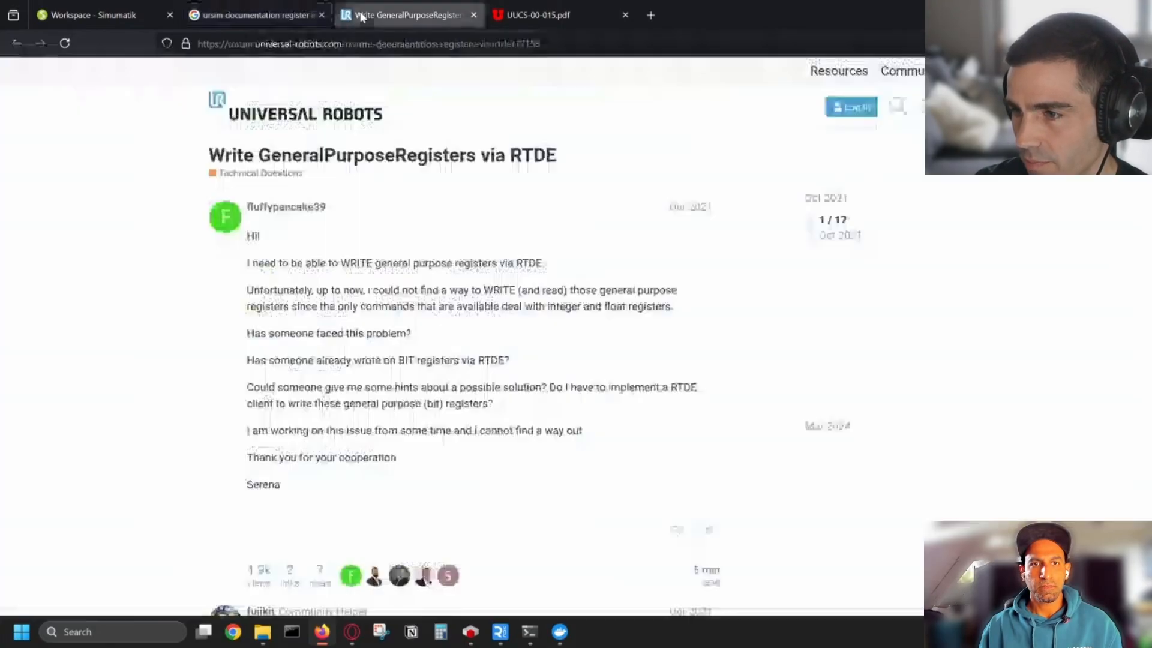
scroll(384, 333, "down", 7)
left_click(744, 471)
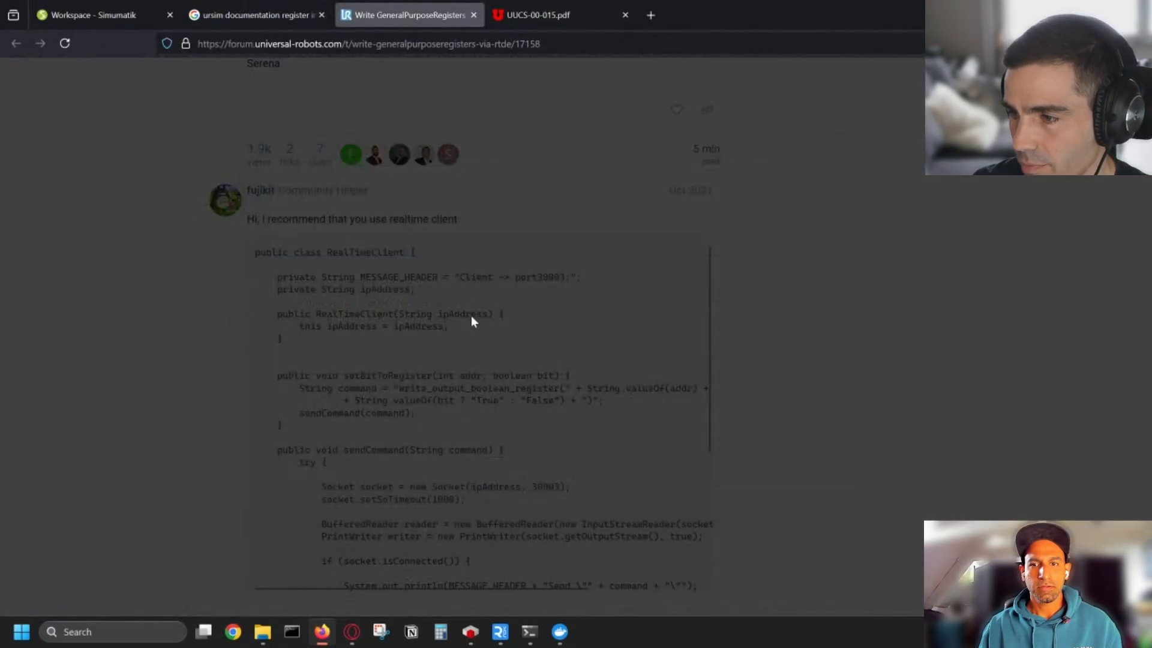
scroll(470, 315, "down", 10)
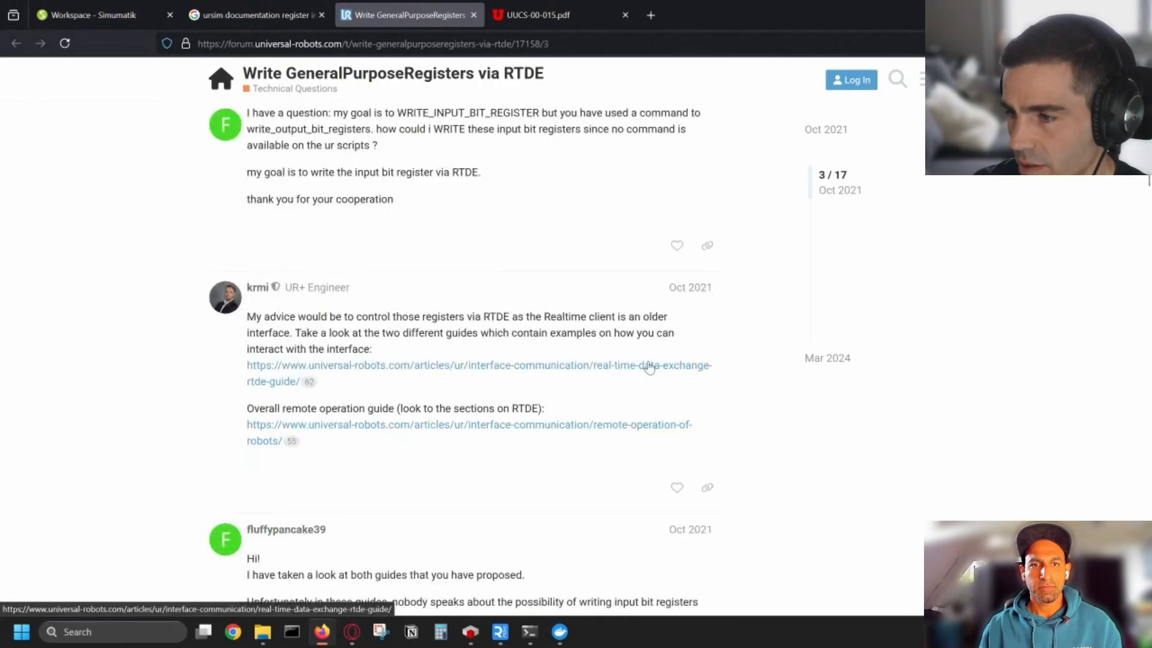
middle_click(384, 372)
left_click(549, 15)
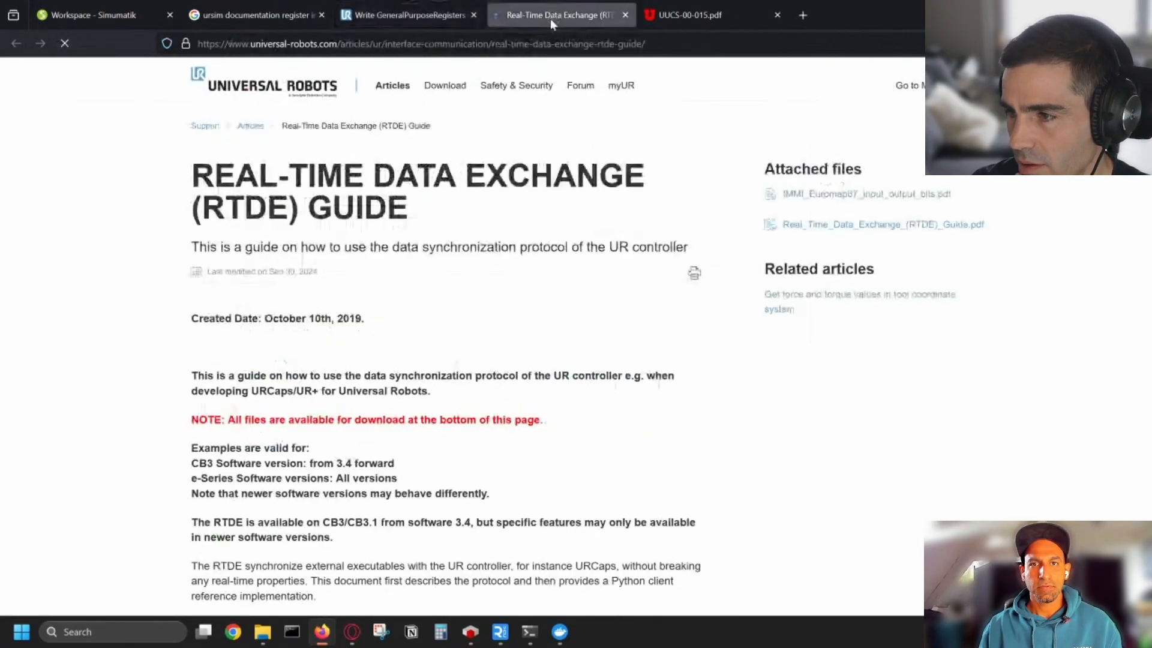
- Allow all cookies on the RTDE guide and find the input bit registers in its Robot Controller Inputs table
scroll(418, 326, "down", 15)
scroll(419, 326, "down", 15)
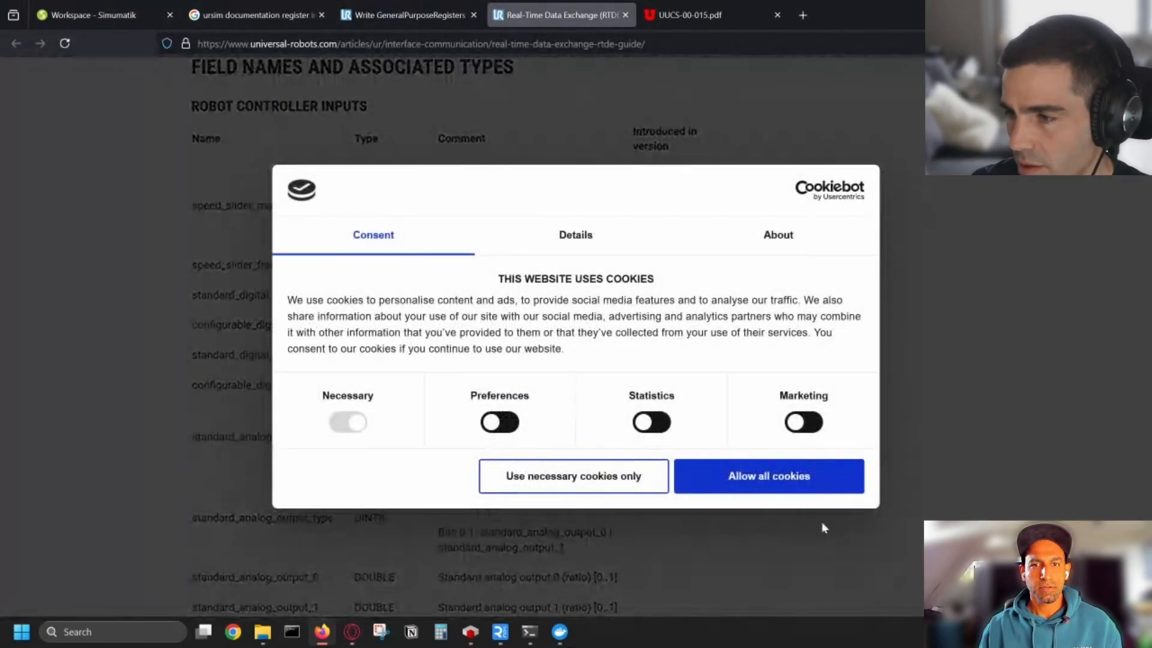
left_click(773, 477)
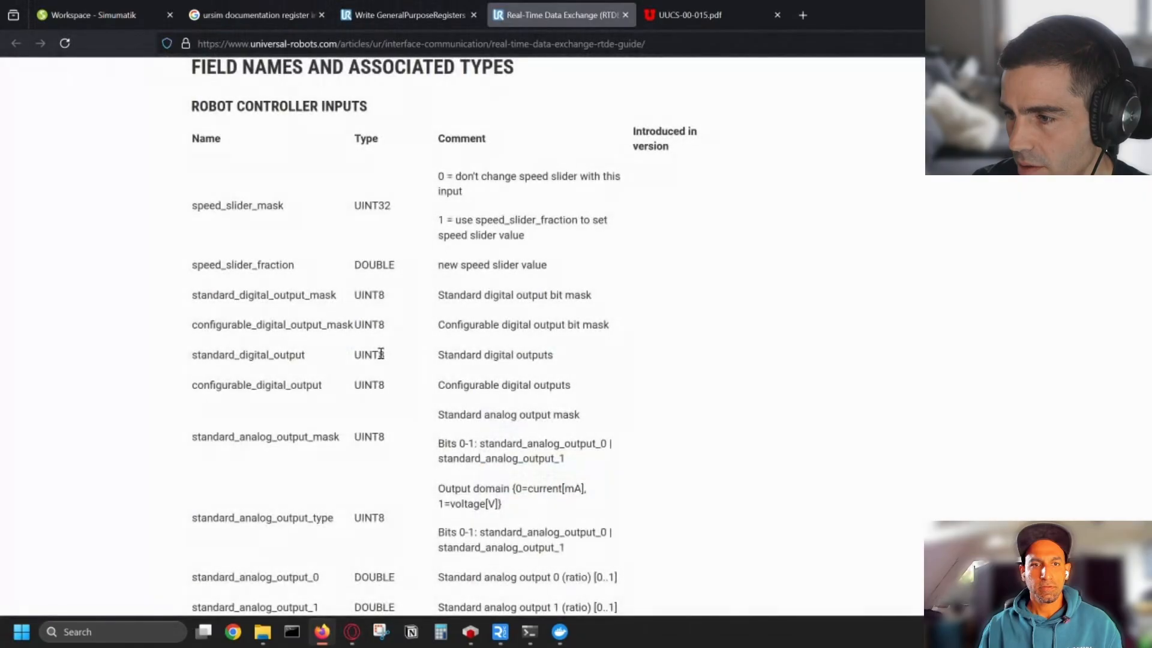
scroll(381, 360, "down", 5)
scroll(381, 363, "down", 2)
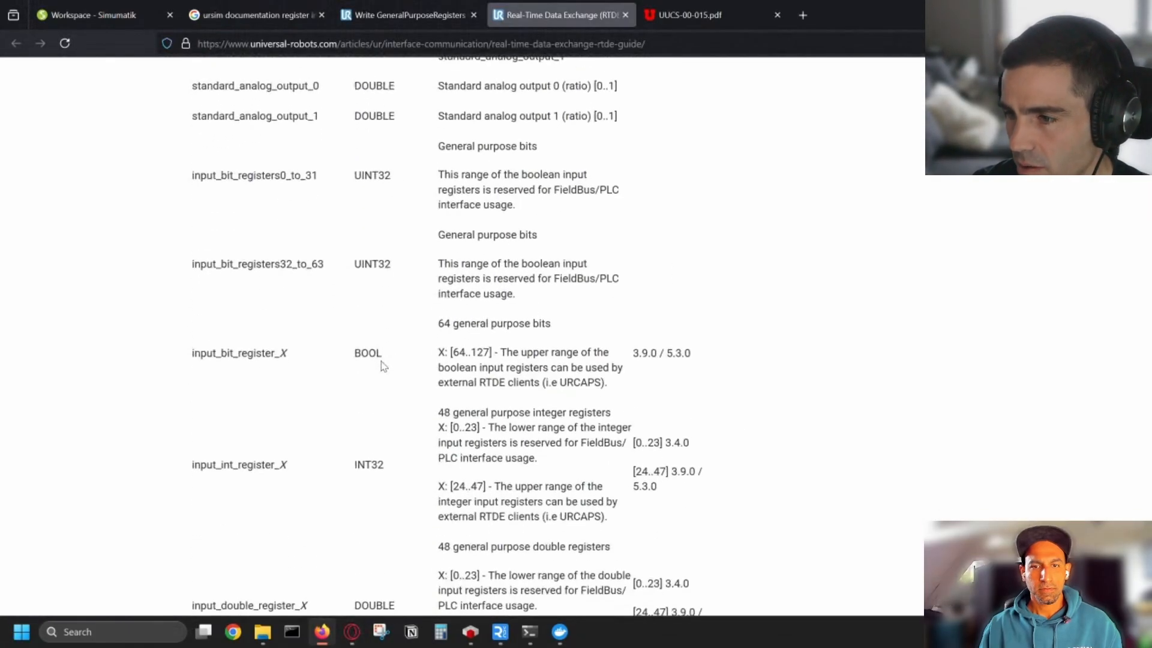
- Search the RTDE guide page for "input_bit_"
key("ctrl+f")
type("input_")
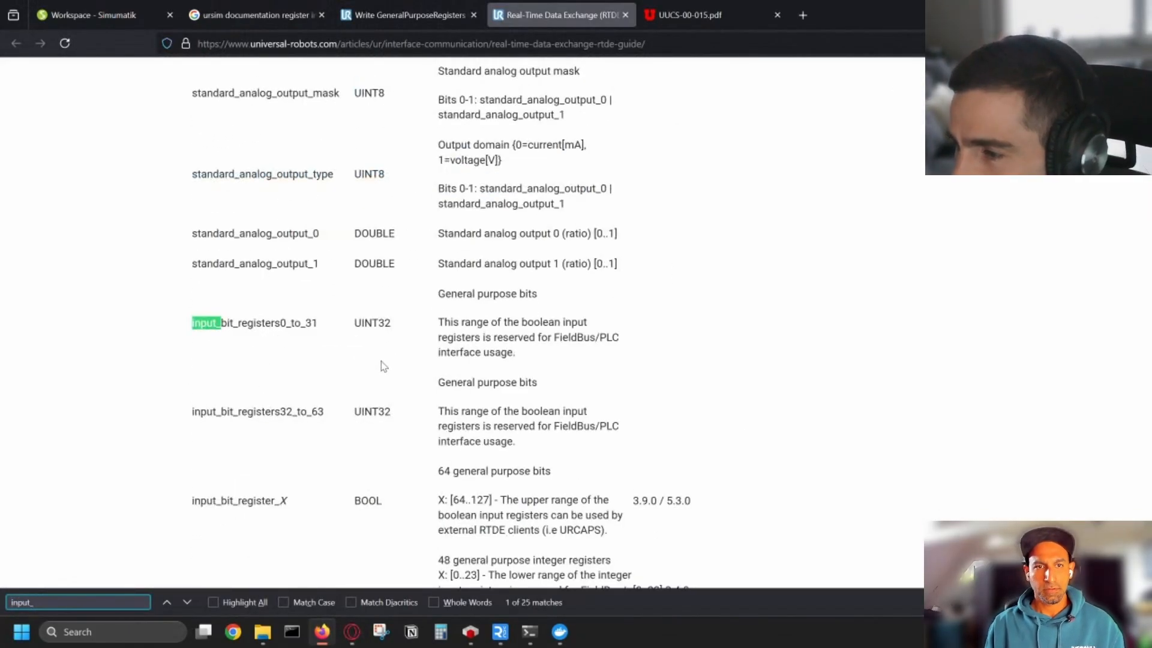
type("bit_")
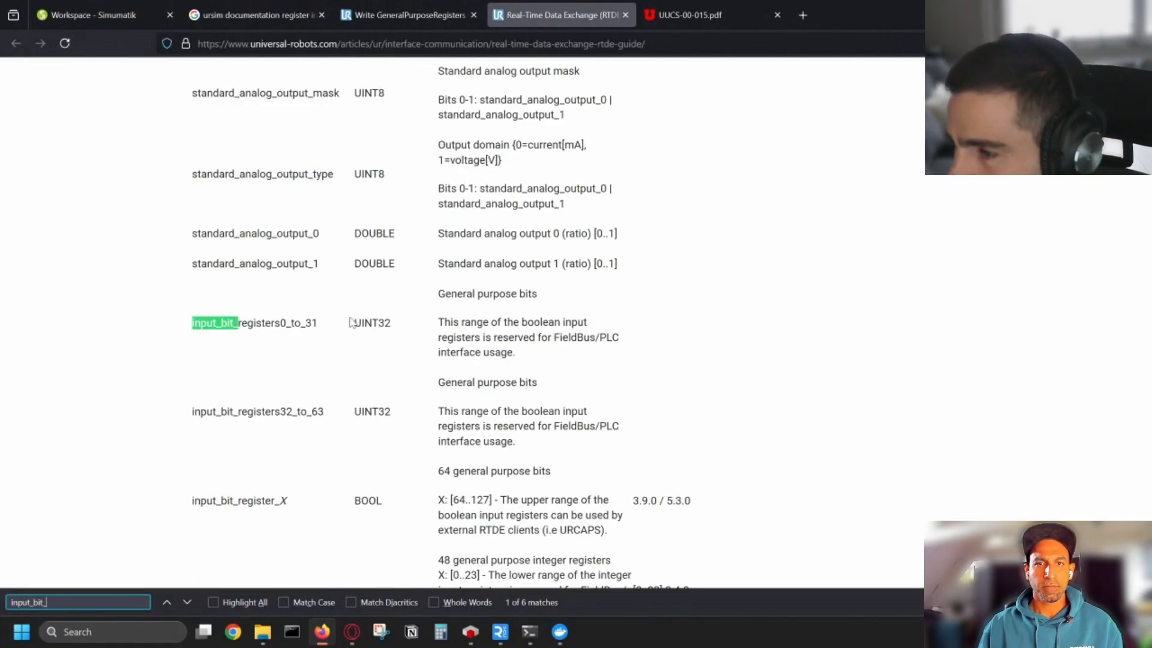
- Highlight the entries input_bit_registers0_to_31 and input_bit_registers32_to_63 and examine the input bit register ranges
left_click_drag(193, 323, 318, 328)
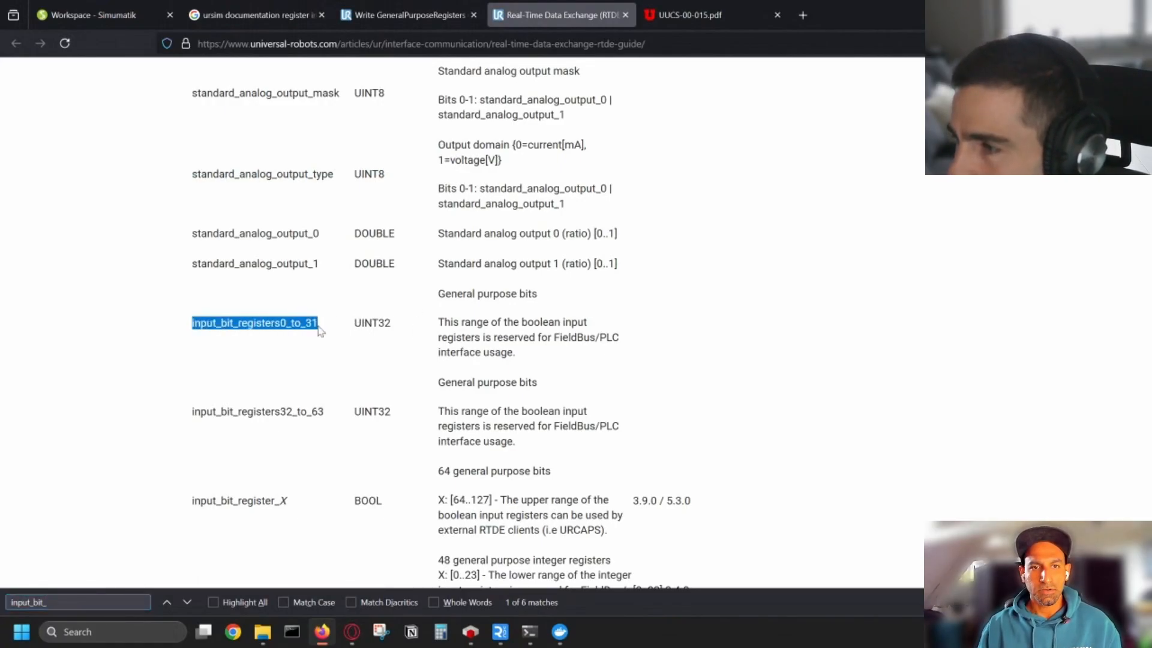
left_click(313, 326)
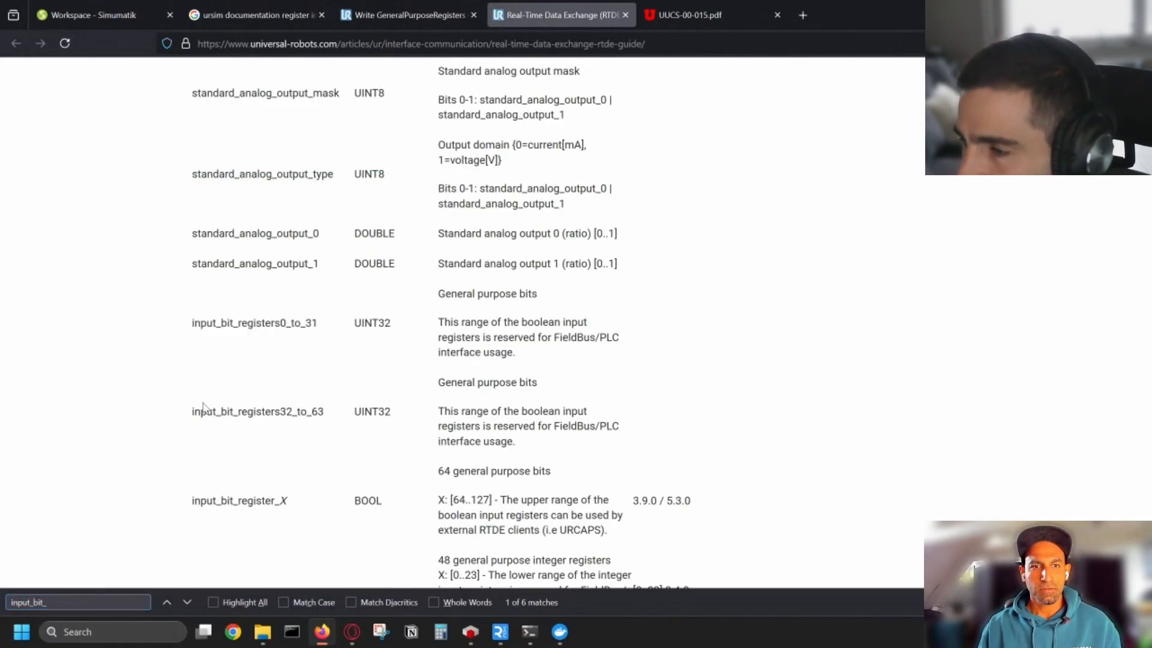
left_click_drag(242, 412, 325, 412)
scroll(290, 390, "down", 3)
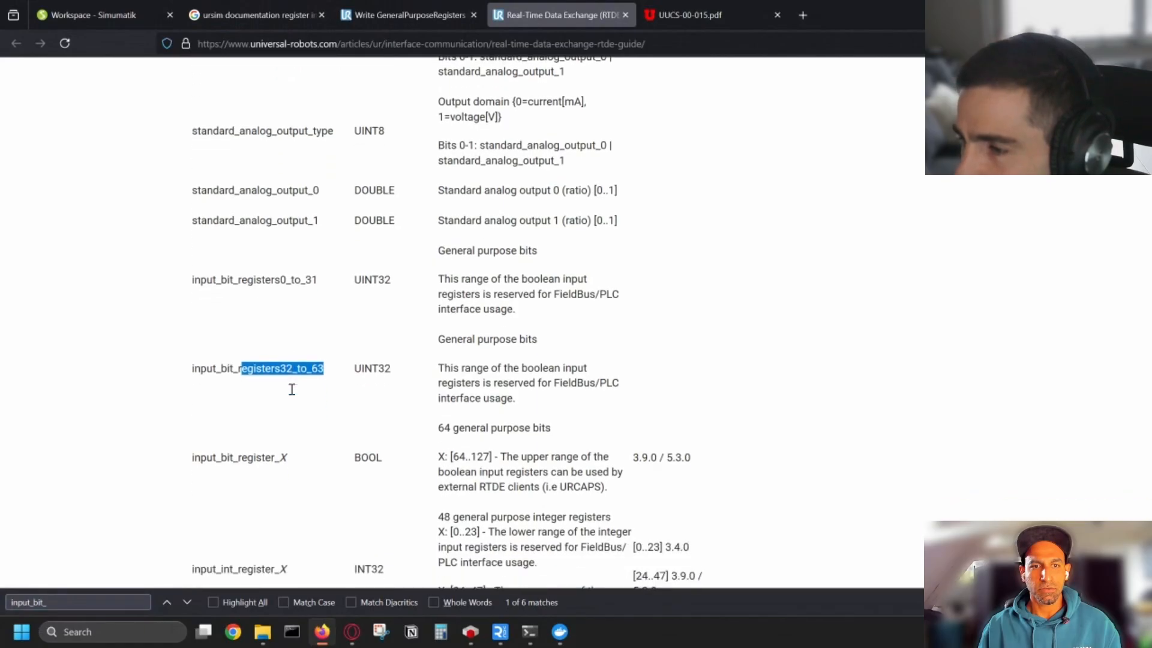
- Highlight the input_bit_register_X entry, its 64..127 range and the note on external RTDE clients in the guide
left_click_drag(281, 290, 298, 299)
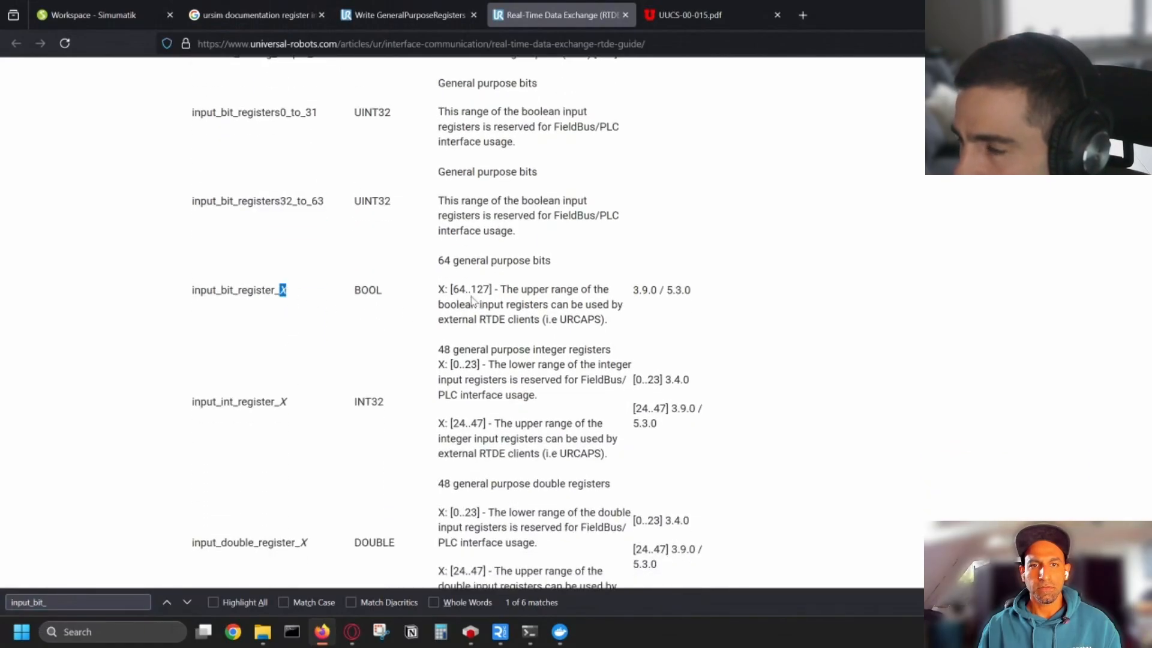
left_click_drag(452, 290, 542, 320)
left_click(547, 301)
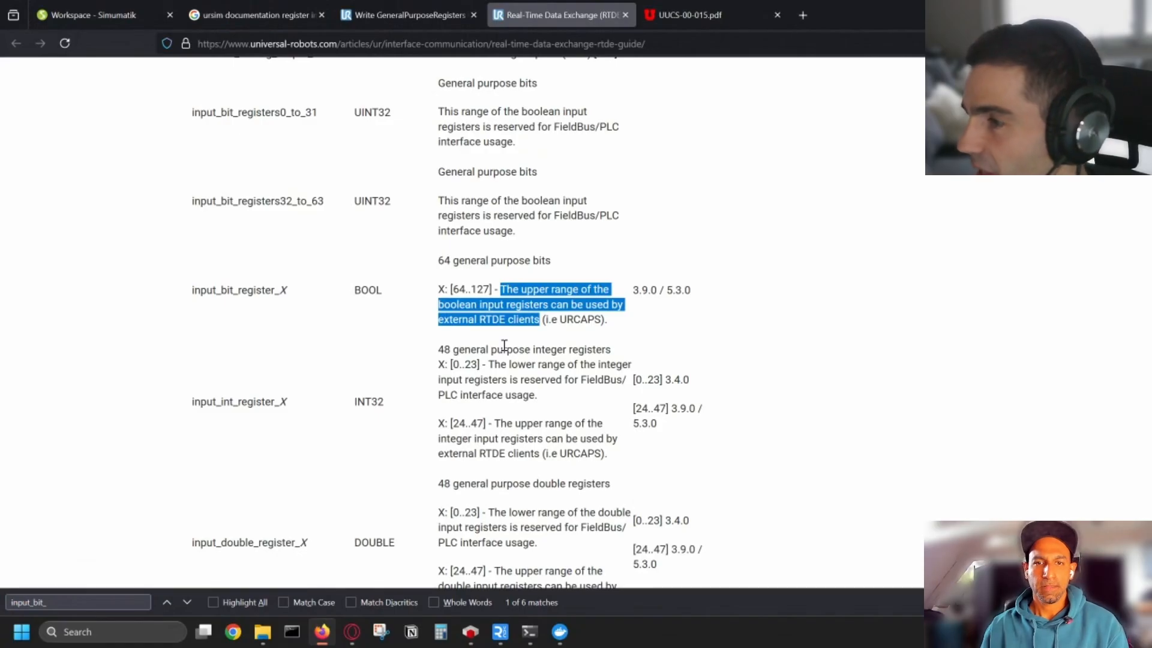
left_click(517, 324)
left_click_drag(540, 320, 504, 289)
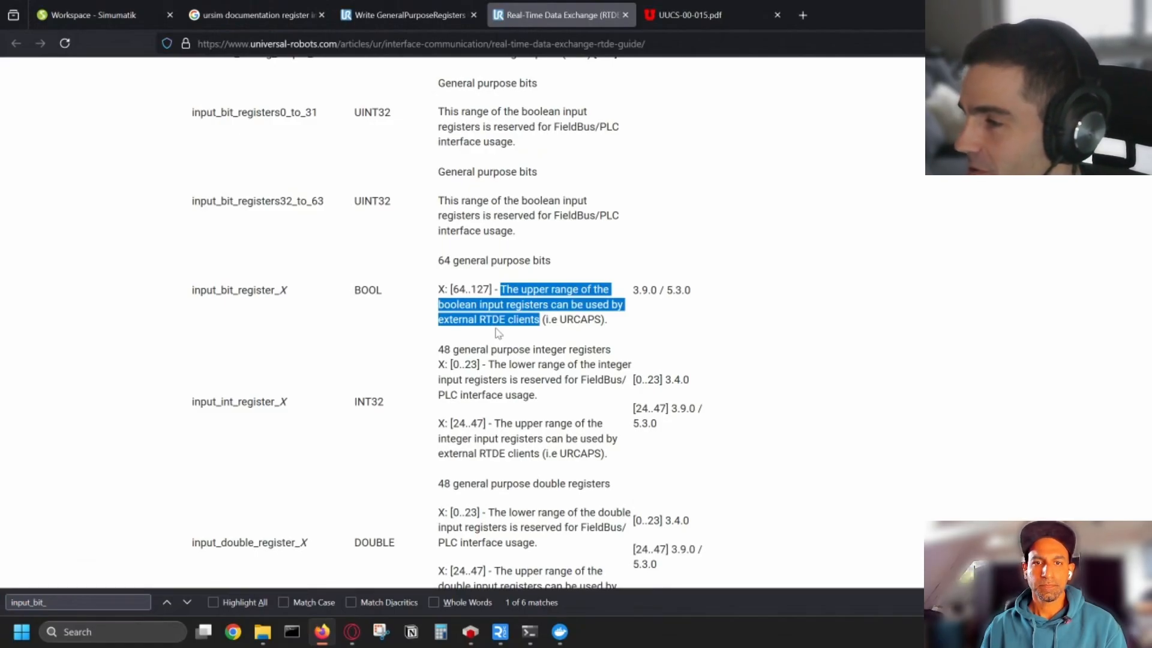
left_click_drag(454, 290, 491, 290)
- Compare the FieldBus/PLC reservation notes of the lower bit registers with the description of input_bit_register_X
left_click_drag(538, 215, 622, 232)
scroll(543, 252, "up", 3)
left_click_drag(539, 264, 556, 290)
scroll(527, 336, "down", 1)
scroll(508, 379, "down", 2)
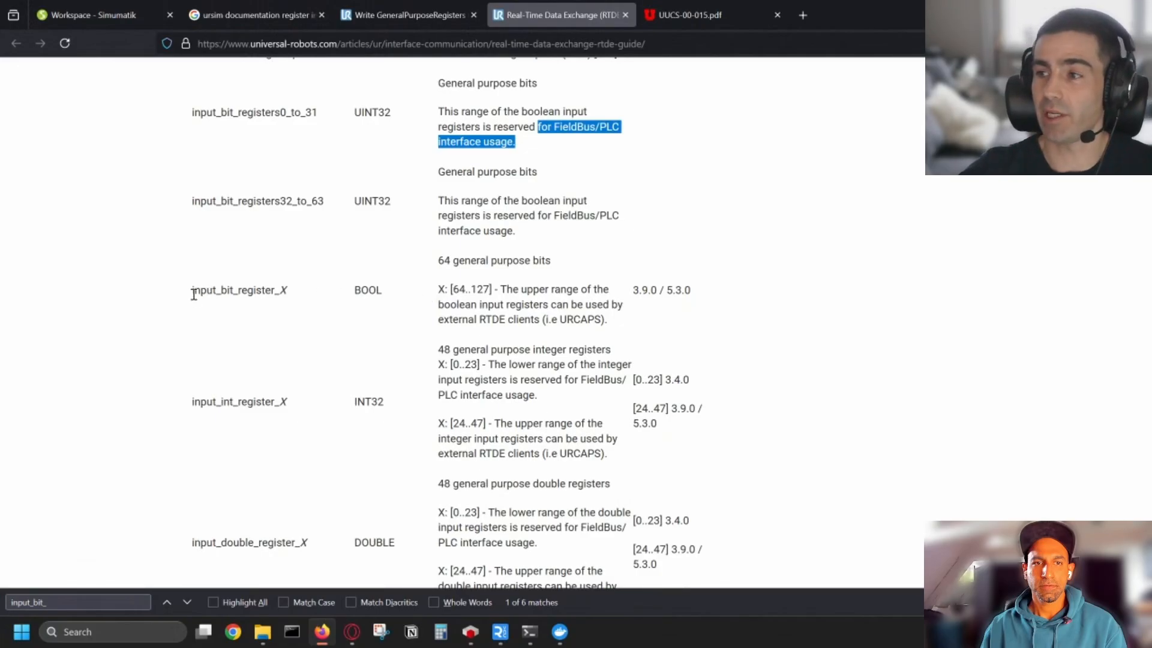
left_click_drag(189, 296, 522, 322)
left_click(606, 322)
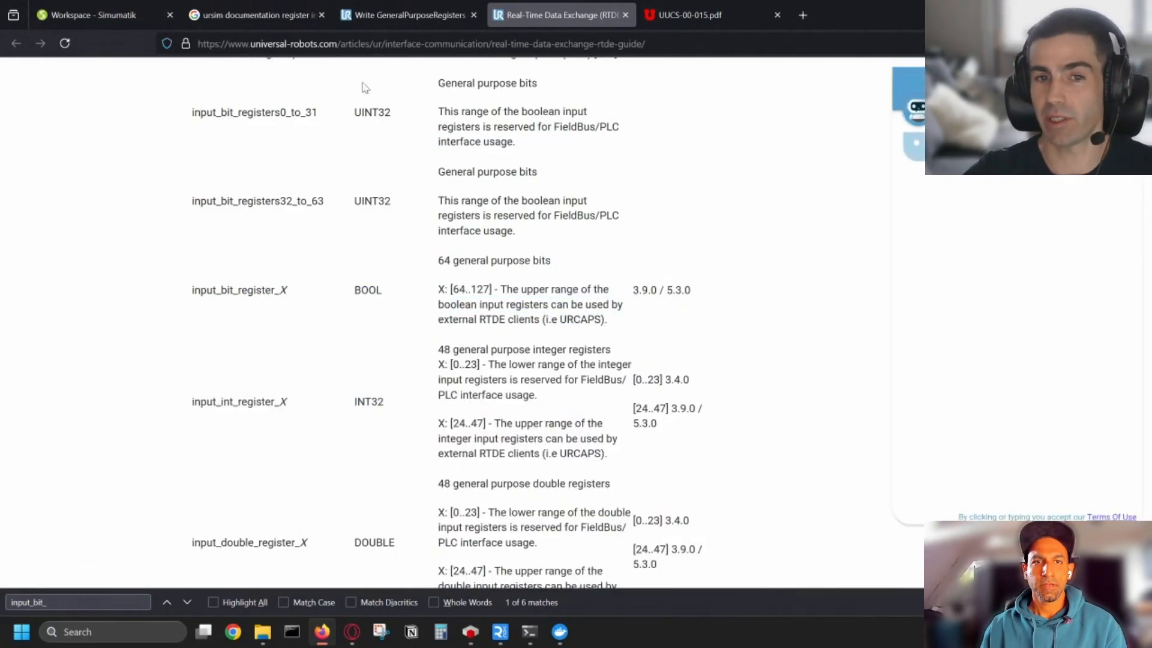
- Copy the RTDE guide's web address and search the computer's applications for "note"
left_click(357, 44)
right_click(355, 46)
left_click(381, 127)
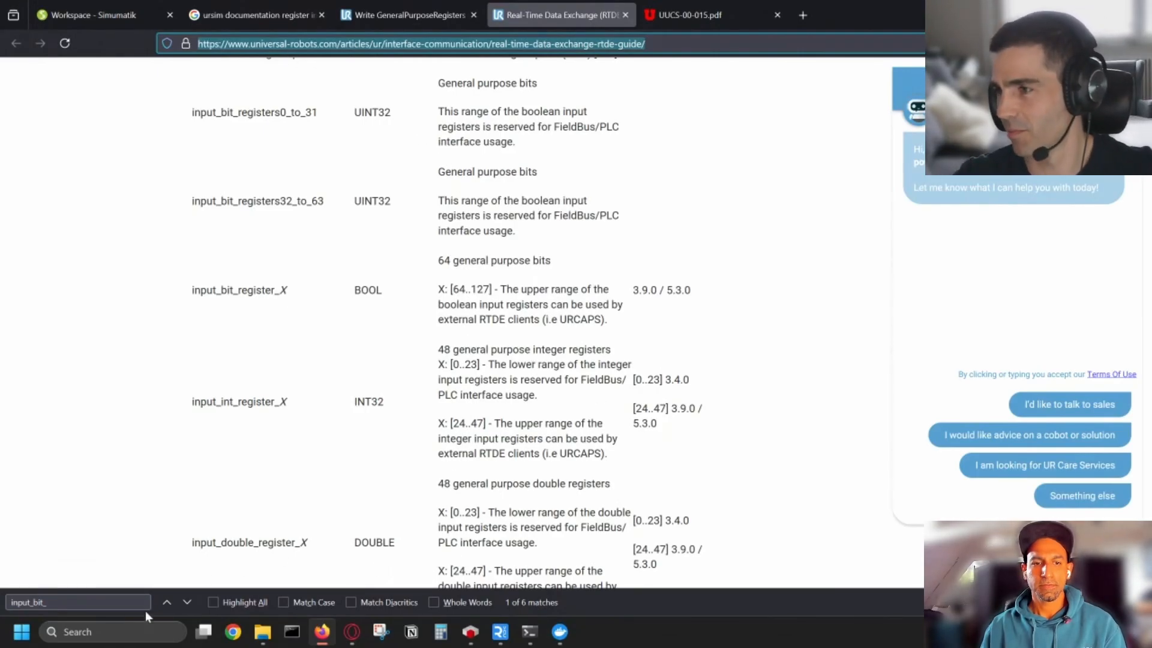
left_click(142, 635)
type("note")
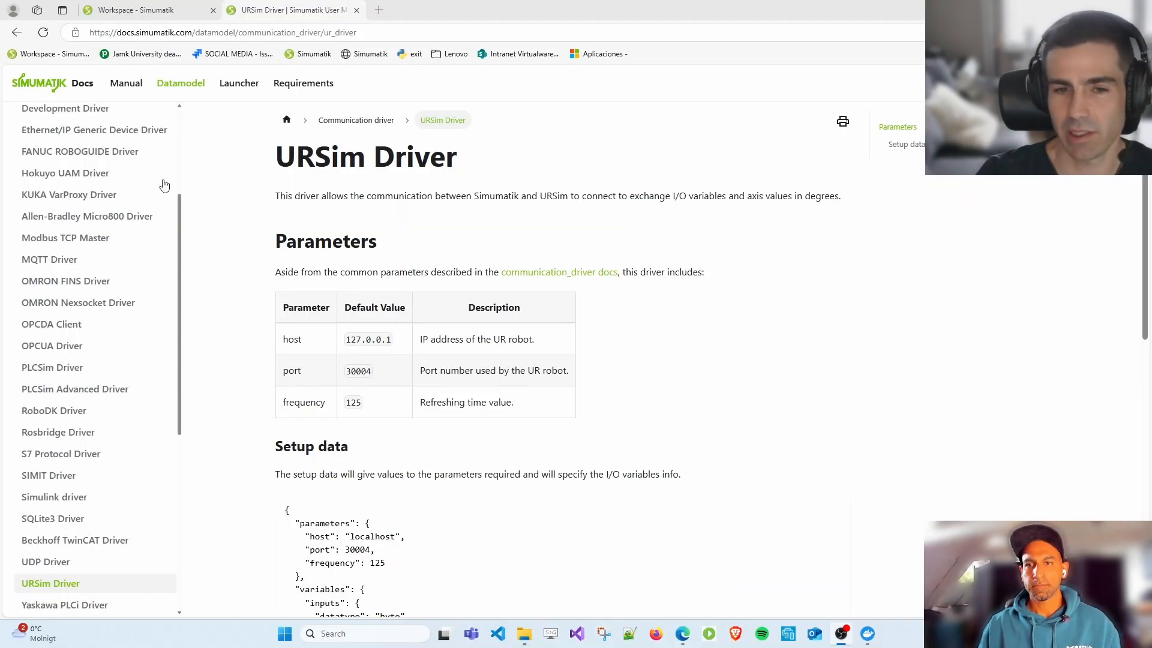
- Close the URSim Driver documentation and select the digital output card under the robot table, showing the system's assemblies
left_click(357, 10)
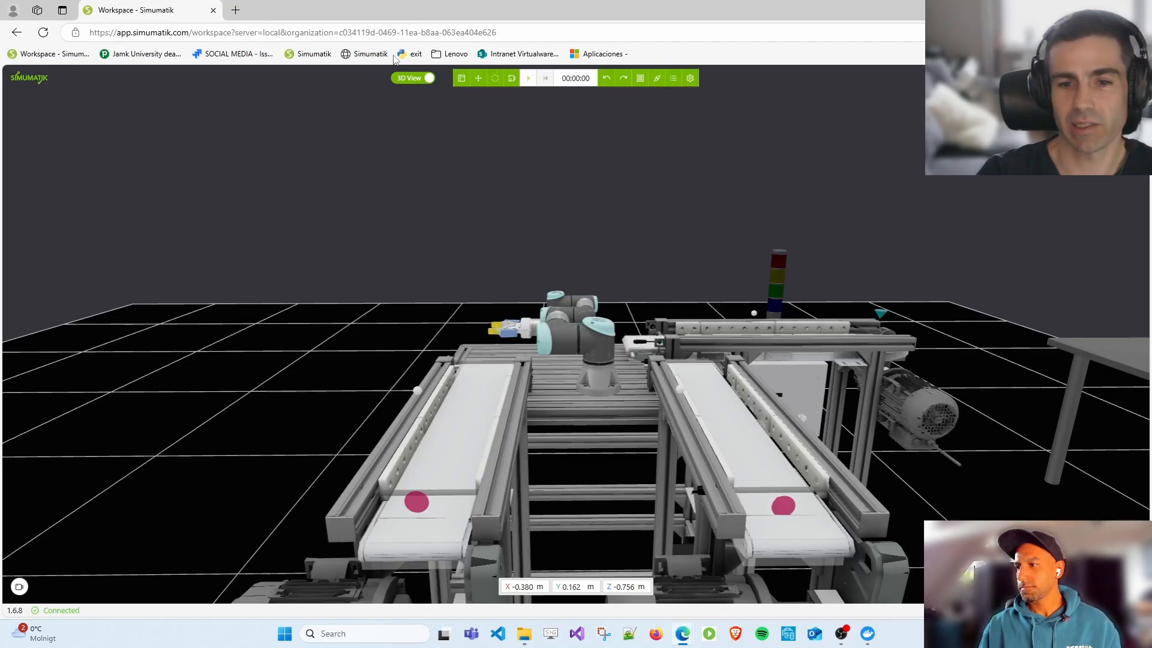
left_click_drag(636, 432, 532, 540)
left_click(476, 562)
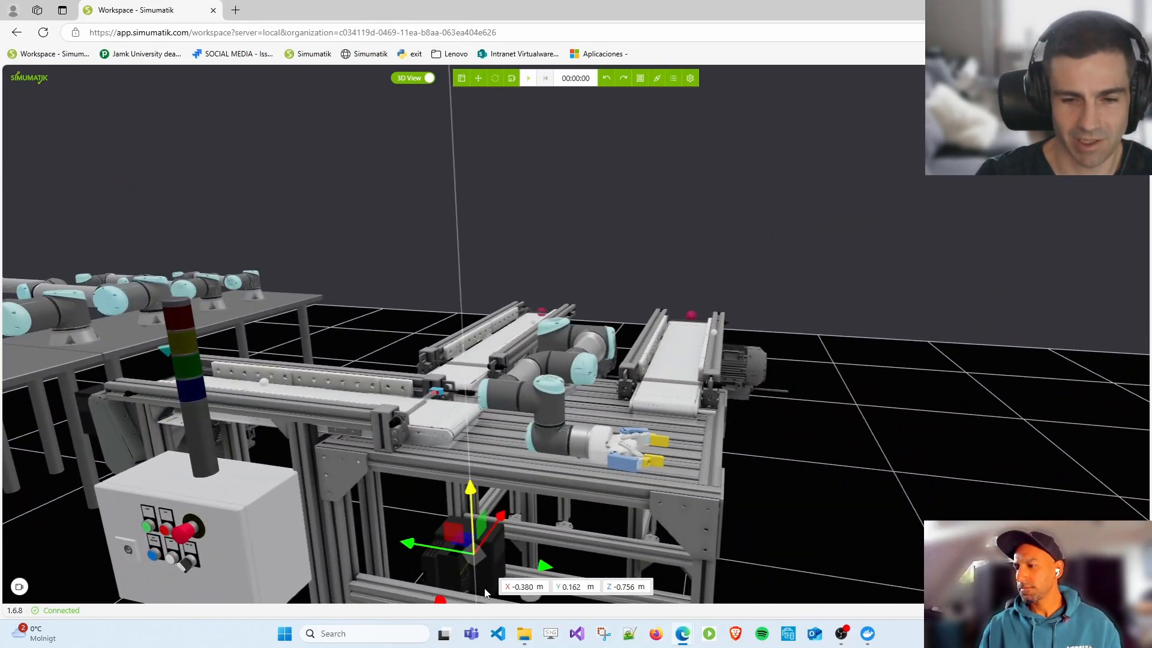
key("f")
scroll(556, 326, "up", 8)
left_click(524, 287)
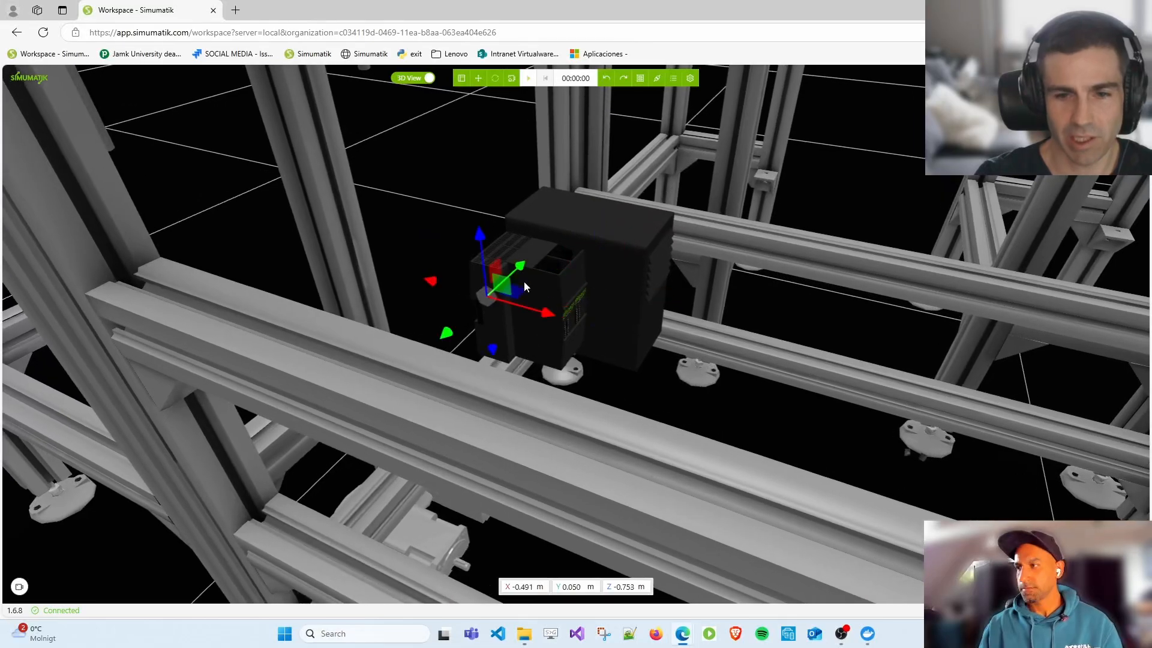
left_click(457, 78)
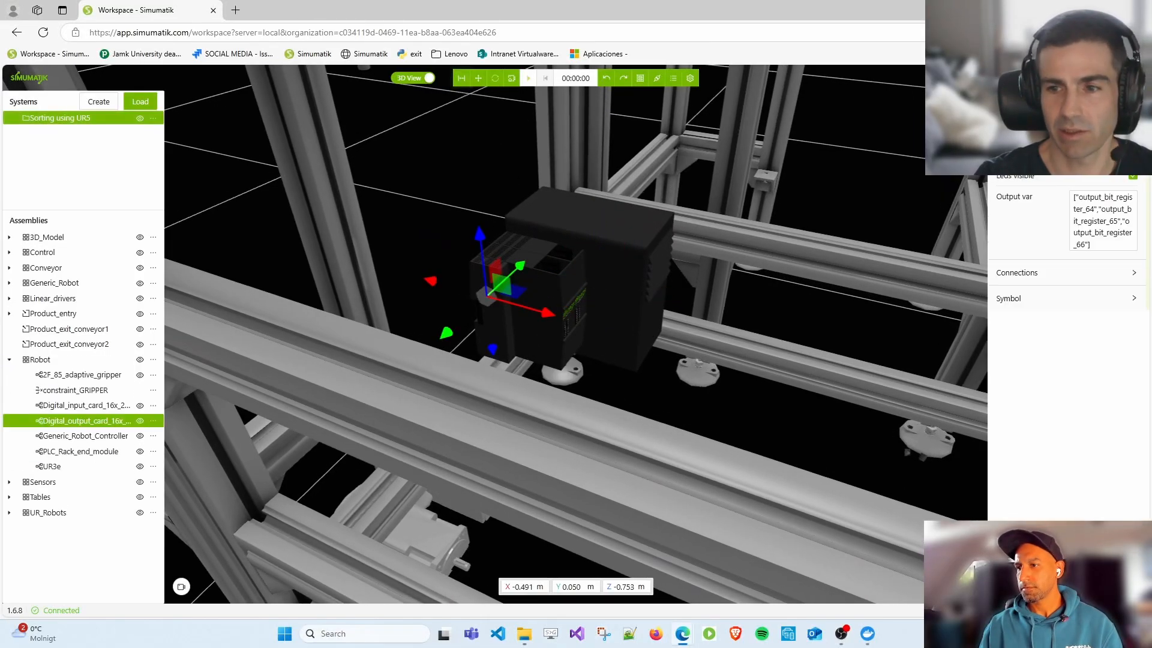
- Compare the register names in the digital input card's Input var and the digital output card's Output var
left_click(576, 266)
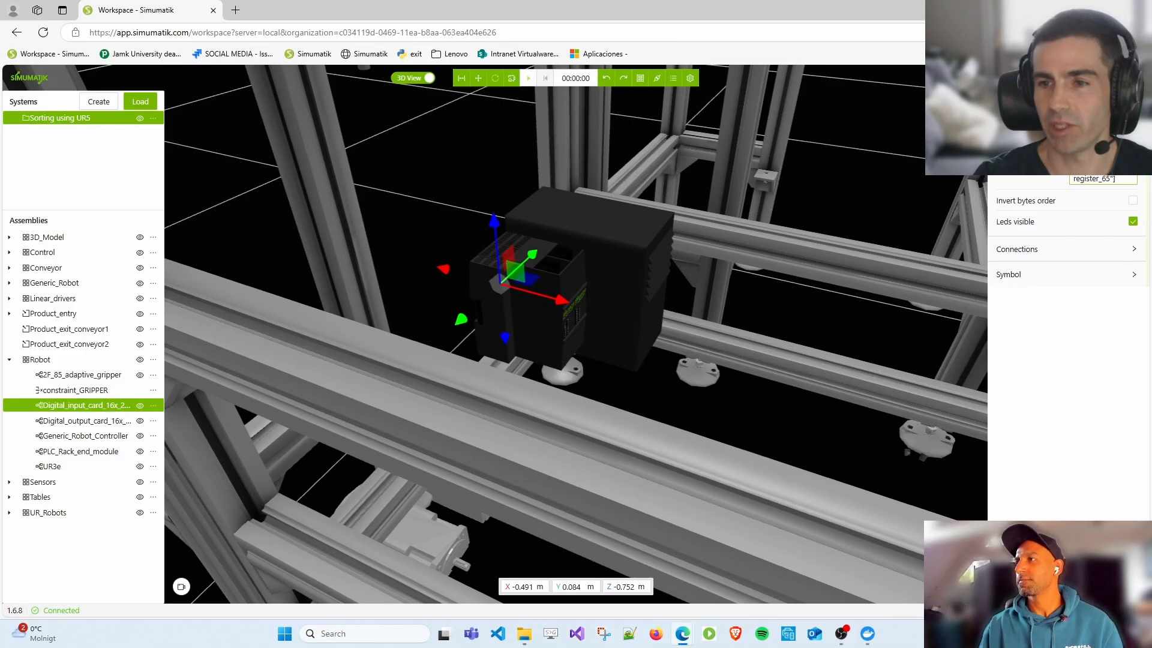
left_click(564, 273)
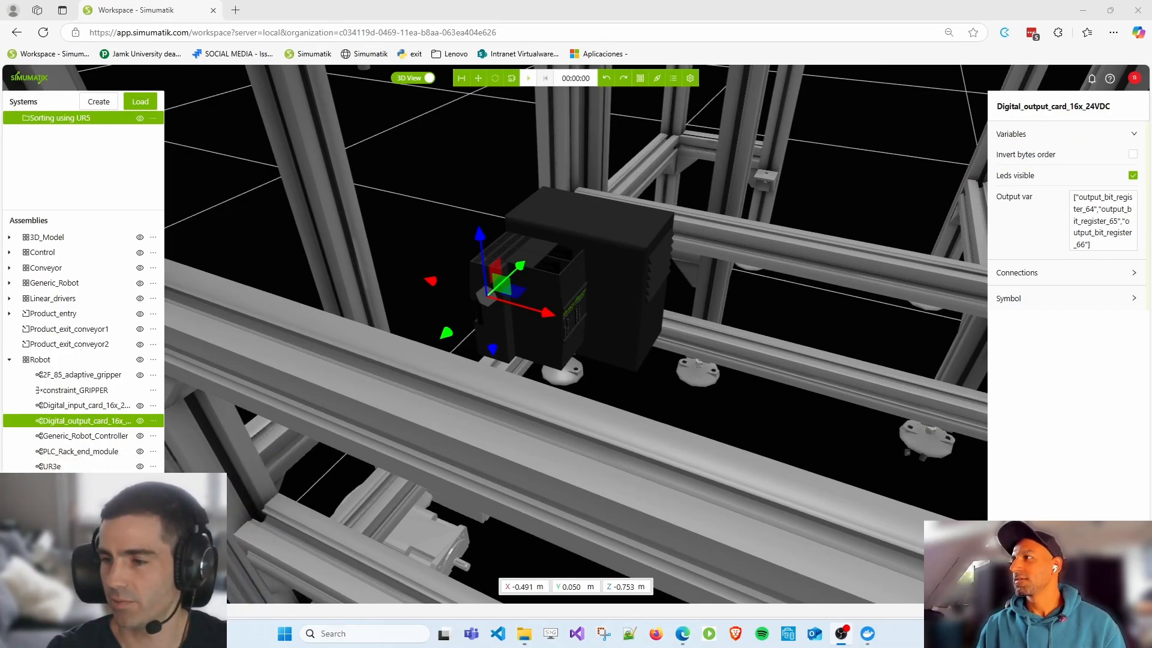
left_click(1072, 199)
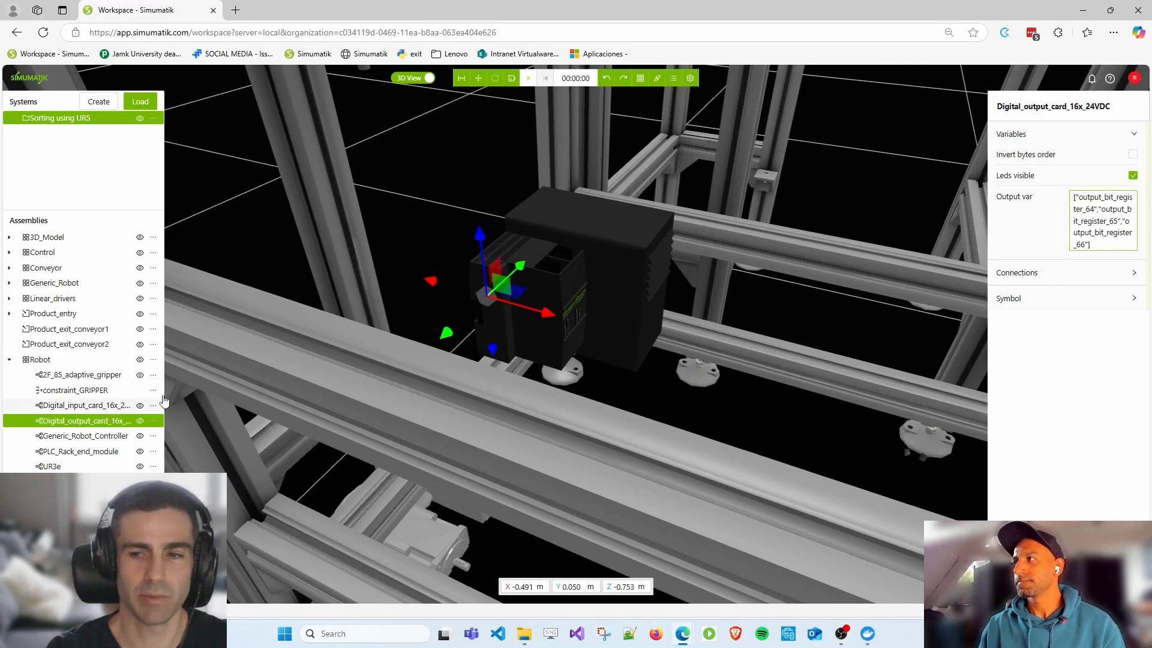
left_click(90, 405)
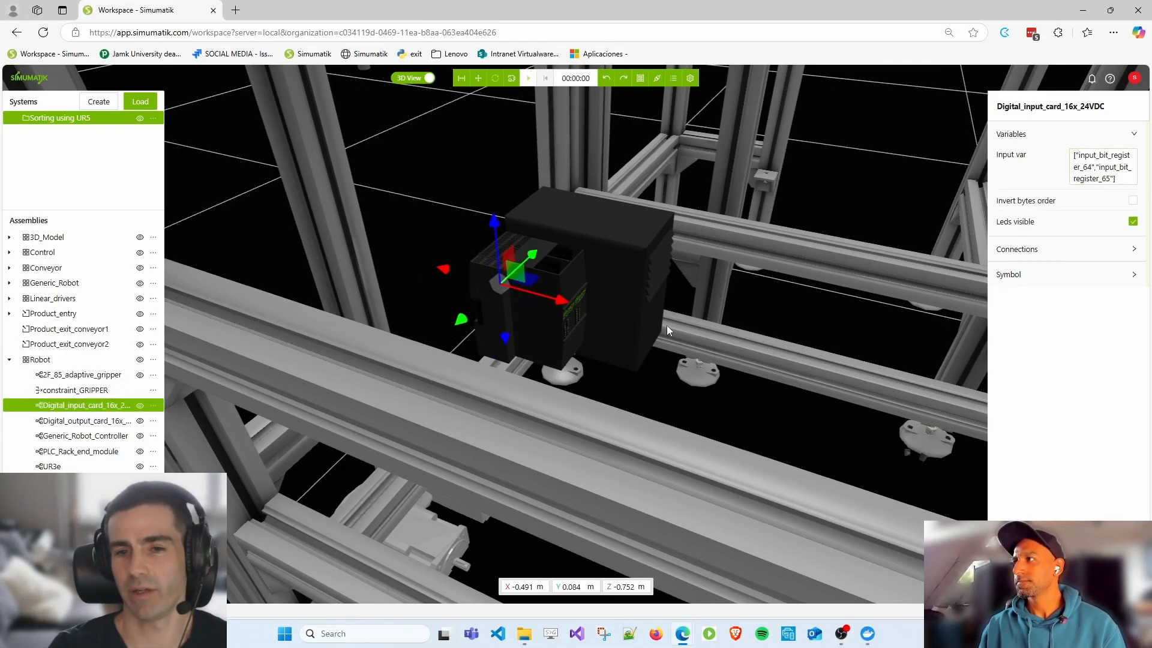
scroll(667, 325, "down", 5)
scroll(692, 351, "up", 3)
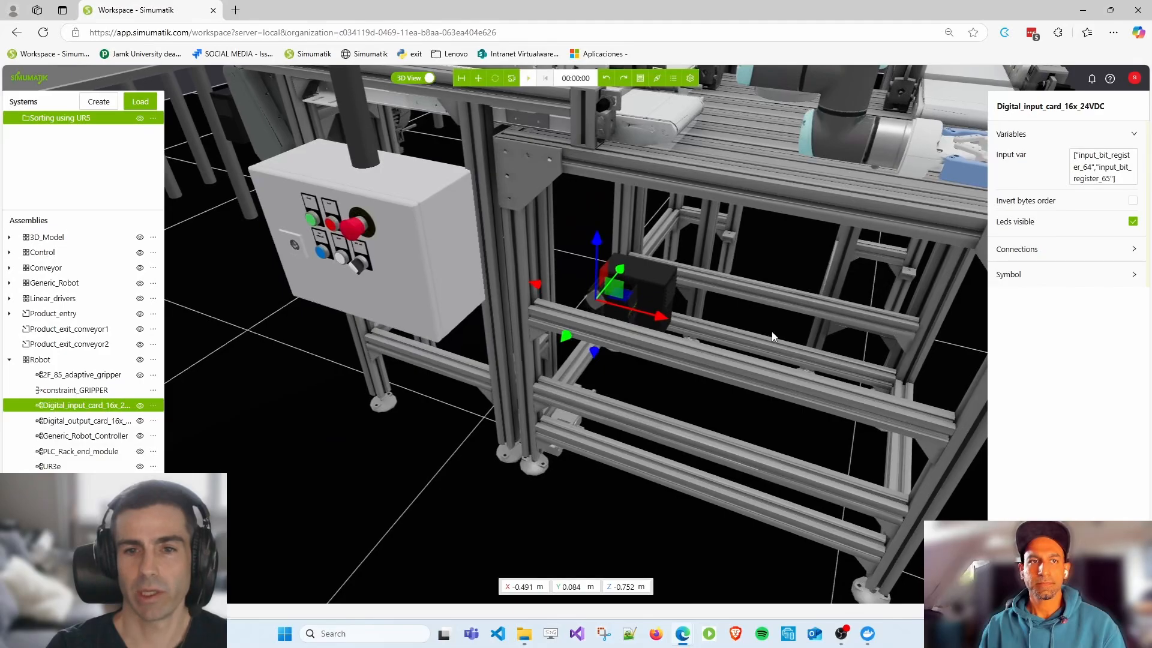
scroll(783, 343, "up", 3)
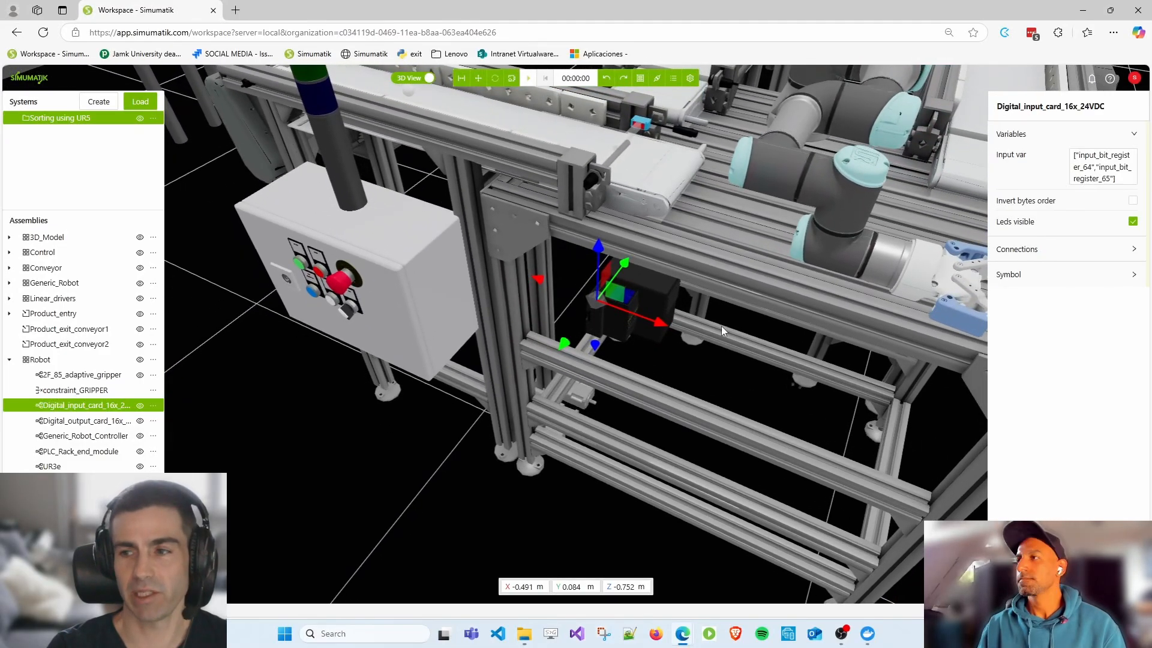
scroll(725, 245, "down", 5)
right_click_drag(725, 243, 657, 276)
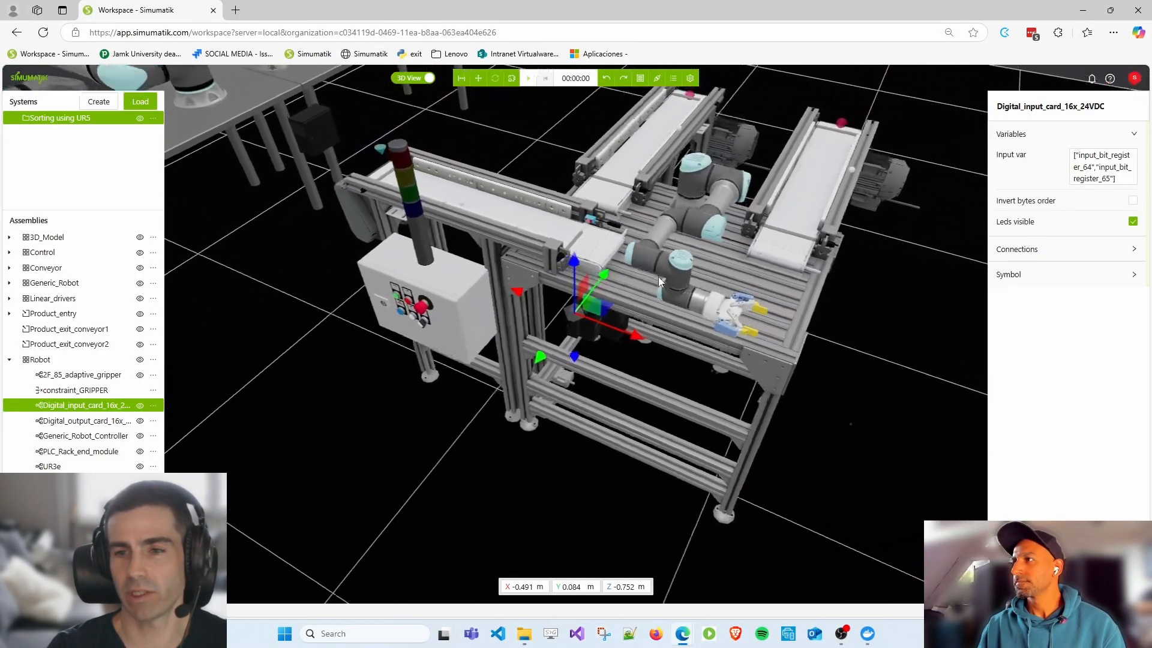
scroll(658, 276, "up", 3)
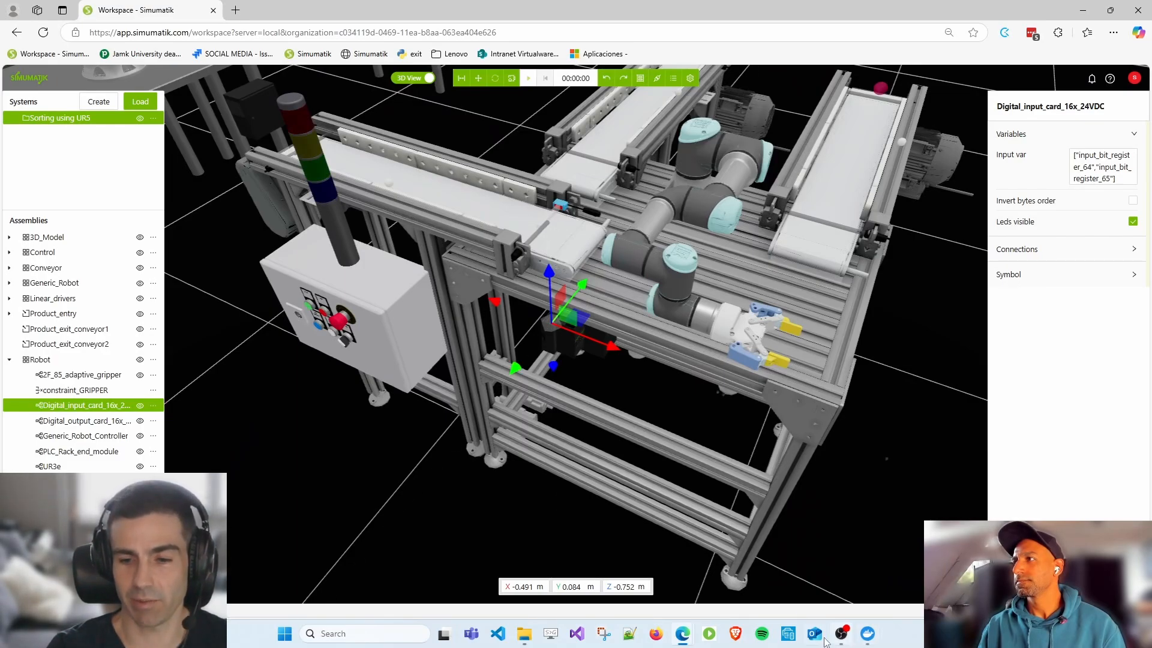
- Switch to the noVNC window with the UR controller and open the installation's I/O Setup
left_click(681, 634)
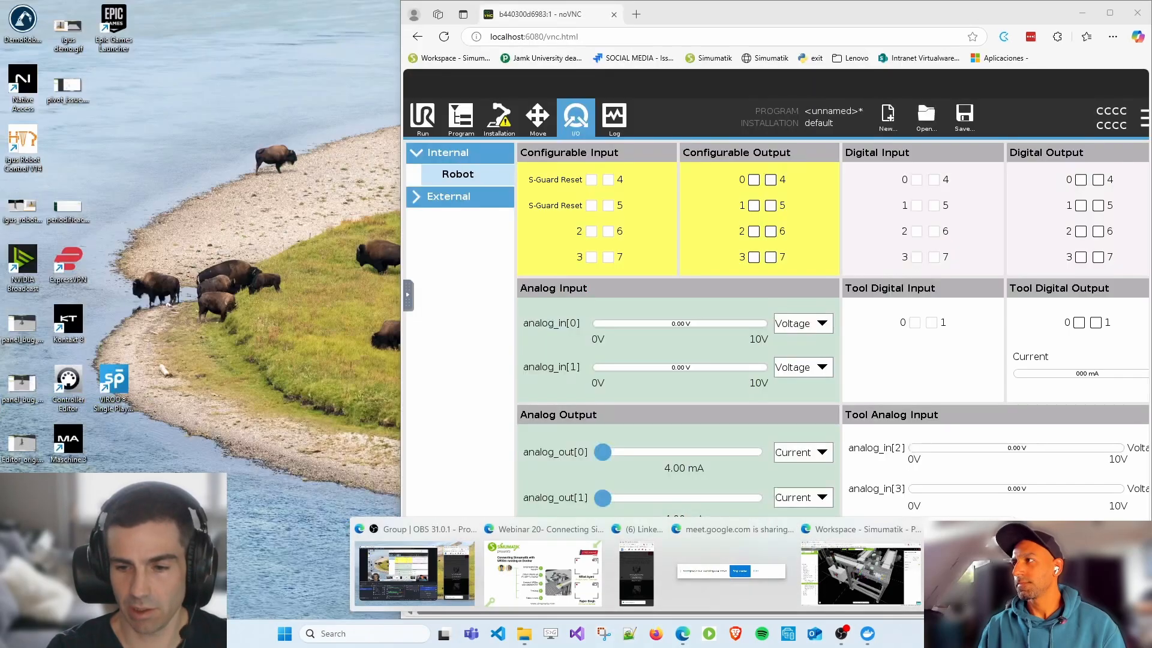
left_click(556, 582)
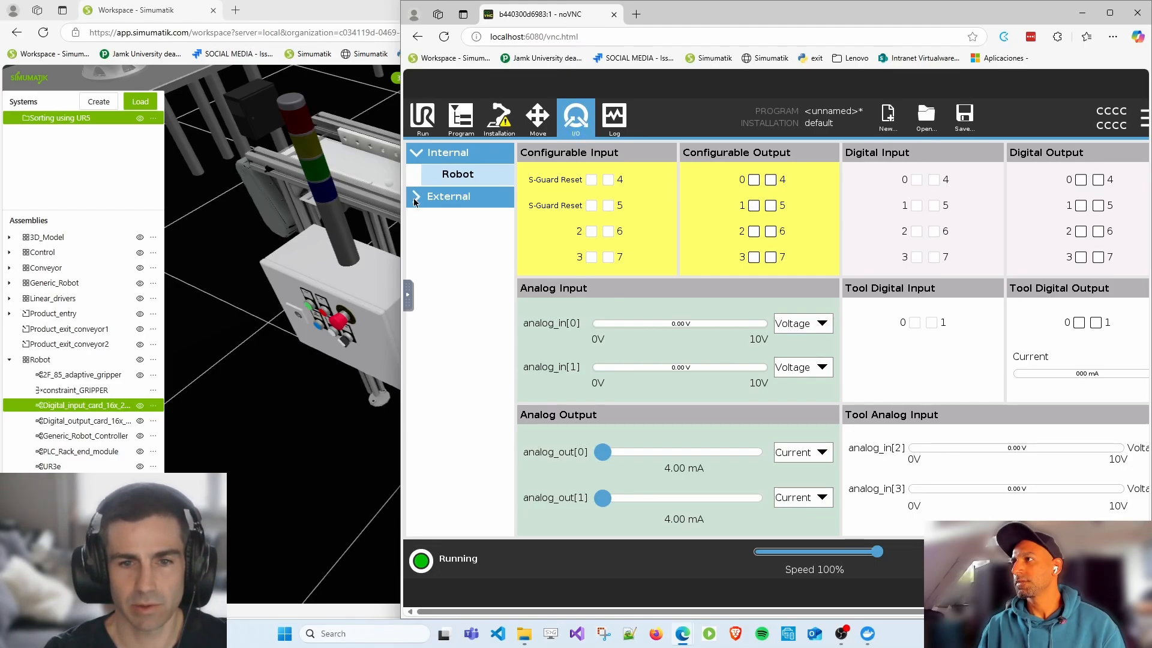
left_click(501, 127)
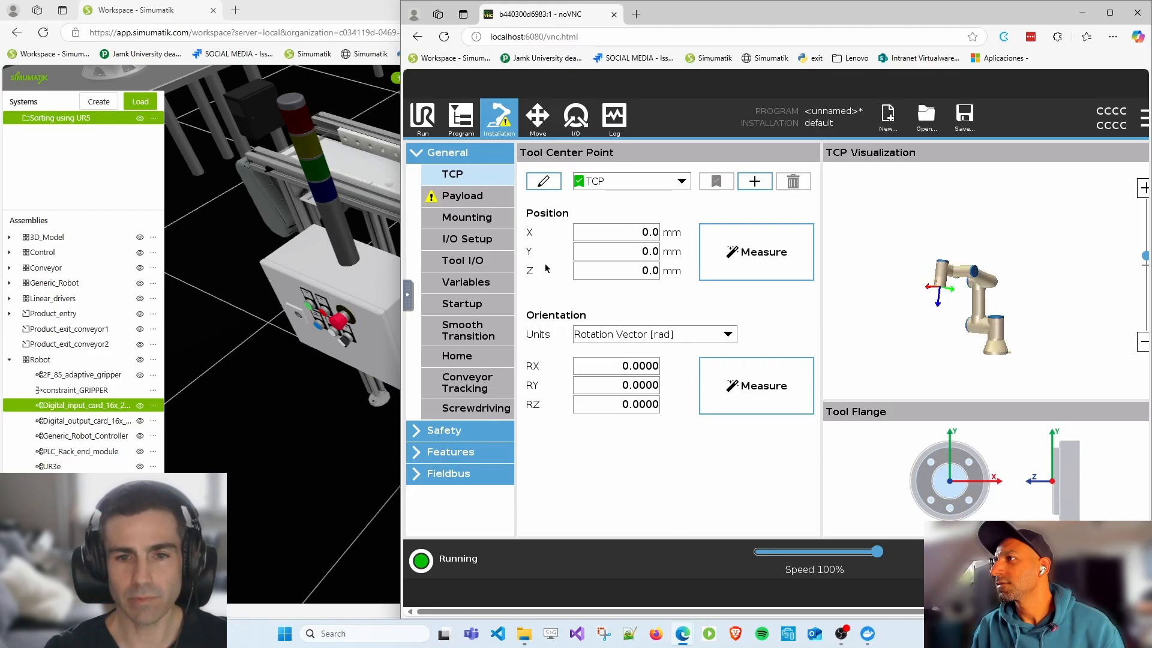
left_click(470, 237)
- Look through the general-purpose boolean, integer and float inputs and find boolean input 64 in the input list
scroll(749, 283, "down", 1)
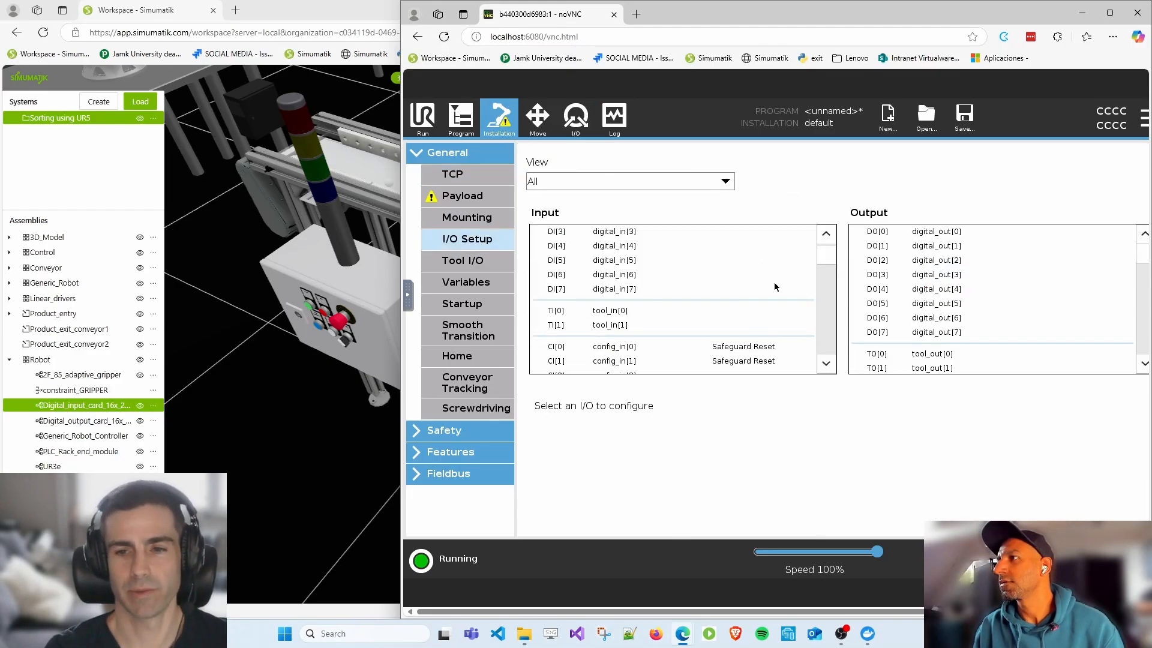
scroll(823, 259, "down", 5)
scroll(823, 264, "down", 10)
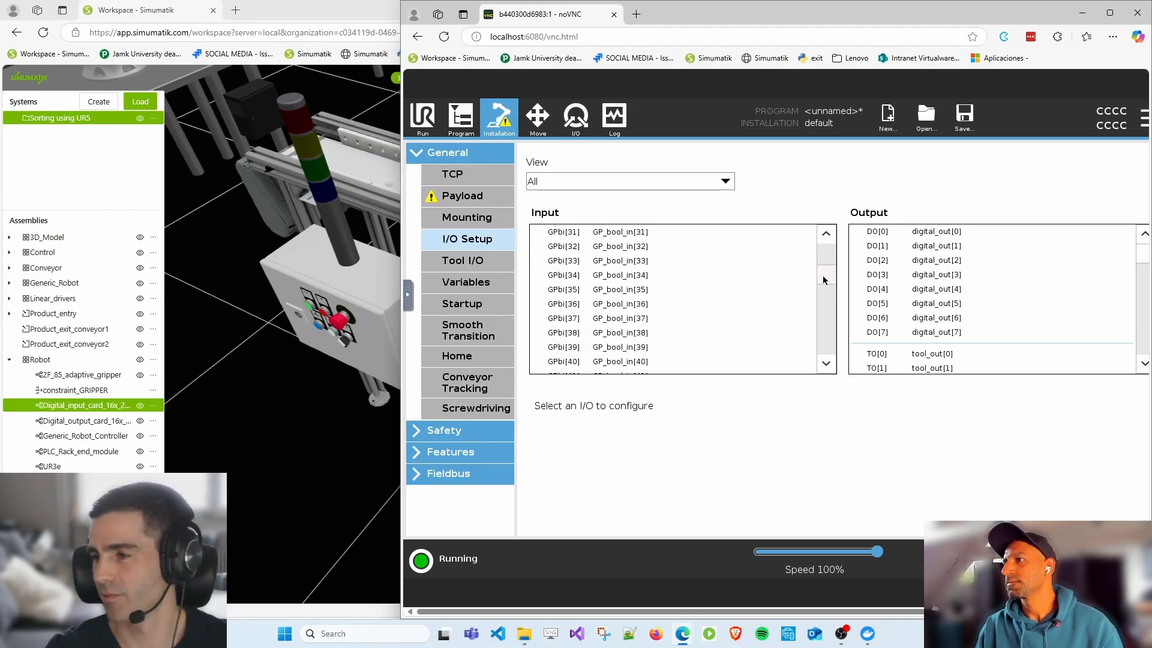
left_click_drag(822, 275, 821, 285)
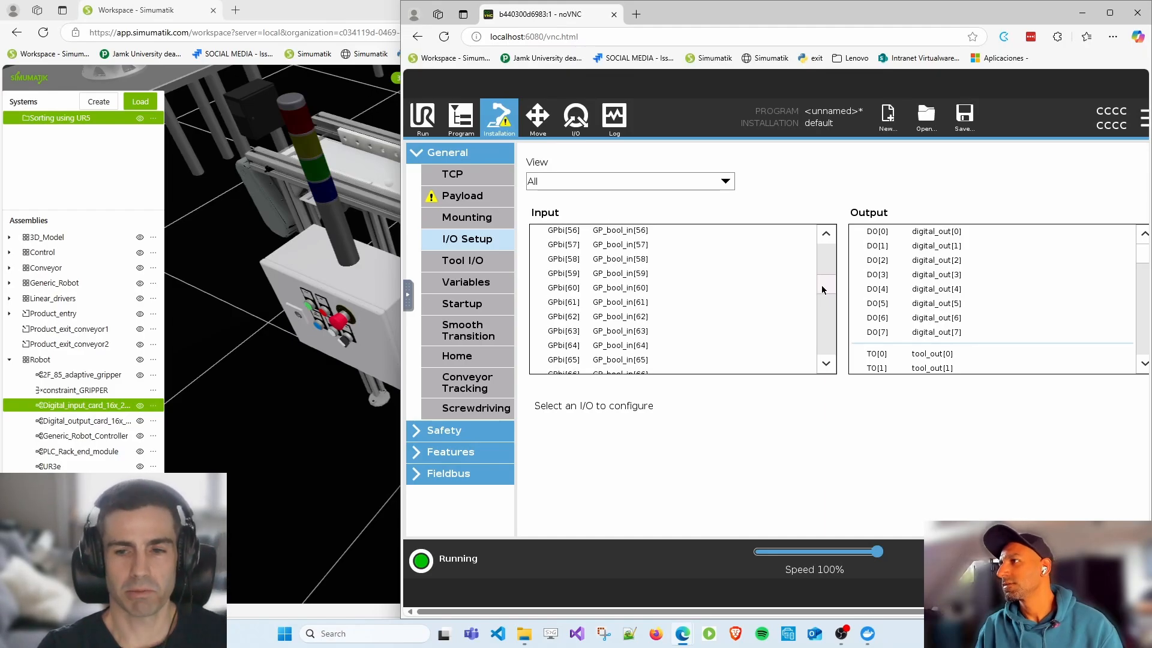
scroll(821, 286, "down", 5)
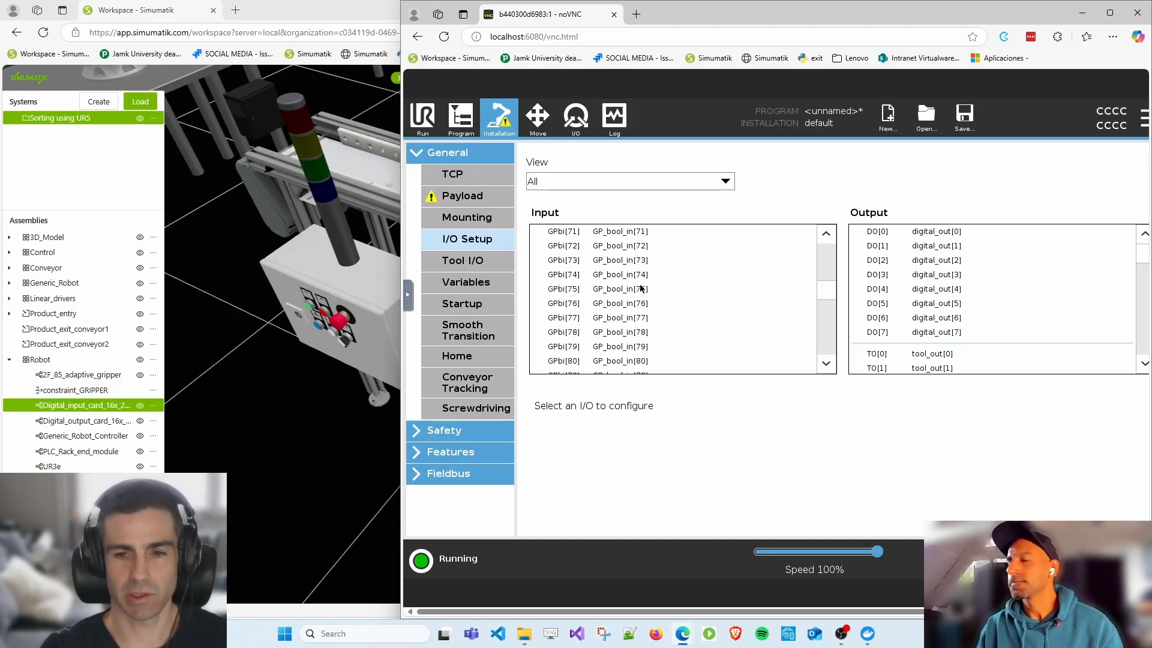
scroll(651, 296, "down", 20)
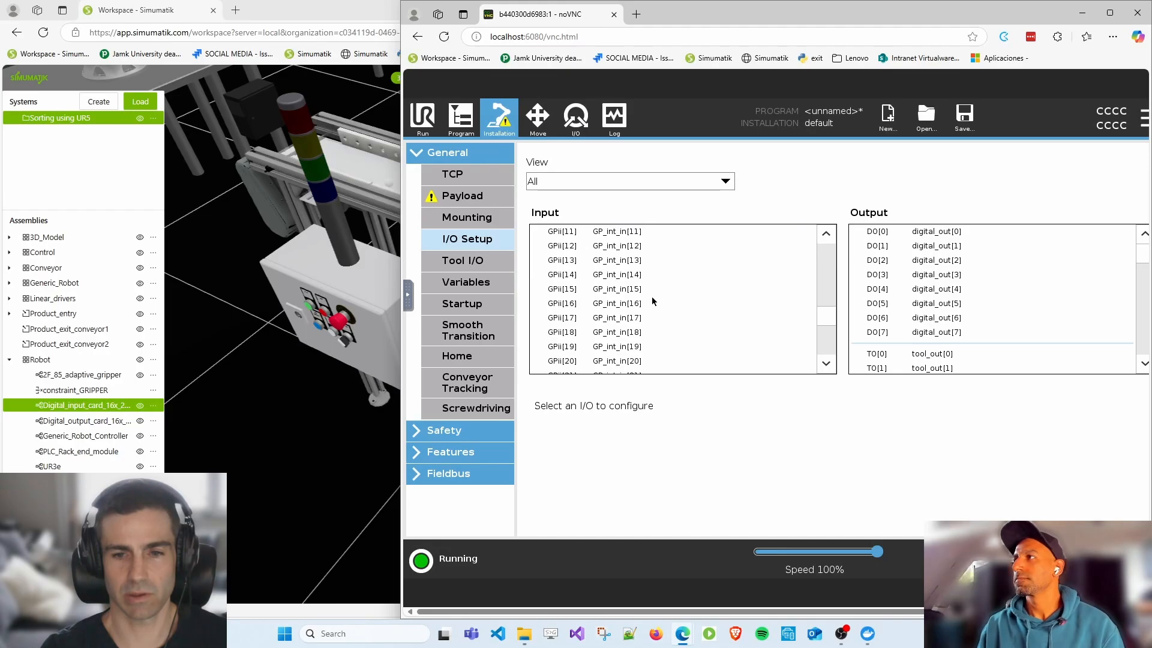
scroll(651, 296, "down", 6)
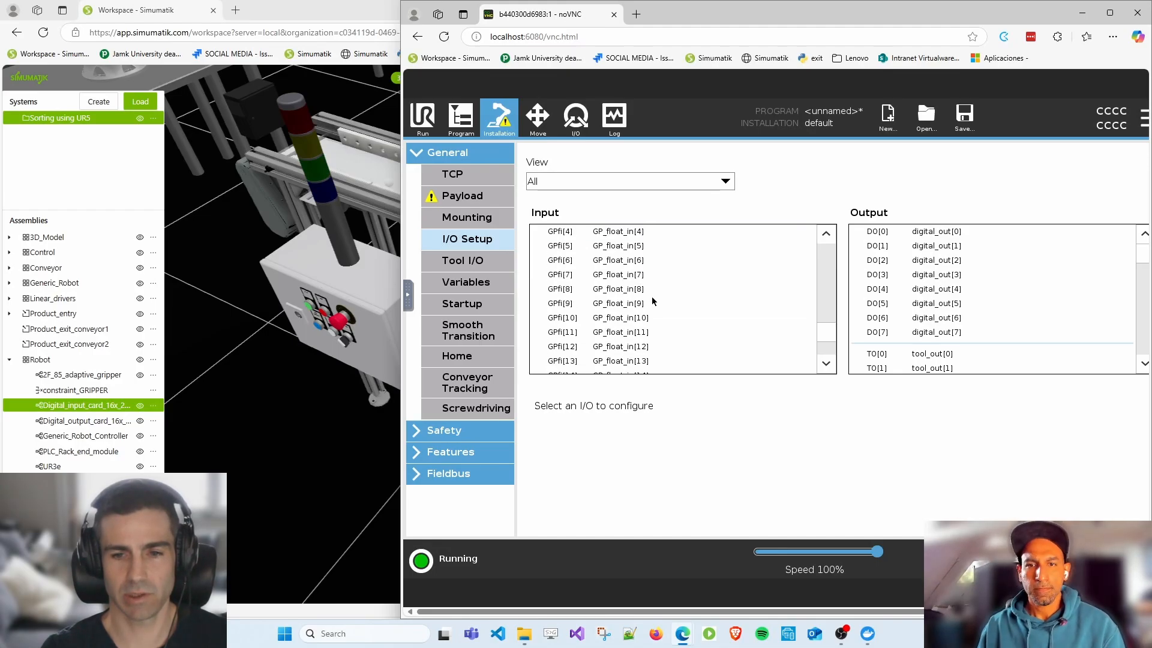
scroll(661, 300, "up", 17)
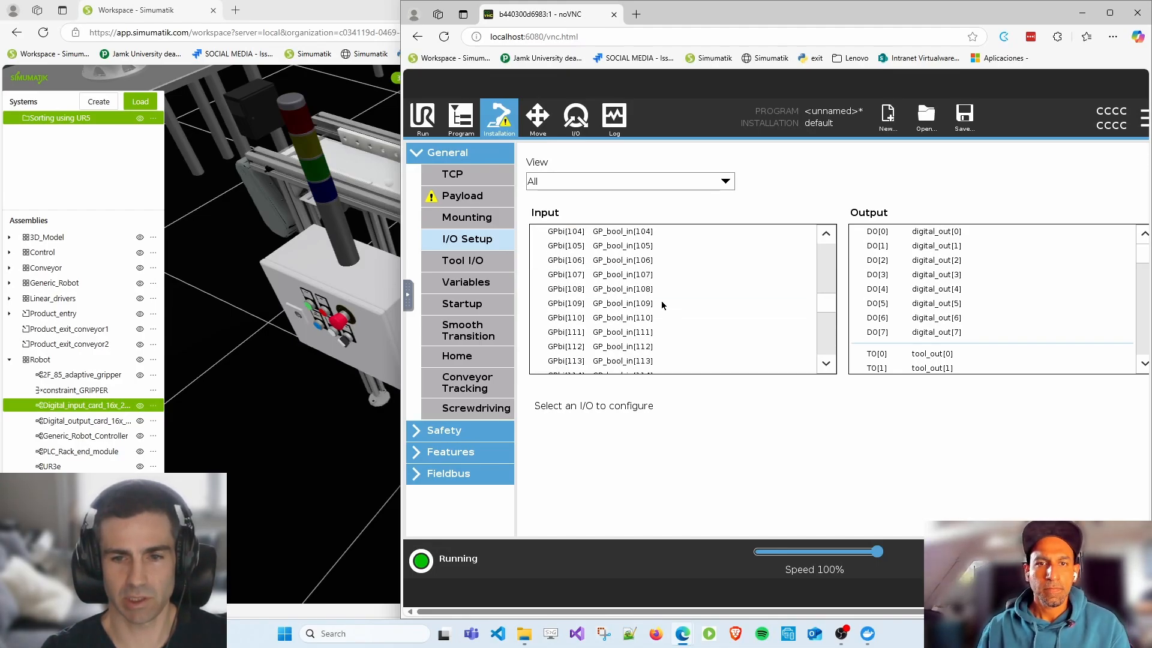
scroll(661, 300, "up", 9)
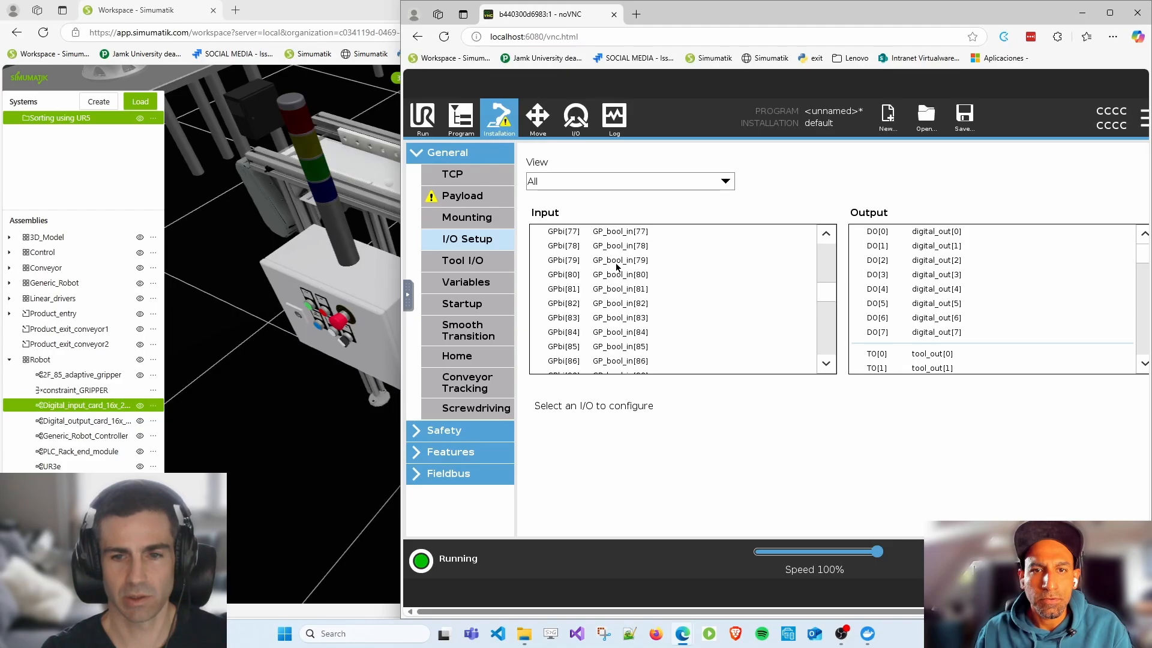
scroll(617, 266, "up", 7)
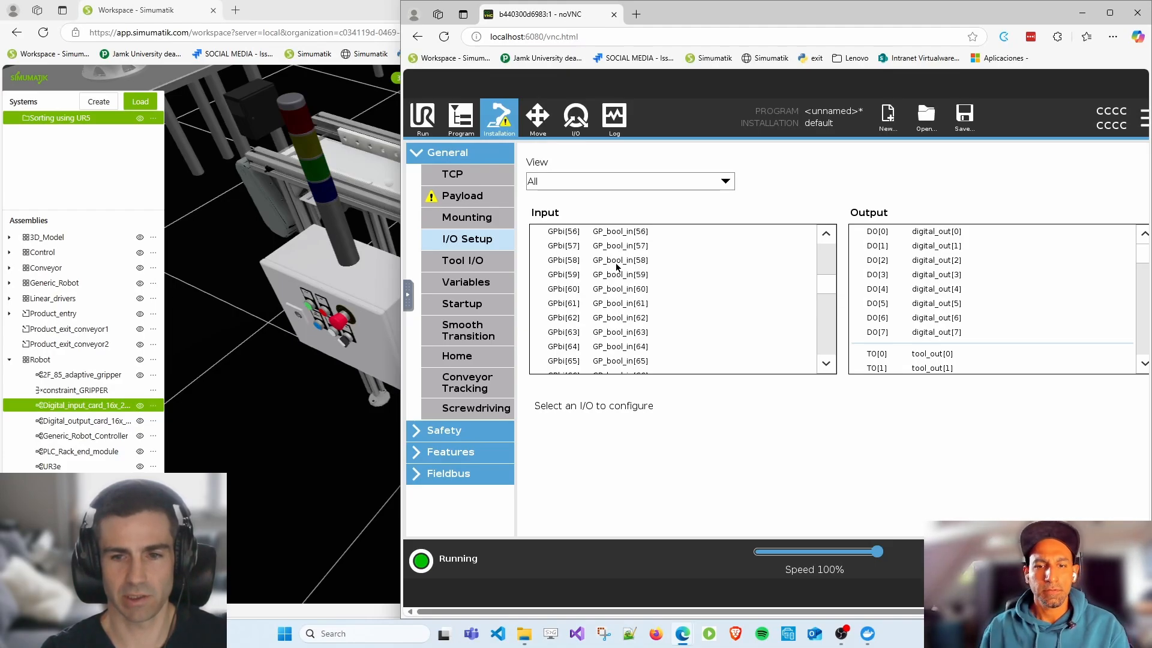
- Rename the general-purpose boolean input GP_bool_in[64] as Test_In
left_click(614, 348)
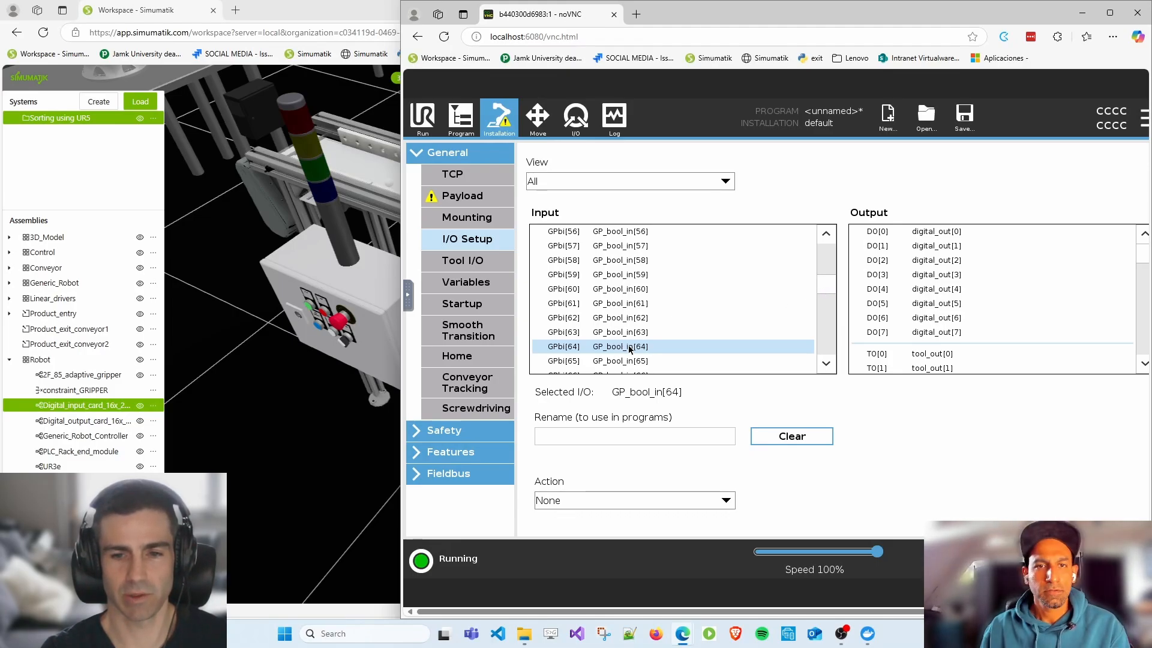
left_click(635, 432)
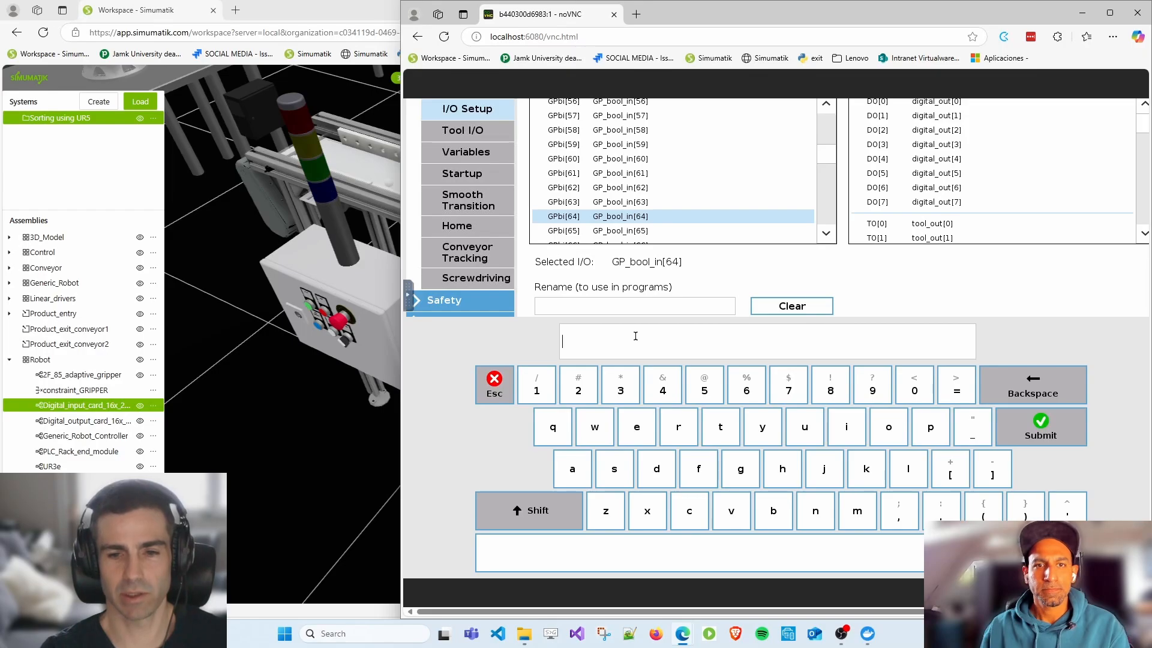
type("T")
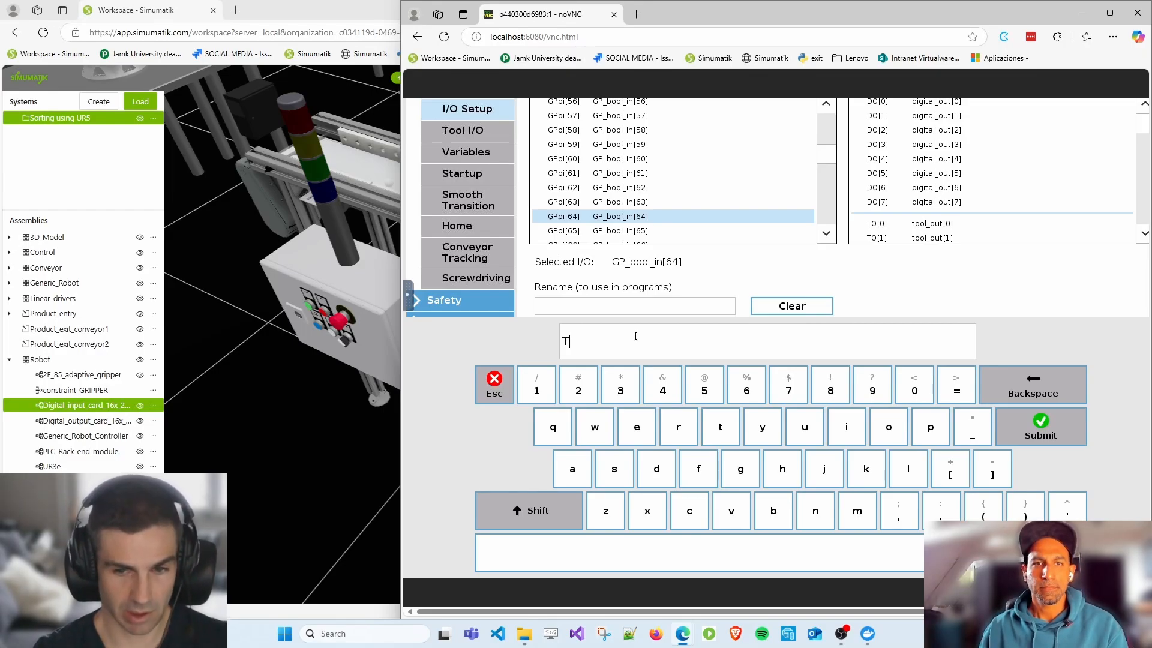
type("est_")
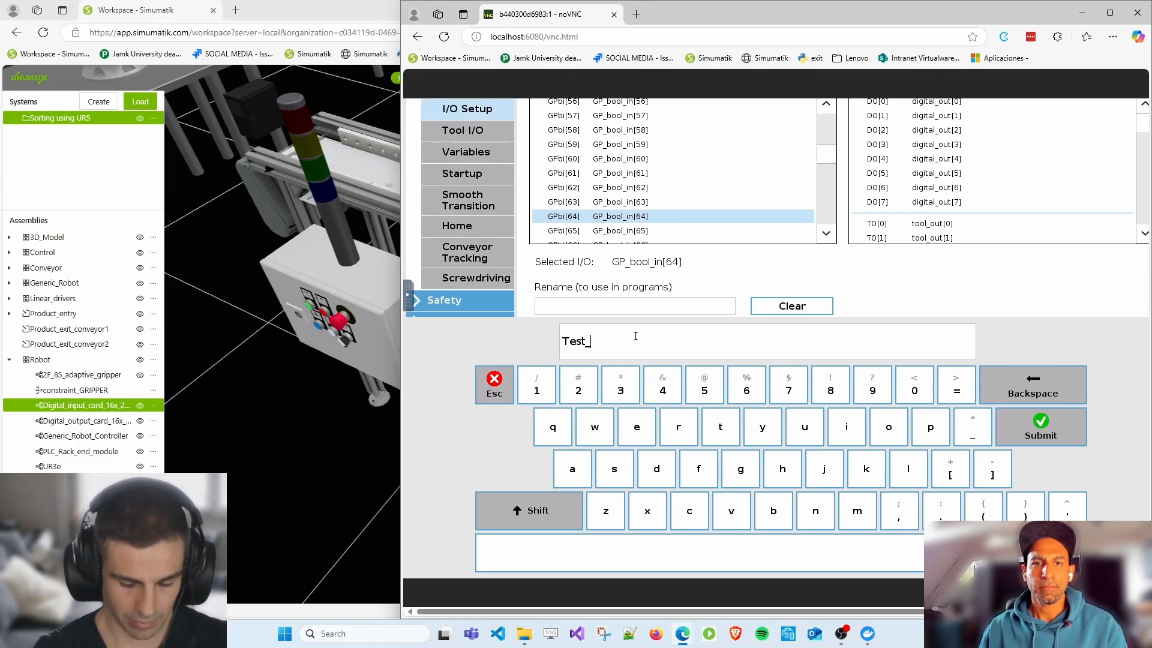
type("In")
left_click(1048, 423)
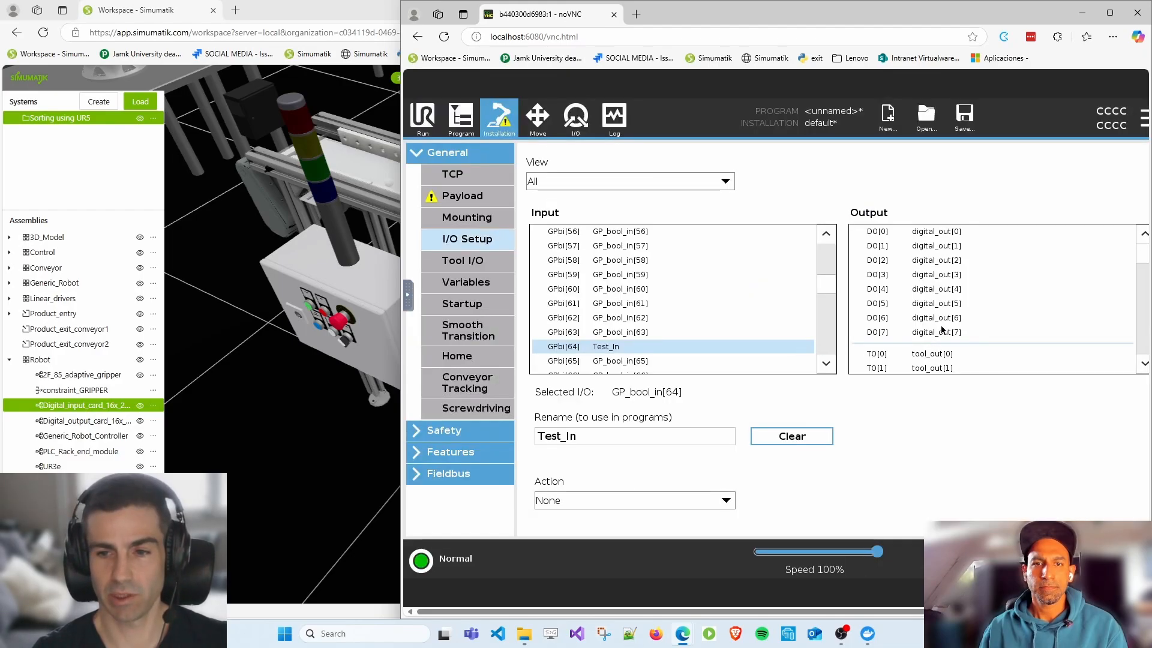
- Find GP_bool_out[64] in the output list and rename it as Test_Out
scroll(946, 316, "down", 5)
scroll(946, 317, "down", 10)
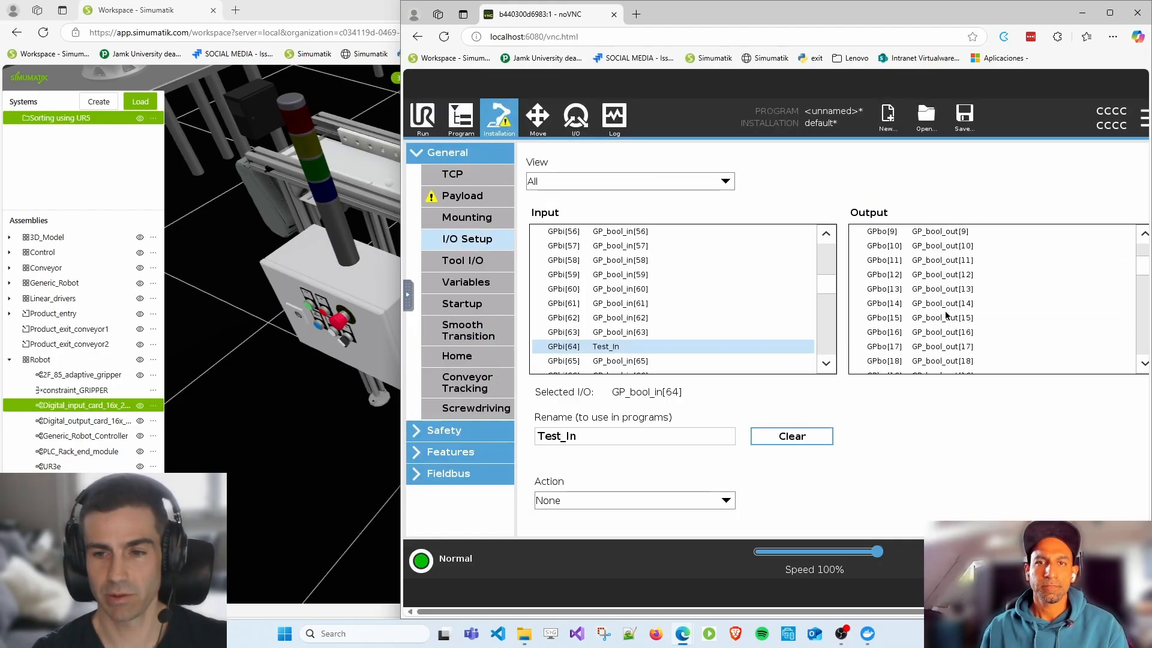
scroll(946, 316, "down", 8)
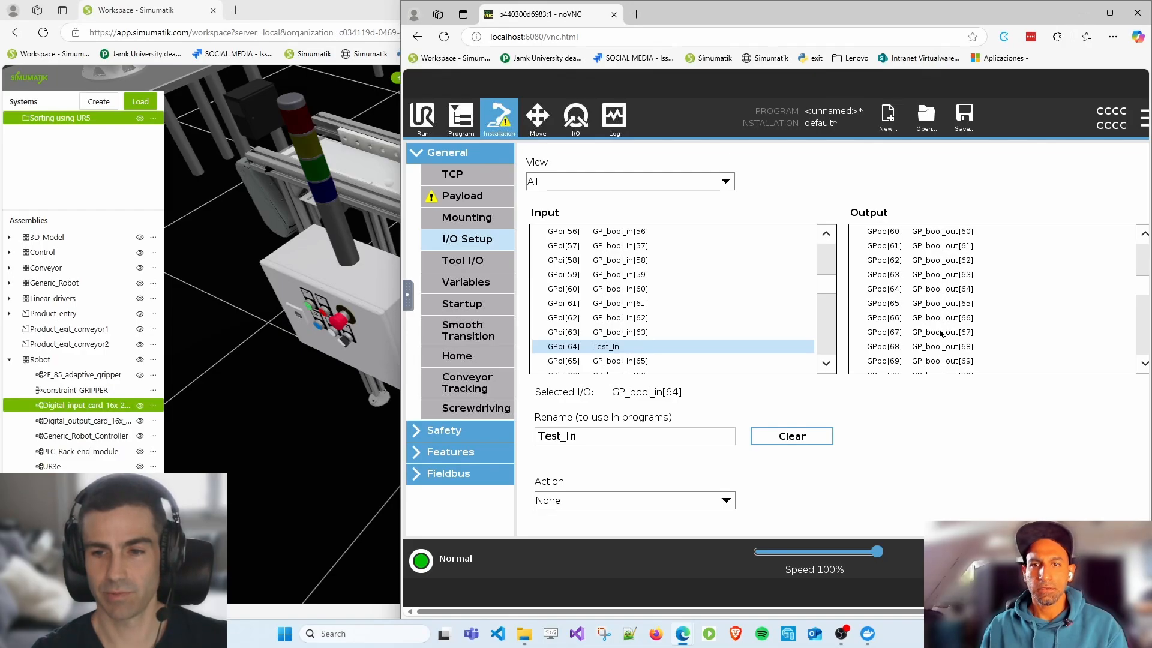
left_click(940, 290)
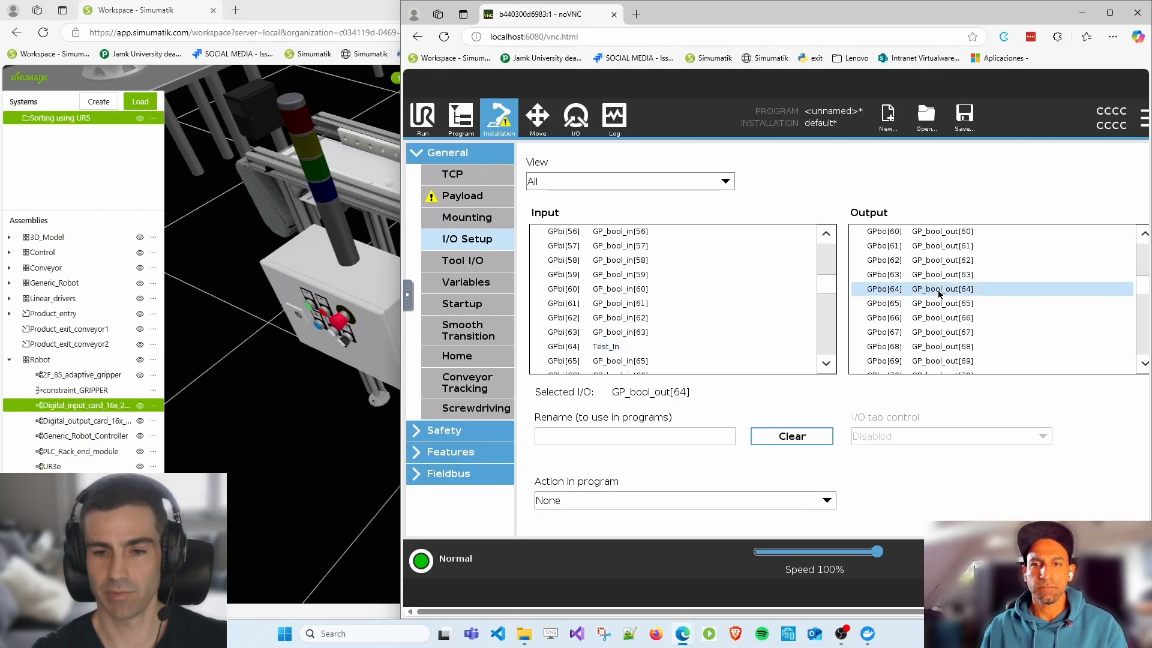
left_click(590, 441)
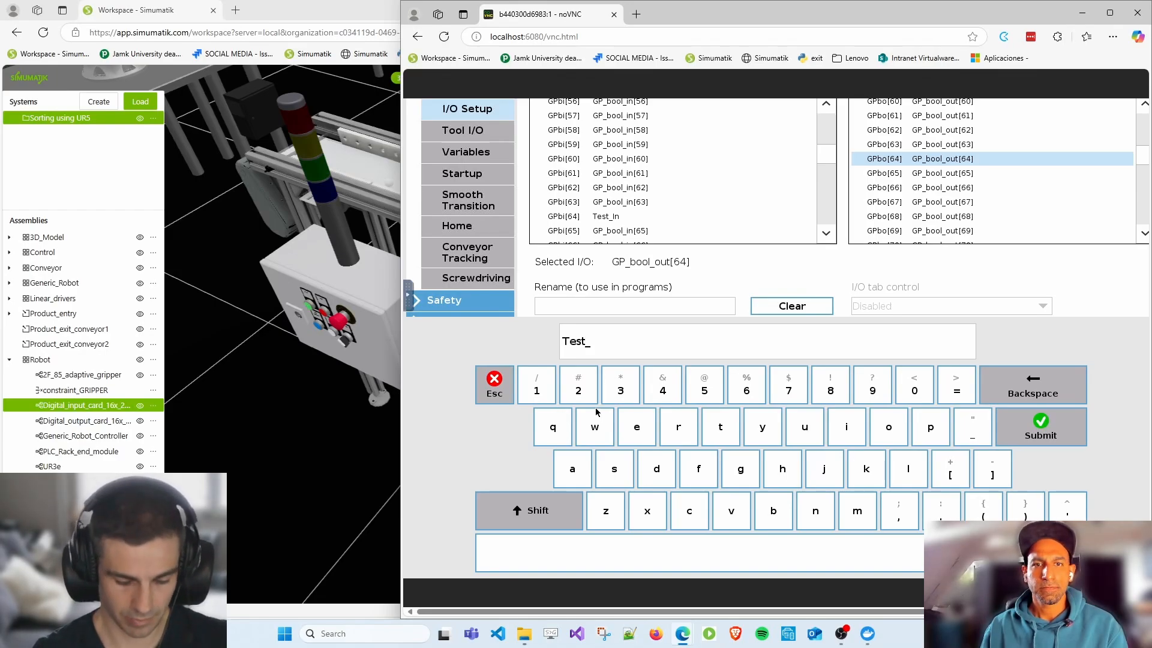
left_click(1059, 430)
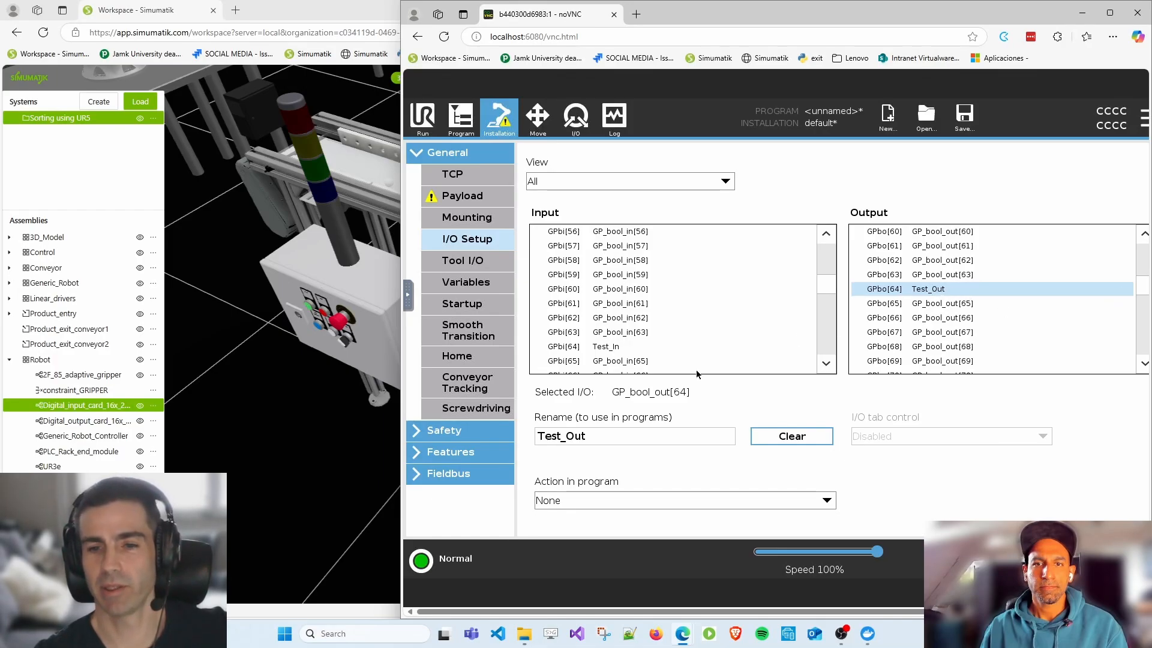
- Switch to the Simumatik workspace and remove the connection from out_00 of the robot's digital output card
scroll(837, 370, "down", 5)
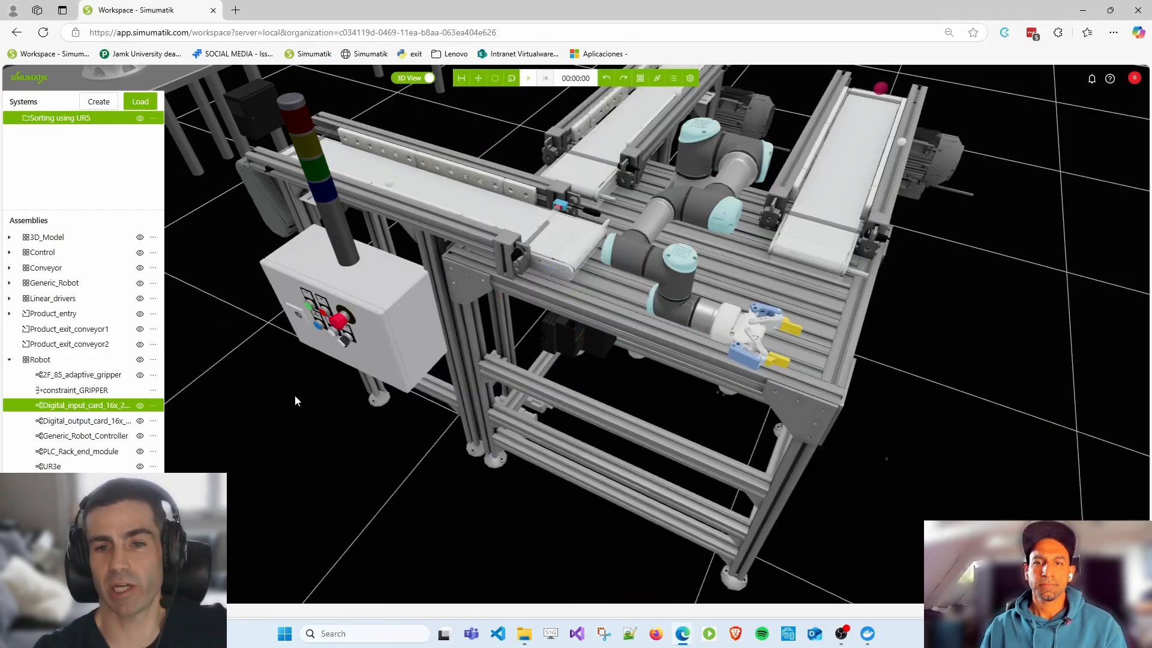
left_click(375, 231)
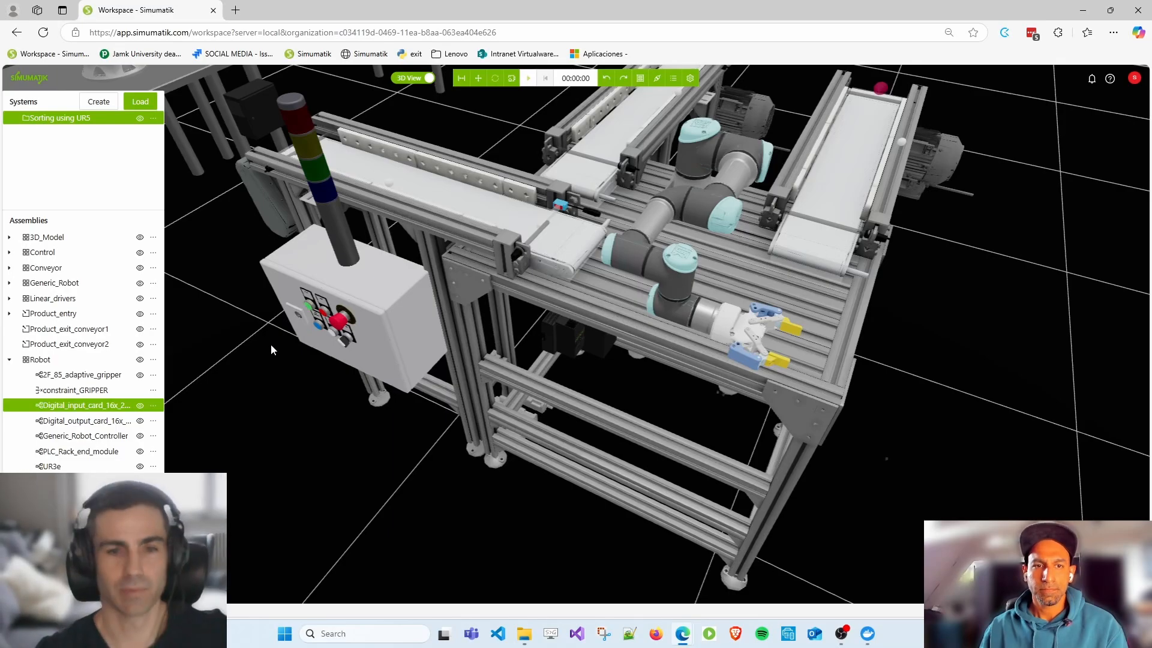
right_click_drag(313, 416, 311, 414)
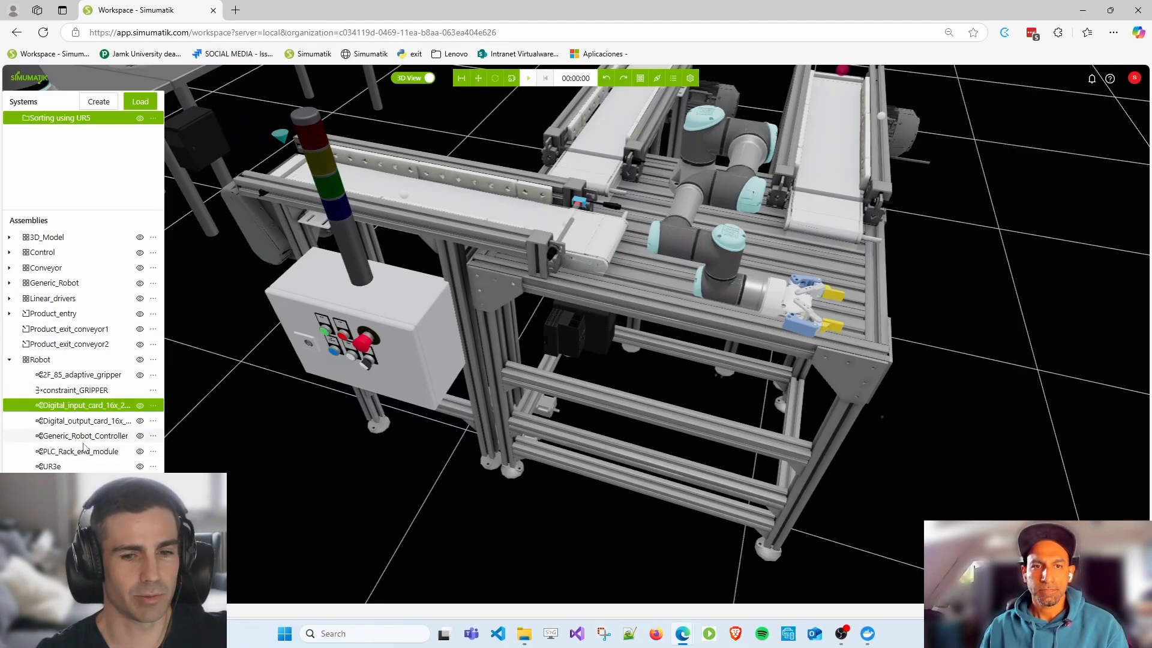
scroll(327, 336, "up", 5)
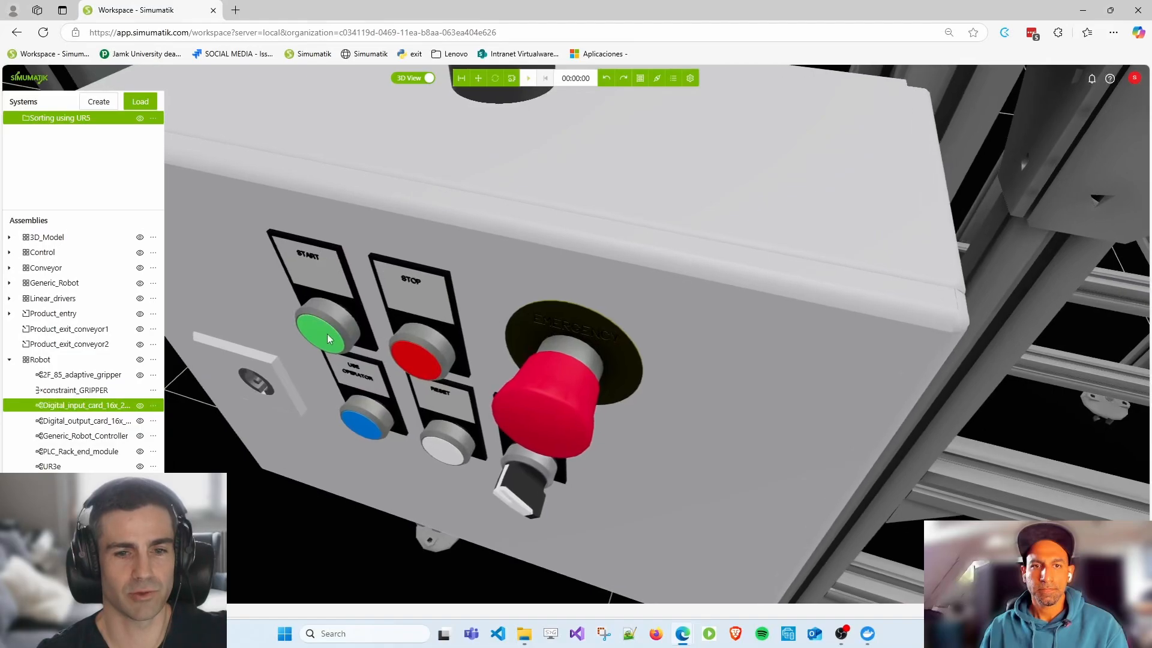
scroll(333, 332, "down", 3)
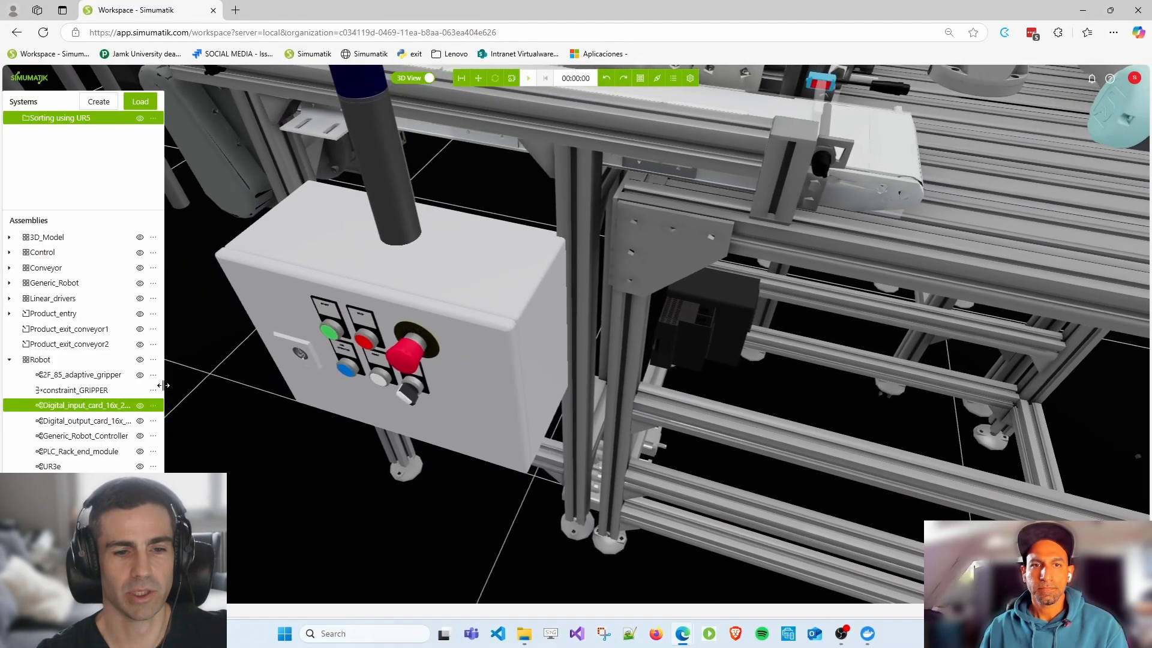
left_click(78, 420)
left_click(1048, 277)
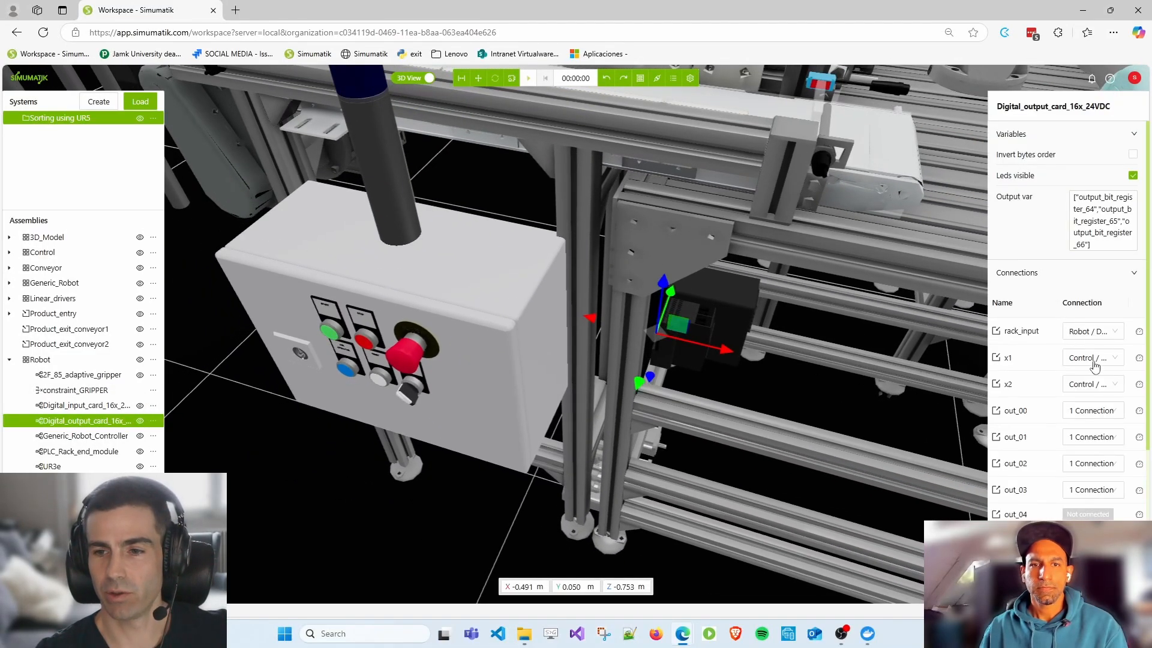
mouse_move(1094, 412)
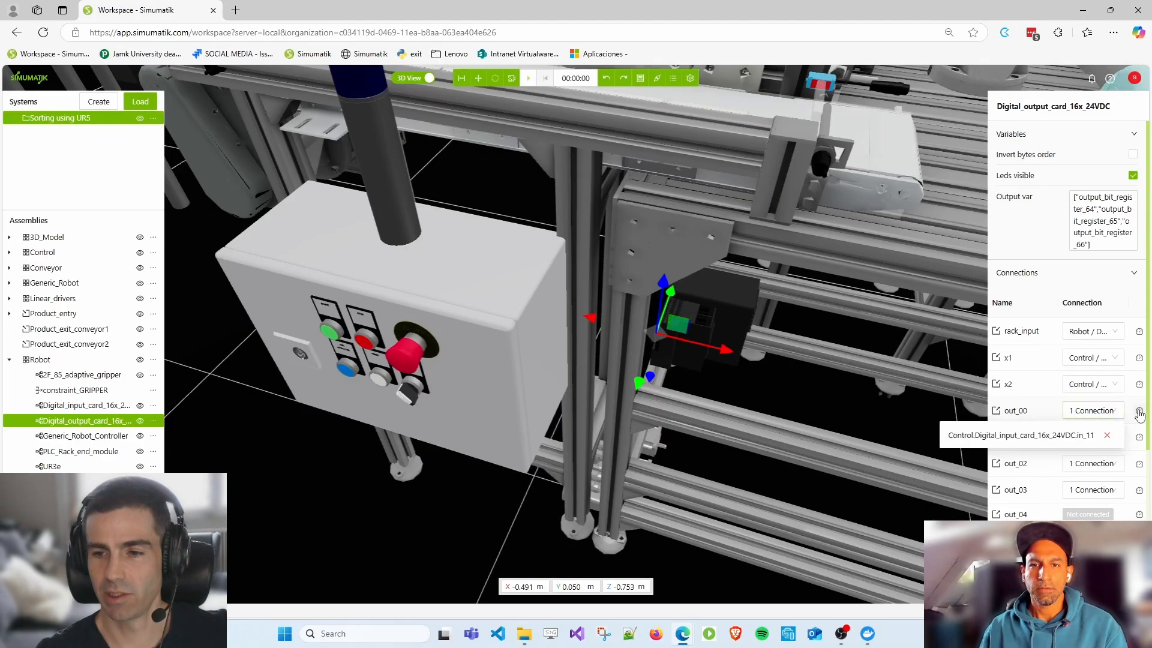
left_click(1109, 436)
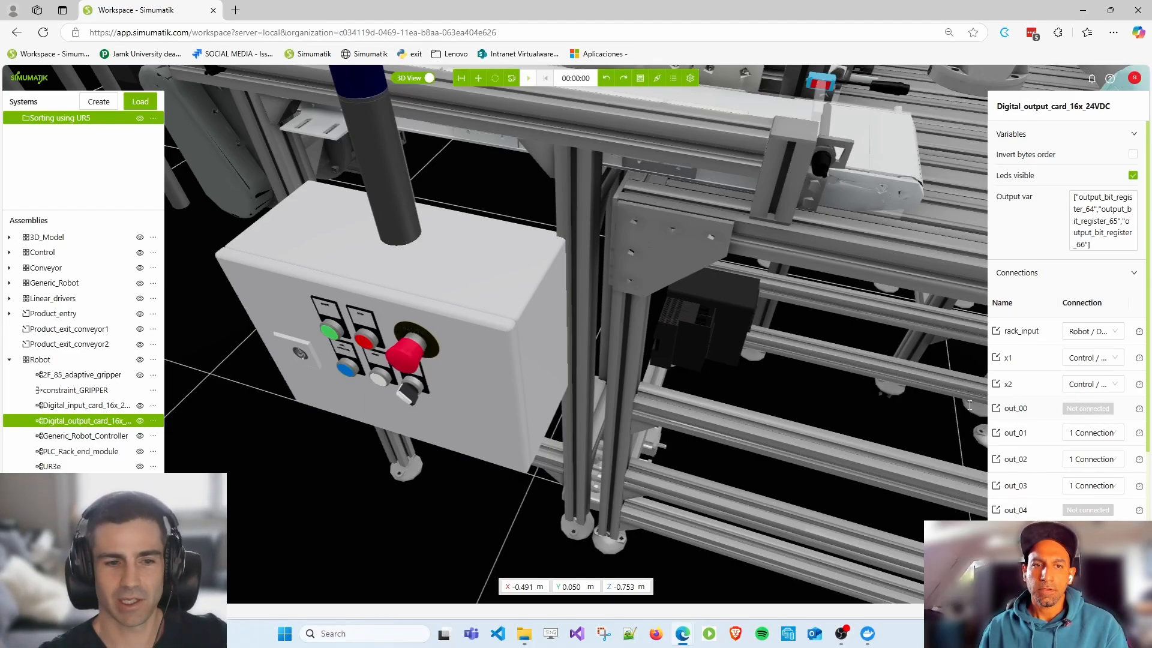
- Connect in_00 of the robot's digital input card to terminal 14 of the control box's 2_Position_Switch and clear in_01's connection
left_click(90, 406)
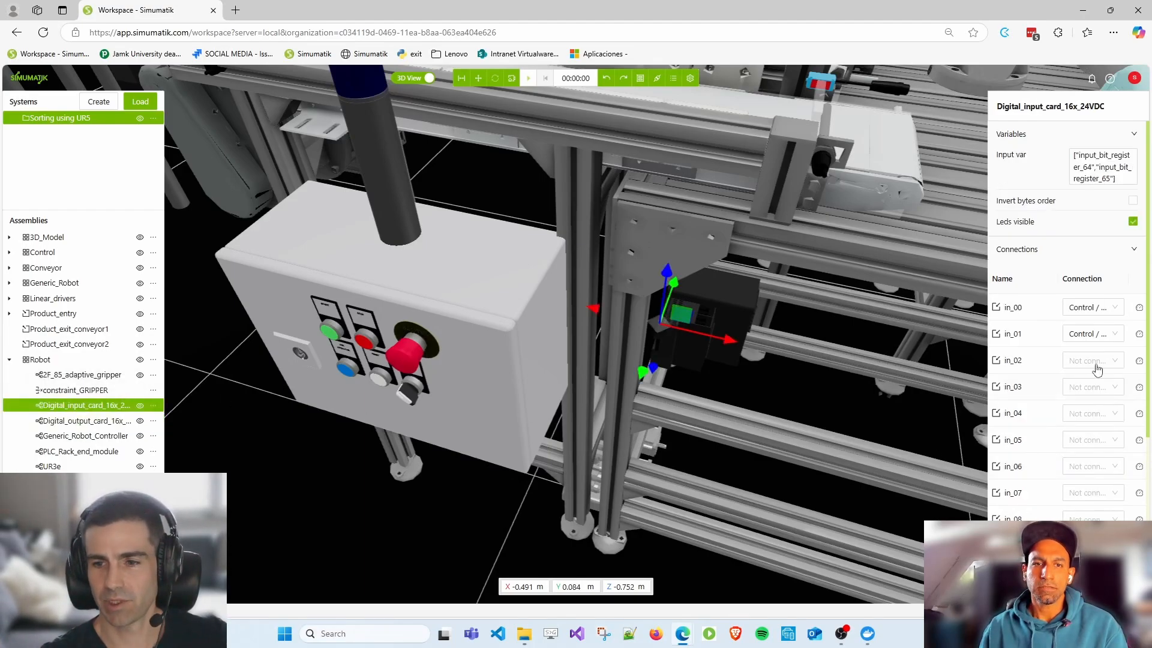
left_click(411, 389)
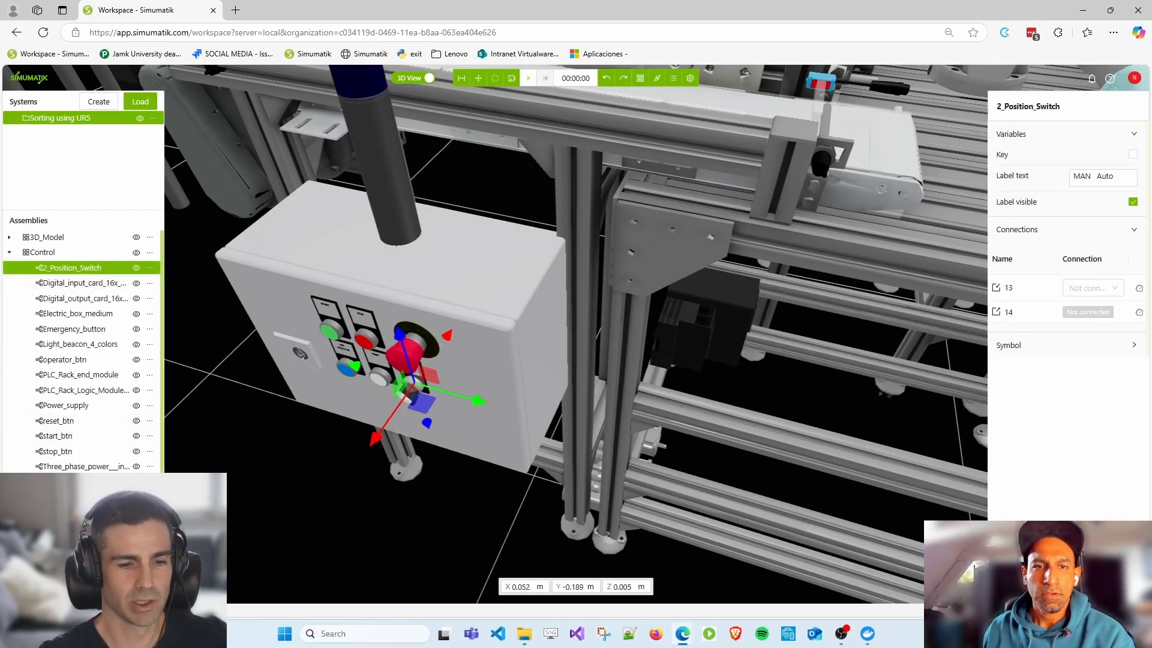
scroll(121, 444, "down", 2)
left_click(681, 312)
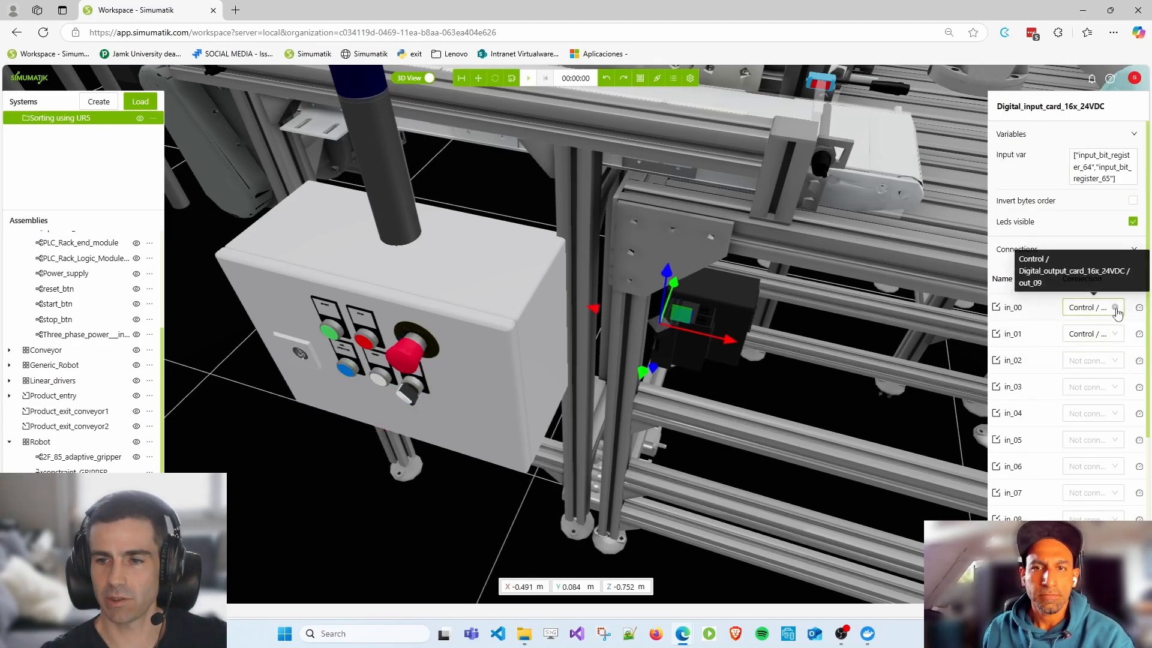
left_click(1083, 308)
left_click(1086, 330)
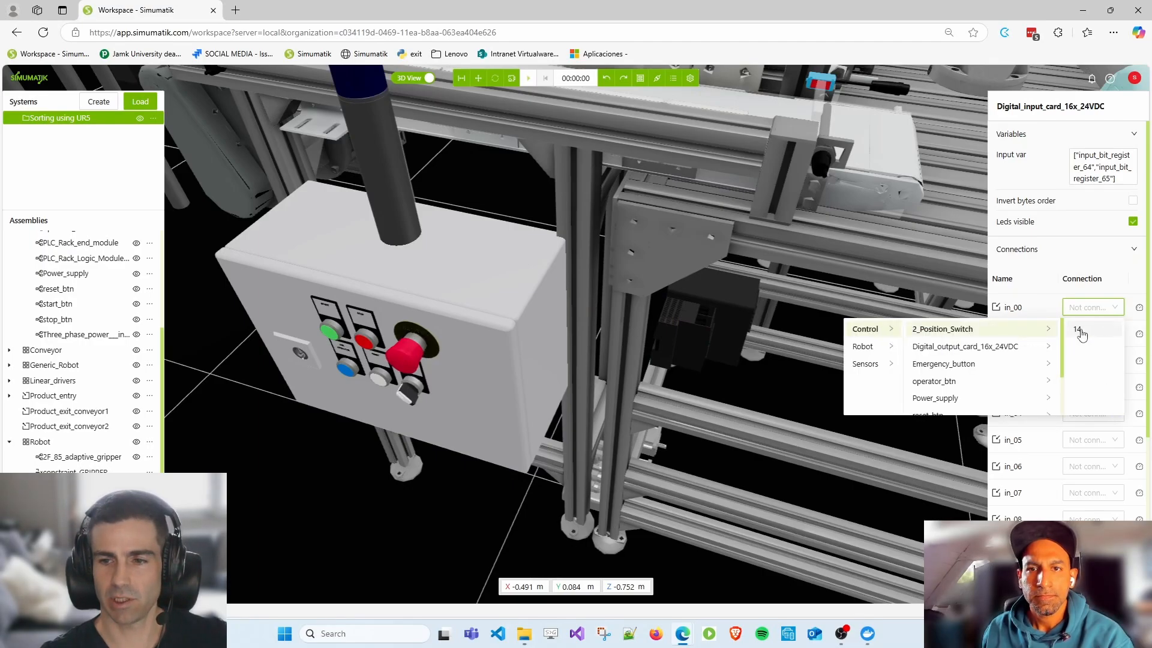
left_click(1086, 333)
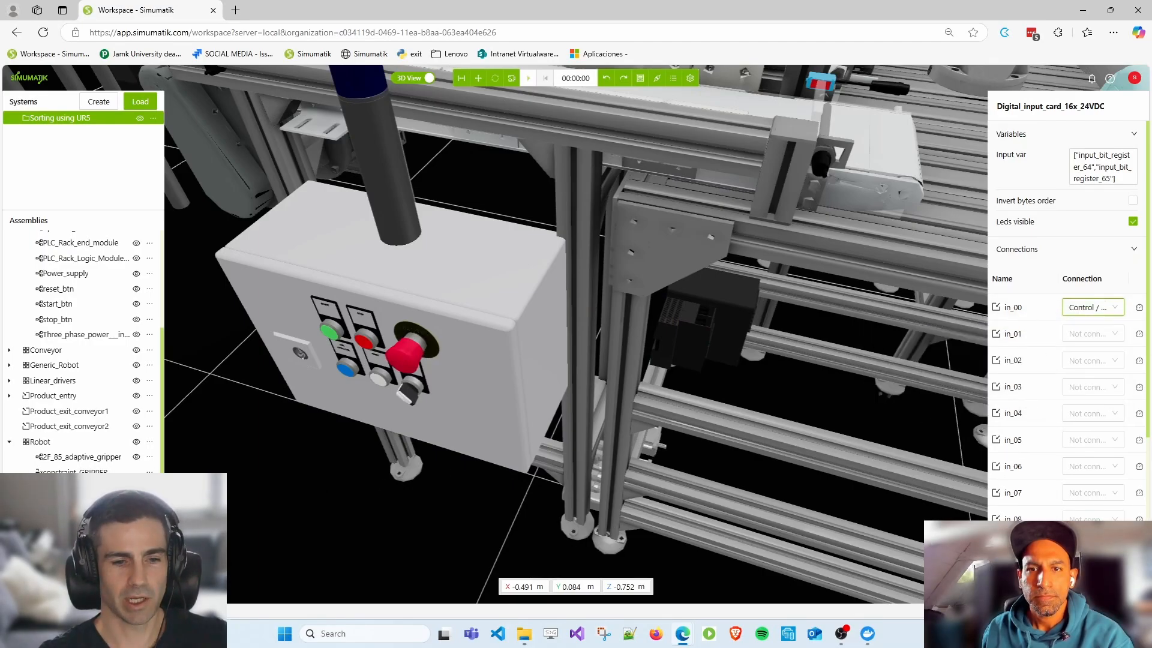
- Remove the connections from out_01, out_02 and out_03 of the robot's digital output card
left_click(678, 324)
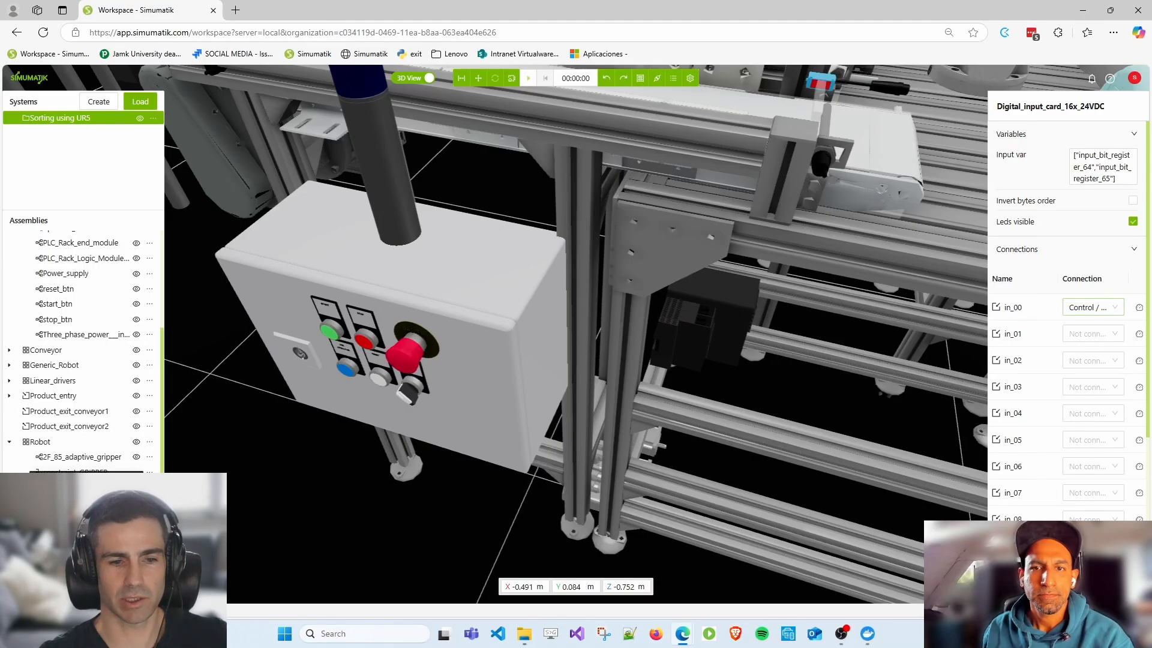
left_click(1116, 433)
left_click(1107, 459)
left_click(1109, 460)
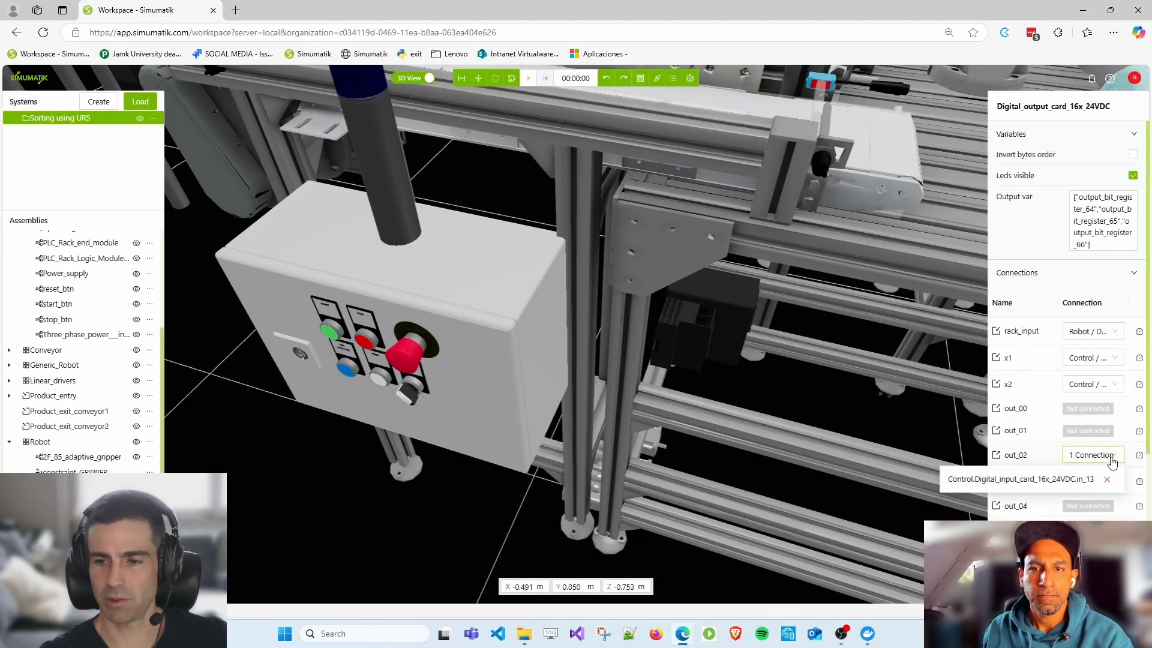
left_click(1108, 500)
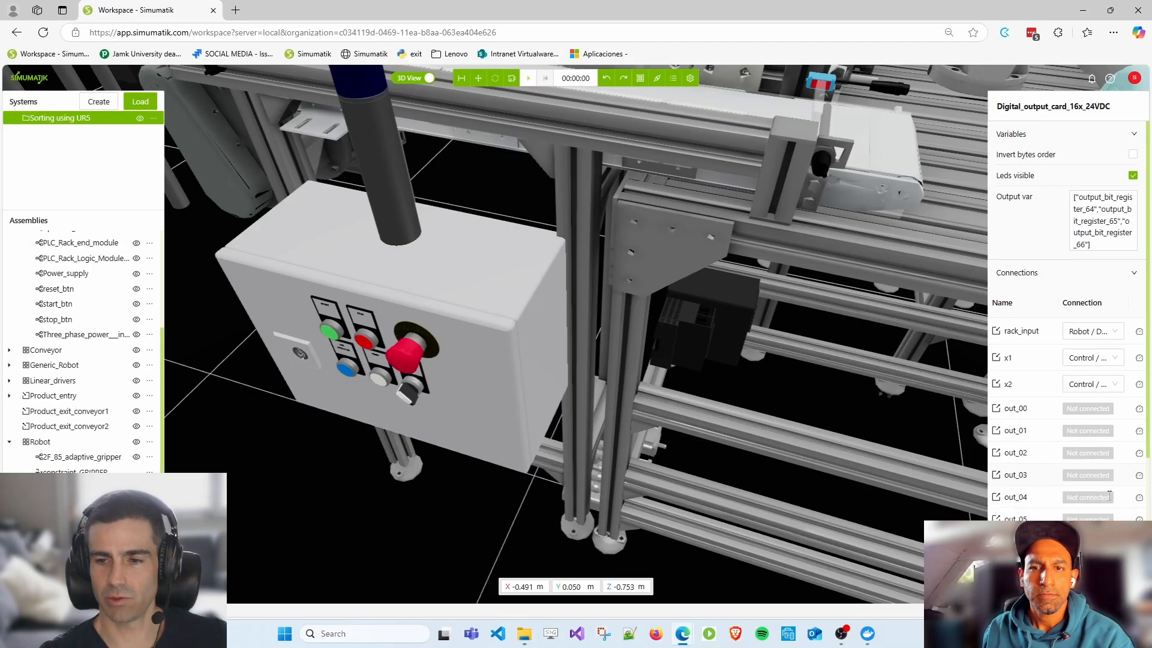
- Replace the connection of x1 on the four-colour light beacon with out_00 of the robot's digital output card
left_click(393, 218)
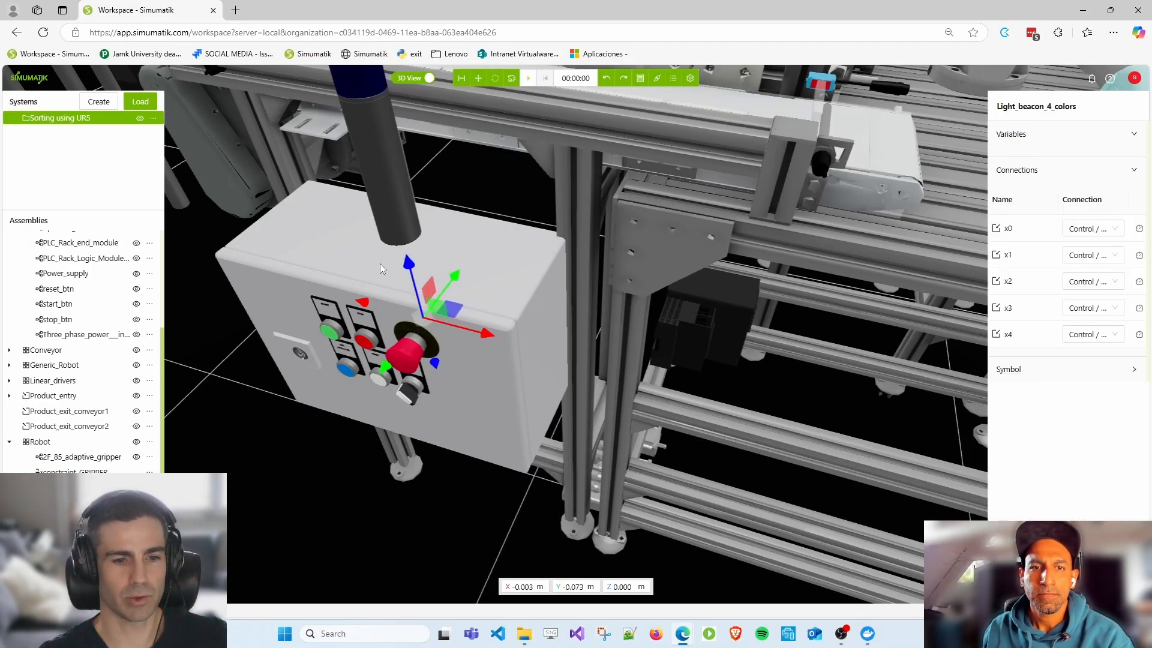
scroll(380, 266, "down", 10)
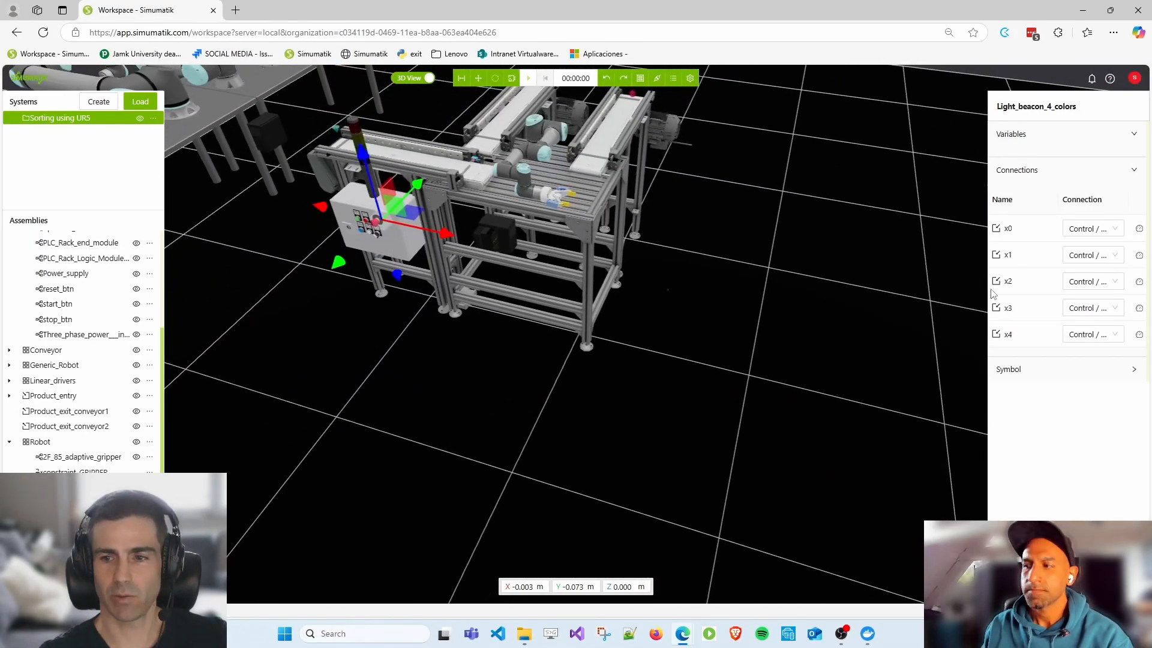
left_click(1115, 256)
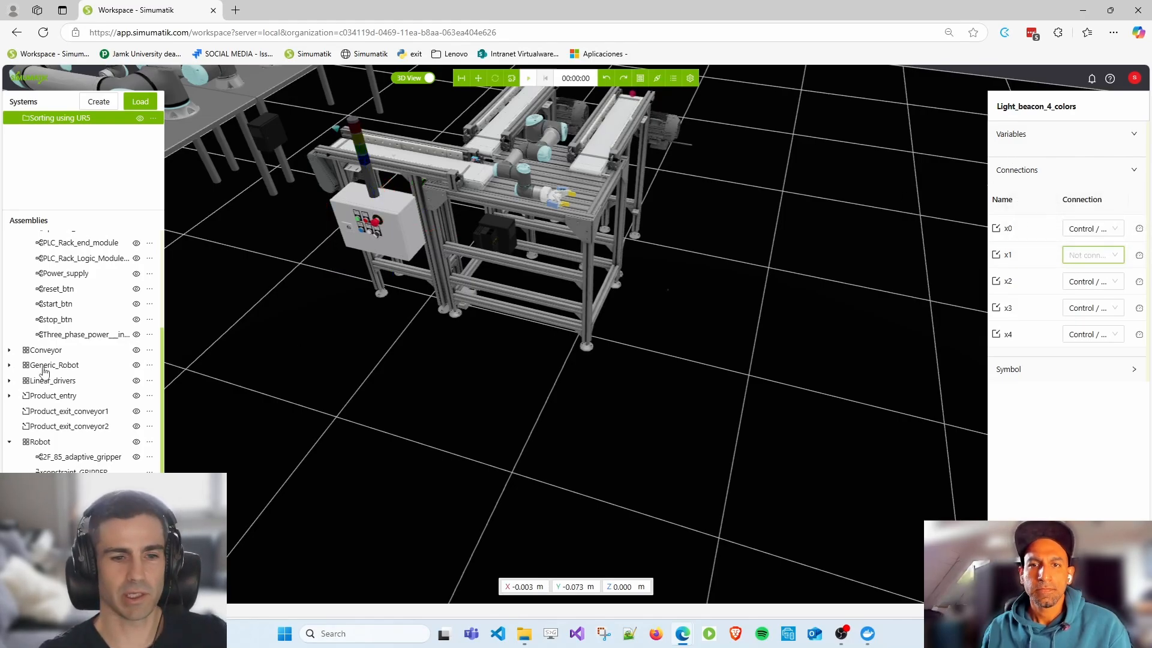
scroll(83, 264, "up", 3)
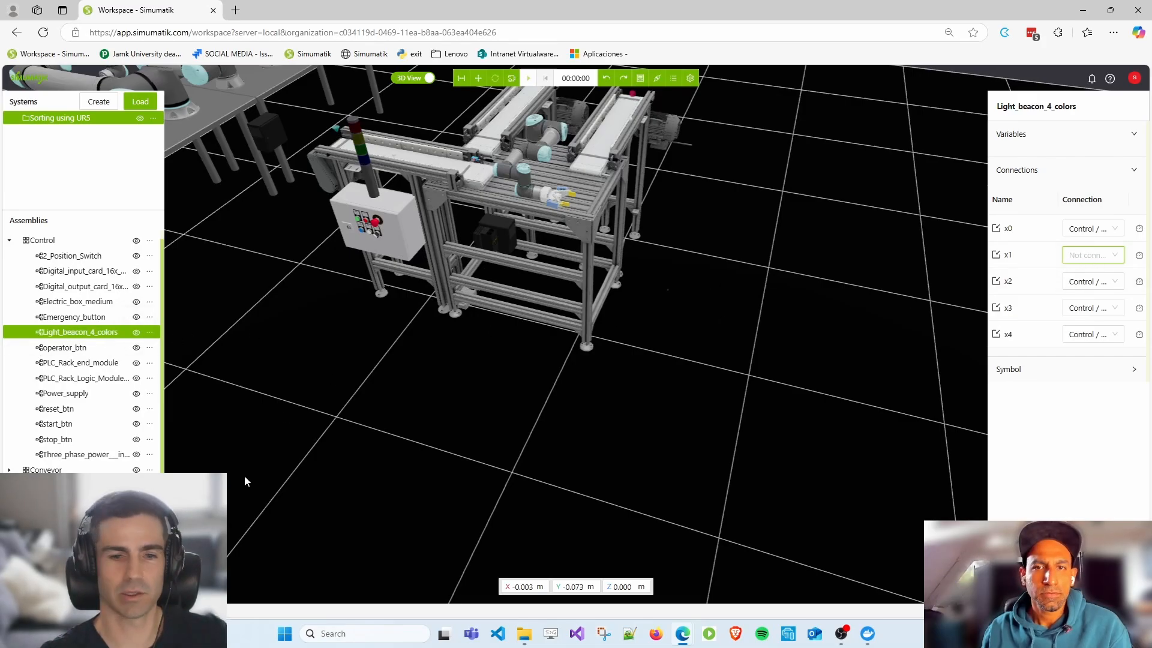
left_click(1104, 257)
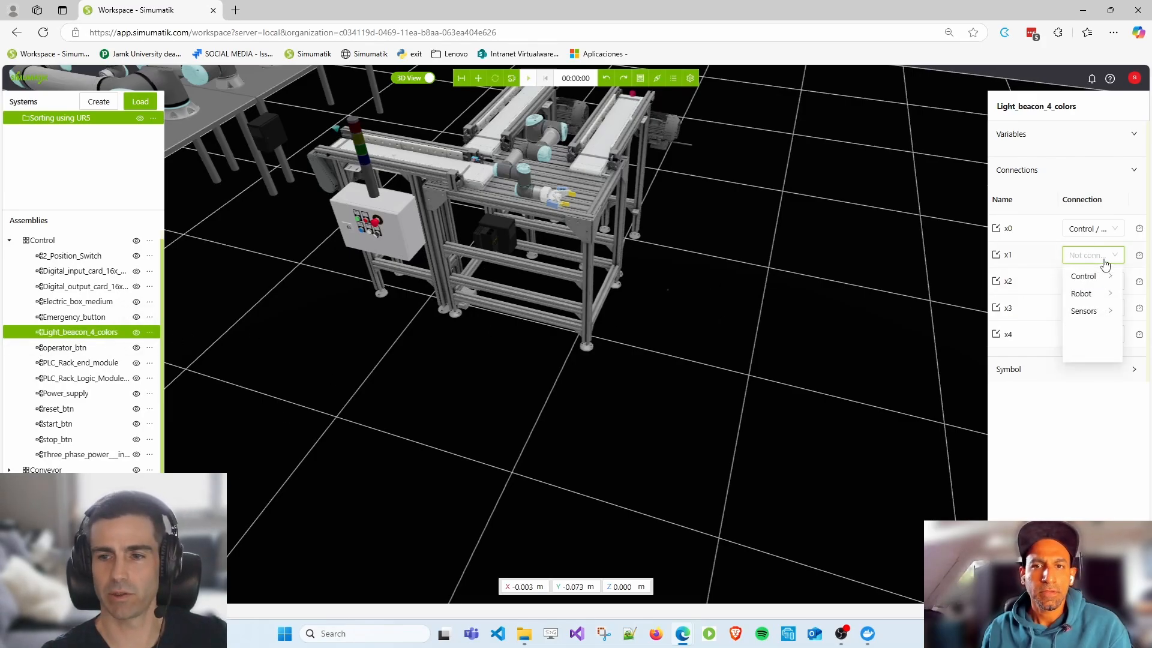
left_click(1084, 298)
left_click(1068, 279)
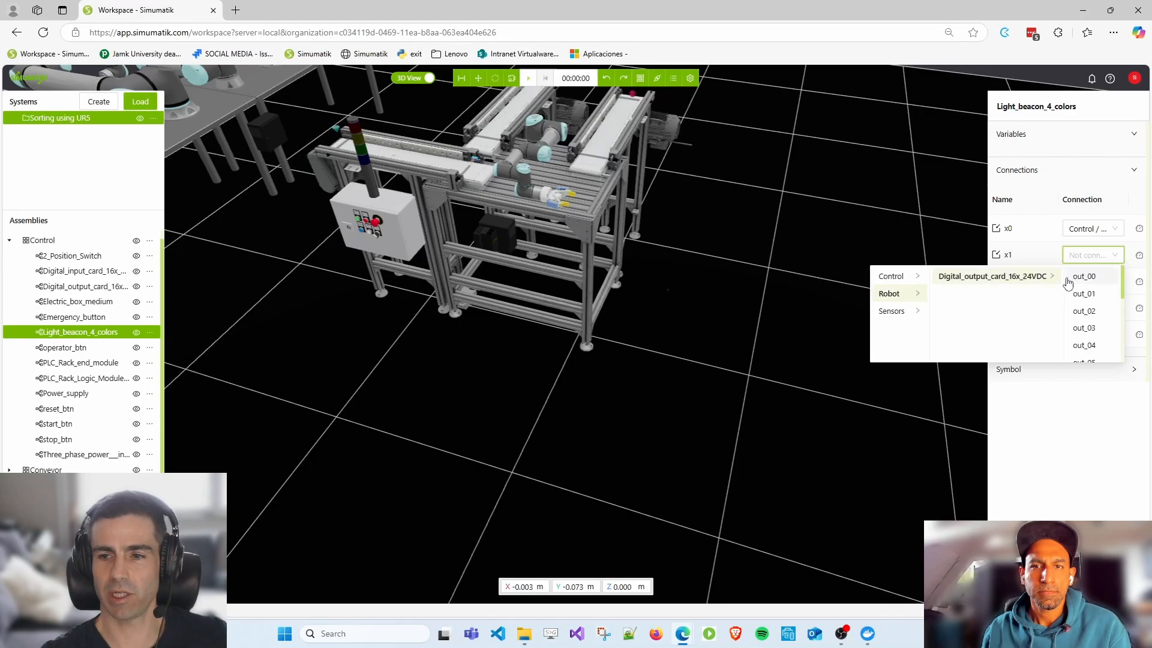
left_click(1095, 278)
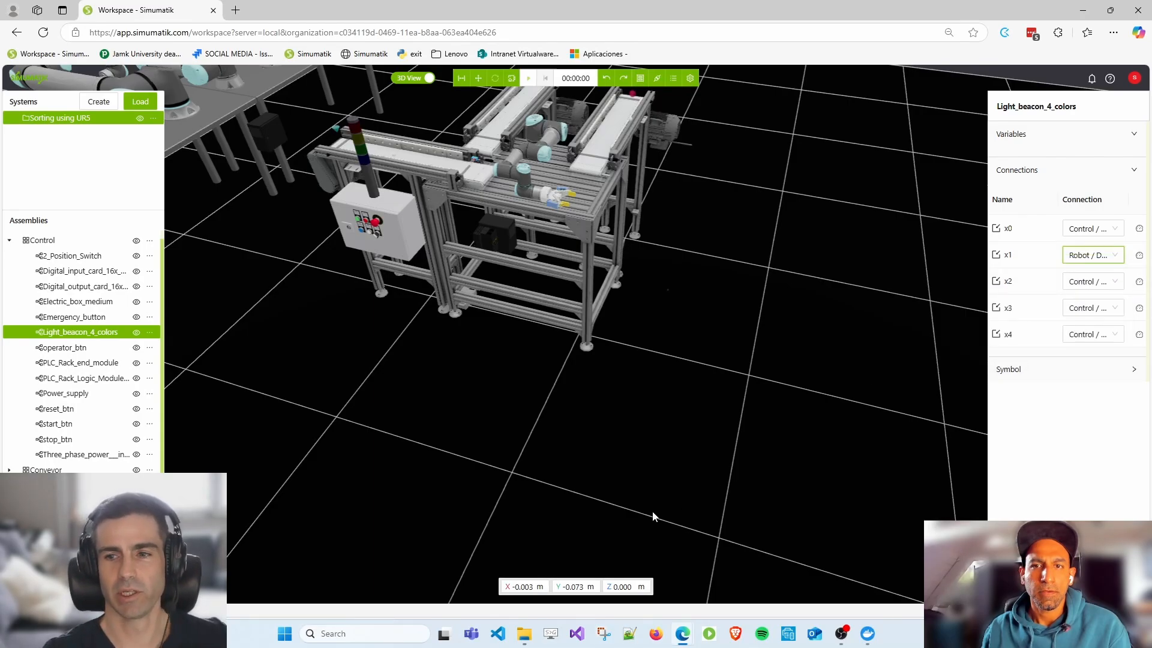
scroll(350, 172, "up", 10)
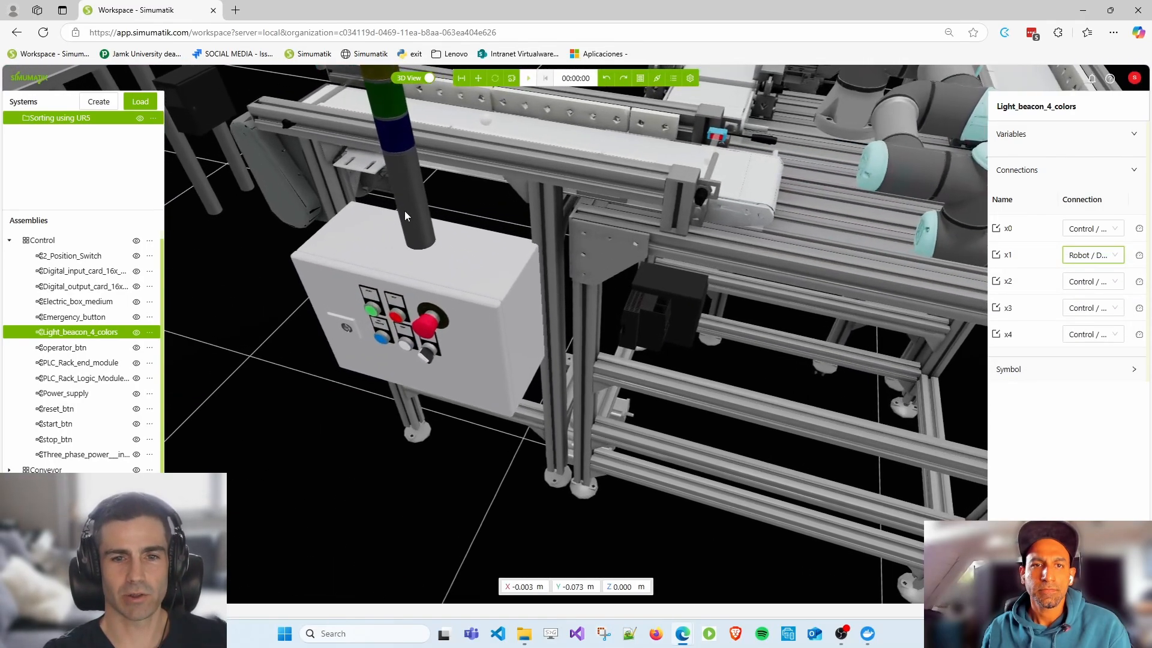
right_click_drag(486, 265, 552, 309)
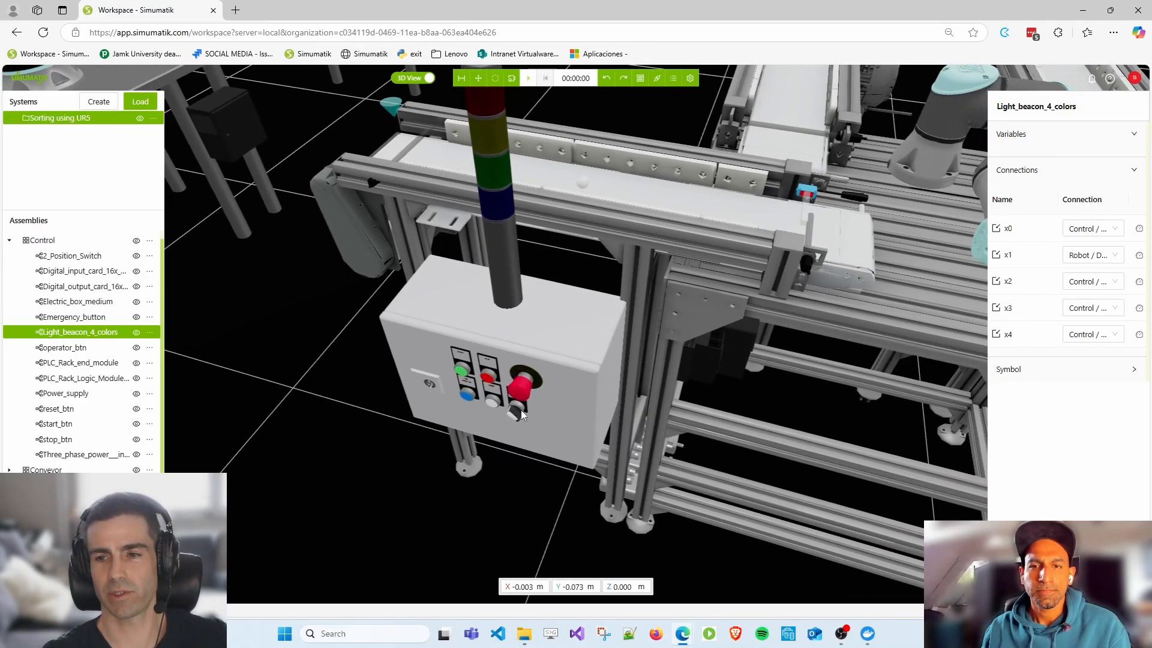
- Check the variables and connections of the robot's digital input and output cards and start the emulation
scroll(135, 372, "down", 2)
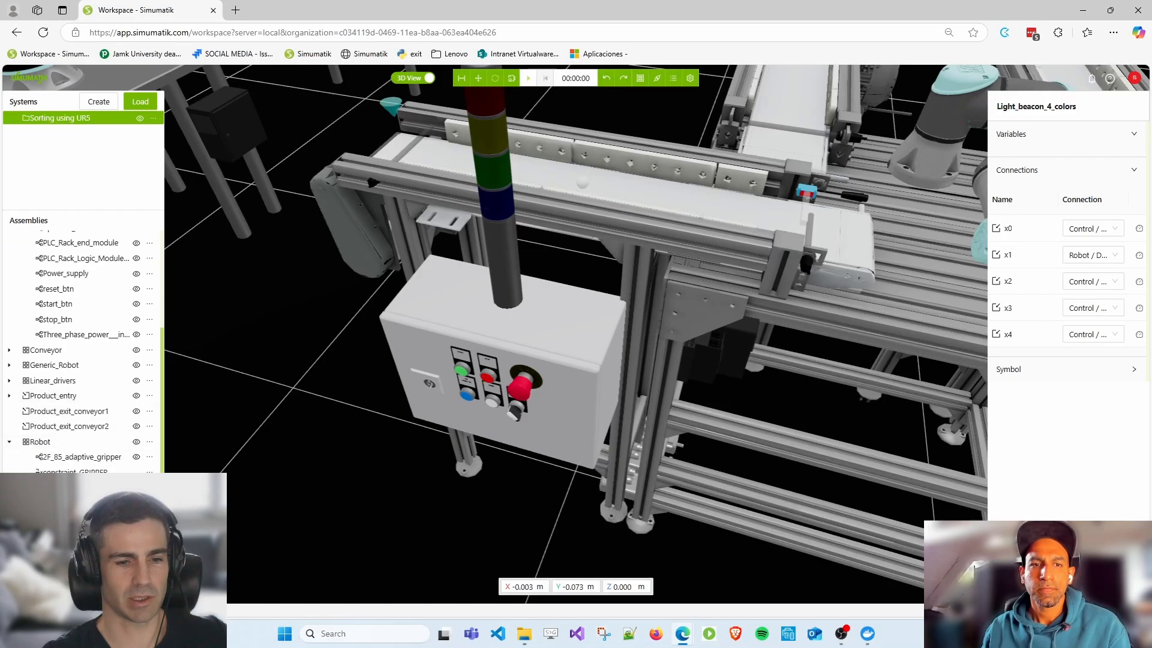
left_click(699, 336)
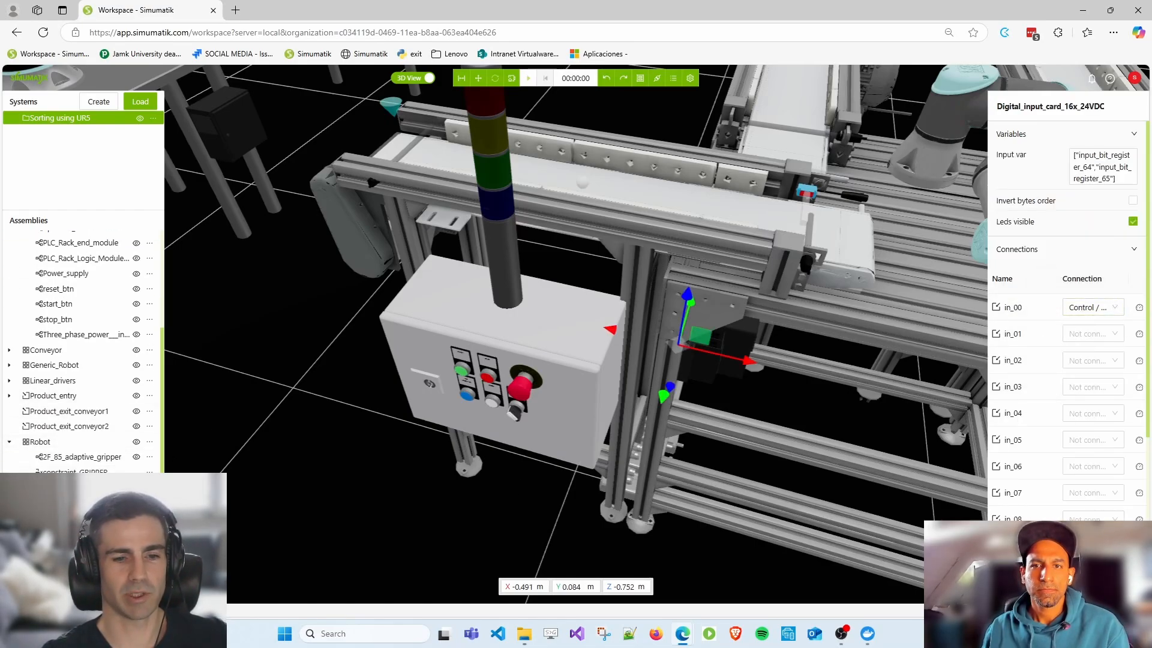
left_click(717, 345)
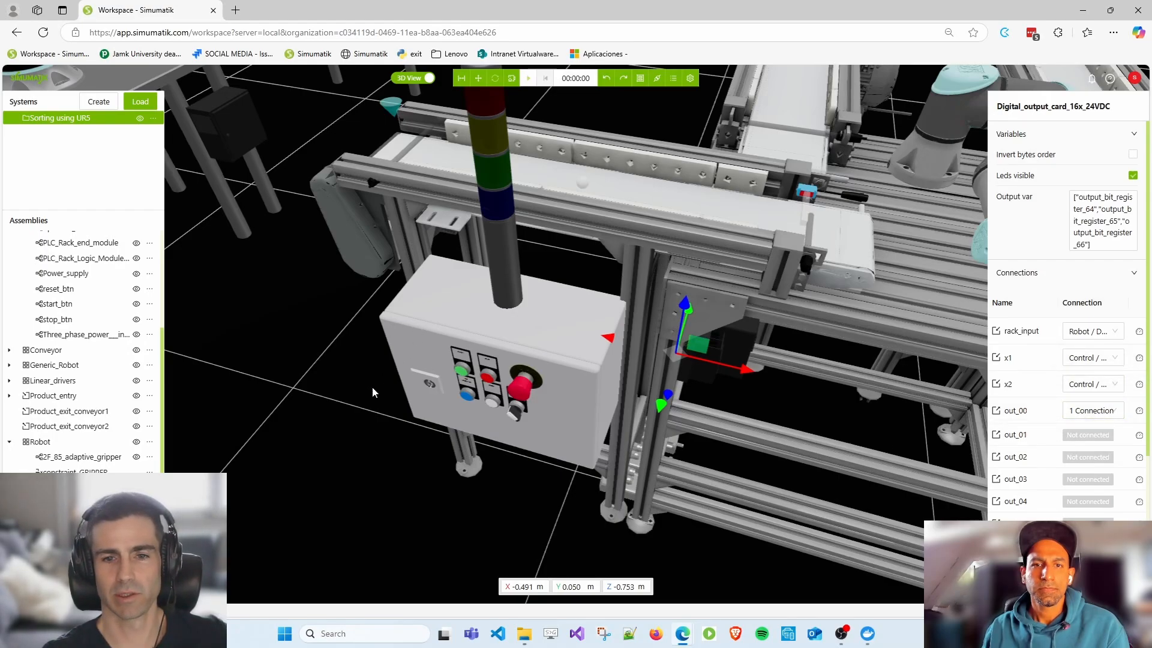
left_click(330, 426)
left_click(528, 78)
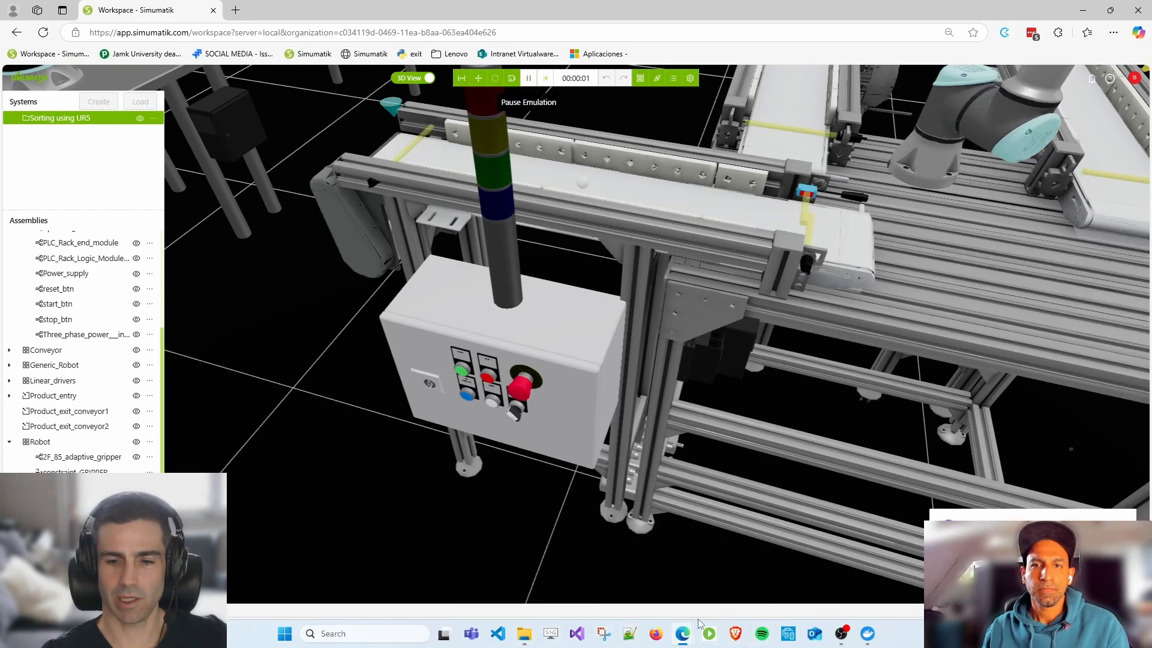
- Switch to the UR controller's noVNC window, show its I/O overview, and arrange the Simumatik workspace beside it
mouse_move(683, 635)
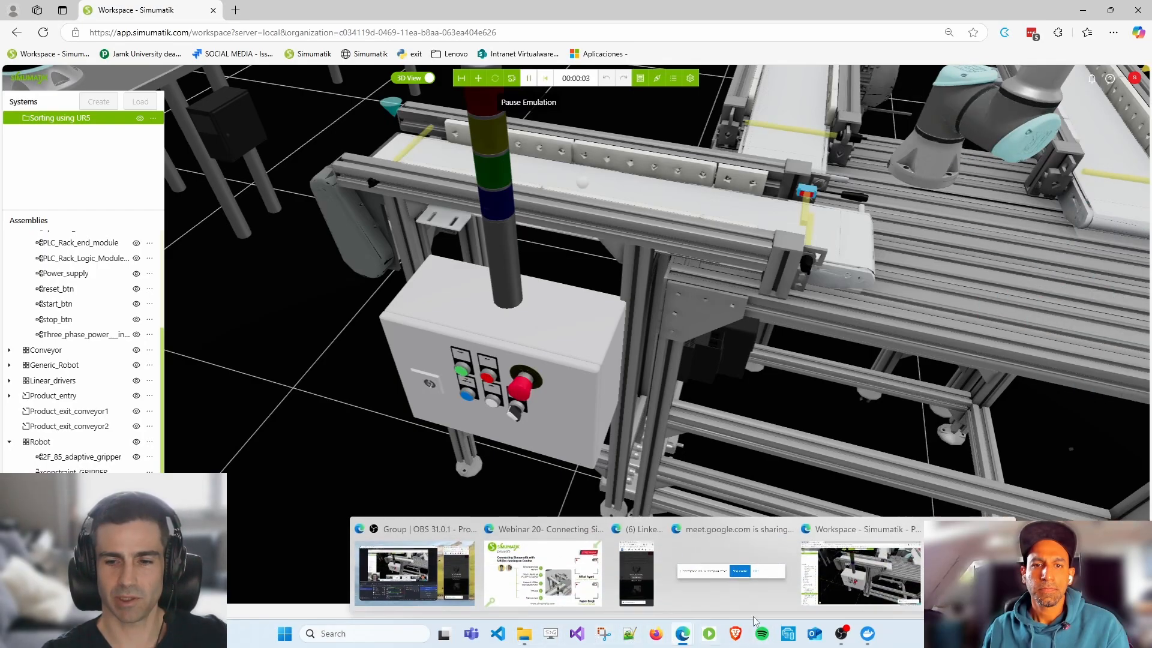
left_click(967, 582)
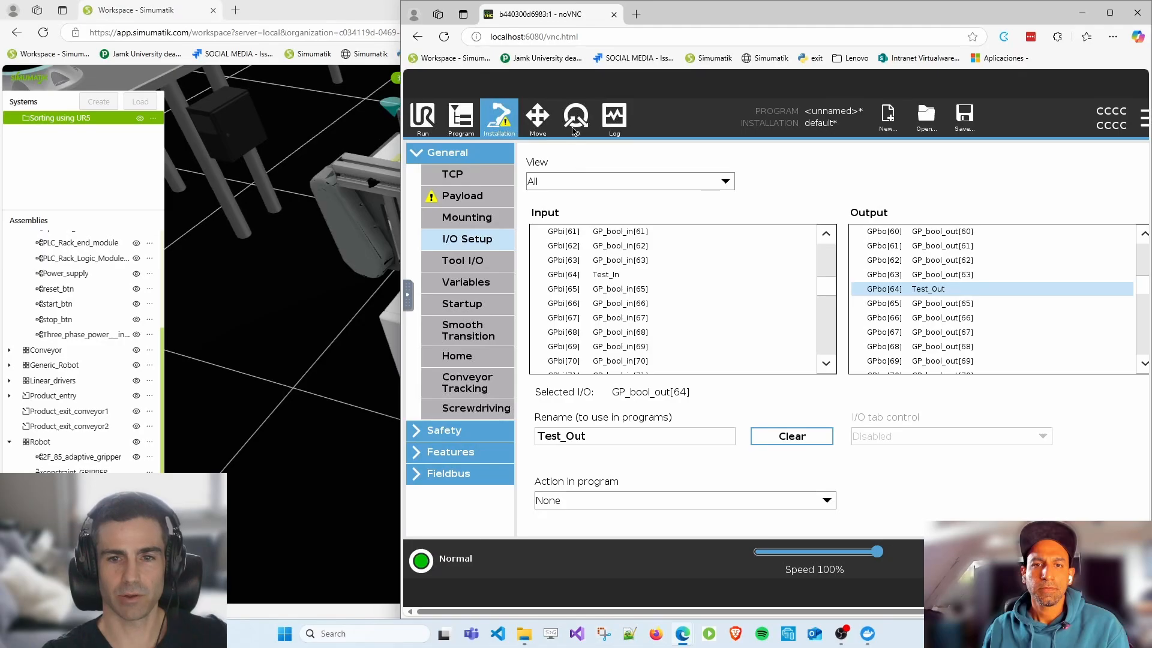
left_click(577, 119)
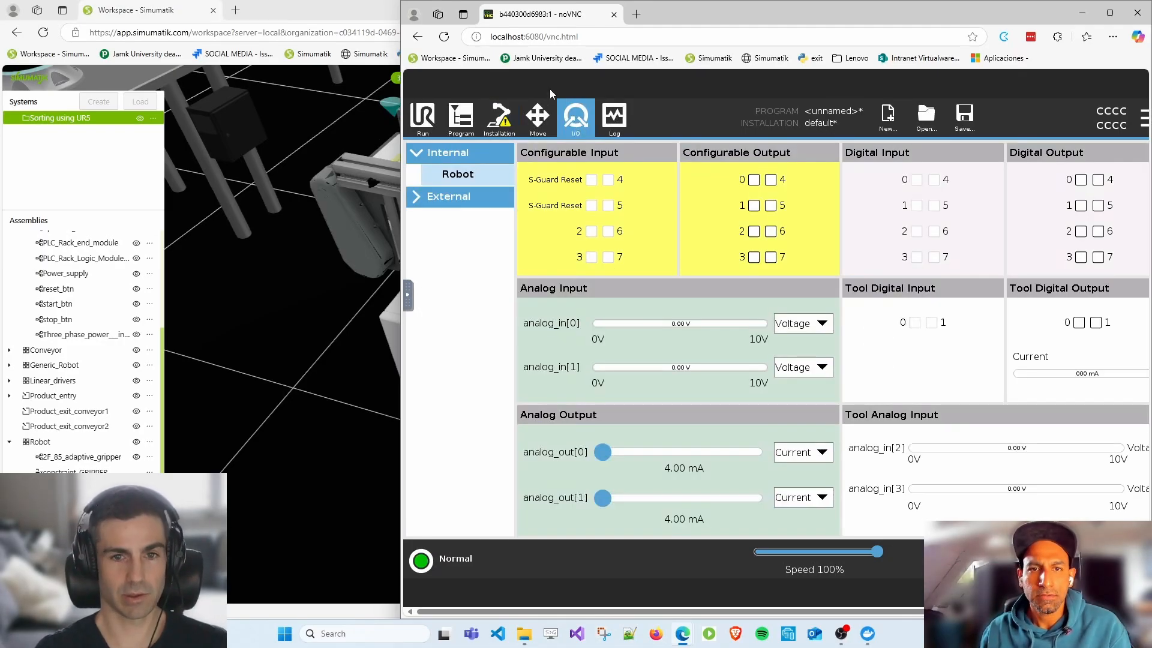
left_click(260, 295)
key("super+Left")
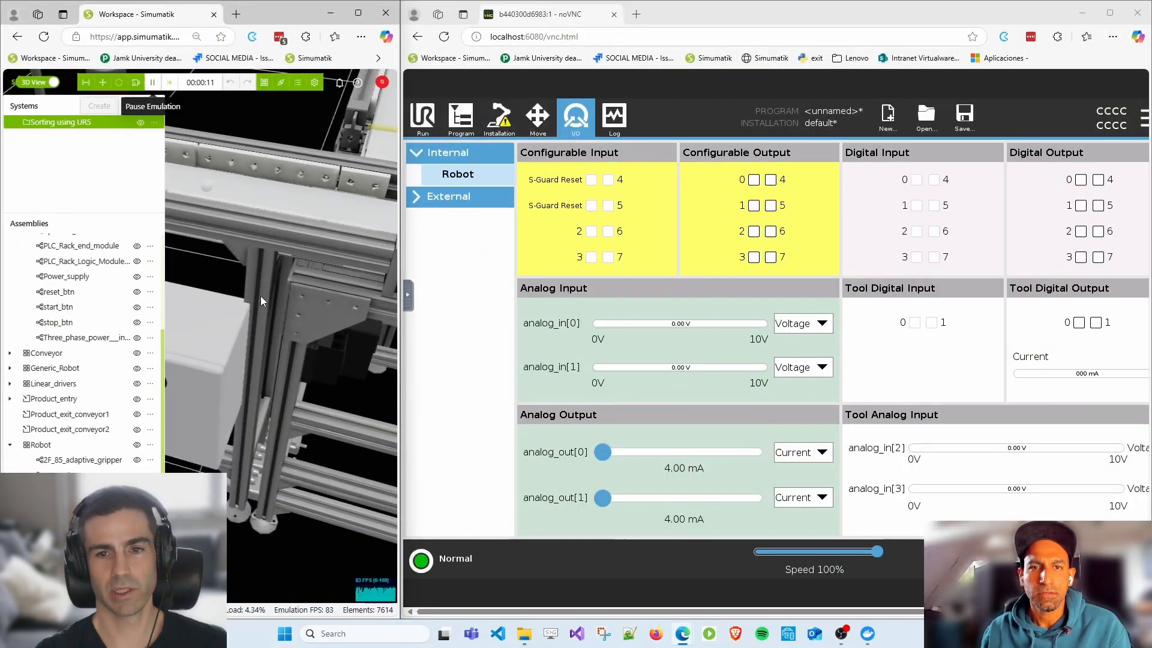
left_click(498, 301)
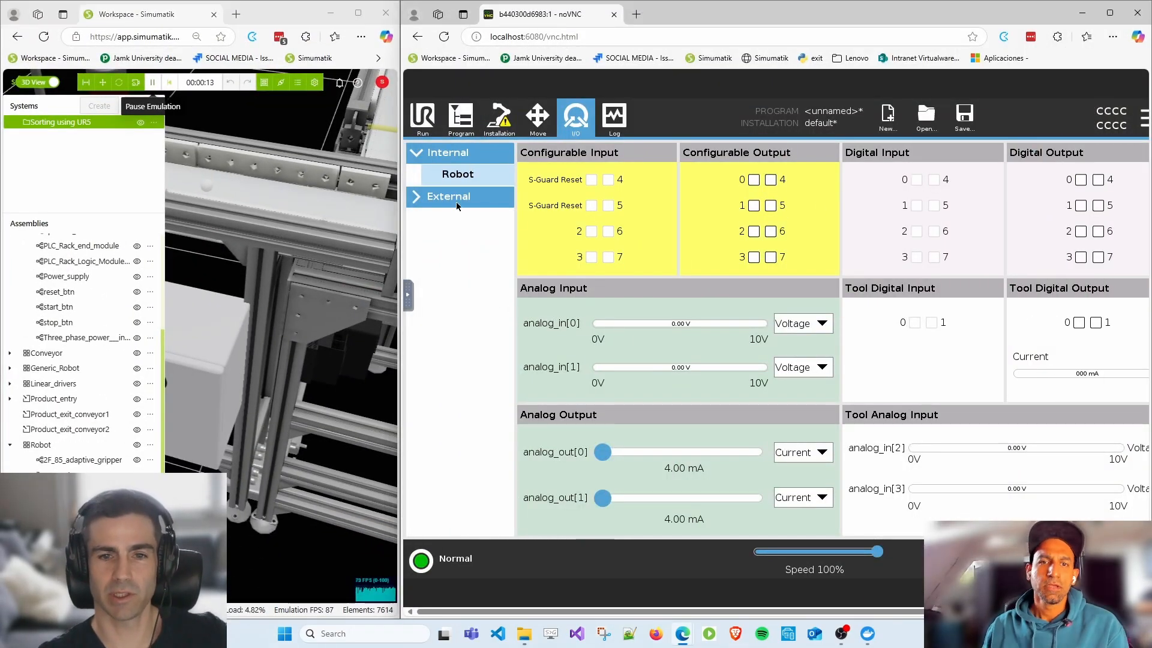
- Examine the controller's external MODBUS inputs and outputs, filtered by the Digital and Register types
left_click(415, 203)
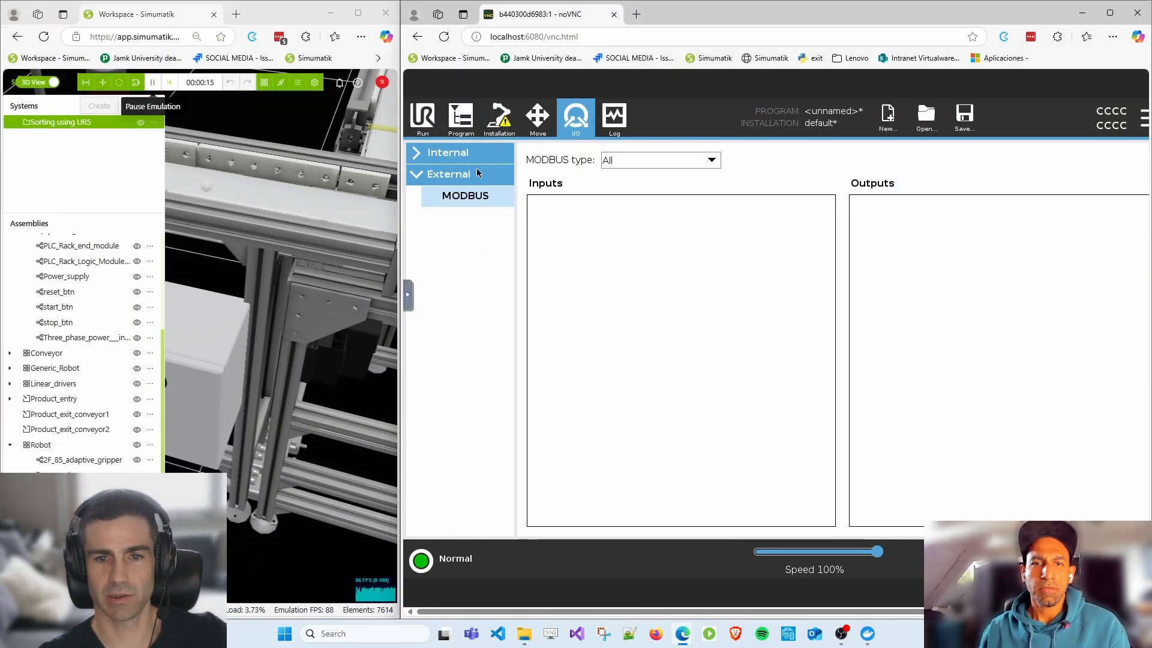
left_click(420, 154)
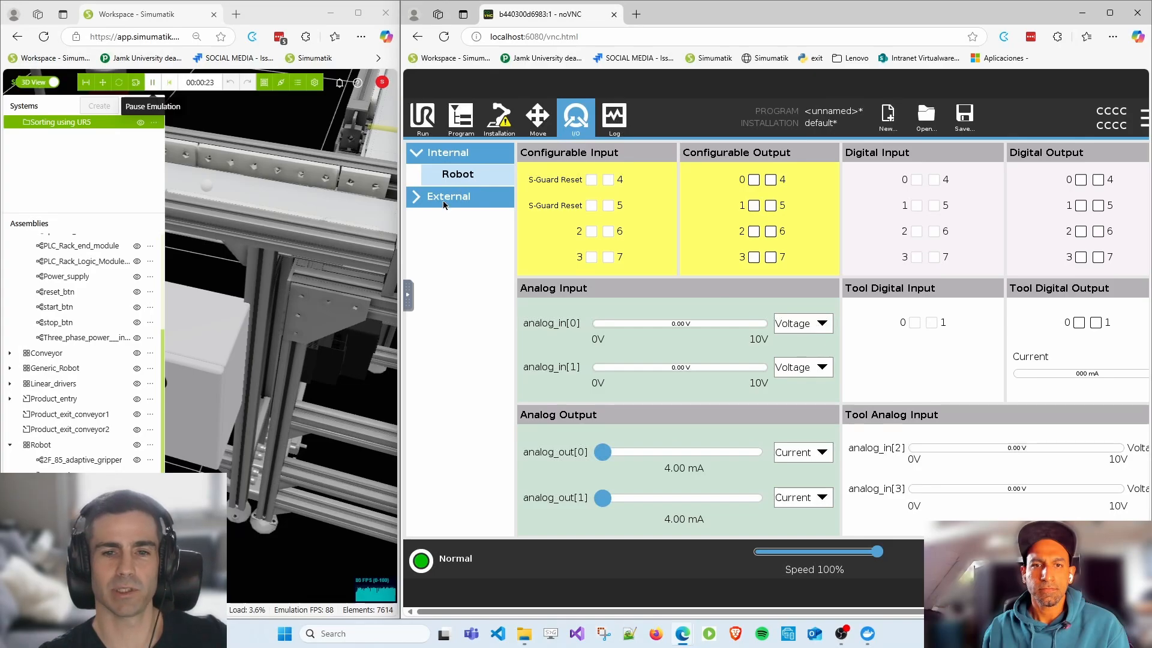
left_click(422, 199)
left_click(664, 162)
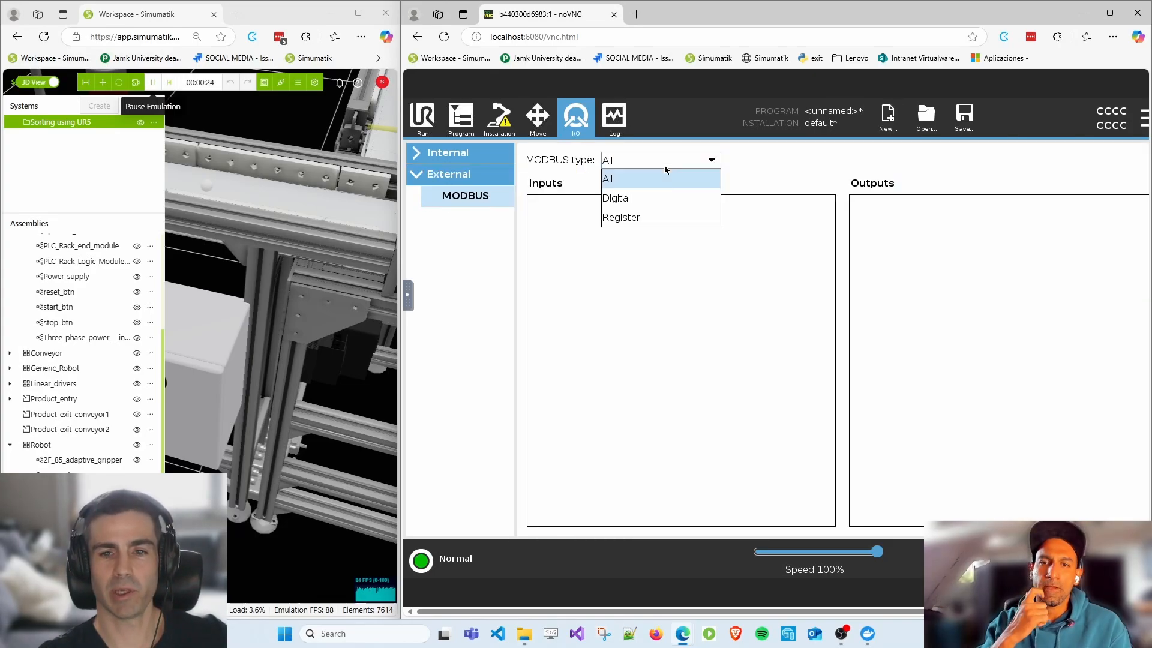
left_click(657, 208)
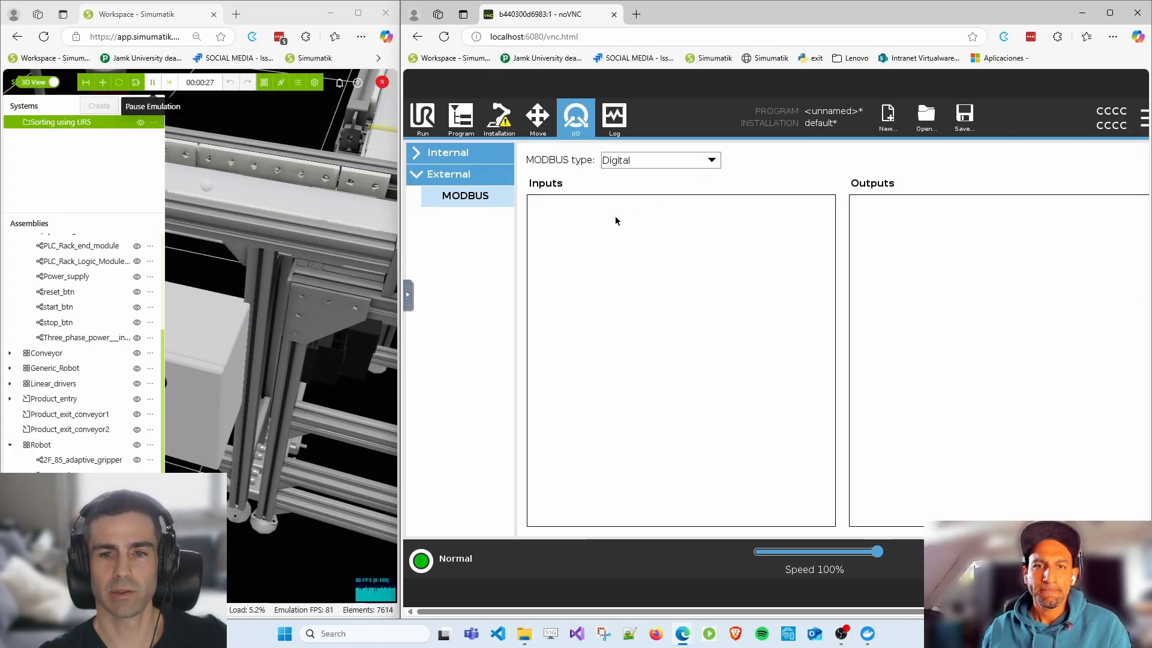
left_click(696, 162)
left_click(639, 218)
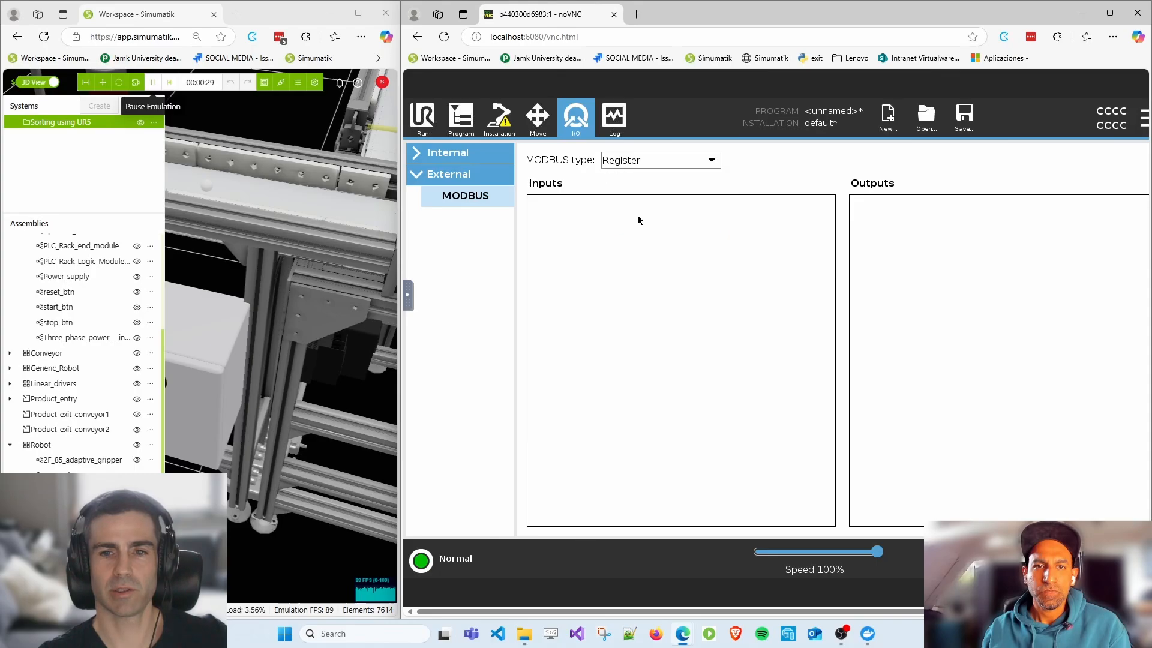
left_click(418, 157)
- Add a Wait node at the start of the Robot Program that waits for digital input Test_In to be High
left_click(461, 117)
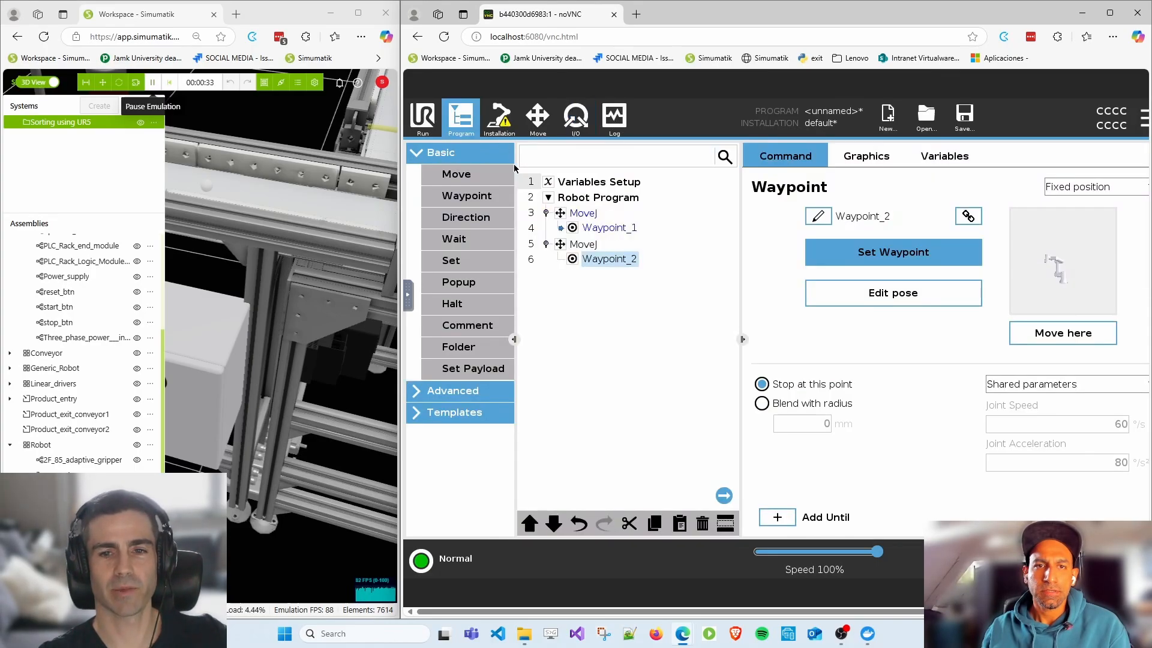
left_click(613, 203)
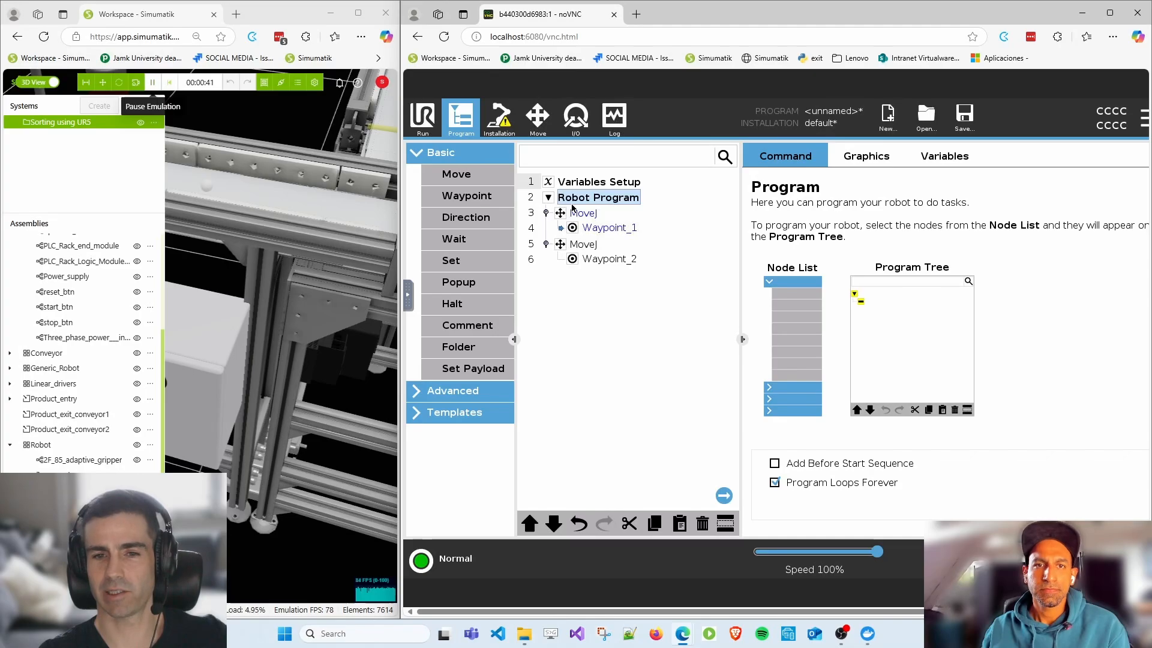
left_click(449, 241)
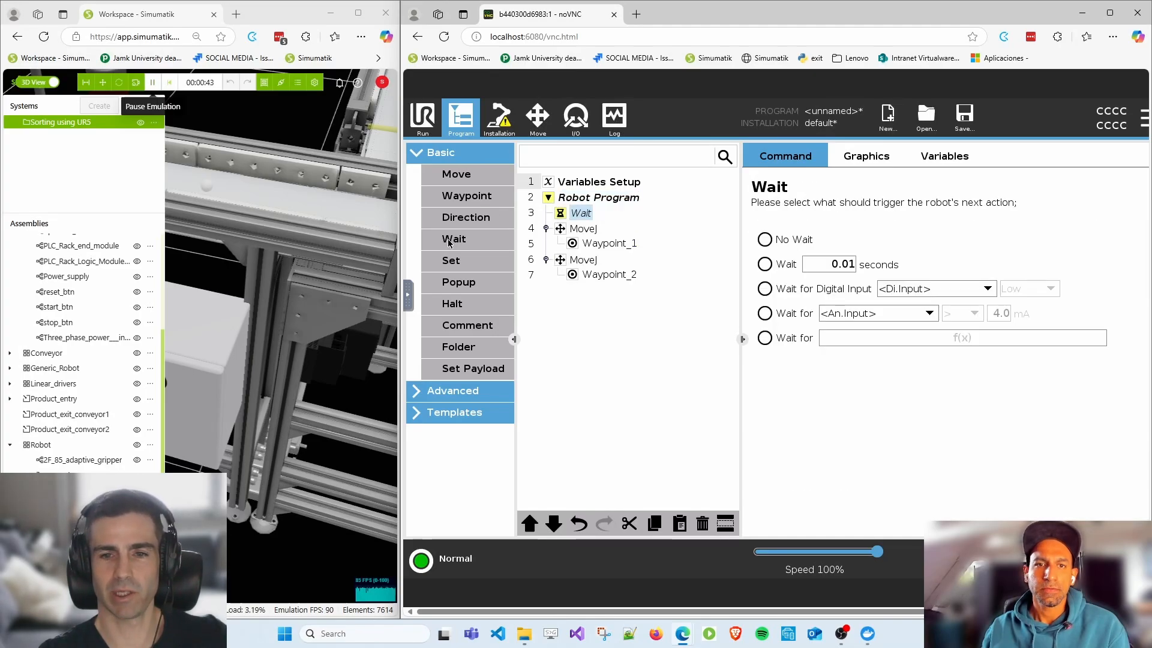
left_click(766, 288)
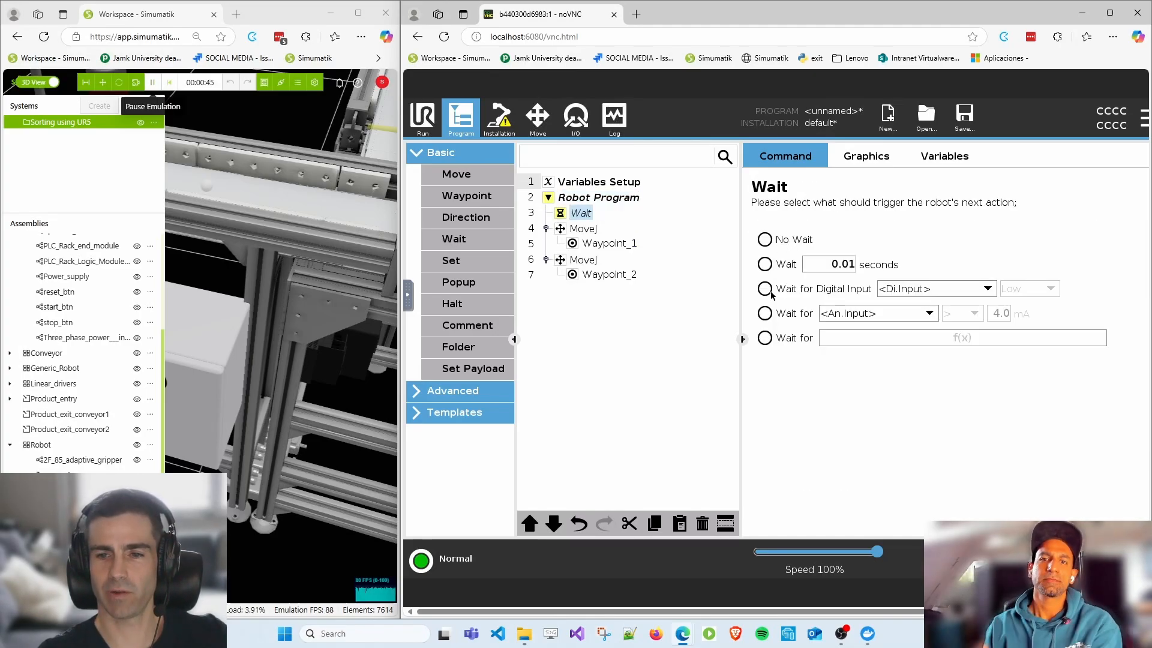
left_click(948, 295)
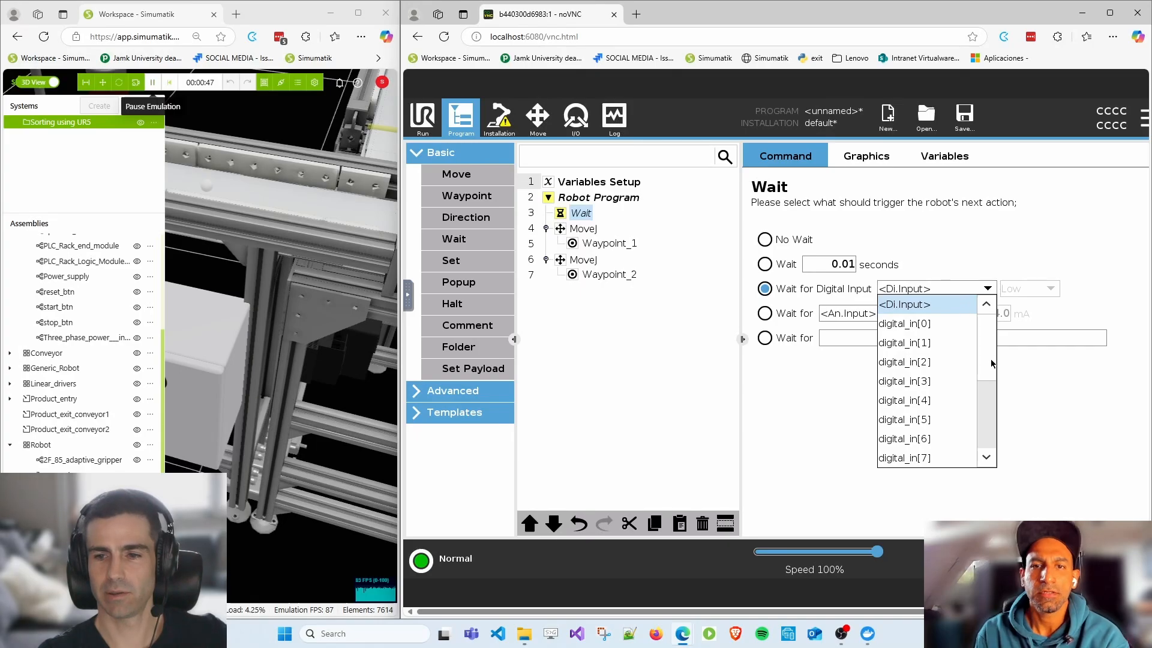
scroll(990, 414, "down", 3)
scroll(991, 430, "down", 3)
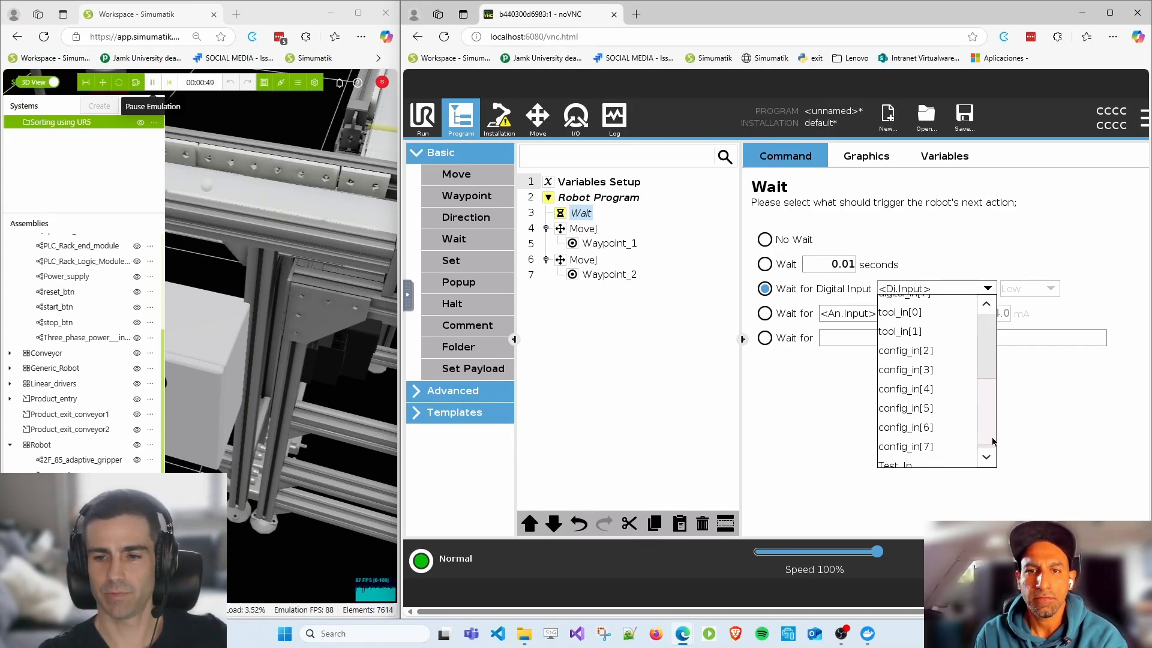
left_click(902, 464)
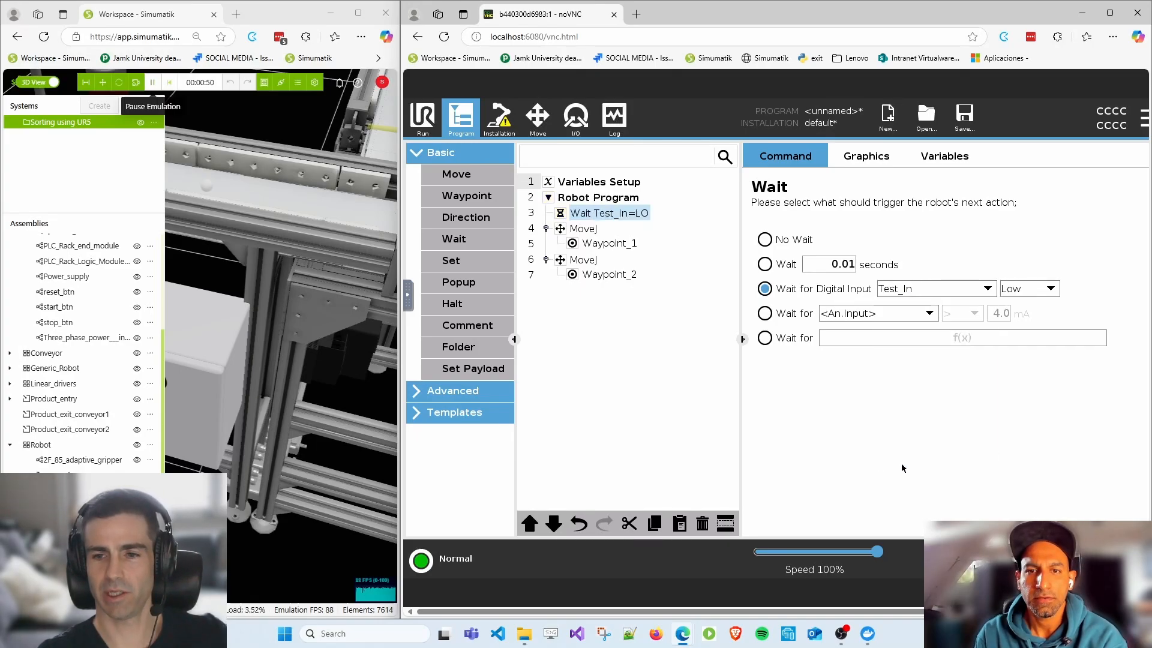
left_click(1028, 289)
left_click(1019, 327)
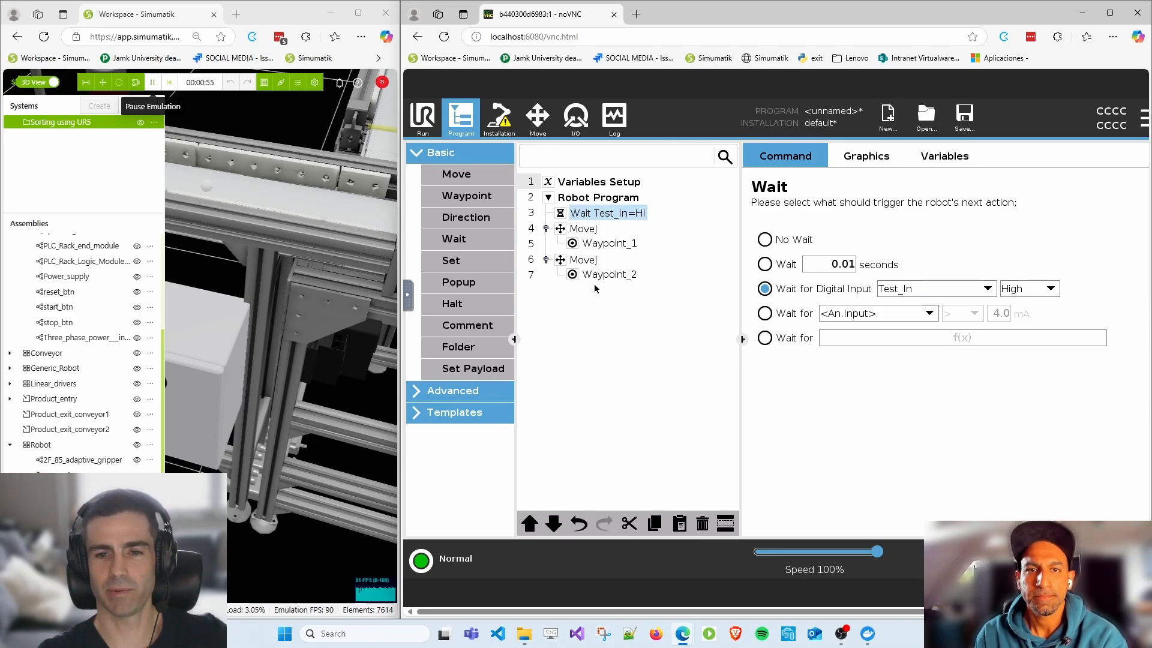
- Add a Set node at the end of the program, after Waypoint_2, that sets digital output Test_Out to High
left_click(460, 262)
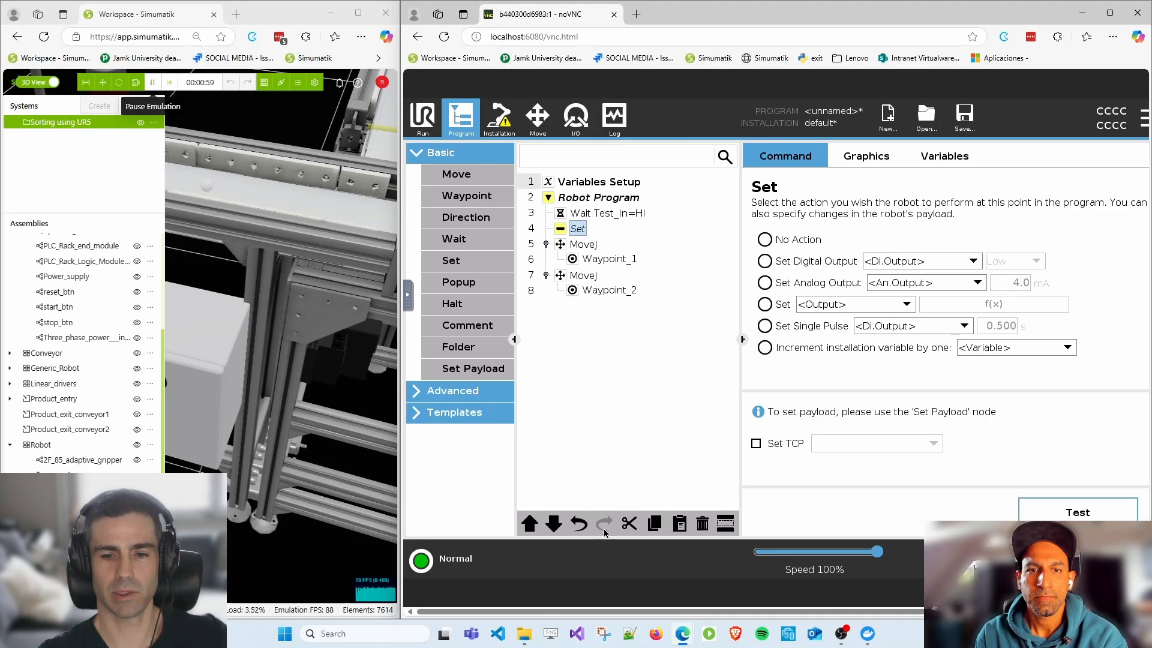
left_click(553, 525)
left_click(554, 524)
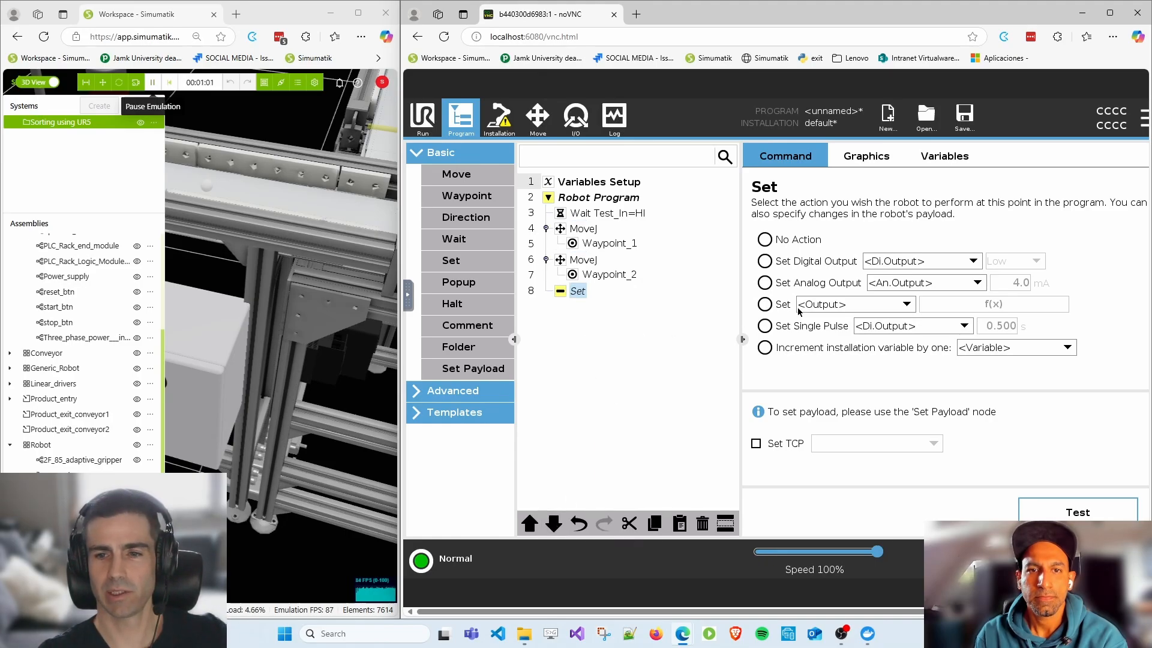
left_click(763, 263)
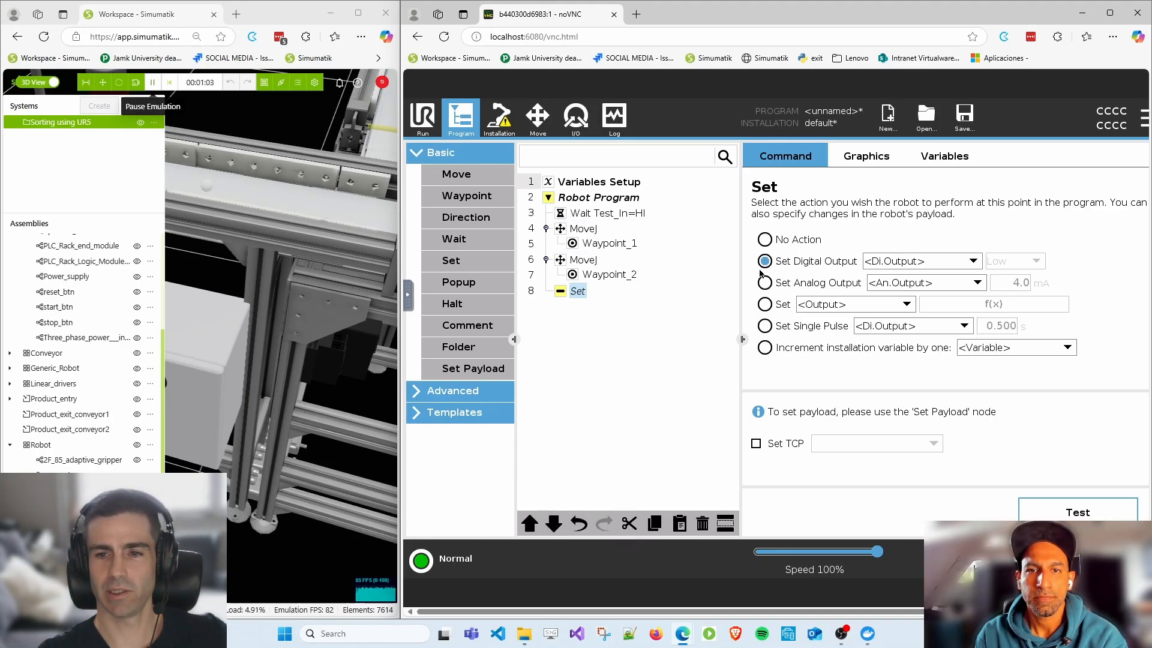
left_click(909, 270)
scroll(927, 384, "down", 5)
left_click(934, 430)
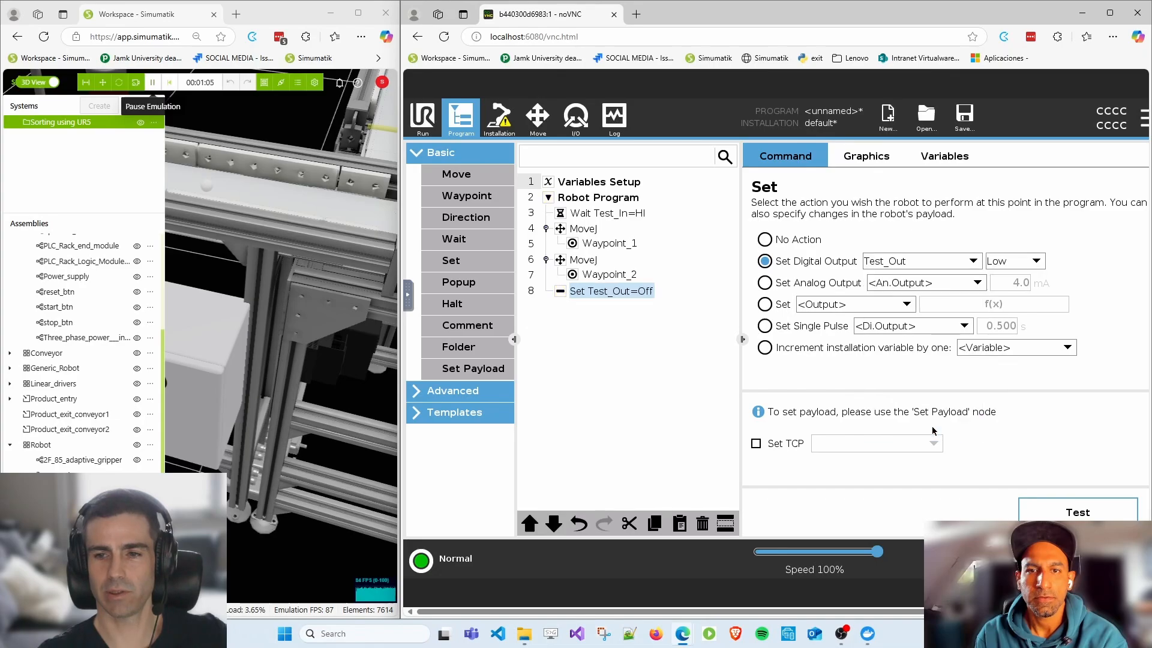
left_click(1036, 261)
left_click(999, 298)
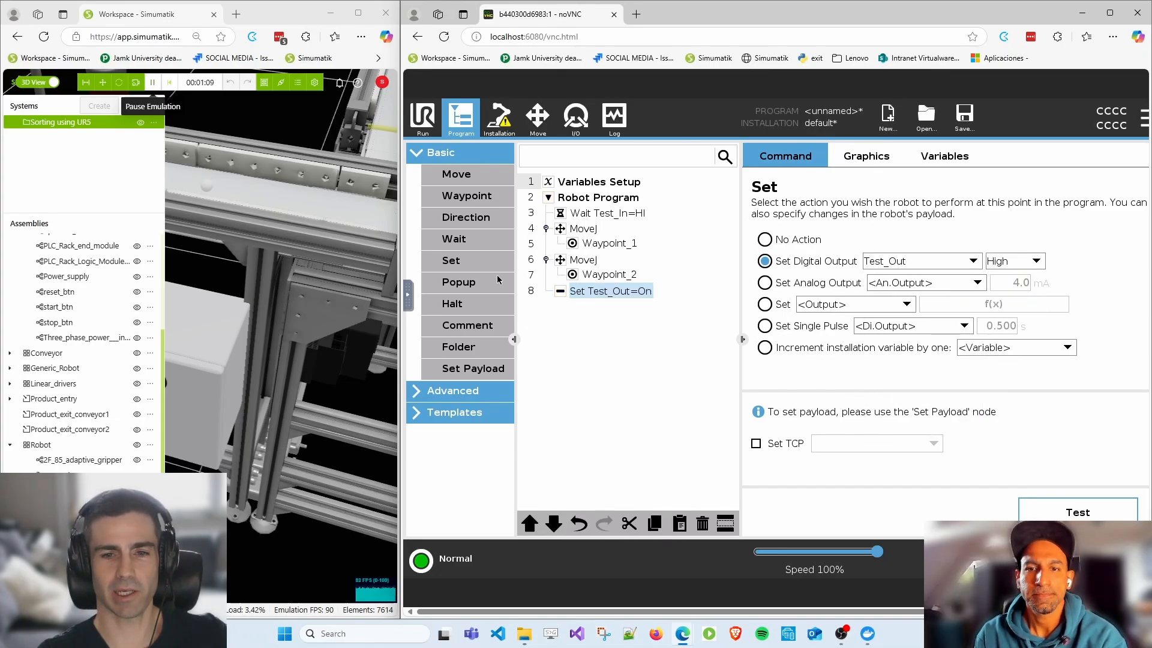
- Add a Wait node after the Test_Out Set node that waits for digital input Test_In to be Low
left_click(481, 243)
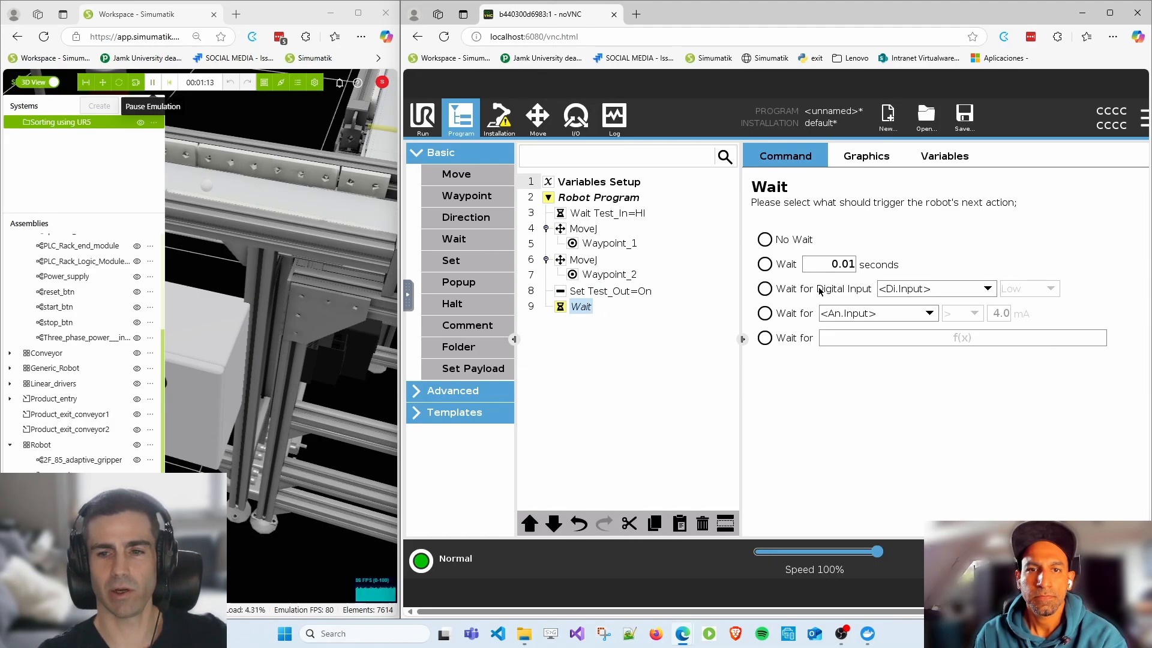
left_click(964, 292)
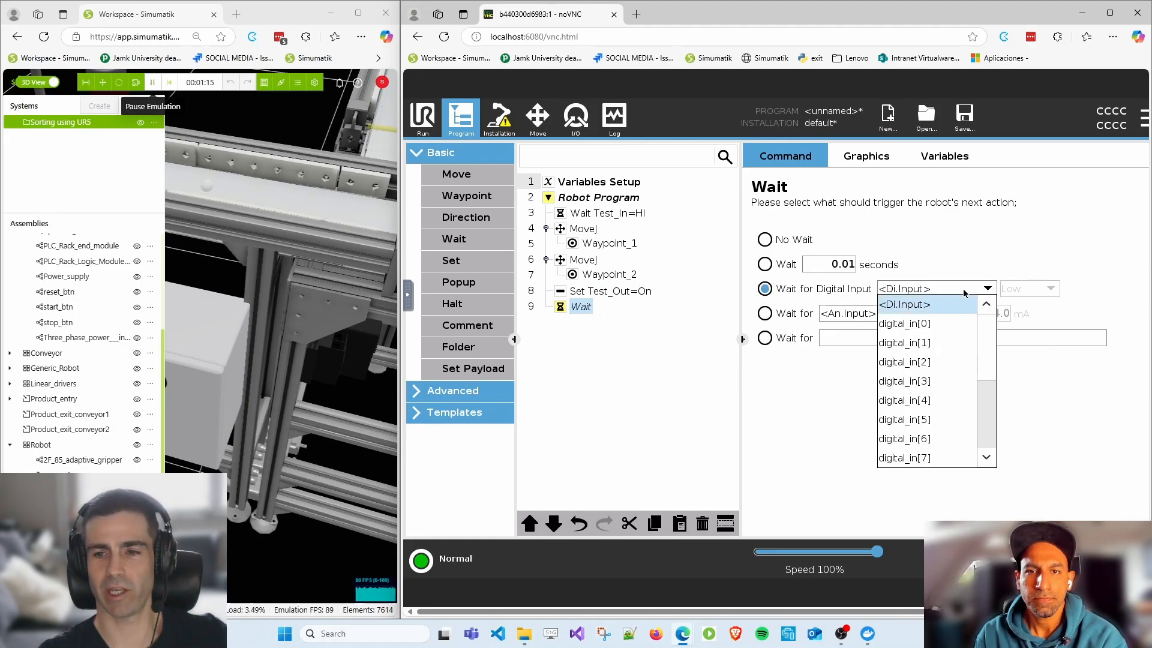
scroll(954, 390, "down", 5)
left_click(927, 458)
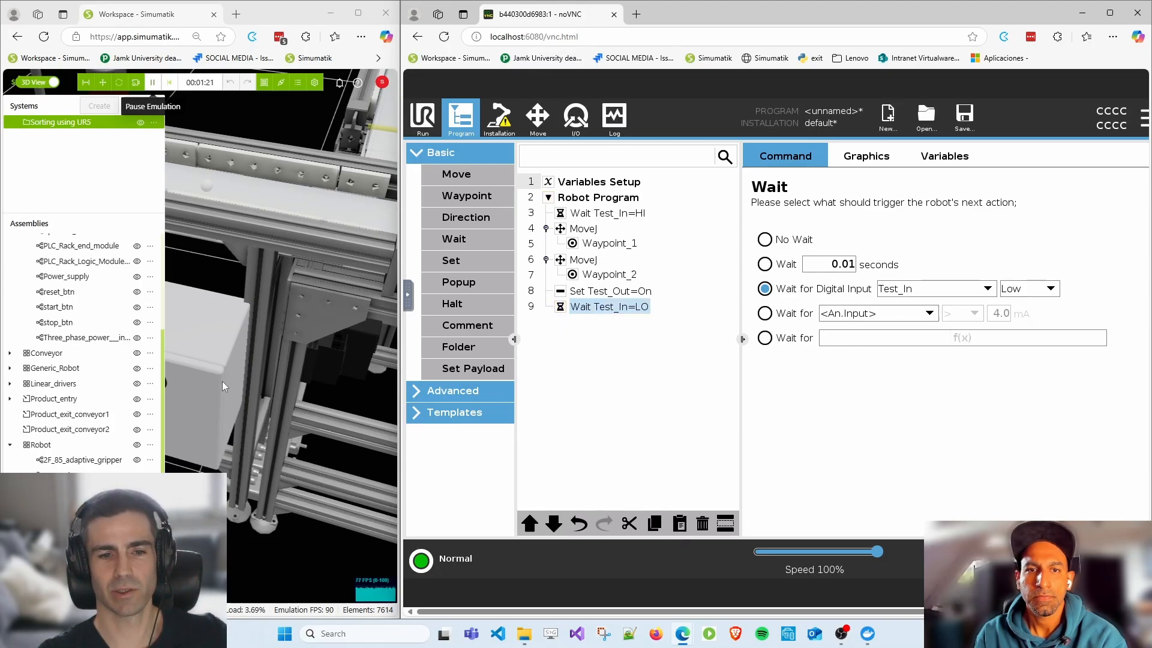
- Add a Set node after the last Wait that sets digital output Test_Out to Low
right_click_drag(222, 380, 364, 381)
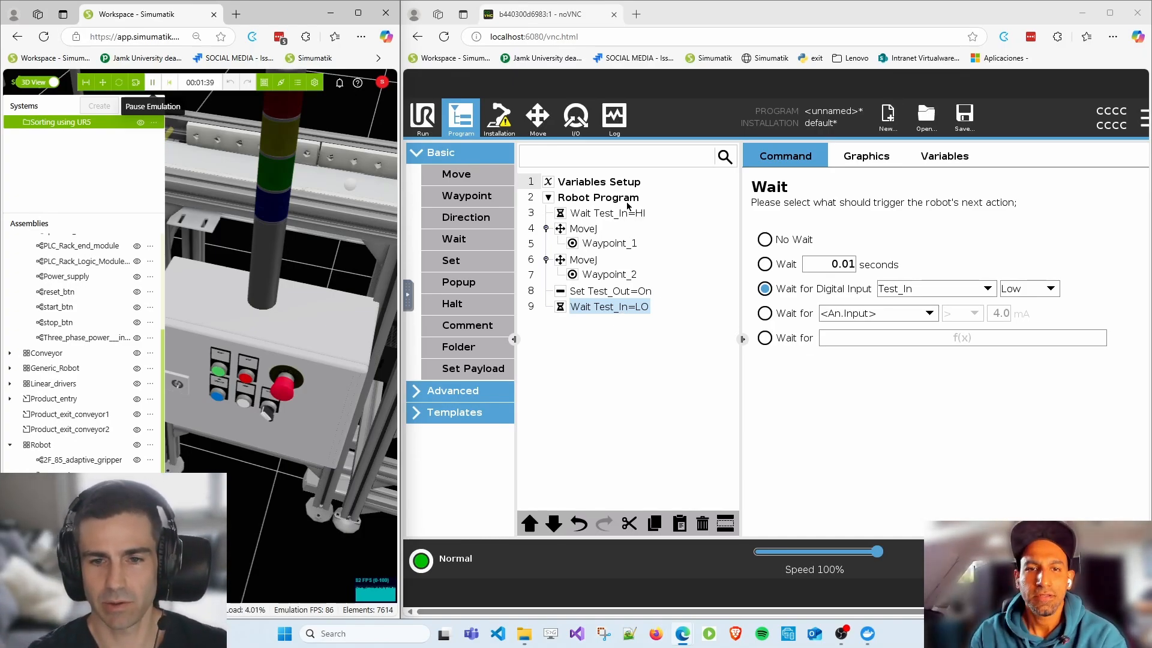
left_click(603, 306)
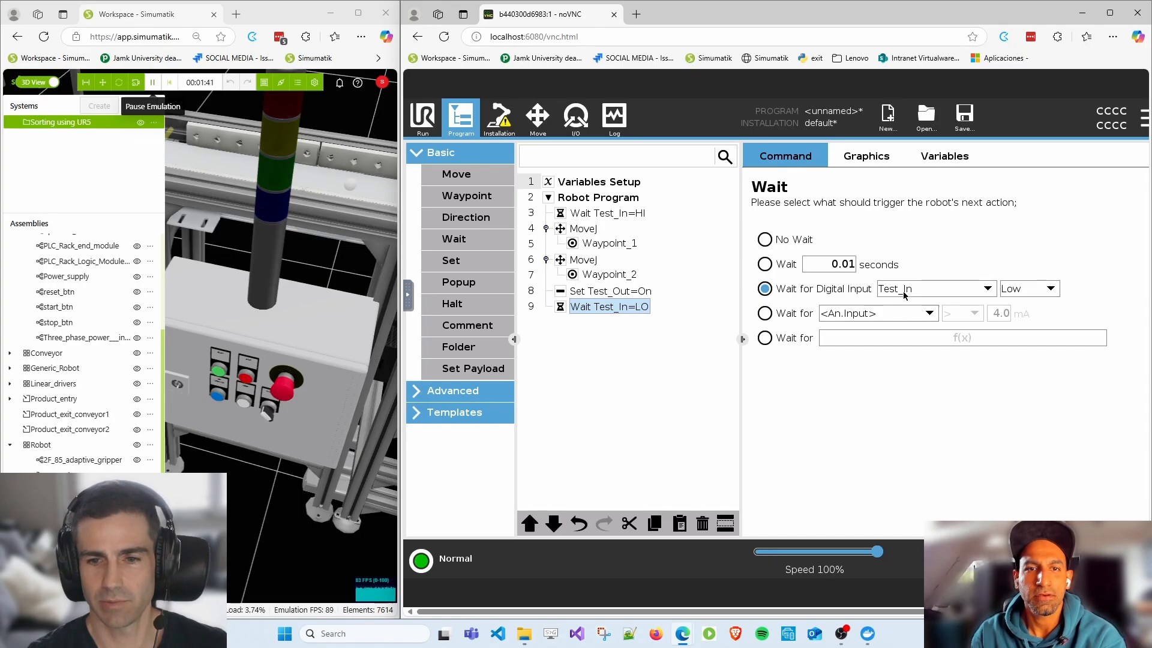
left_click(474, 264)
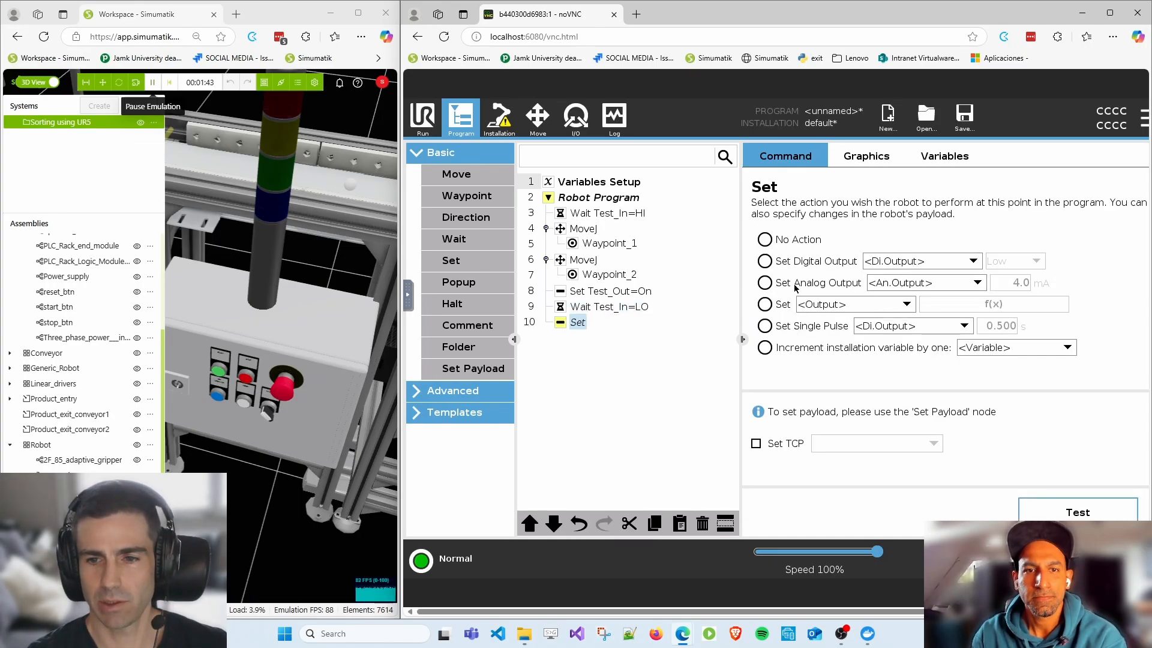
left_click(924, 266)
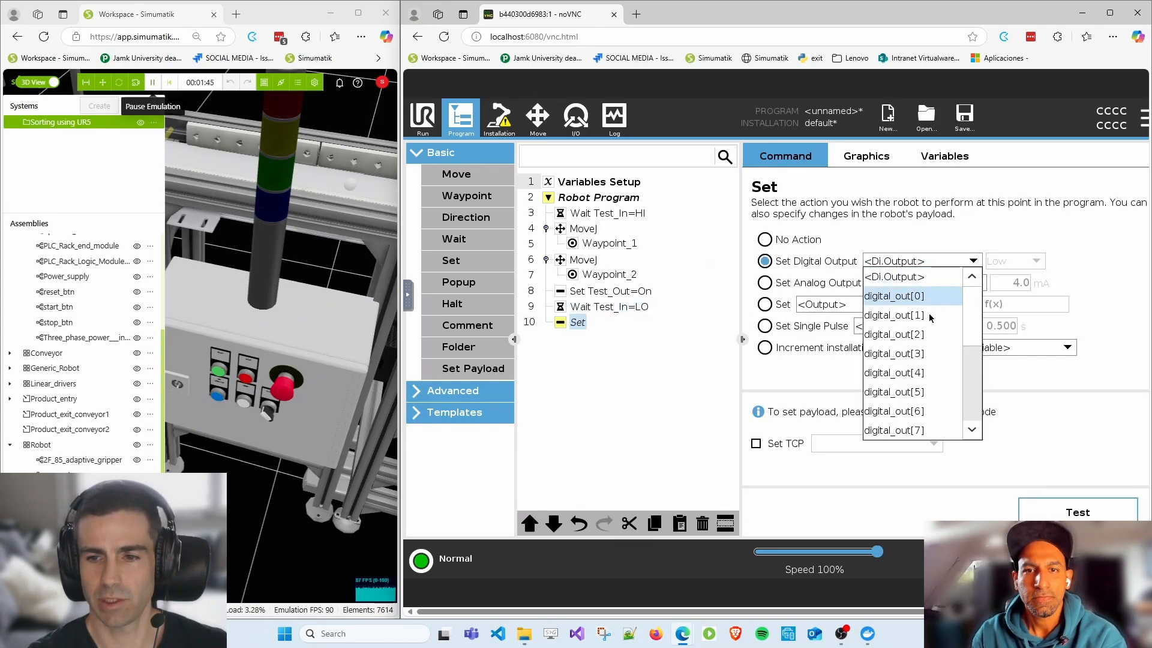
scroll(912, 372, "down", 5)
left_click(912, 427)
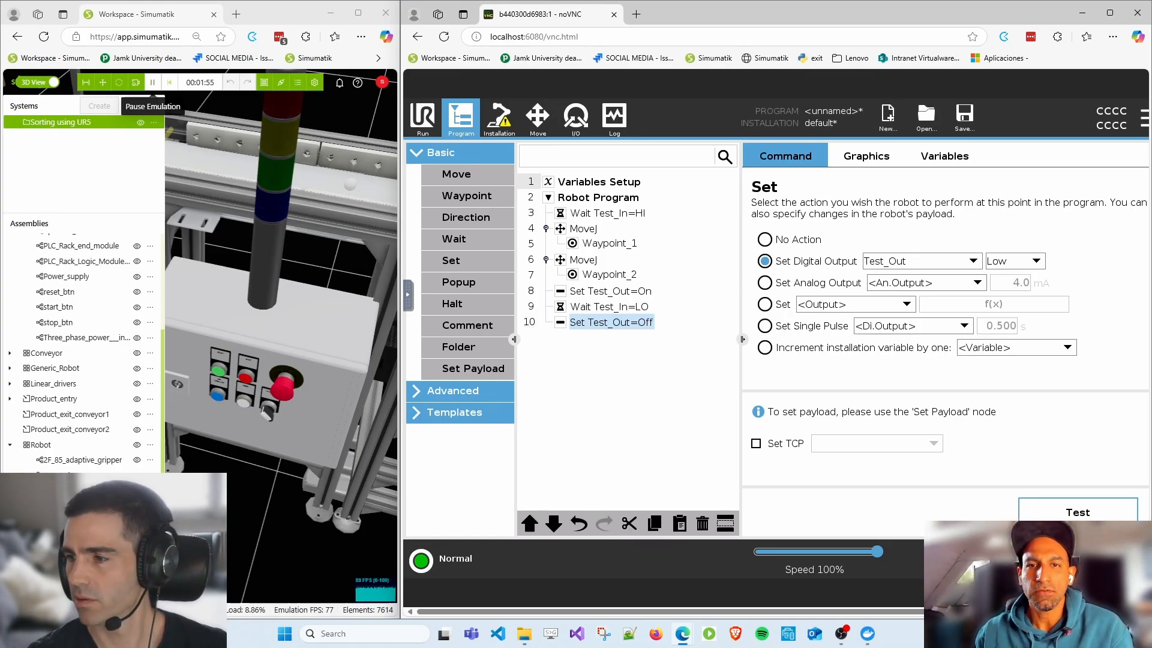
- Save the program and installation, naming the program file Test
left_click(964, 123)
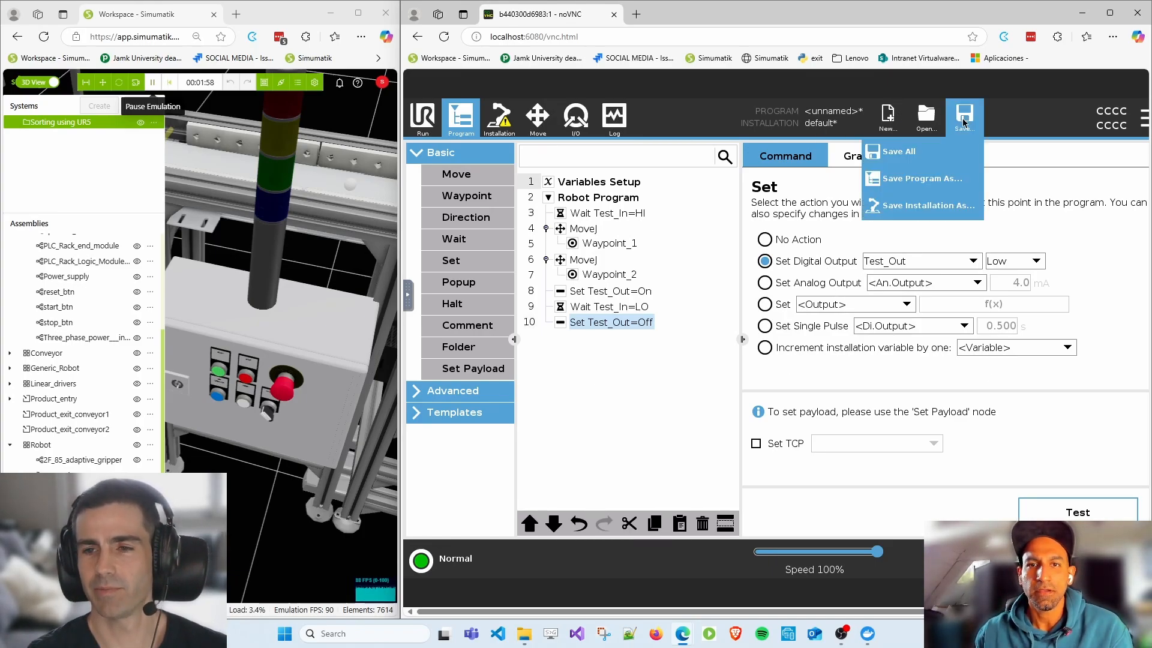
left_click(910, 152)
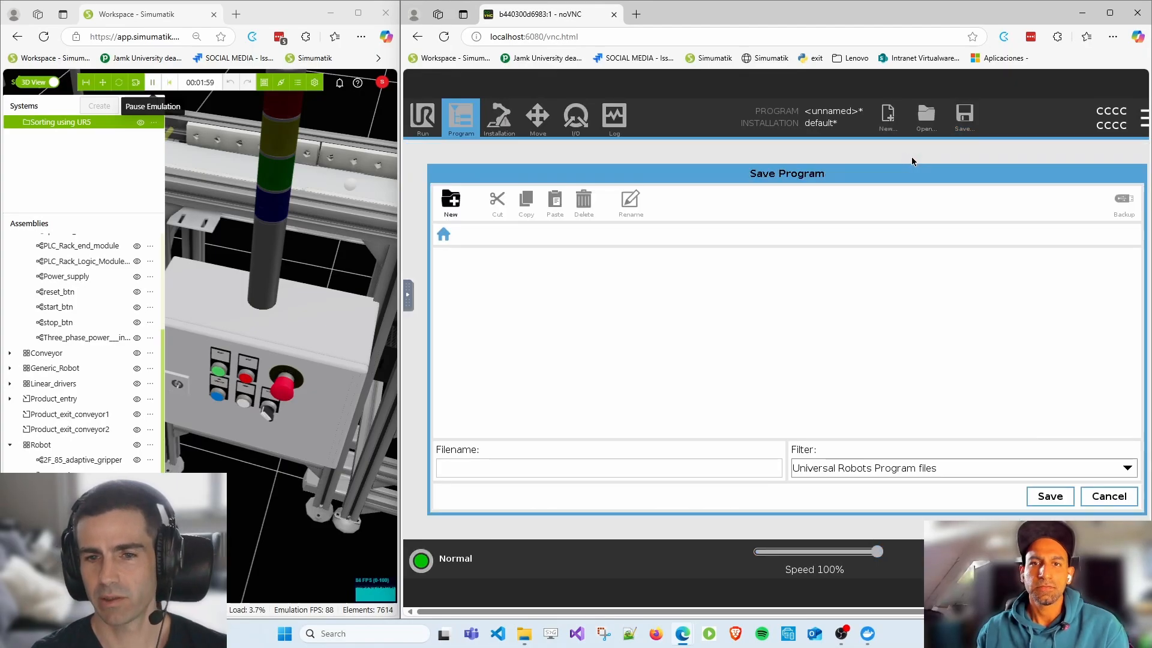
left_click(562, 472)
type("Test")
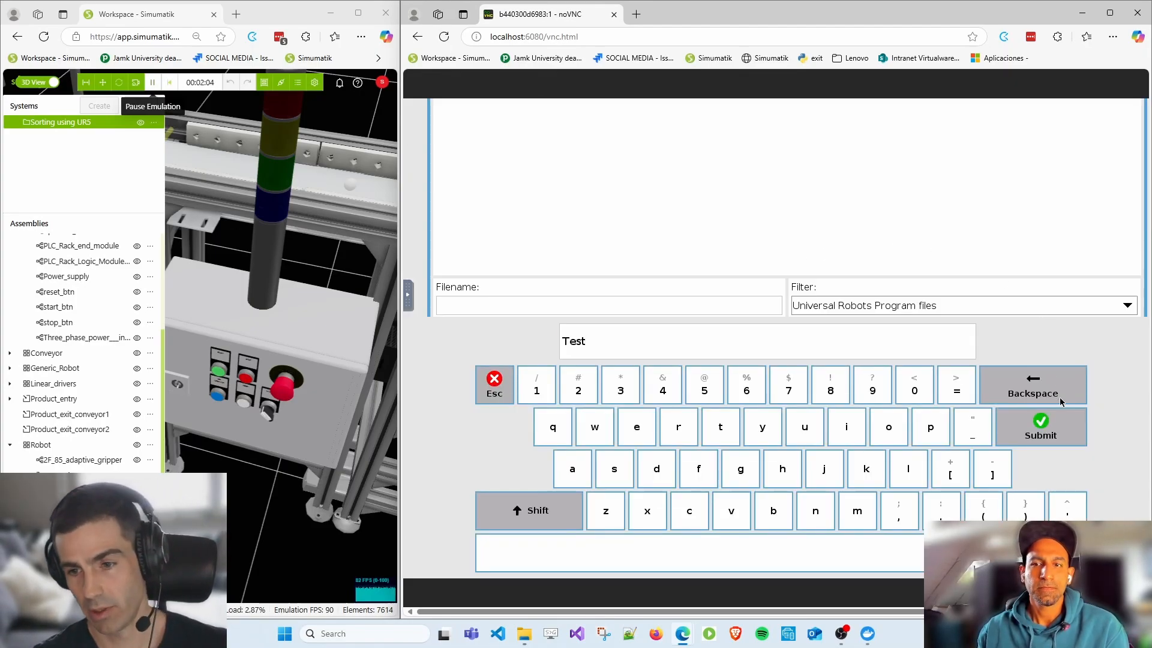
left_click(1060, 434)
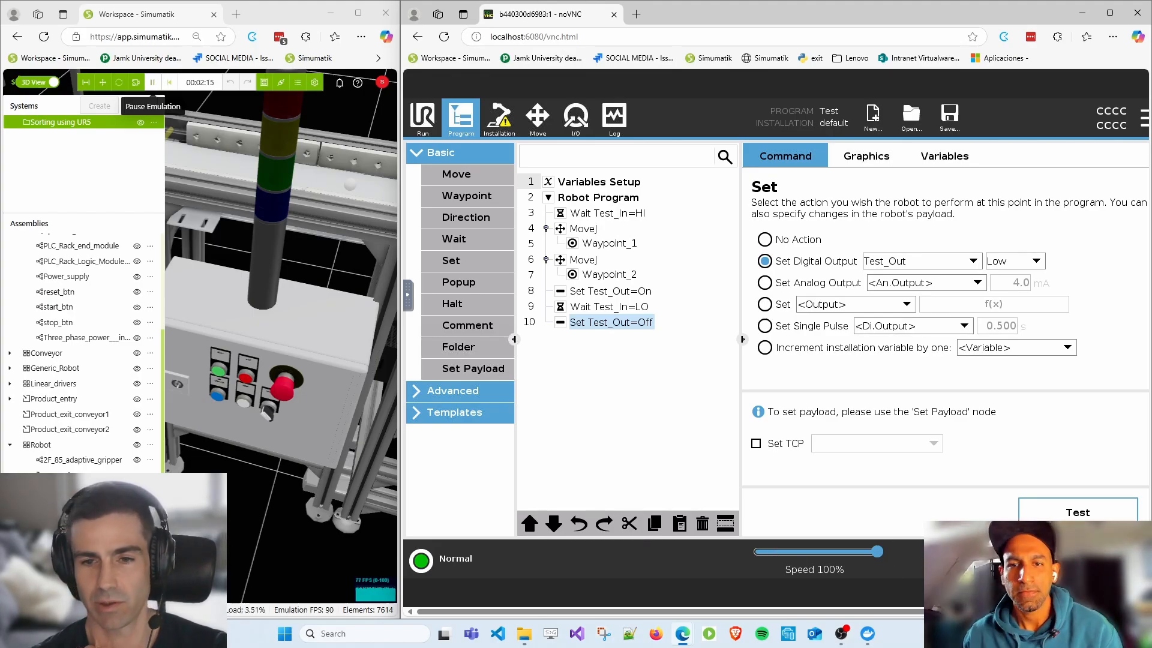
- Run the program by moving the robot to Waypoint_1 and playing from Robot Program
left_click(1045, 561)
left_click(1037, 484)
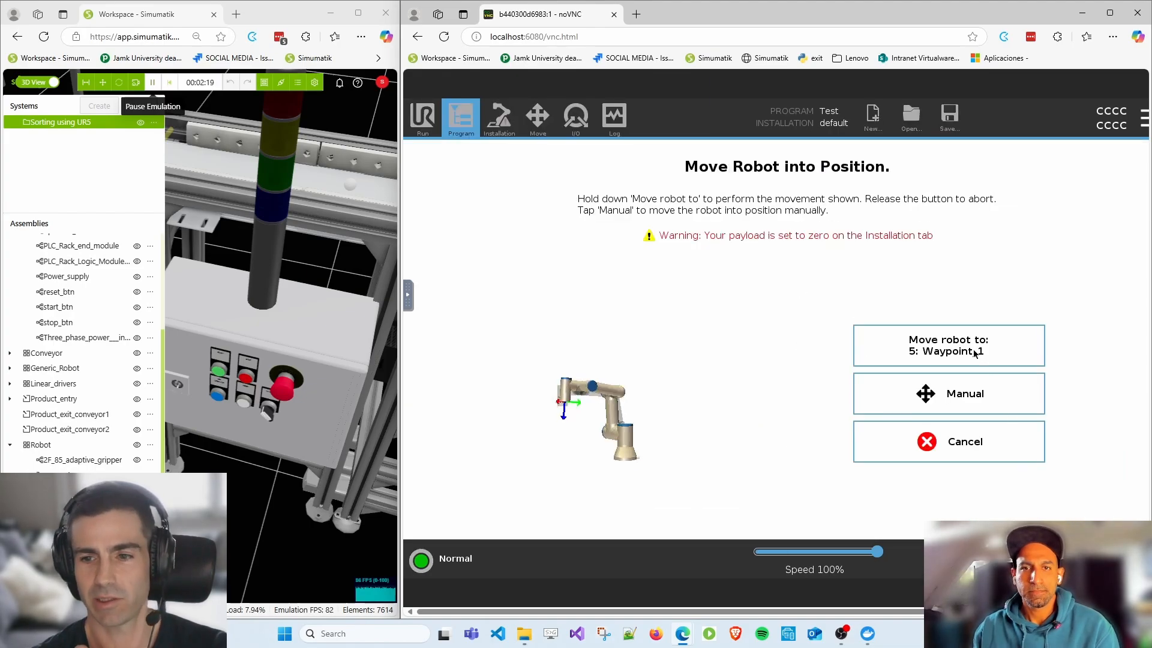
scroll(203, 290, "down", 10)
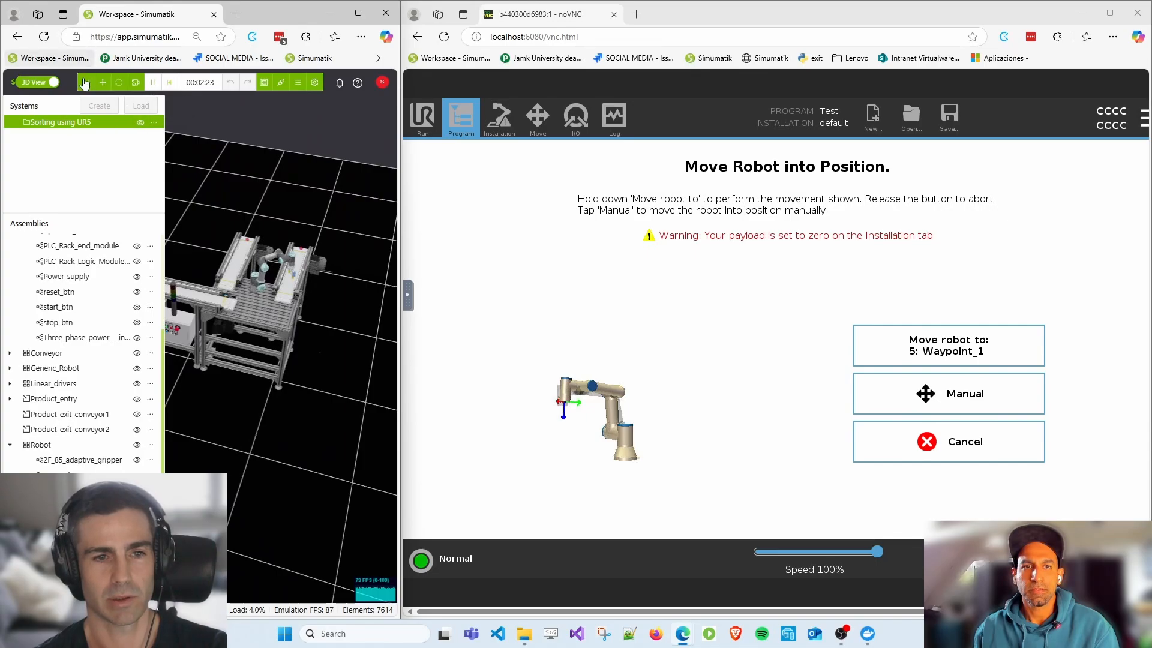
left_click(86, 82)
scroll(219, 239, "up", 5)
left_click(941, 351)
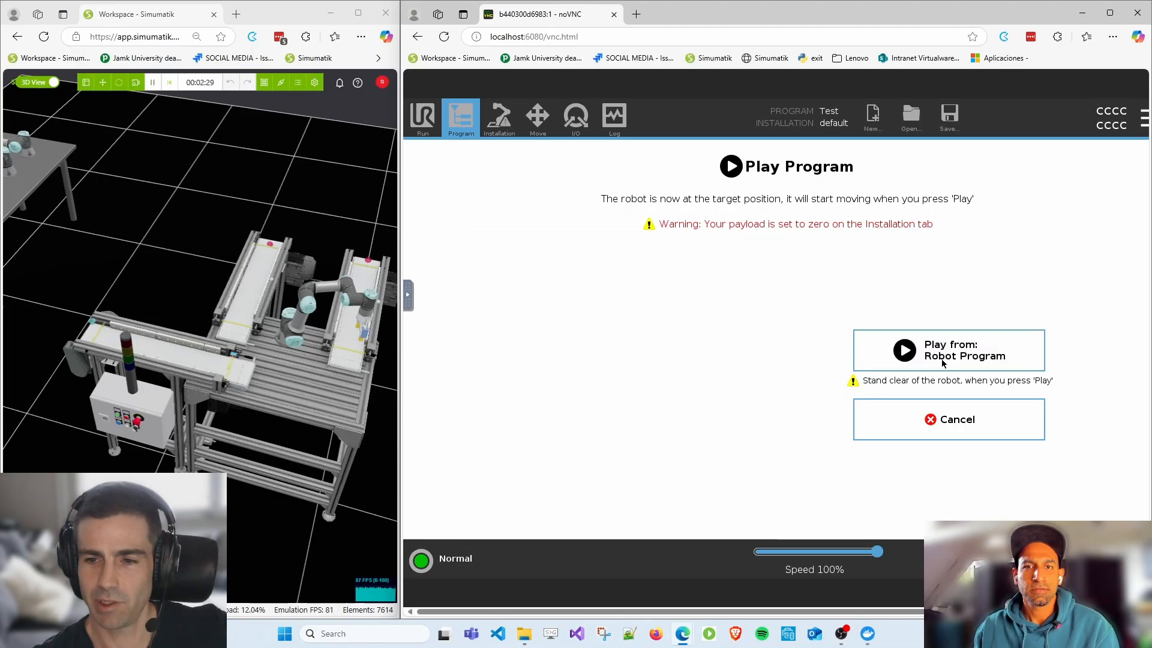
left_click(942, 362)
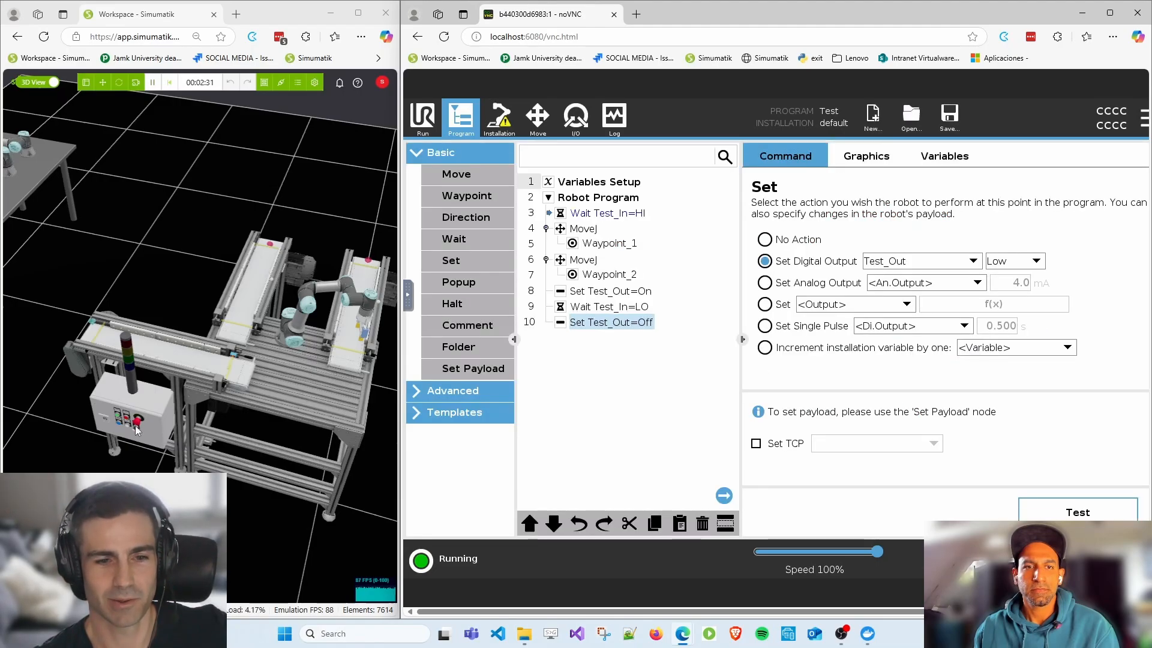
- Reset the Simumatik emulation and start it again
left_click_drag(143, 498, 146, 434)
scroll(146, 409, "up", 3)
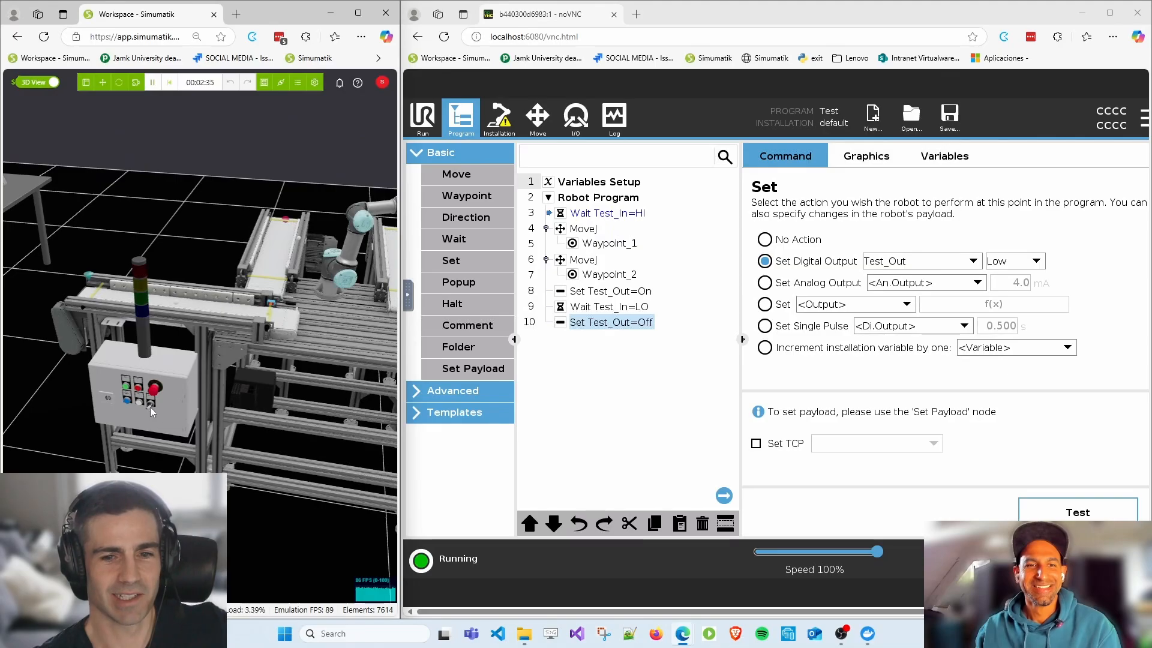
left_click(171, 83)
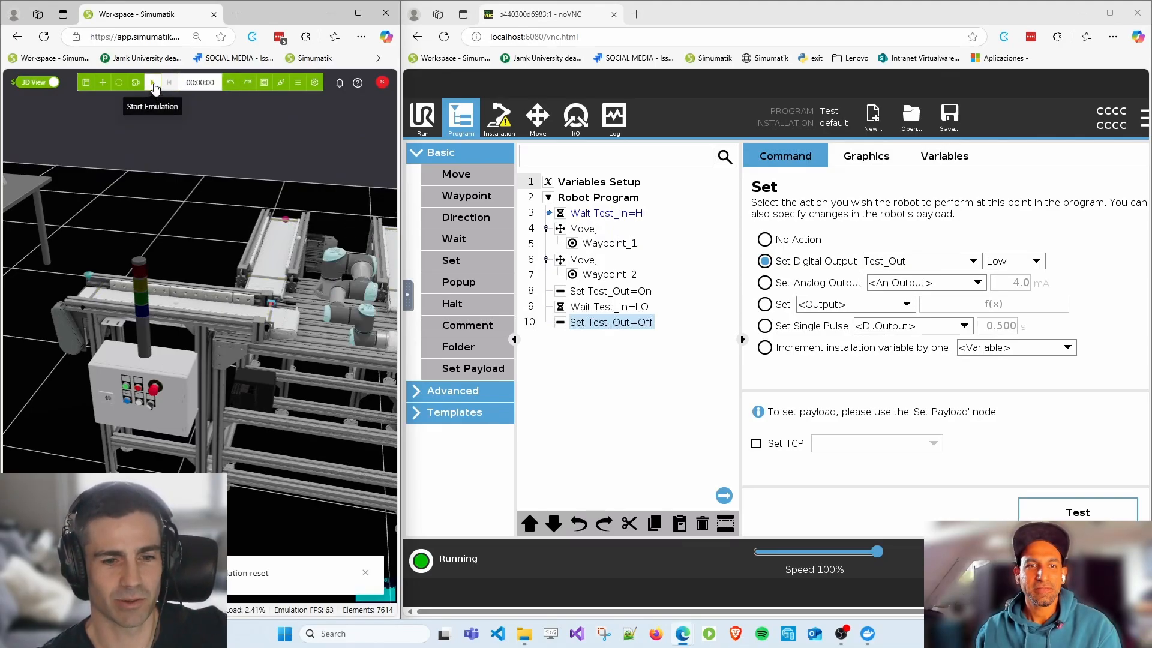
left_click(154, 84)
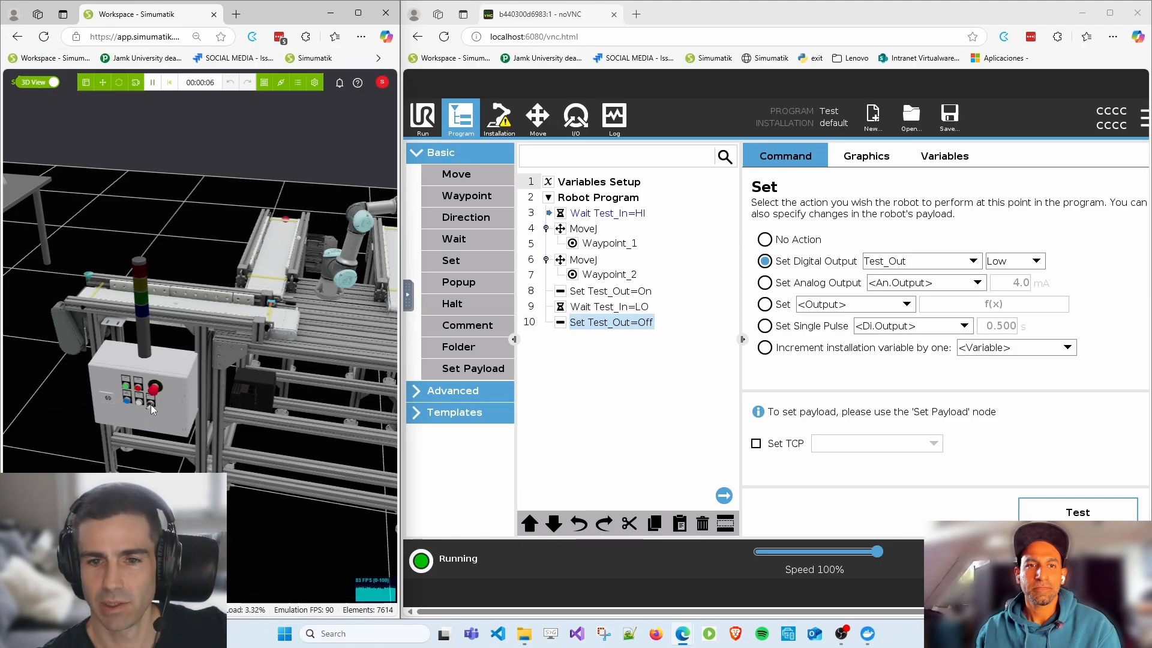
- Examine the first Wait node's trigger and the Generic_Robot_Controller's variables and connections
left_click(609, 213)
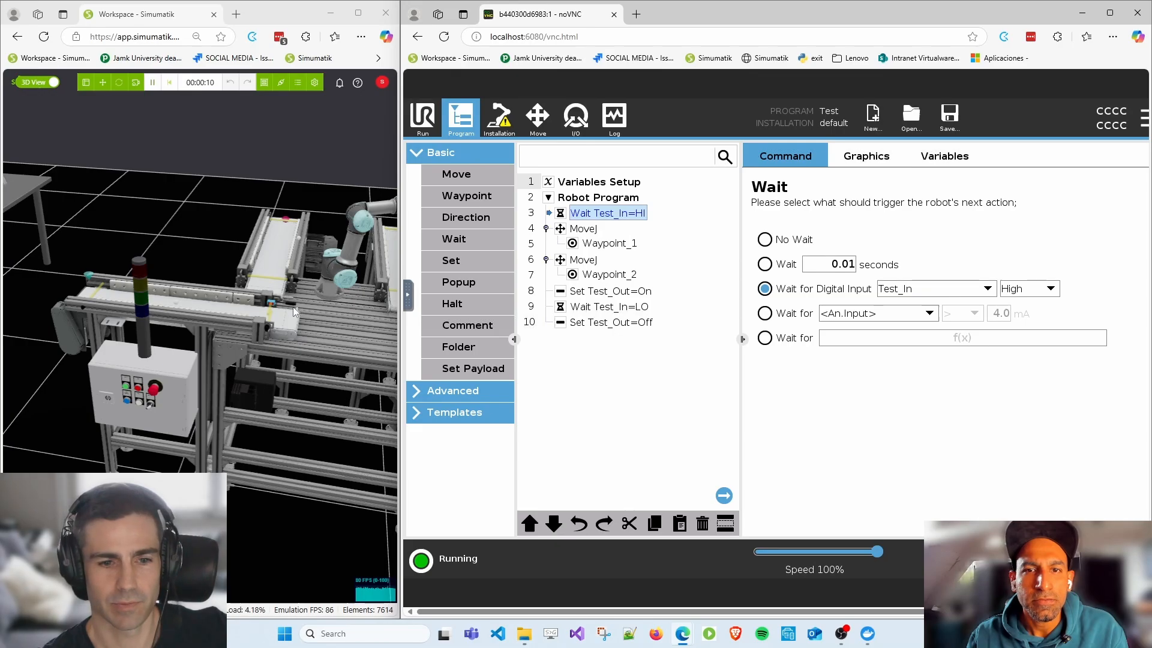
scroll(293, 309, "down", 5)
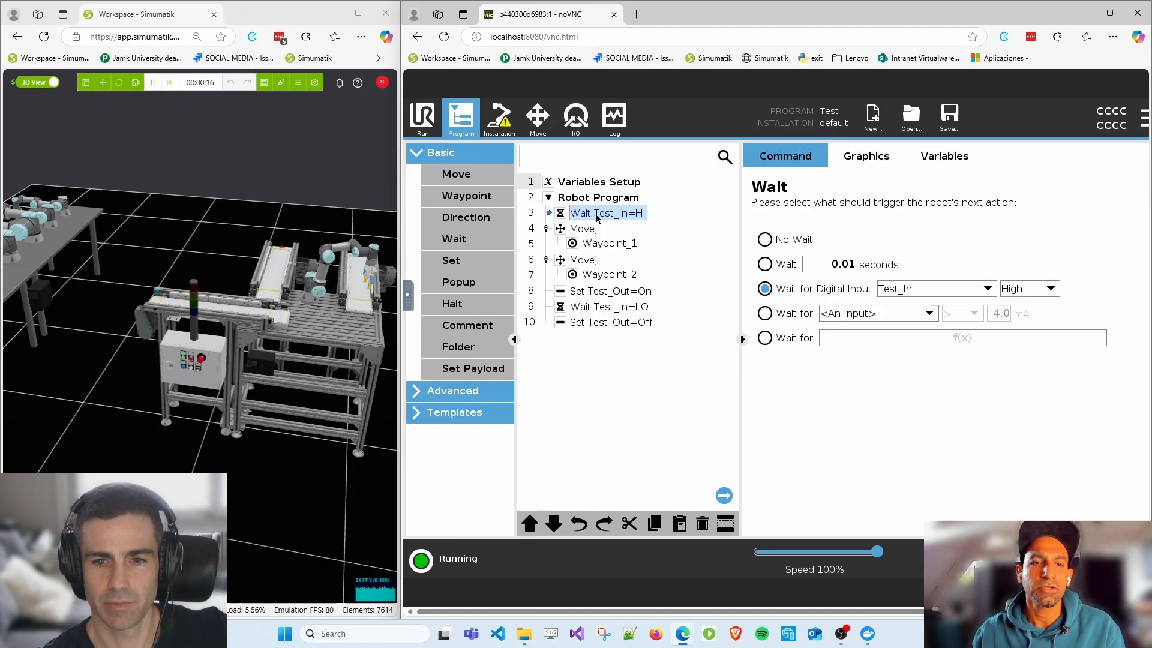
scroll(195, 355, "up", 6)
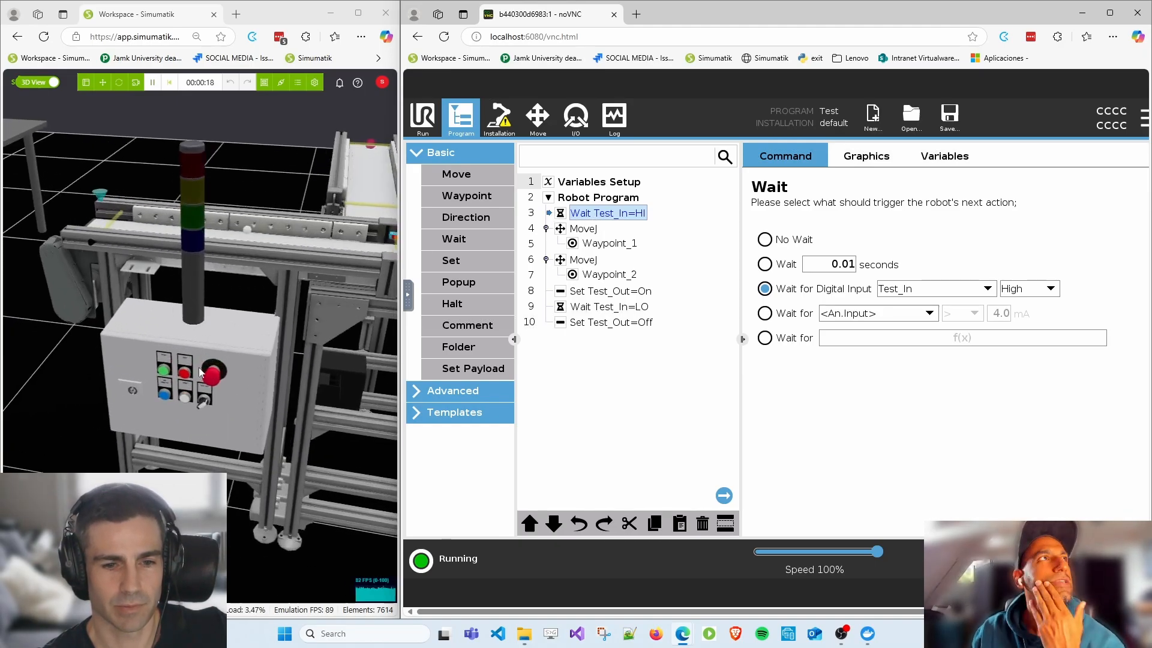
scroll(204, 408, "down", 6)
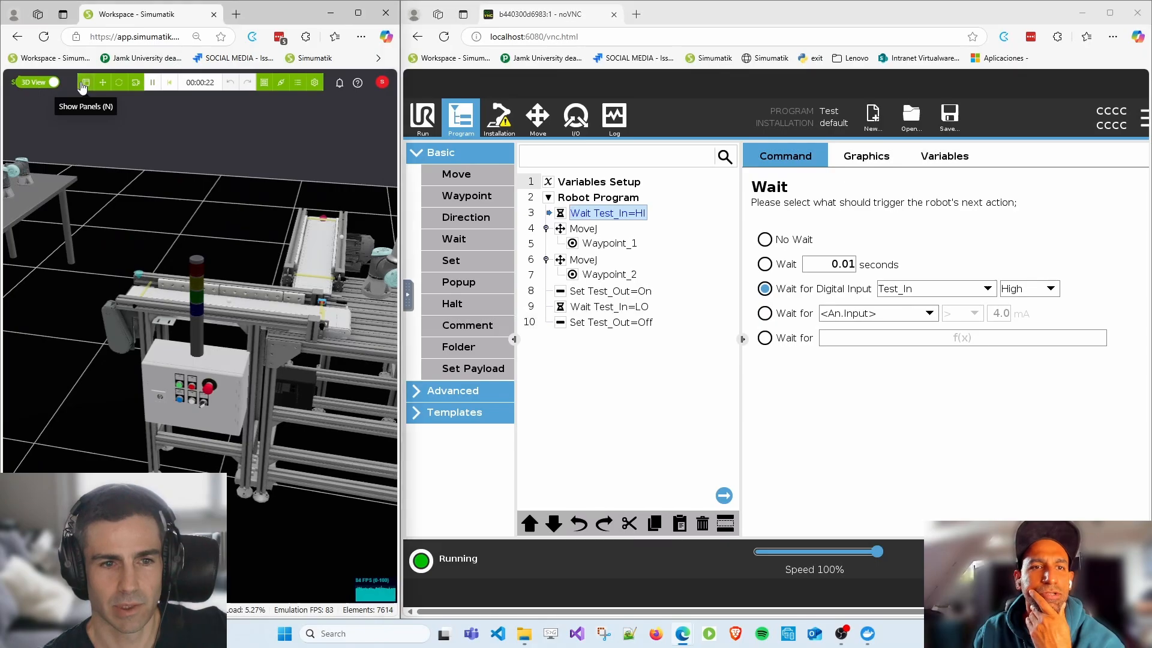
left_click(83, 87)
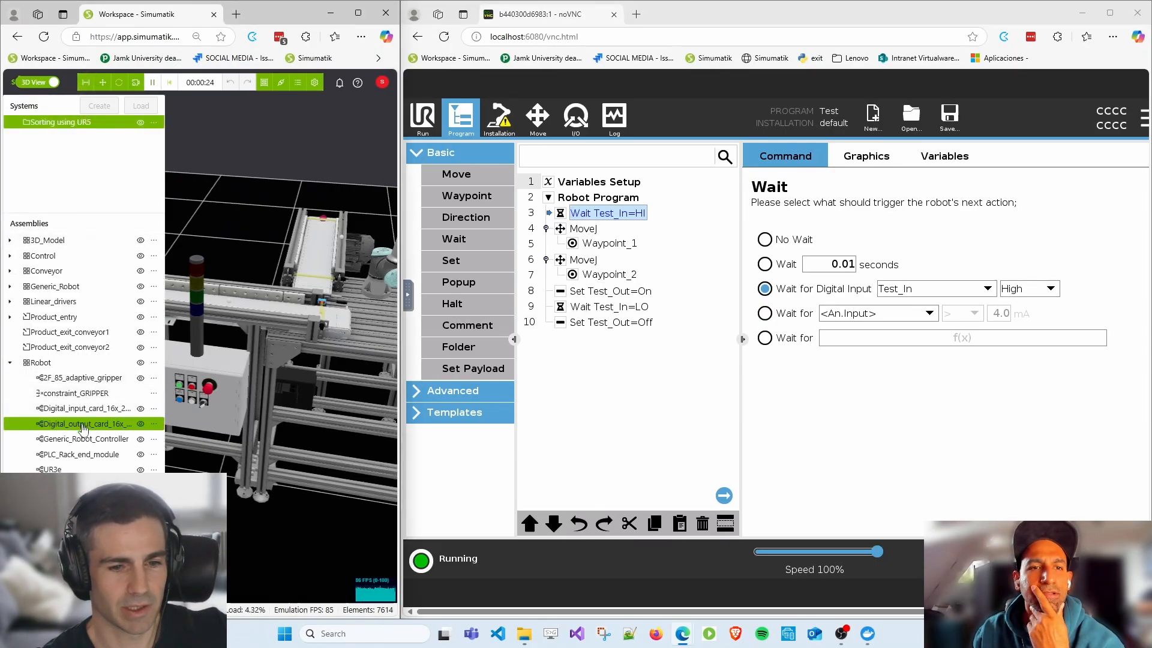
left_click(87, 441)
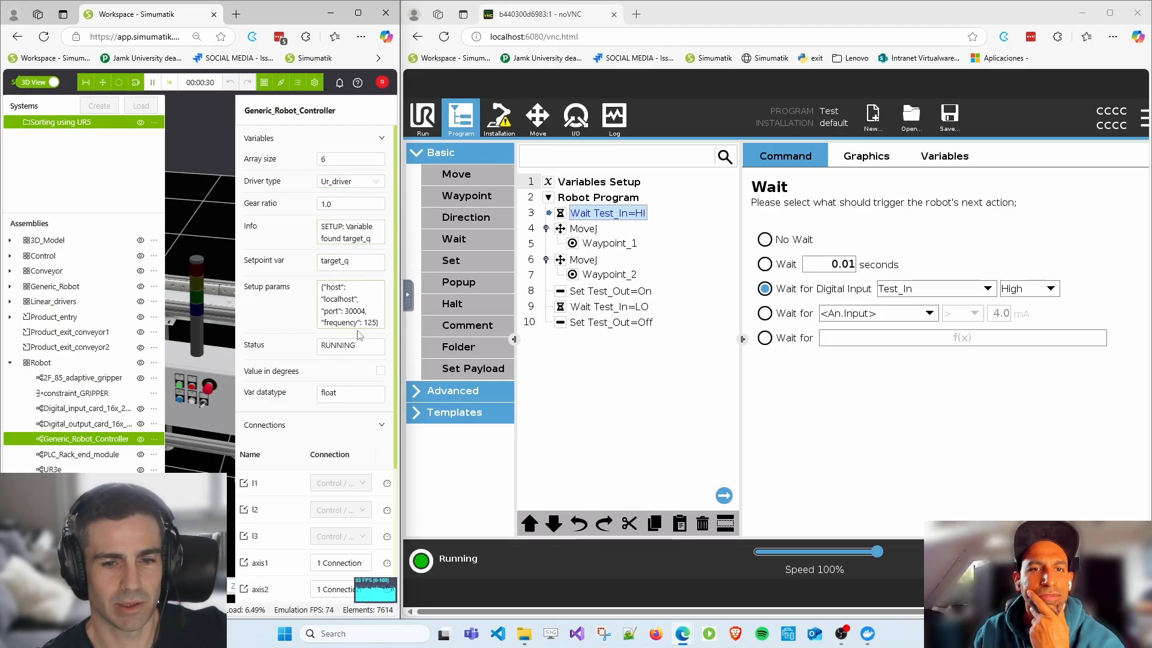
scroll(355, 286, "down", 1)
scroll(355, 286, "up", 1)
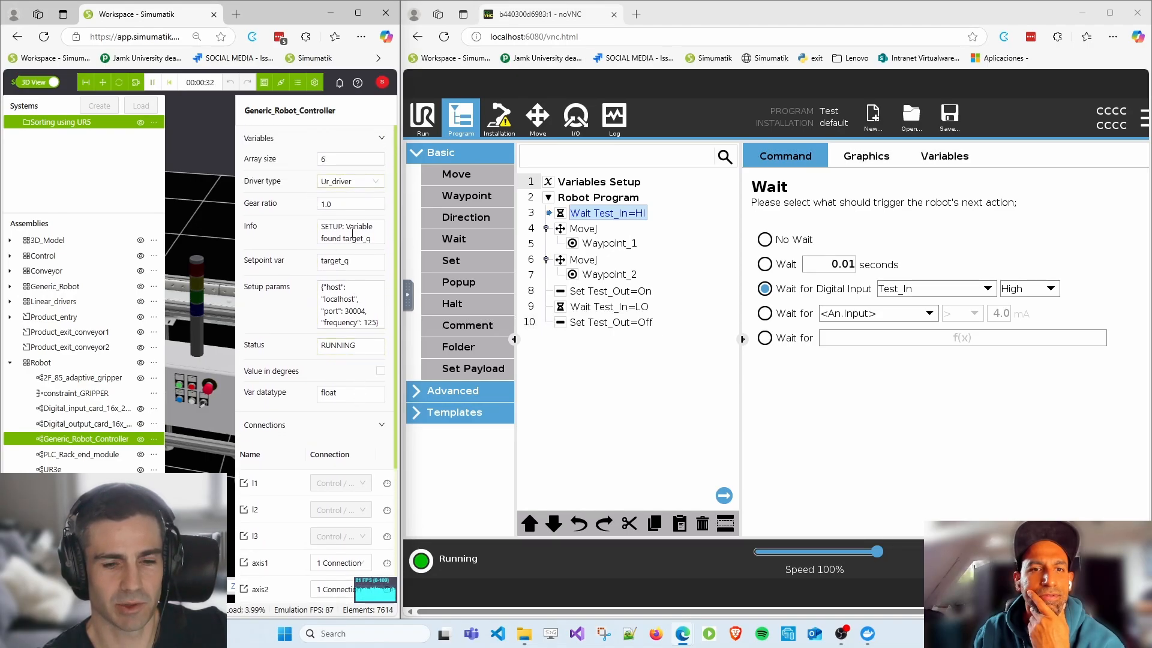
- Check the voltage and current on in_00 of the Robot assembly's Digital_input_card_16x_24VDC
left_click(94, 413)
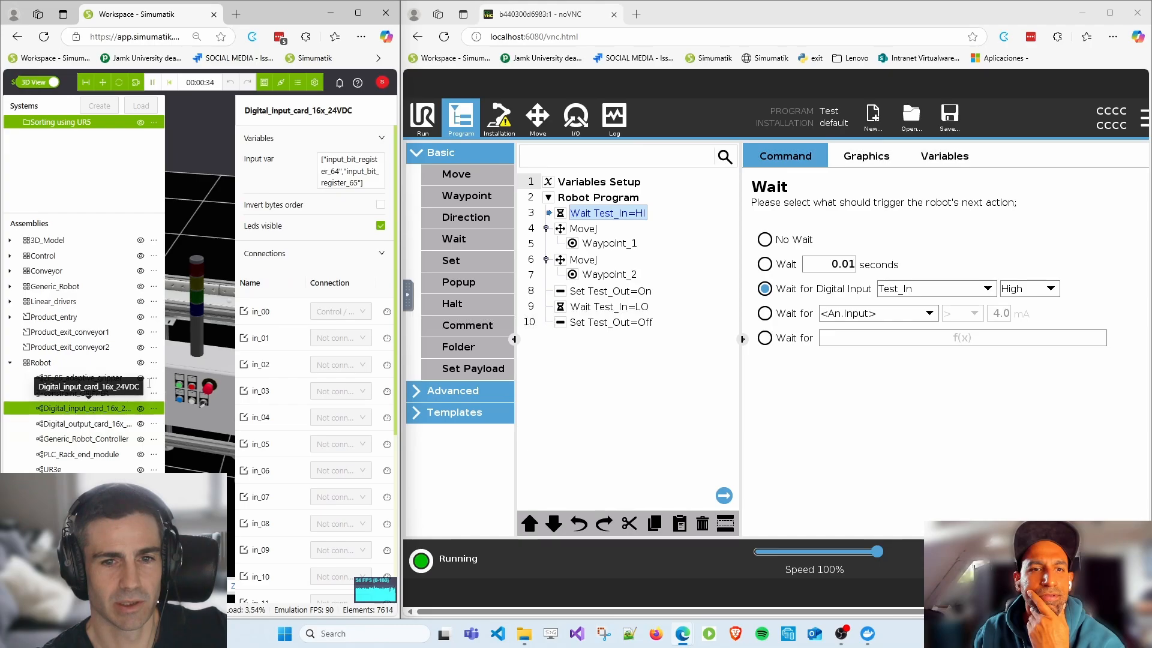
left_click(386, 314)
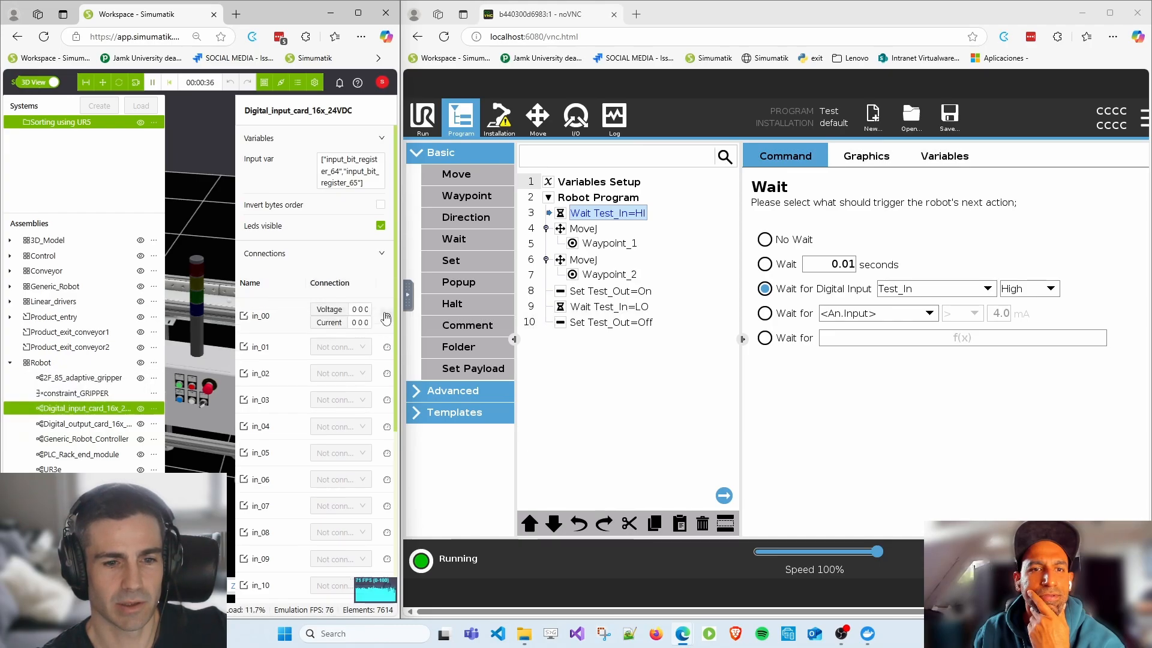
left_click(387, 316)
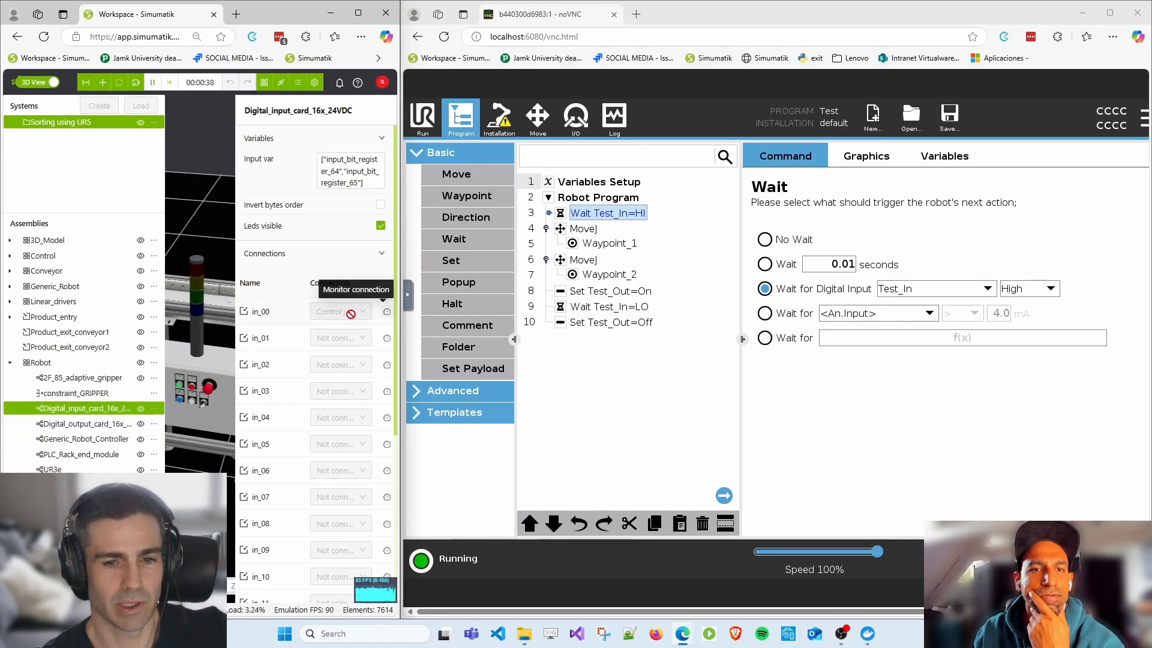
left_click(207, 415)
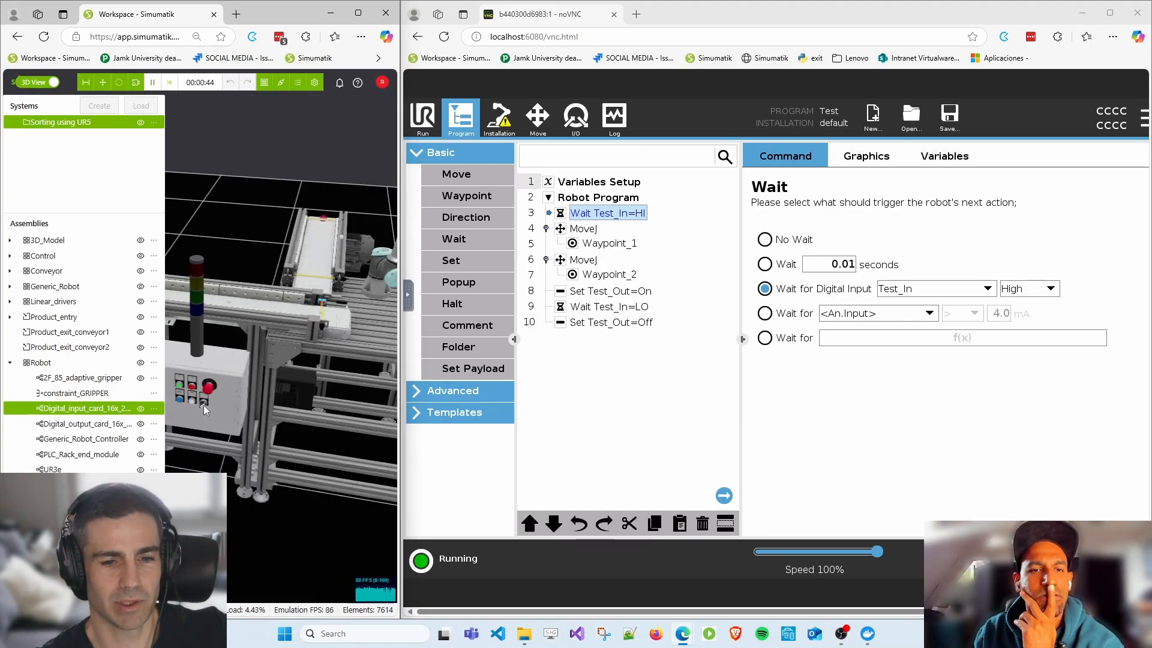
- Reset the emulation and connect terminal 13 of the 2_Position_Switch to dc_p of the Control Power_supply
left_click(169, 82)
left_click(204, 407)
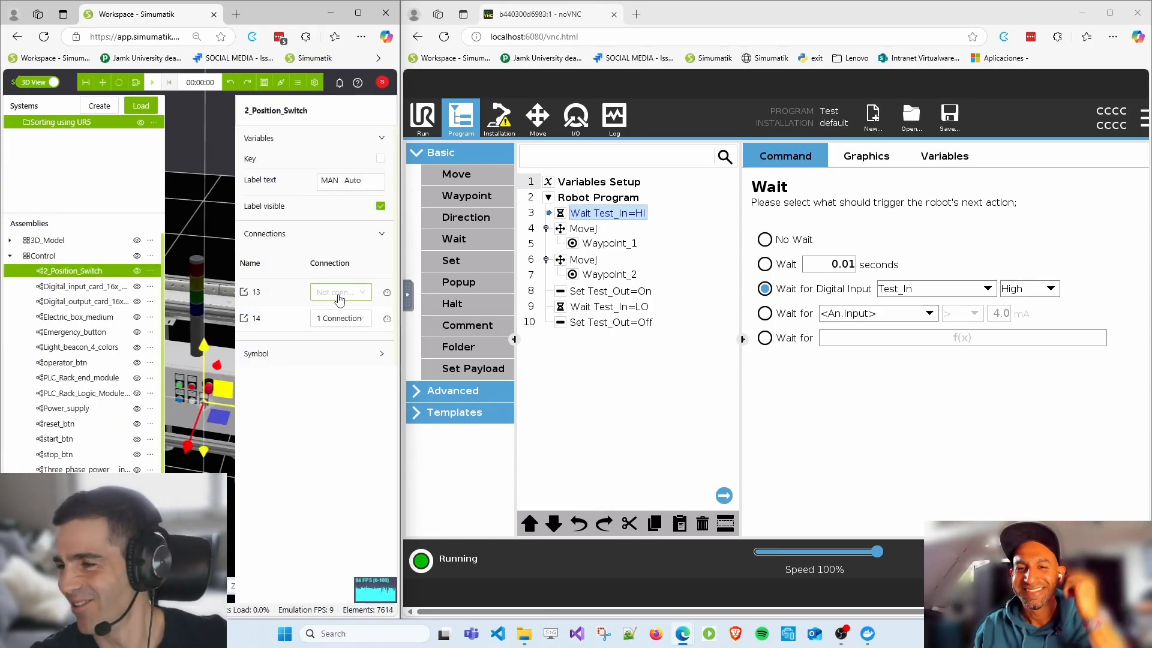
left_click(339, 294)
left_click(333, 312)
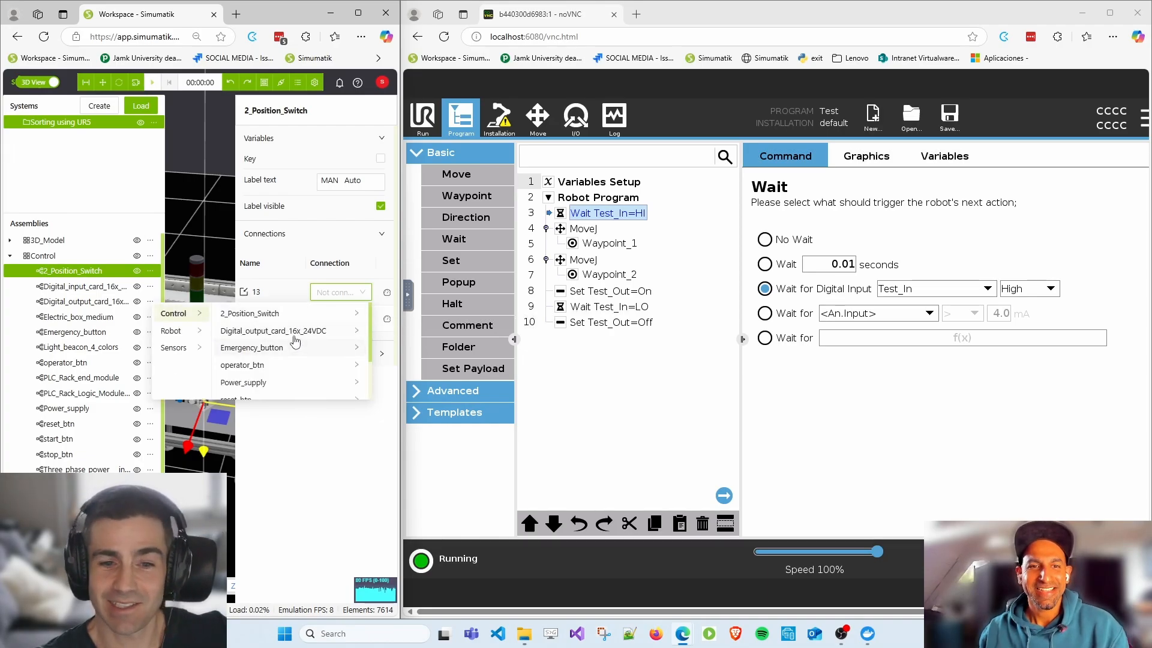
left_click(300, 382)
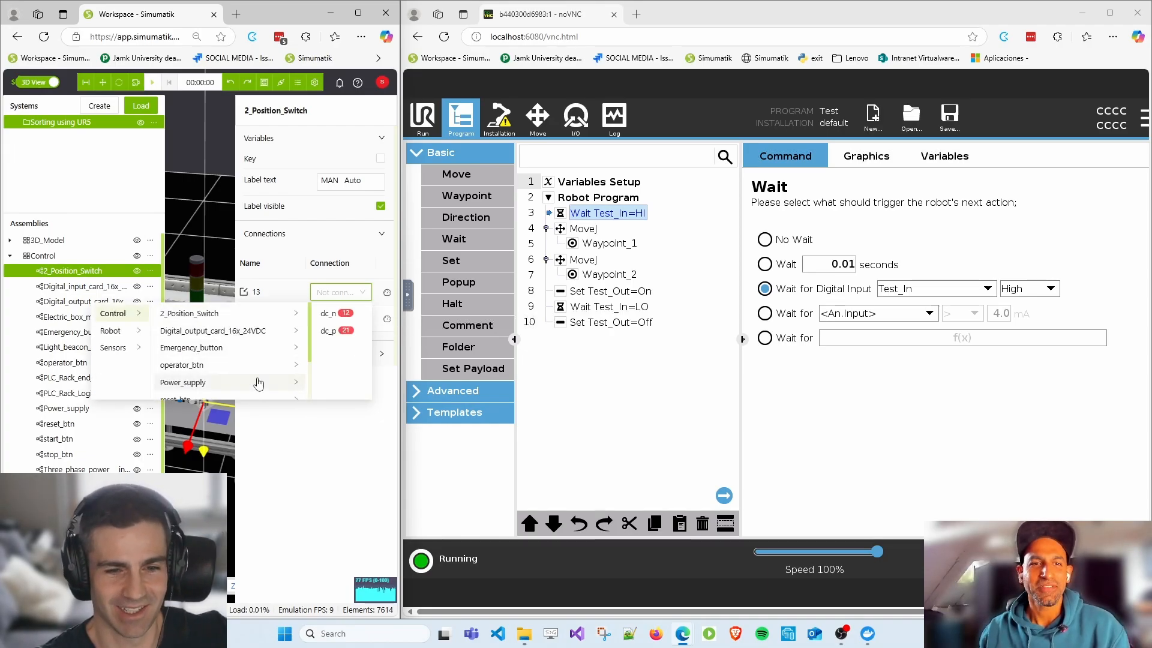
left_click(332, 335)
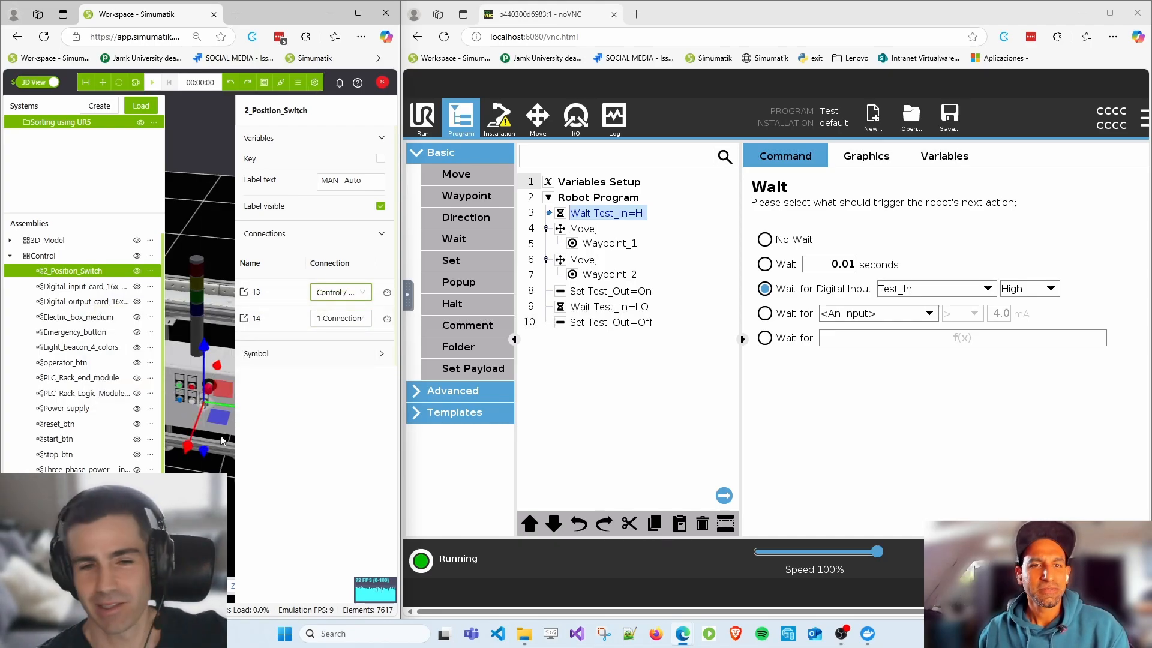
- Start the emulation, monitor in_00 on the Control digital input card, and turn the two-position switch on
left_click(153, 82)
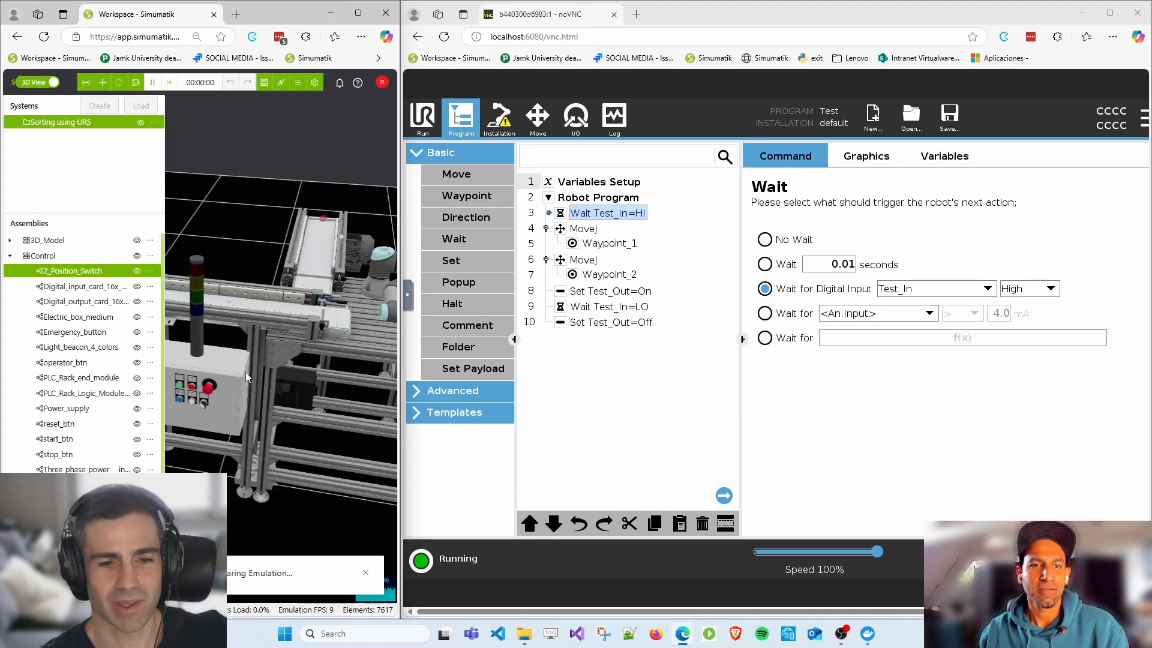
left_click(75, 286)
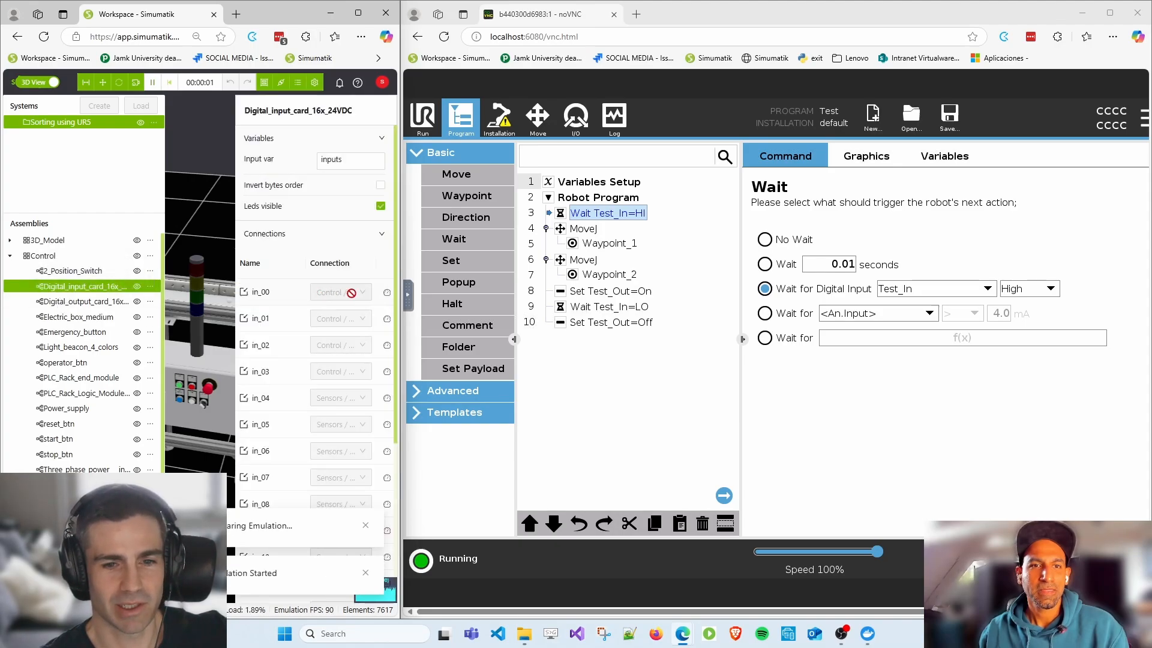
left_click(385, 294)
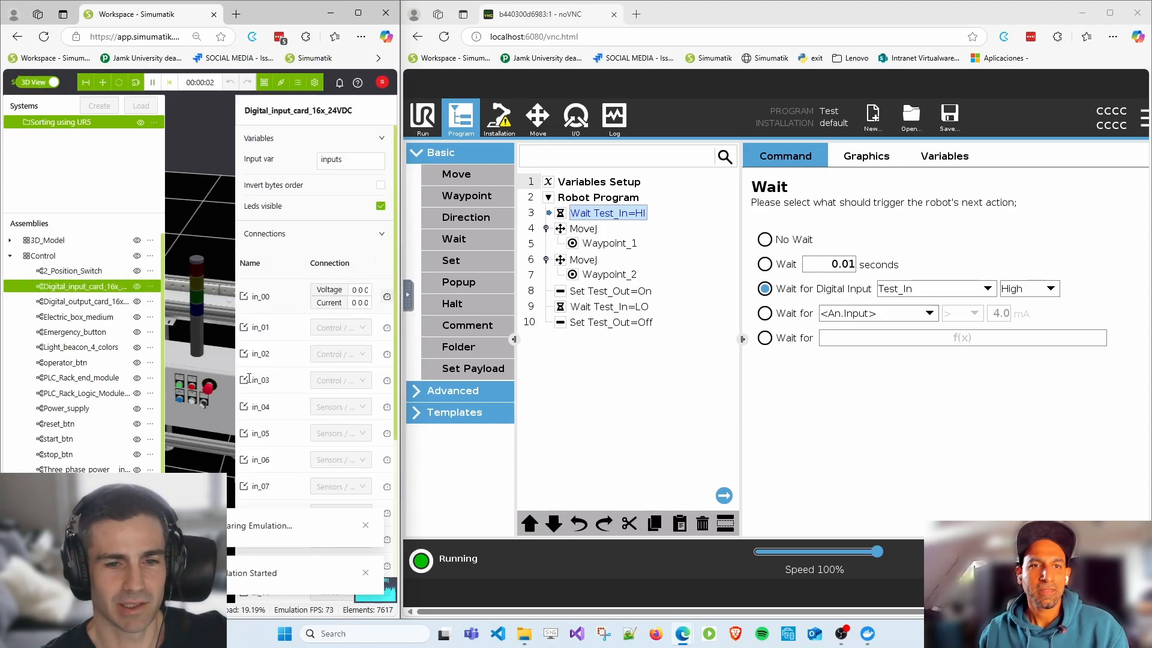
left_click(202, 404)
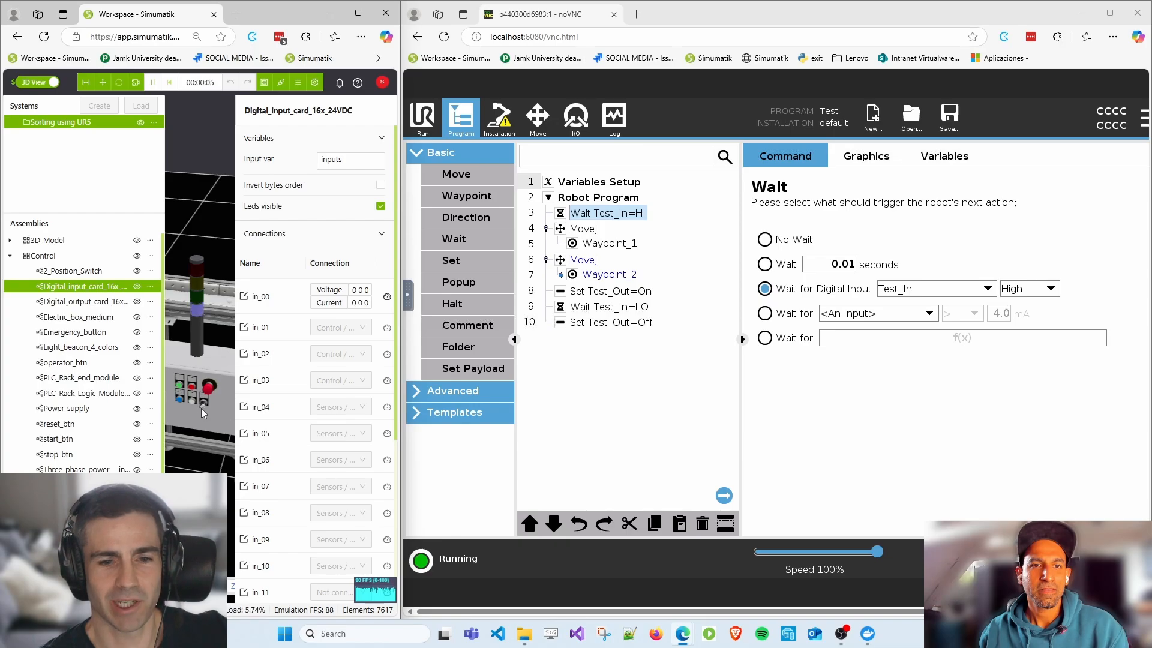
- With the control box and robot both in view, turn the two-position switch off and on again to cycle the robot program
left_click(197, 459)
left_click_drag(378, 301, 331, 304)
right_click_drag(392, 306, 352, 323)
scroll(351, 318, "down", 5)
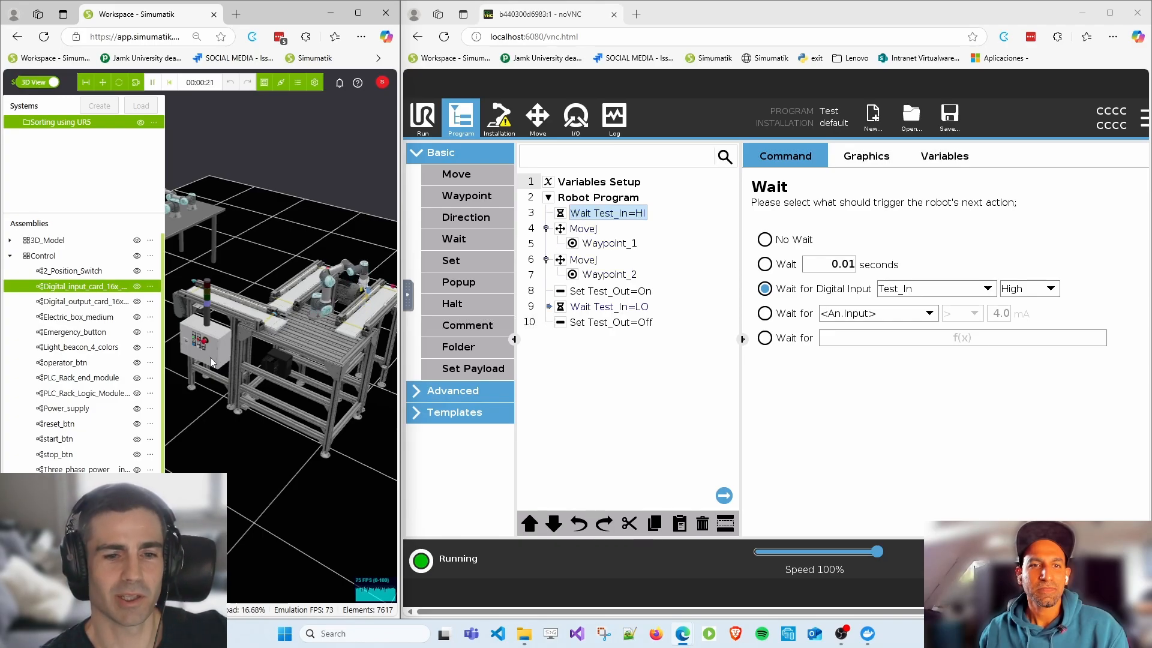
left_click_drag(203, 354, 239, 350)
scroll(238, 350, "up", 5)
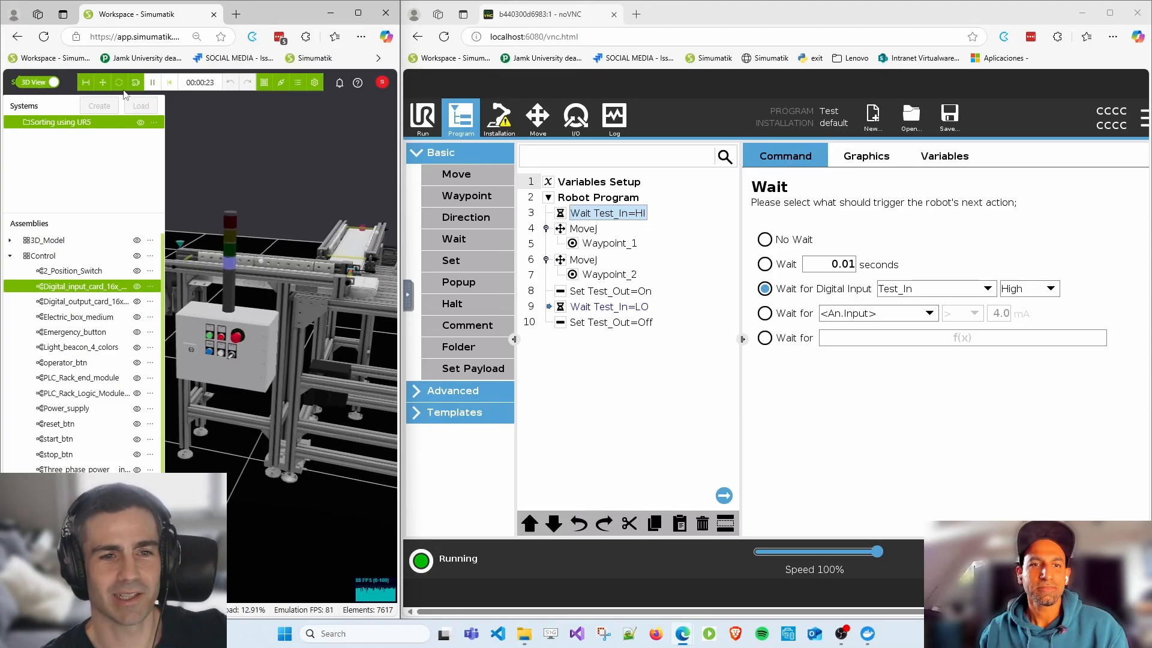
left_click(86, 84)
left_click_drag(296, 322, 148, 436)
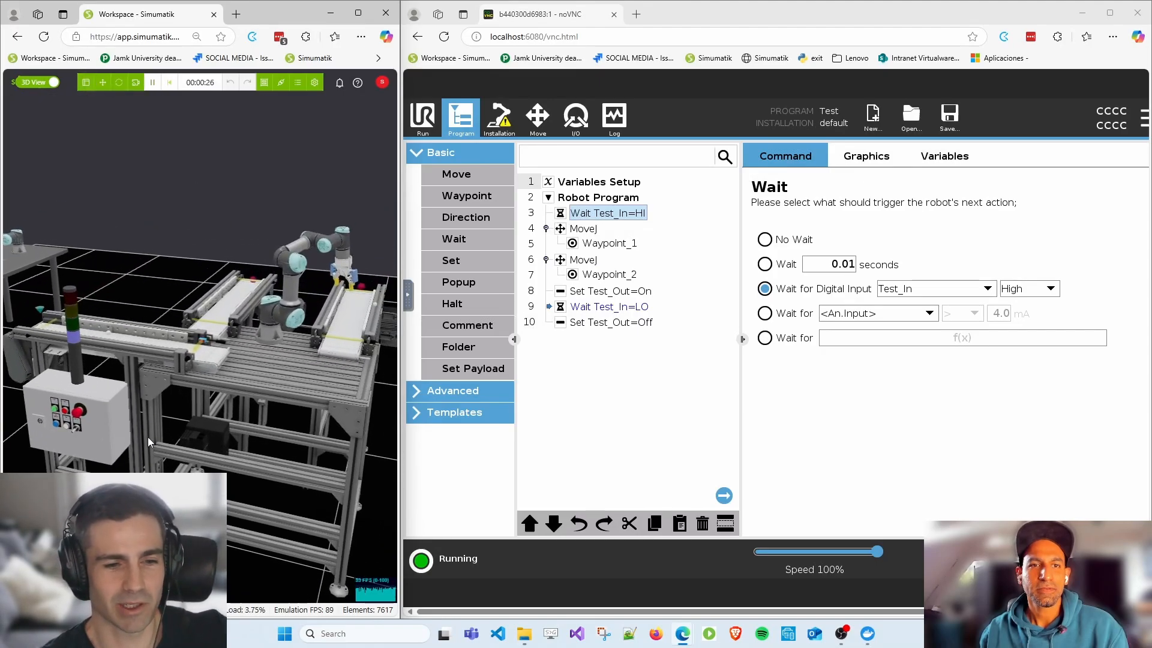
left_click(76, 430)
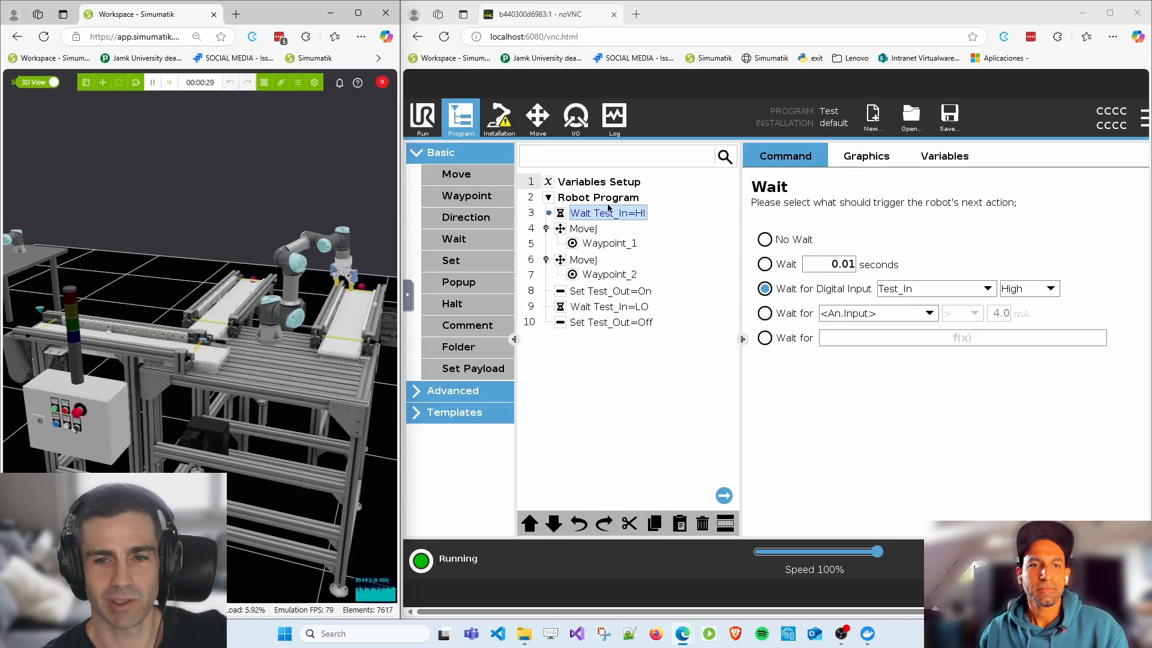
left_click(76, 430)
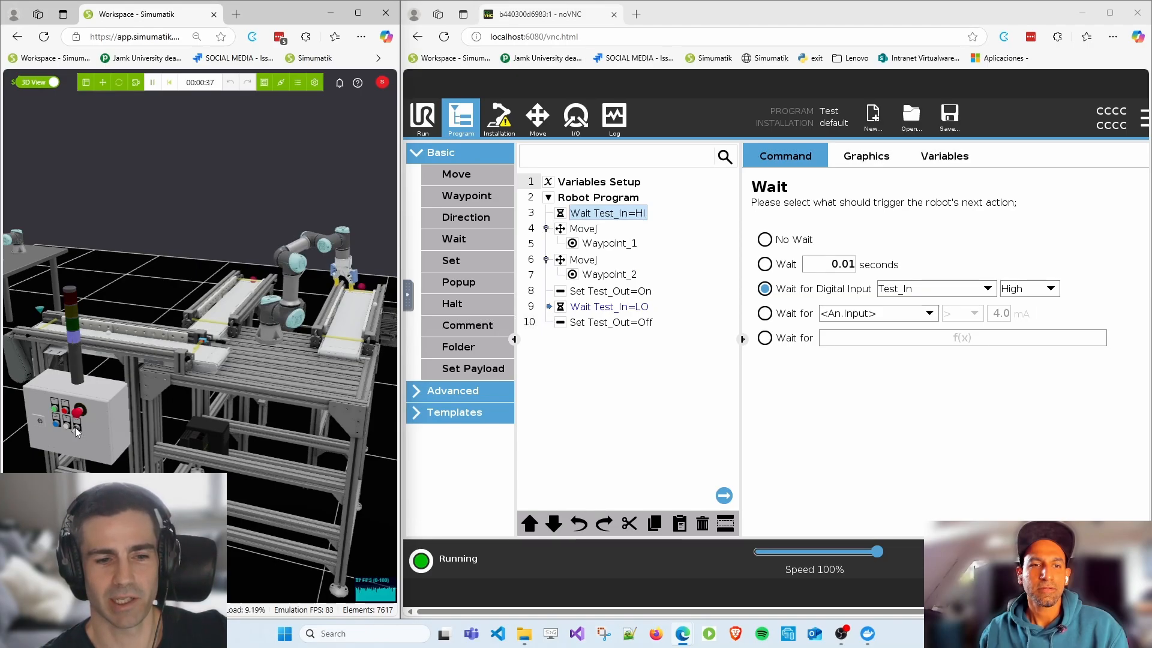
- Toggle the two-position switch again to run another robot cycle, and reset the emulation once it has run
left_click(76, 431)
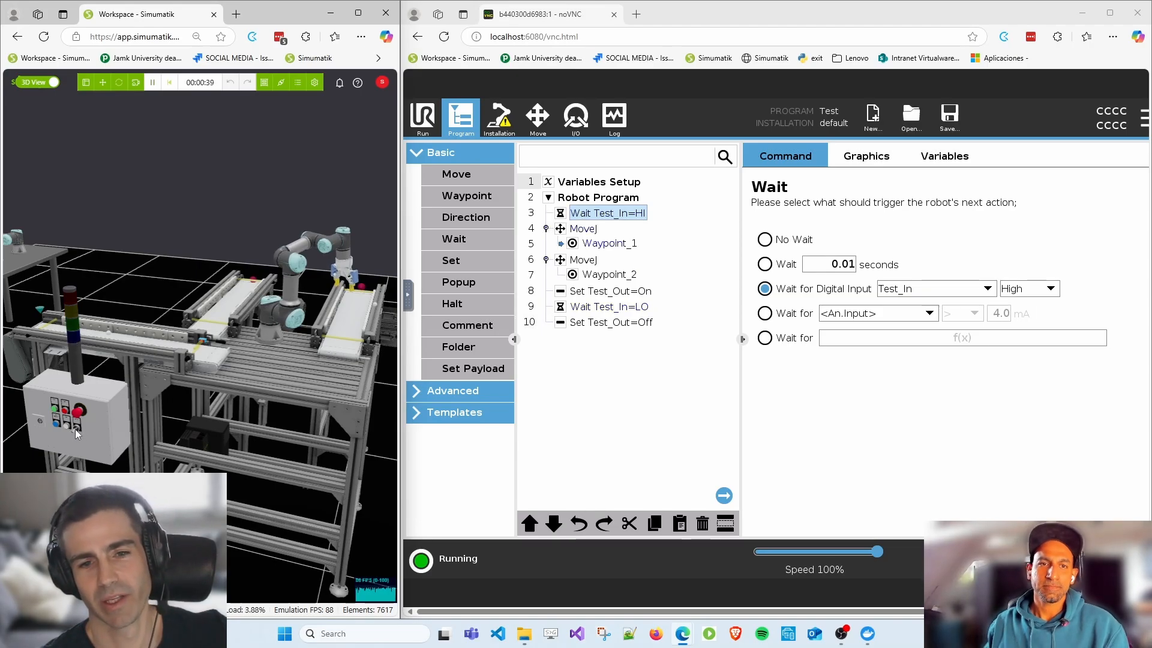
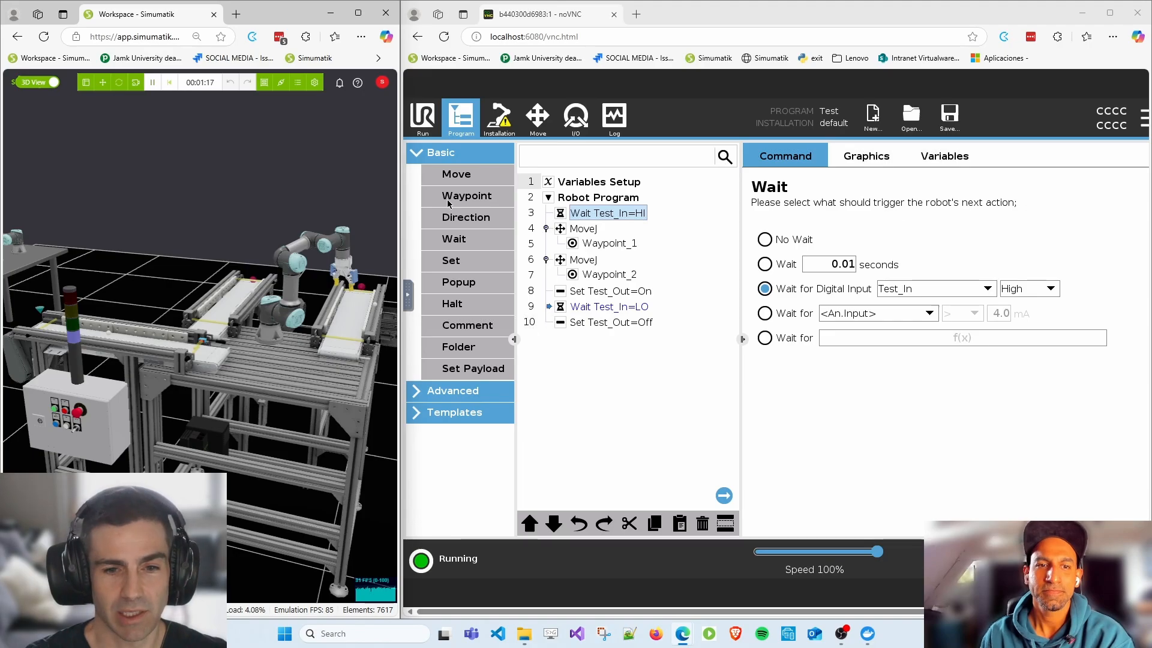
left_click(169, 82)
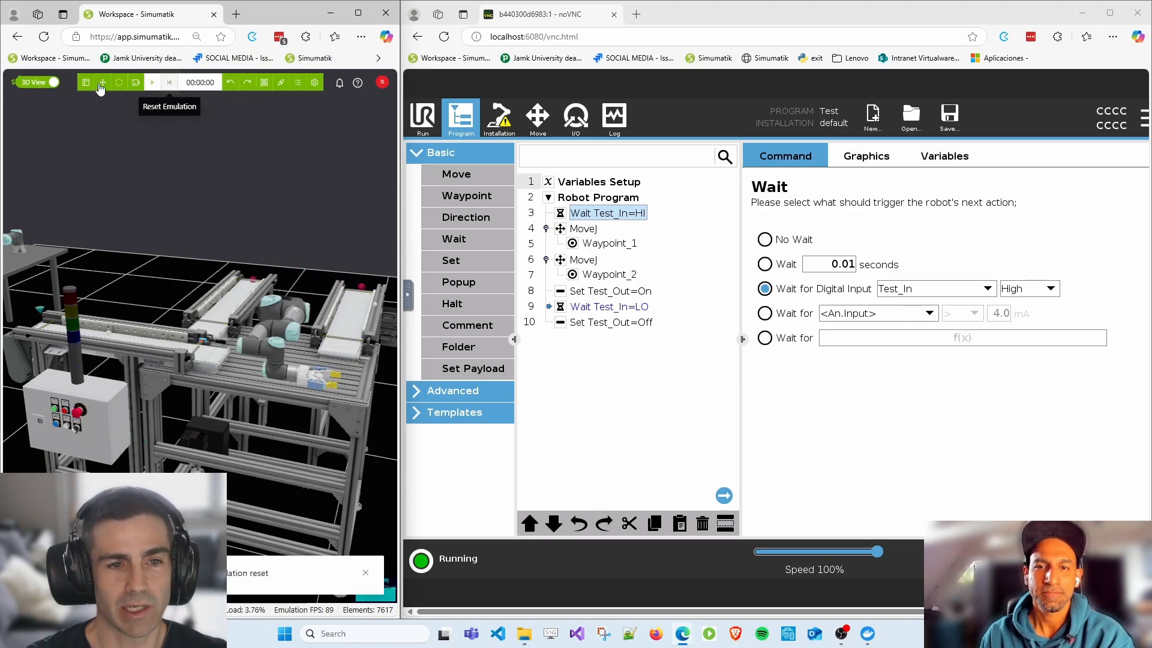
- Review the input and output variables of the Robot assembly's 16x 24VDC digital input and output cards
left_click_drag(400, 92, 834, 93)
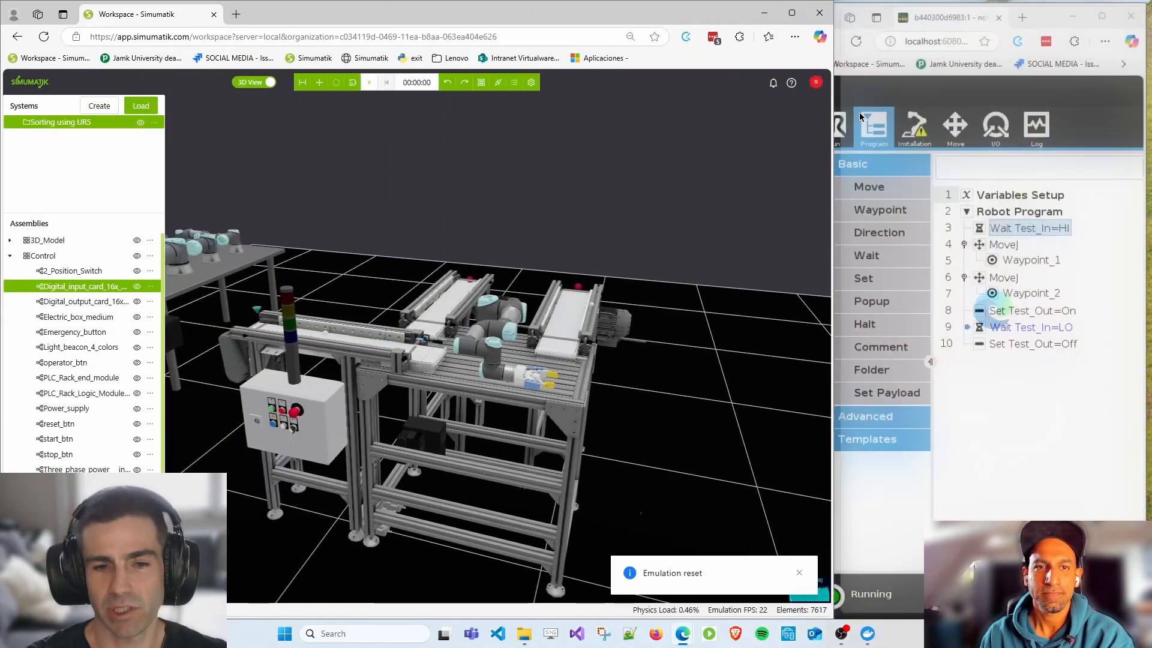
left_click(90, 288)
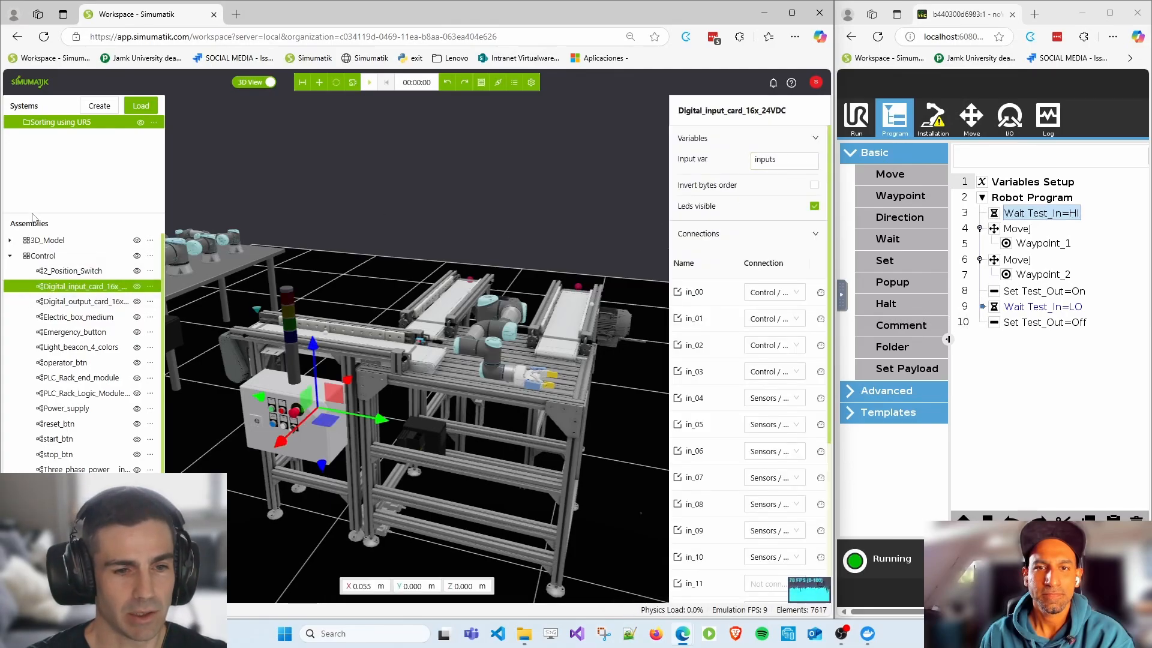
left_click(10, 256)
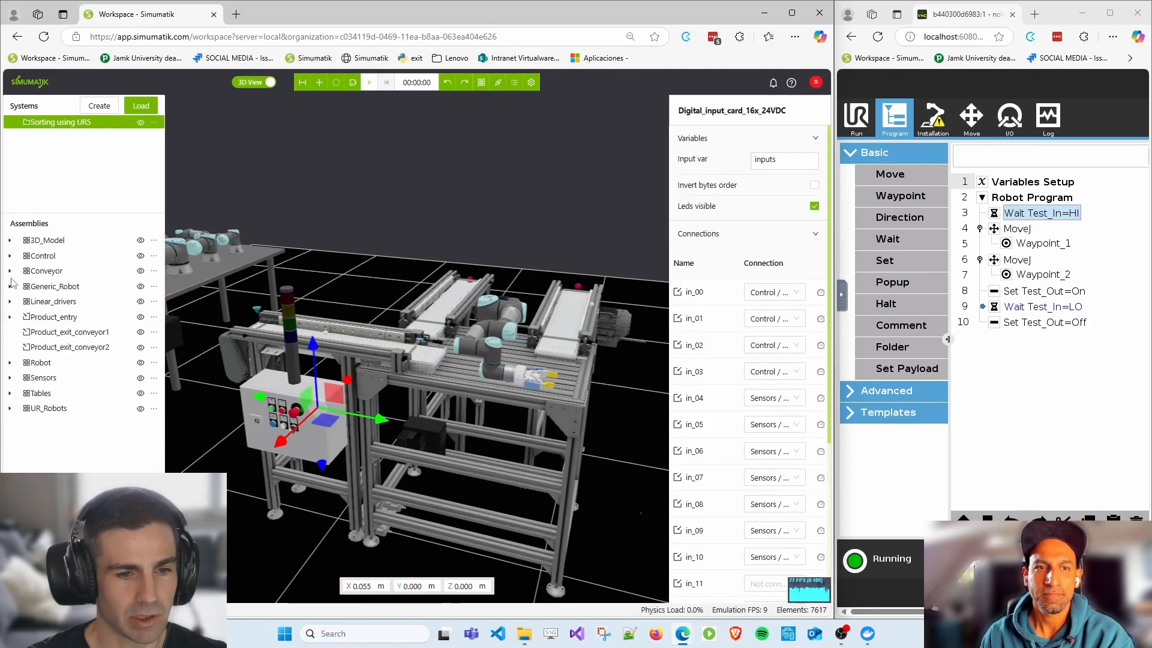
left_click(10, 287)
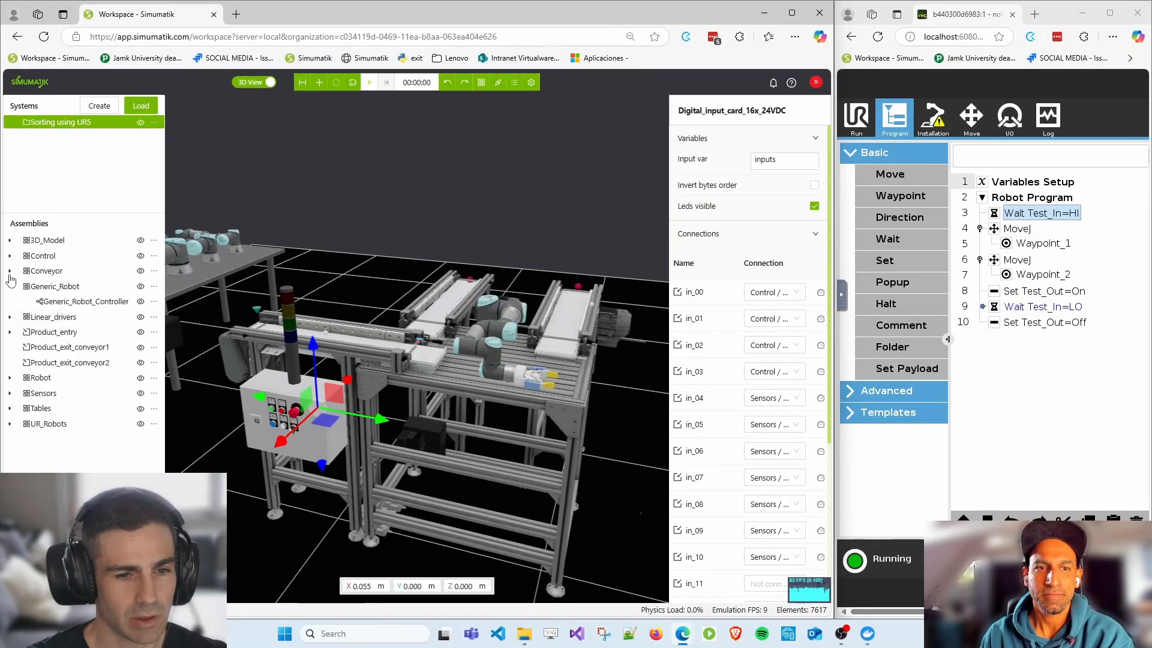
left_click(9, 287)
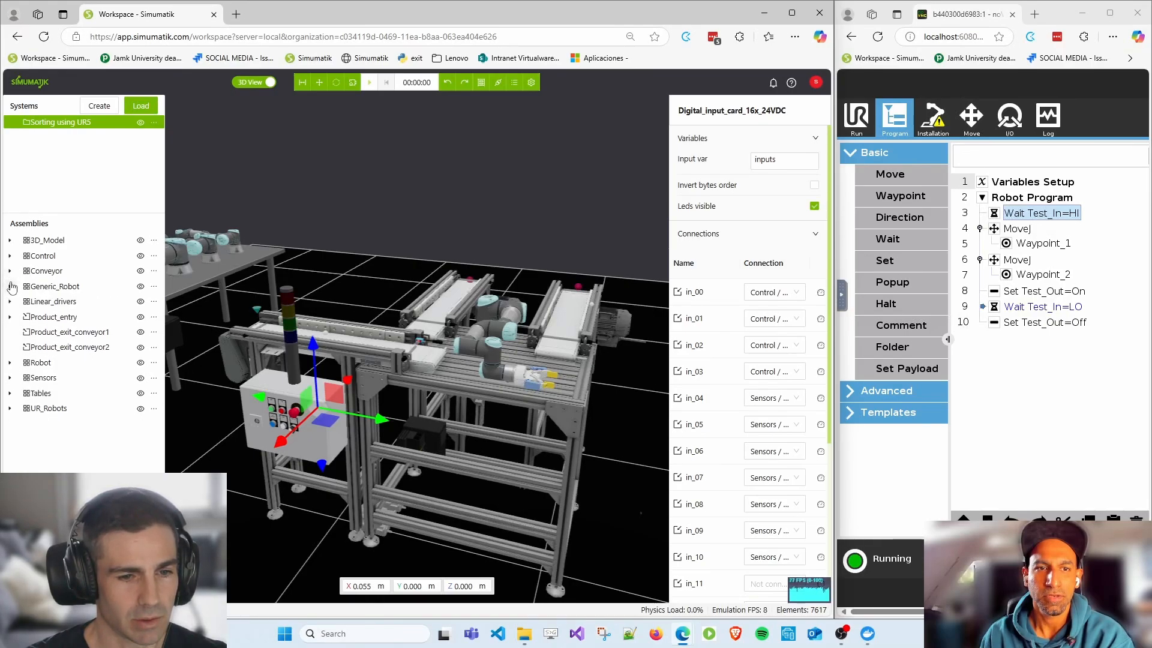
left_click(10, 362)
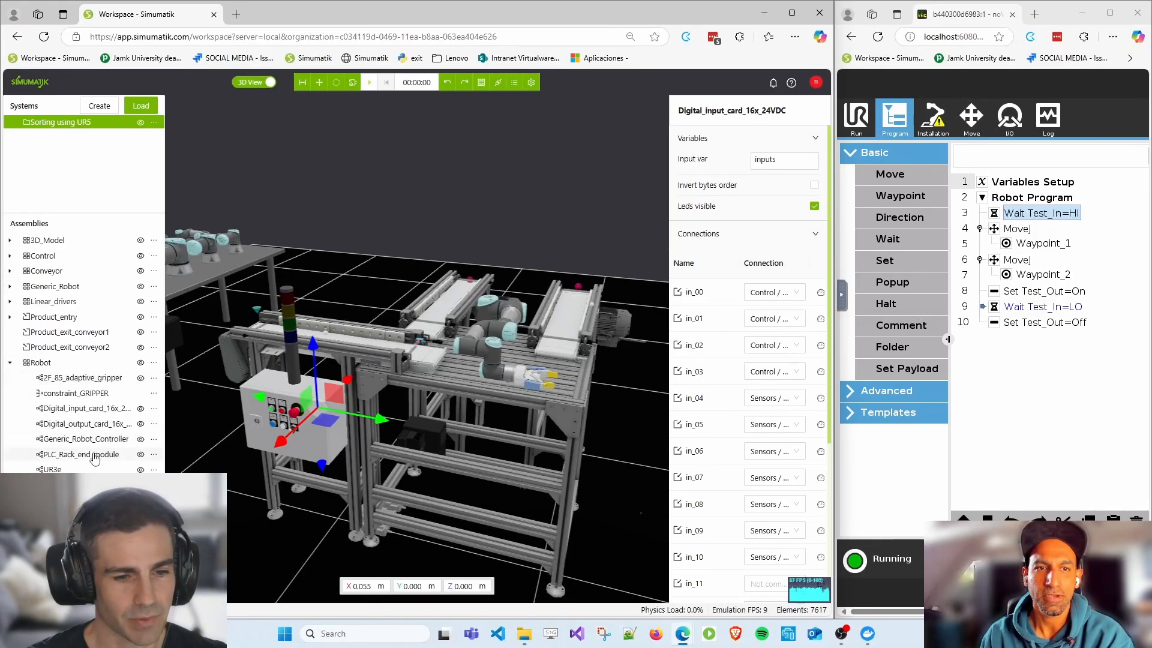
left_click(84, 409)
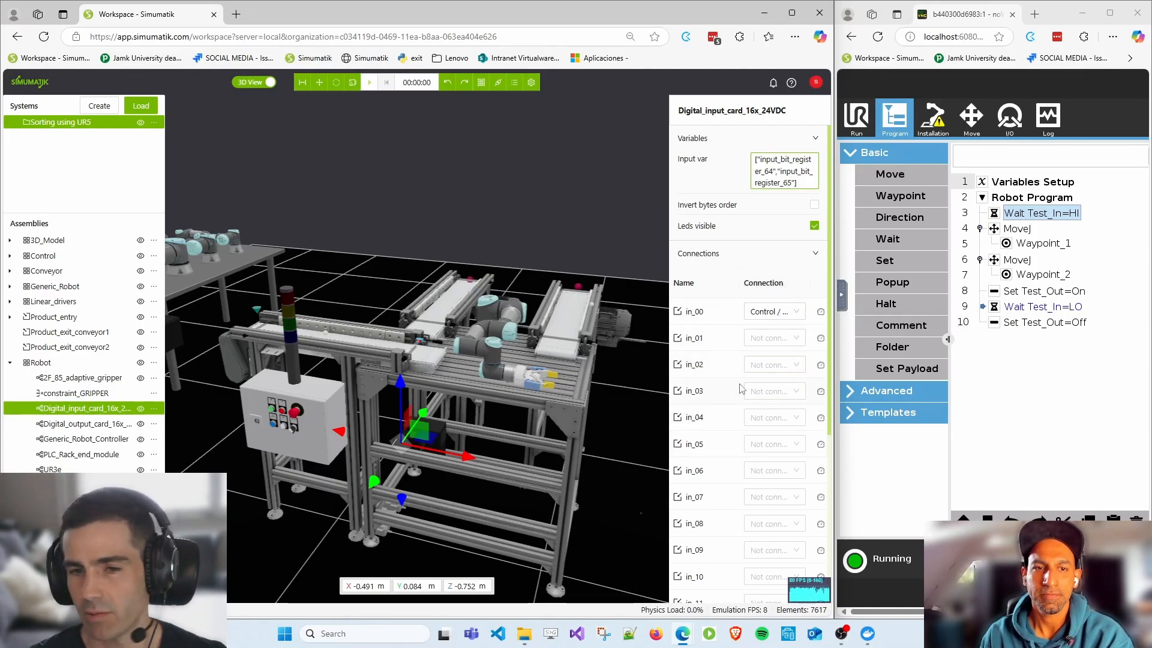
left_click(88, 423)
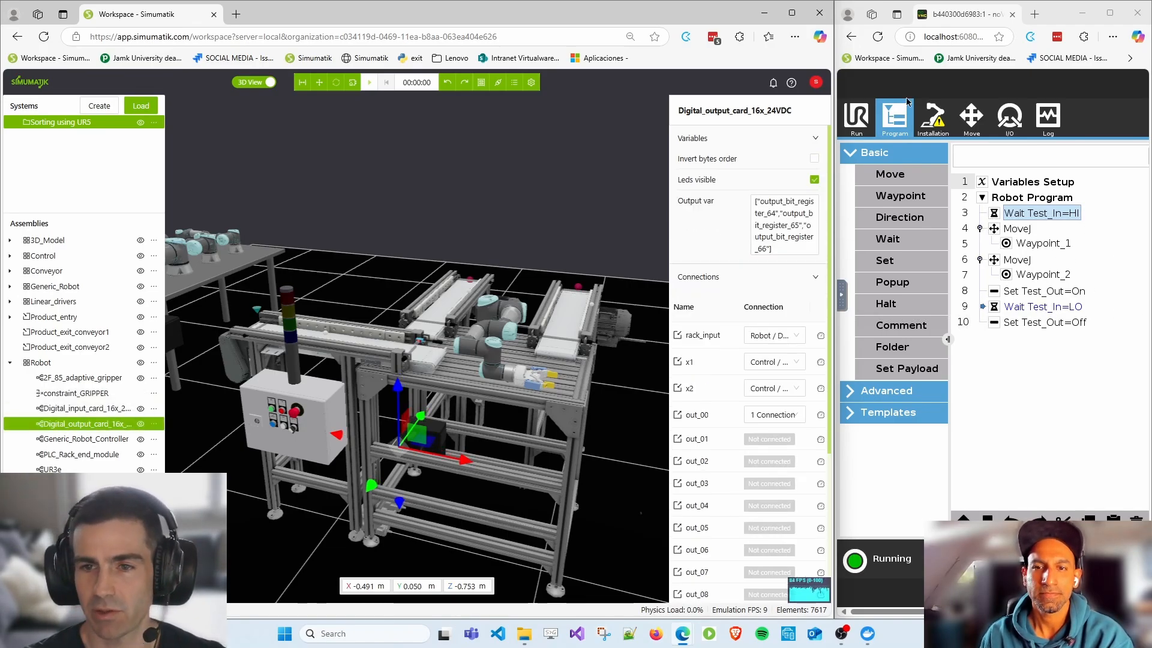
- In the UR controller window, browse the digital inputs available for the Wait Test_In=HI command, keeping Test_In
left_click_drag(834, 47, 354, 55)
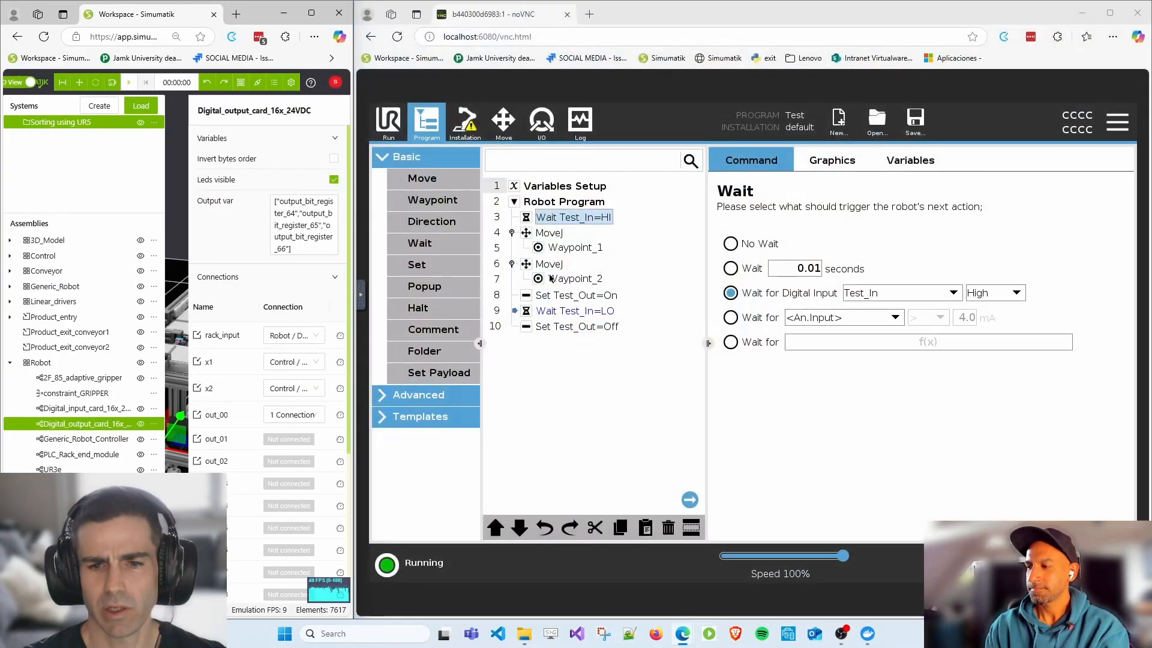
left_click(910, 294)
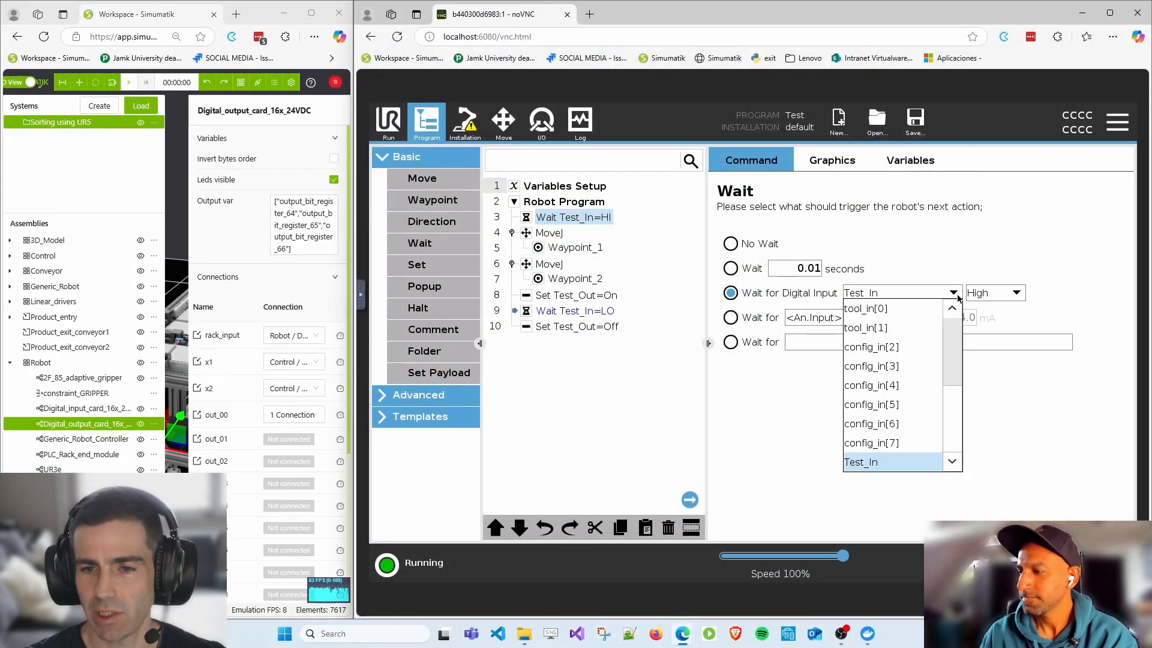
scroll(953, 385, "up", 5)
scroll(954, 385, "down", 3)
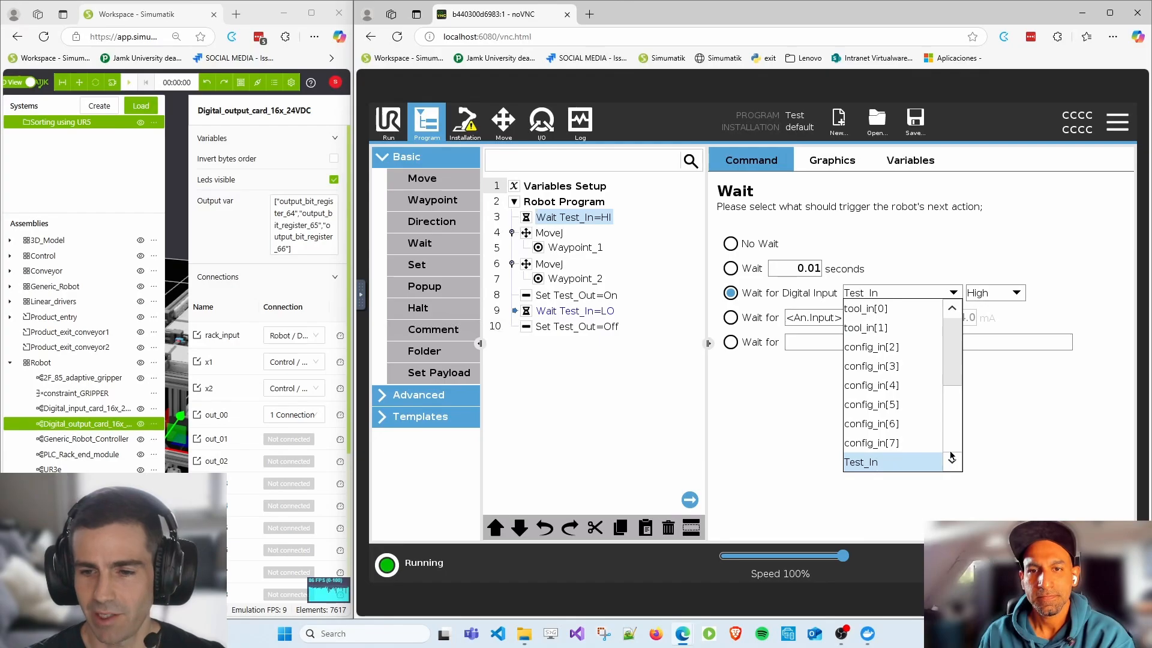
scroll(959, 439, "up", 3)
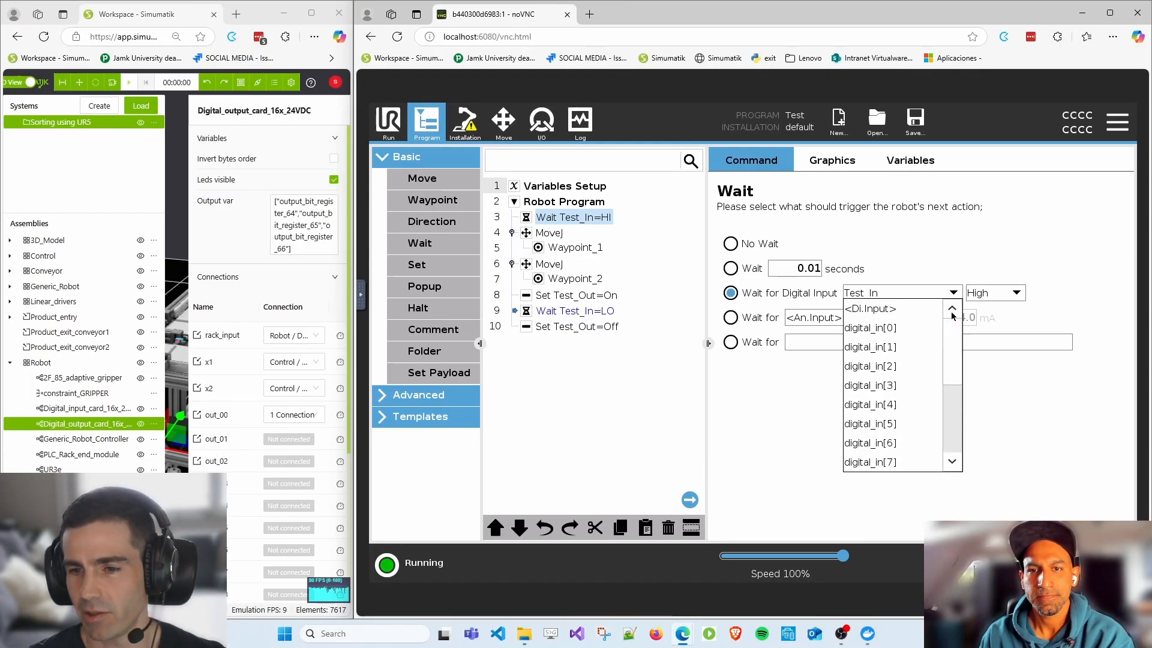
left_click(977, 234)
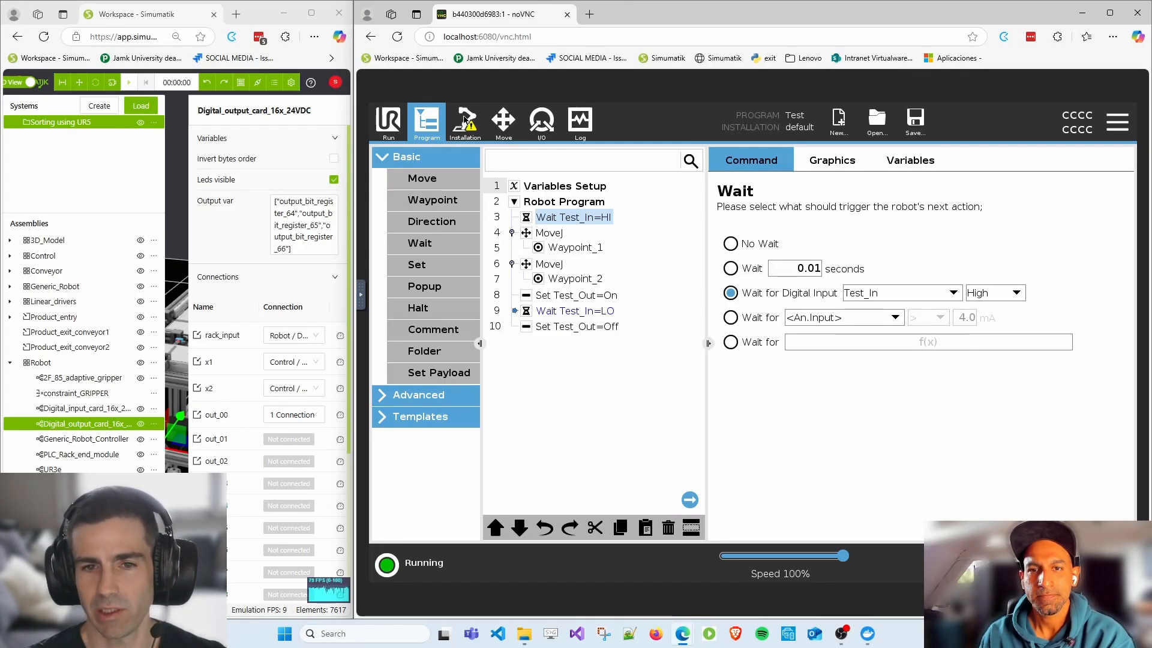
- Examine the general-purpose Boolean inputs following Test_In in the controller's I/O Setup
left_click(464, 119)
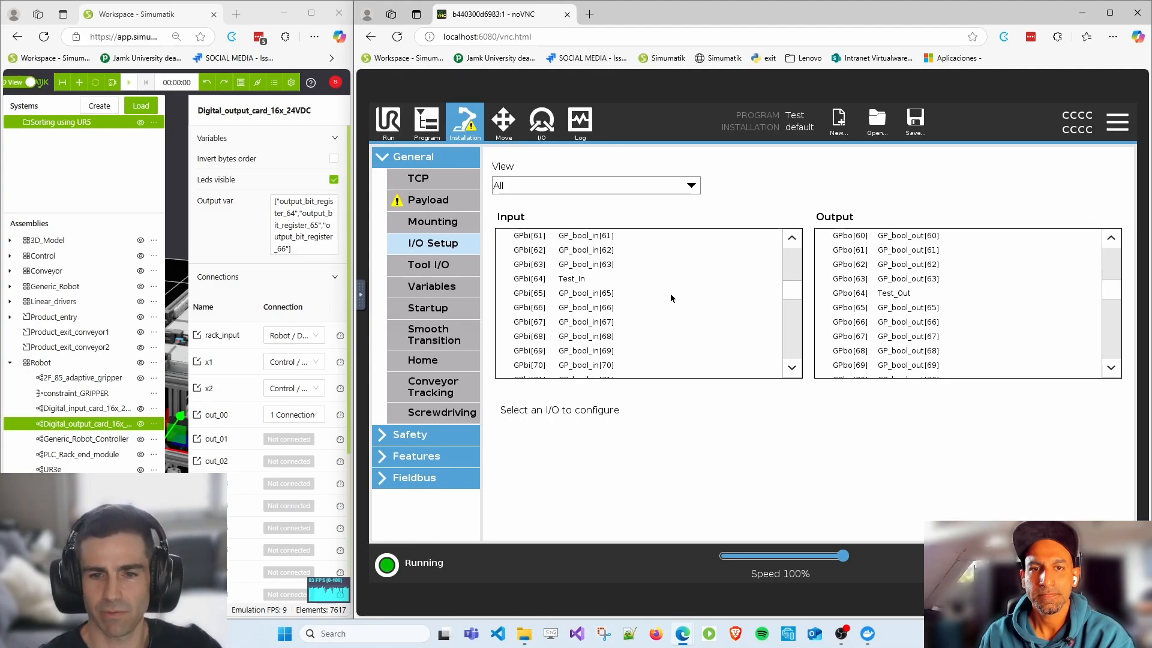
scroll(579, 294, "down", 5)
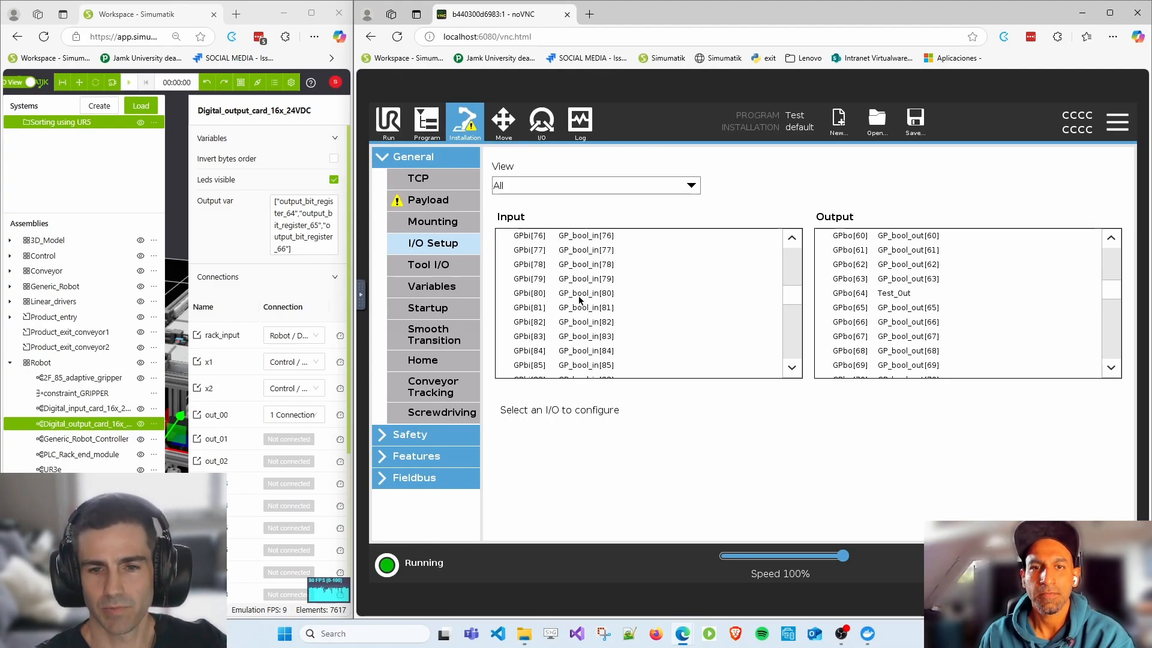
scroll(603, 356, "up", 5)
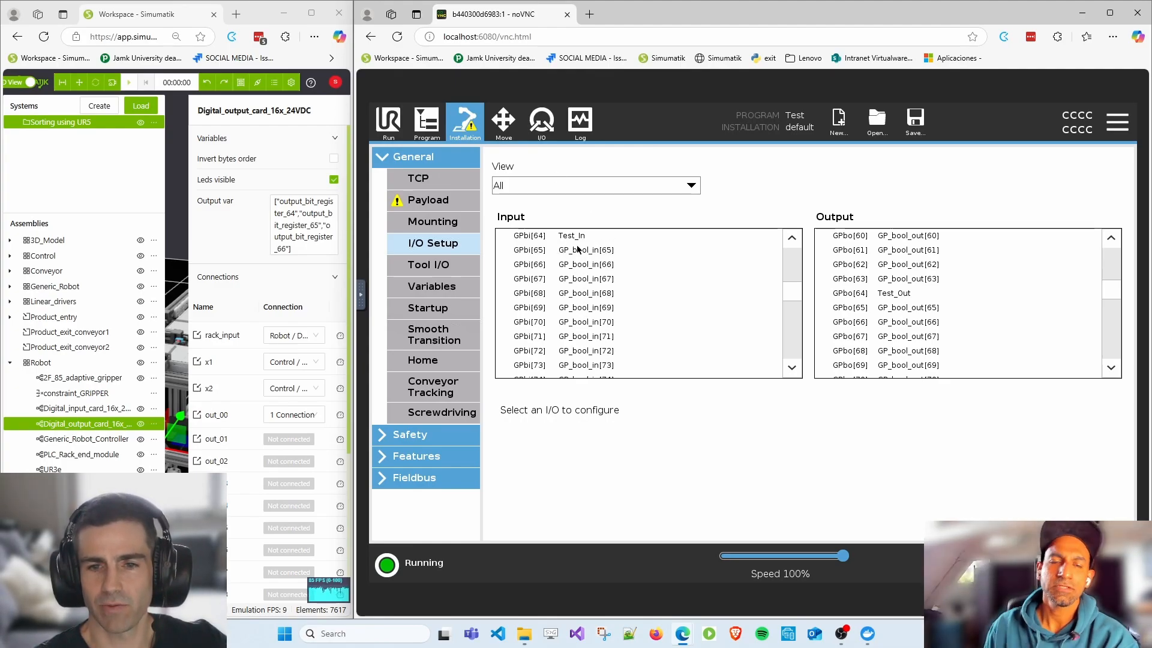
scroll(591, 360, "down", 3)
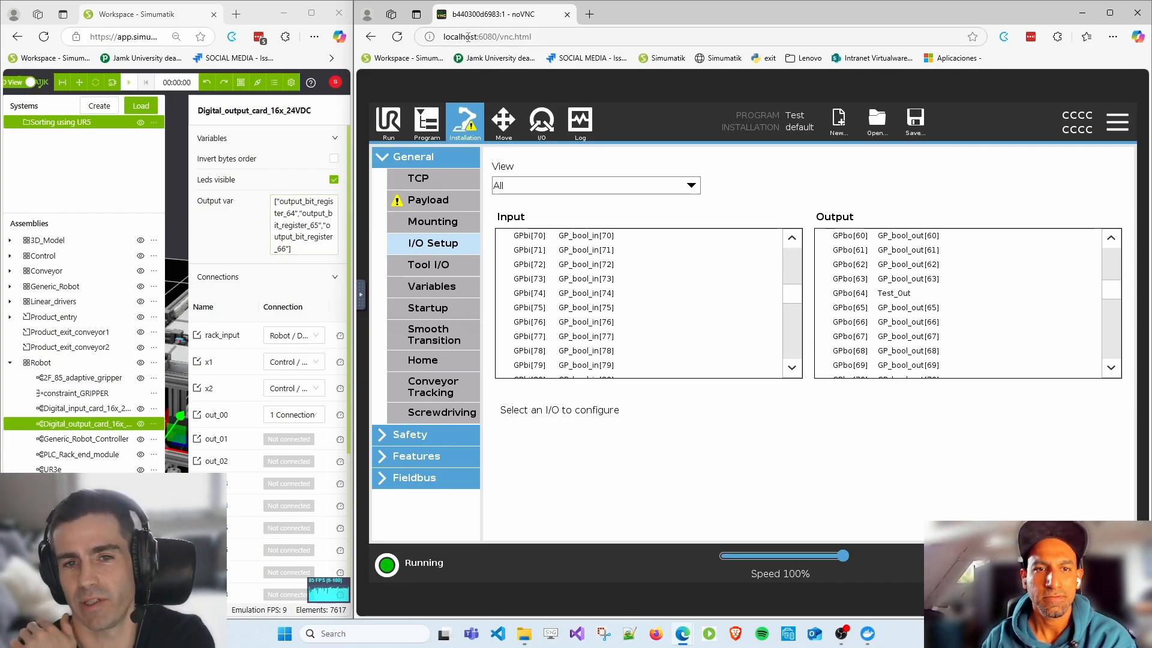
left_click(451, 37)
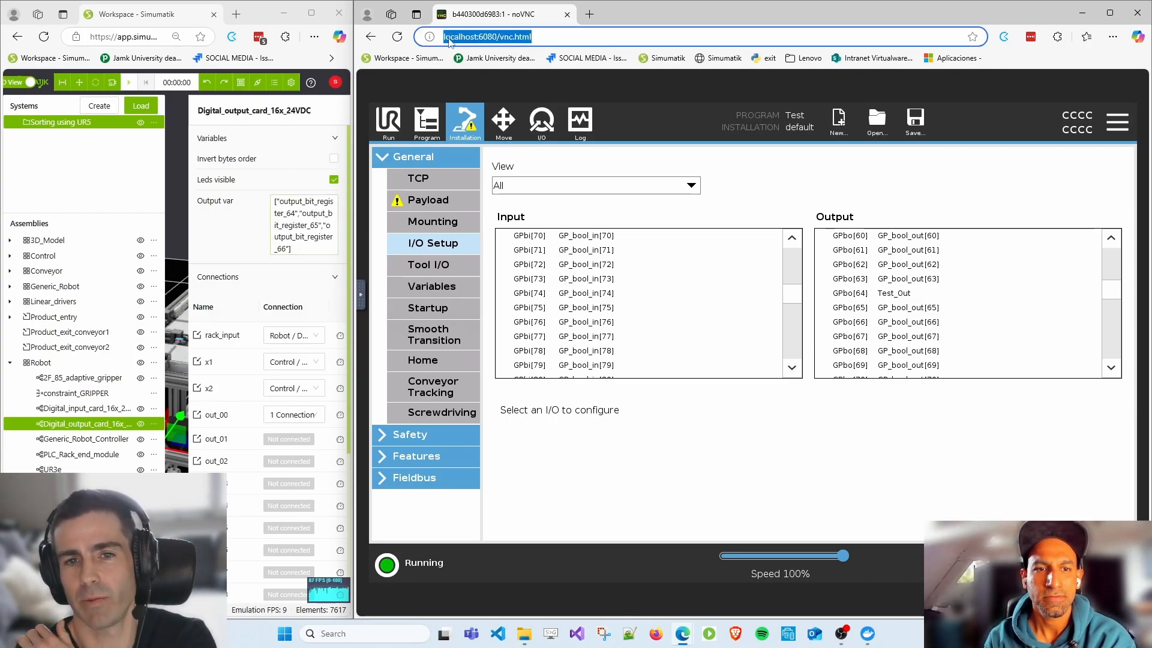
left_click(493, 37)
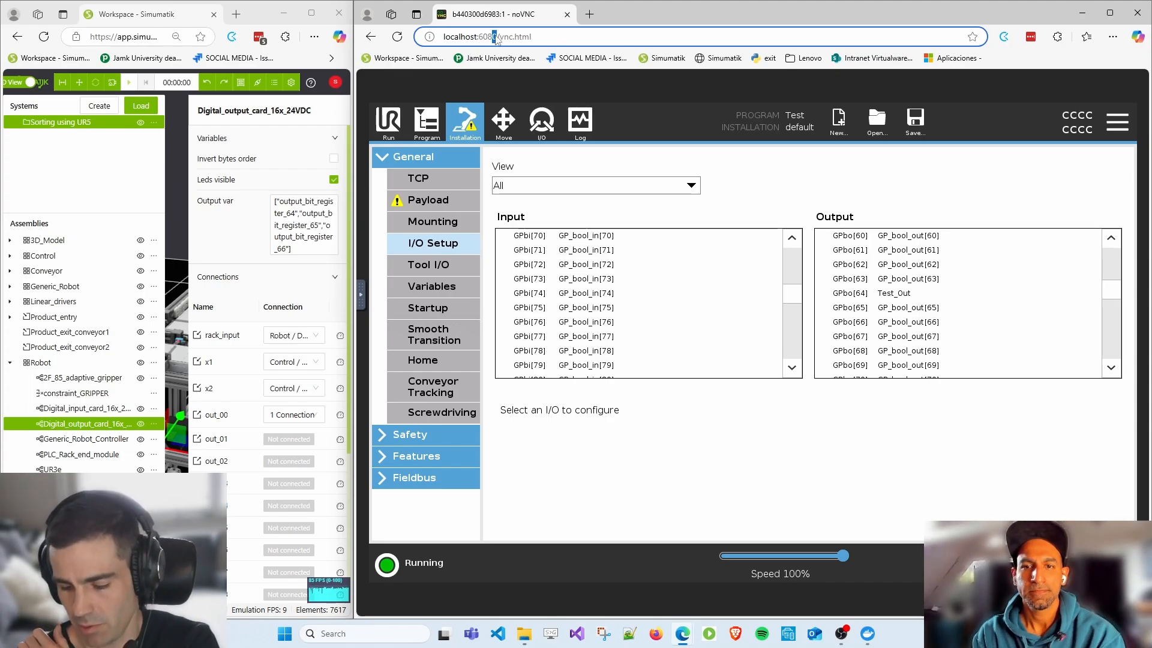
type("1")
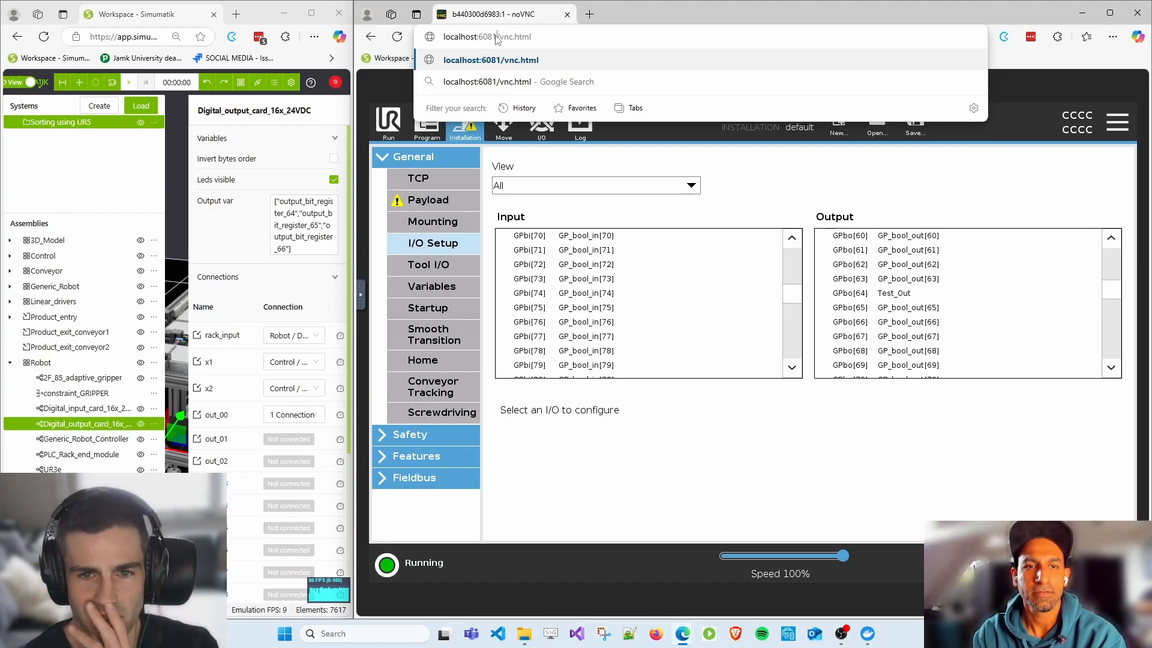
key("BackSpace")
type("0")
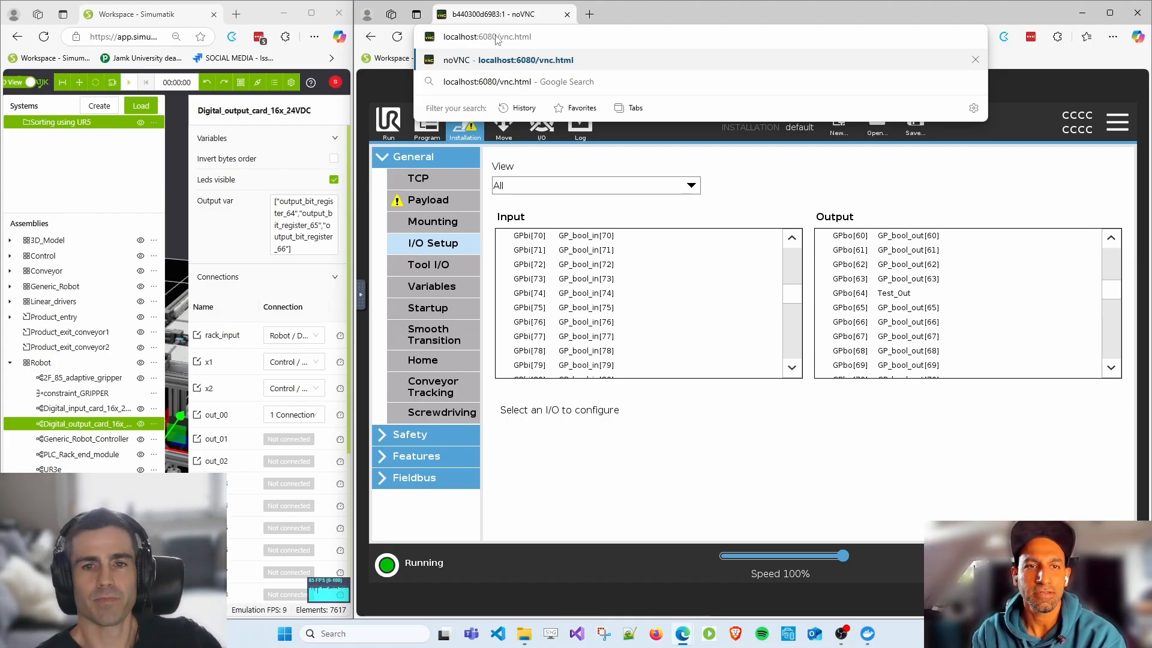
key("Return")
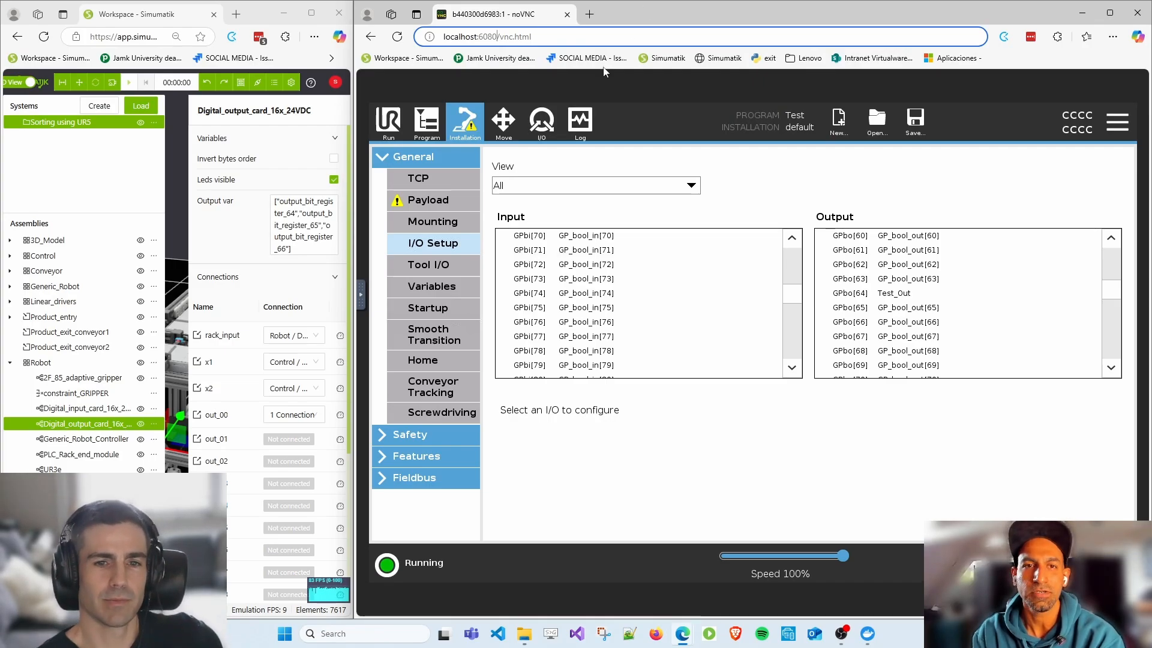
- Switch to Docker Desktop to check the running URSim container's log and ports, and return to the Simumatik workspace
left_click_drag(359, 228, 741, 225)
left_click(385, 214)
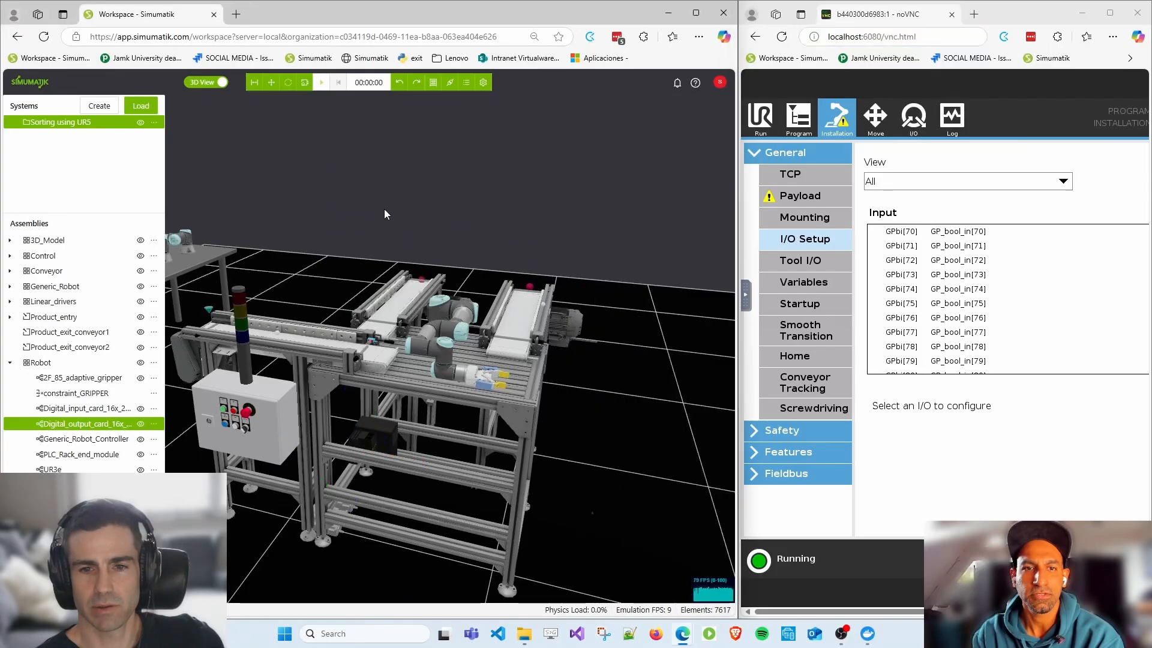
left_click(868, 633)
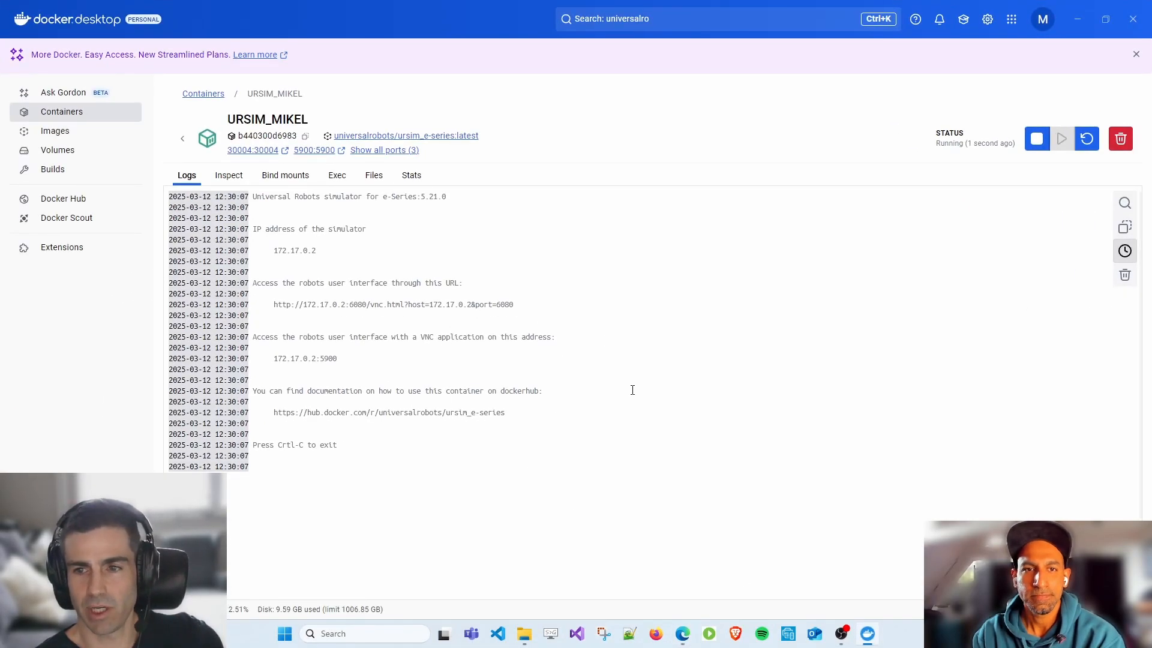
left_click(1076, 20)
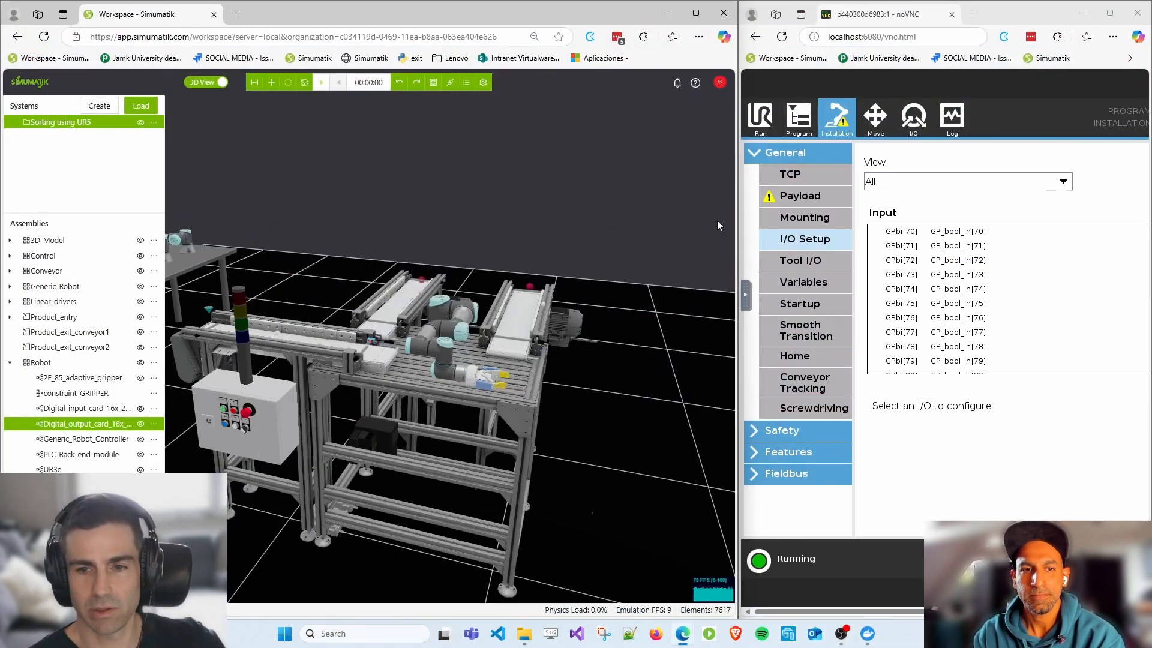
- Bring the table of UR robots into view and inspect the axis connections of the UR3e standing on it
left_click_drag(738, 232, 614, 234)
scroll(342, 258, "down", 6)
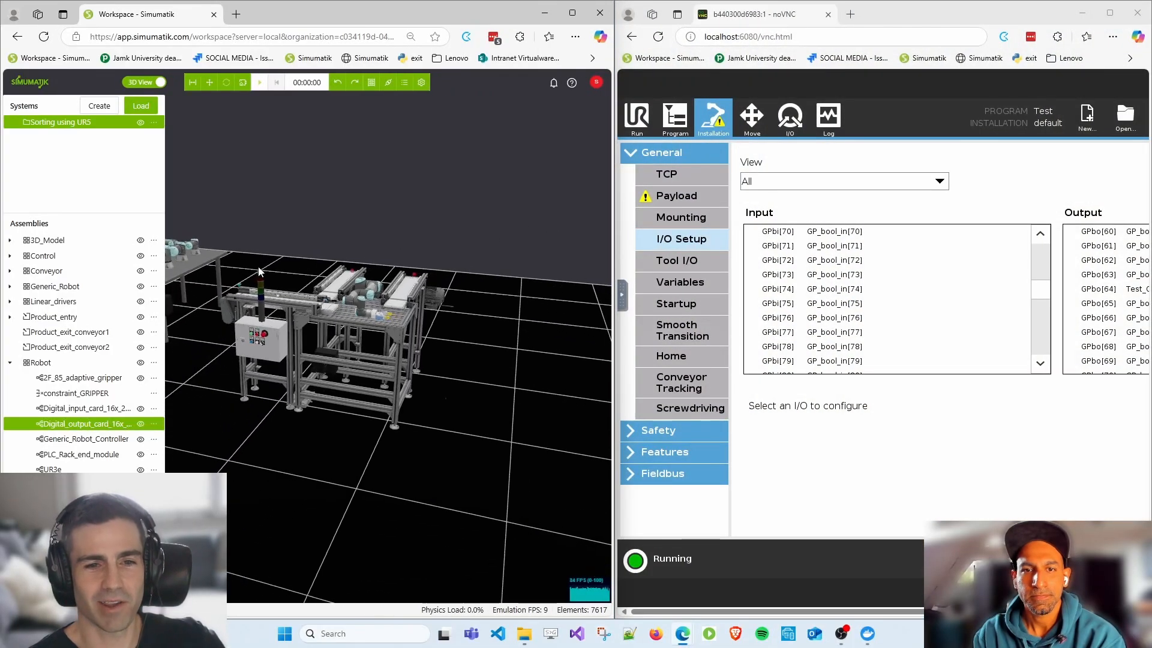
right_click_drag(267, 264, 468, 301)
left_click_drag(443, 291, 362, 317)
left_click(482, 275)
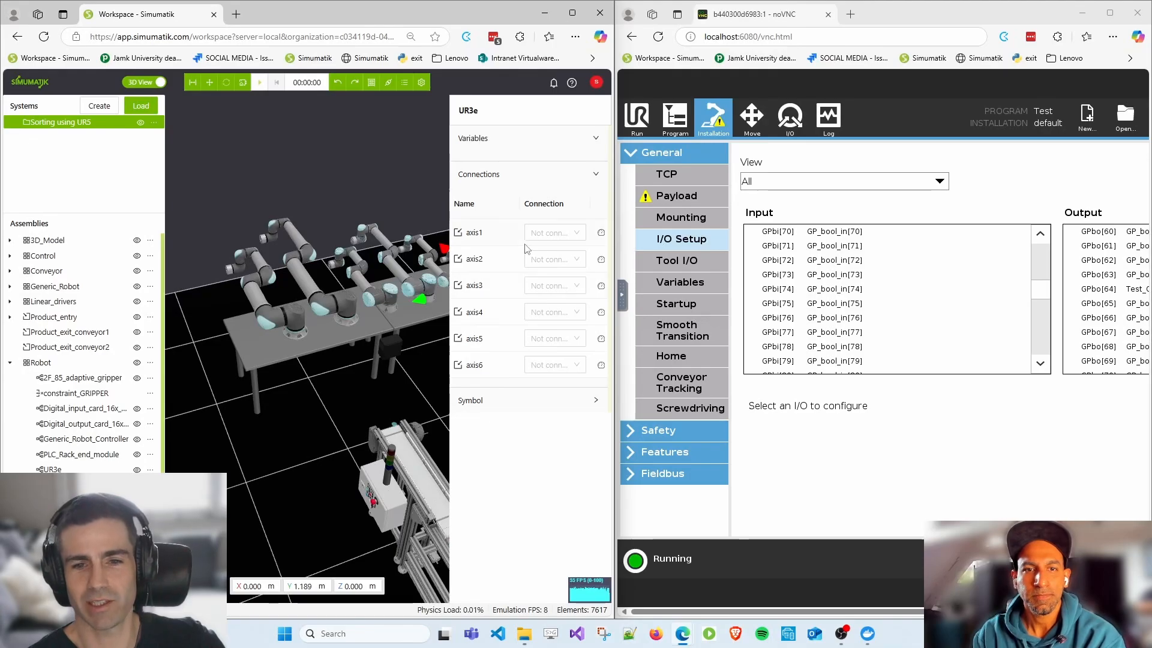
scroll(396, 354, "down", 5)
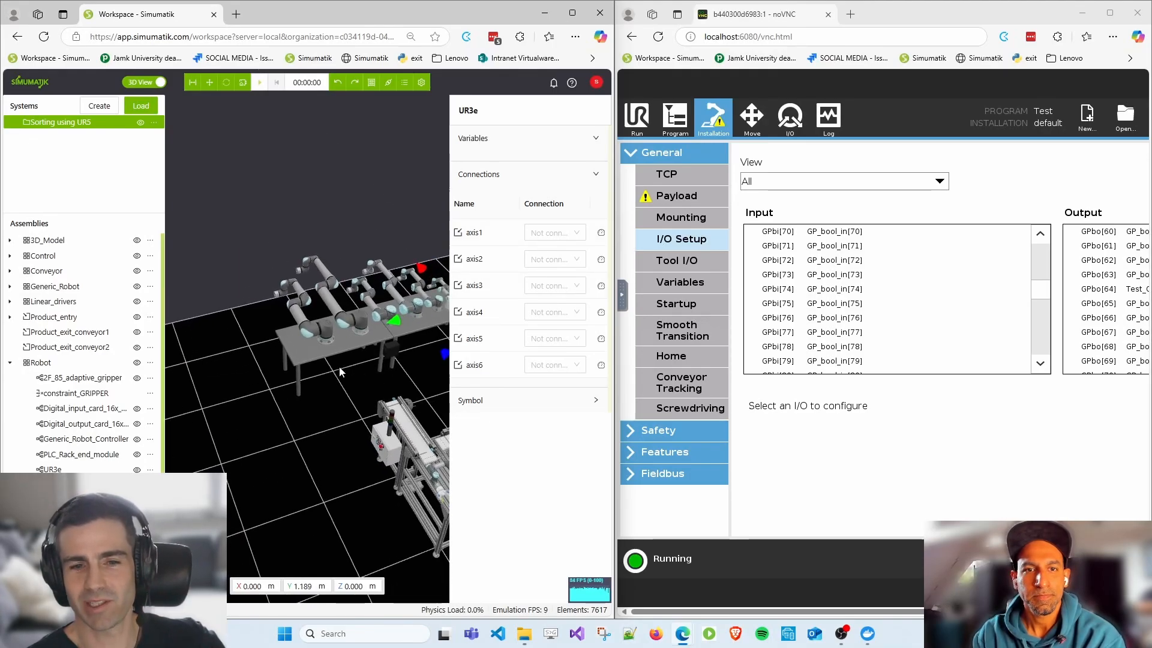
right_click_drag(339, 368, 286, 346)
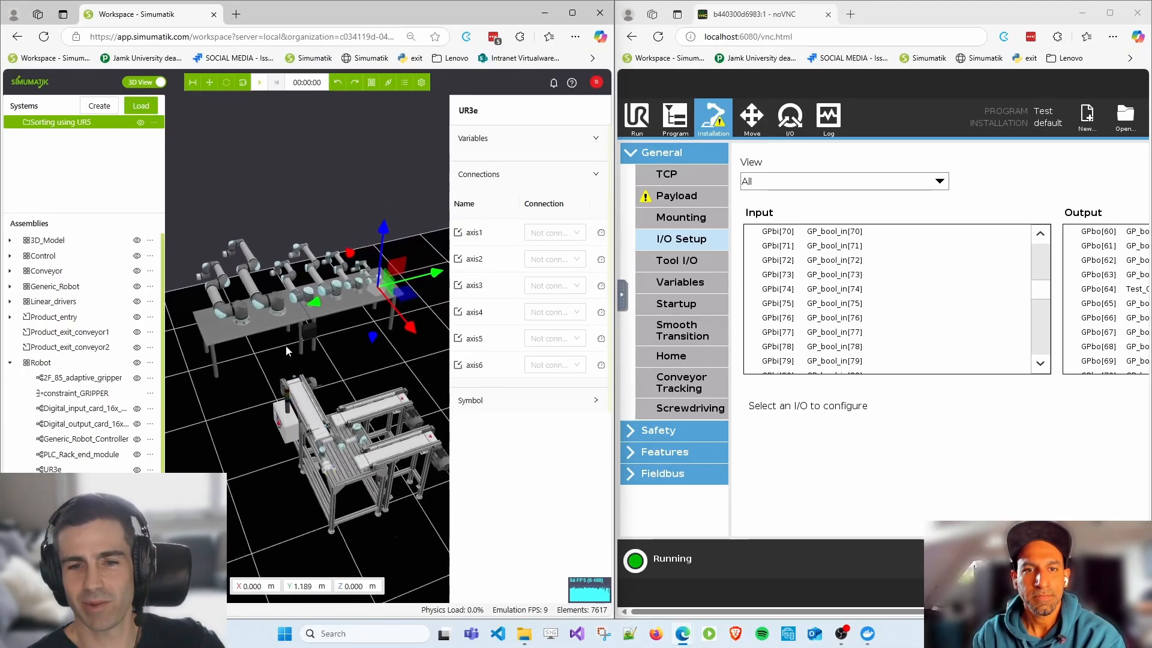
- Select the UR20 on the table and connect its axis1 and axis2 to the matching axes of Robot's Generic_Robot_Controller
left_click(275, 301)
left_click(555, 234)
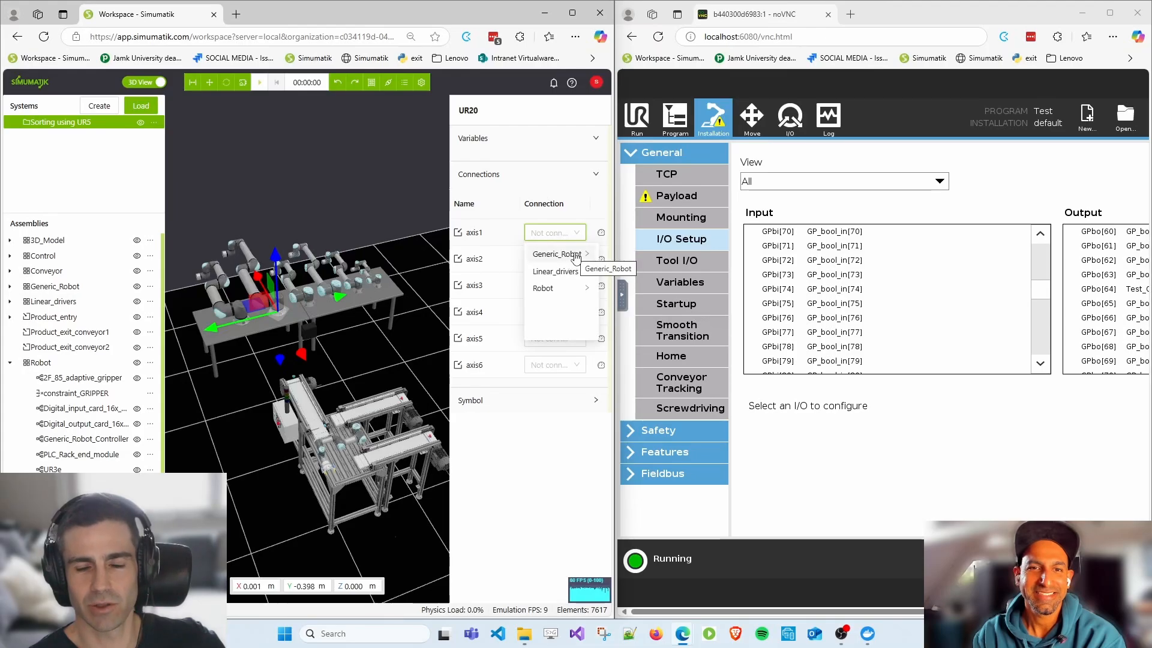
left_click(555, 288)
left_click(544, 259)
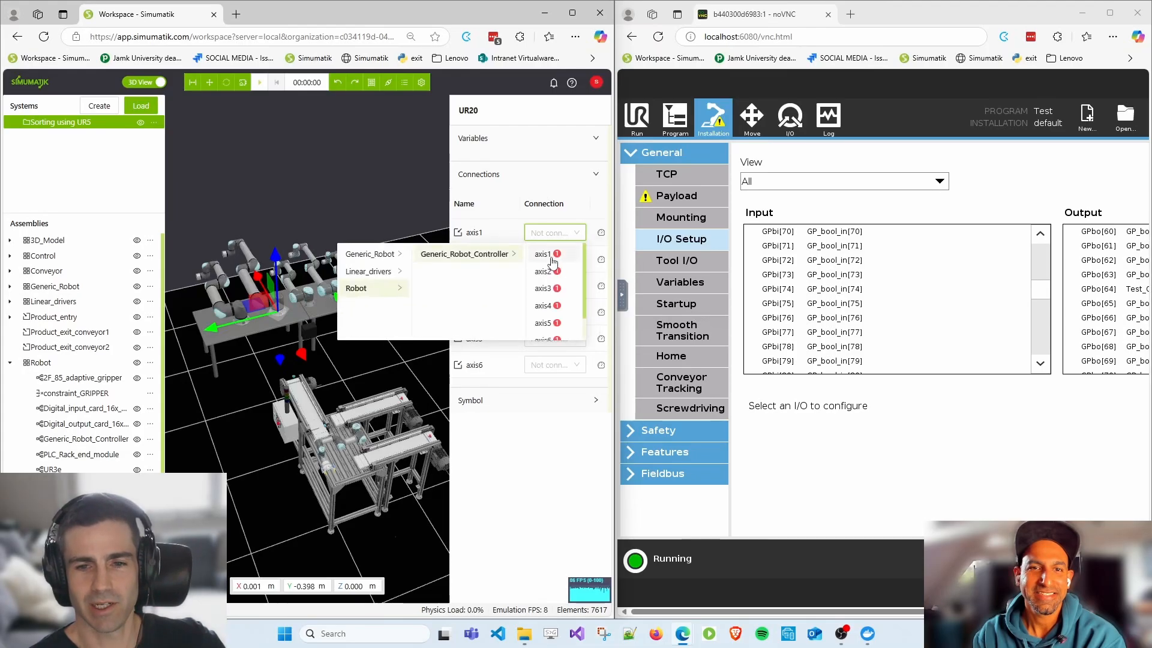
left_click(552, 262)
left_click(552, 258)
left_click(557, 314)
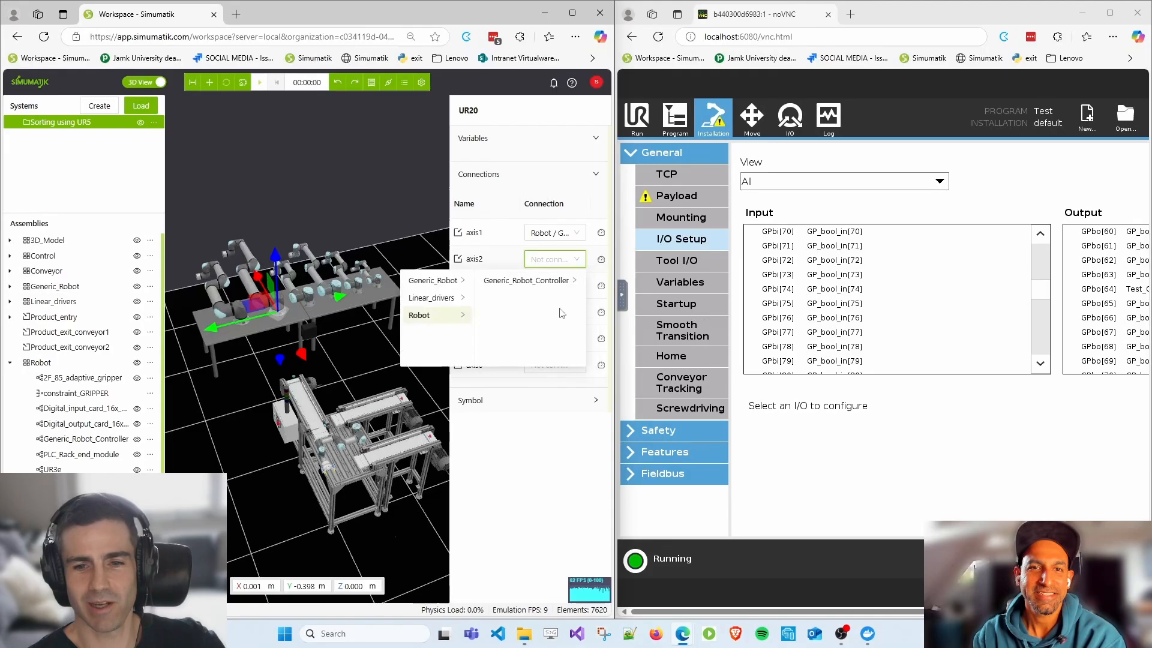
left_click(543, 280)
left_click(548, 307)
- Connect the UR20's axis3 and axis4 to axis3 and axis4 of Robot's Generic_Robot_Controller
left_click(551, 287)
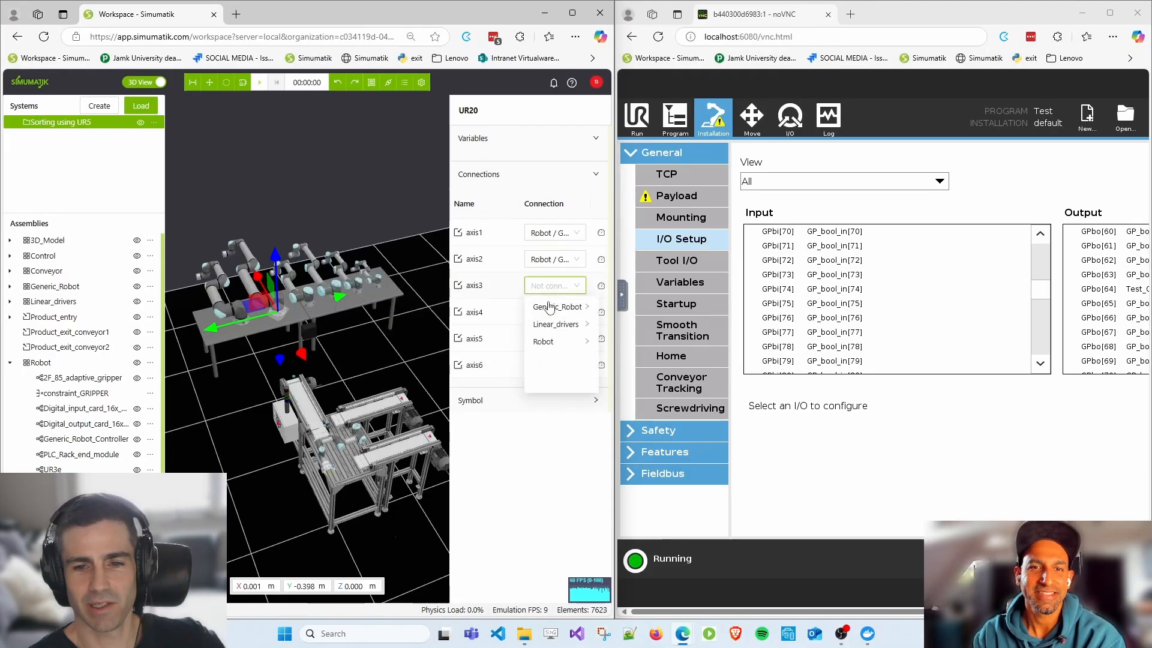
left_click(545, 342)
left_click(545, 309)
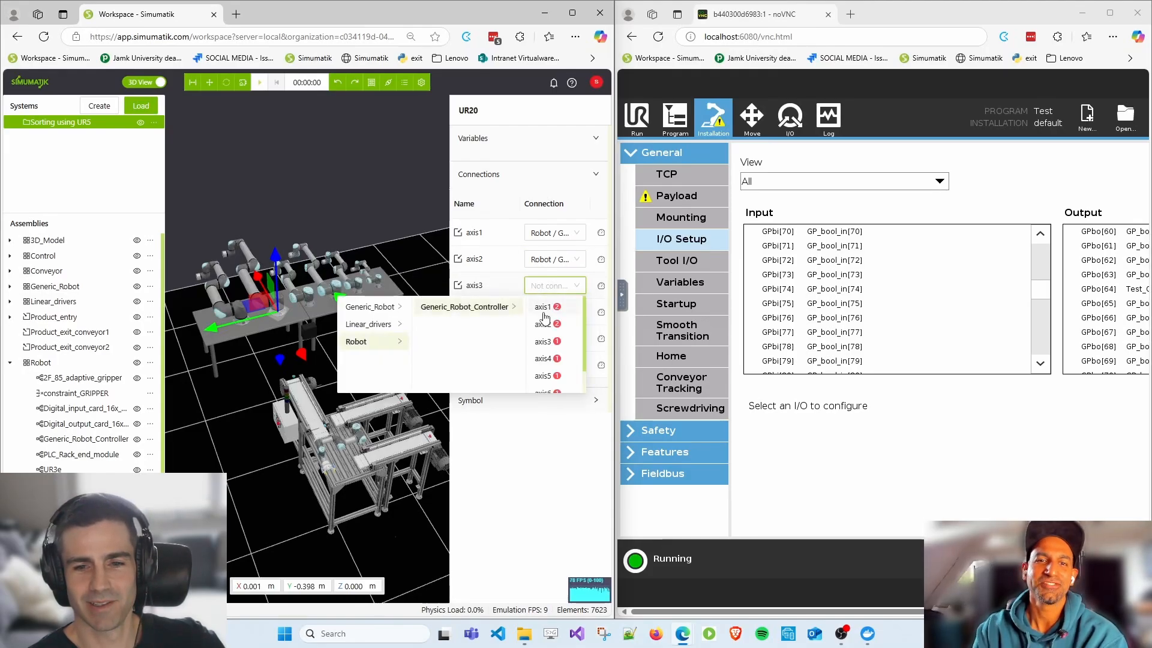
left_click(543, 342)
left_click(552, 312)
left_click(545, 368)
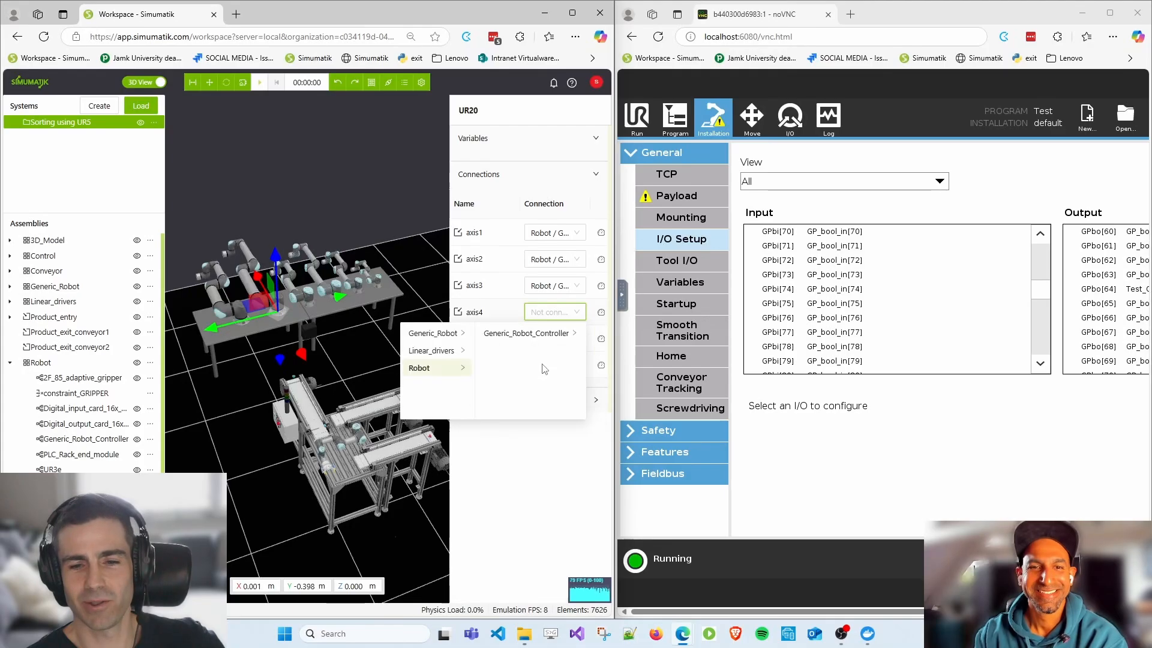
left_click(528, 333)
left_click(545, 387)
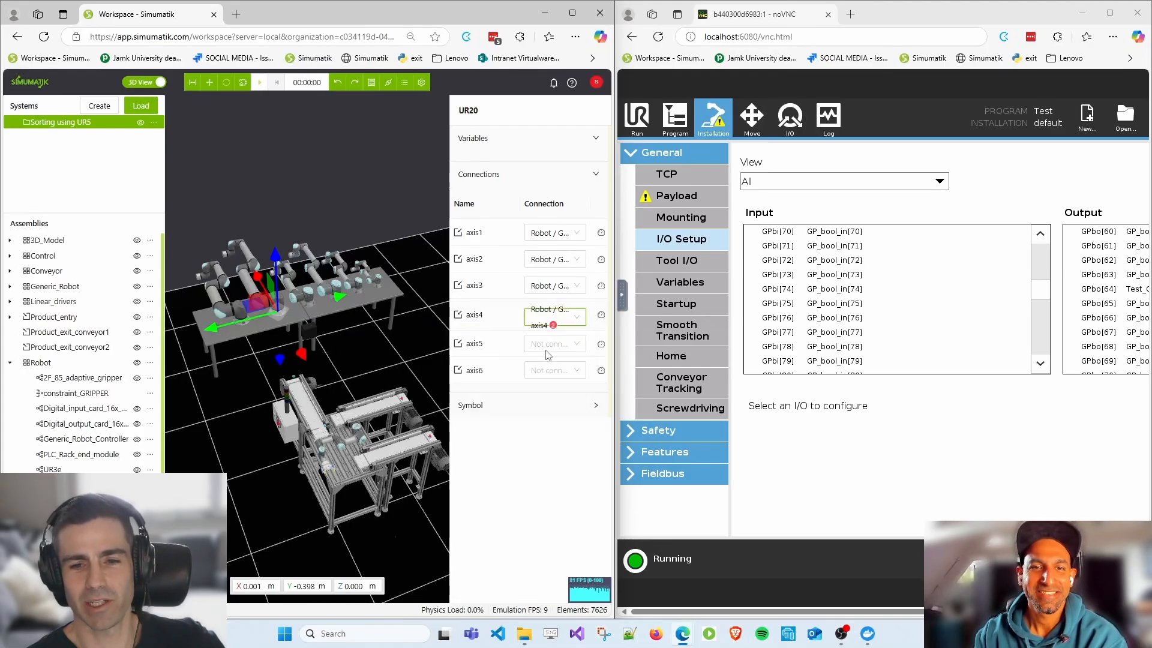
- Connect the UR20's axis5 and axis6 to axis5 and axis6 of Robot's Generic_Robot_Controller
left_click(547, 344)
left_click(542, 394)
left_click(551, 373)
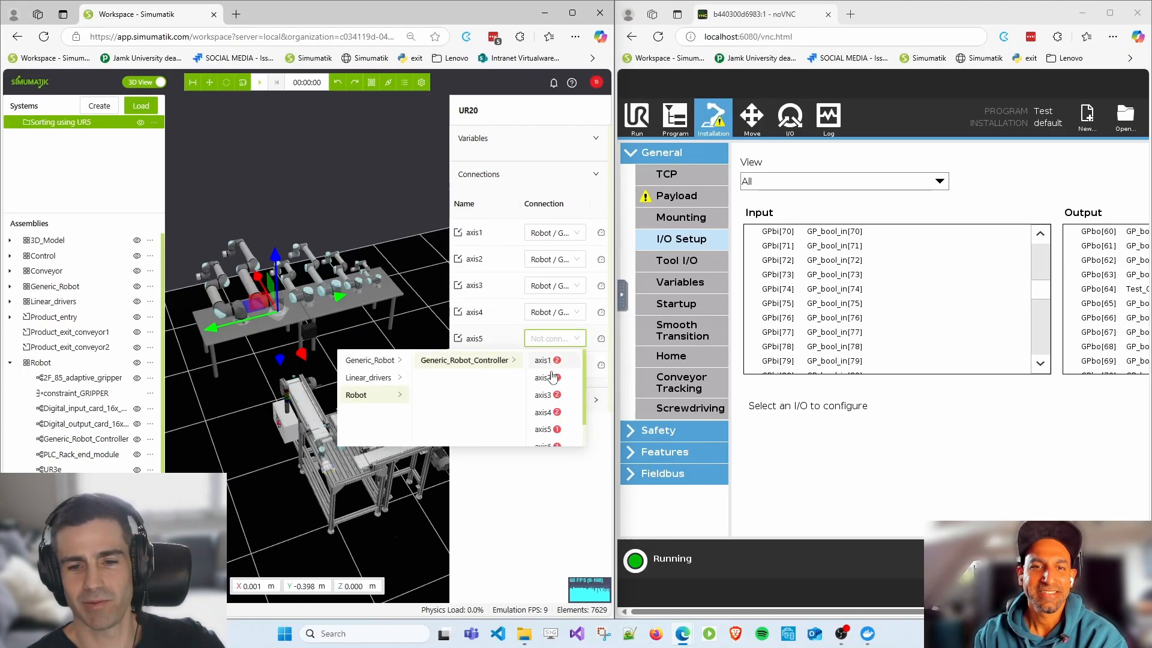
left_click(543, 429)
left_click(552, 365)
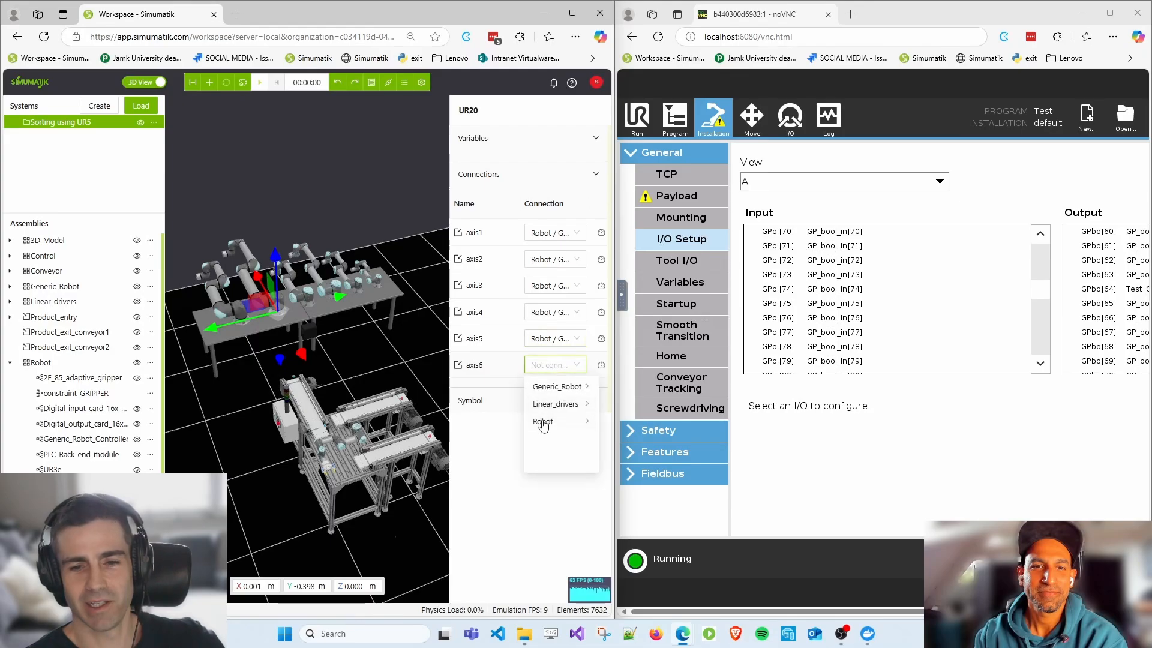
left_click(543, 423)
left_click(544, 401)
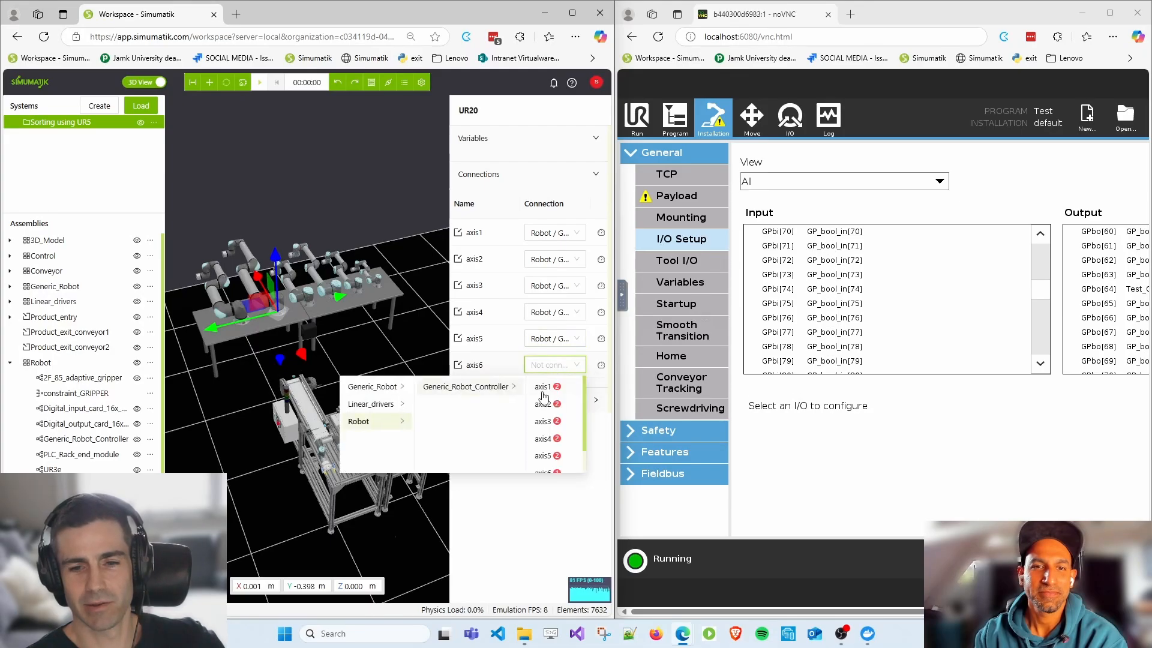
left_click(547, 472)
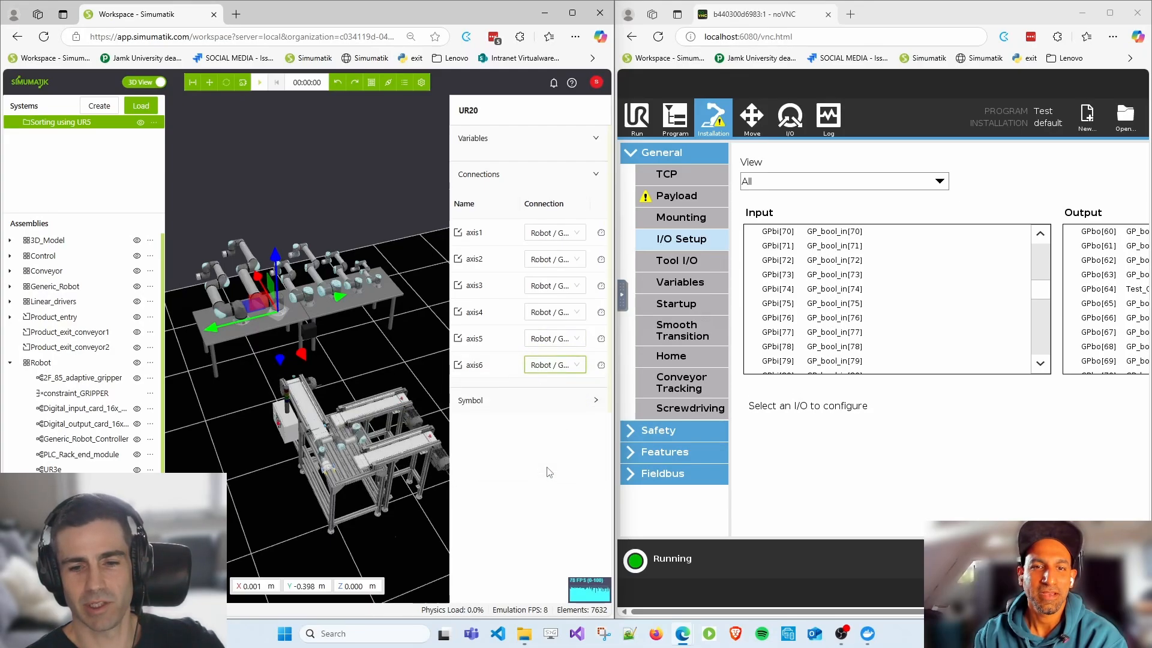
- Start the emulation, hide the side panels and bring the UR20 and the conveyor station's control box into view
left_click(258, 82)
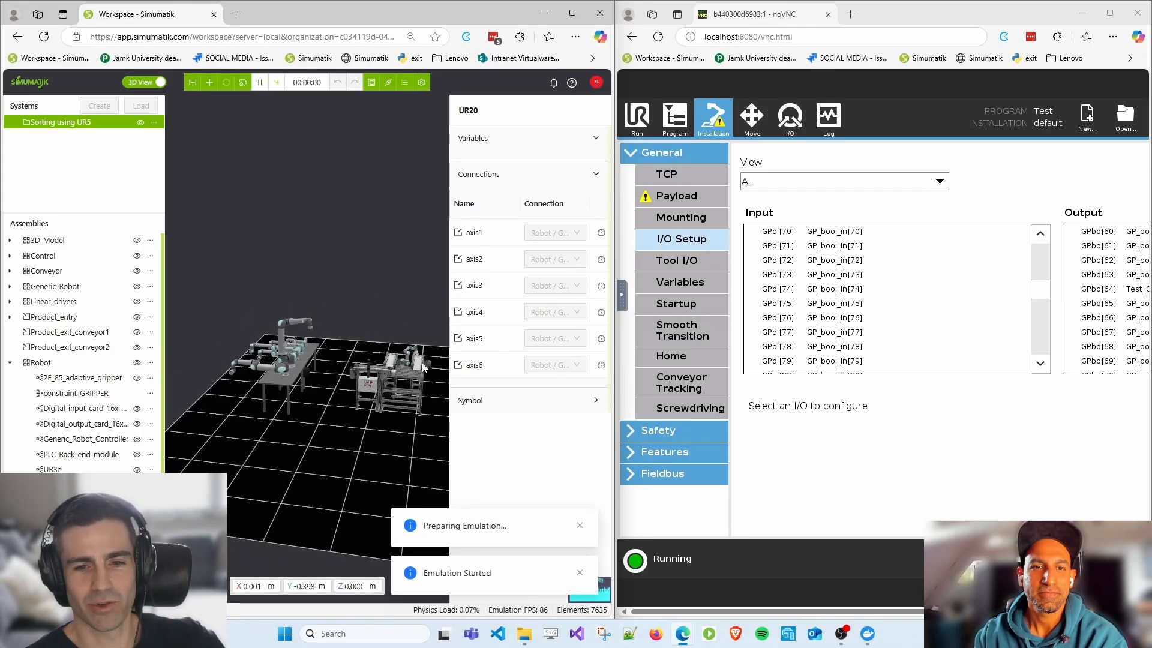
scroll(421, 363, "up", 5)
scroll(238, 447, "down", 3)
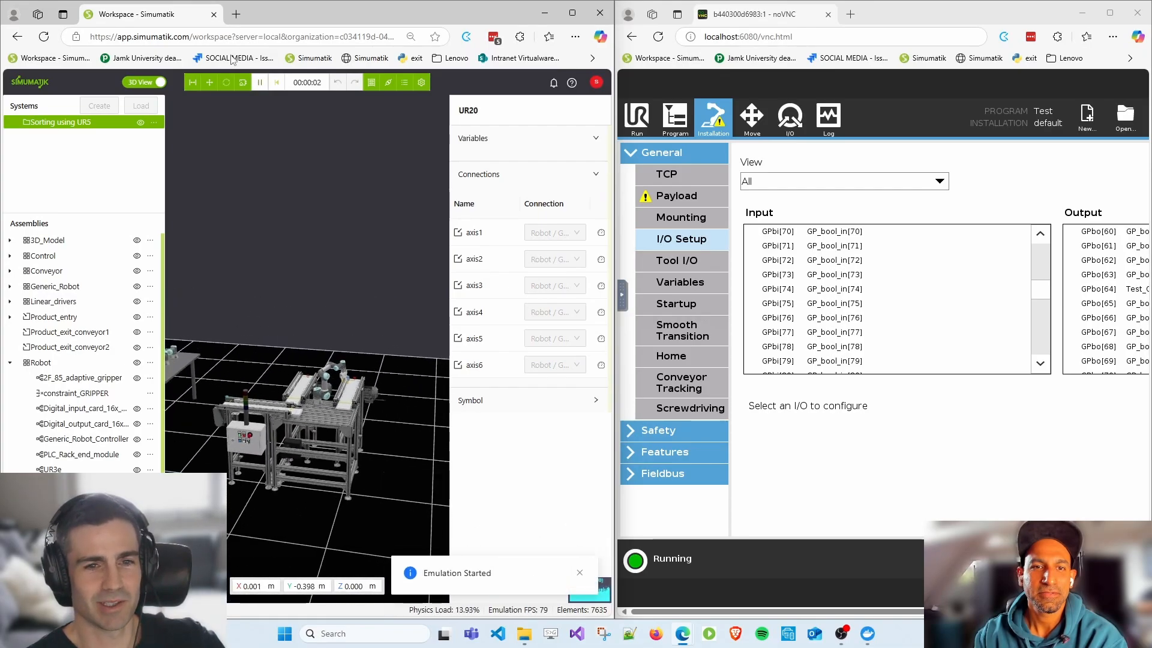
left_click(193, 83)
right_click_drag(207, 481, 257, 417)
scroll(297, 365, "up", 3)
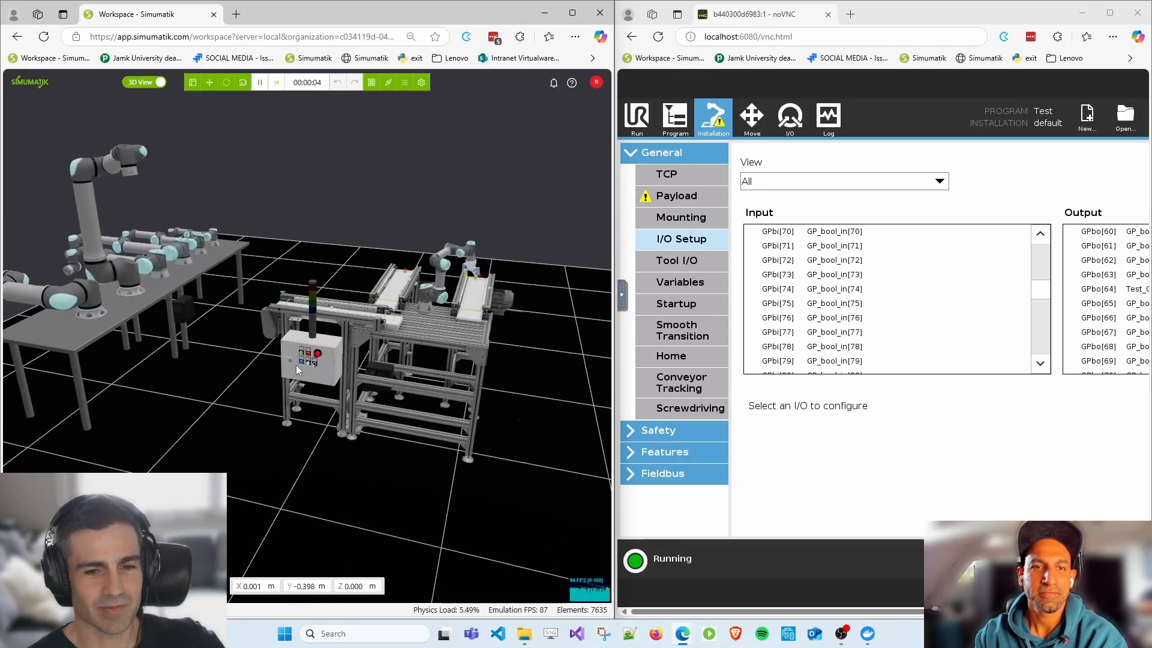
scroll(296, 365, "up", 1)
left_click(317, 365)
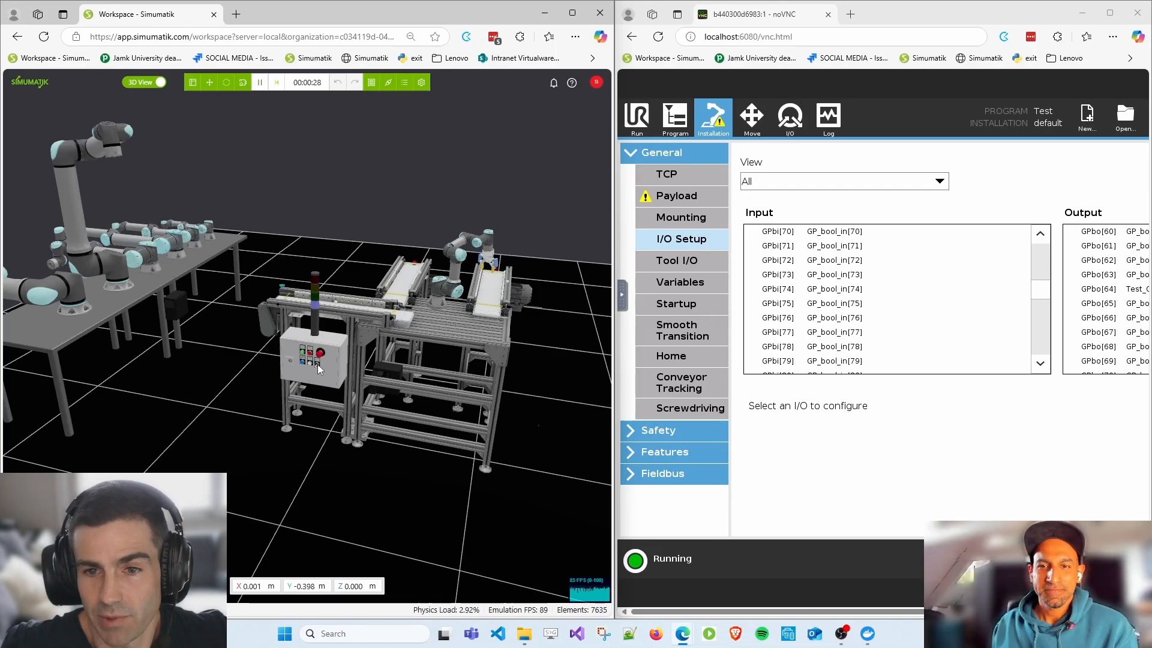
- Switch to the UR controller, display its installation I/O Setup and widen the controller window to show both I/O lists
left_click(684, 124)
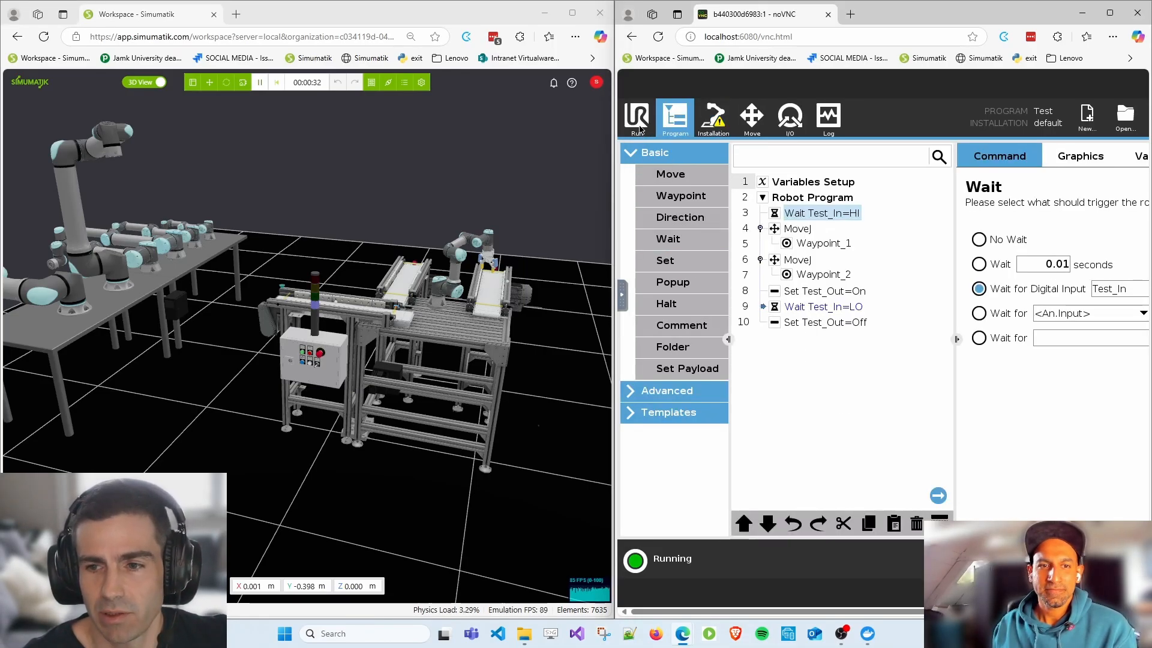
left_click(640, 128)
left_click(715, 123)
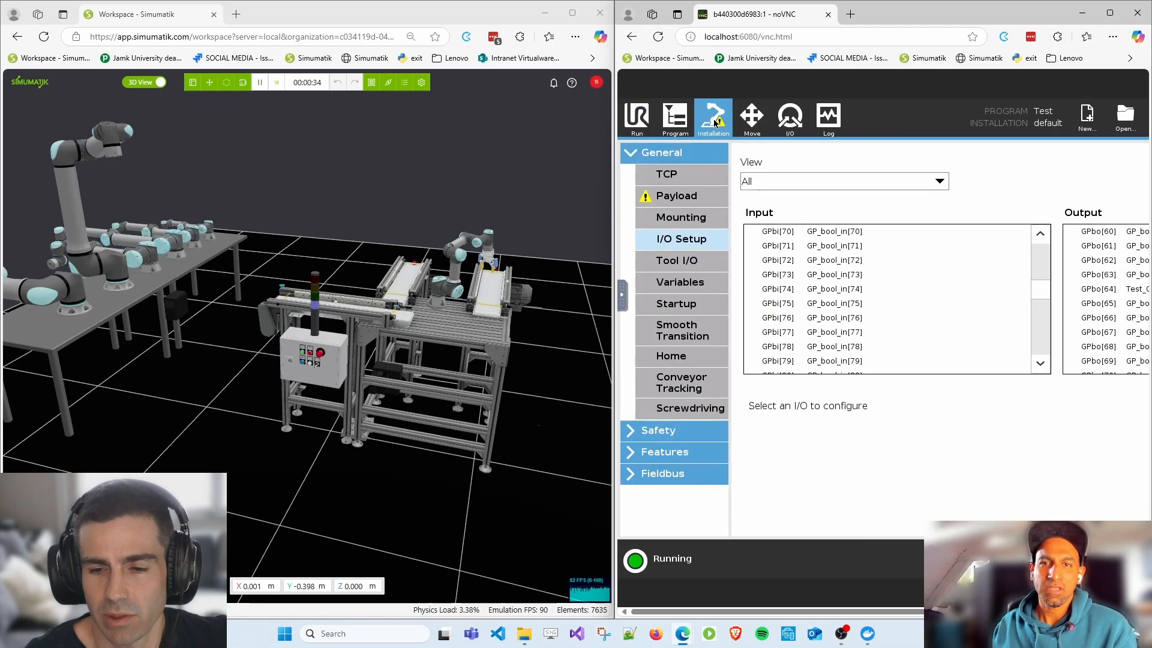
left_click_drag(615, 154, 385, 162)
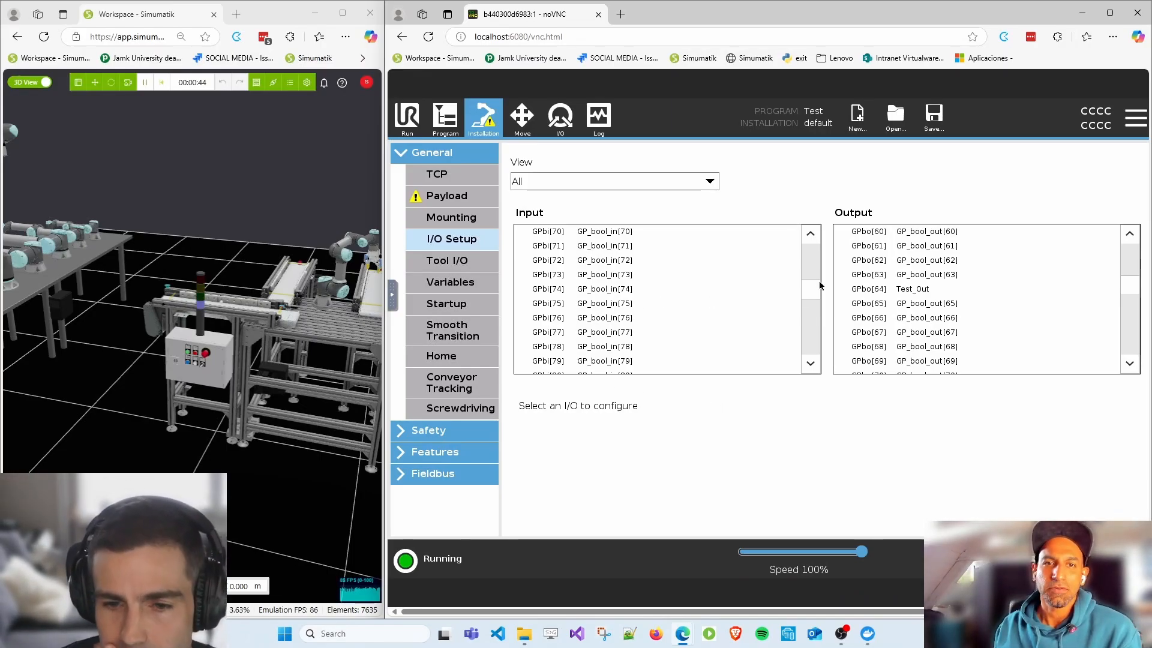
- Rename the general-purpose integer input GP_int_in[0] to Test_Int in the I/O Setup
left_click_drag(812, 291, 813, 311)
scroll(613, 336, "down", 3)
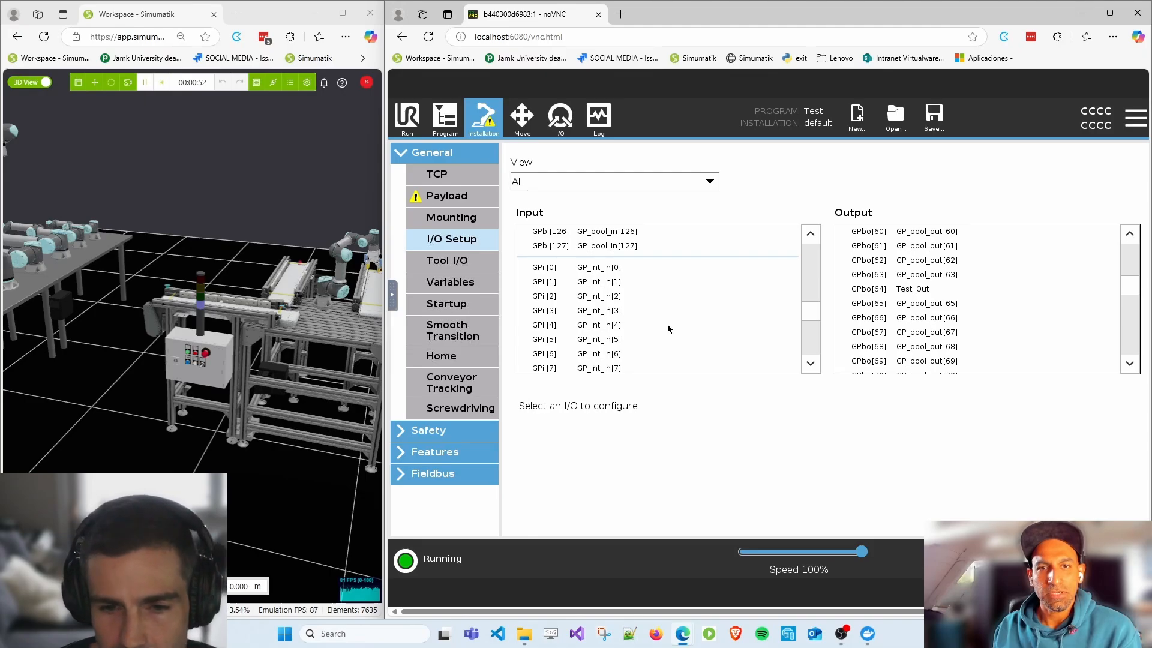
scroll(668, 328, "down", 1)
scroll(669, 329, "up", 2)
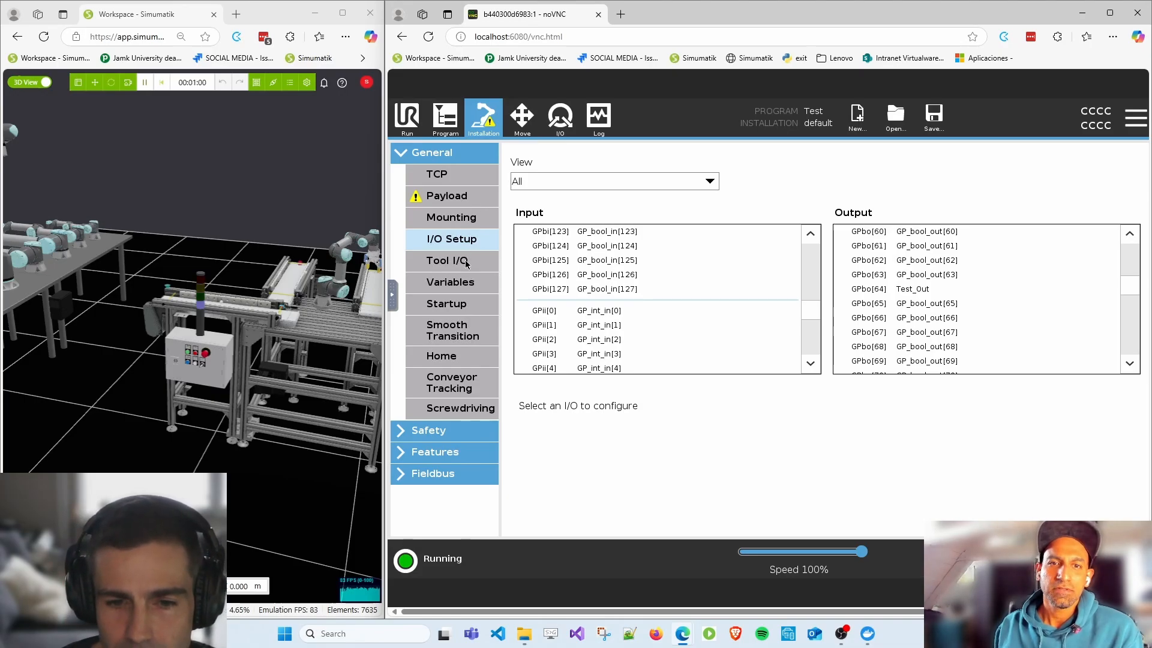
left_click(601, 312)
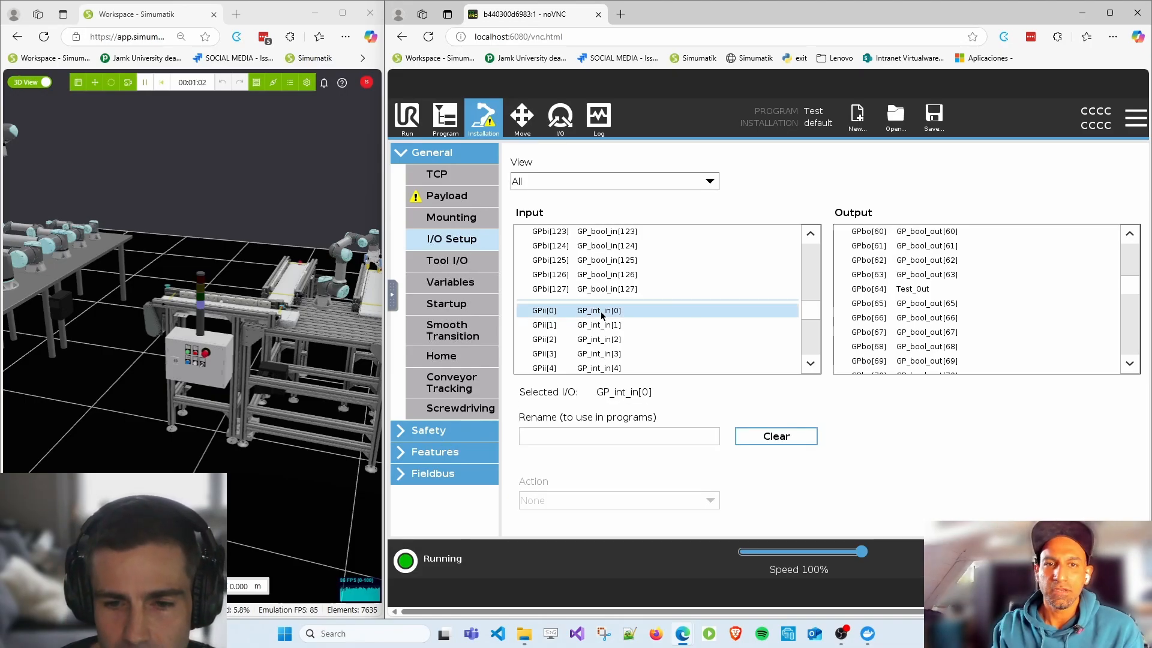
left_click(630, 435)
type("T")
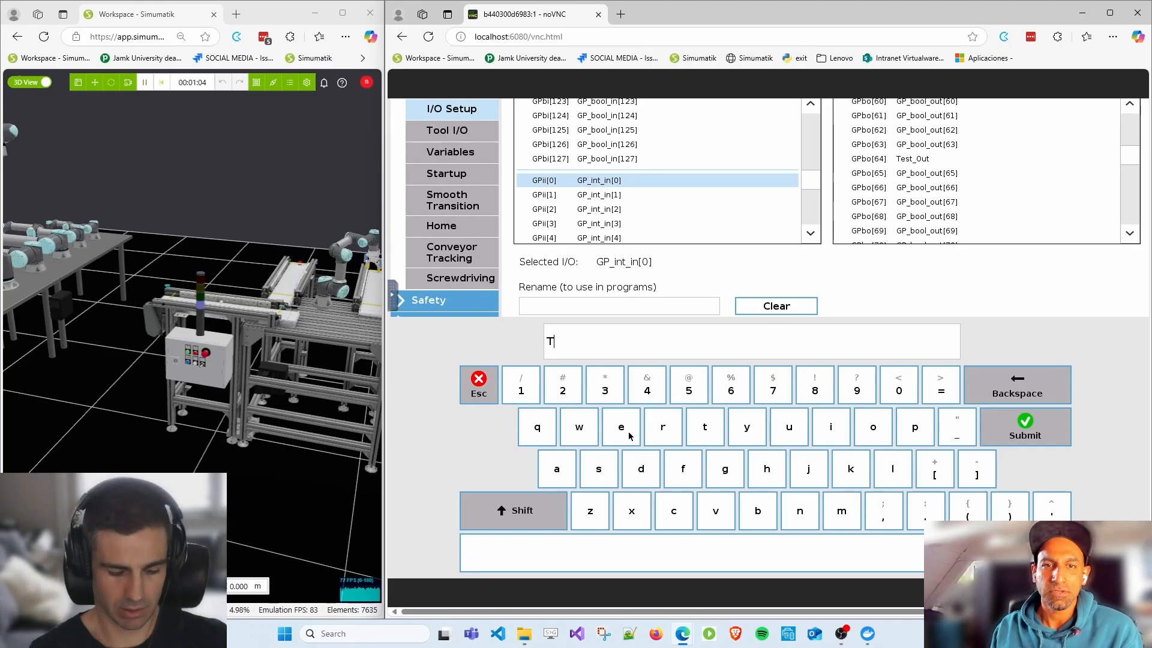
type("est_Int")
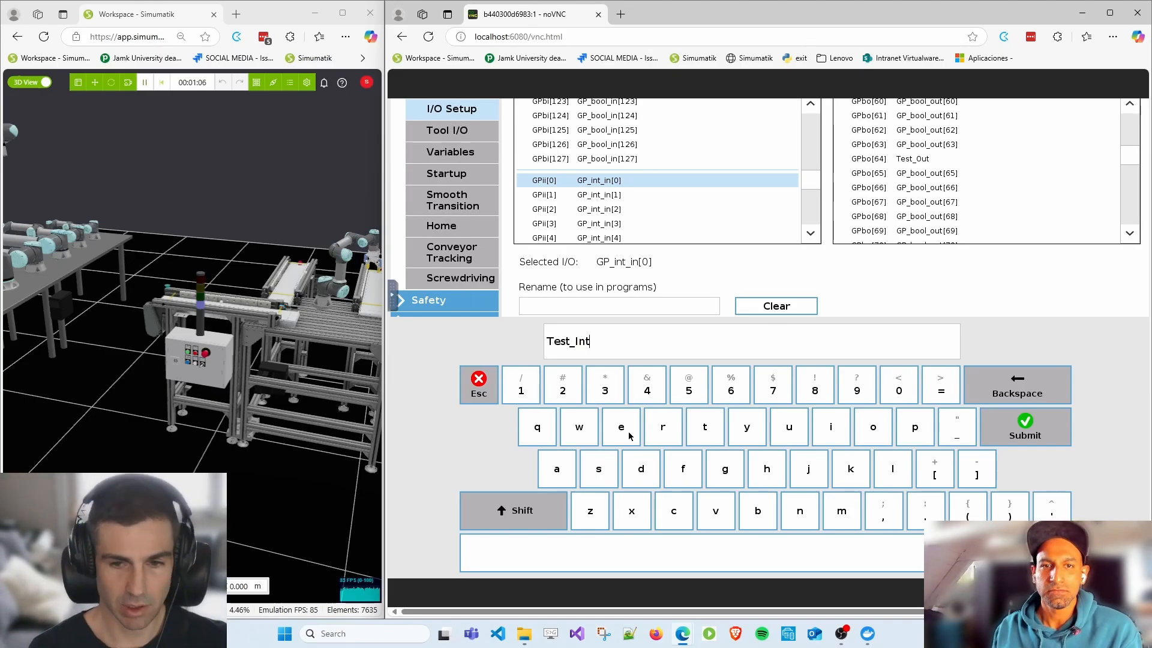
key("Return")
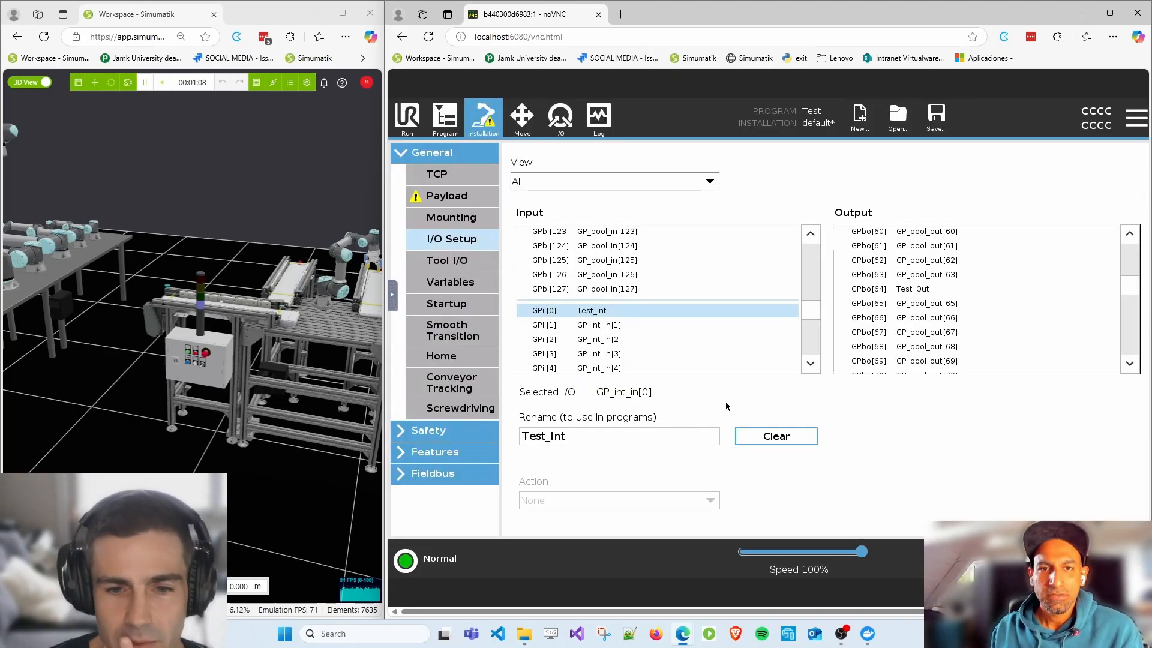
- Add a Wait command at the start of the Robot Program and check its analog input choices
left_click(445, 115)
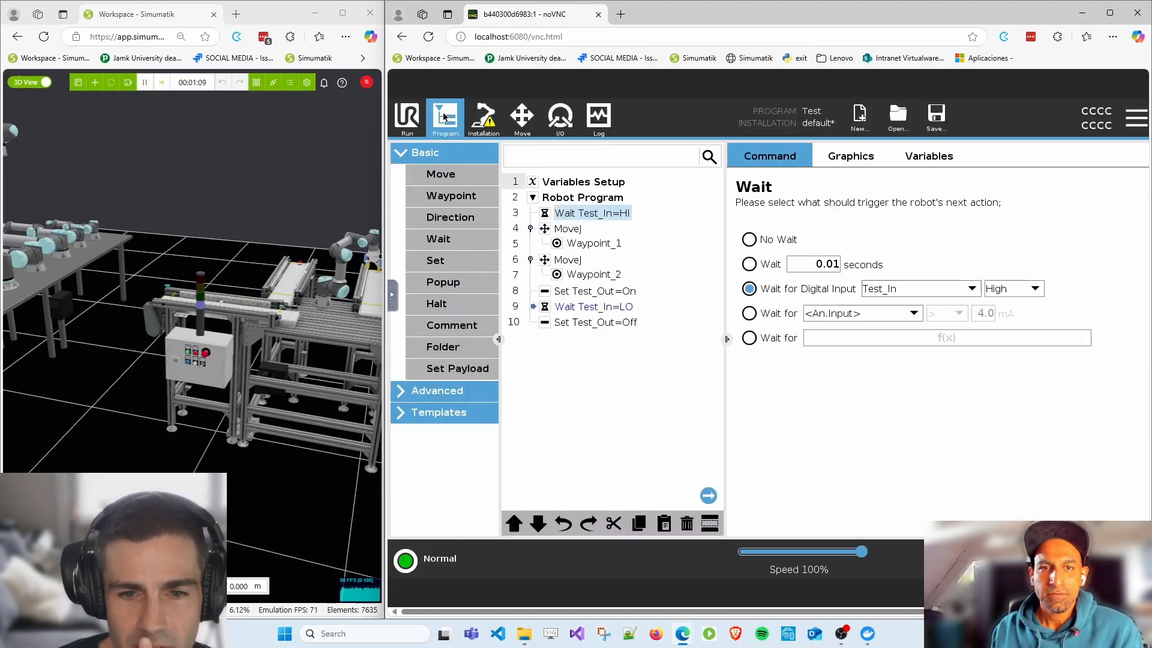
left_click(565, 200)
left_click(438, 239)
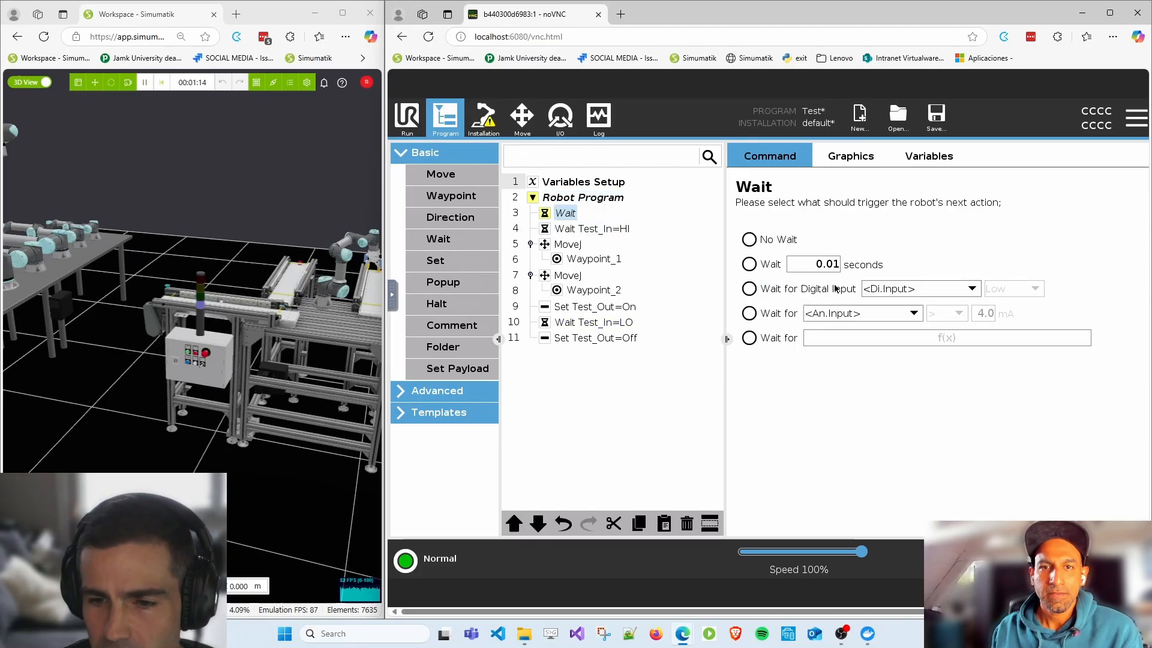
left_click(882, 319)
left_click(861, 417)
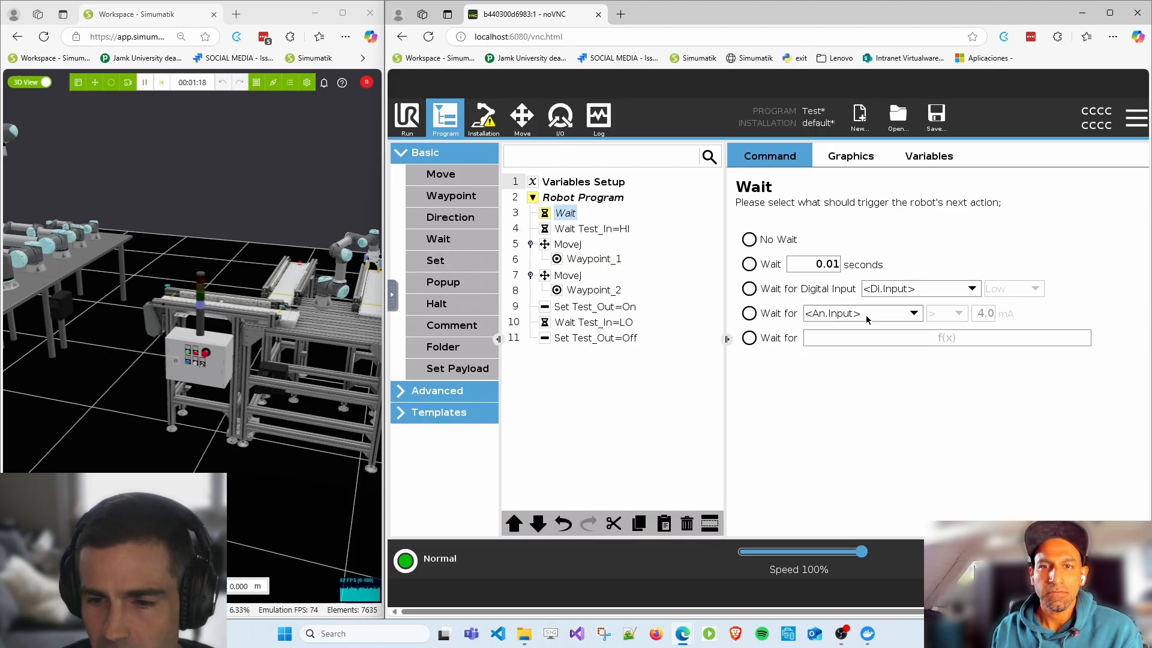
- Set the new Wait command to wait for the expression Test_Int>10
left_click(749, 338)
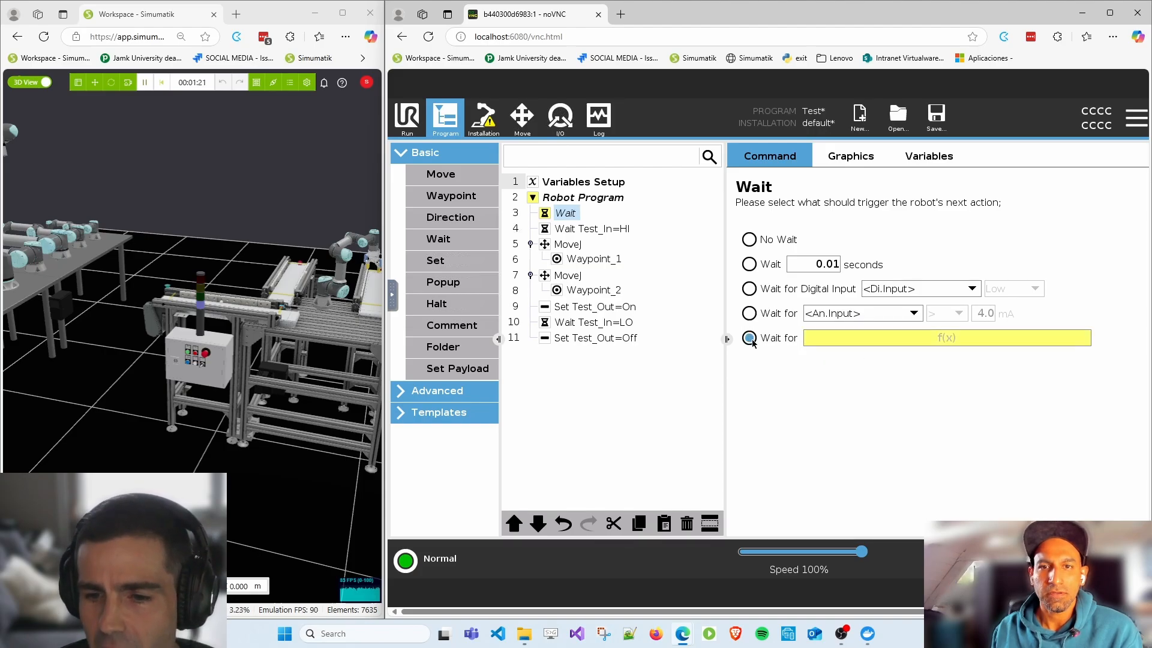
left_click(948, 339)
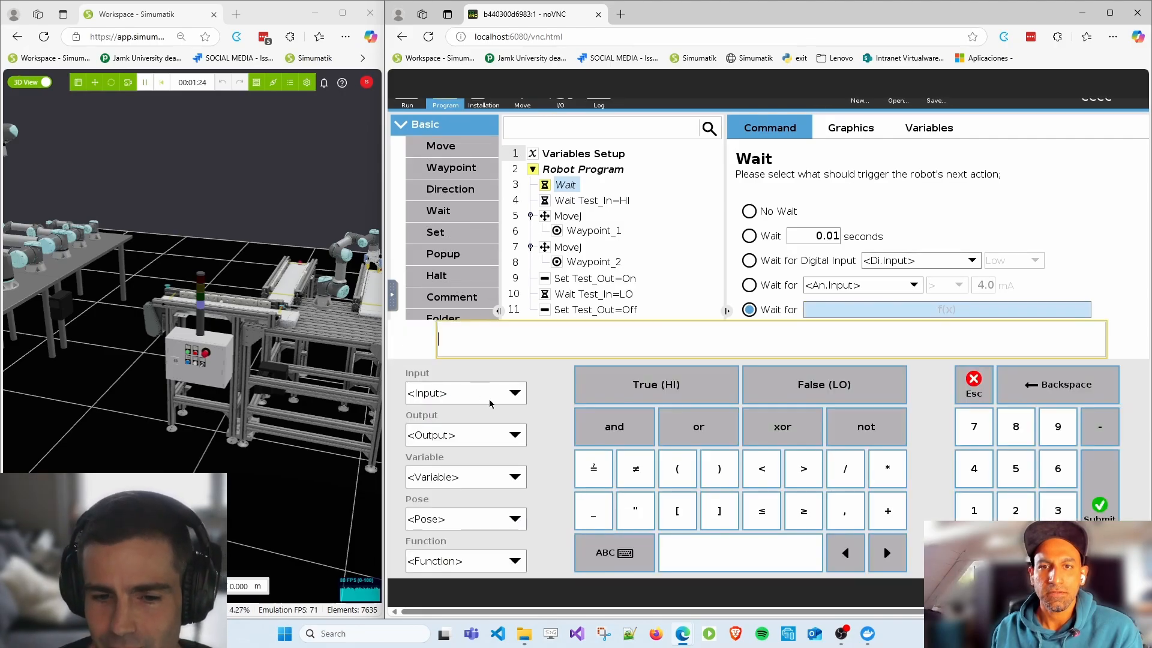
left_click(508, 394)
scroll(516, 360, "down", 3)
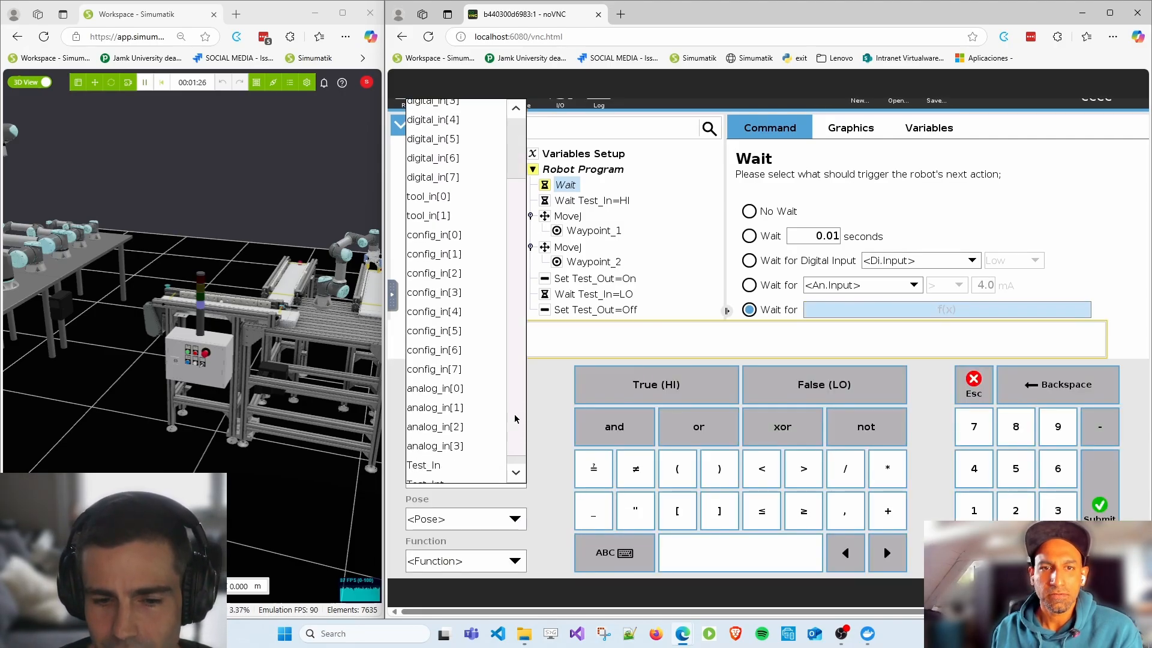
left_click(443, 475)
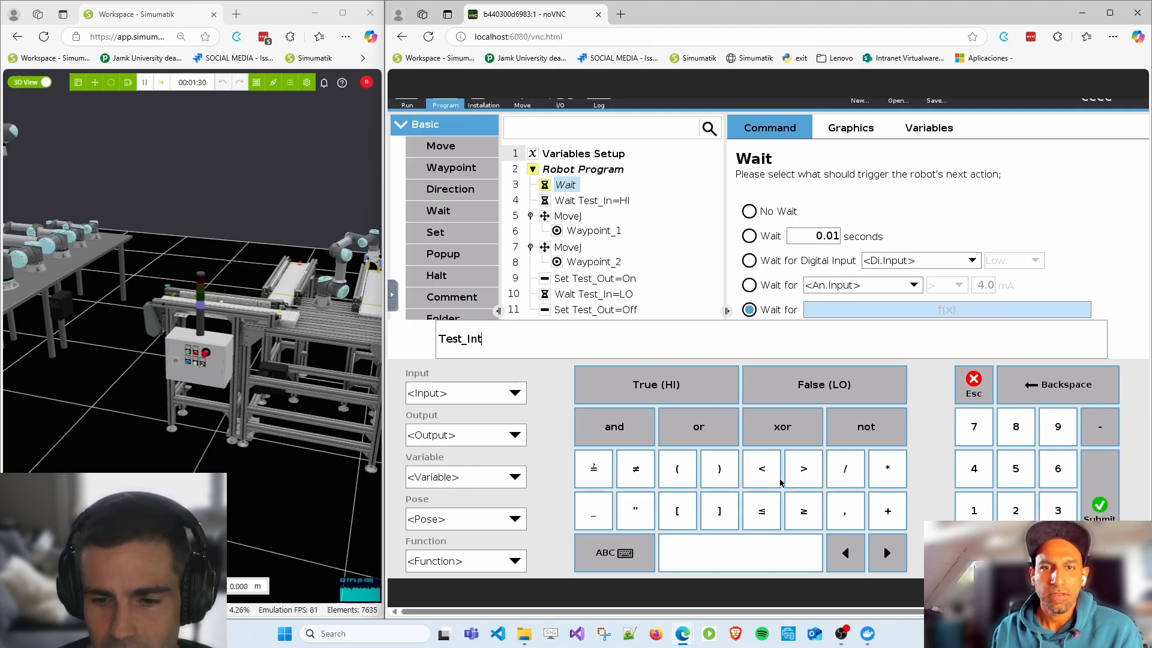
left_click(816, 465)
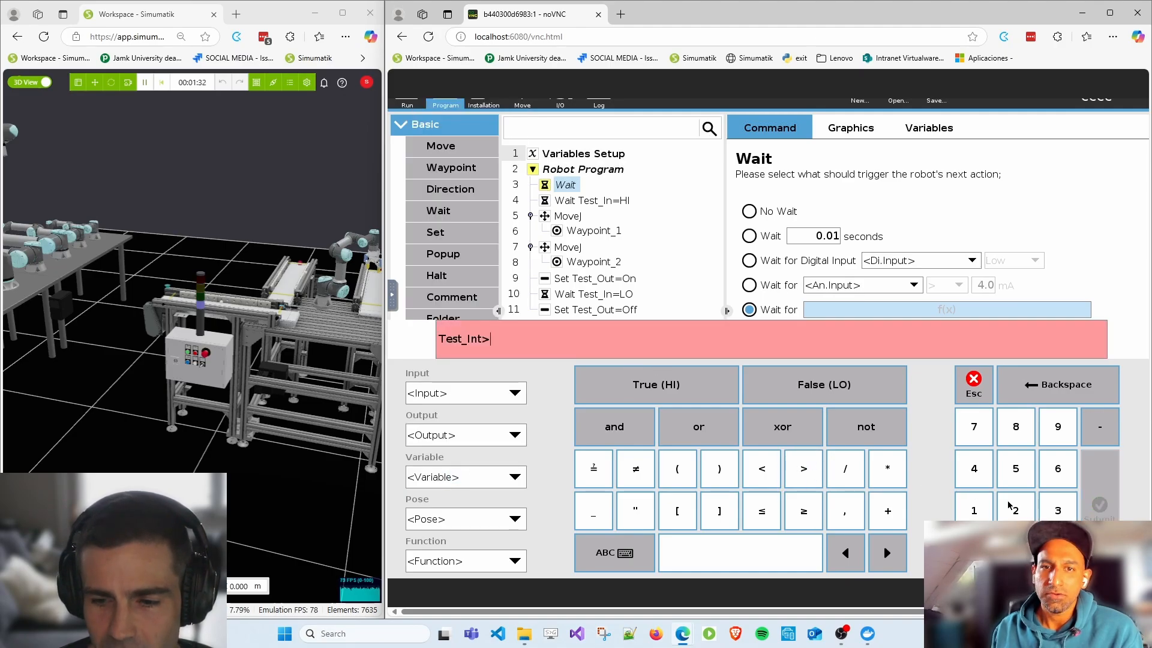
left_click(973, 510)
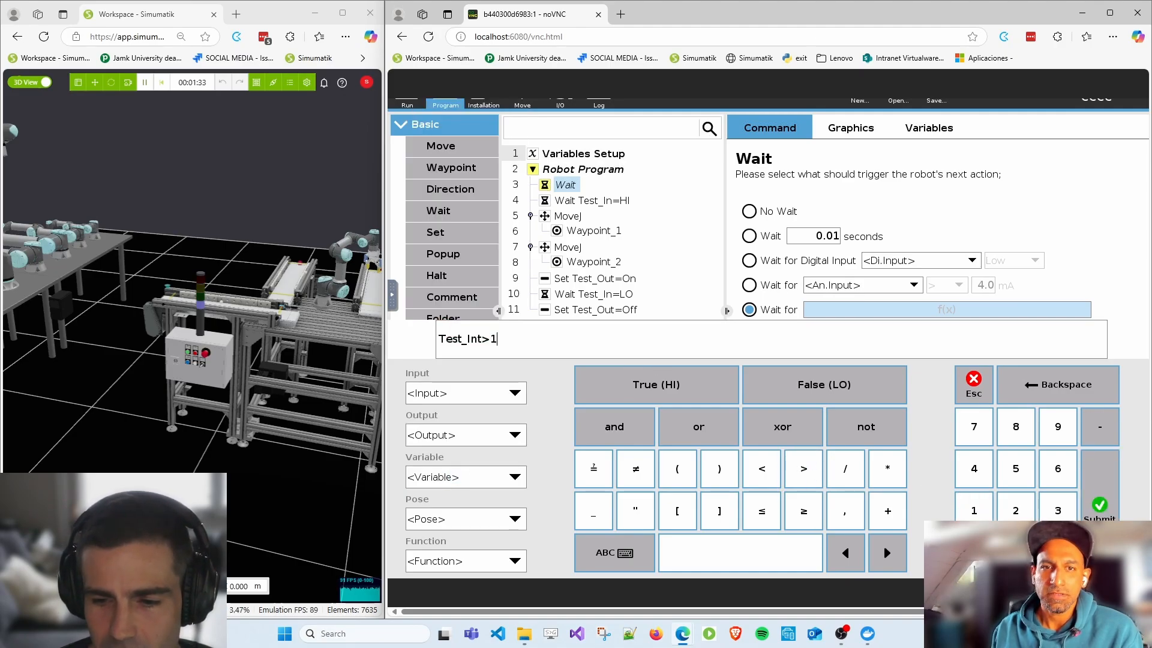
left_click(1099, 507)
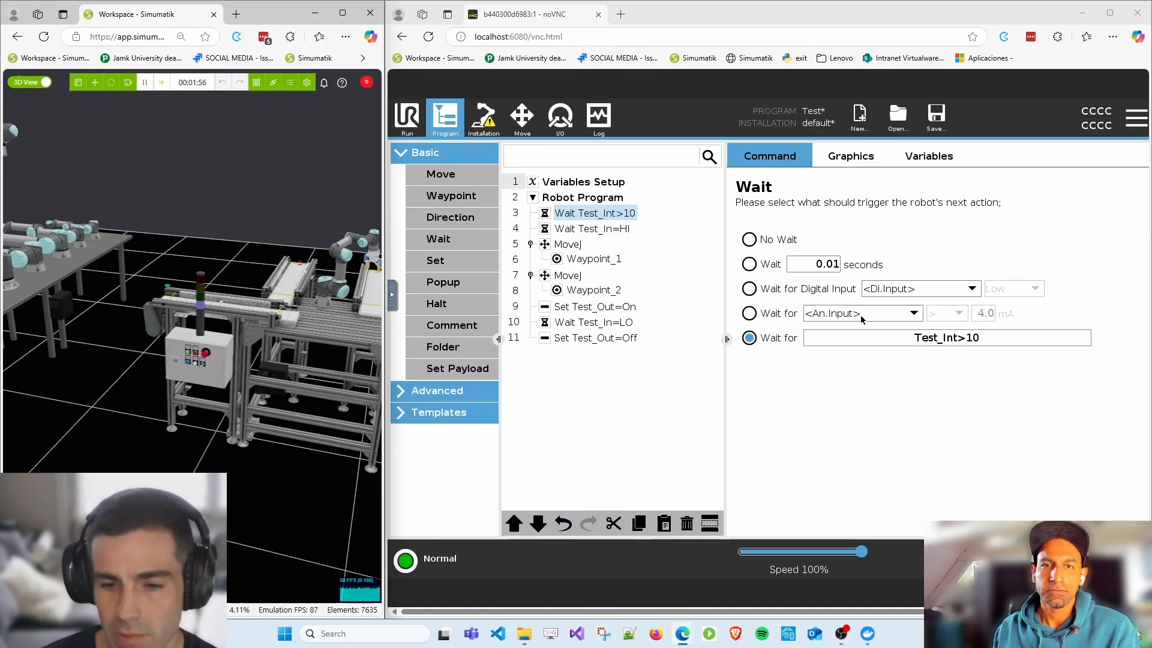
- Return to the installation's I/O Setup and inspect the analog inputs, selecting analog_in[0] to check its configuration options
left_click(493, 122)
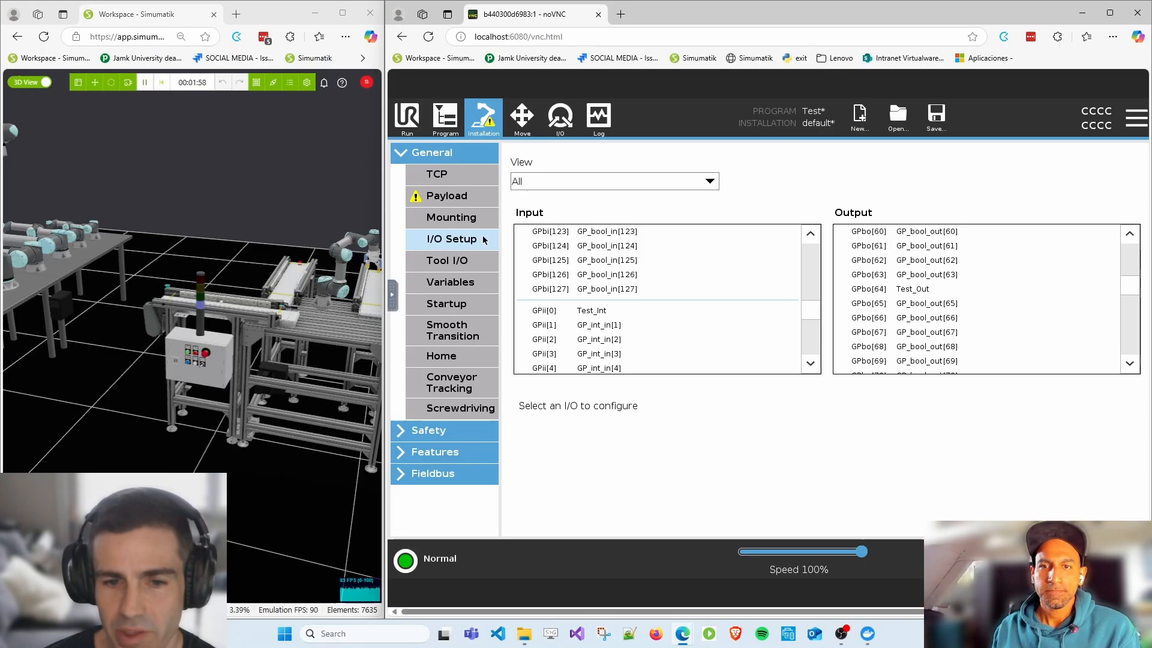
scroll(675, 315, "down", 7)
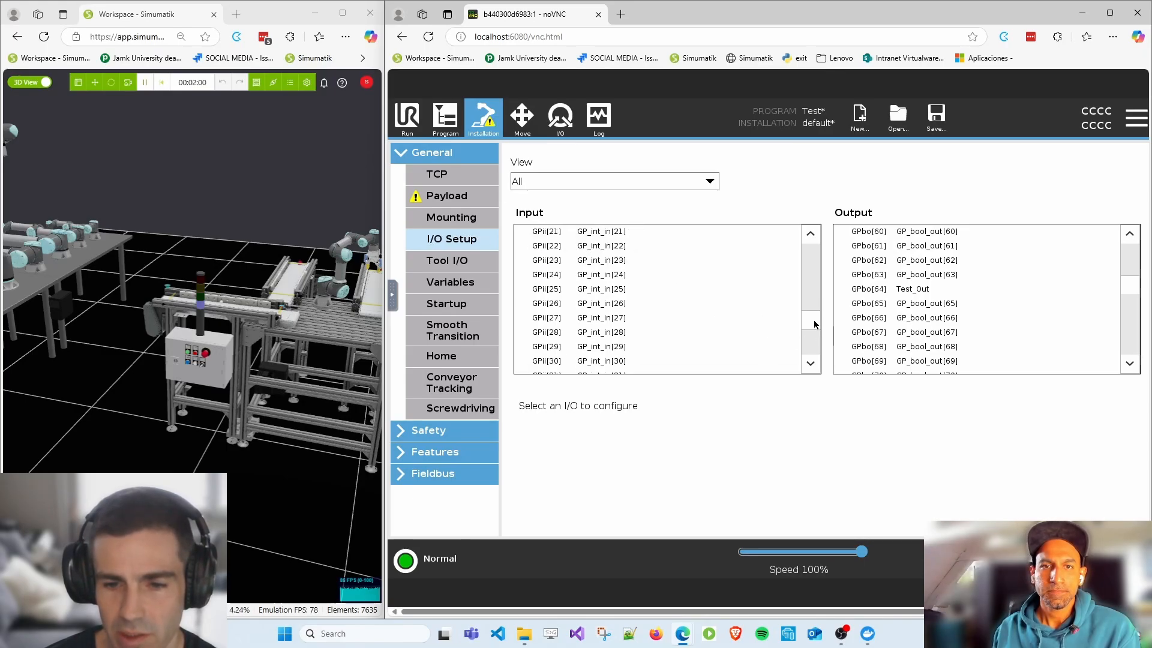
left_click_drag(815, 324, 814, 257)
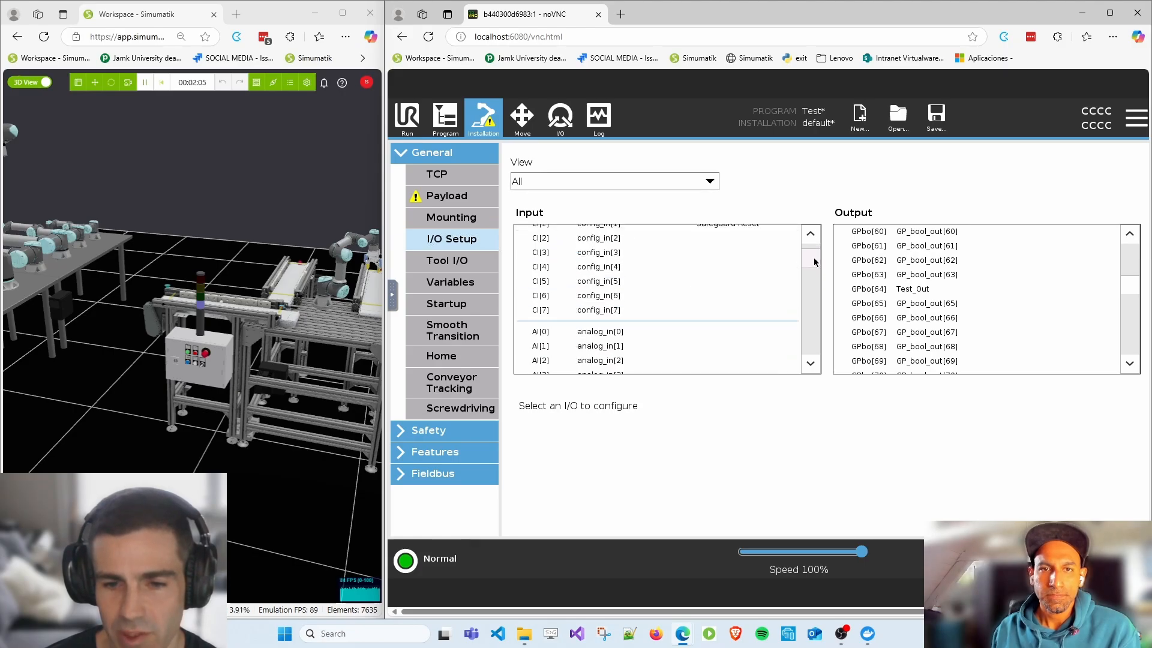
left_click(612, 332)
scroll(611, 339, "down", 2)
key("Down")
key("Down")
key("Down")
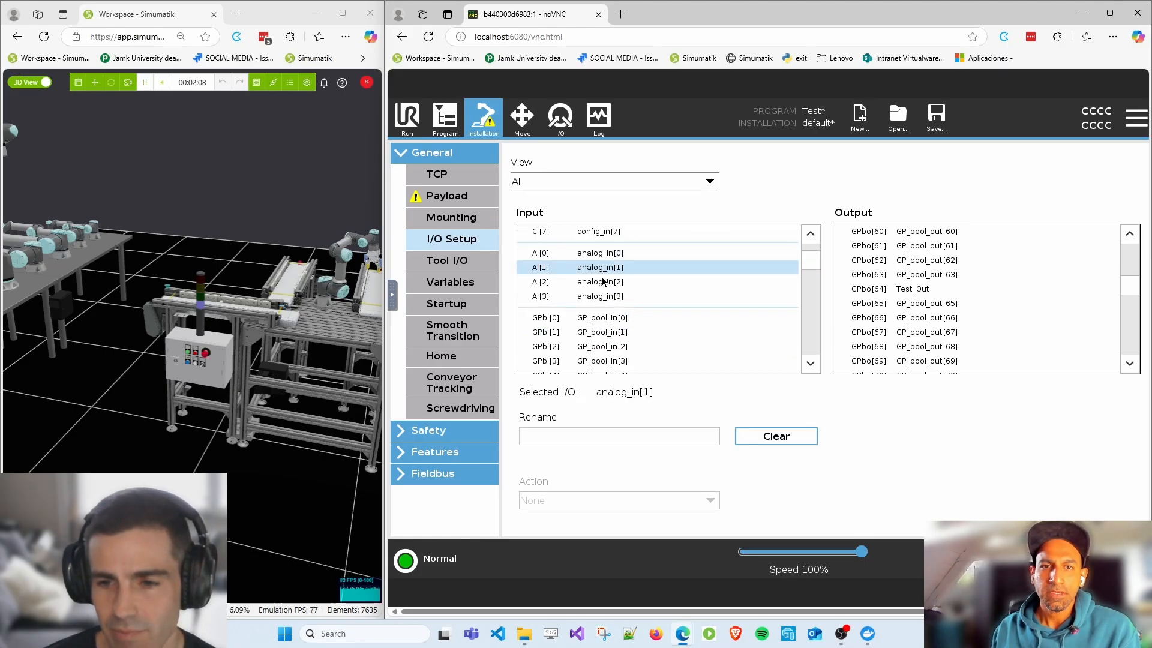
left_click(599, 257)
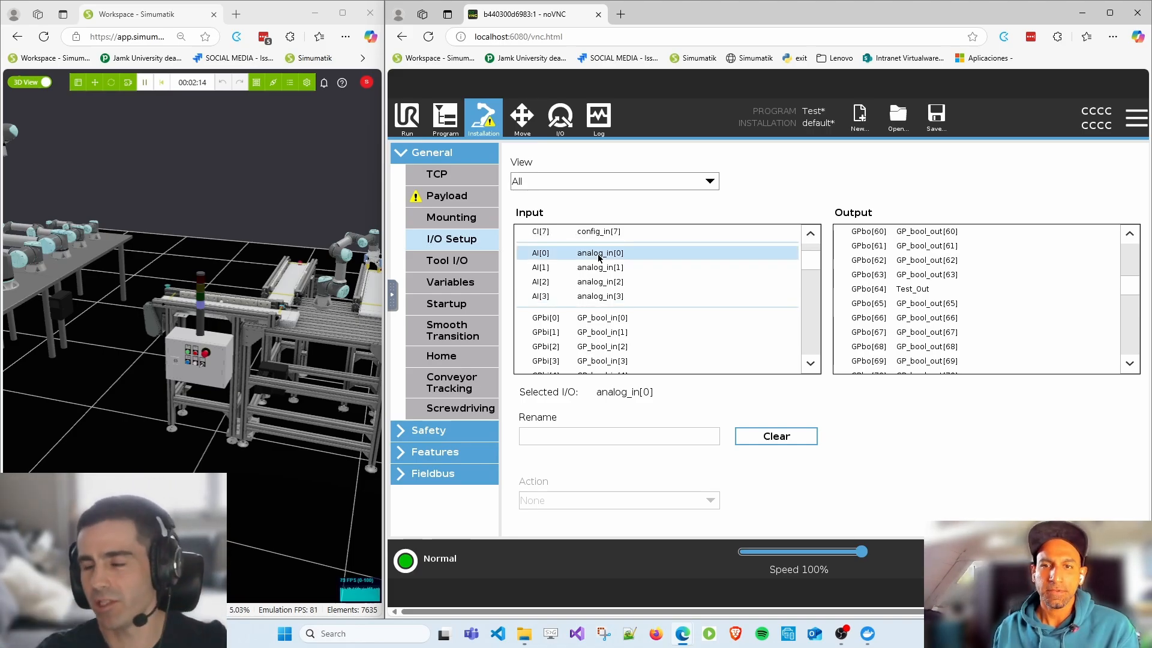
- Review the general-purpose boolean inputs, including Test_In, and the general-purpose integer inputs in the Input list
scroll(610, 269, "down", 10)
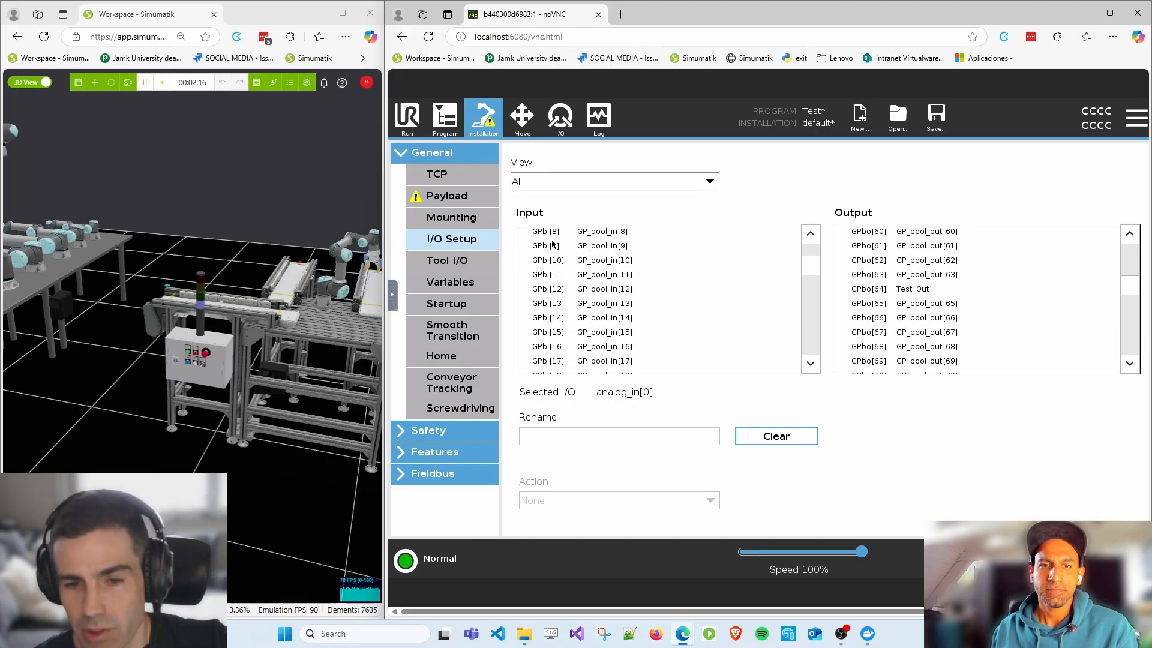
scroll(582, 324, "down", 6)
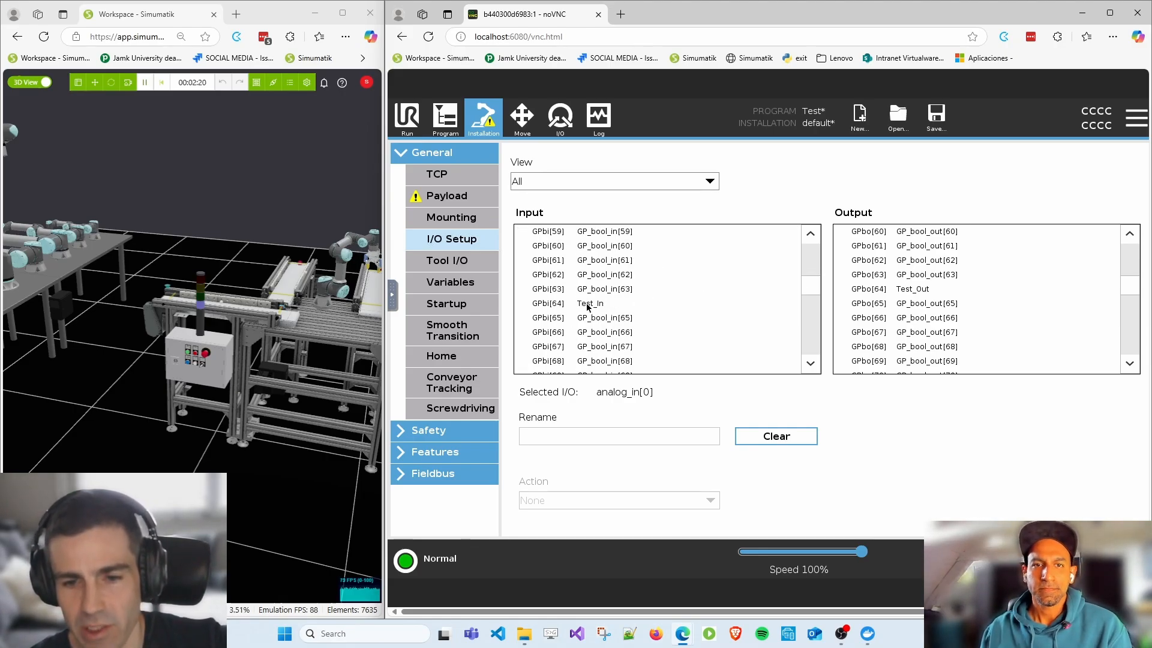
scroll(617, 308, "down", 5)
mouse_move(810, 313)
left_mouse_down()
mouse_move(815, 337)
mouse_move(813, 324)
left_mouse_up()
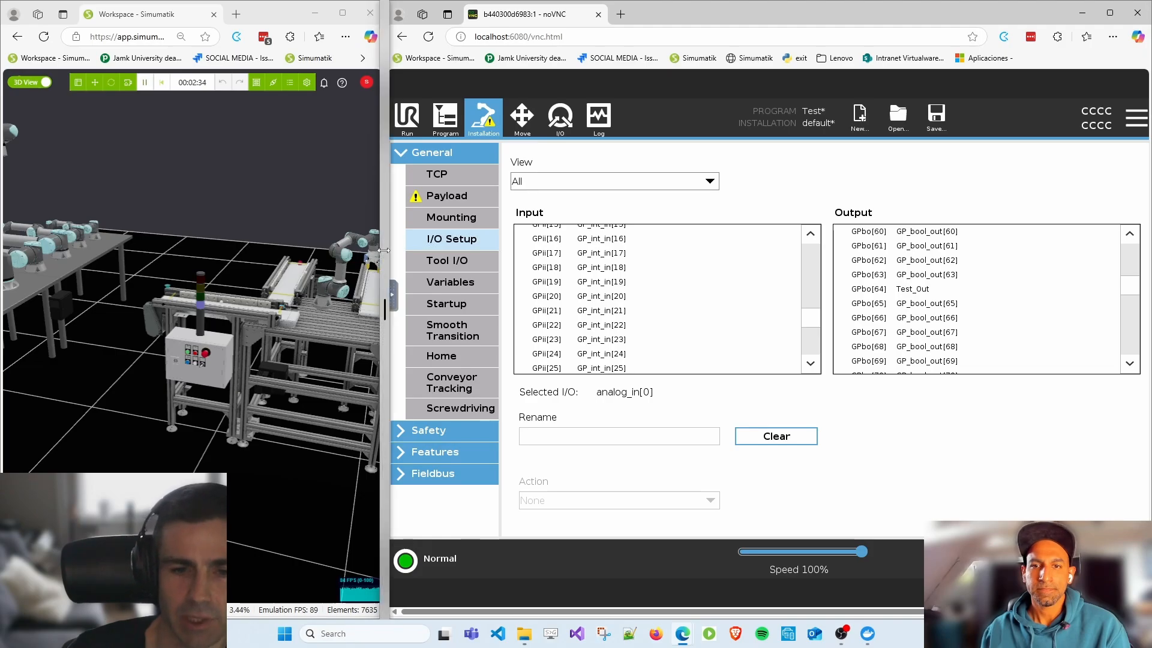
- Adjust the split between the Simumatik and controller windows to show more of the 3D scene beside the I/O Setup
left_click_drag(386, 259, 701, 259)
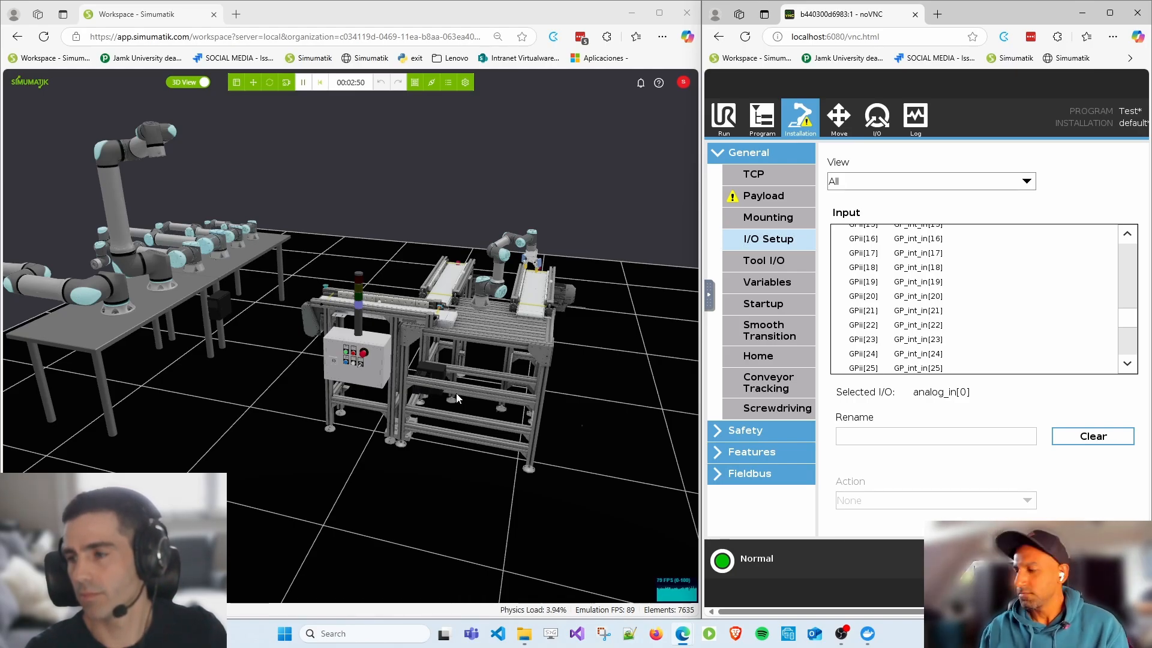
left_click_drag(703, 314, 477, 314)
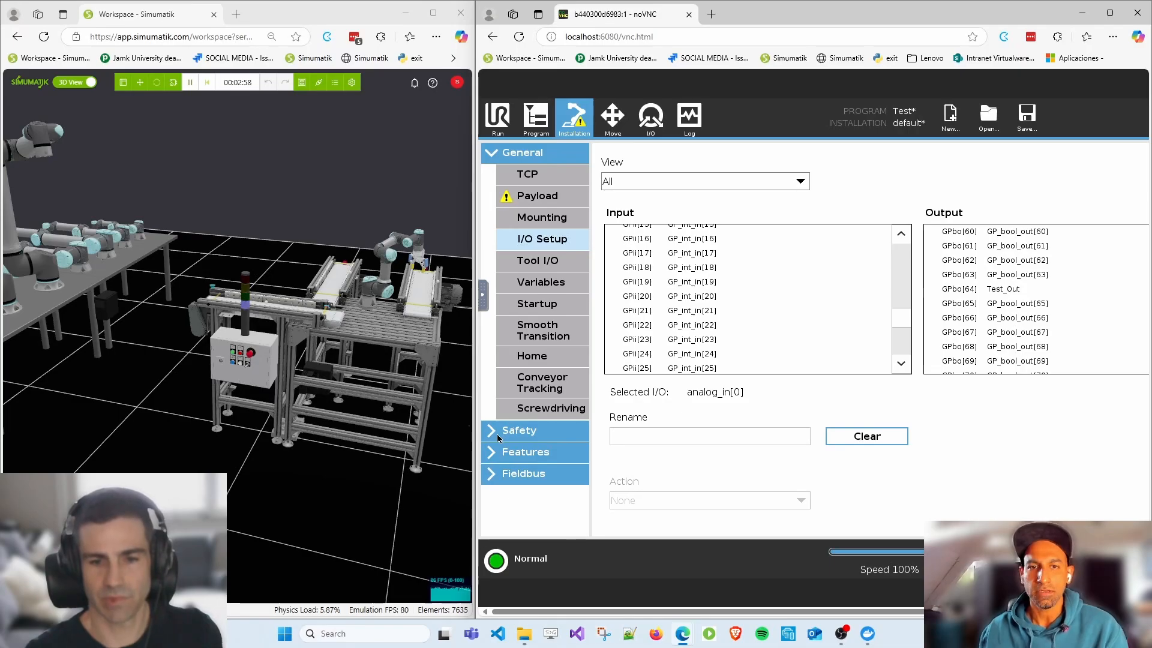
- Look through the installation's Features, TCP and Mounting settings, ending on the Payload settings
left_click(492, 454)
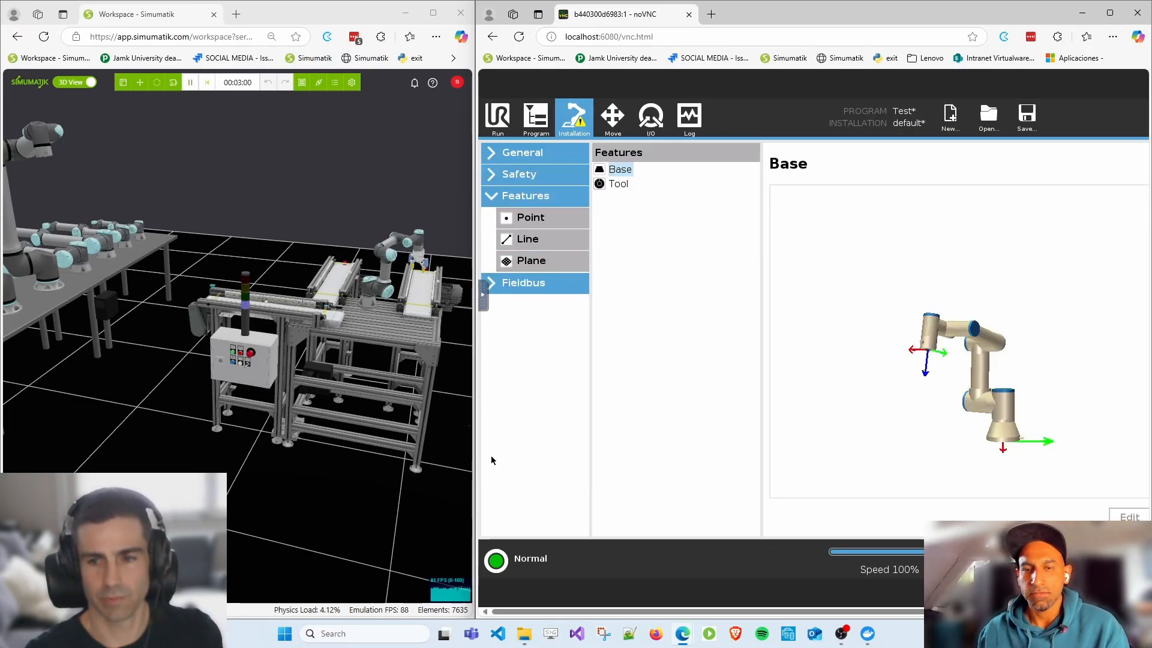
left_click(493, 155)
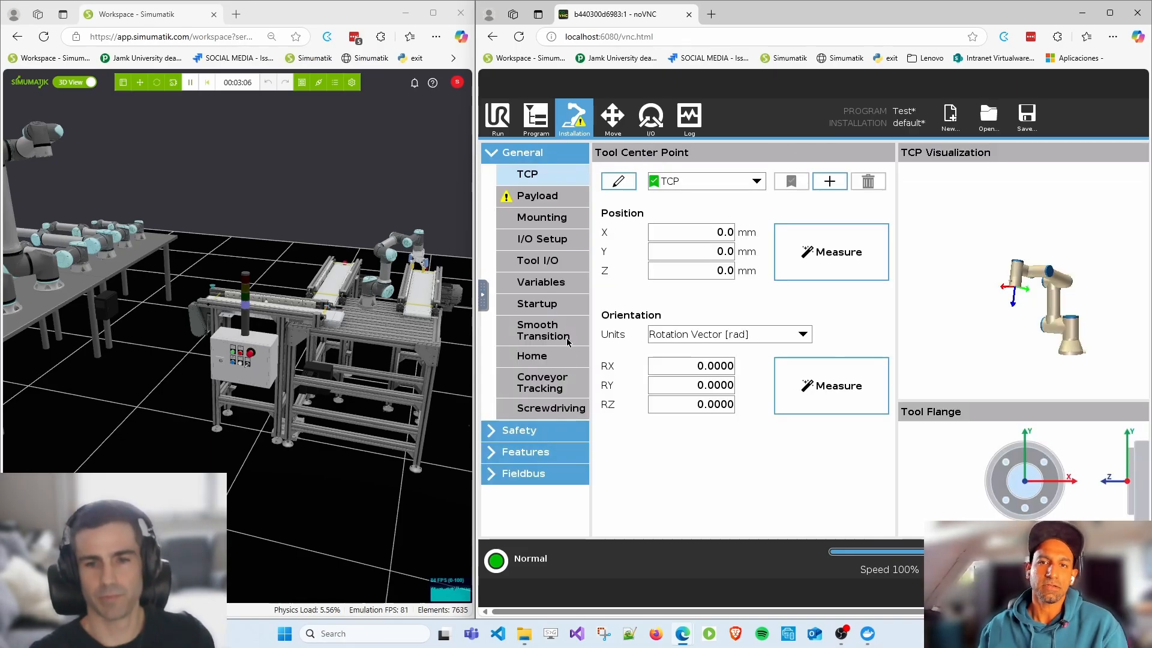
left_click(551, 214)
left_click(543, 196)
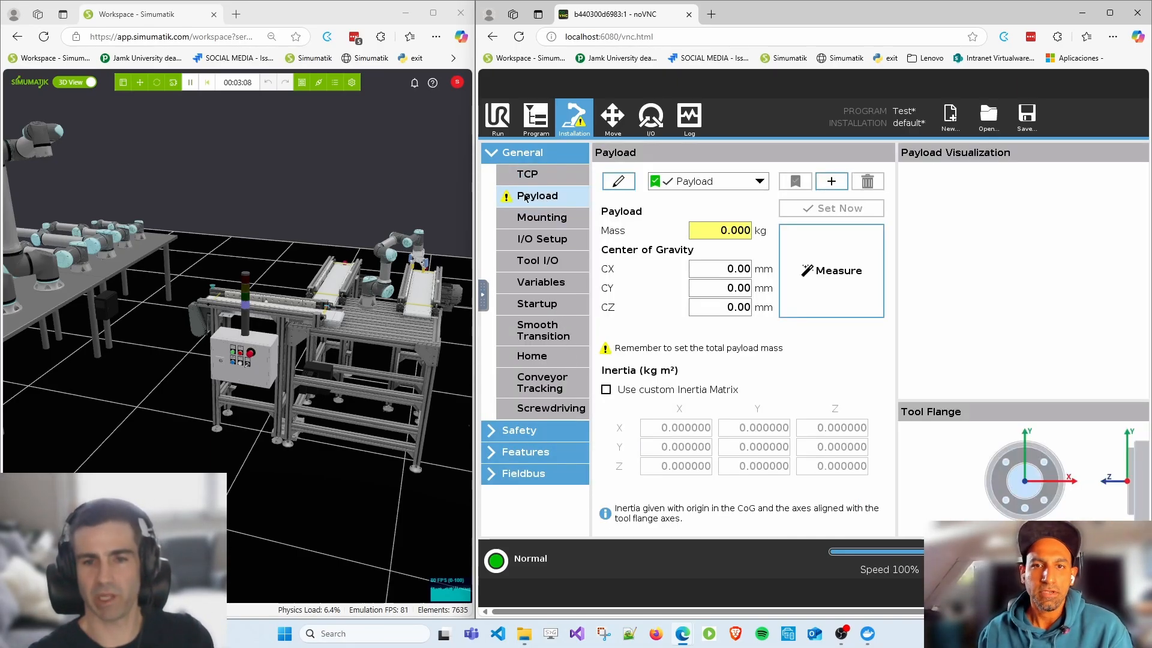